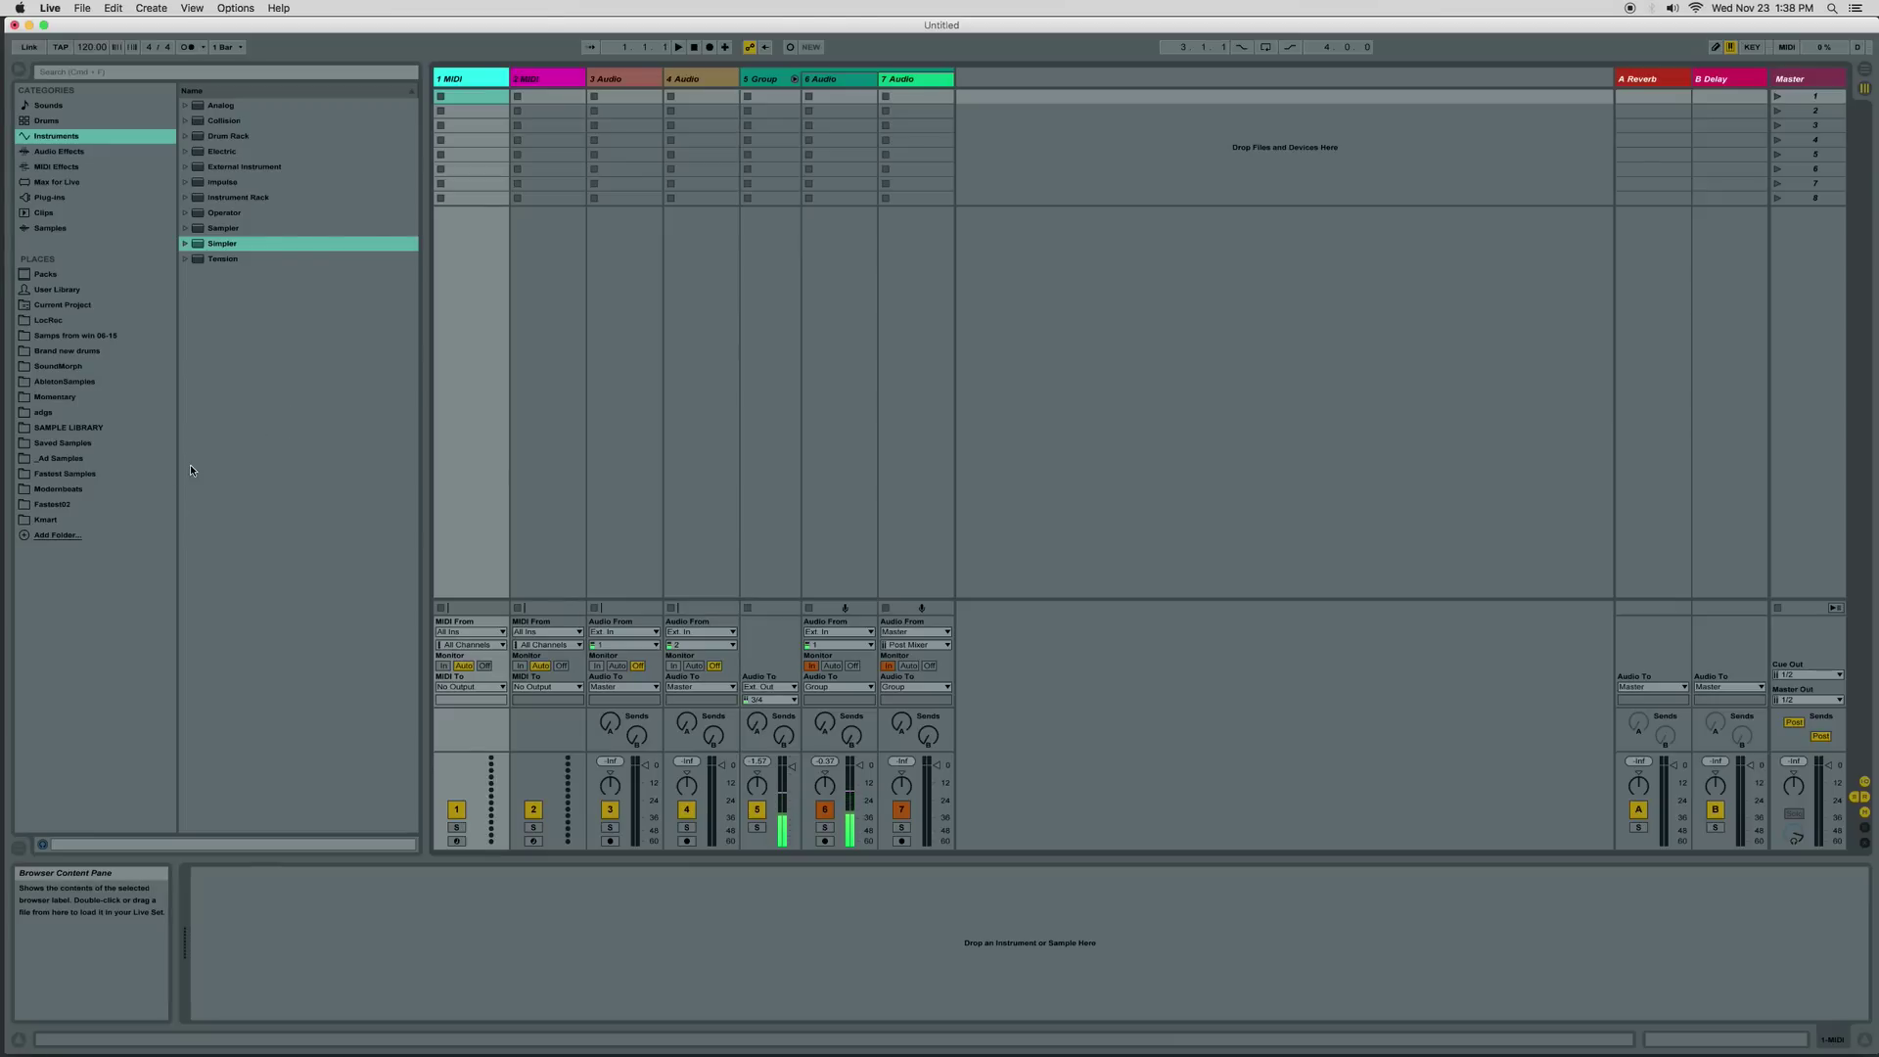
# Select all the WAV samples in the Week01 folder and switch to the Arrangement view
pyautogui.click(65, 507)
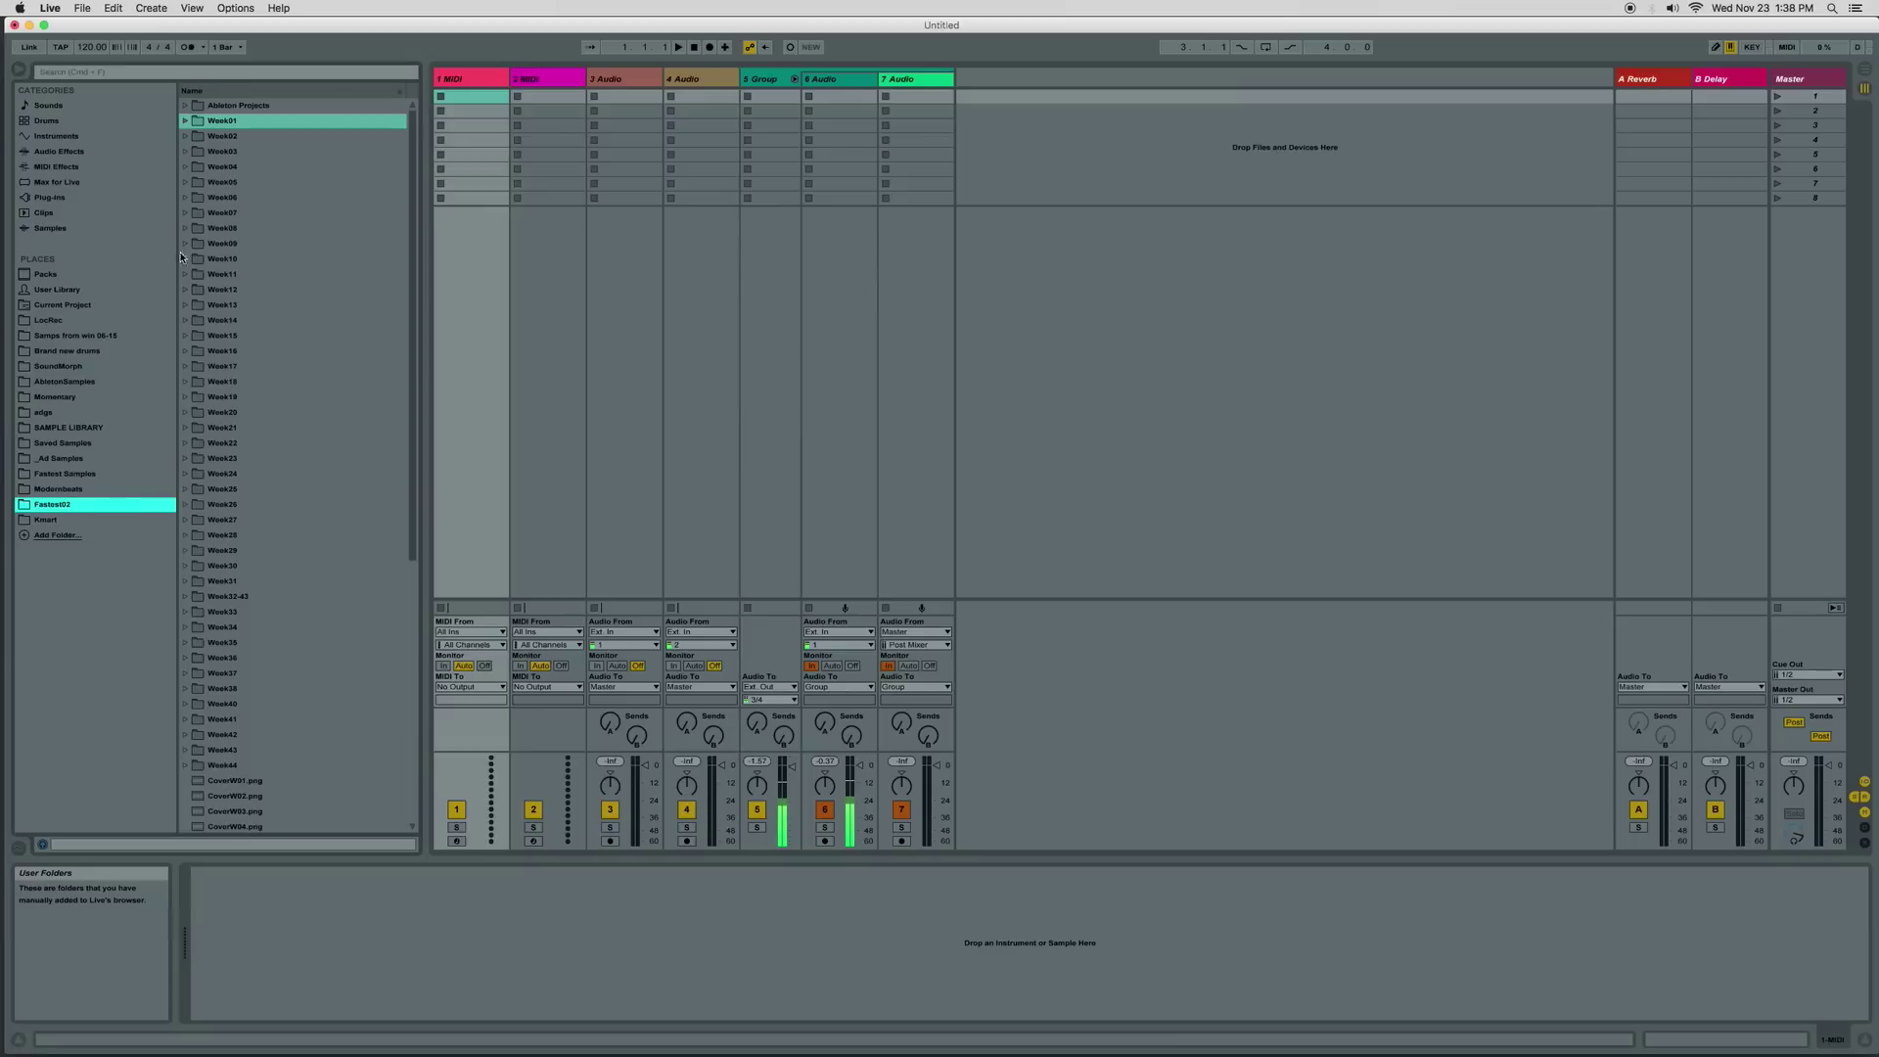
pyautogui.click(225, 120)
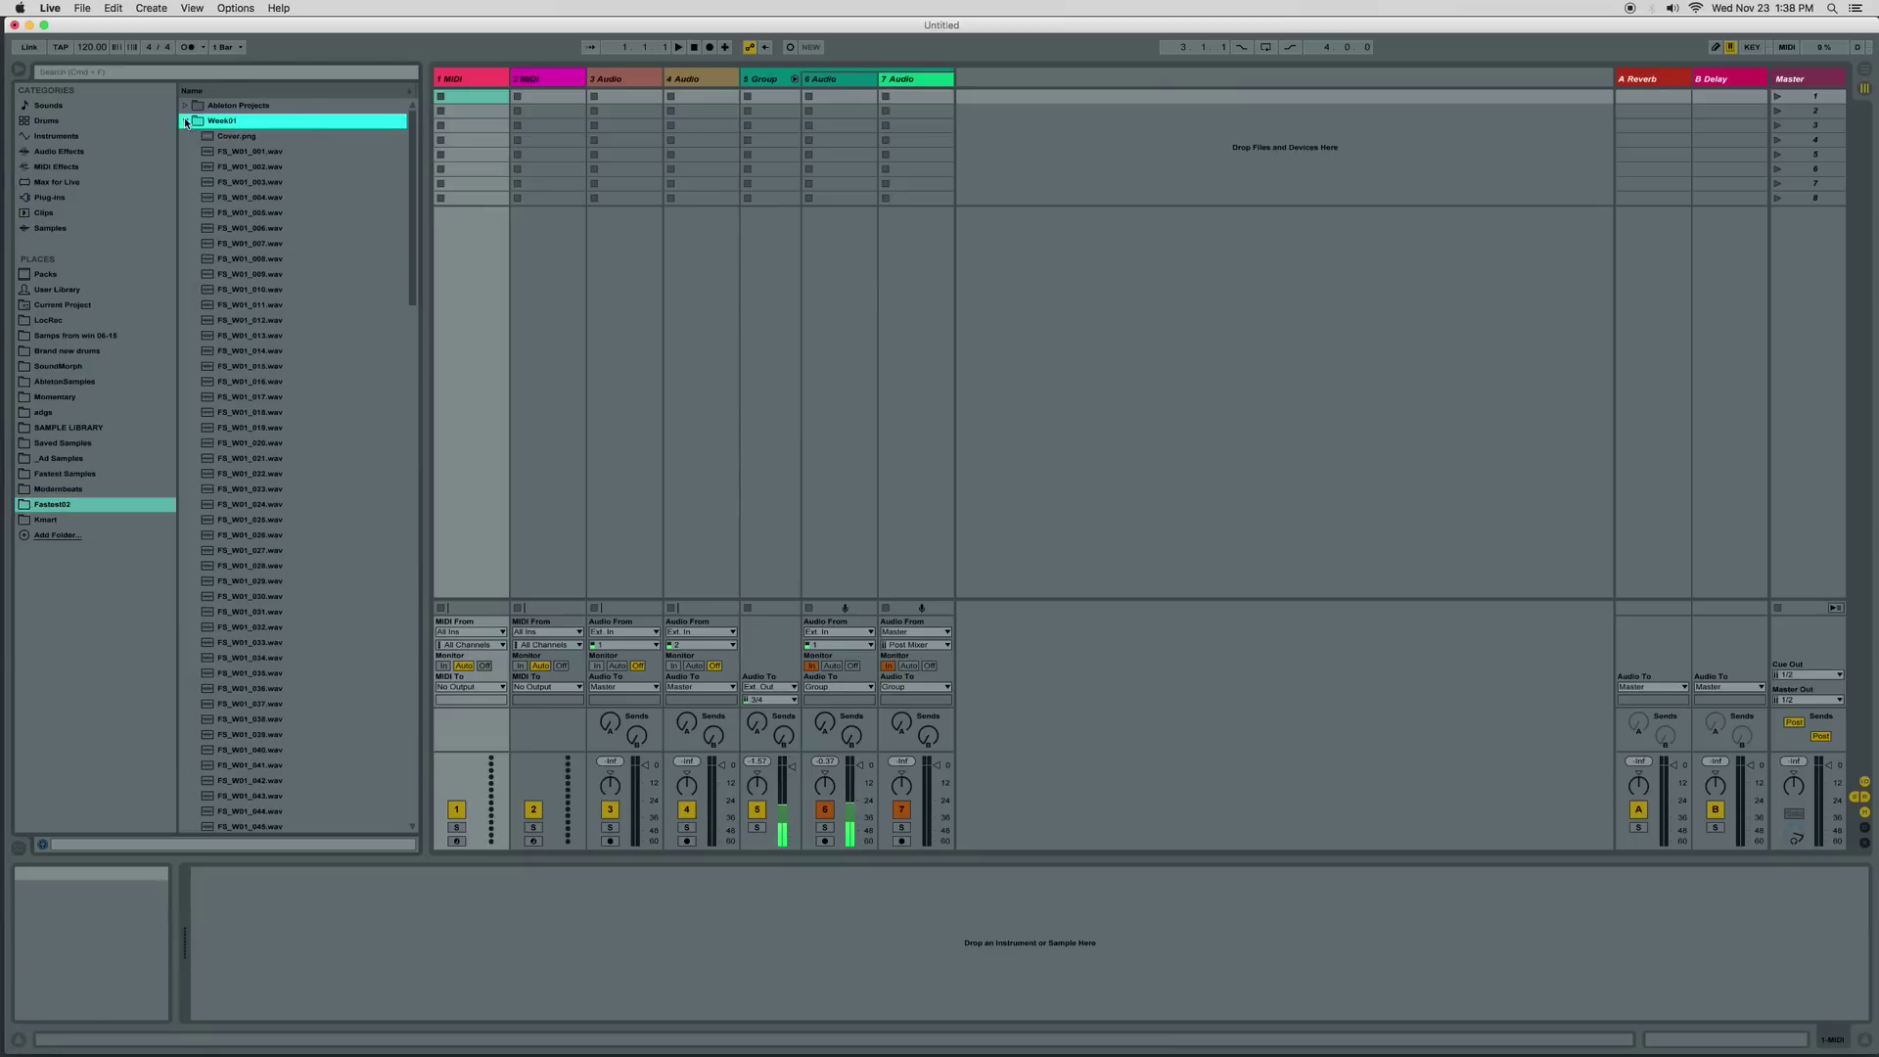
pyautogui.click(252, 153)
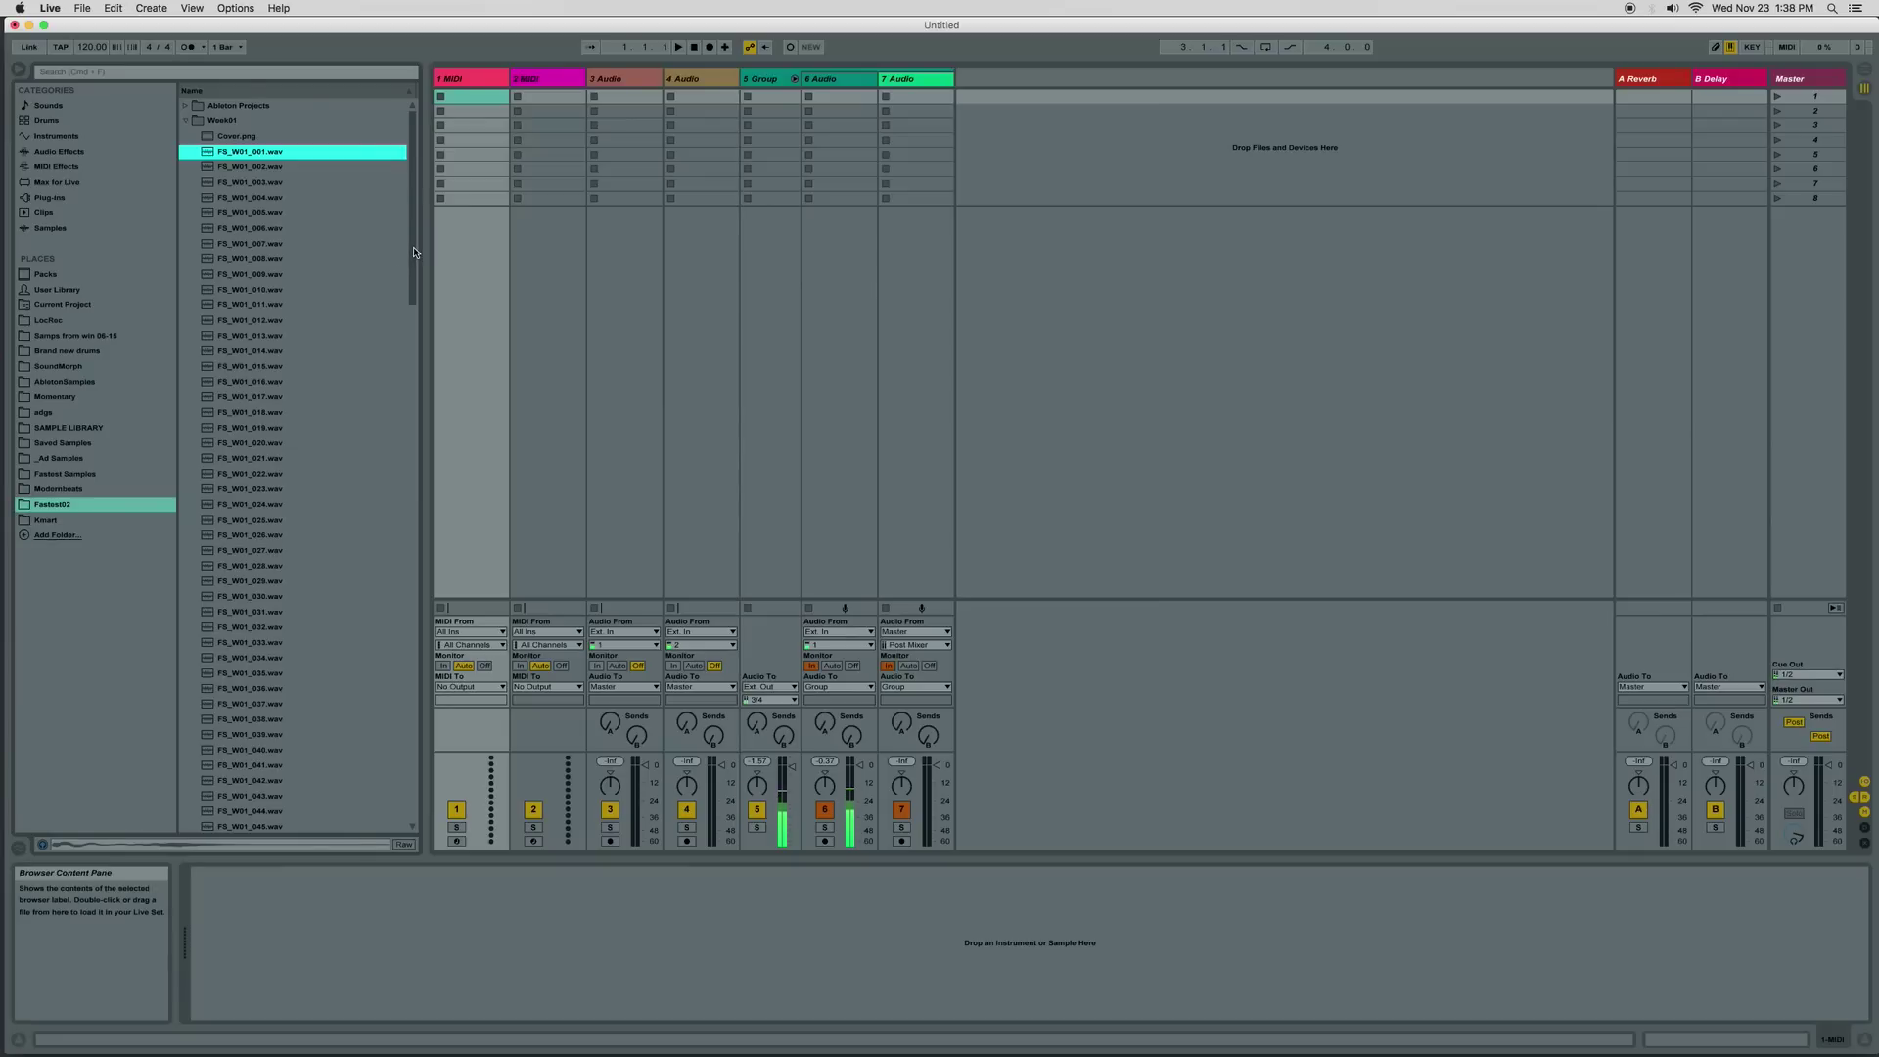
pyautogui.moveTo(413, 252); pyautogui.dragTo(413, 487)
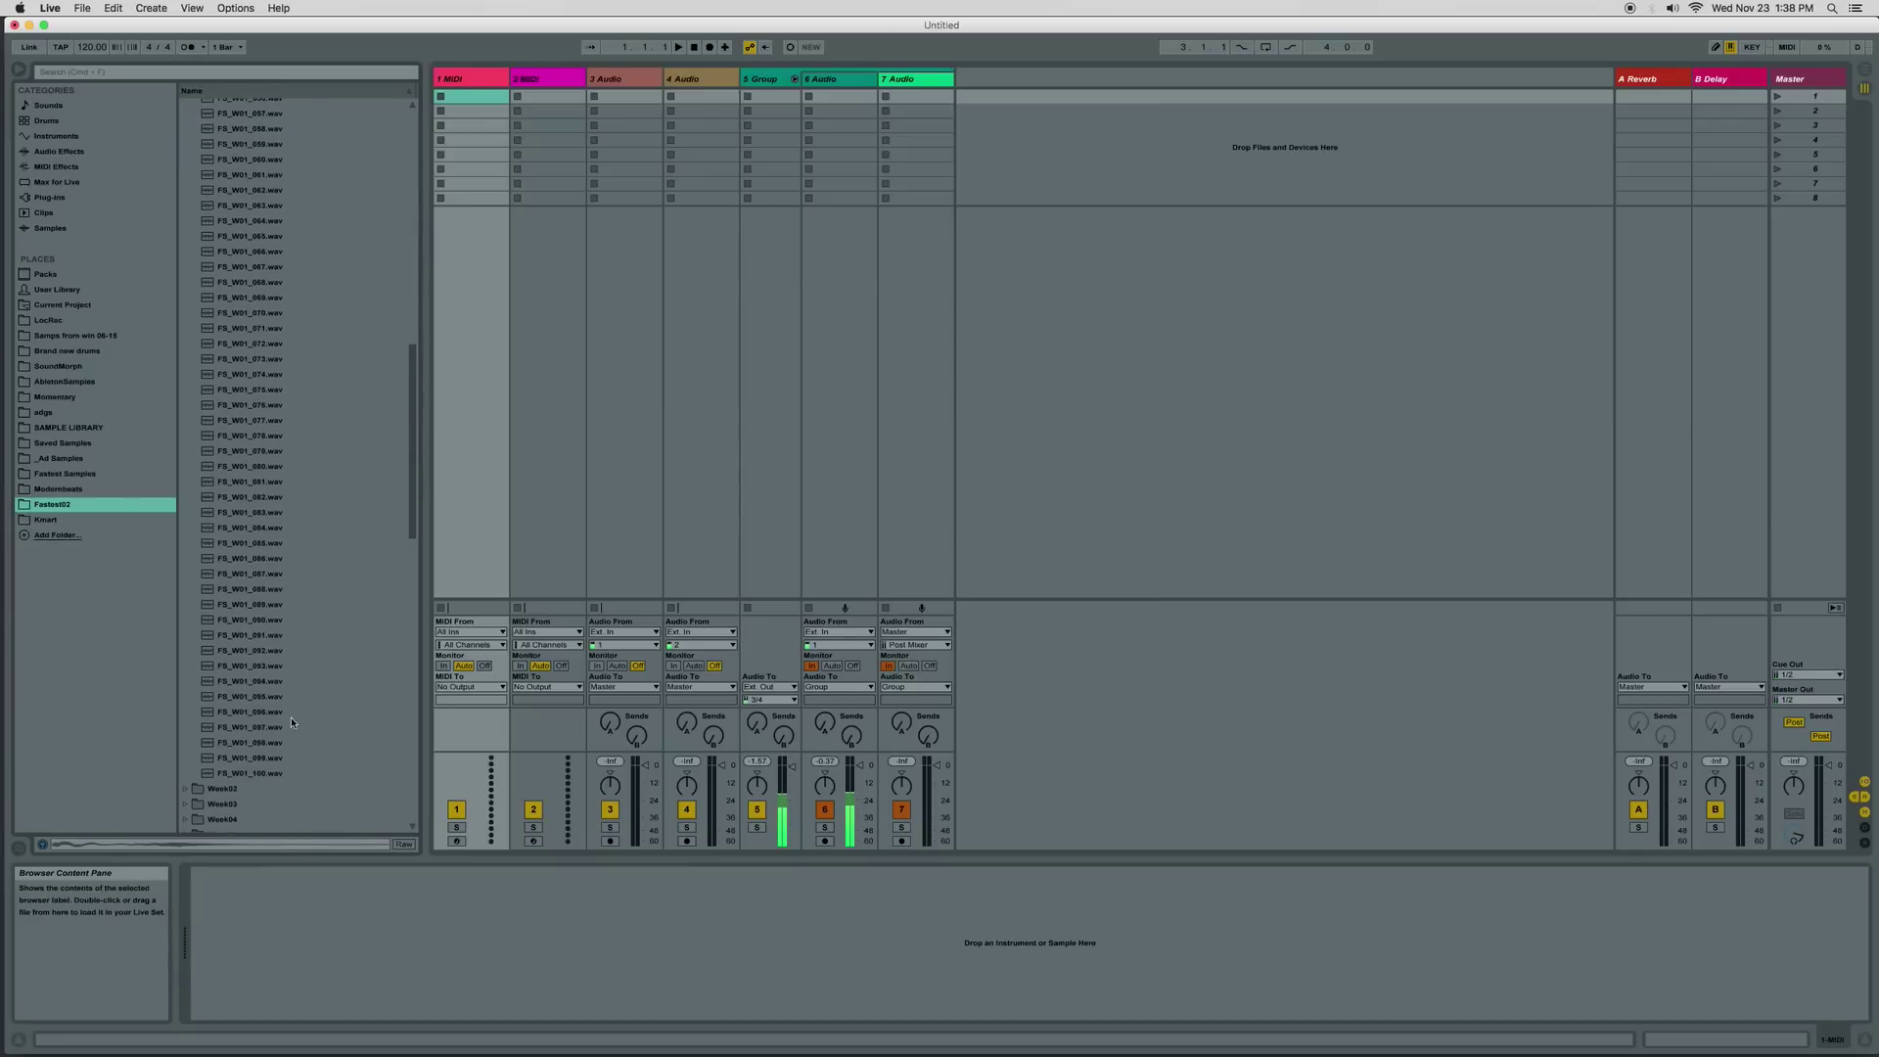
pyautogui.press('super+a')
pyautogui.press('Tab')
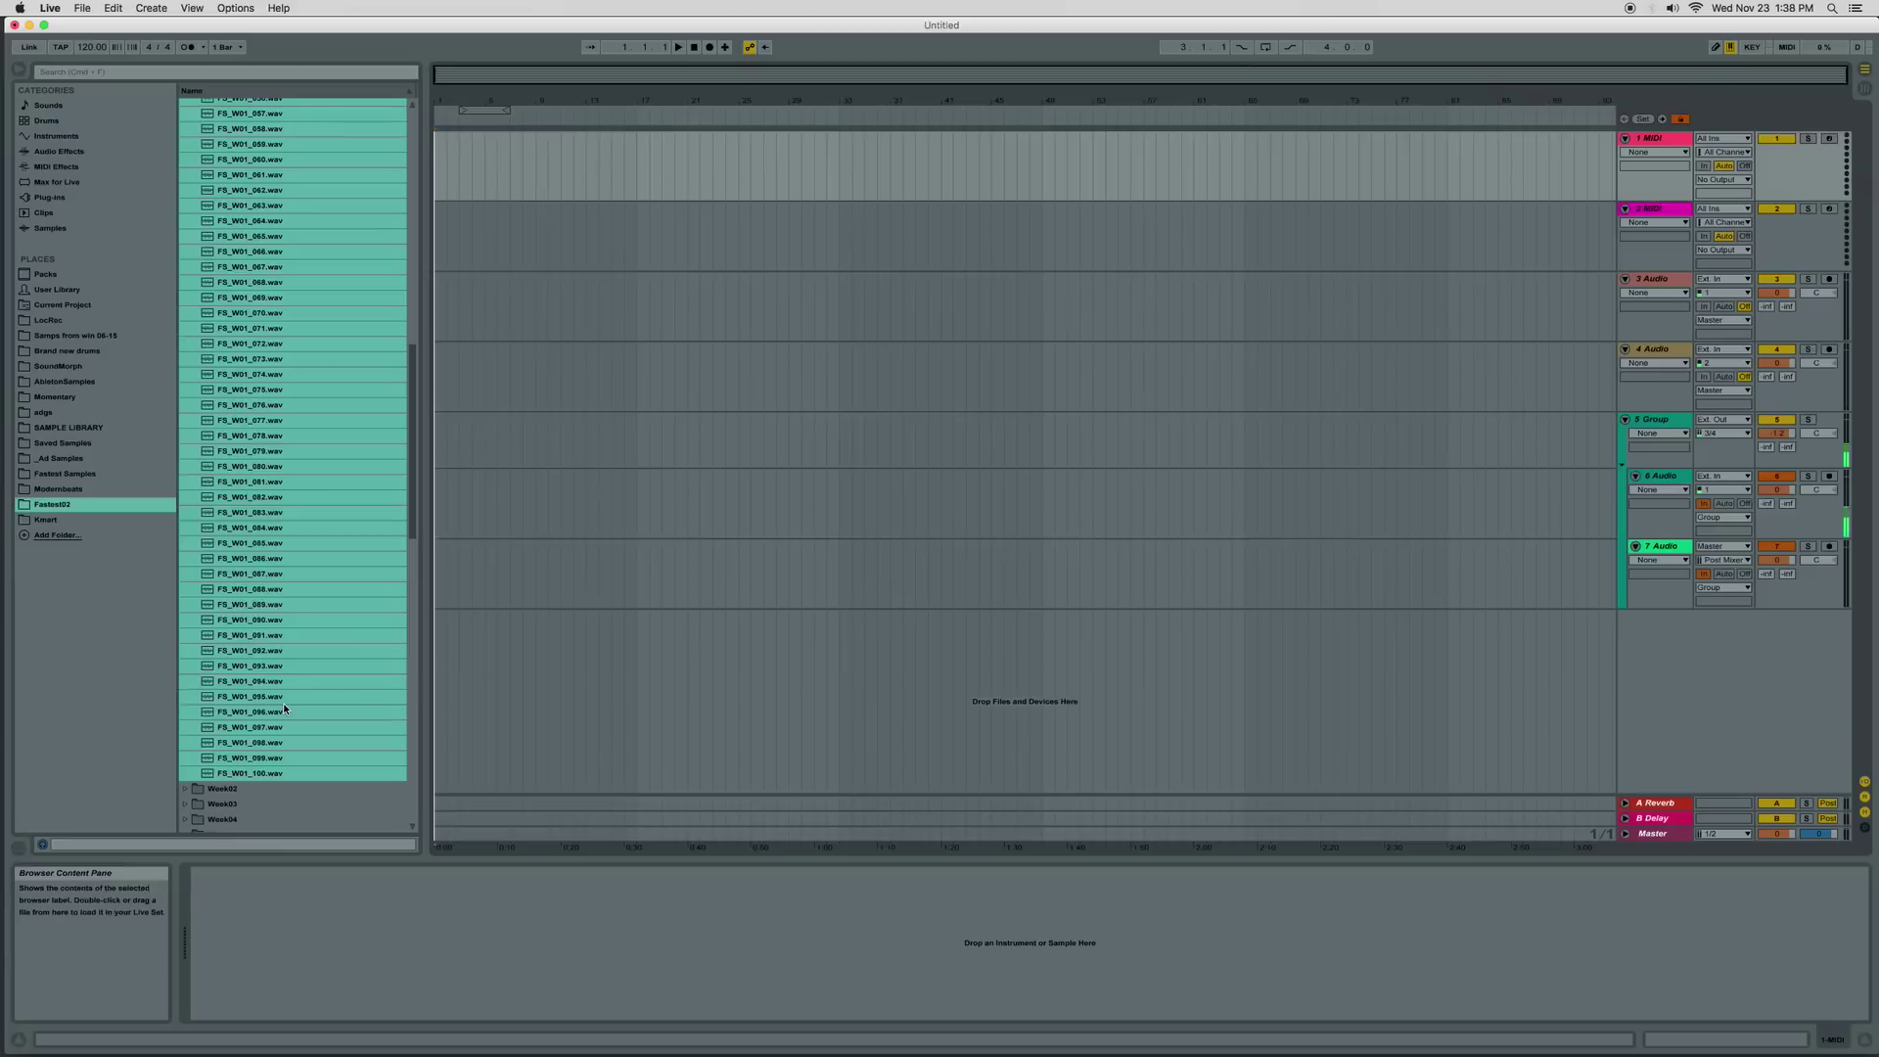
# Place the selected Week01 samples one after another on the 3 Audio track and consolidate them into a single clip
pyautogui.moveTo(284, 703); pyautogui.dragTo(431, 303)
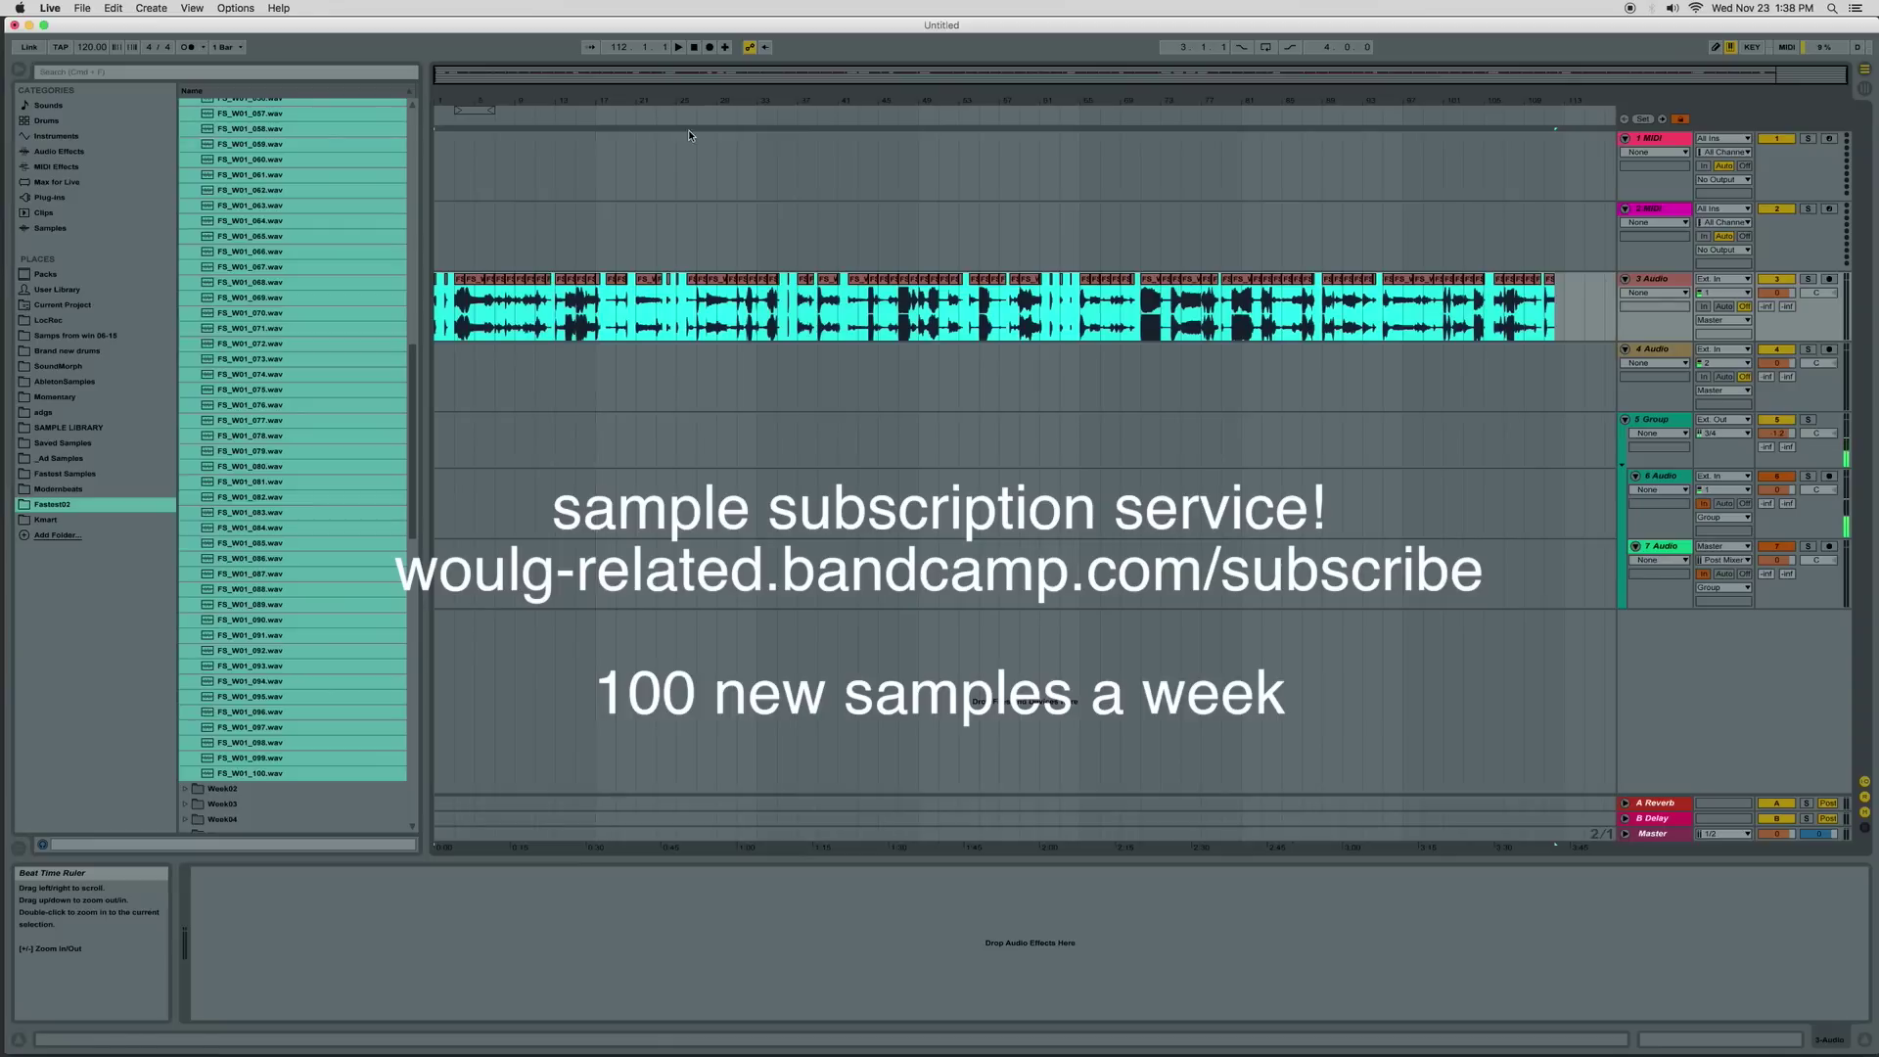
pyautogui.rightClick(1550, 280)
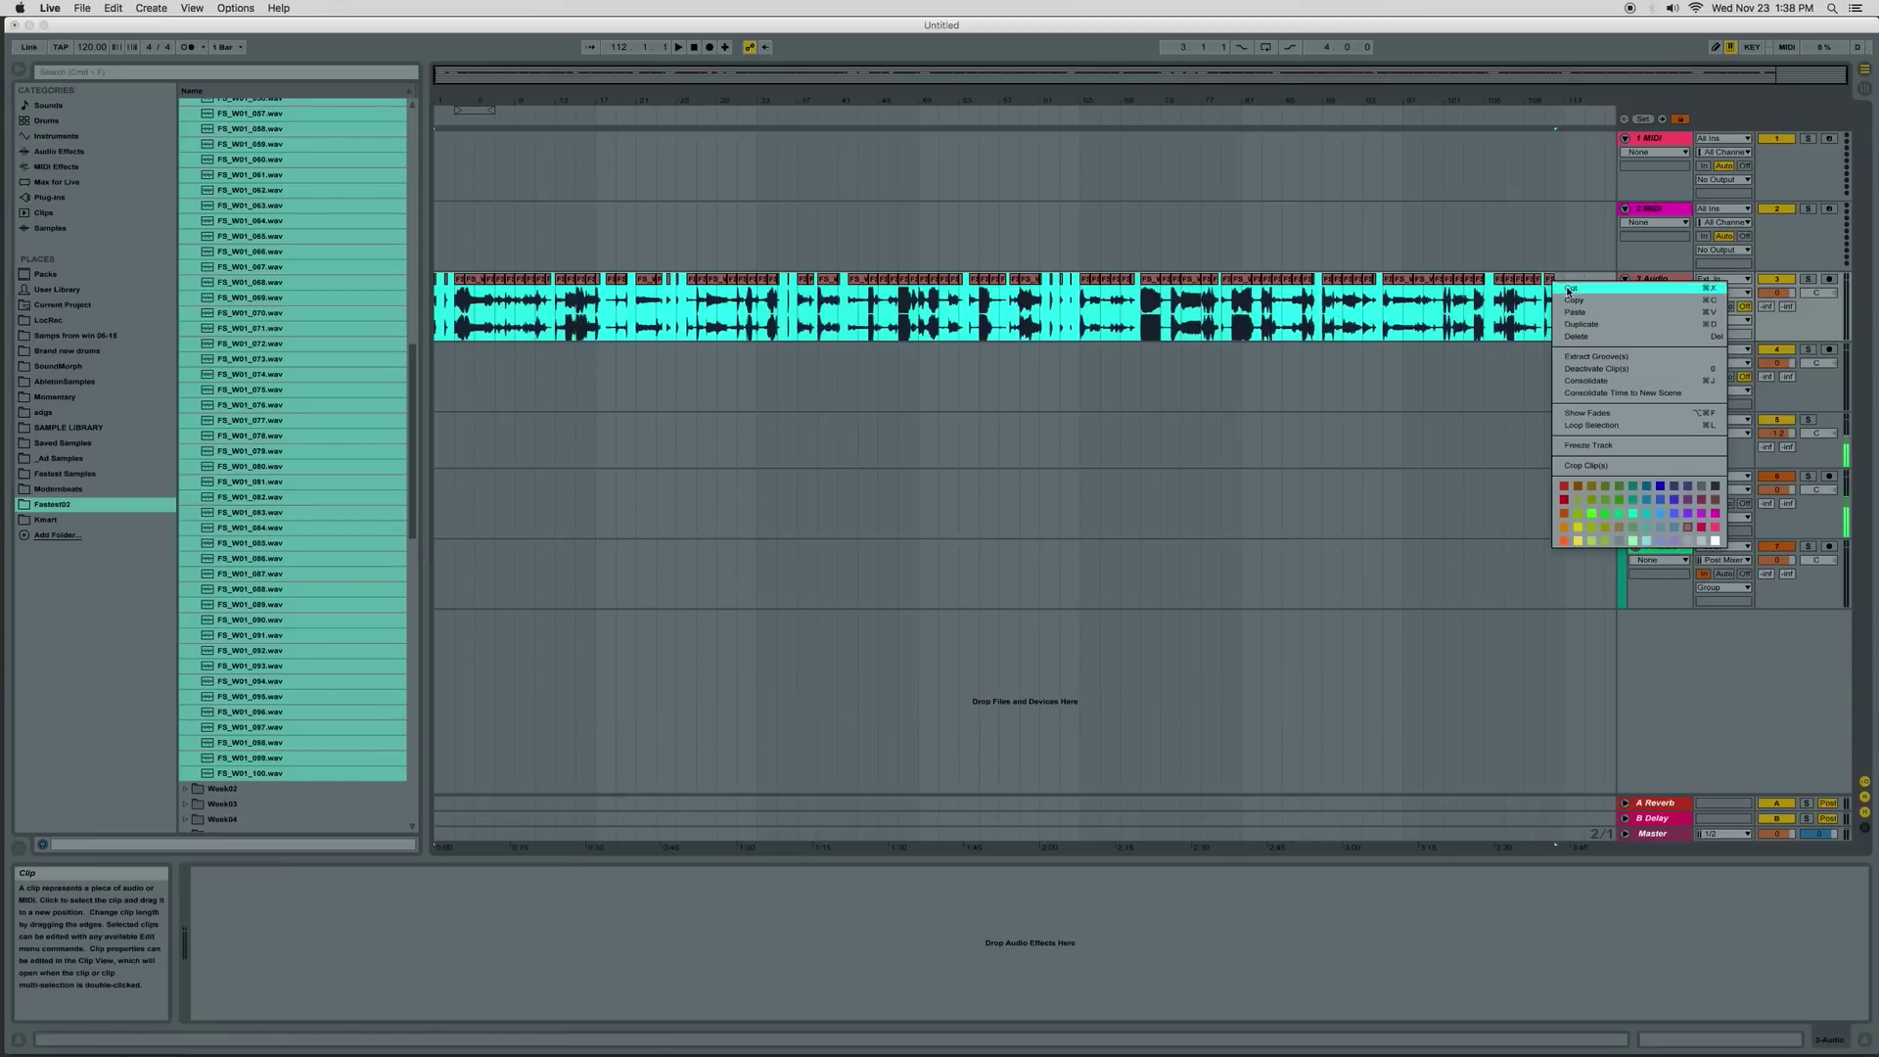
pyautogui.click(1647, 389)
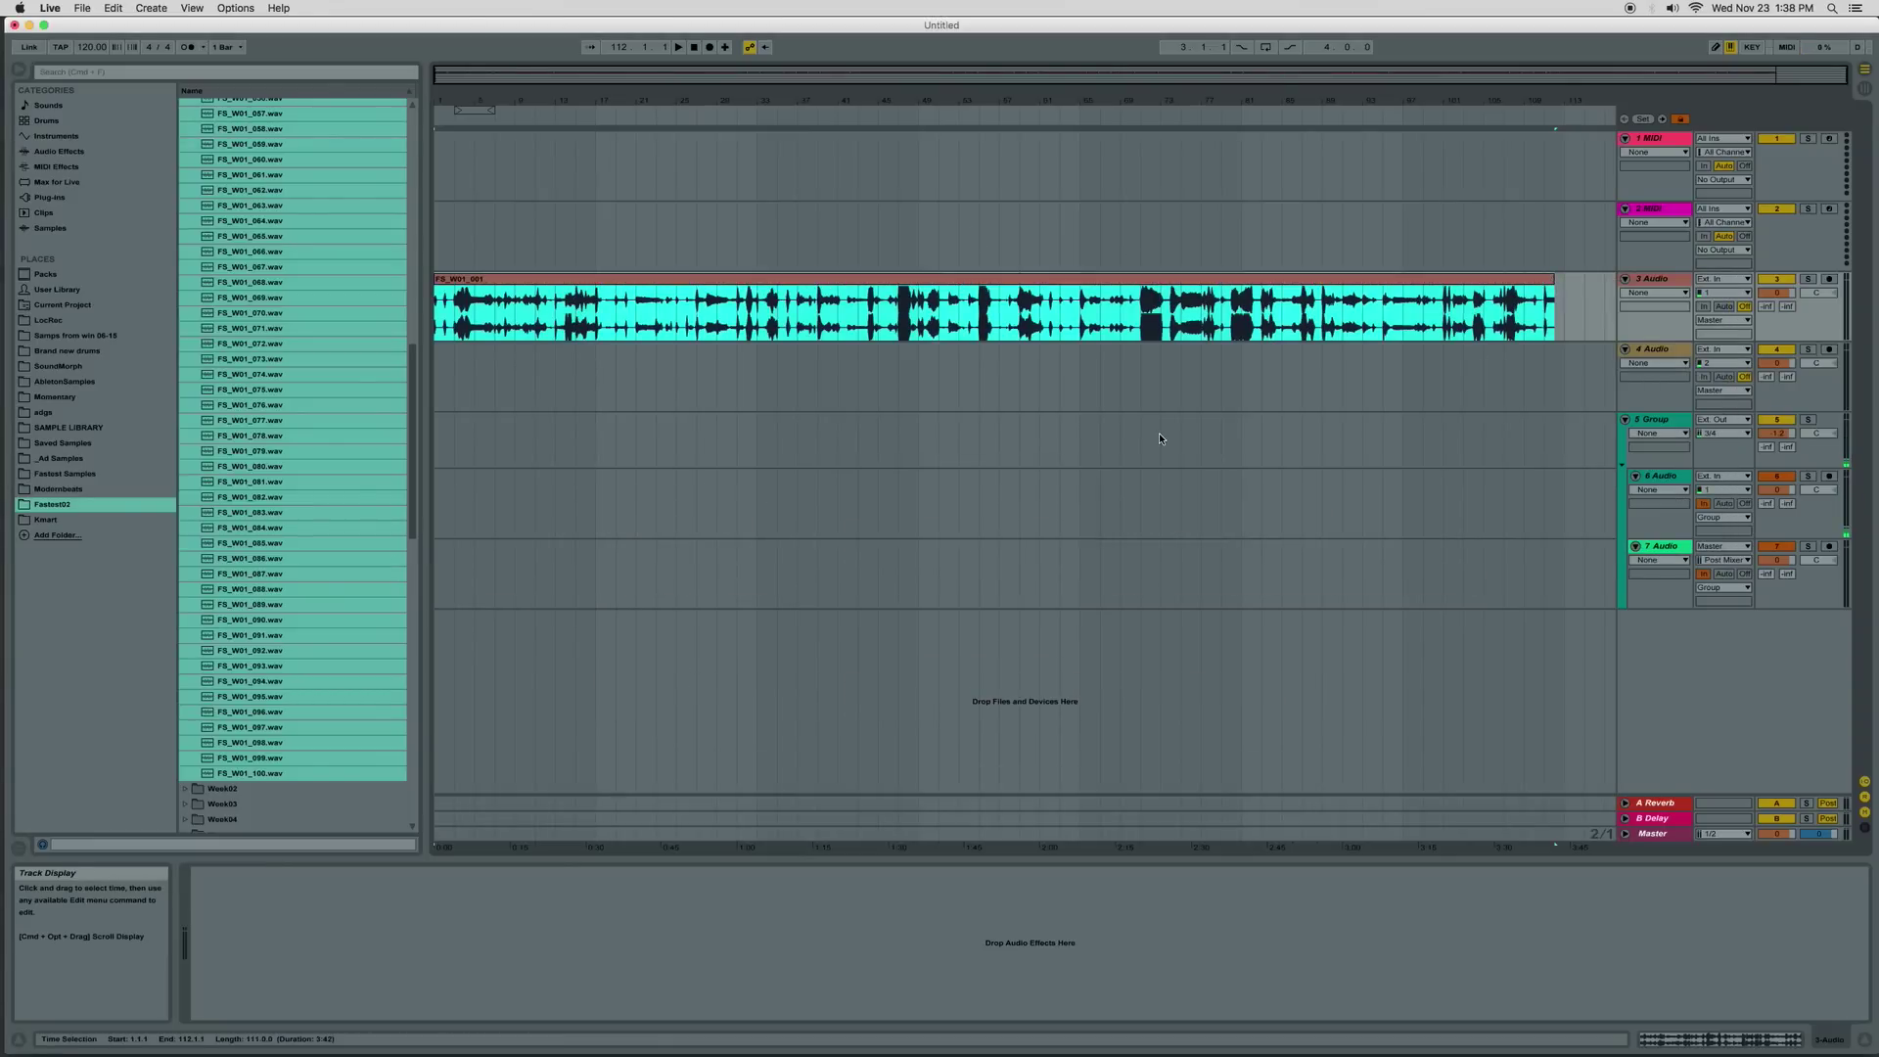
# Collapse the Week01 folder, expand Week02 and select all its samples from FS_W02_001.wav to FS_W02_100.wav
pyautogui.click(287, 438)
pyautogui.scroll(15, 284, 433)
pyautogui.click(185, 109)
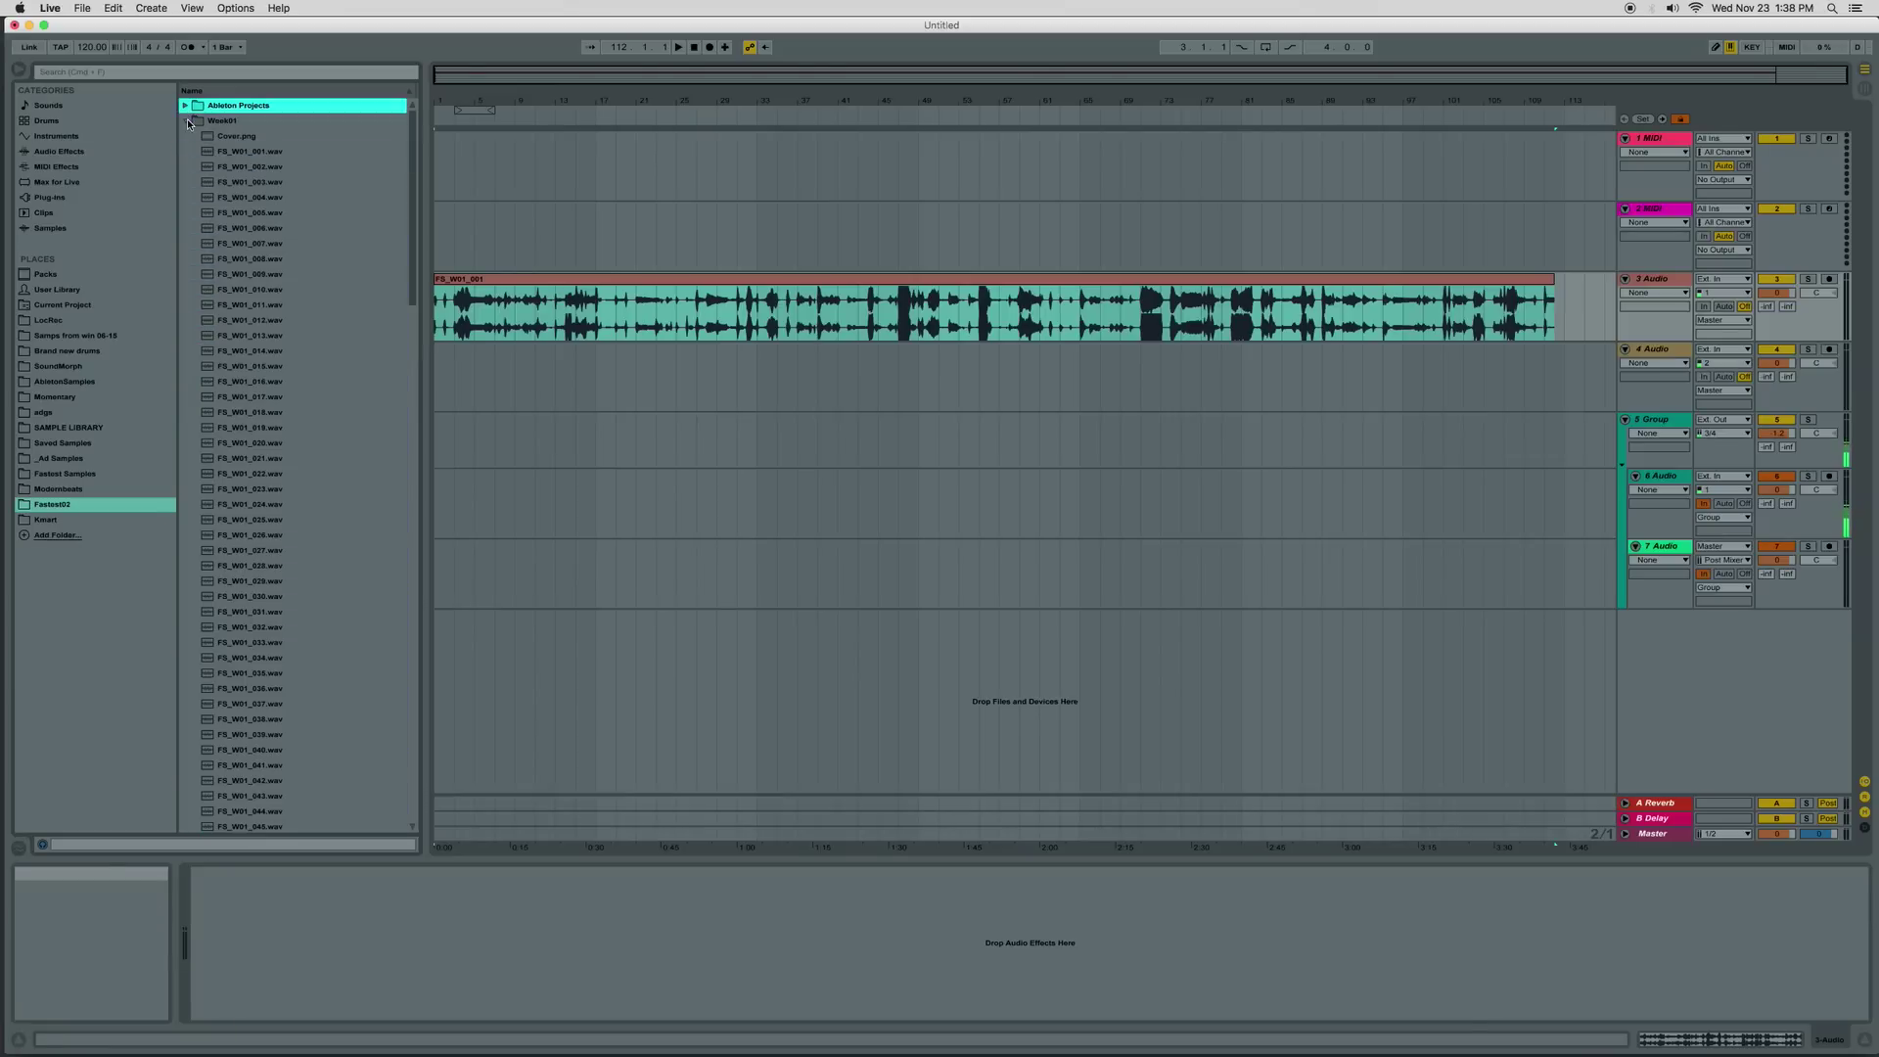
pyautogui.click(186, 122)
pyautogui.click(186, 136)
pyautogui.click(245, 152)
pyautogui.scroll(-20, 284, 317)
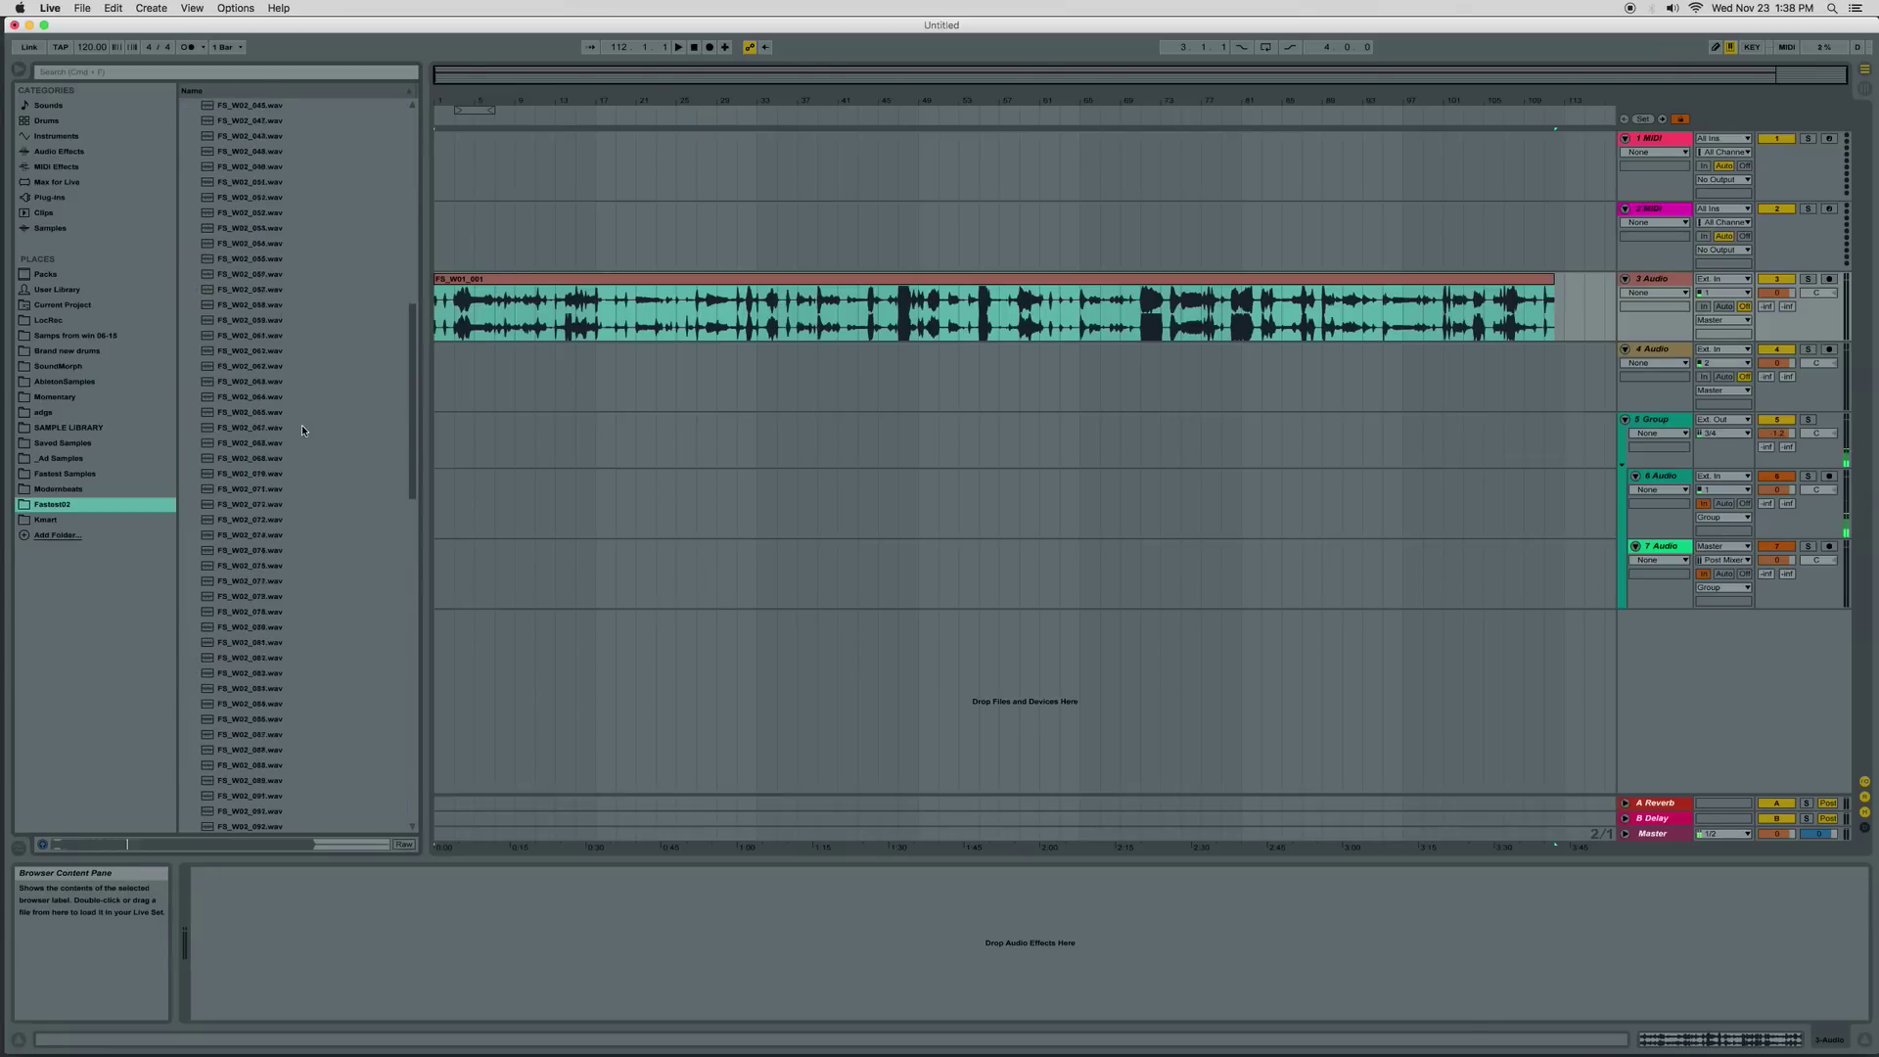
pyautogui.keyDown('shift'); pyautogui.click(279, 566); pyautogui.keyUp('shift')
# Place the Week02 samples at the start of the 3 Audio track and consolidate them into a single clip
pyautogui.moveTo(279, 565)
pyautogui.mouseDown()
pyautogui.moveTo(508, 256)
pyautogui.moveTo(443, 306)
pyautogui.mouseUp()
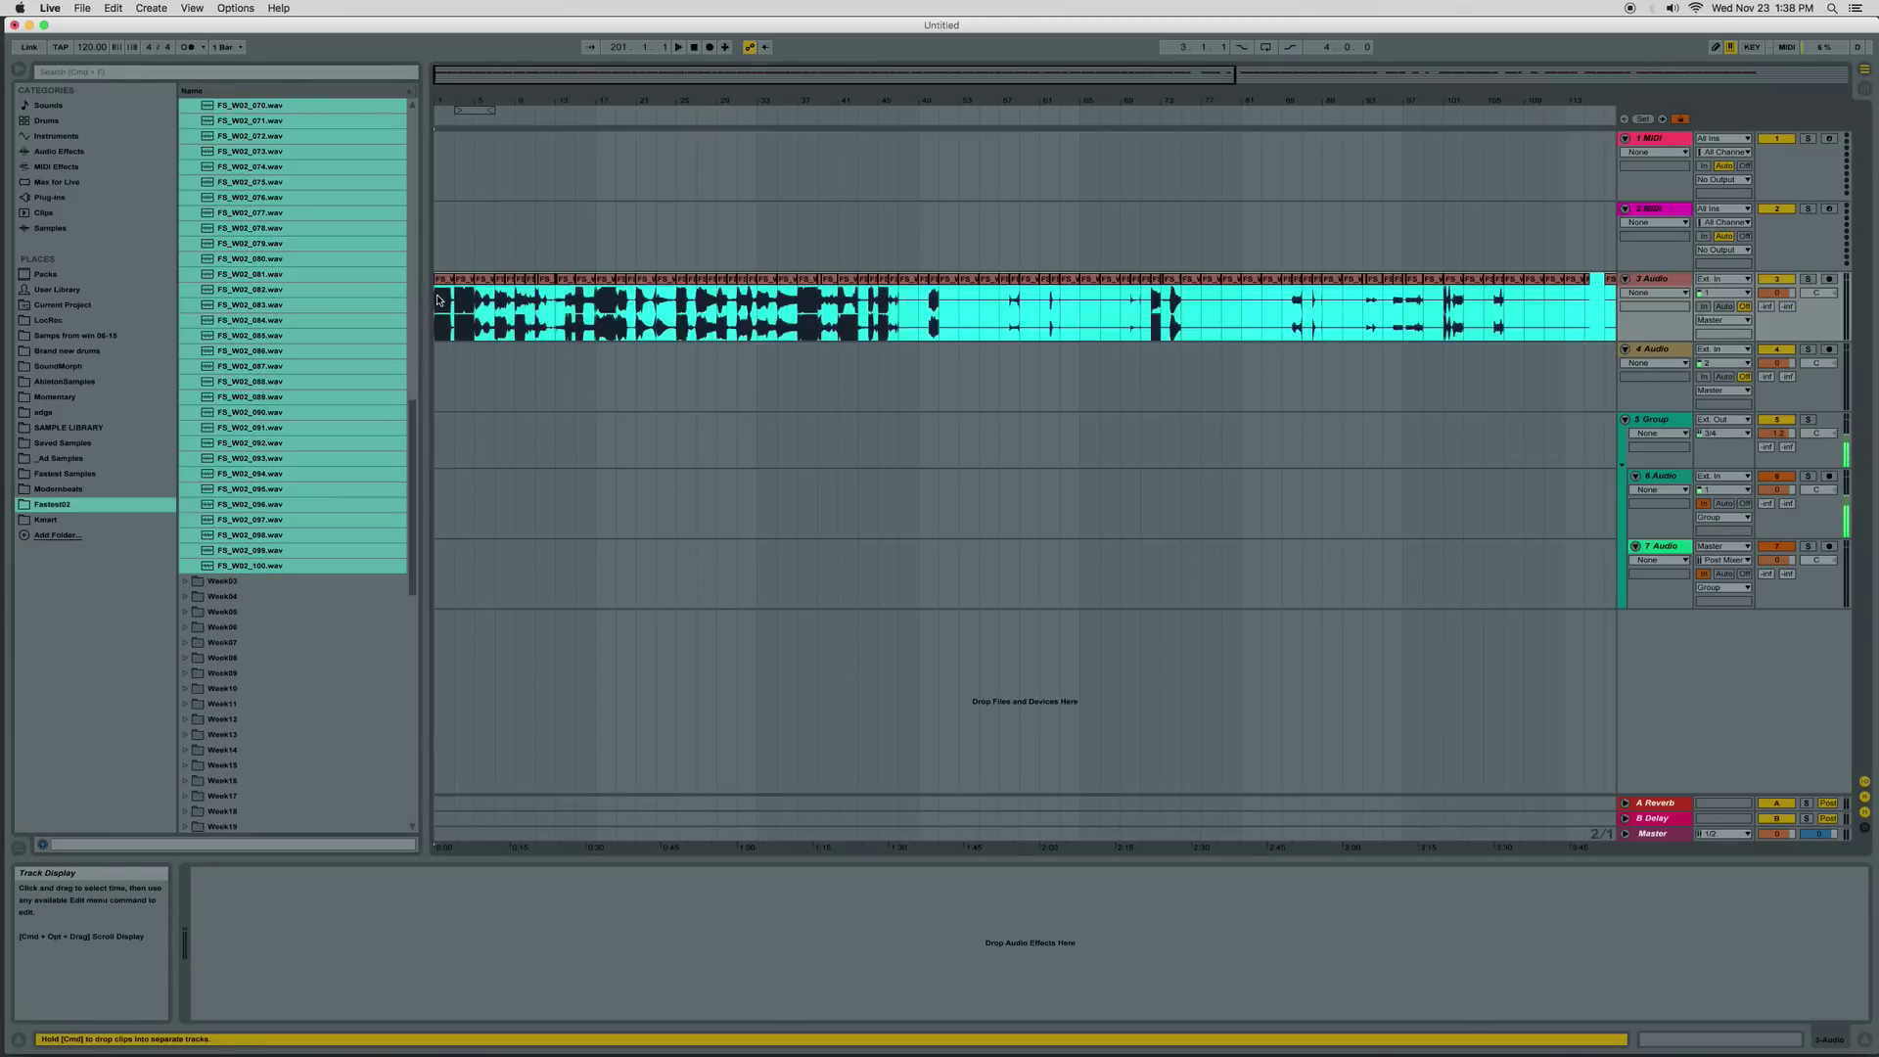
pyautogui.rightClick(1606, 278)
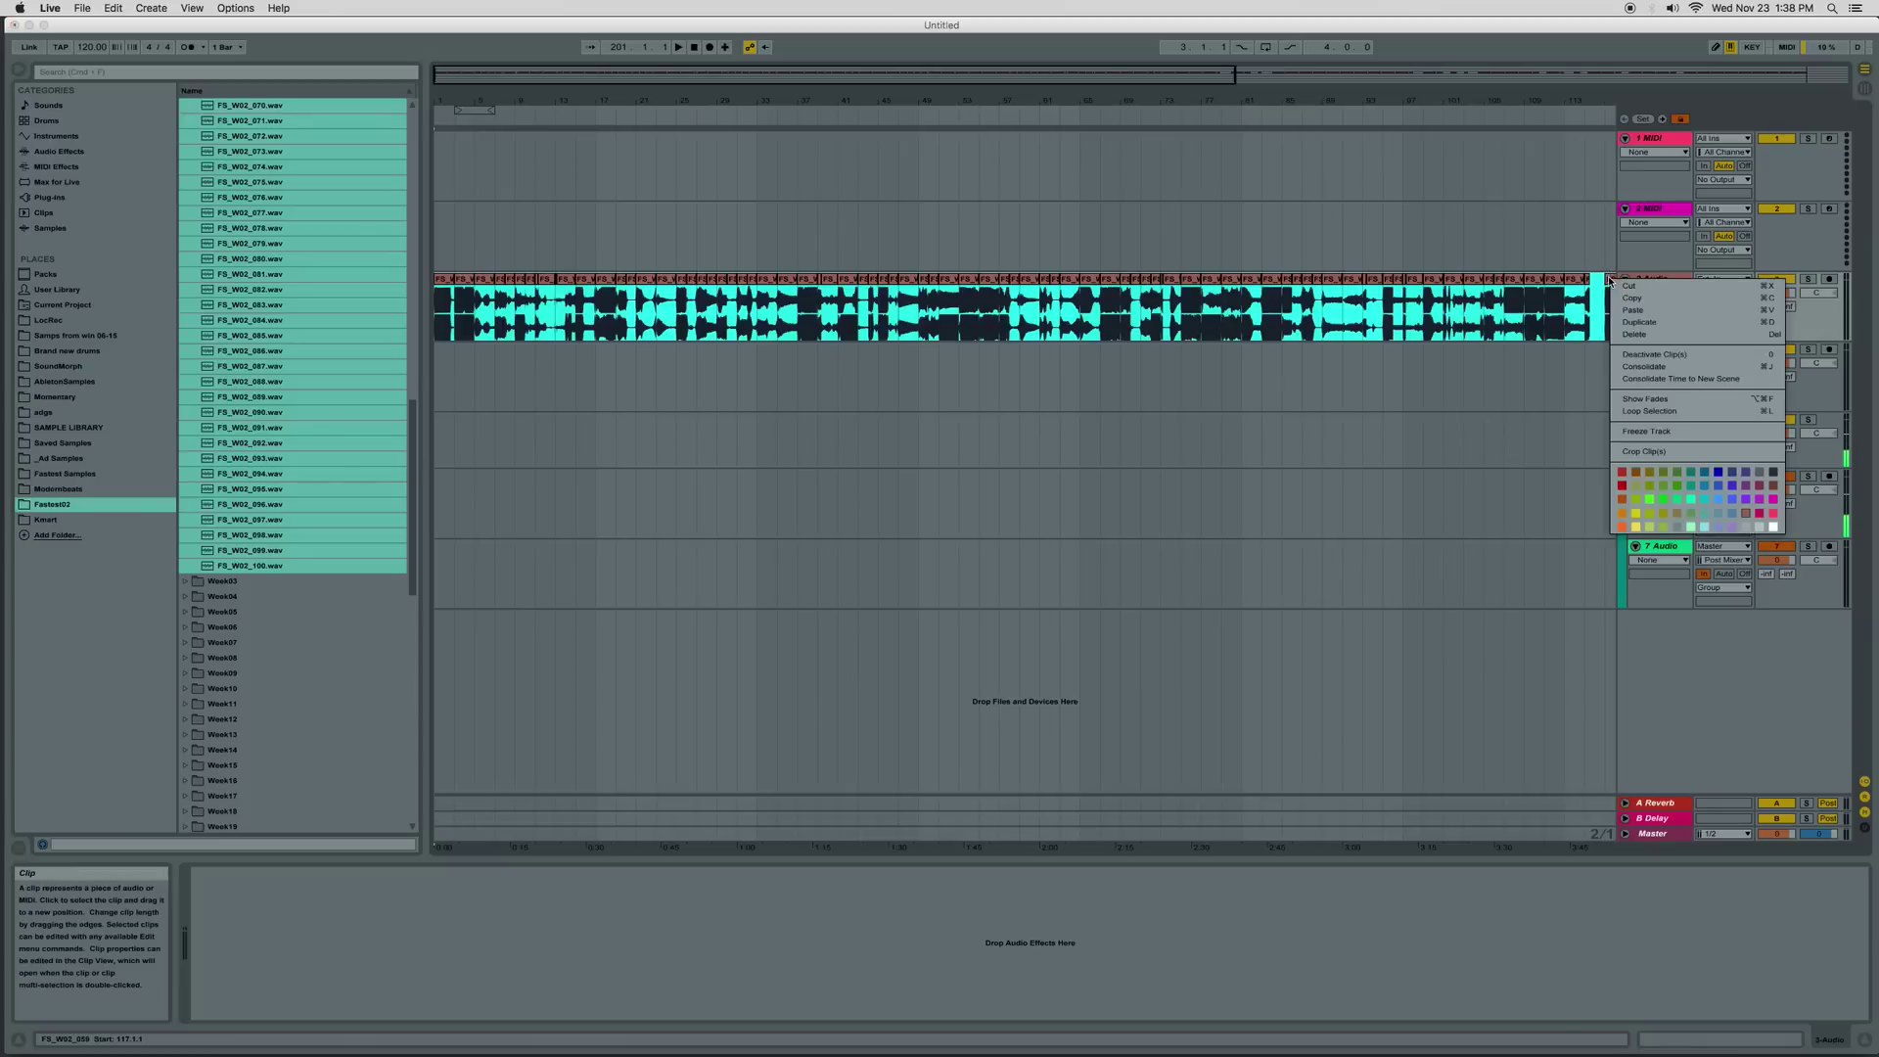
pyautogui.click(1664, 369)
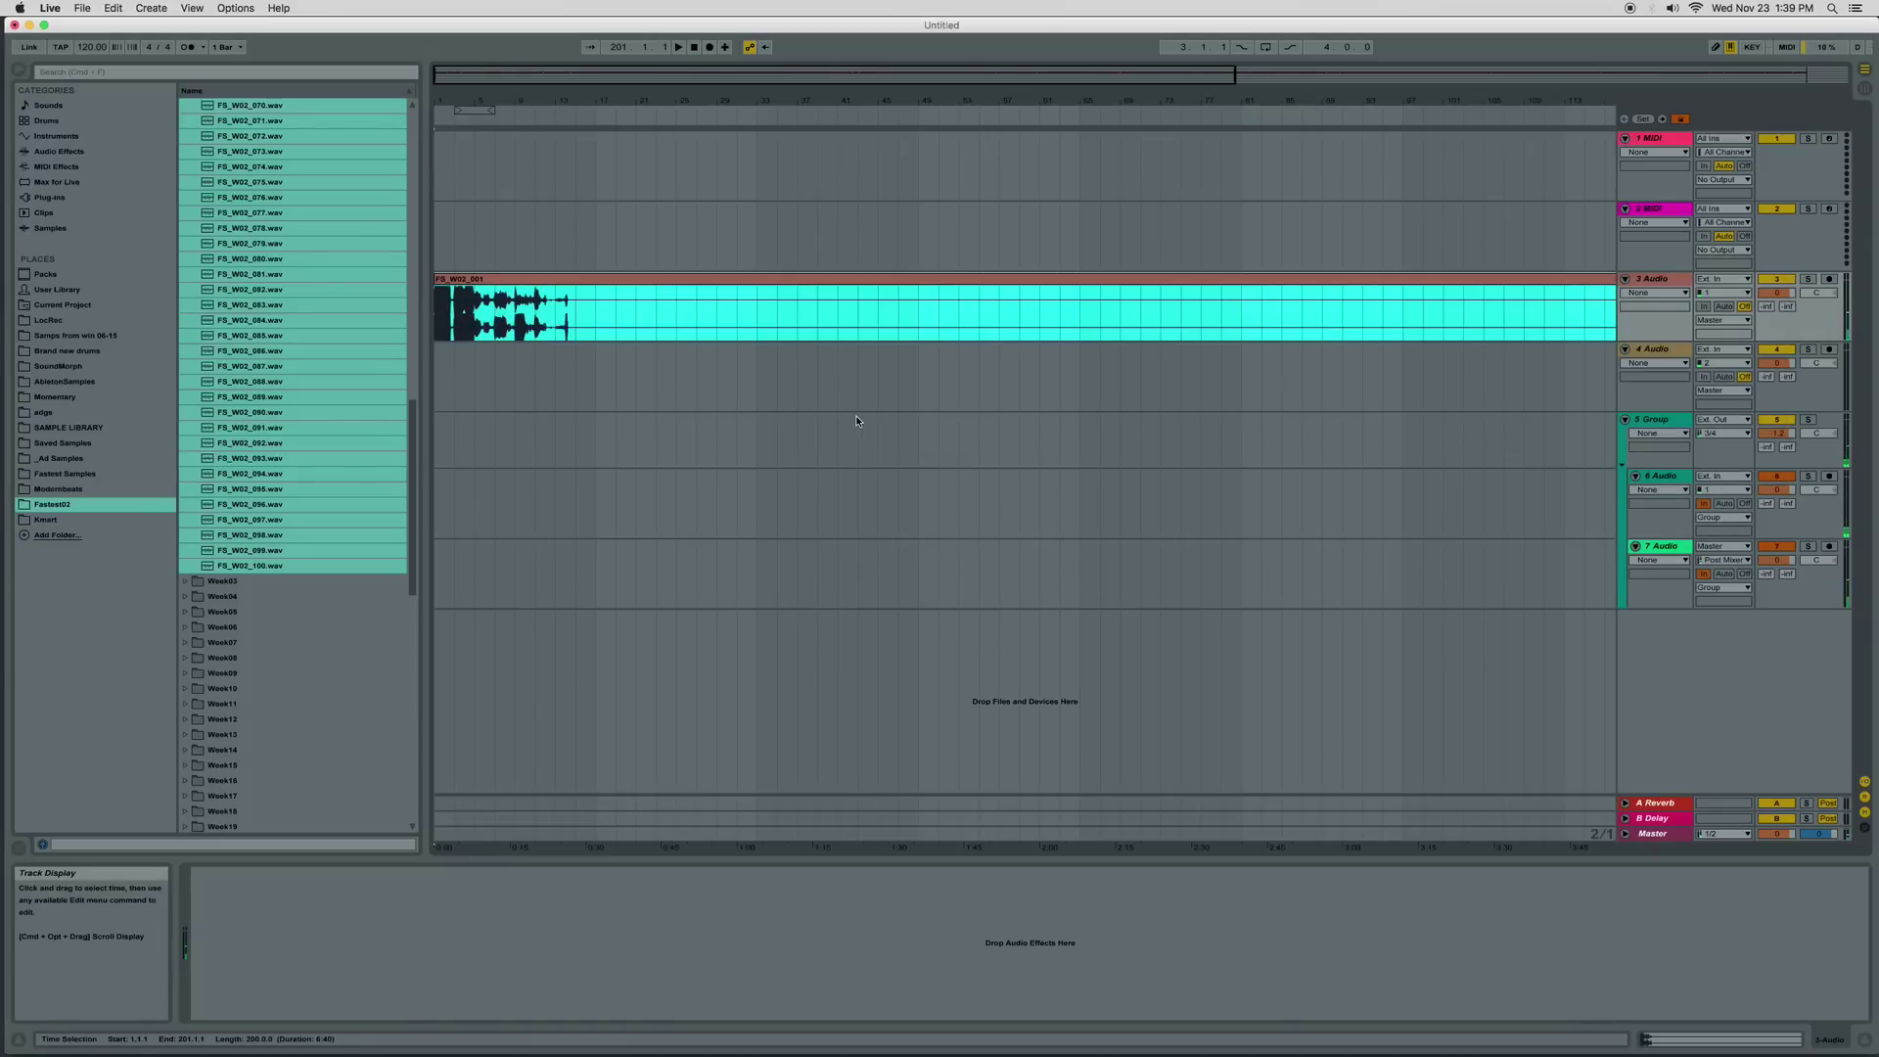
# Load a Simpler instrument onto the 1 MIDI track
pyautogui.click(1652, 139)
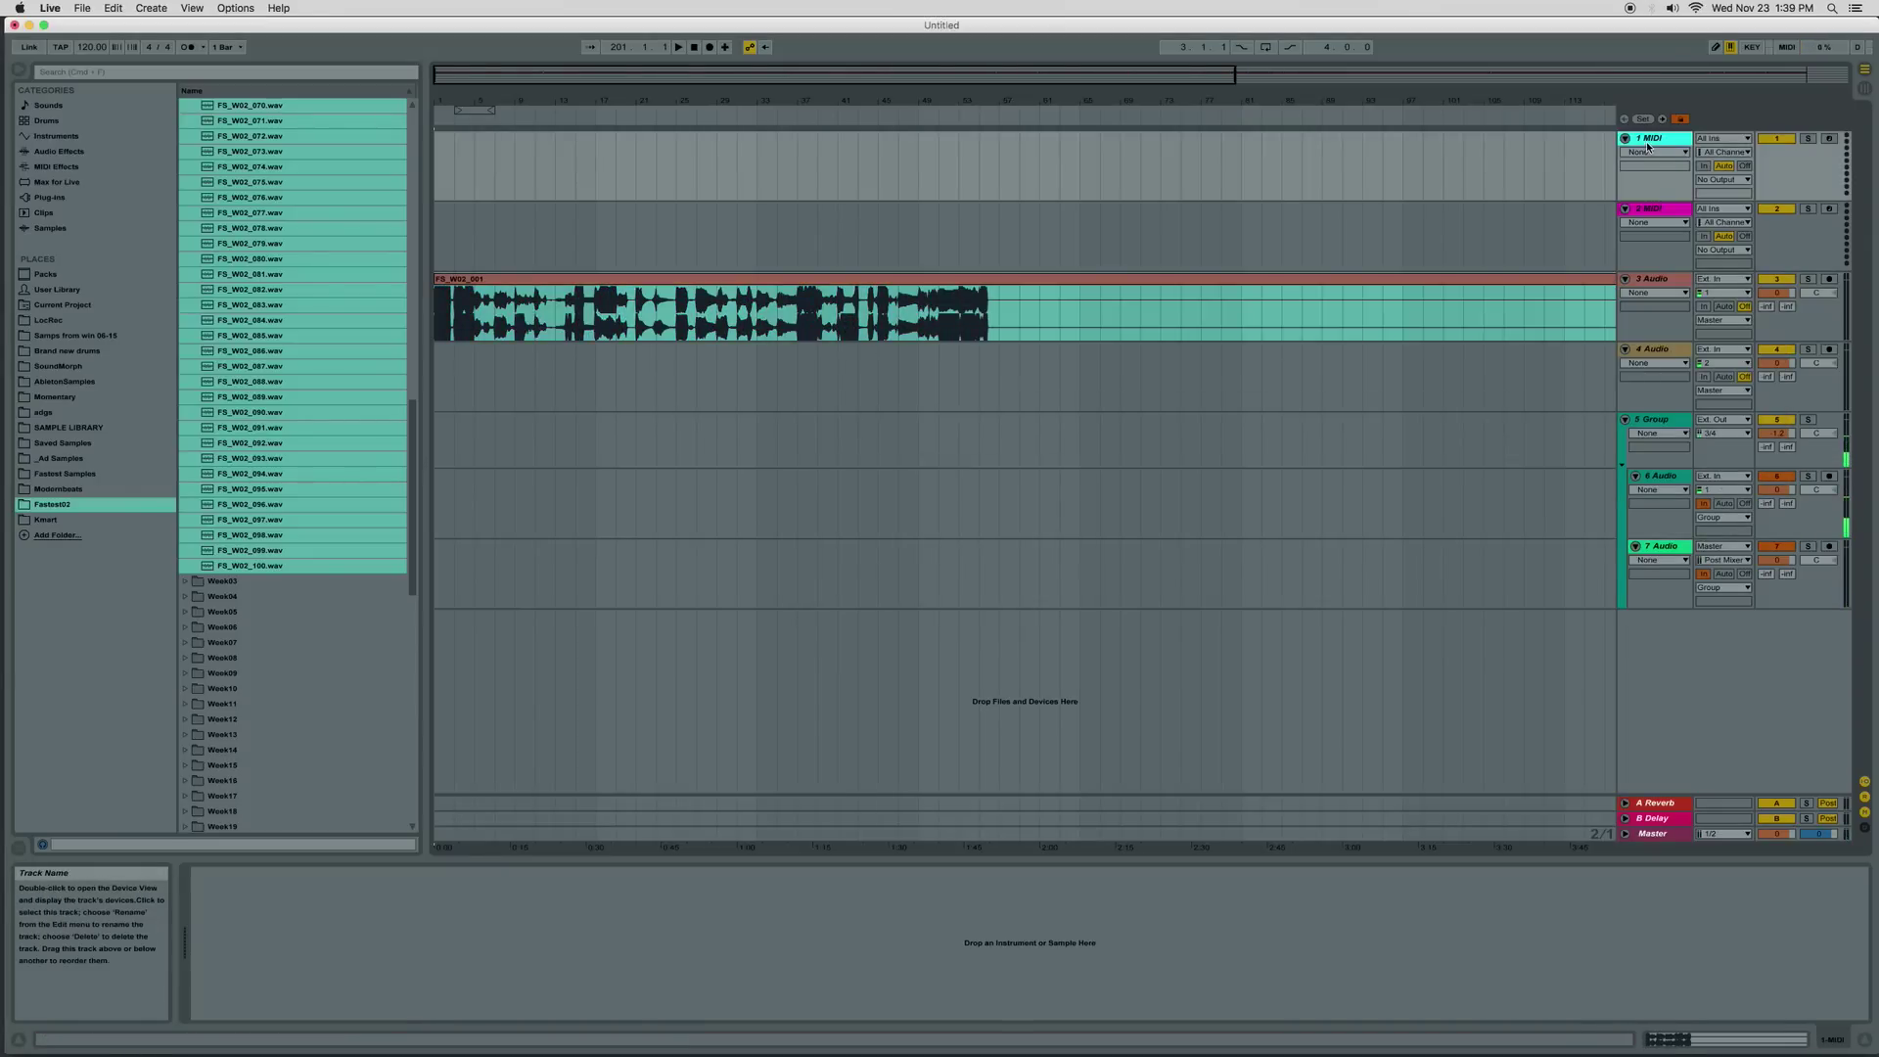
pyautogui.click(56, 136)
pyautogui.moveTo(221, 243)
pyautogui.mouseDown()
pyautogui.moveTo(269, 461)
pyautogui.moveTo(431, 931)
pyautogui.mouseUp()
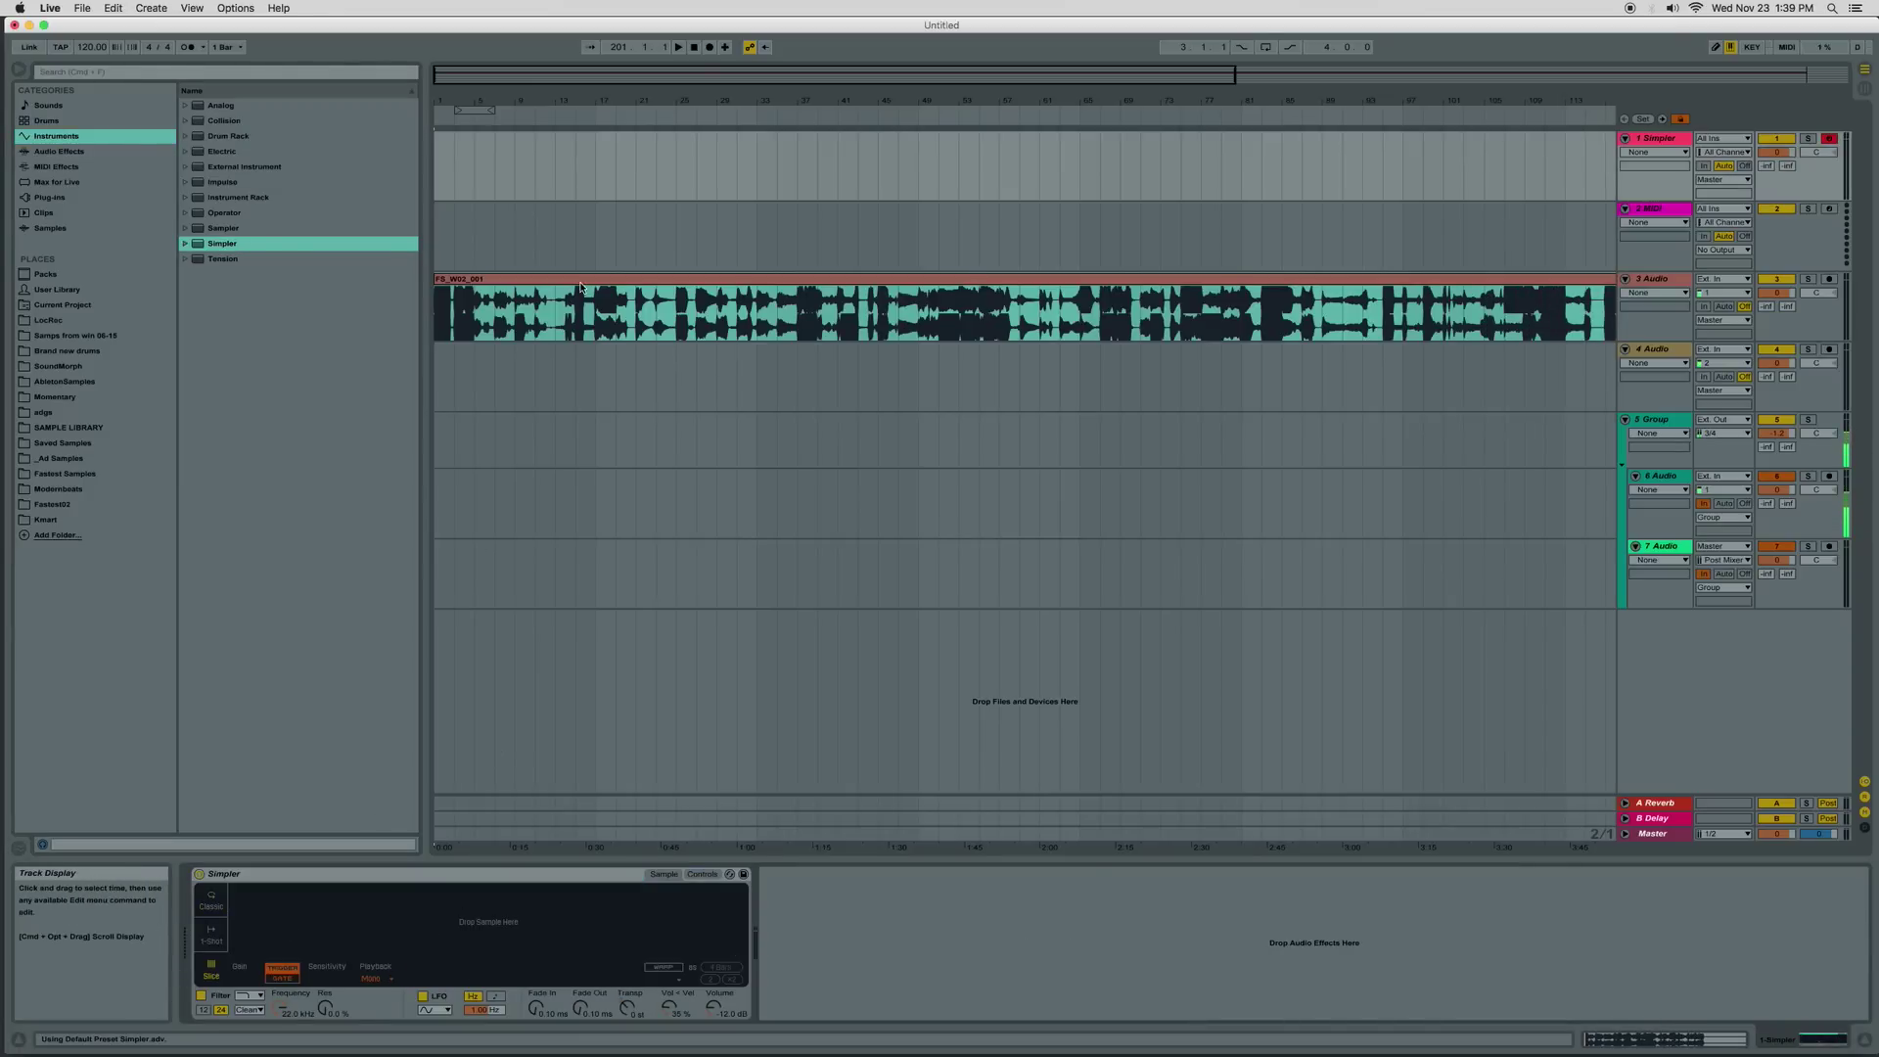
# Load the consolidated Week02 clip into the Simpler as its sample and delete the clip from the 3 Audio track
pyautogui.moveTo(590, 279); pyautogui.dragTo(370, 932)
pyautogui.click(883, 279)
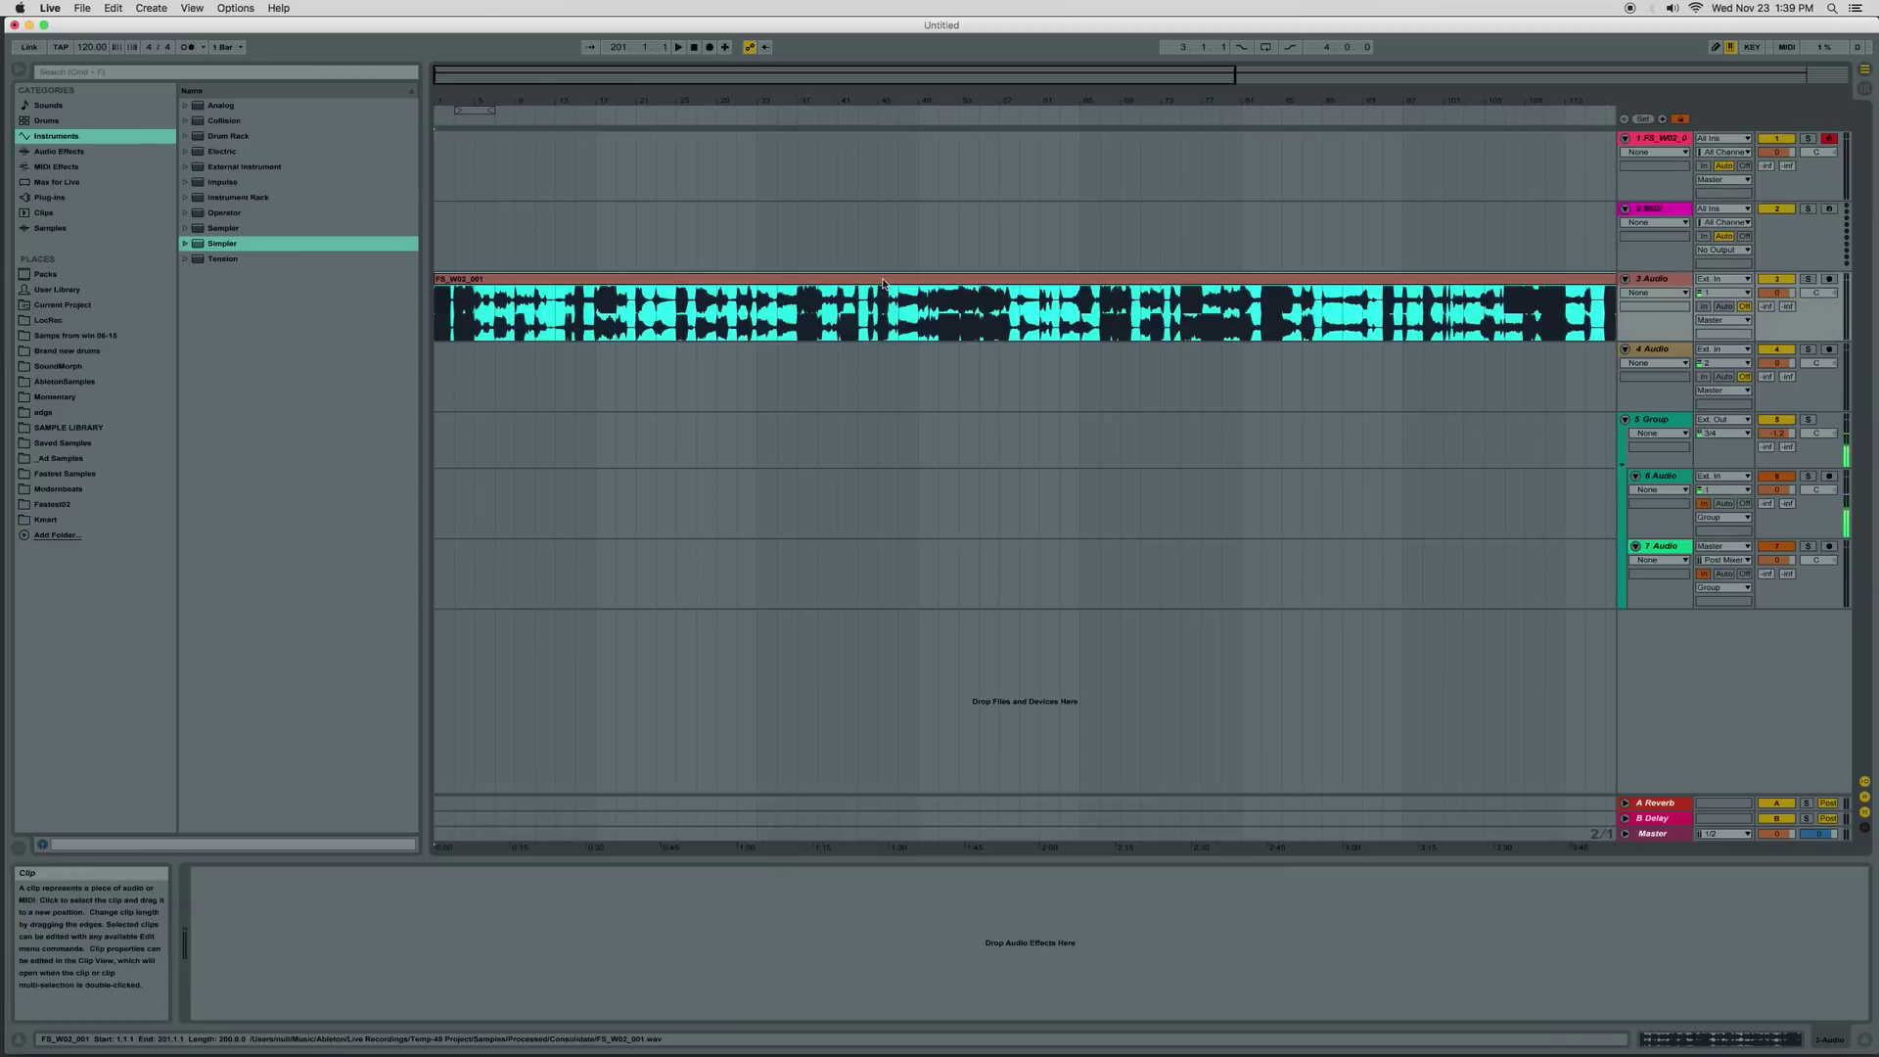
pyautogui.press('Delete')
# Set the Simpler's slicing to Gate trigger mode, Thru playback and a sensitivity of 70%
pyautogui.click(1665, 135)
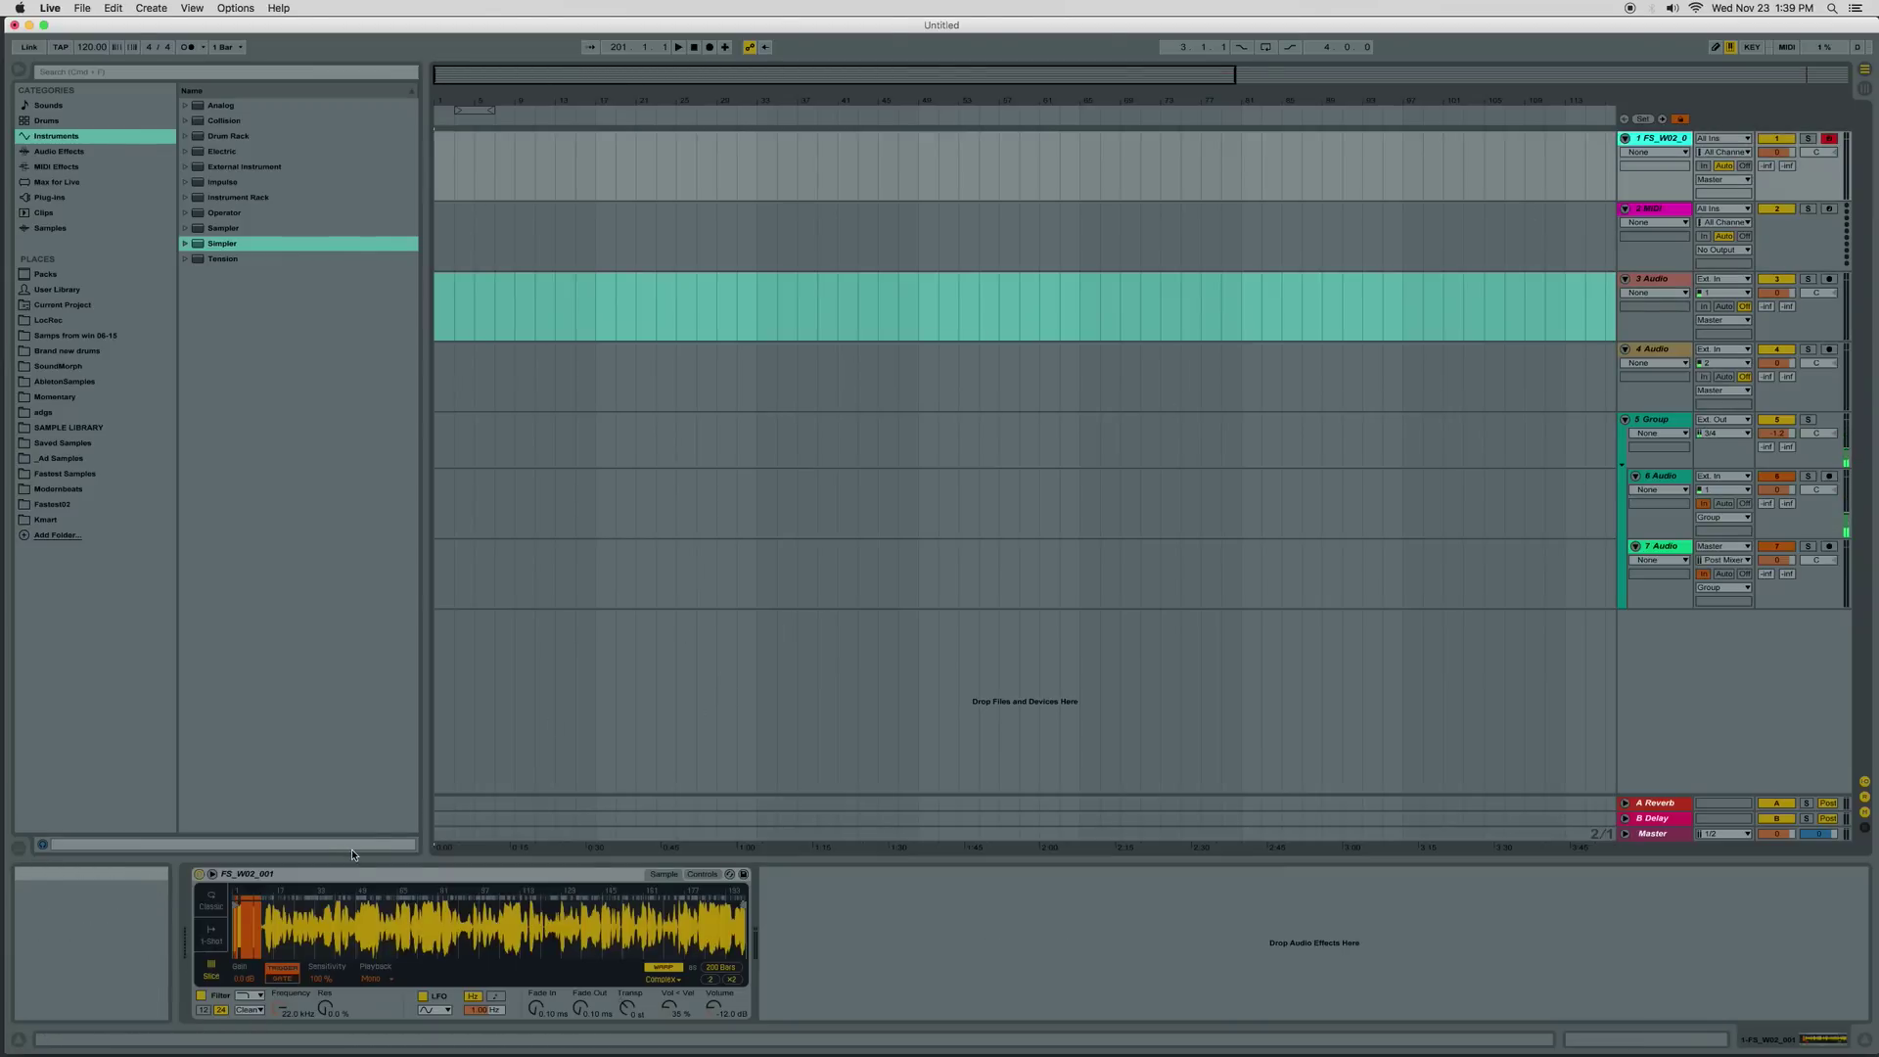
pyautogui.click(283, 979)
pyautogui.click(376, 978)
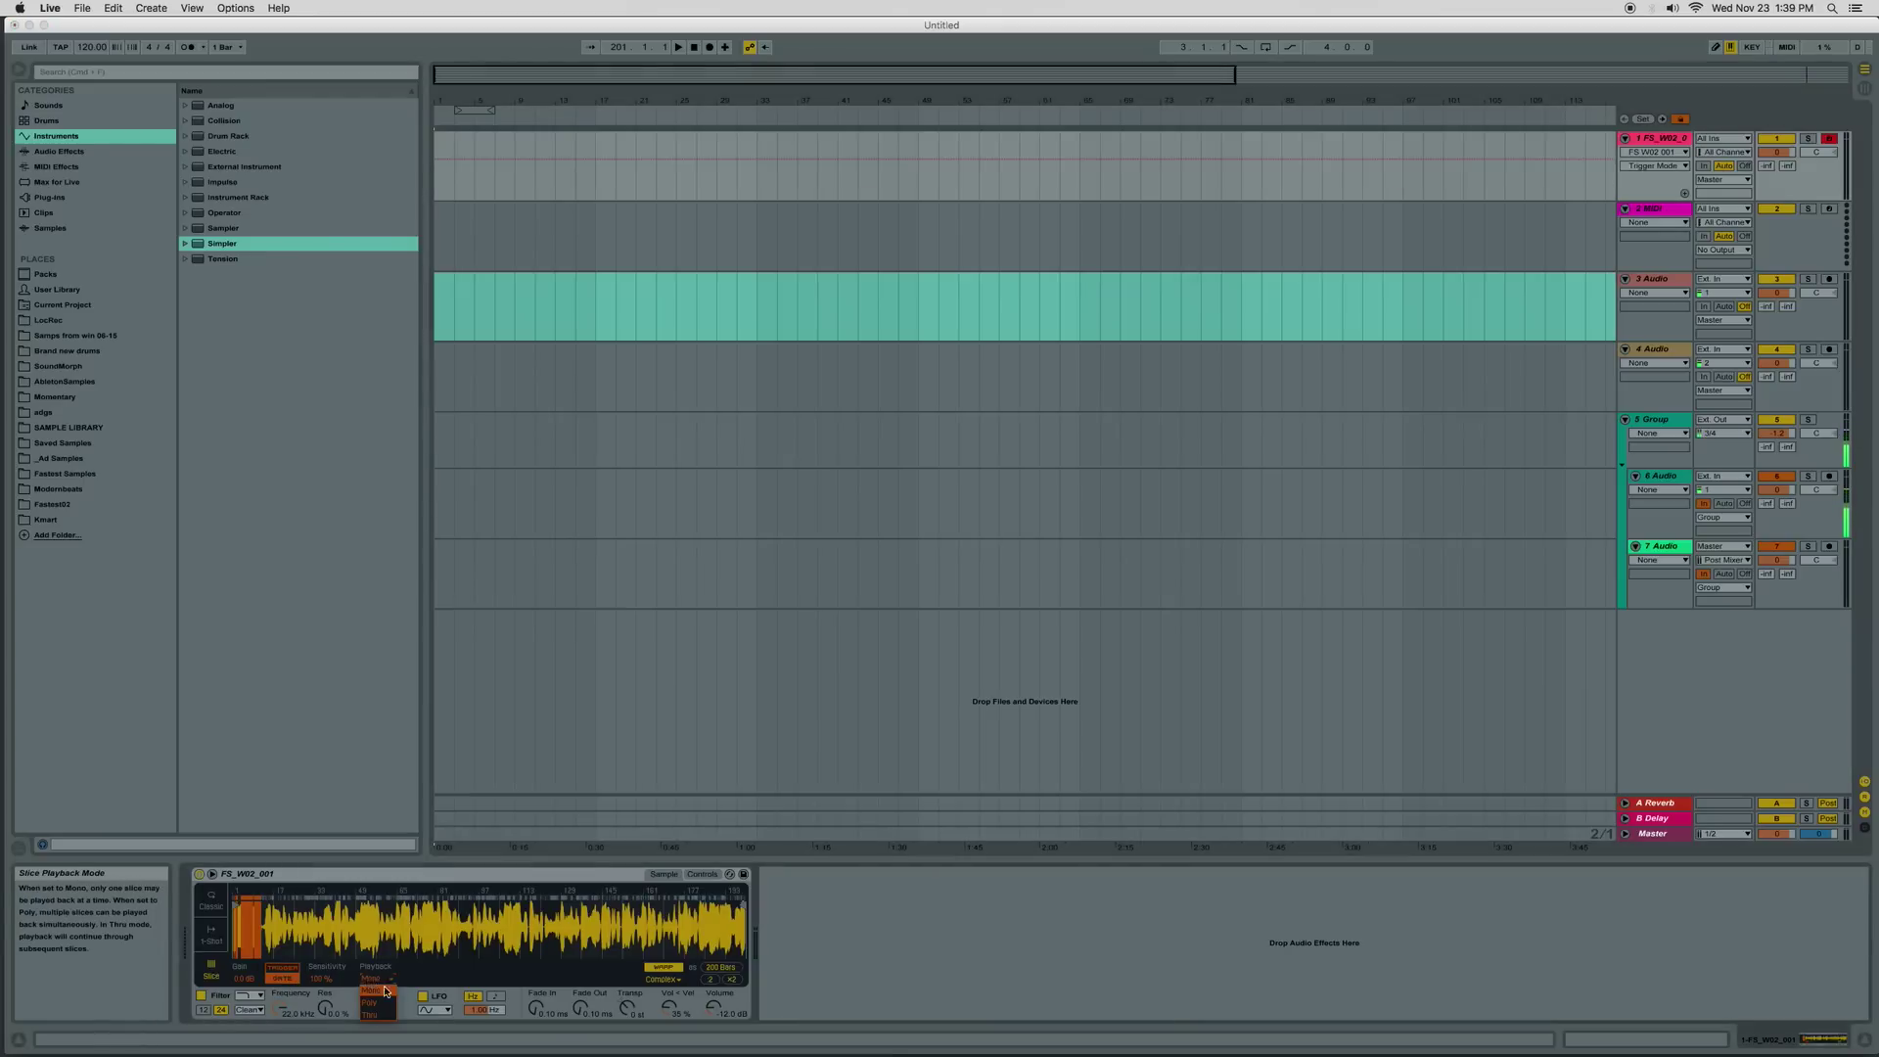
pyautogui.click(374, 1017)
pyautogui.moveTo(319, 979); pyautogui.dragTo(319, 1009)
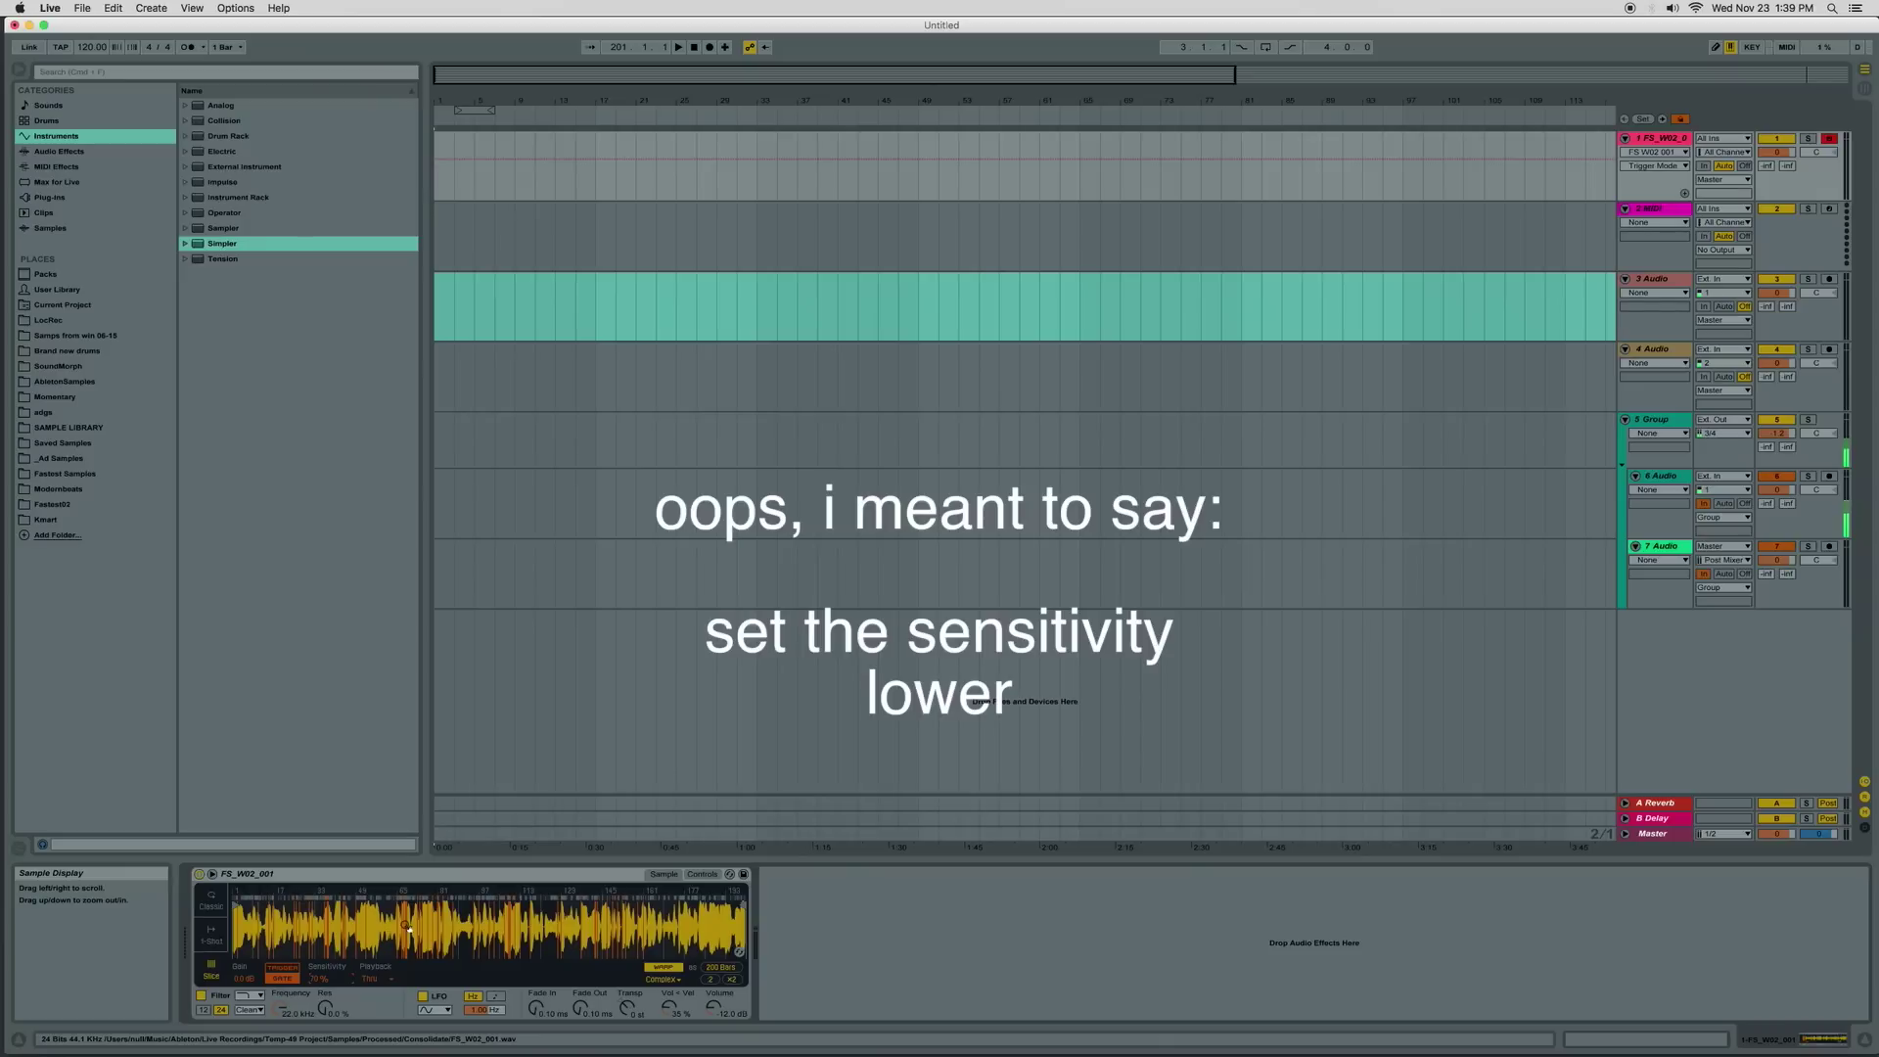
# Group the Simpler into an Instrument Rack and show the rack's chain list
pyautogui.click(277, 876)
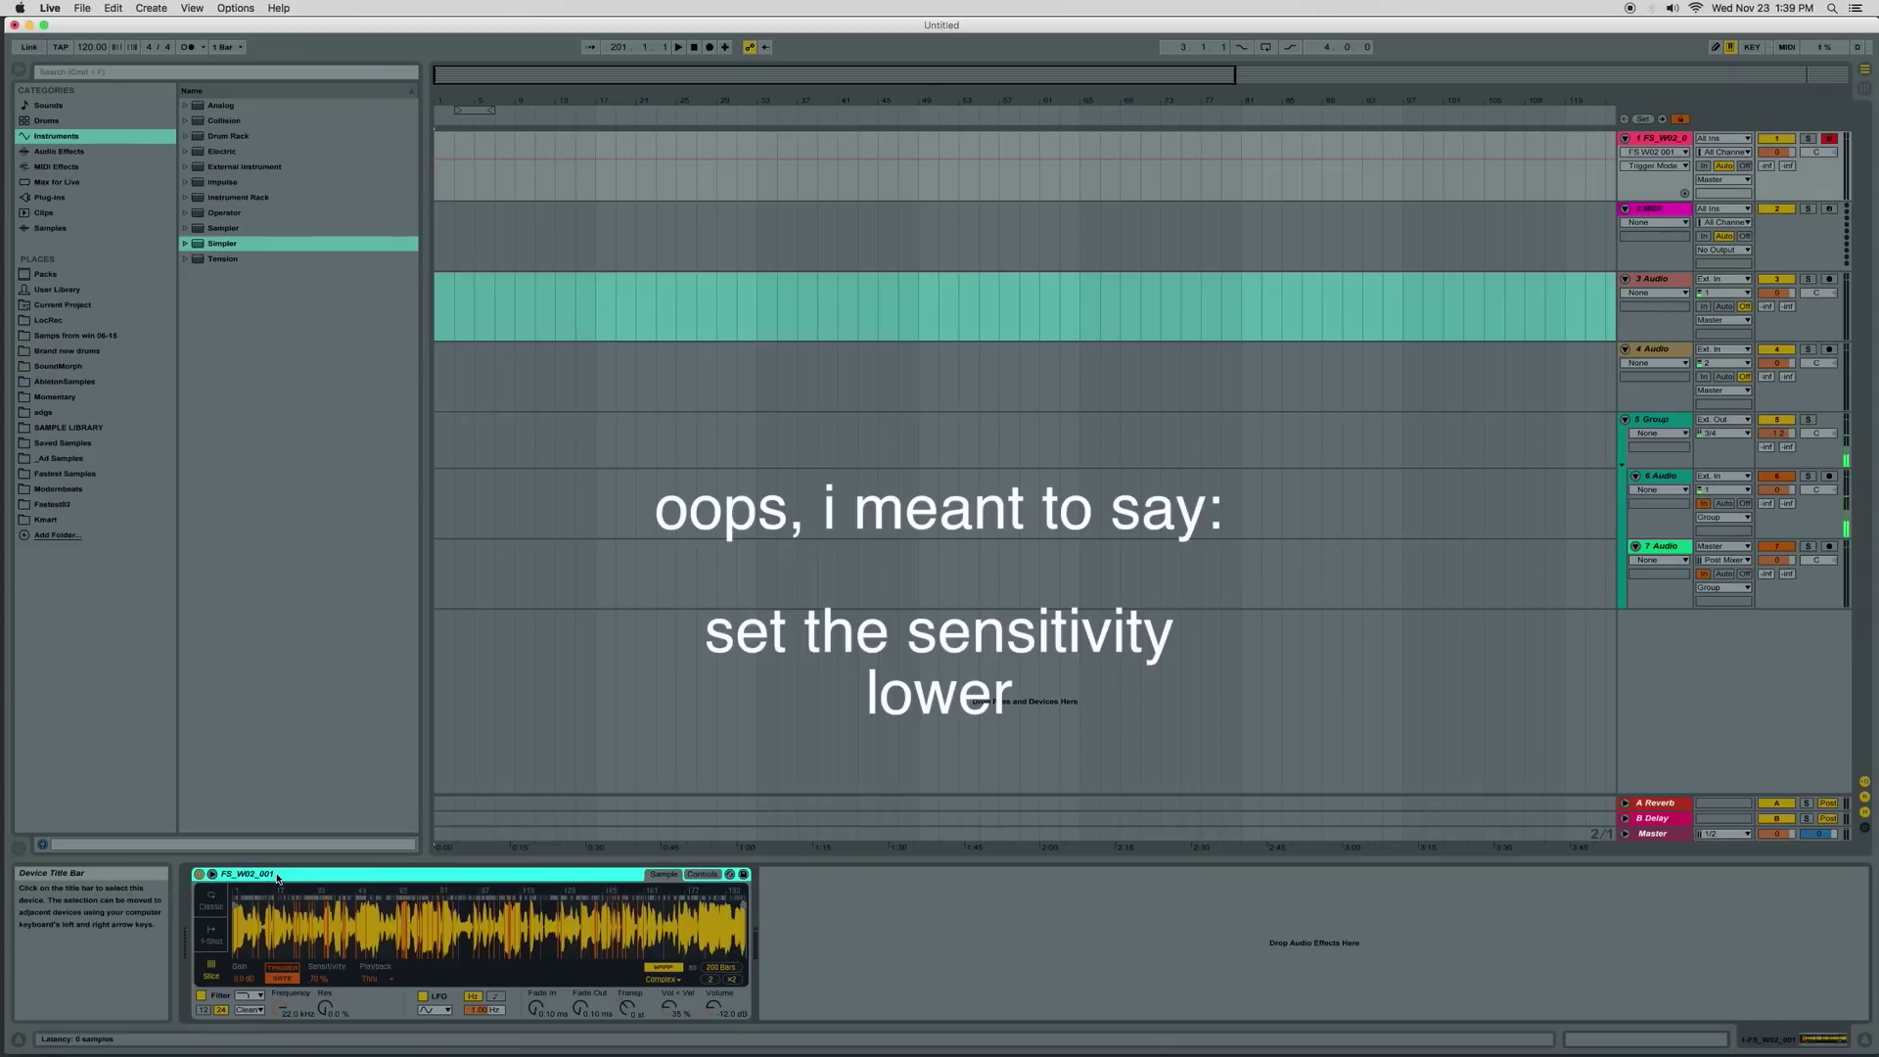
pyautogui.press('super+g')
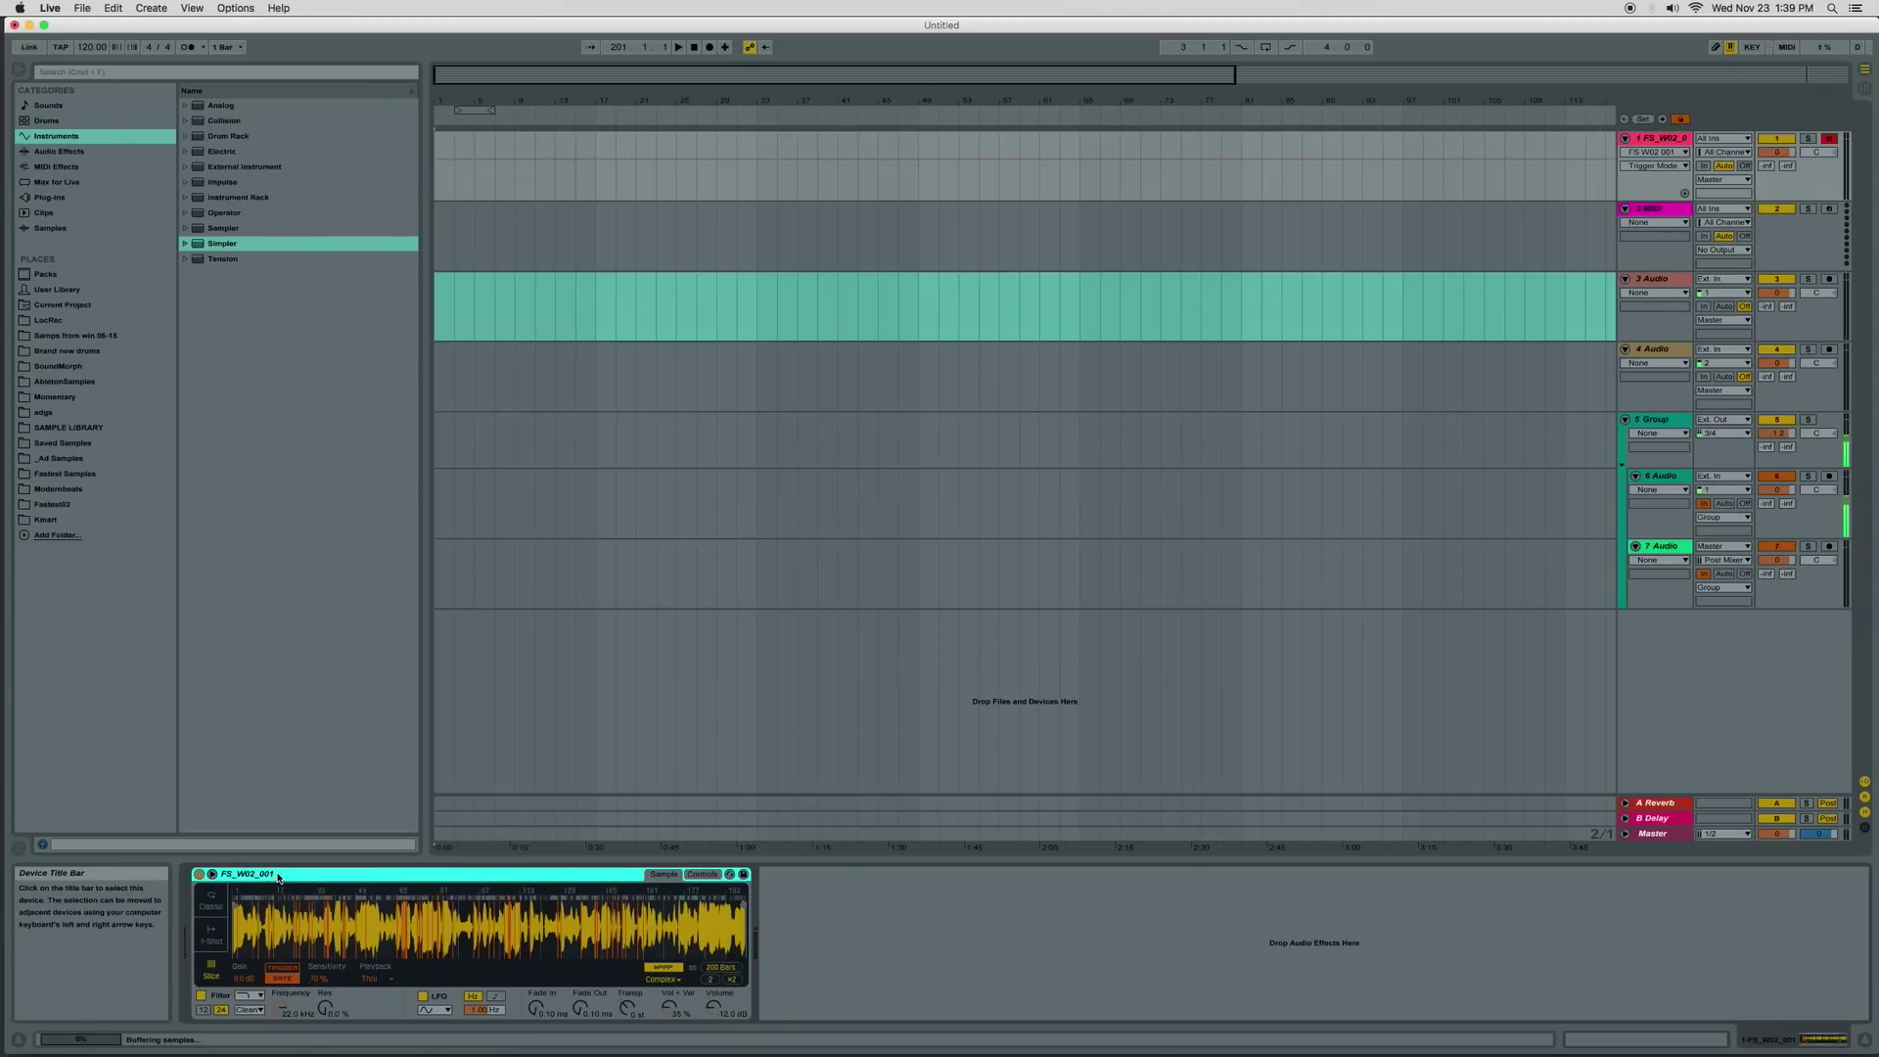
pyautogui.click(251, 932)
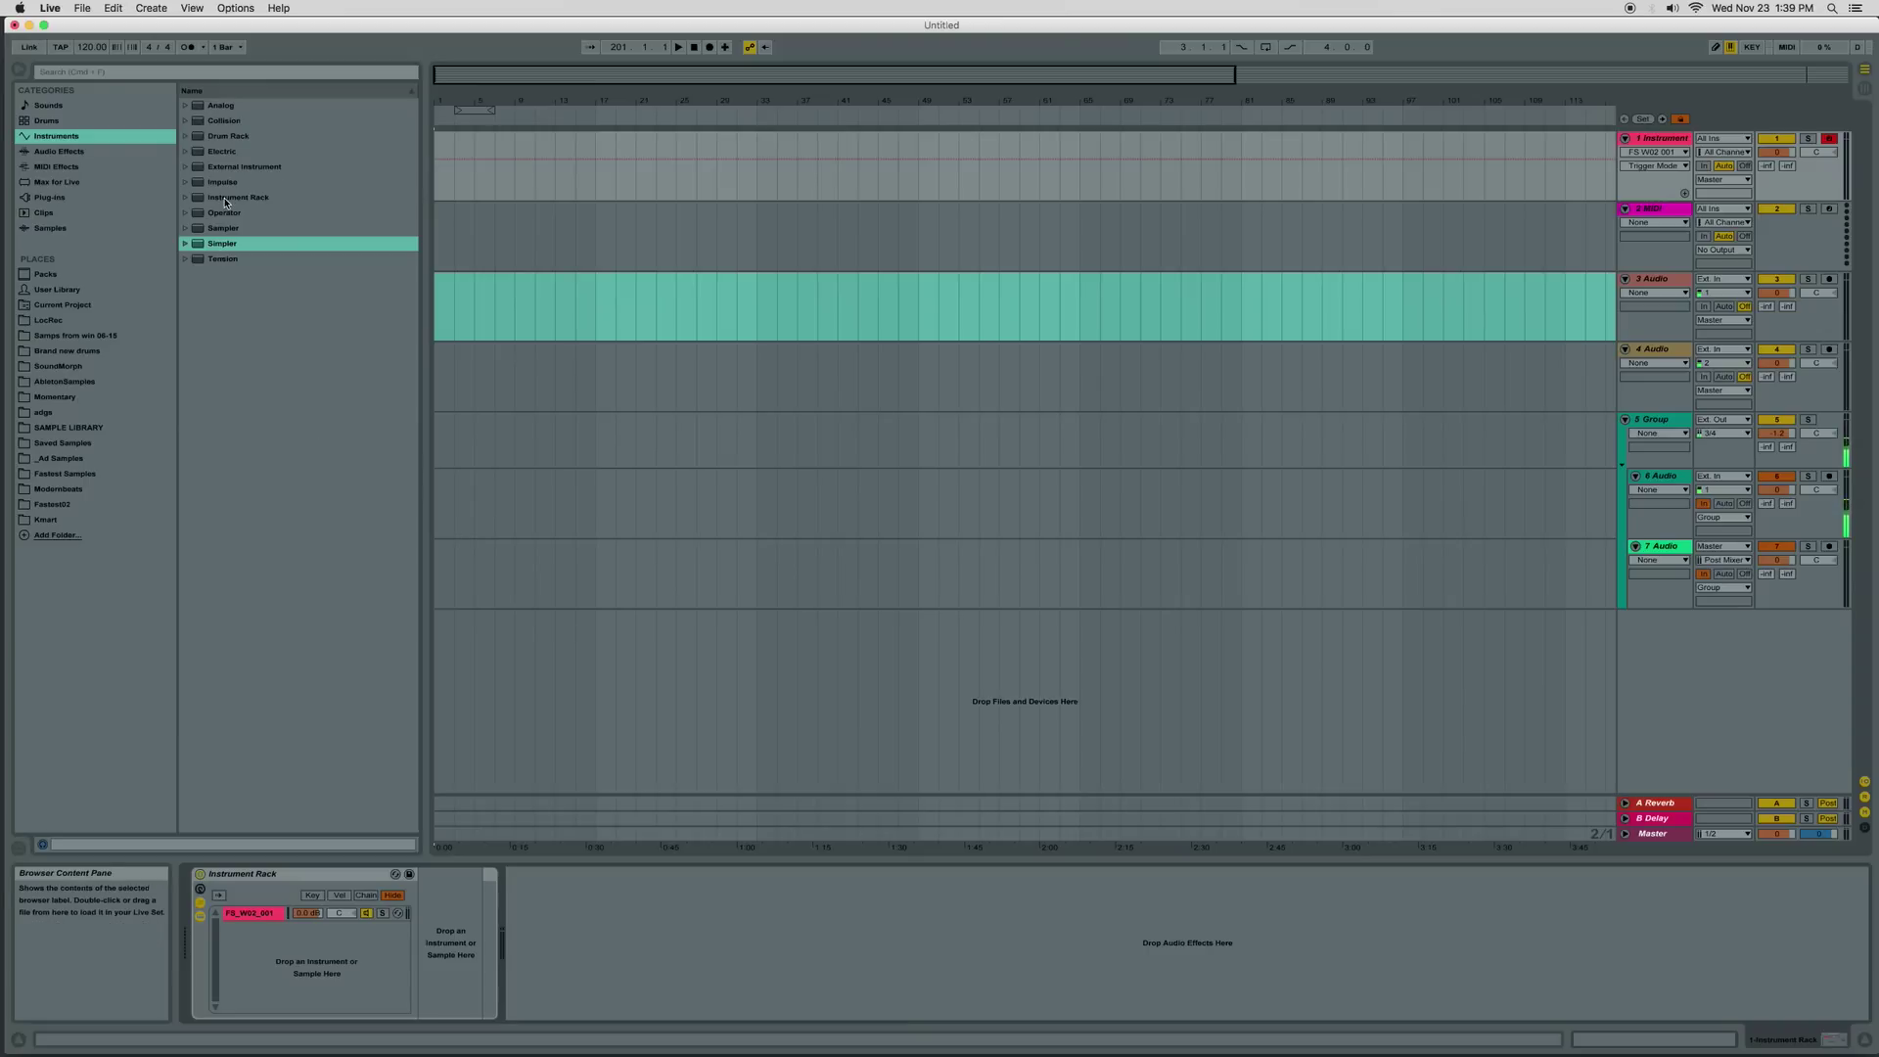
# Add a Drum Rack as a second chain of the Instrument Rack and shift its pad view to G#-1 through B0
pyautogui.moveTo(235, 139); pyautogui.dragTo(313, 965)
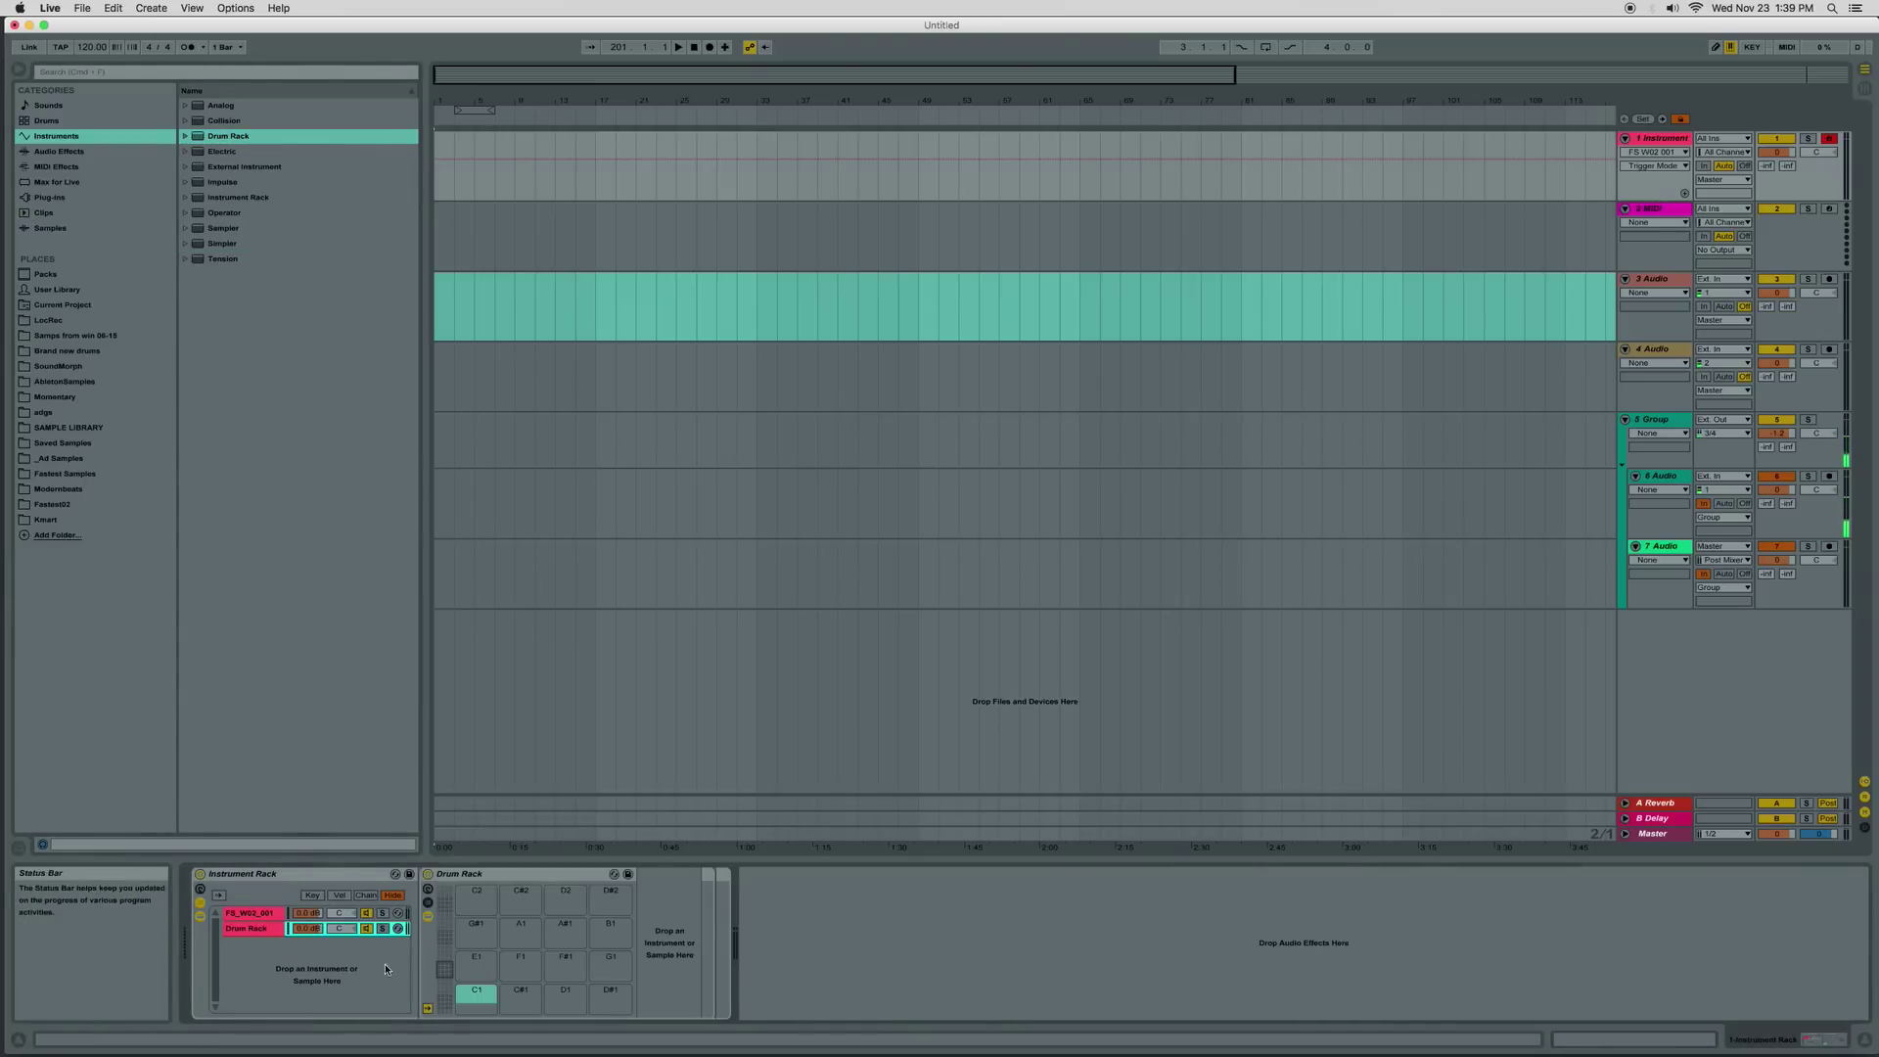
pyautogui.click(444, 986)
pyautogui.moveTo(445, 985); pyautogui.dragTo(445, 969)
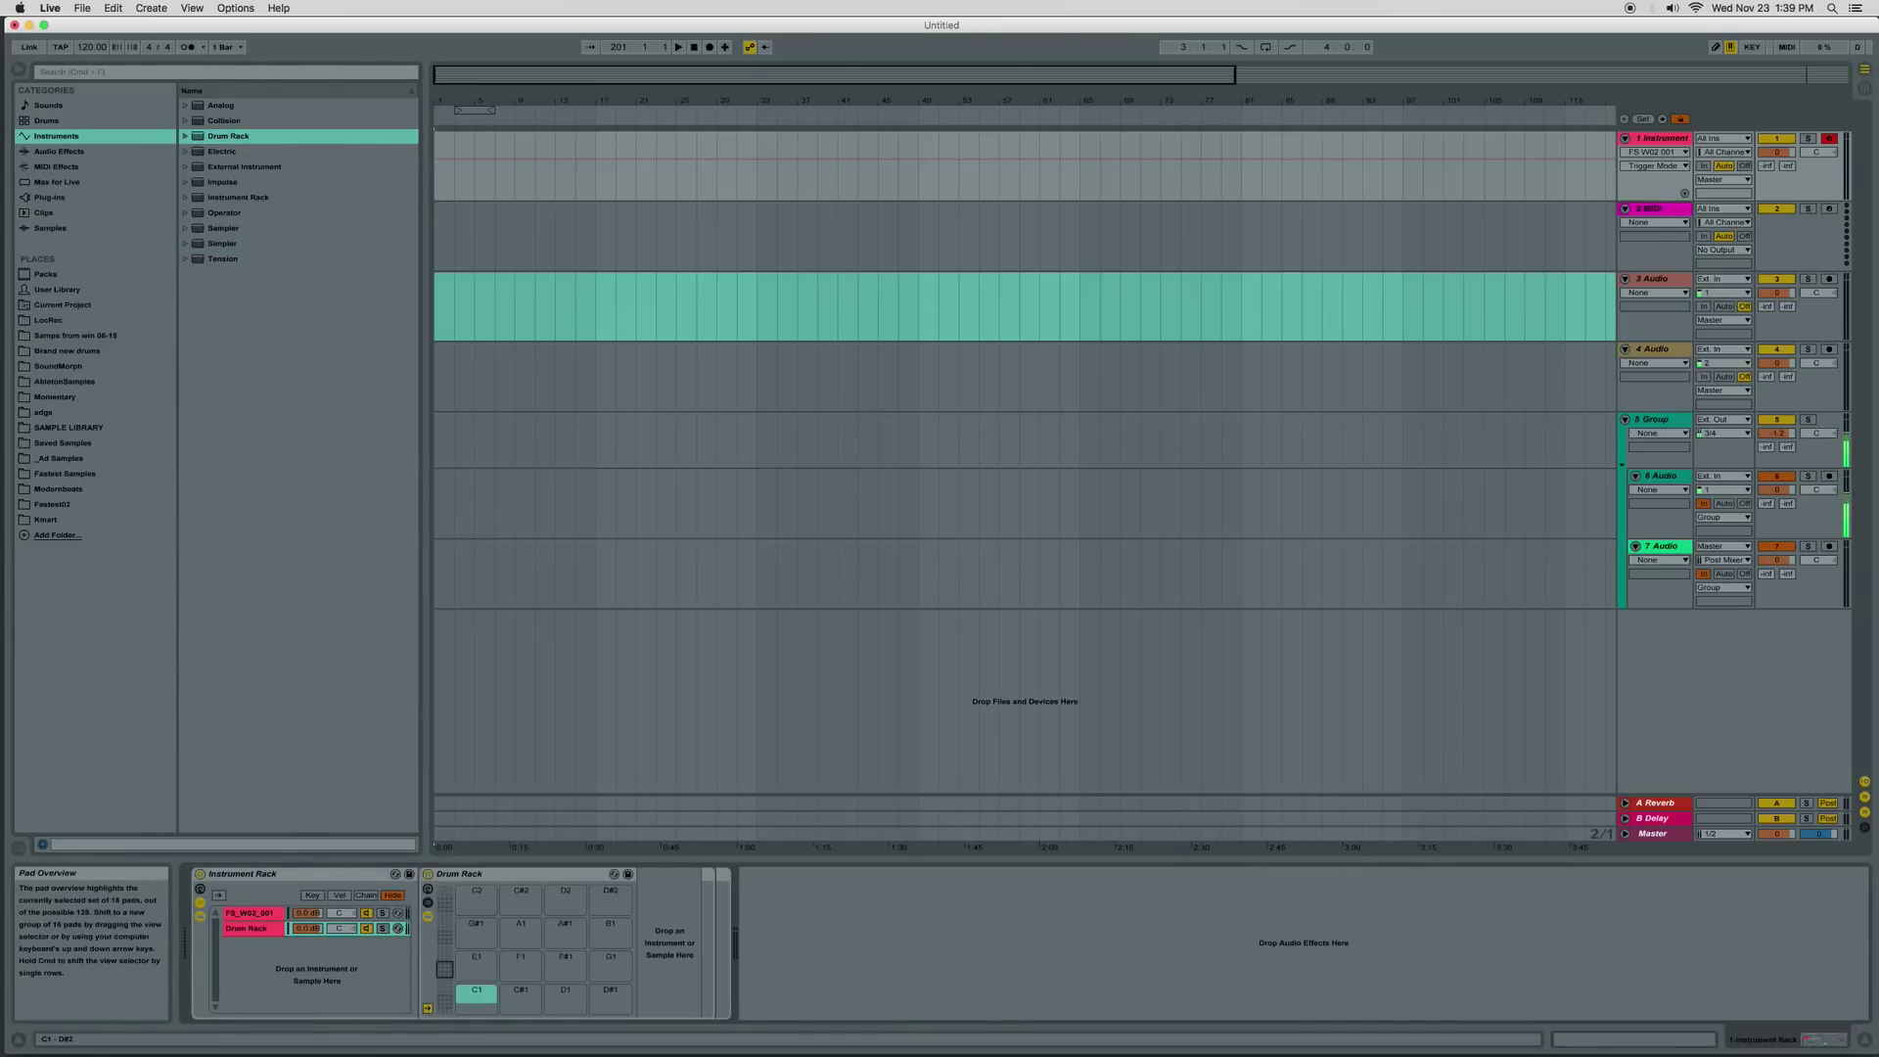
pyautogui.click(284, 913)
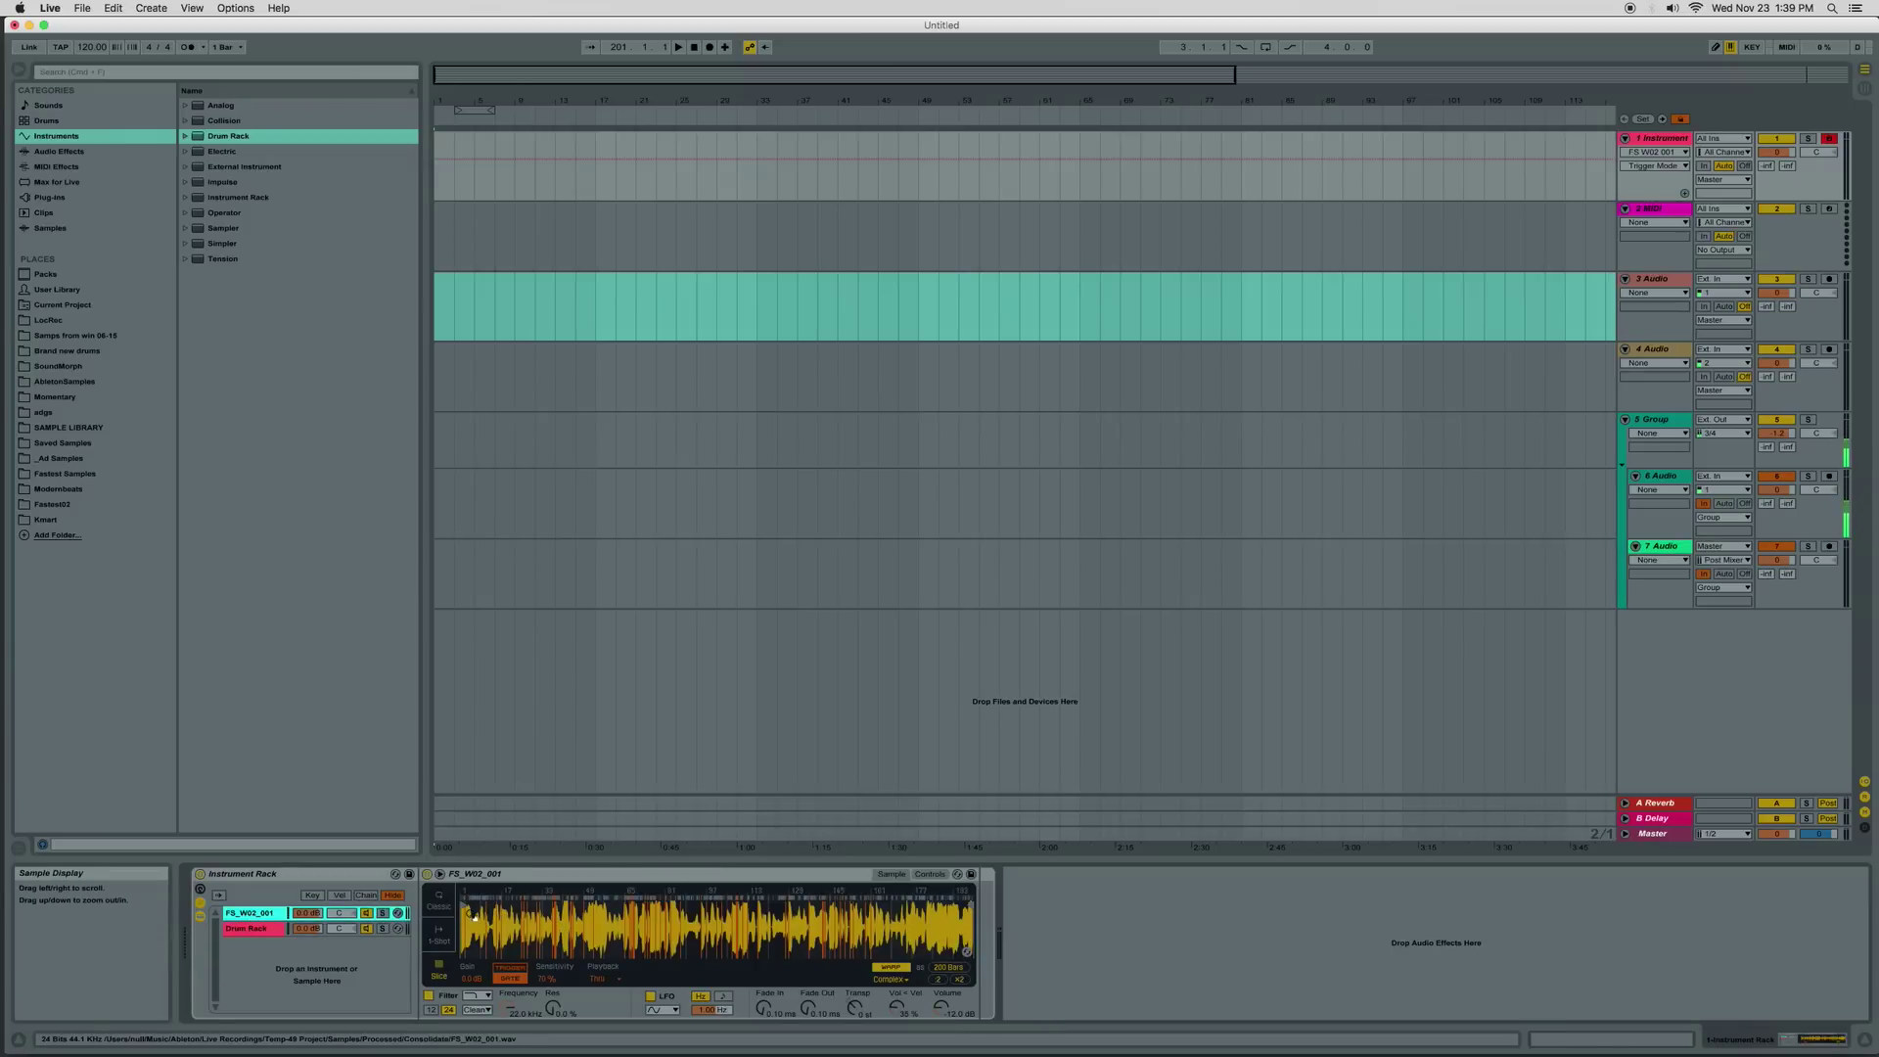
pyautogui.click(278, 929)
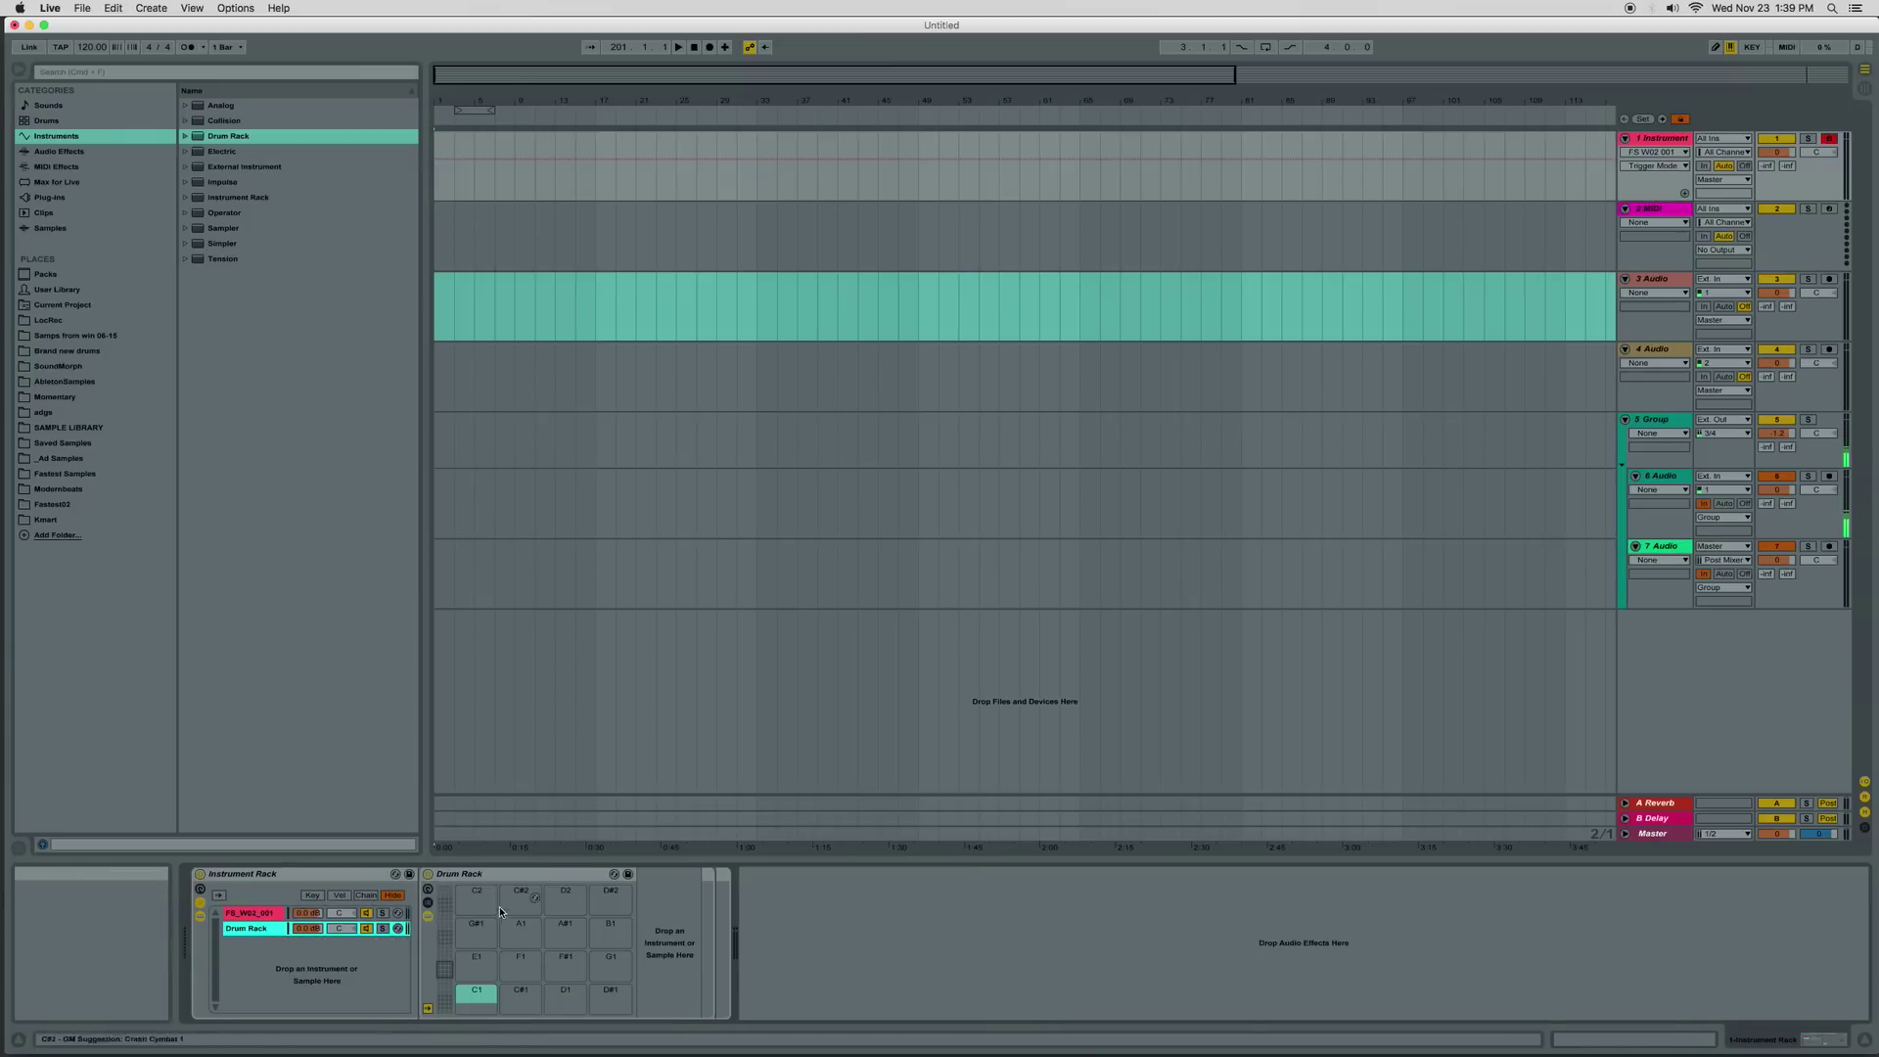
pyautogui.moveTo(444, 968); pyautogui.dragTo(445, 978)
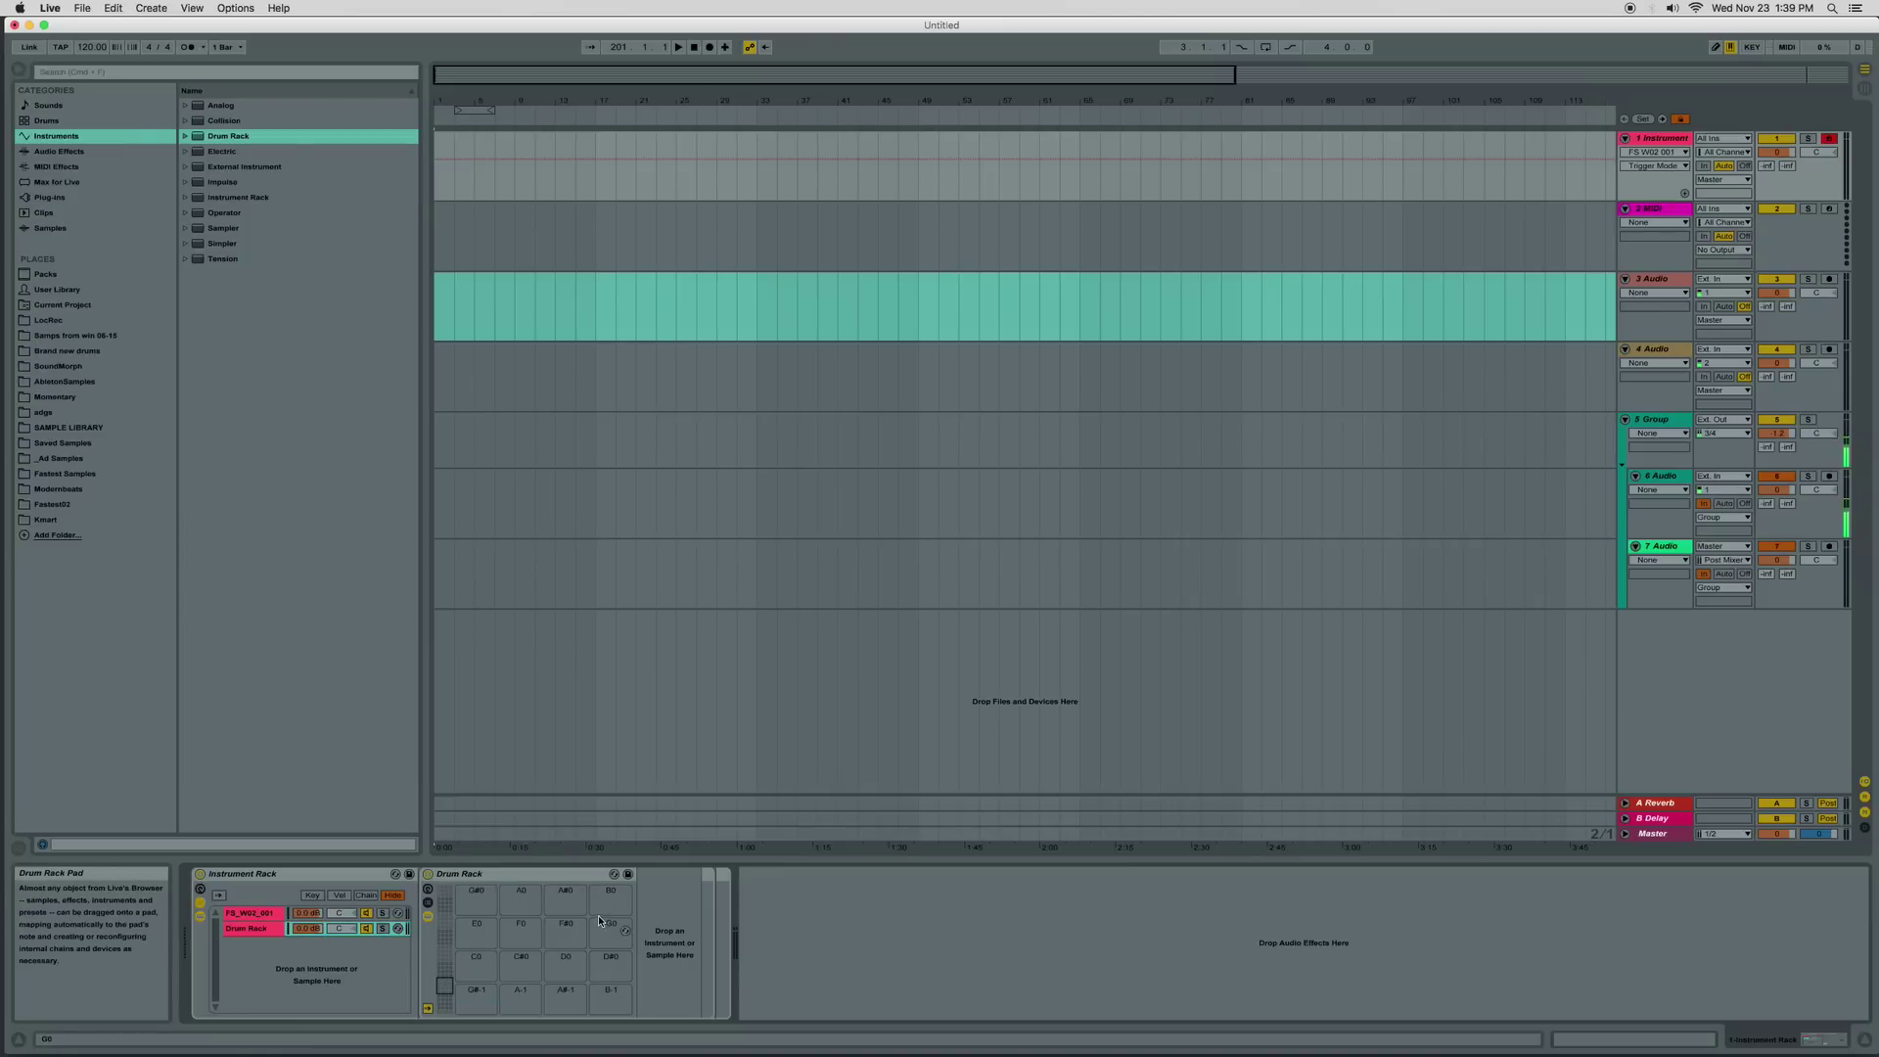
# From the Brand new drums folder, load Old Reliable Kick.wav onto pad A#0 and Clap (6).wav onto pad B0
pyautogui.click(90, 350)
pyautogui.moveTo(560, 910); pyautogui.dragTo(562, 909)
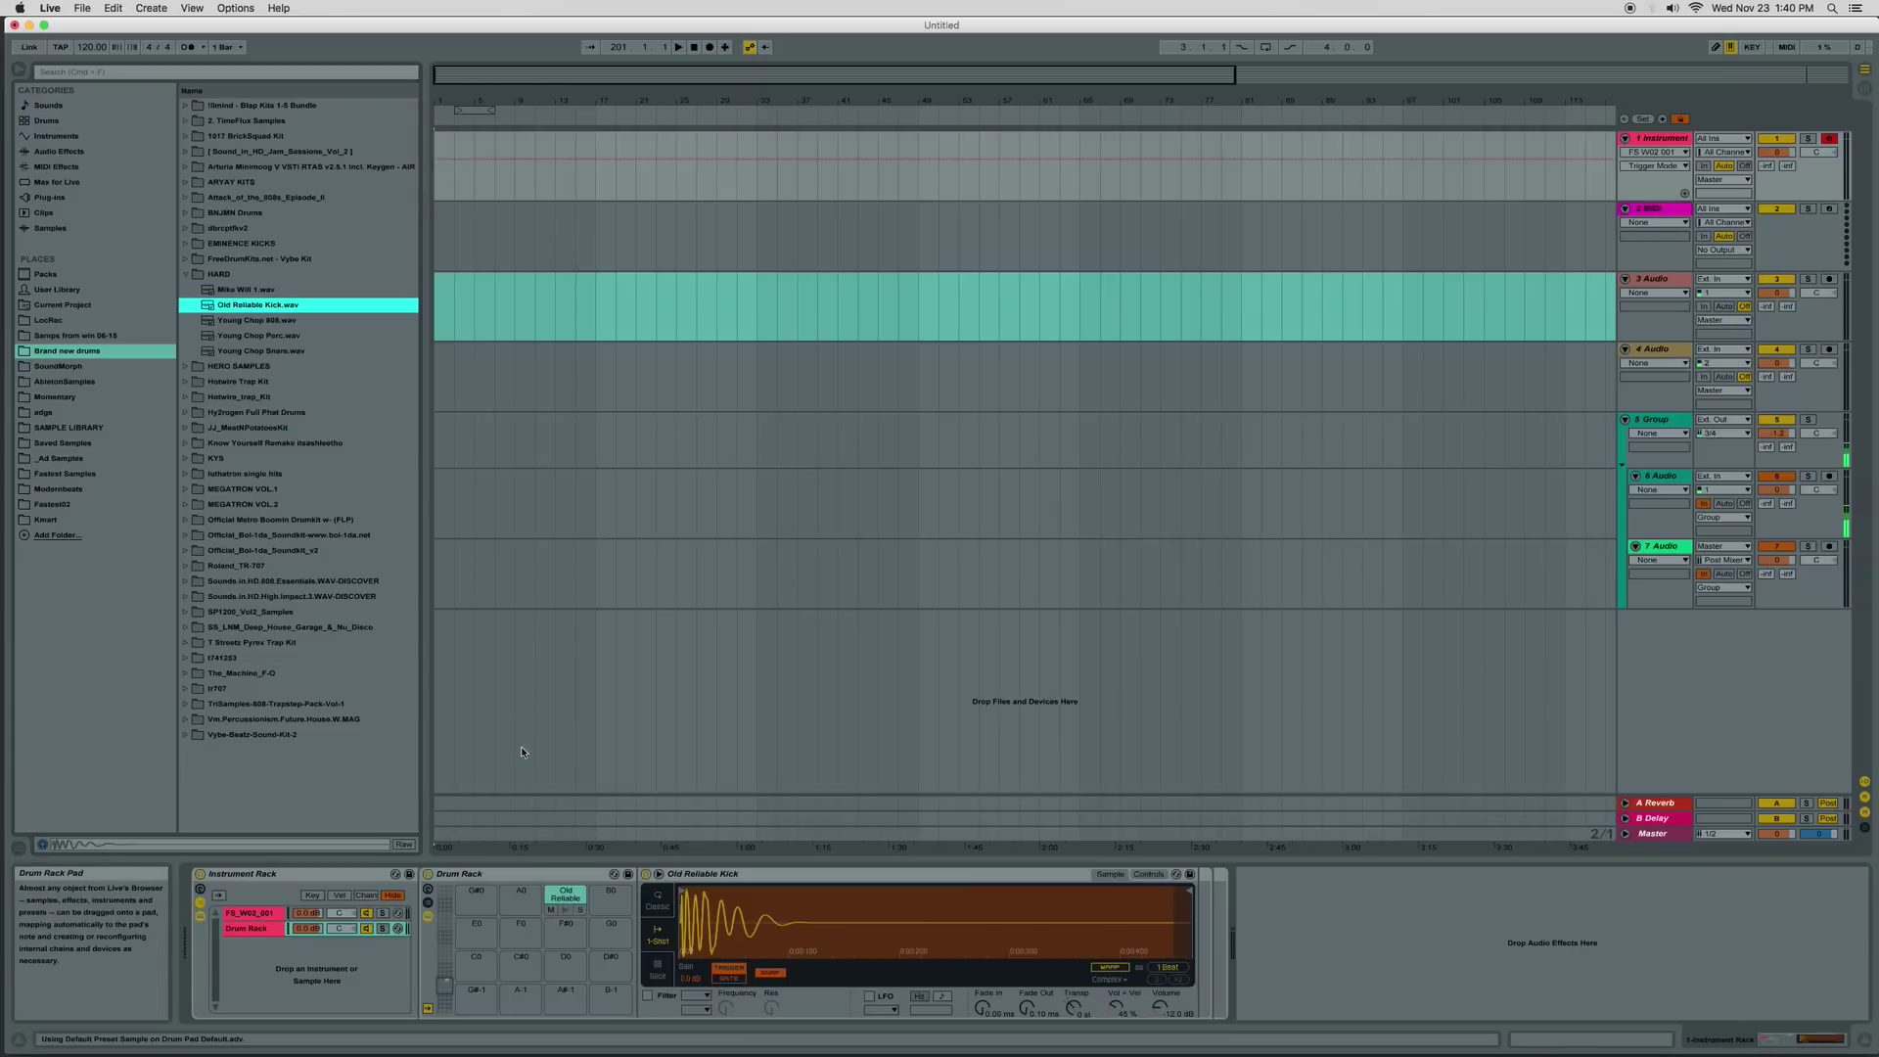
pyautogui.click(185, 273)
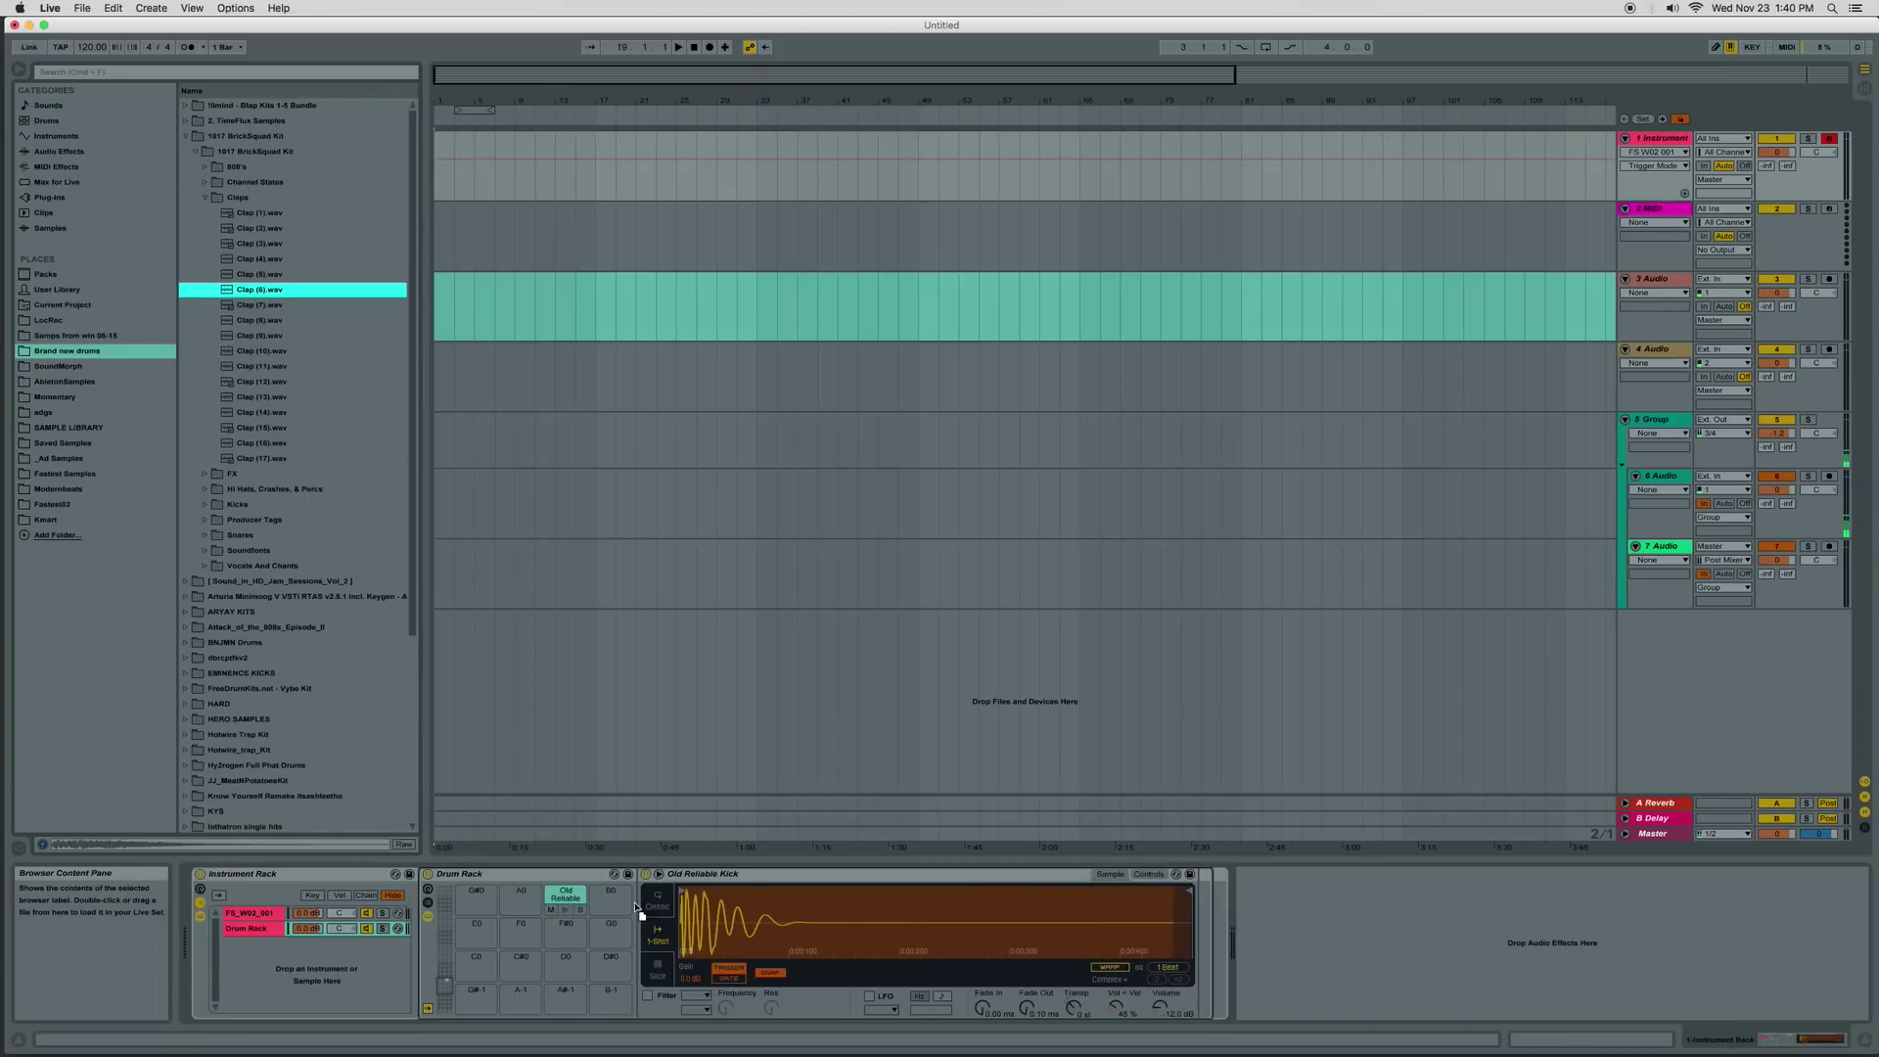
pyautogui.moveTo(259, 290); pyautogui.dragTo(609, 900)
# Group the Clap (6) Simpler into an Instrument Rack and layer Clap (3).wav as a second chain
pyautogui.click(727, 879)
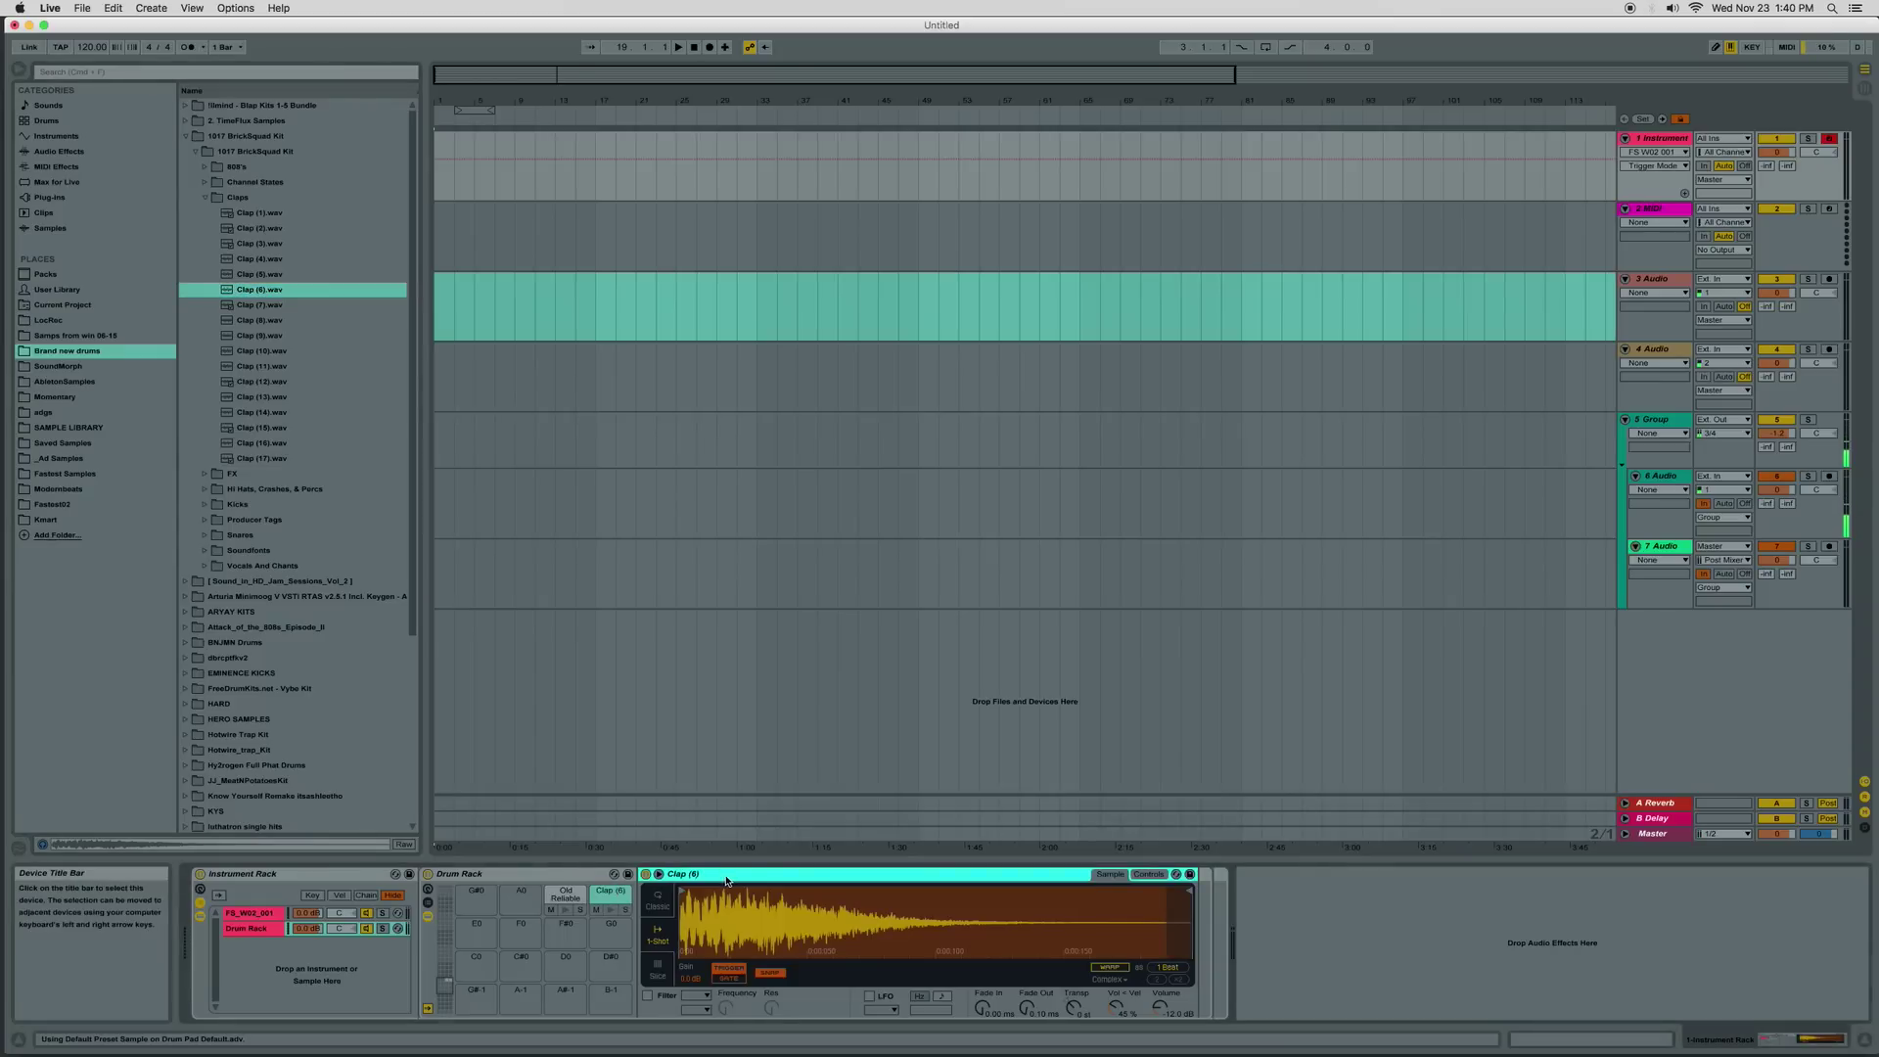
pyautogui.press('super+g')
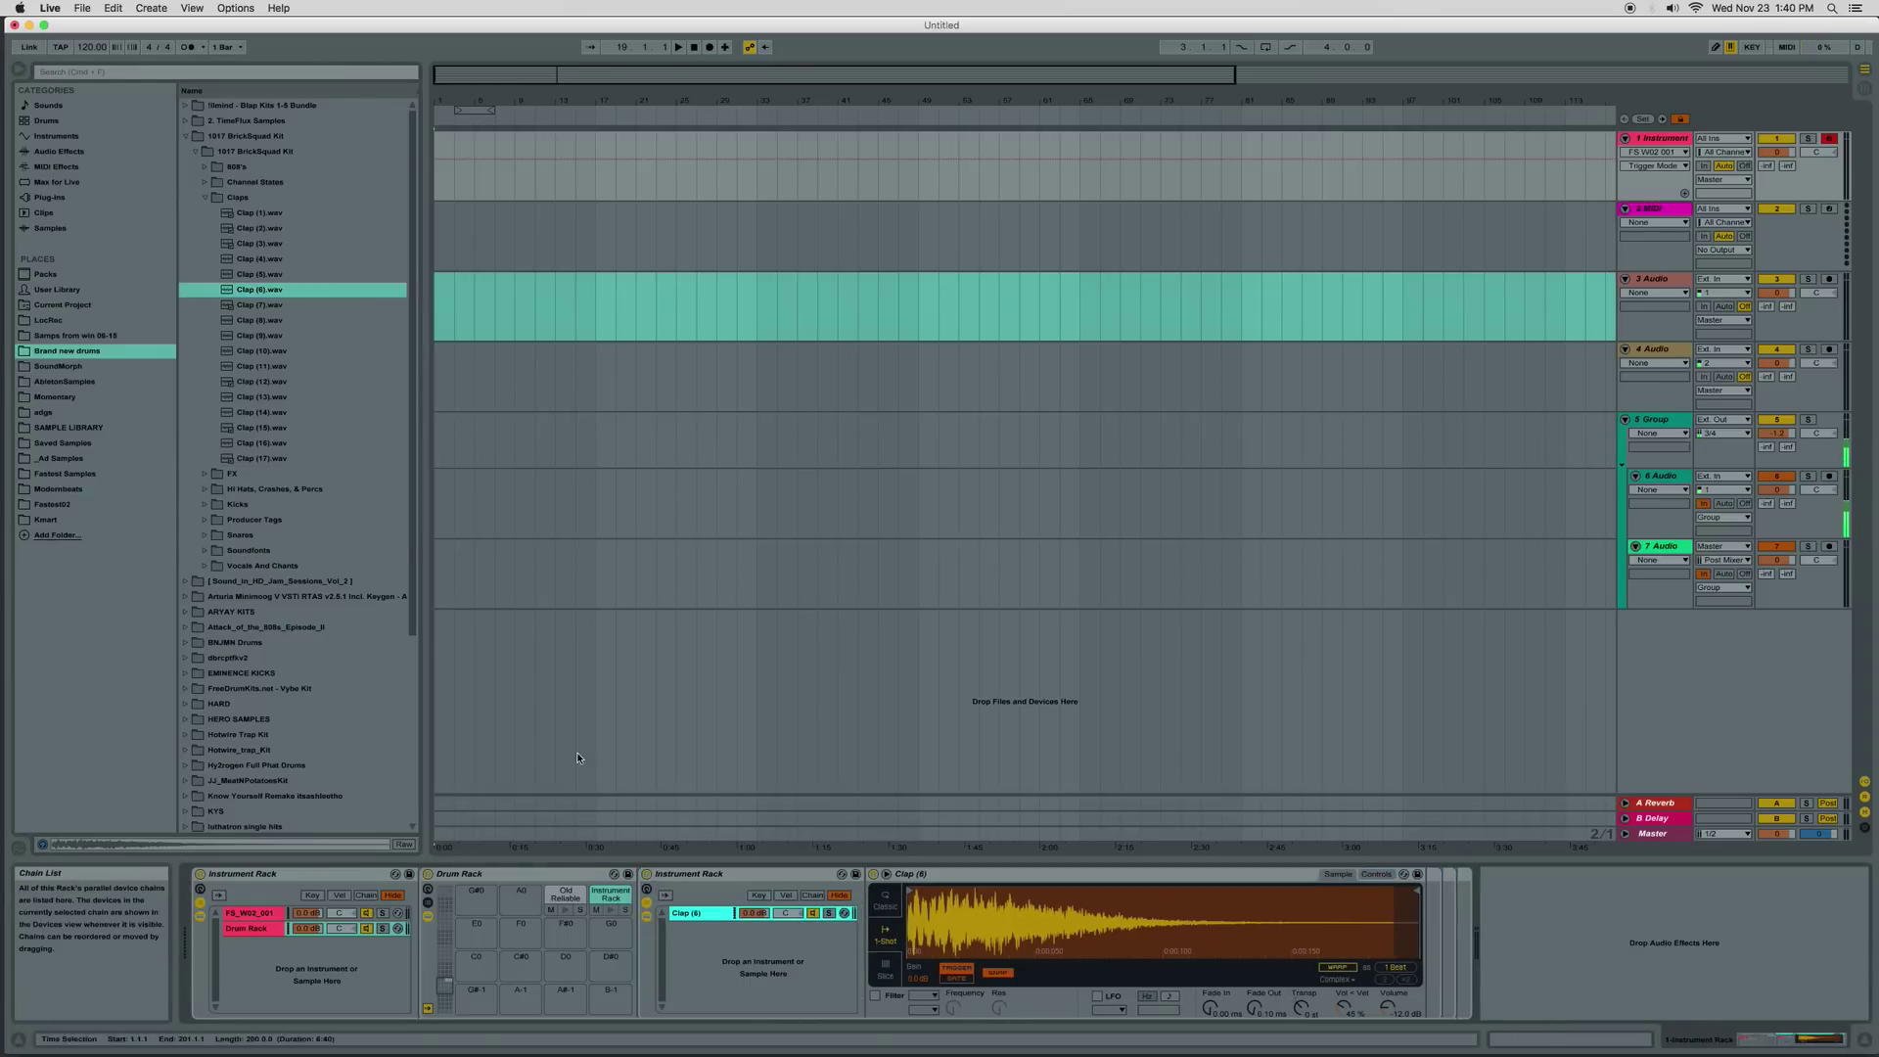
pyautogui.click(255, 336)
pyautogui.click(259, 351)
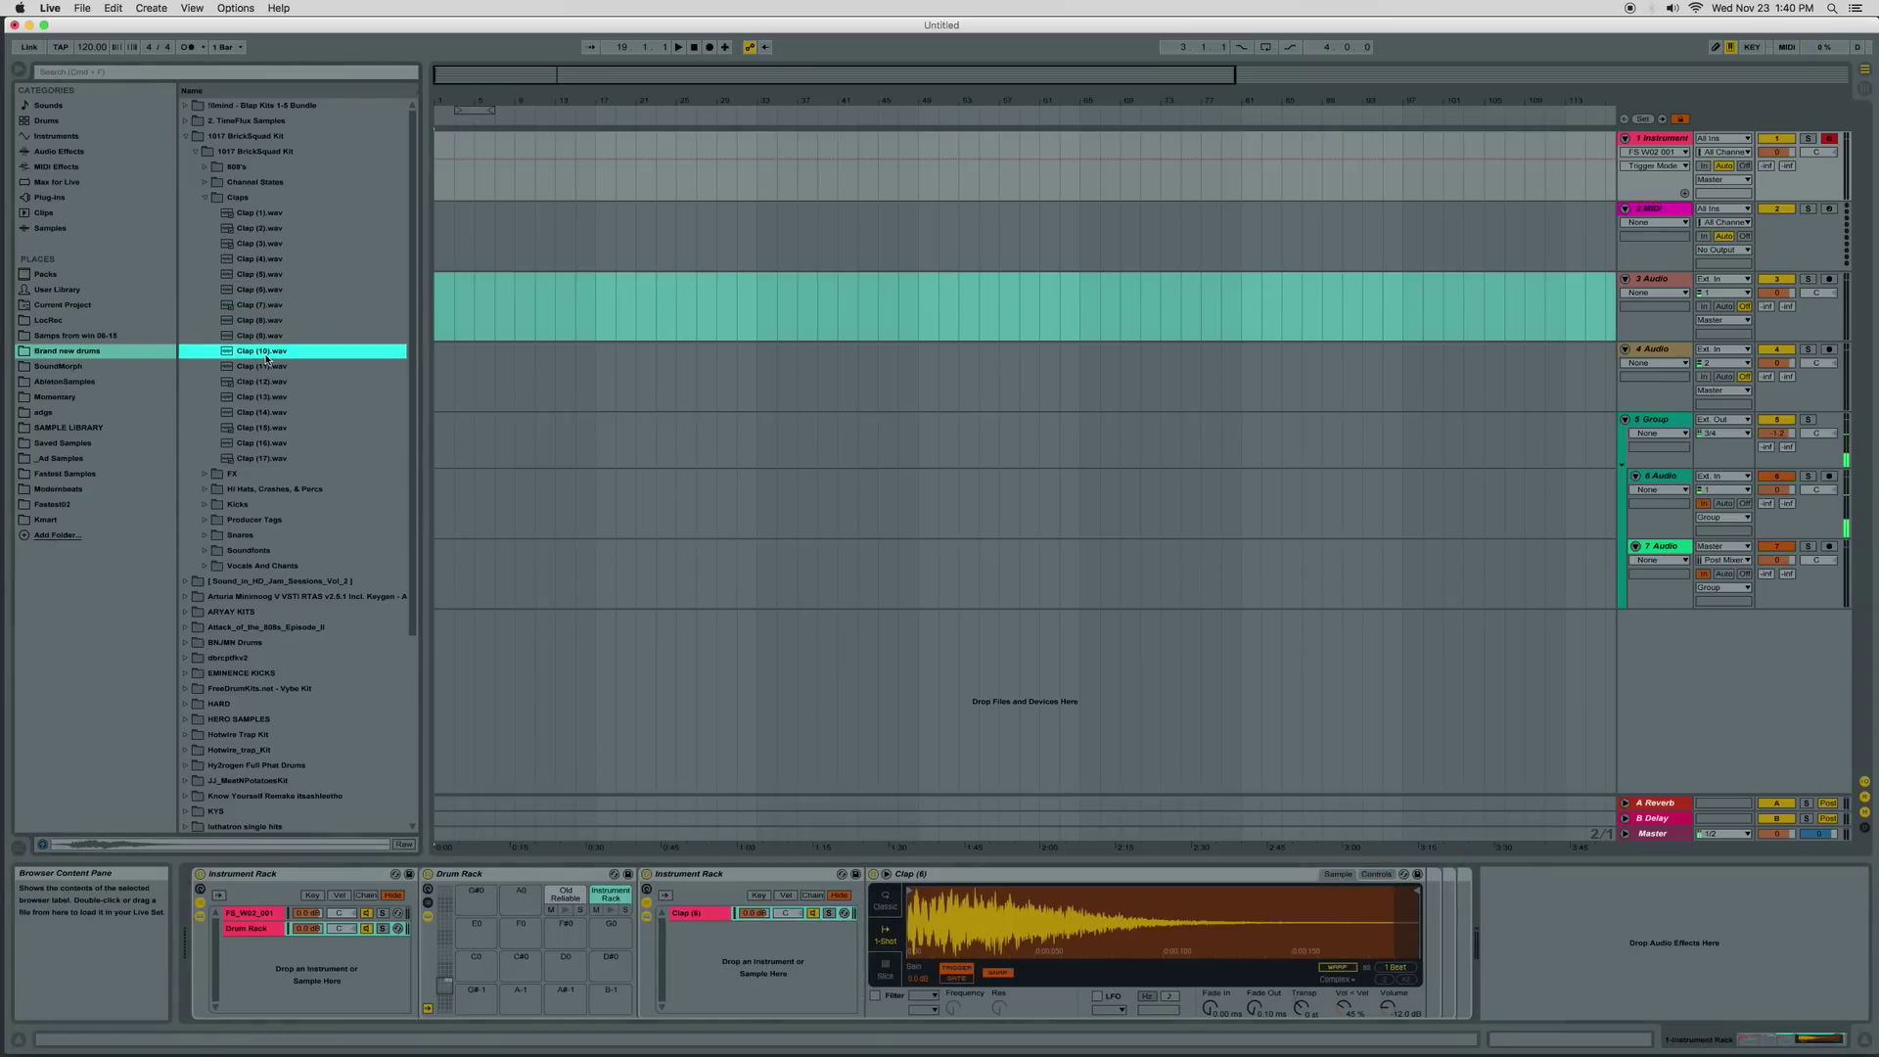
pyautogui.click(271, 428)
pyautogui.click(275, 444)
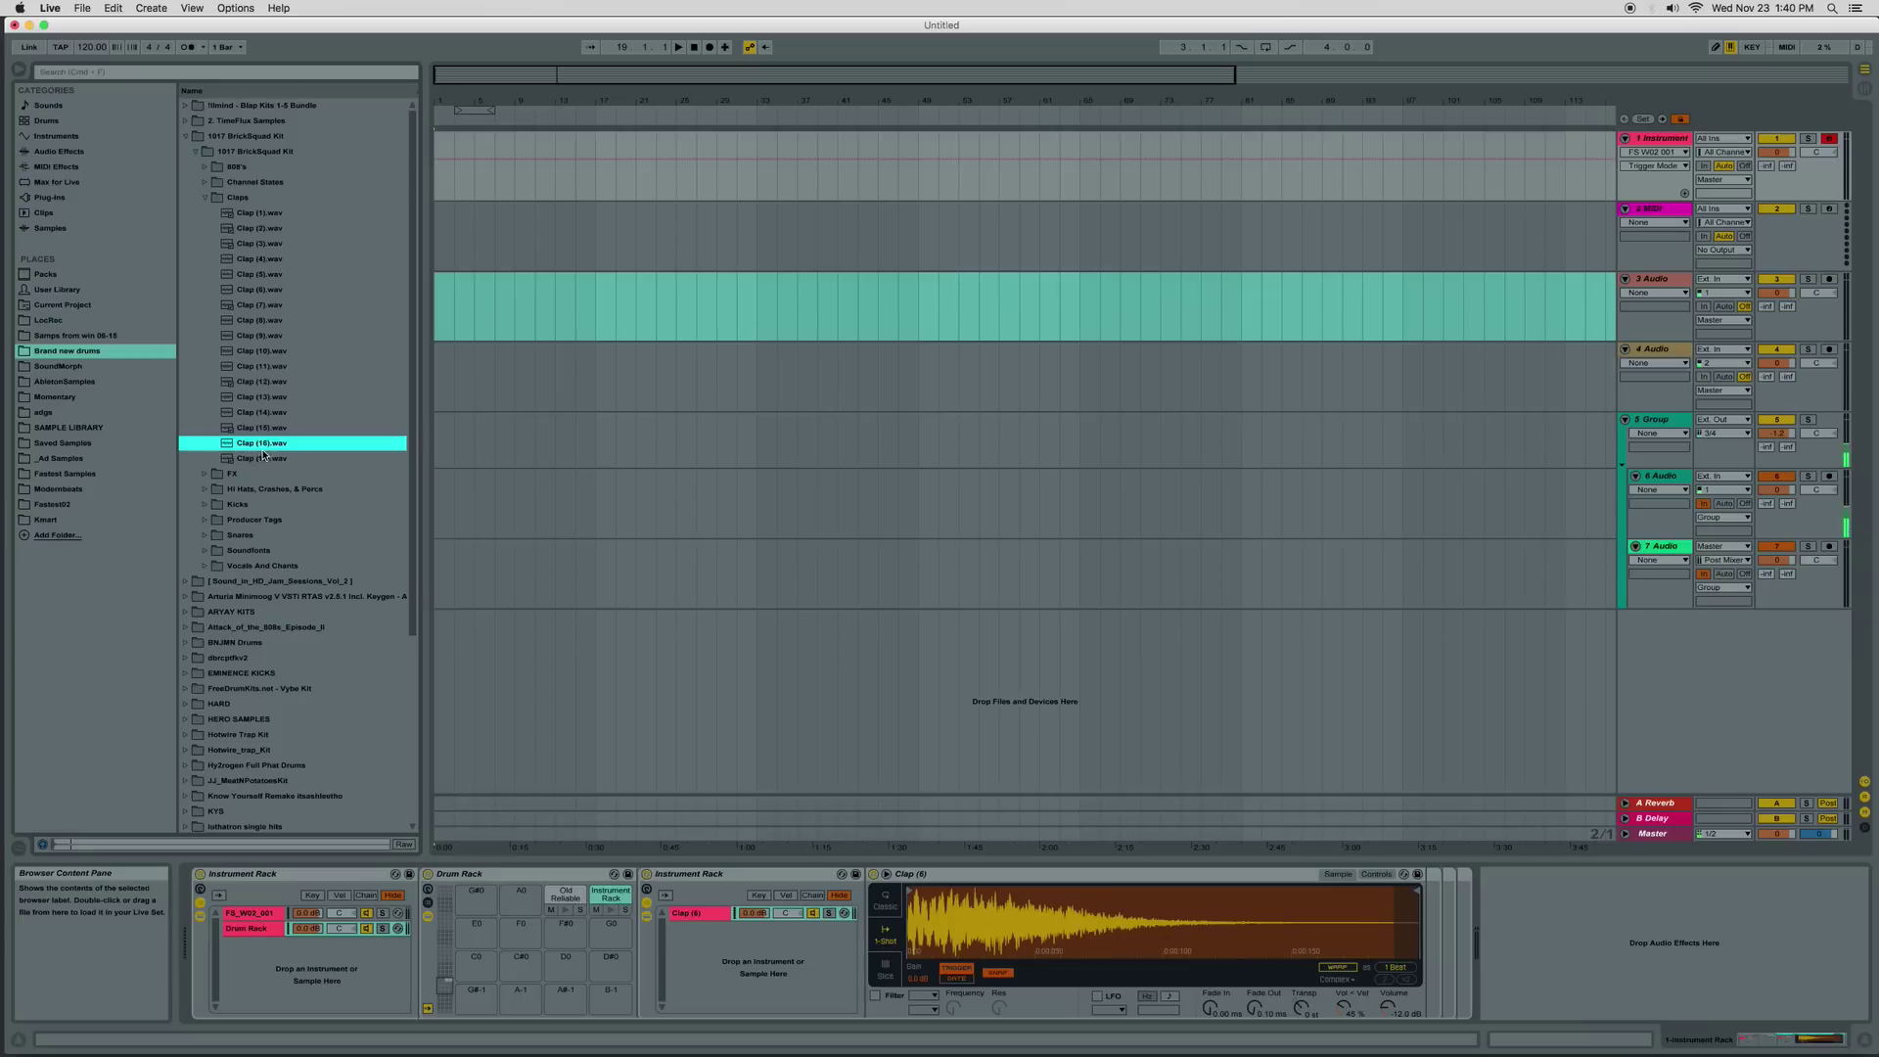
pyautogui.moveTo(270, 247); pyautogui.dragTo(721, 943)
pyautogui.click(707, 930)
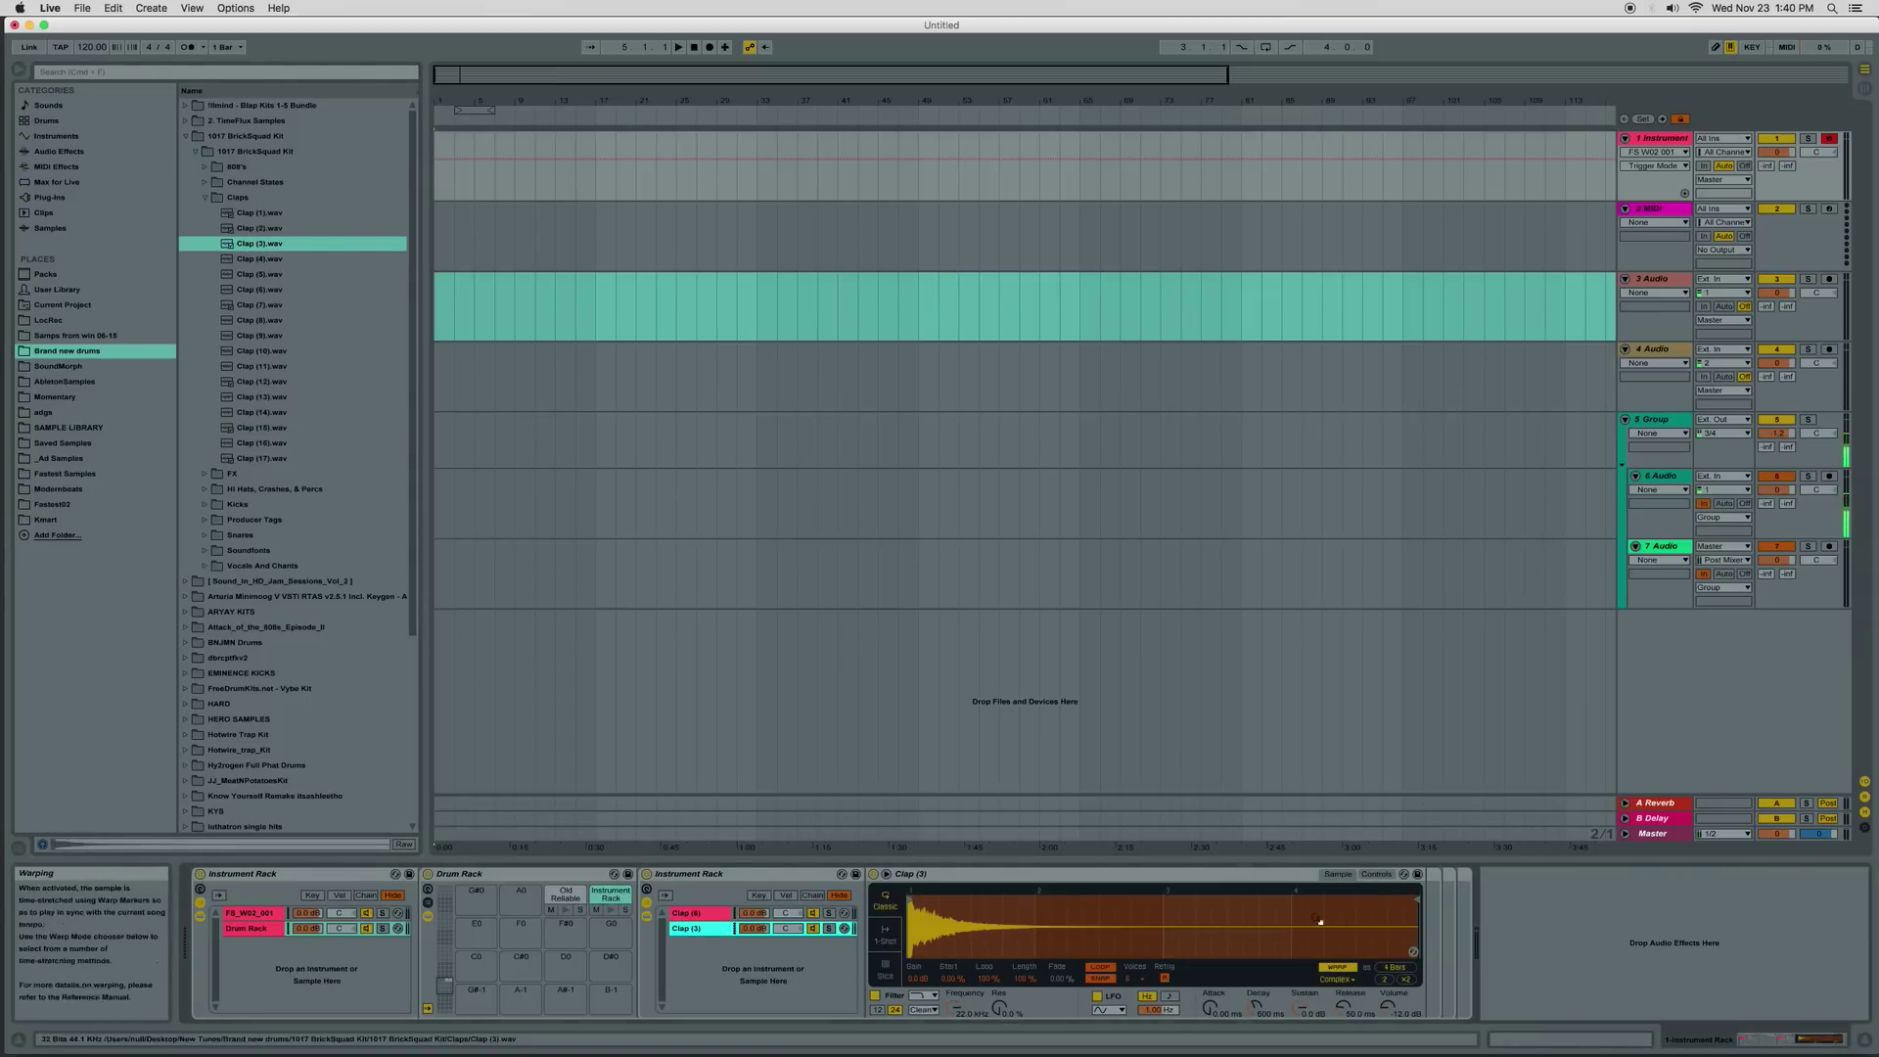
# Set the Clap (3) sample's warp mode to Tones and adjust its grain size
pyautogui.click(1344, 984)
pyautogui.click(1344, 983)
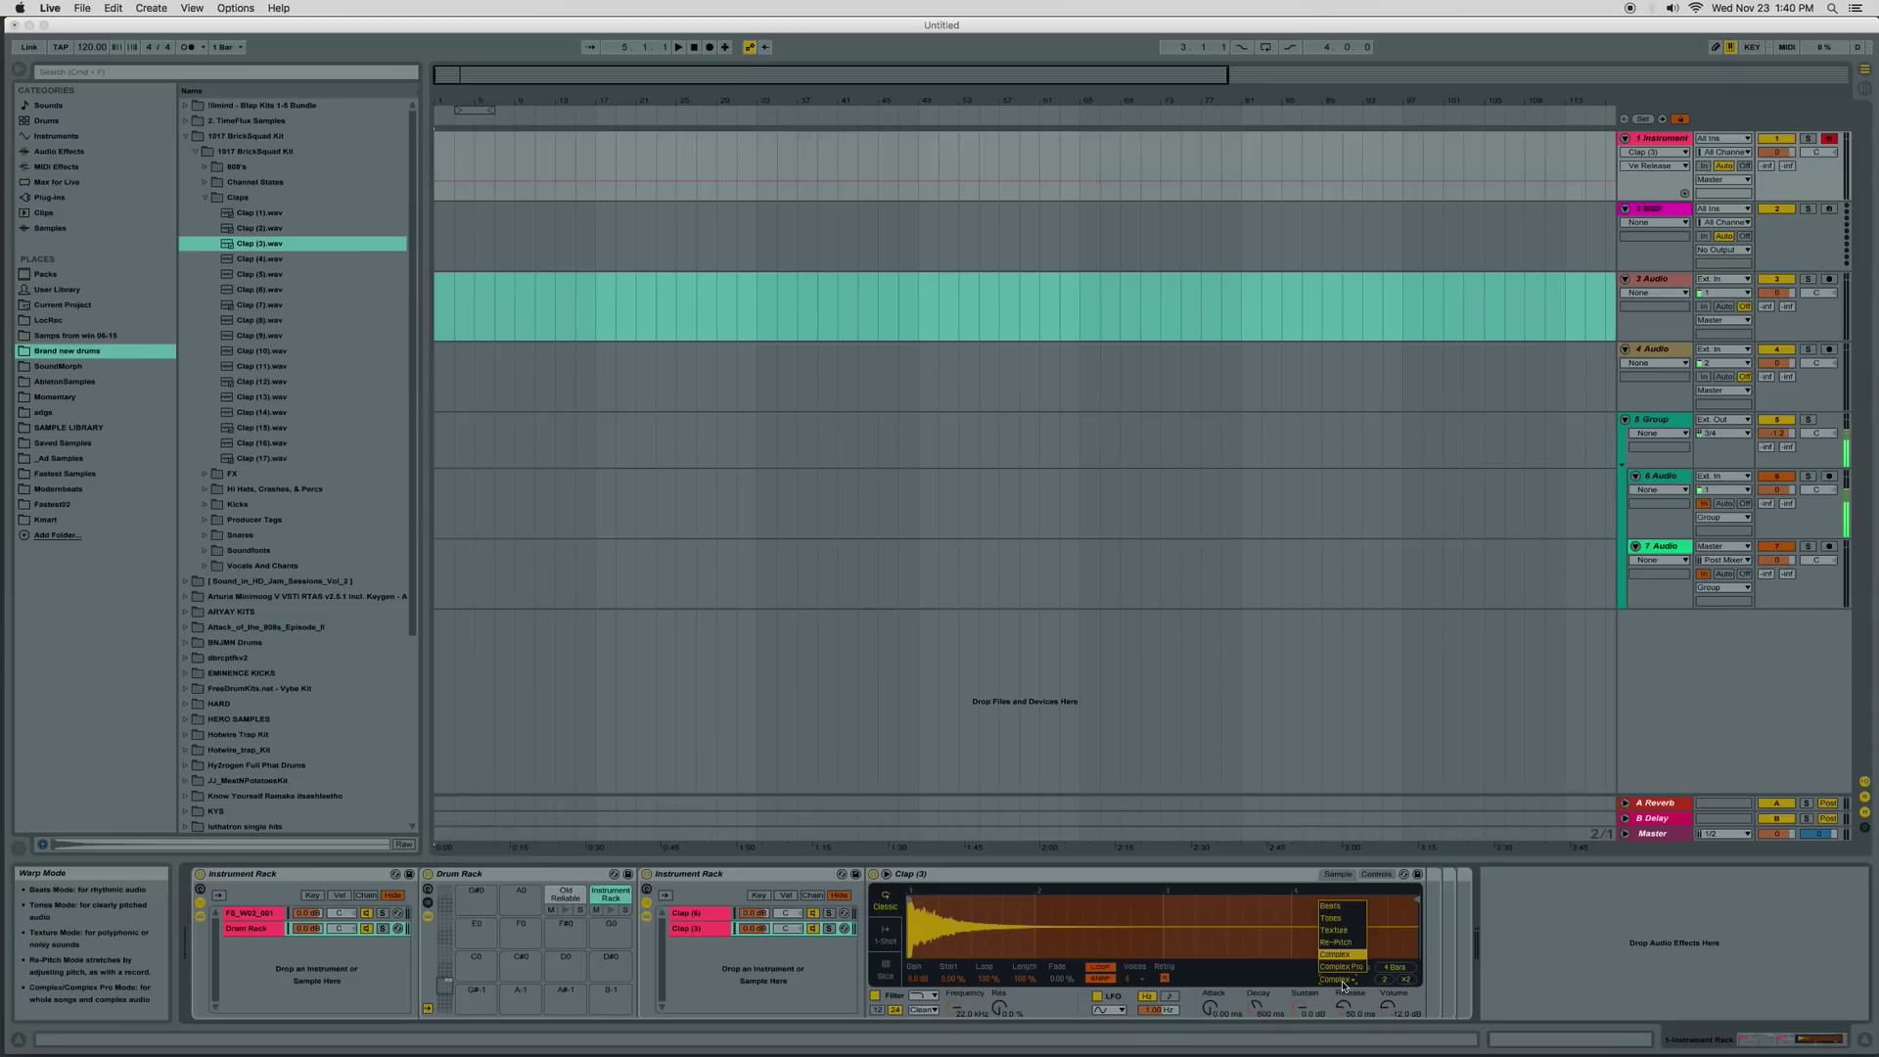
pyautogui.click(1334, 919)
pyautogui.click(1404, 980)
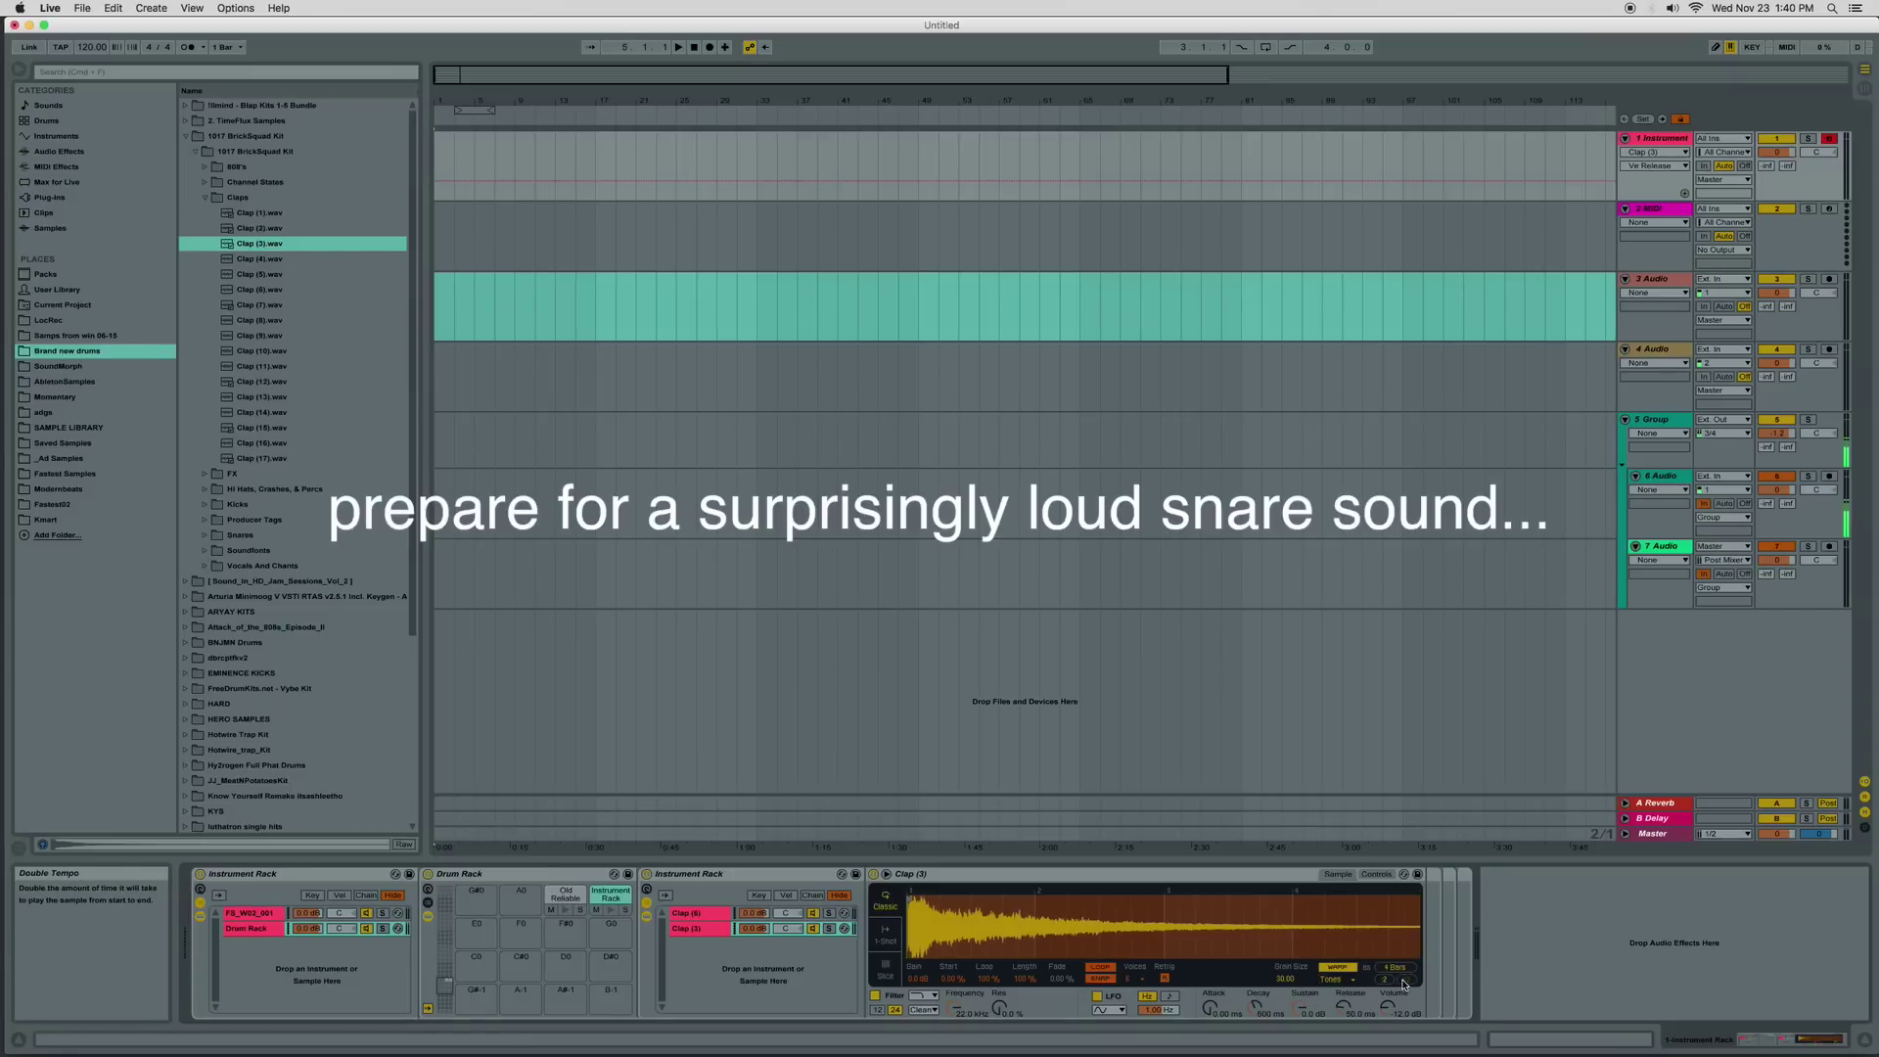
pyautogui.moveTo(1284, 983); pyautogui.dragTo(1284, 989)
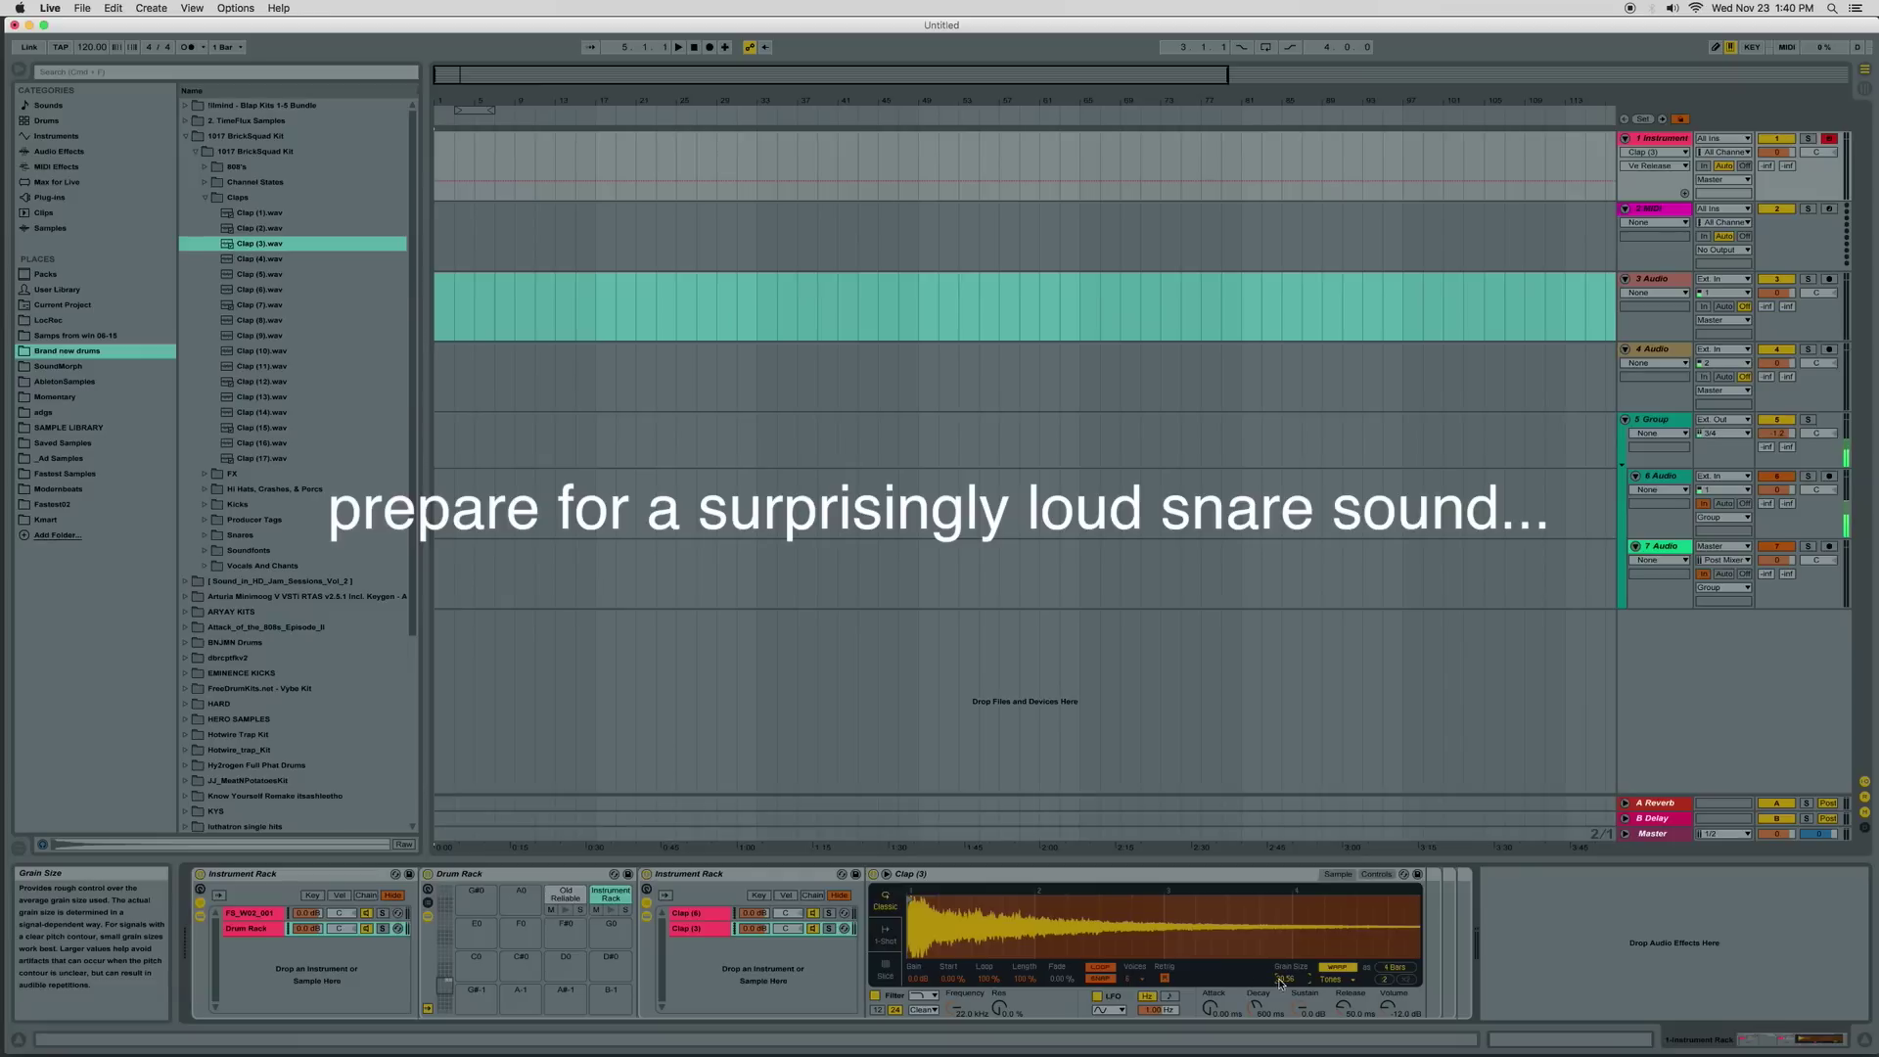
# Audition the layered claps on pad B0 and check the Clap (6) and Clap (3) chains
pyautogui.click(611, 912)
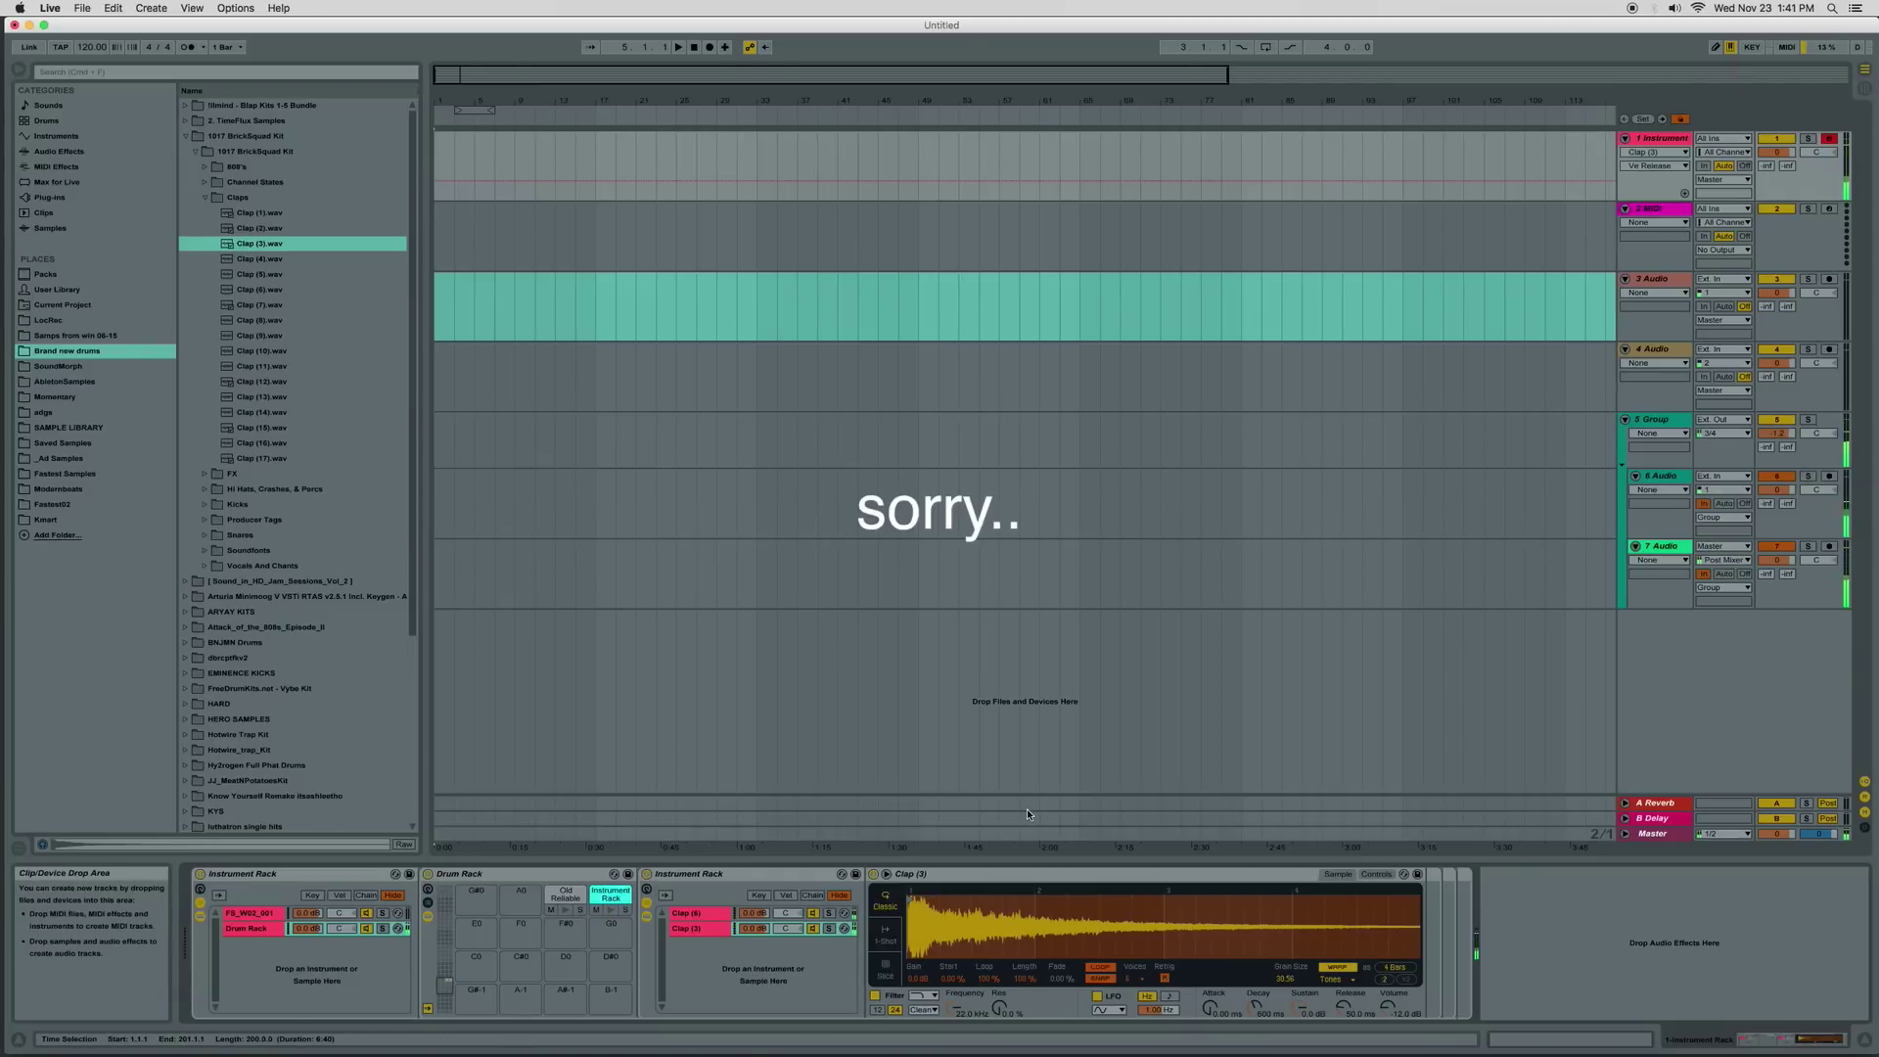
pyautogui.click(697, 914)
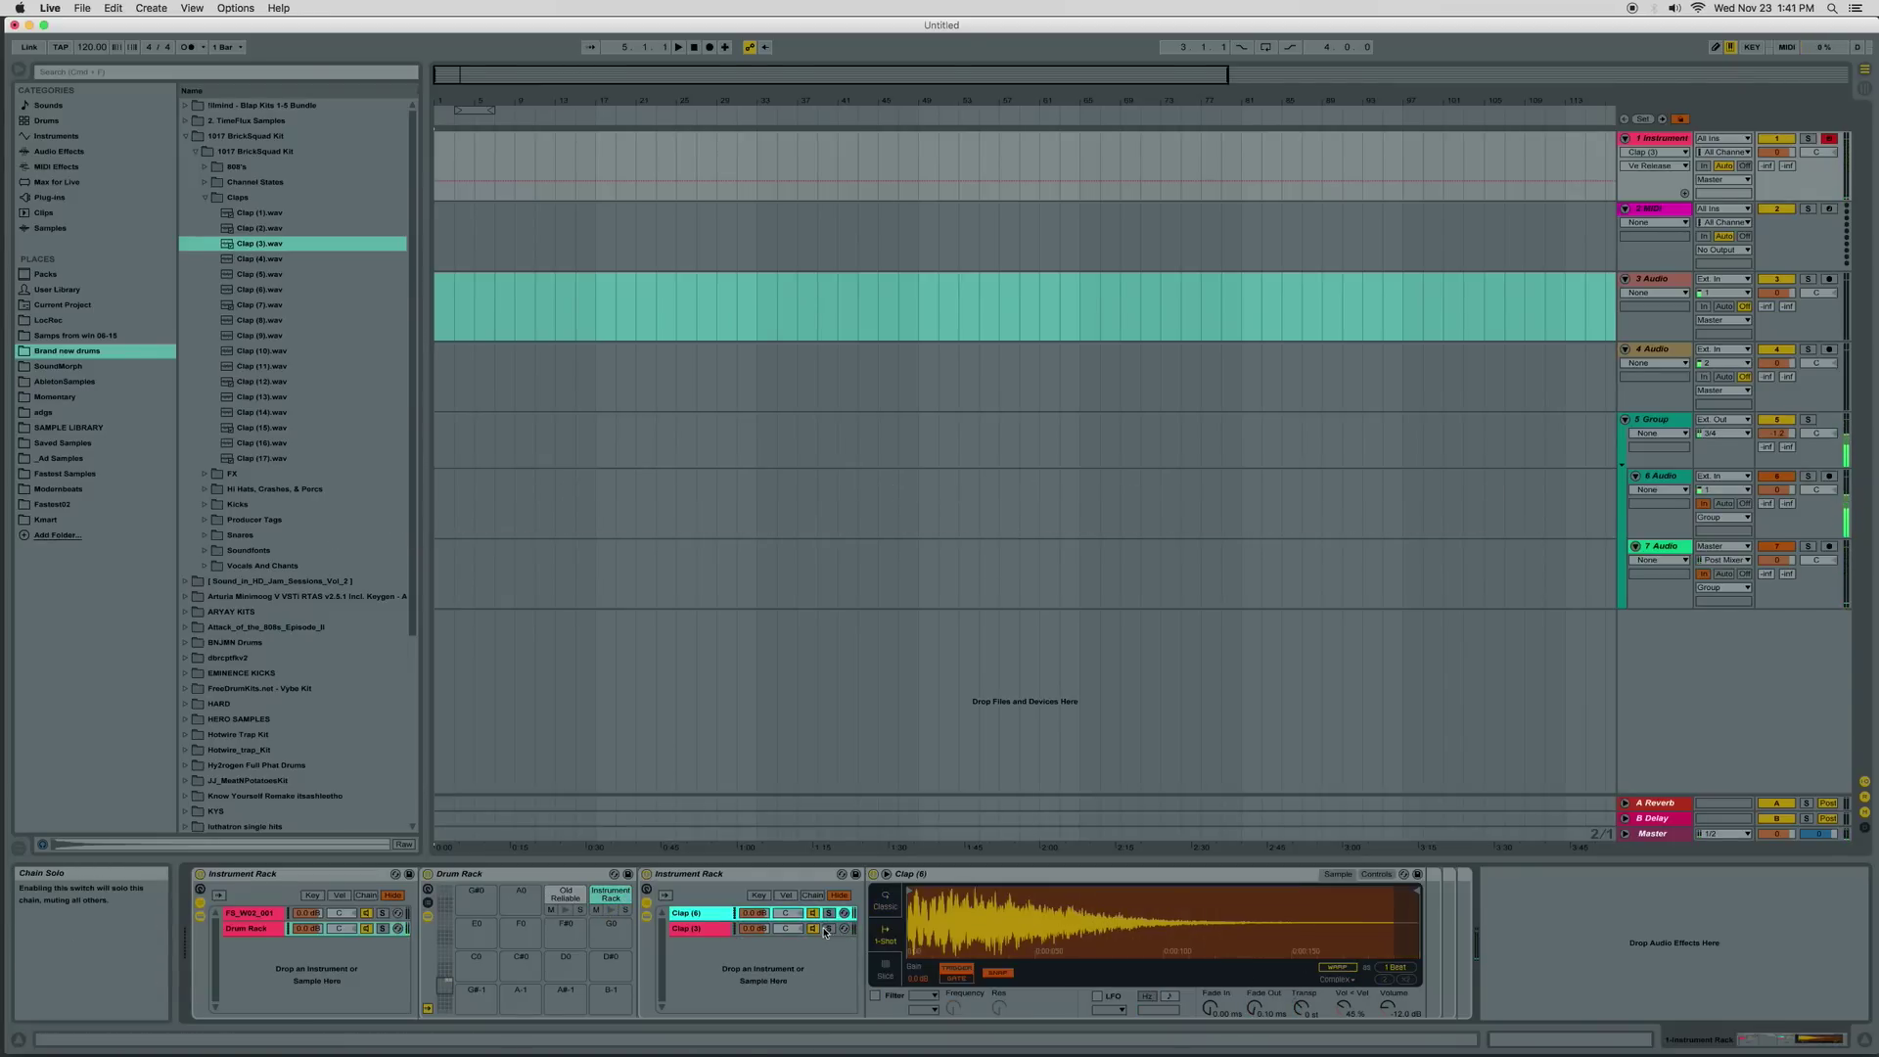
pyautogui.click(722, 928)
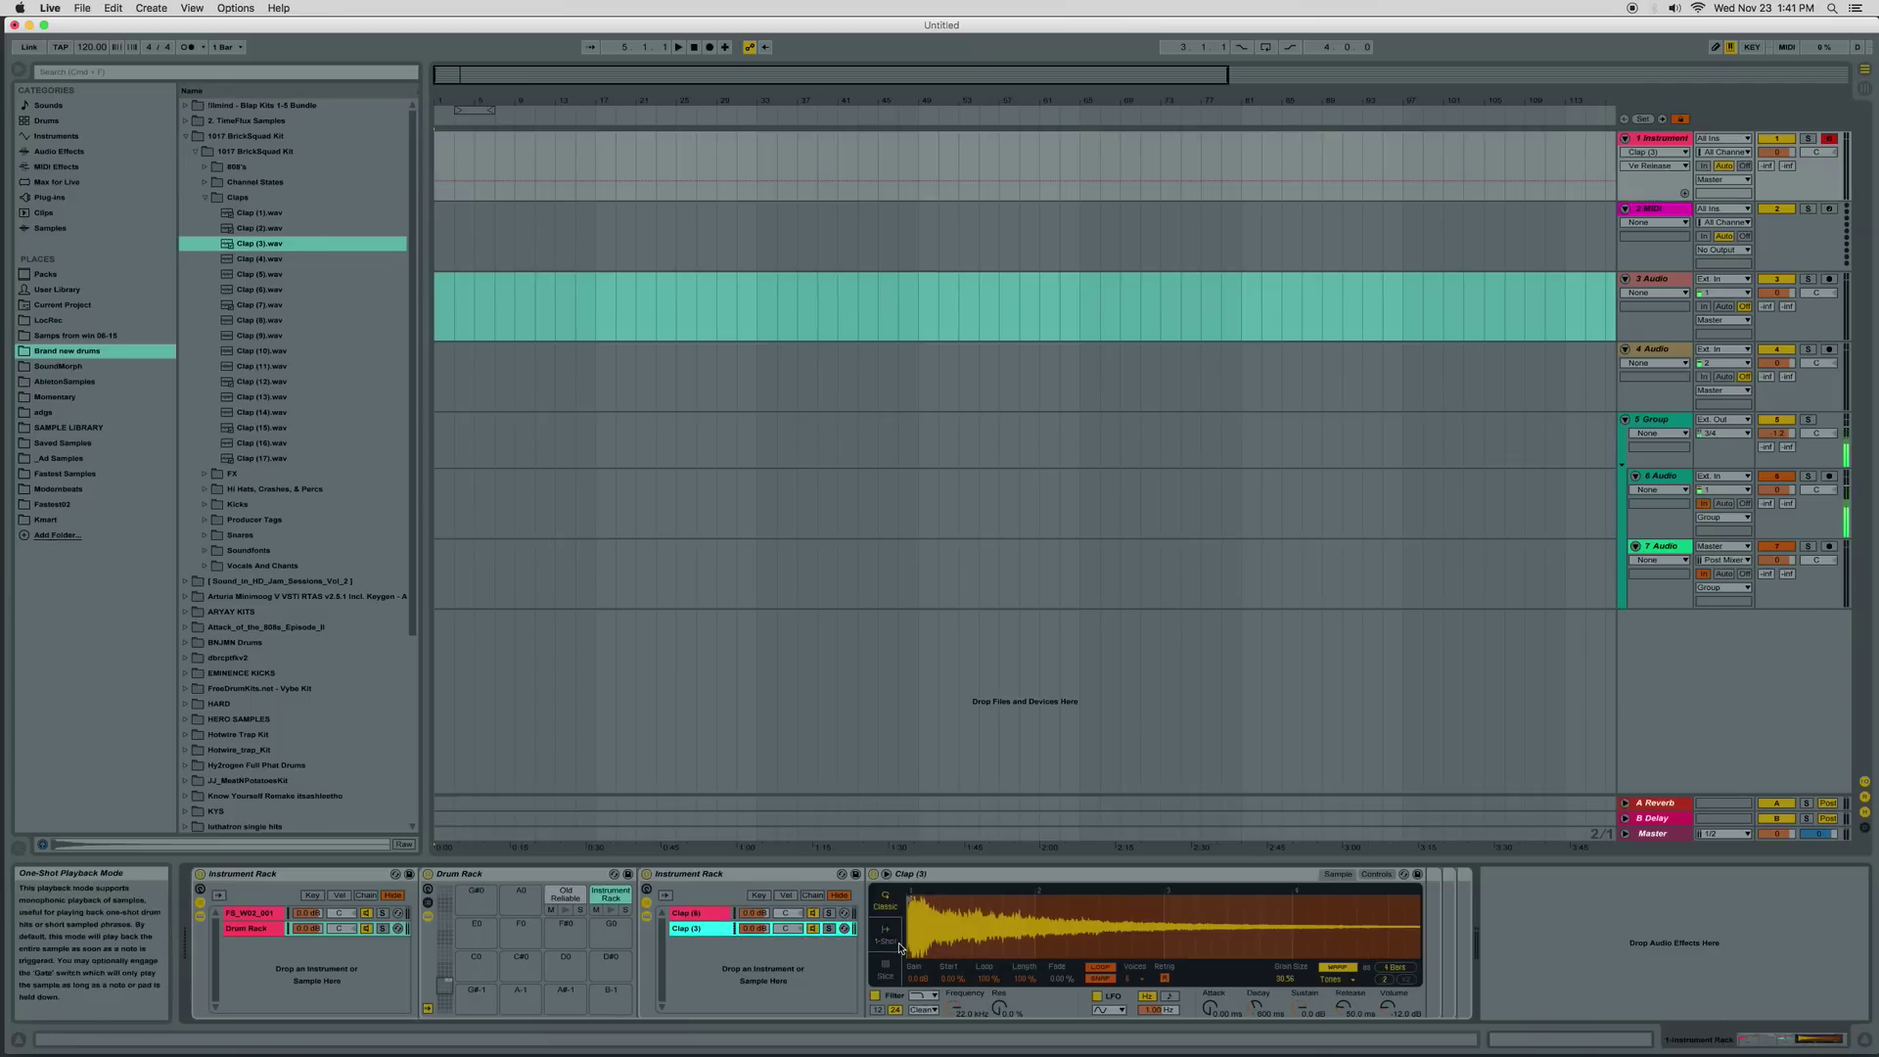
pyautogui.click(613, 913)
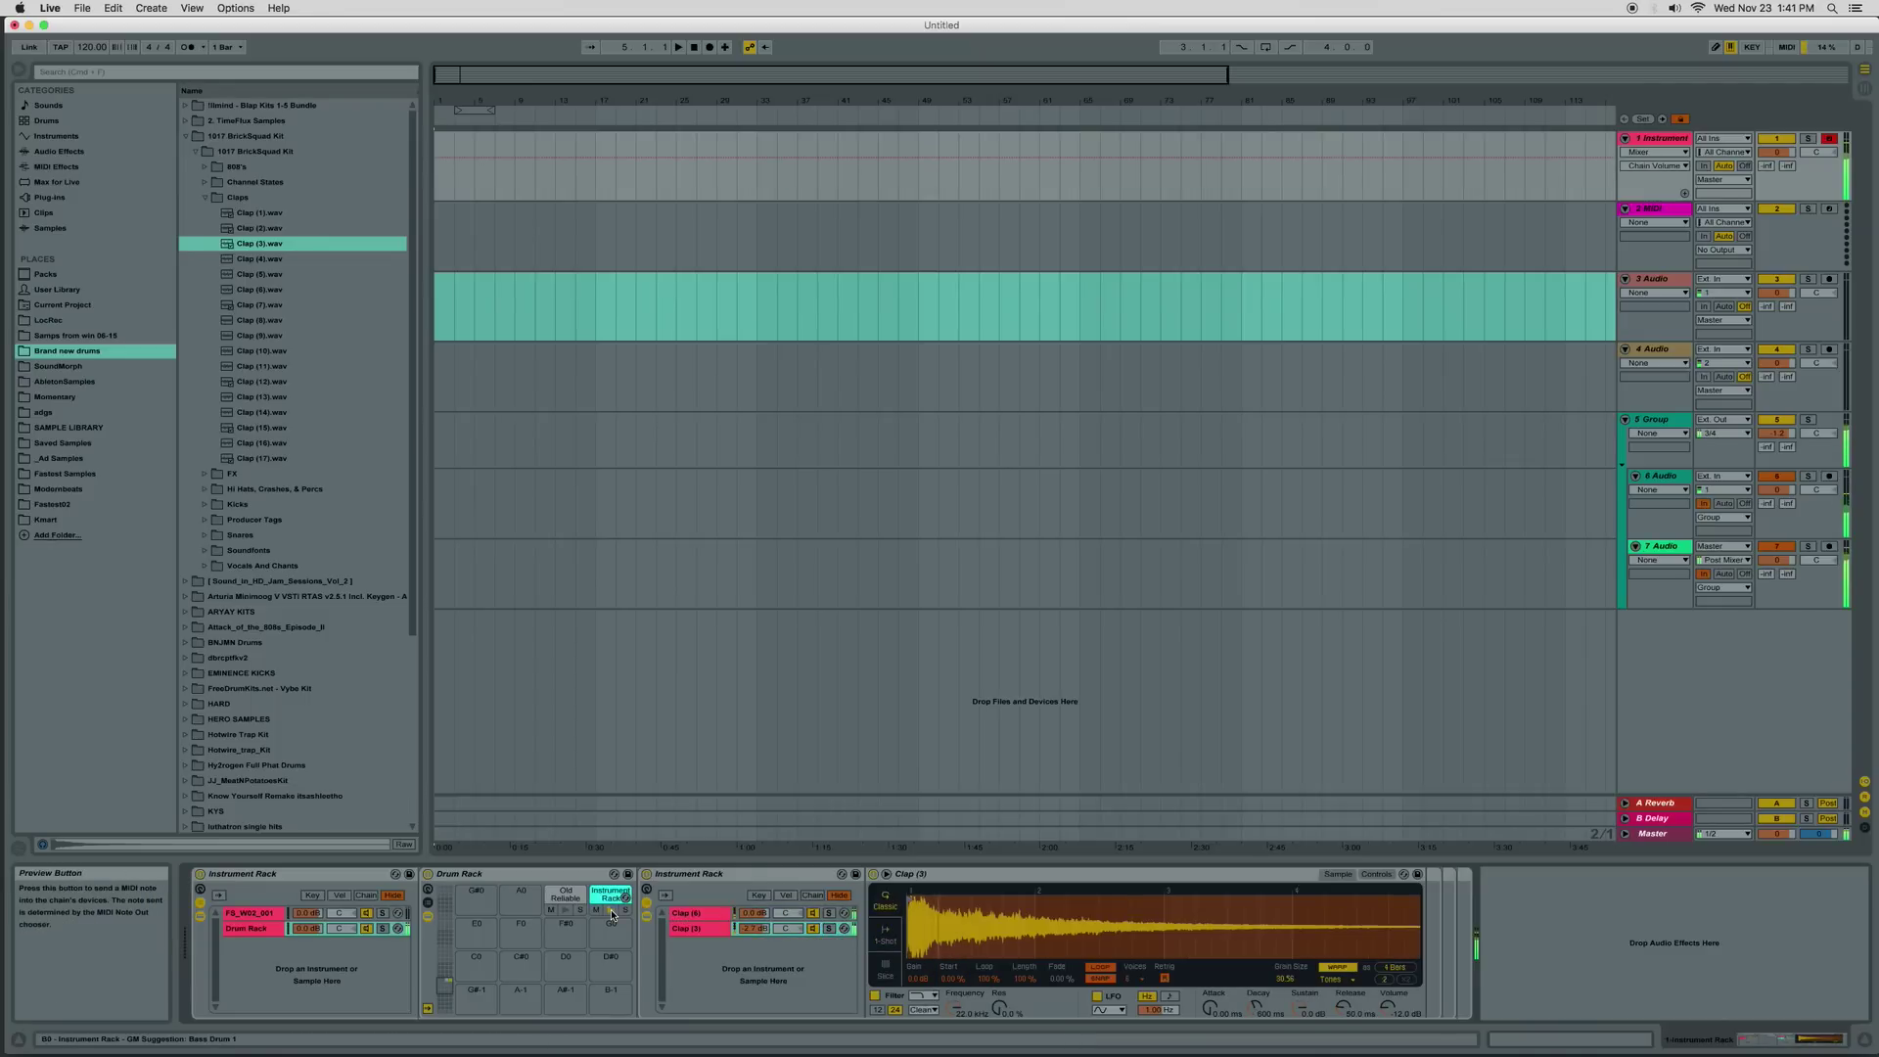
# Turn off looping for Clap (3) and reshape its volume envelope with about 122 ms decay, auditioning pad B0
pyautogui.click(1101, 967)
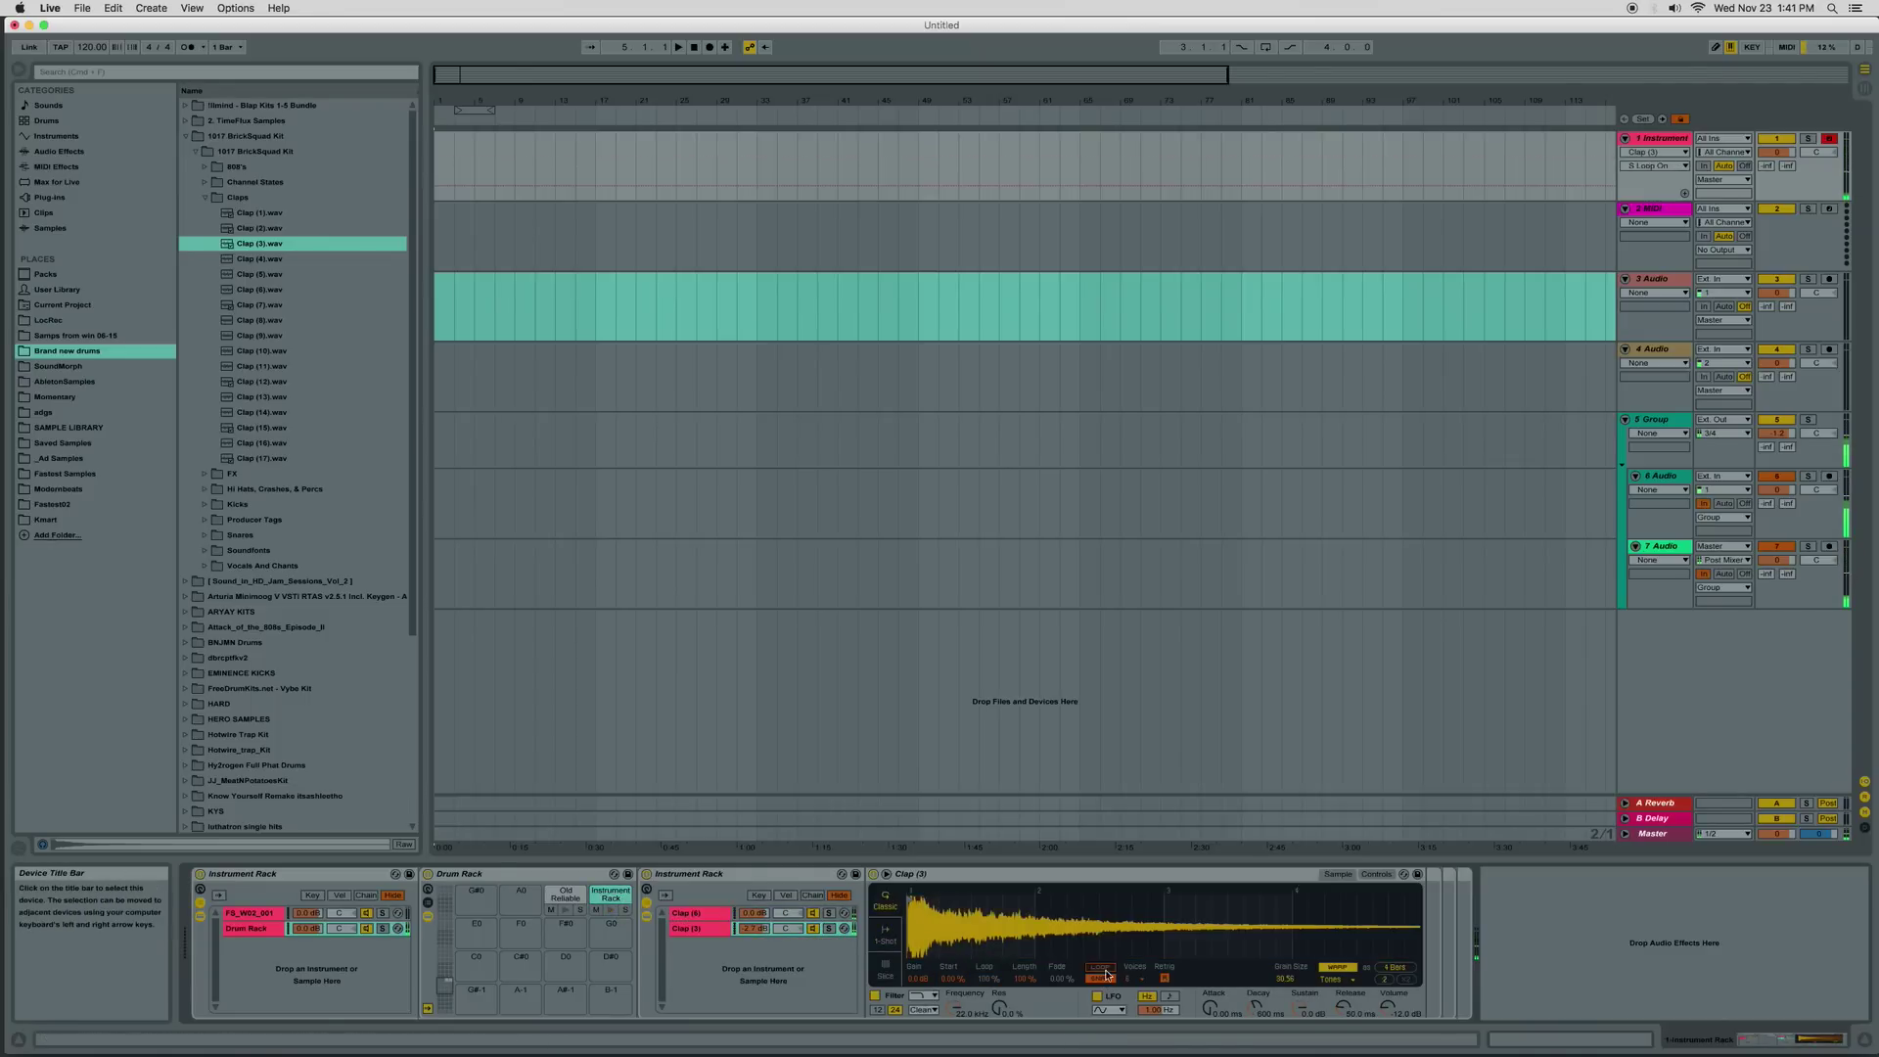
pyautogui.moveTo(1344, 1007); pyautogui.dragTo(1255, 1028)
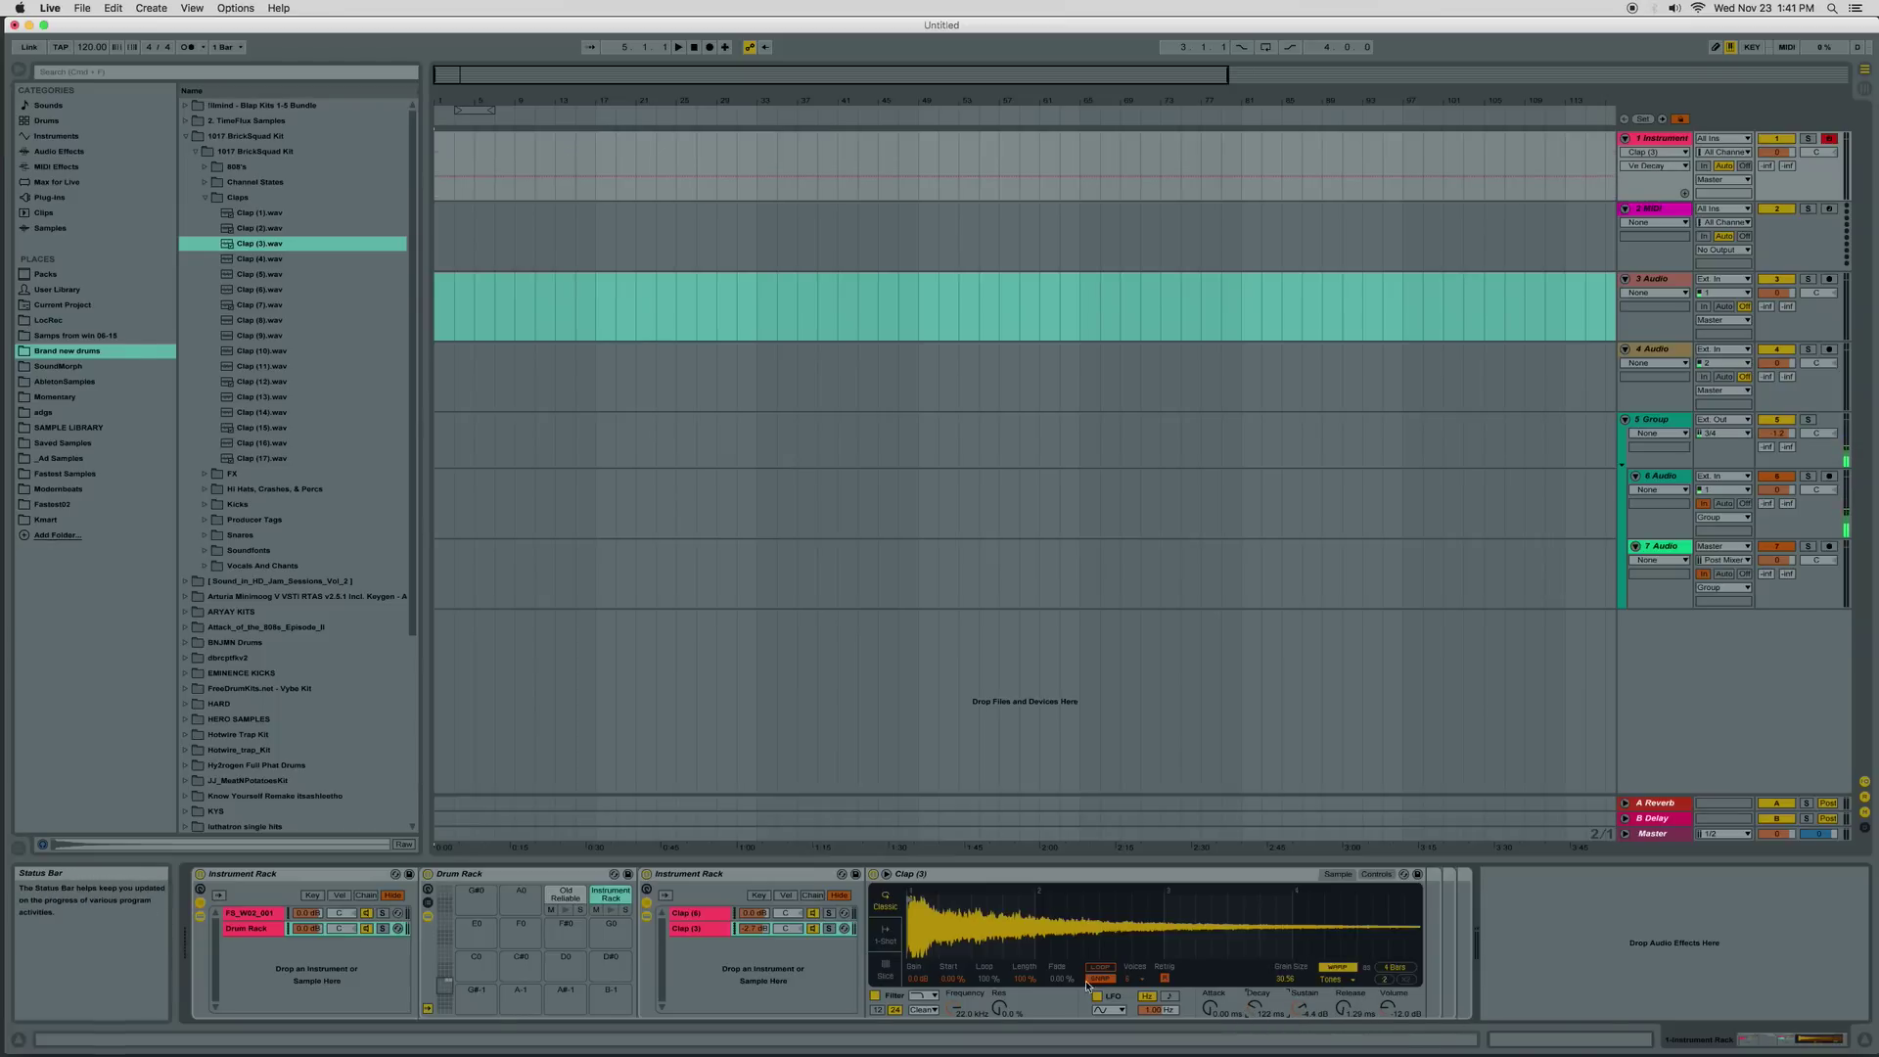
pyautogui.click(610, 910)
pyautogui.click(611, 911)
pyautogui.click(611, 910)
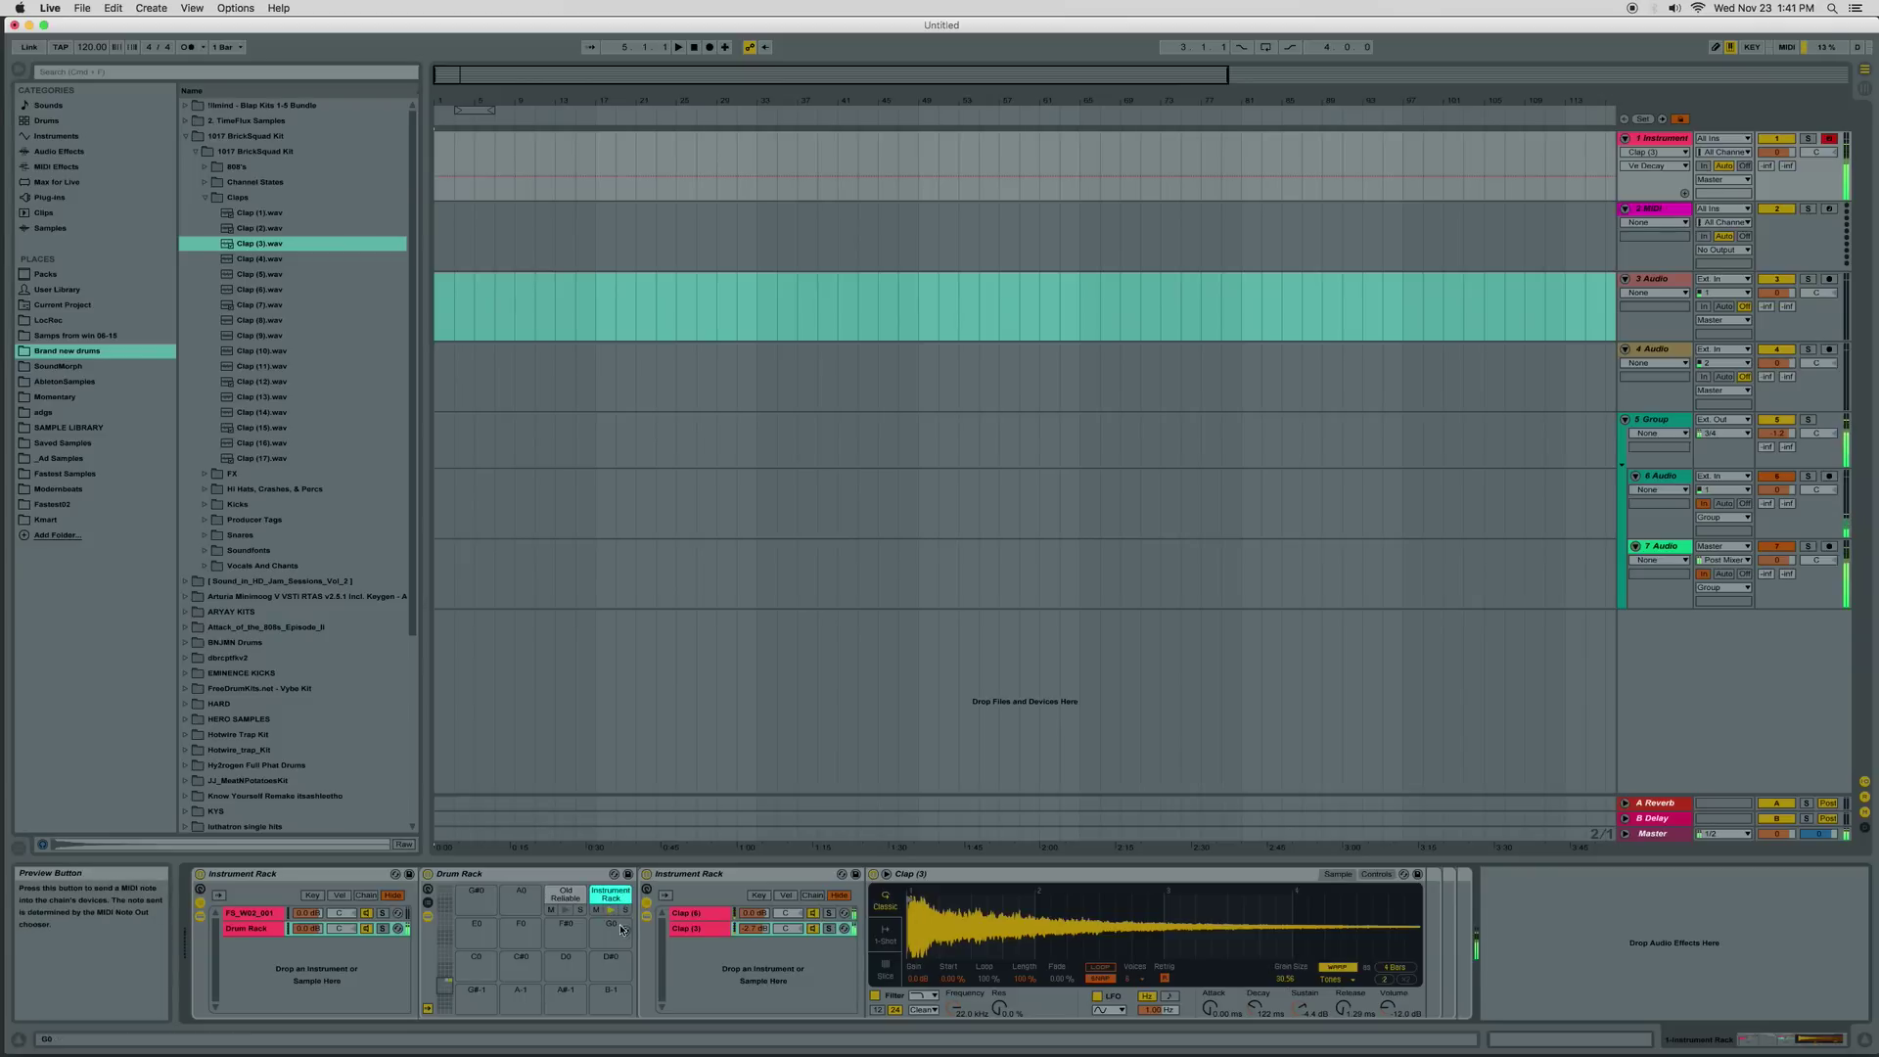
pyautogui.moveTo(1302, 1014); pyautogui.dragTo(1302, 1011)
# Group the Old Reliable Kick Simpler on pad A#0 into an Instrument Rack and layer an Operator as a second chain
pyautogui.click(570, 901)
pyautogui.click(569, 912)
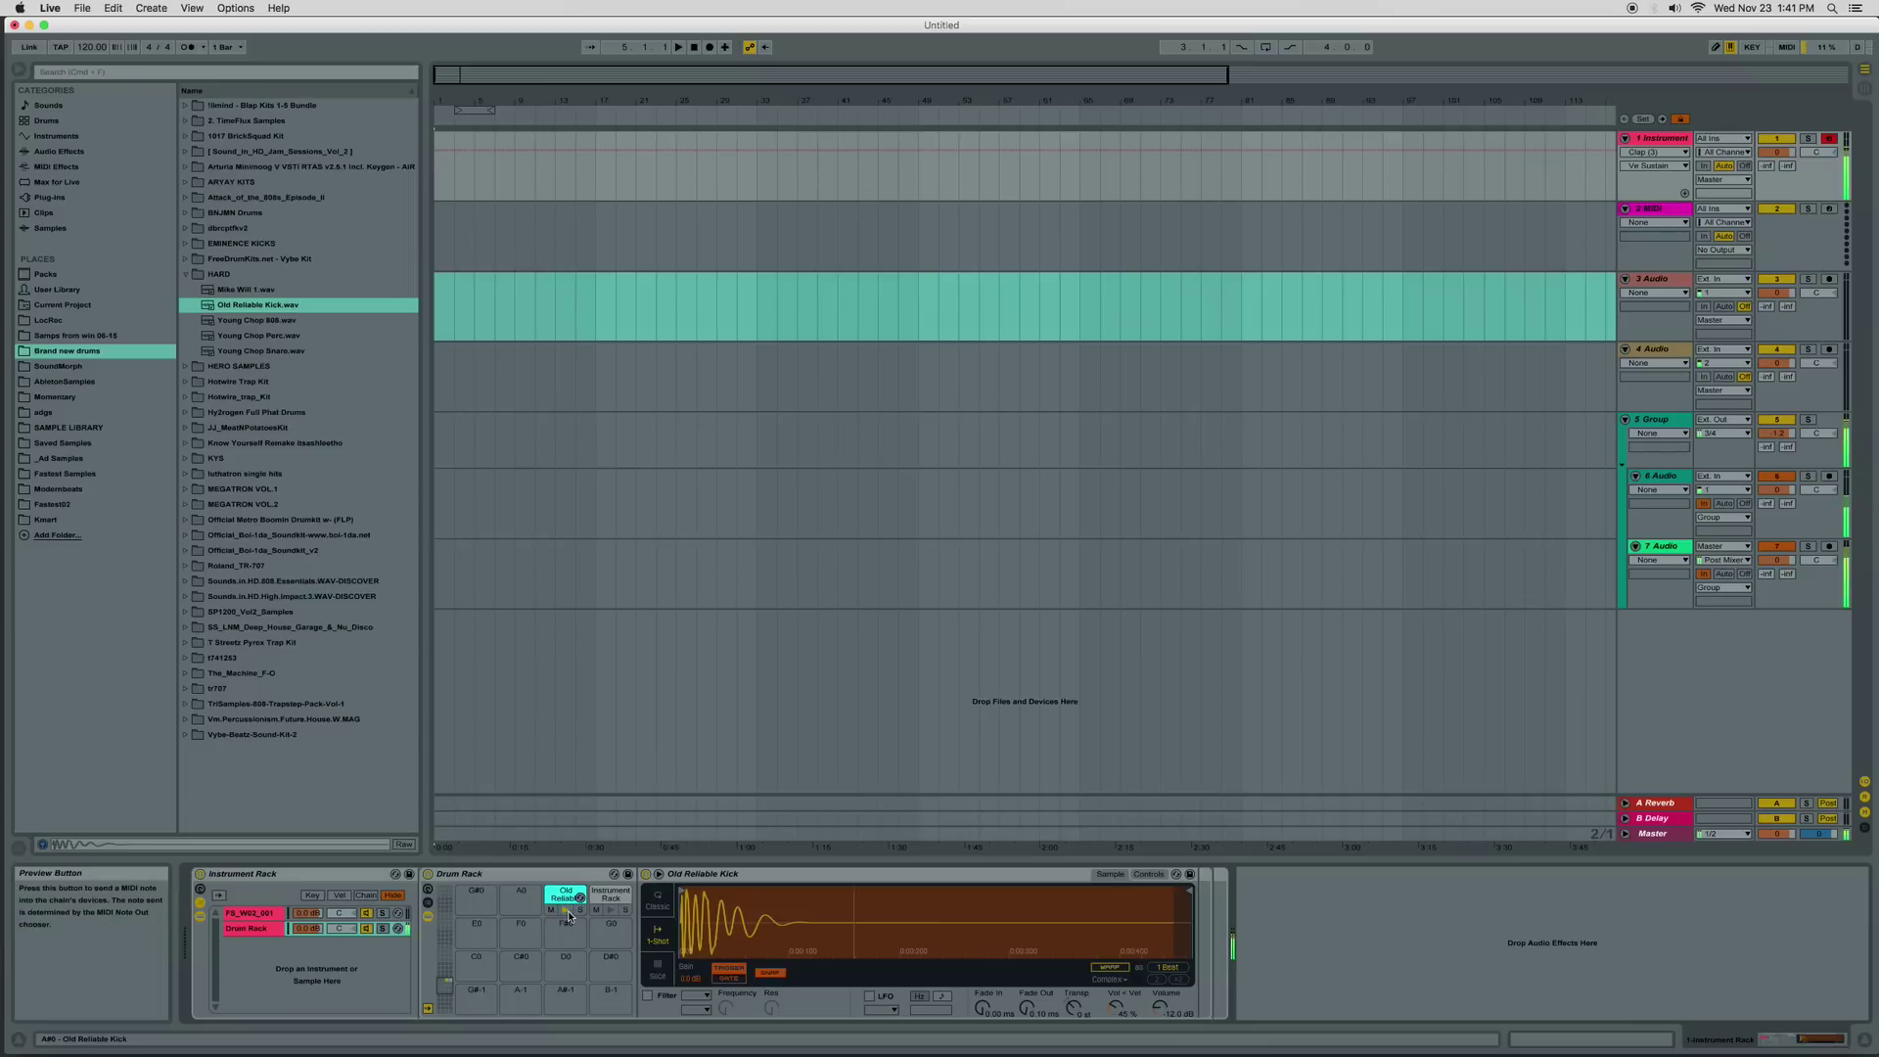
pyautogui.click(736, 877)
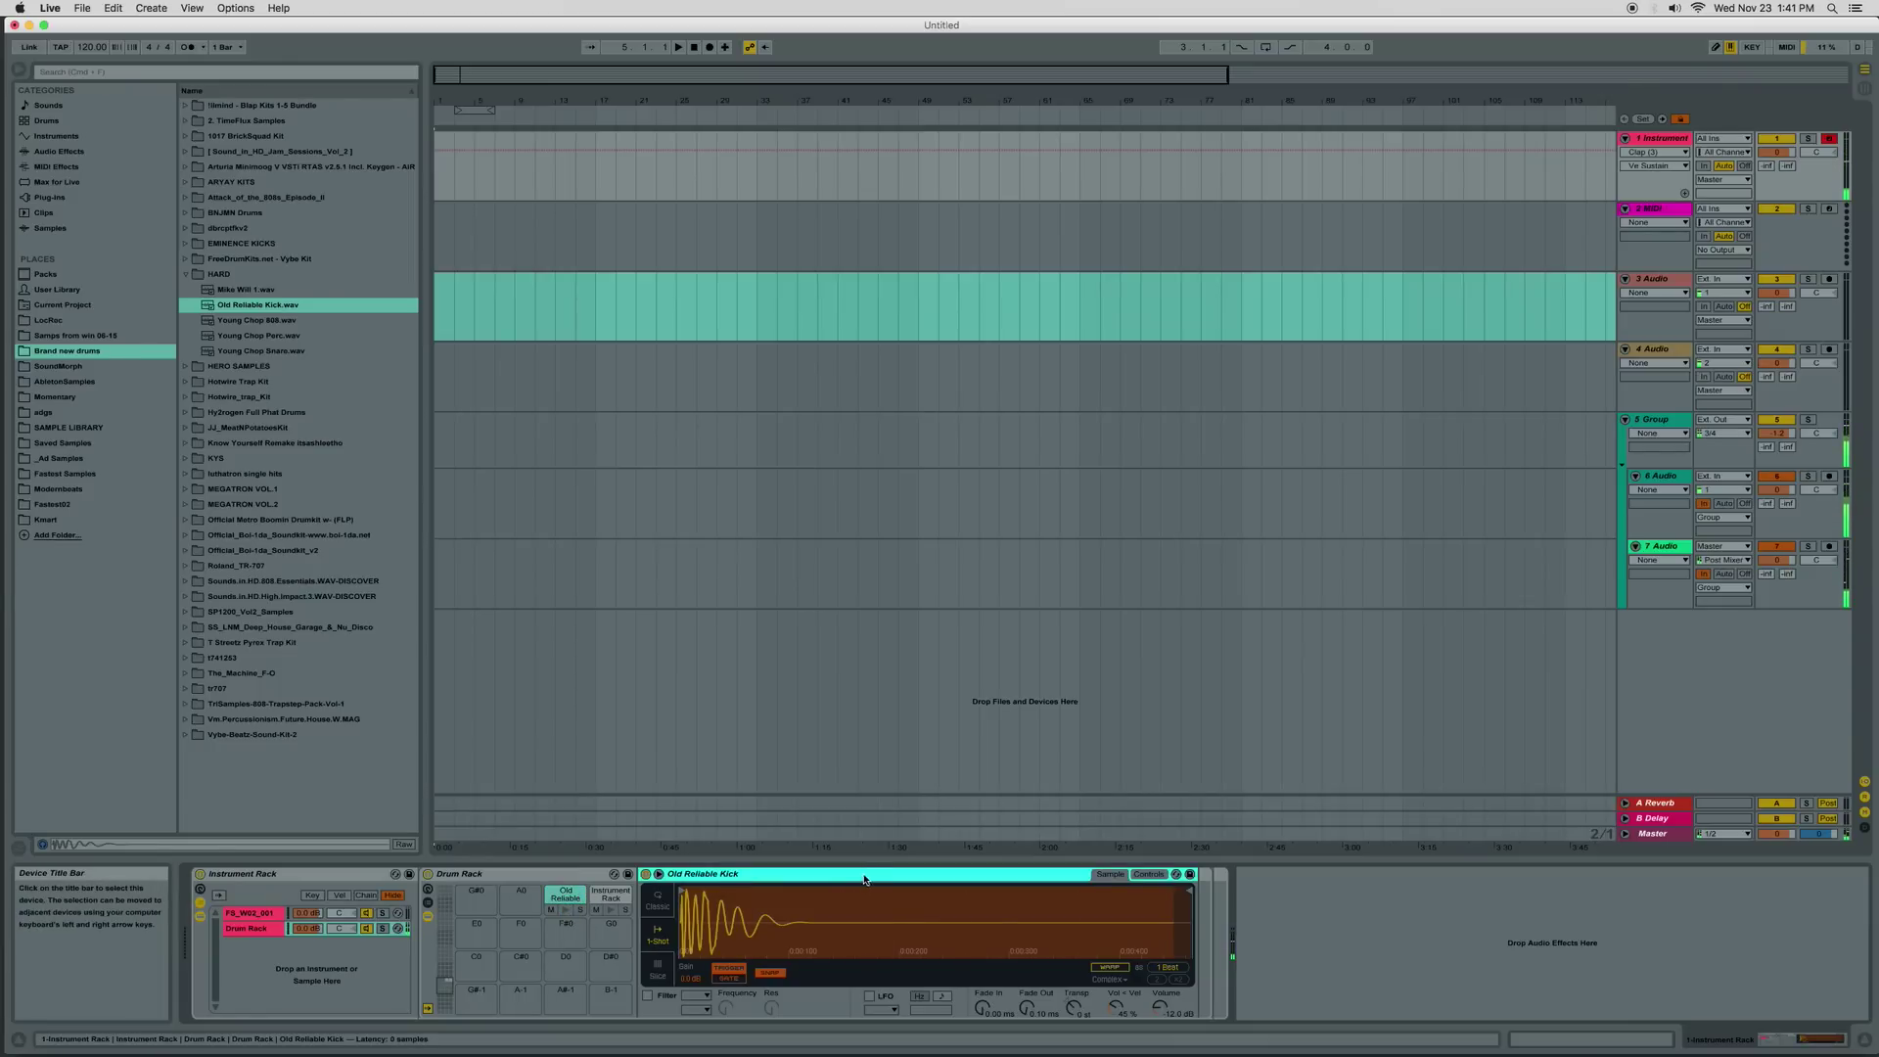
pyautogui.press('super+g')
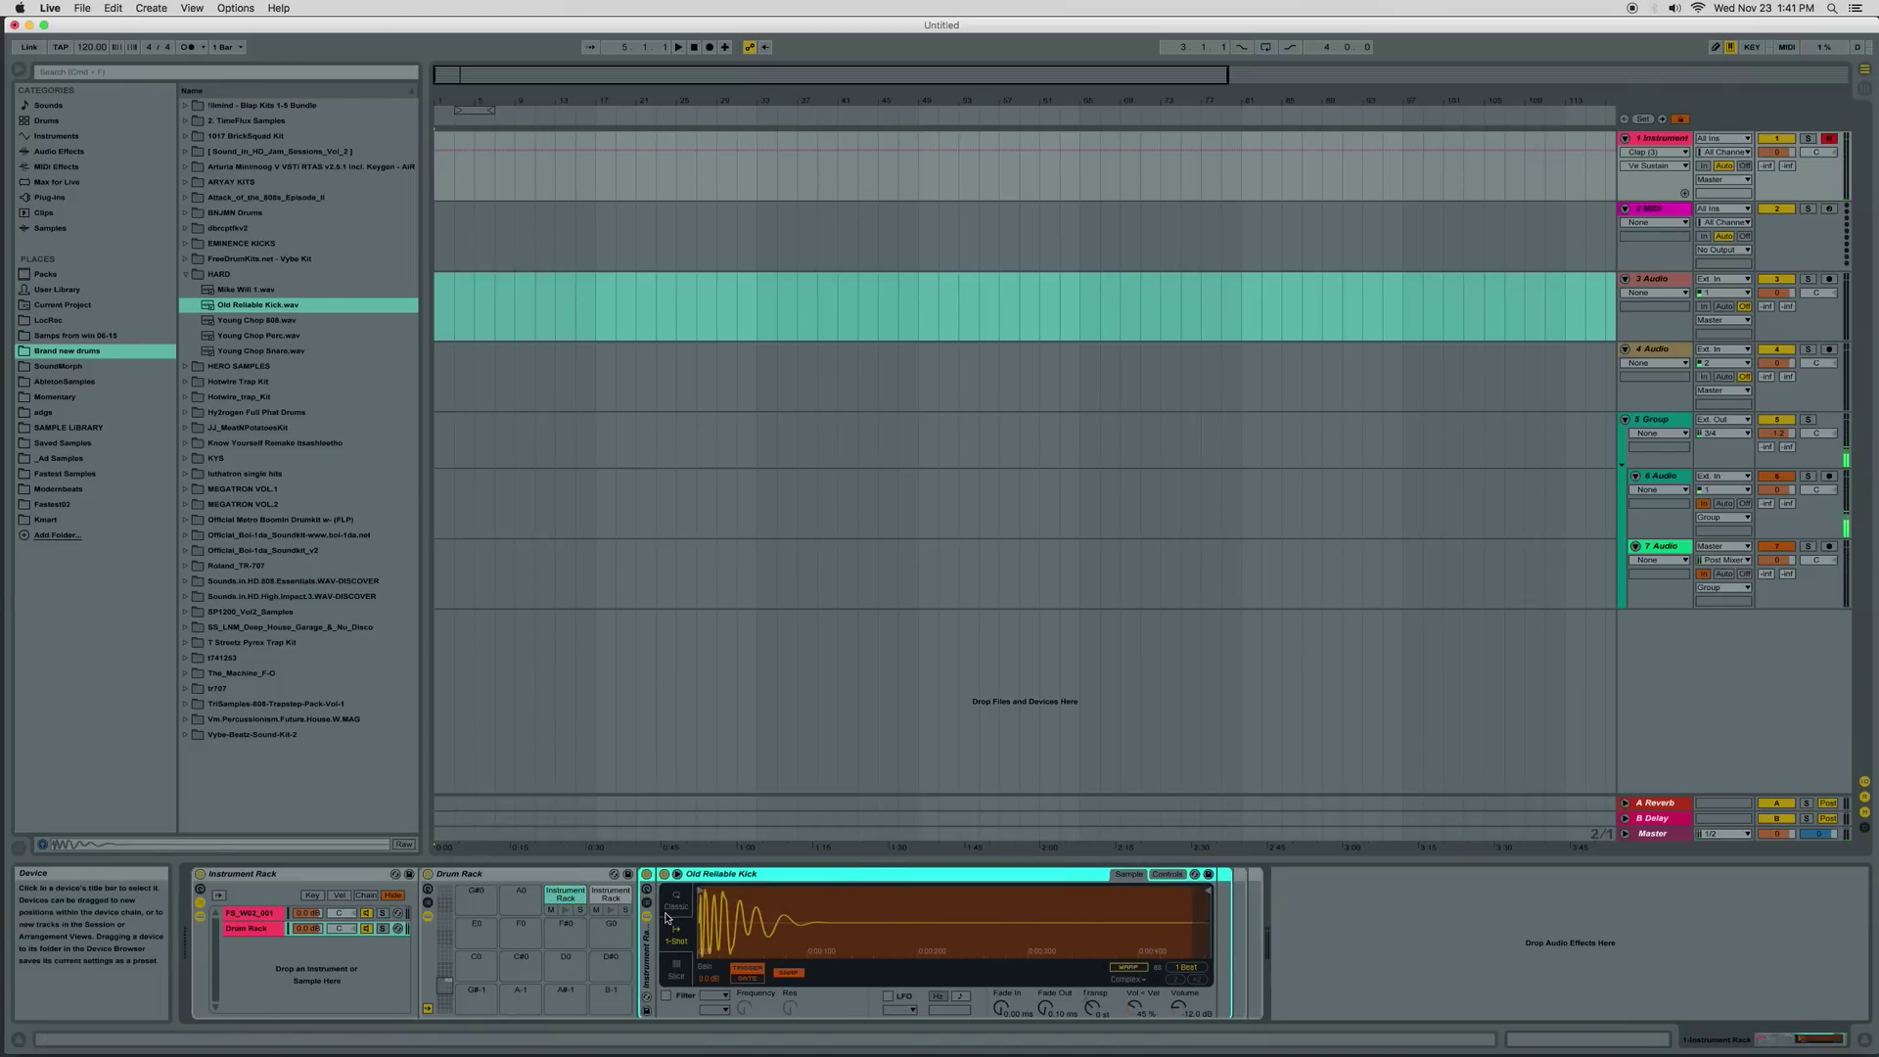
pyautogui.rightClick(744, 961)
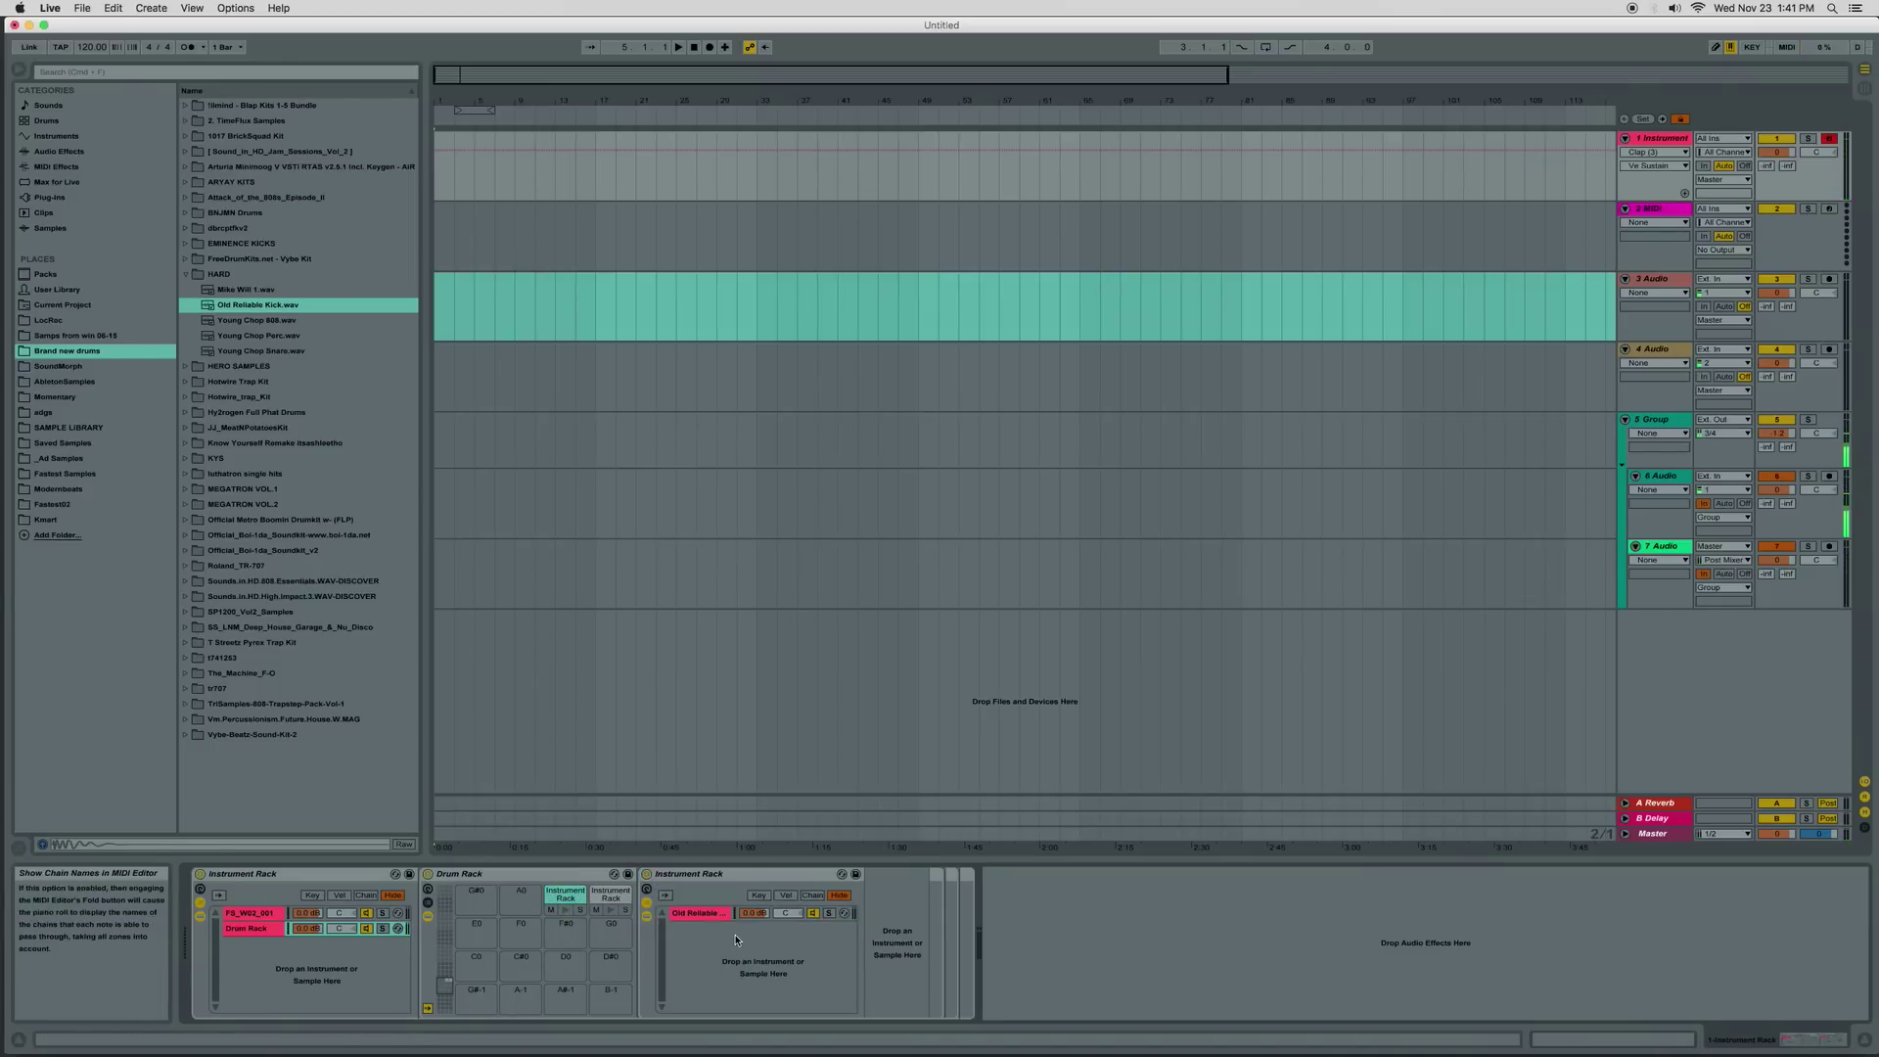
pyautogui.click(55, 136)
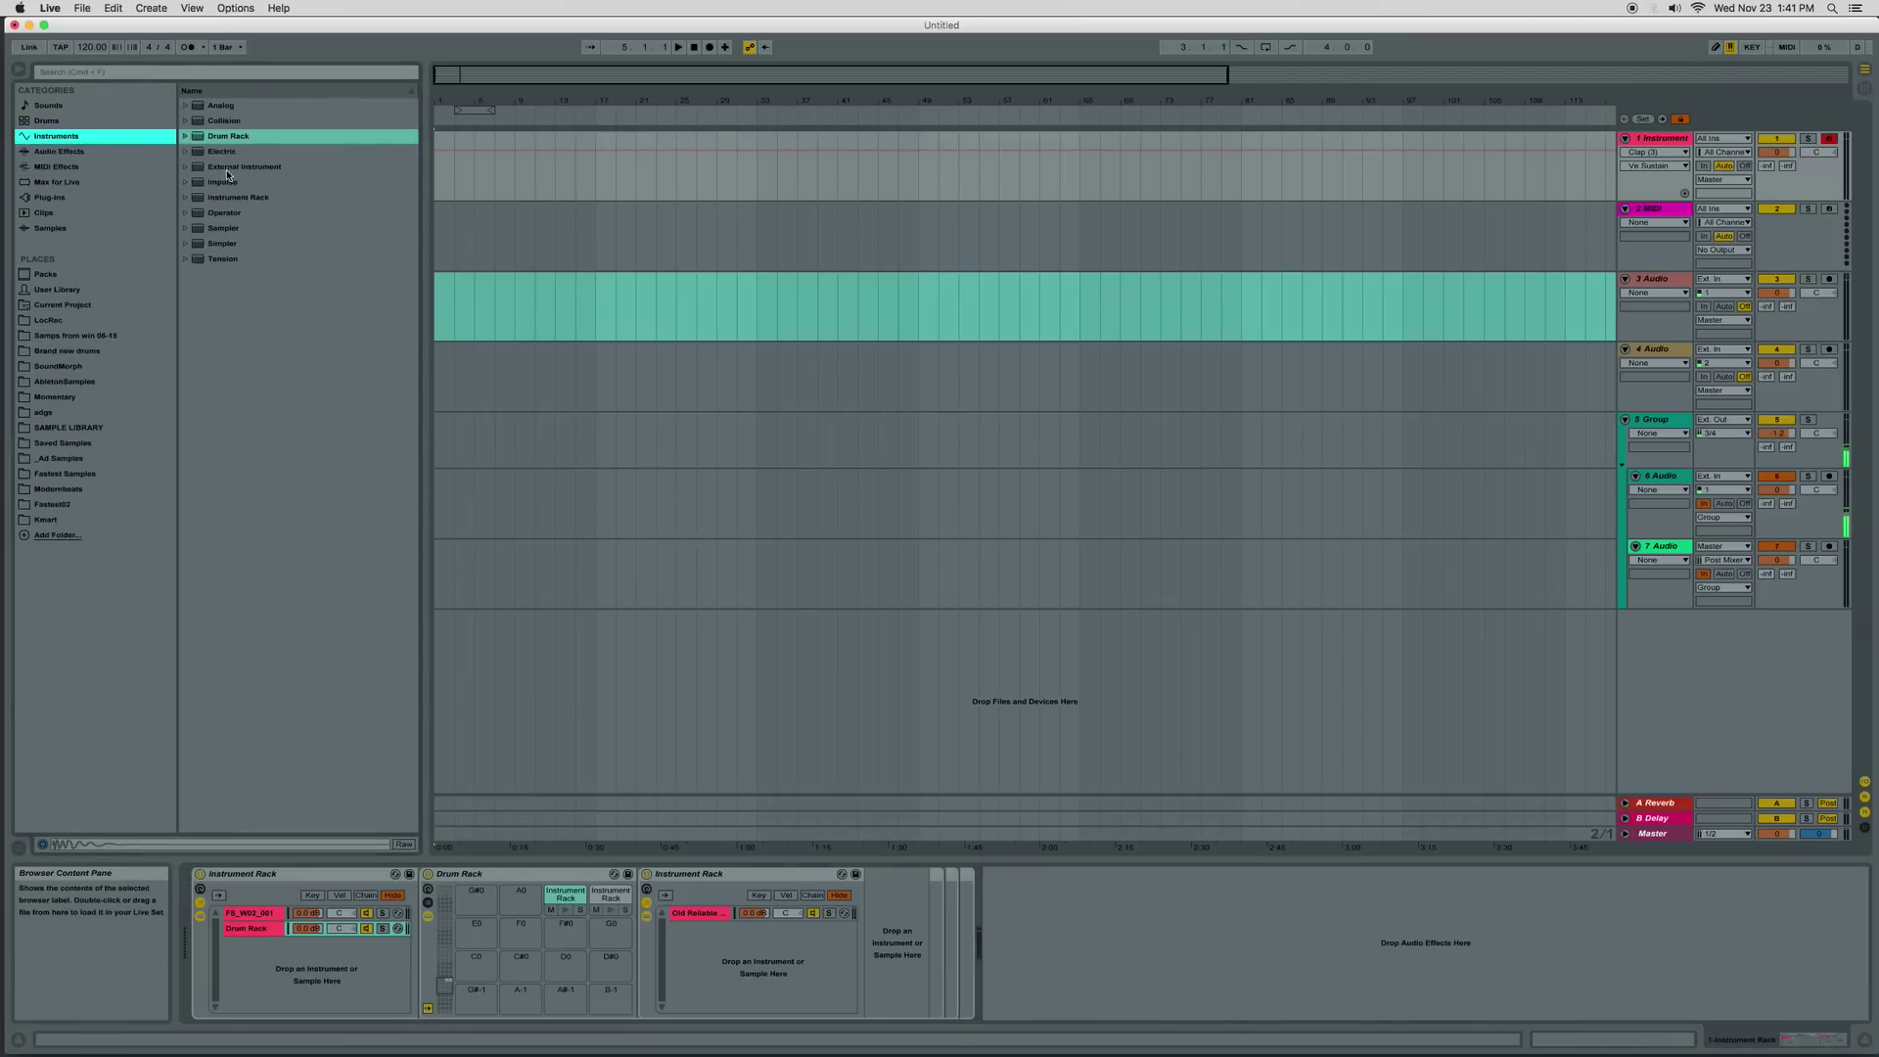
pyautogui.moveTo(225, 214); pyautogui.dragTo(744, 935)
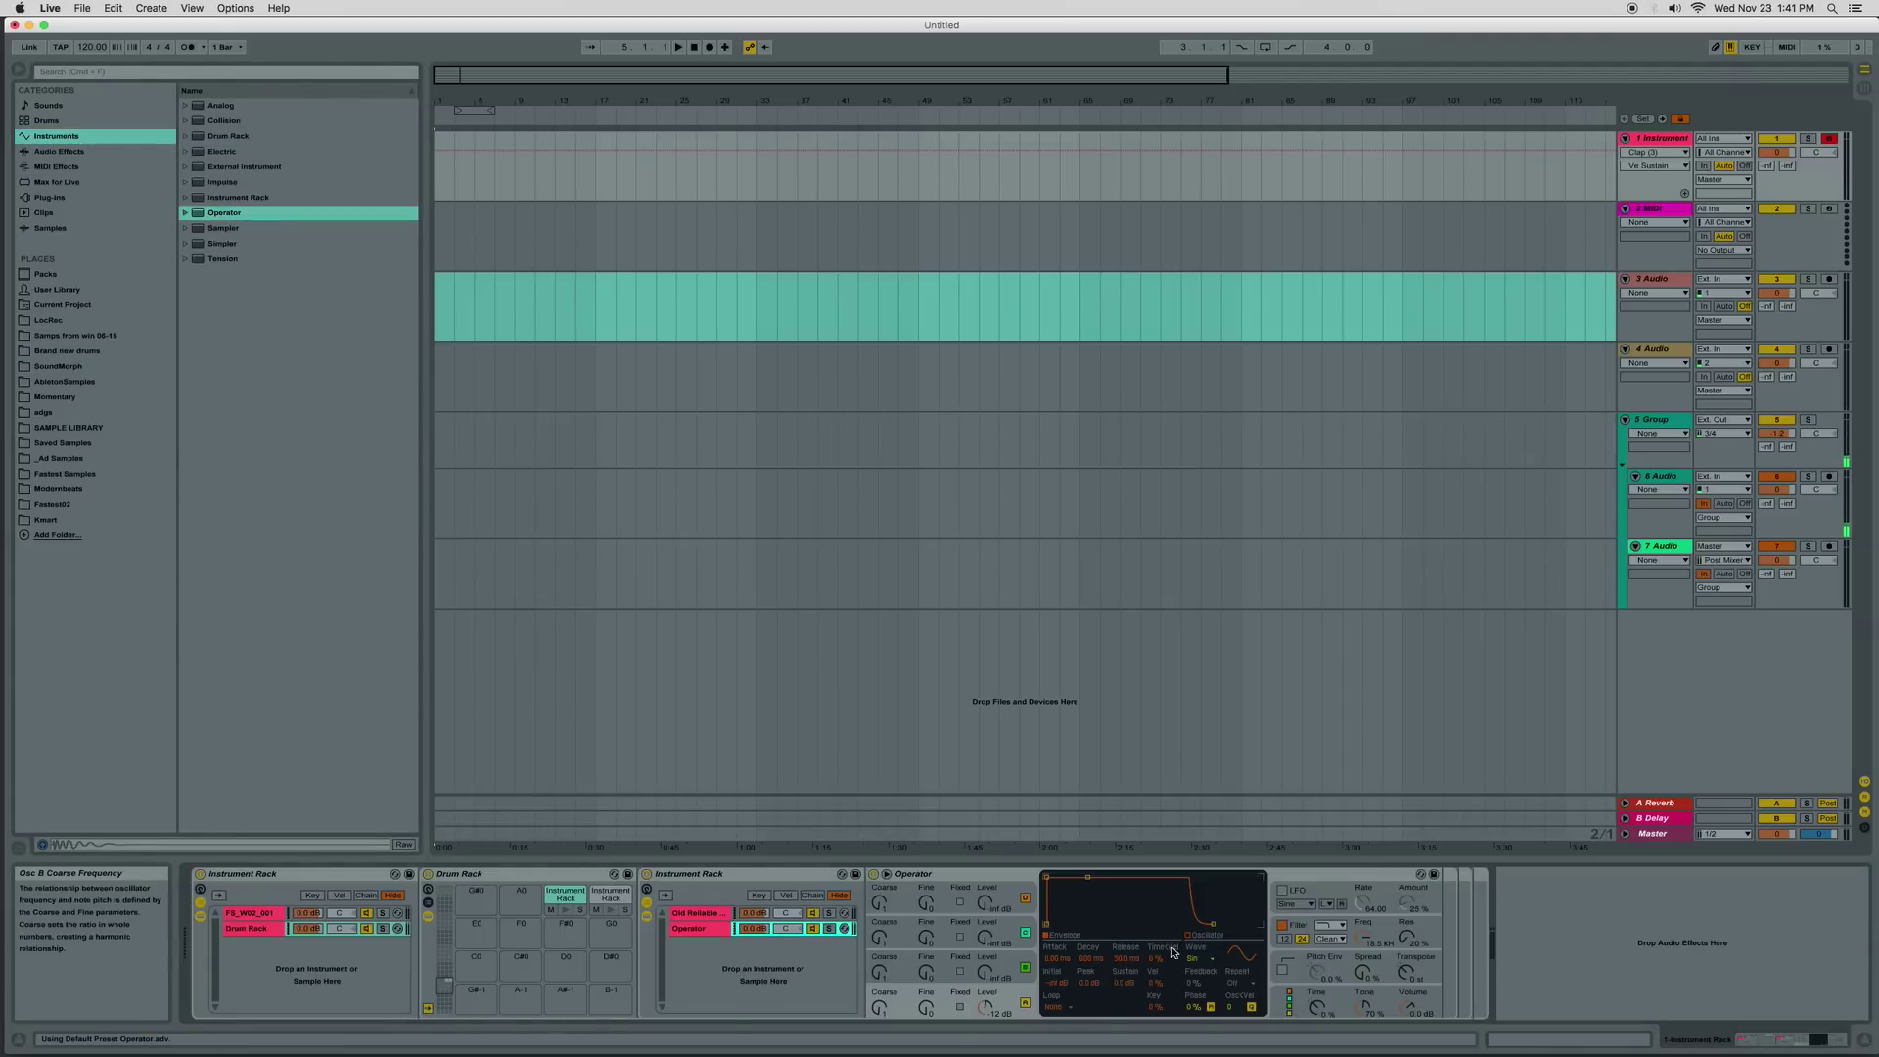
pyautogui.click(567, 911)
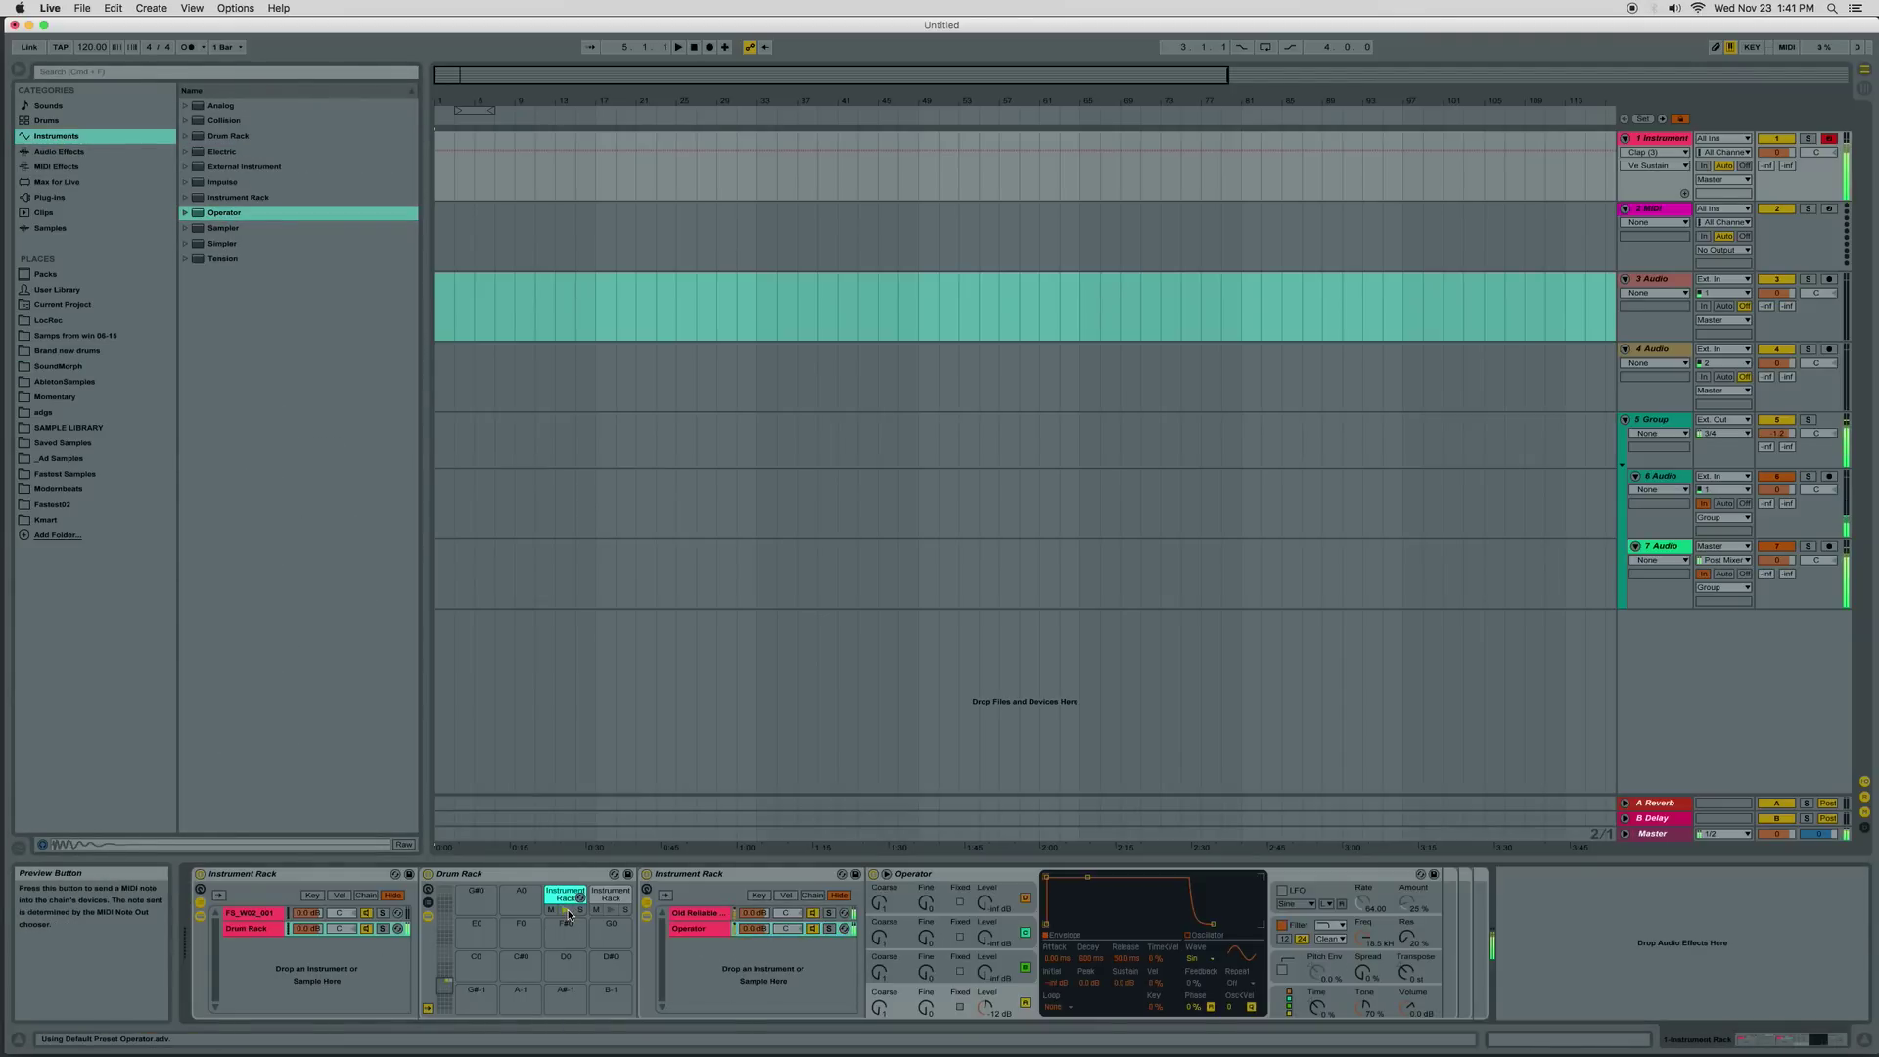
# Transpose the Operator to -27 st and lower the sustain of its oscillator A envelope, auditioning the kick pad
pyautogui.moveTo(1407, 972); pyautogui.dragTo(1407, 1010)
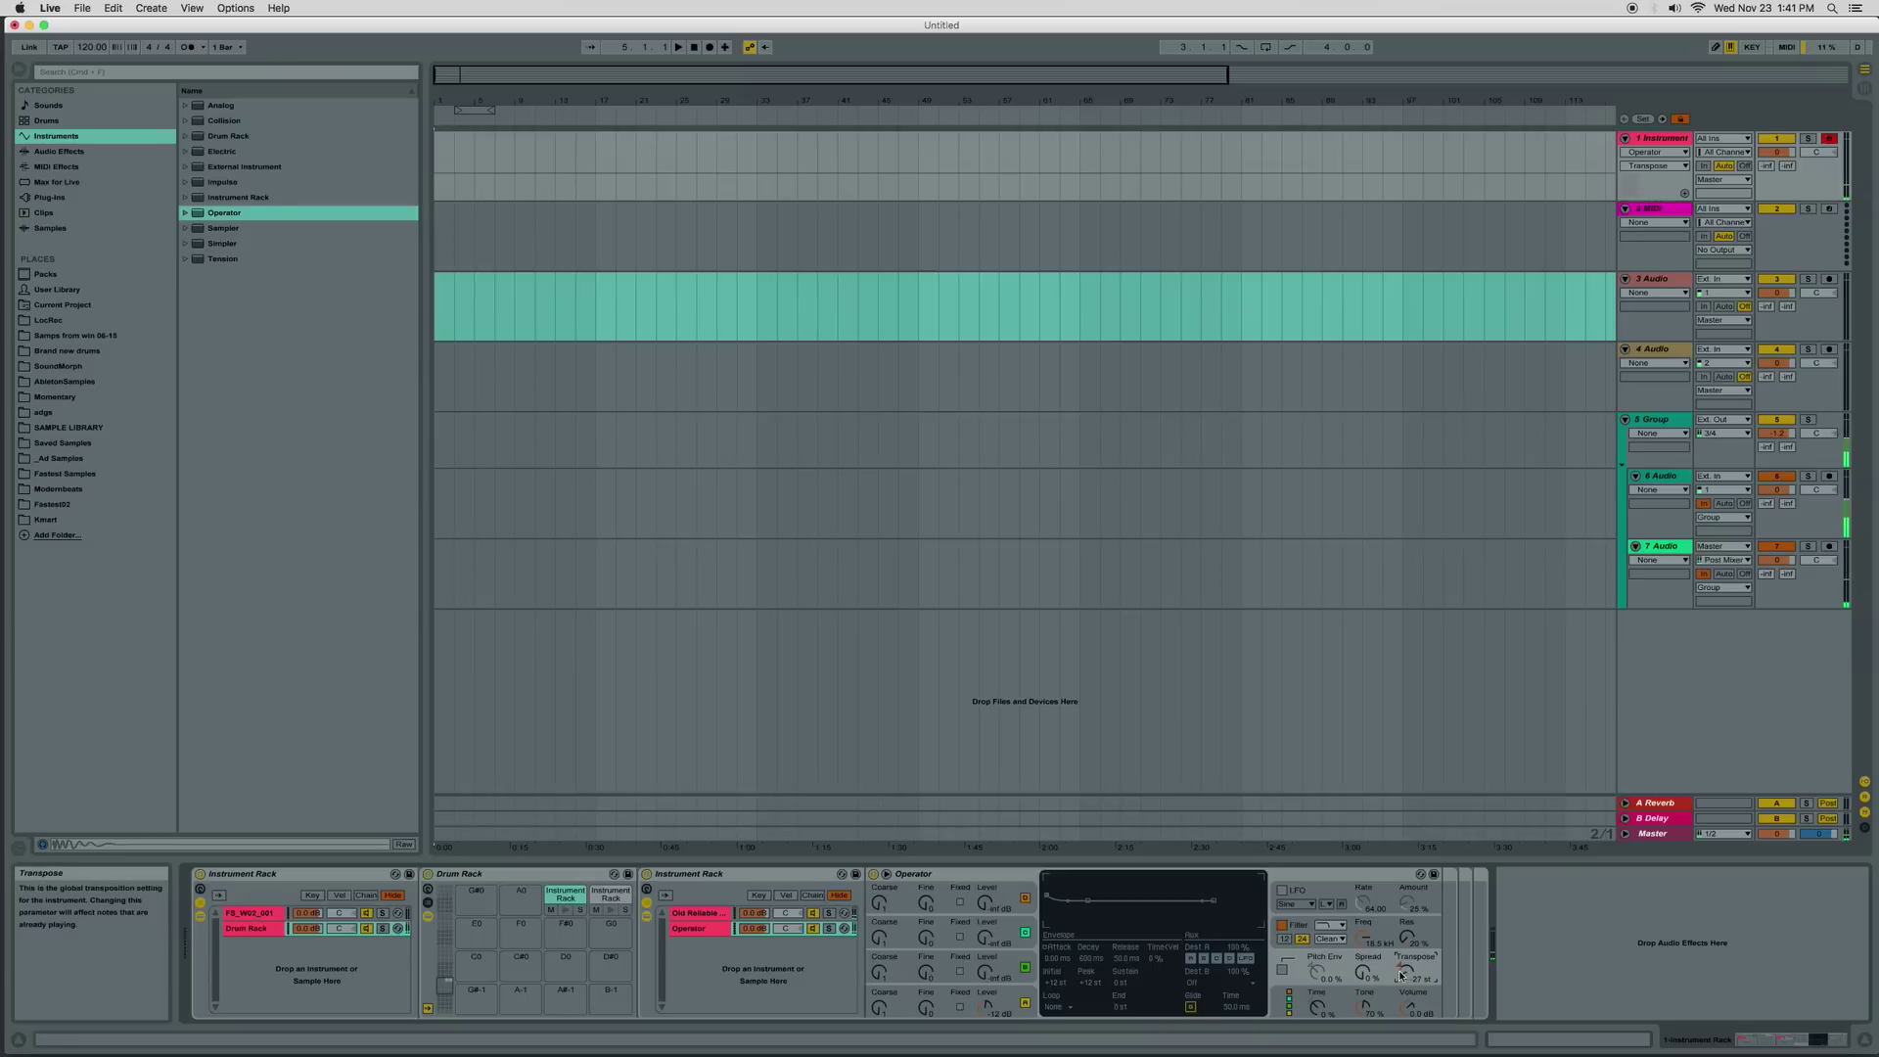
pyautogui.click(1015, 997)
pyautogui.moveTo(1085, 879); pyautogui.dragTo(1086, 901)
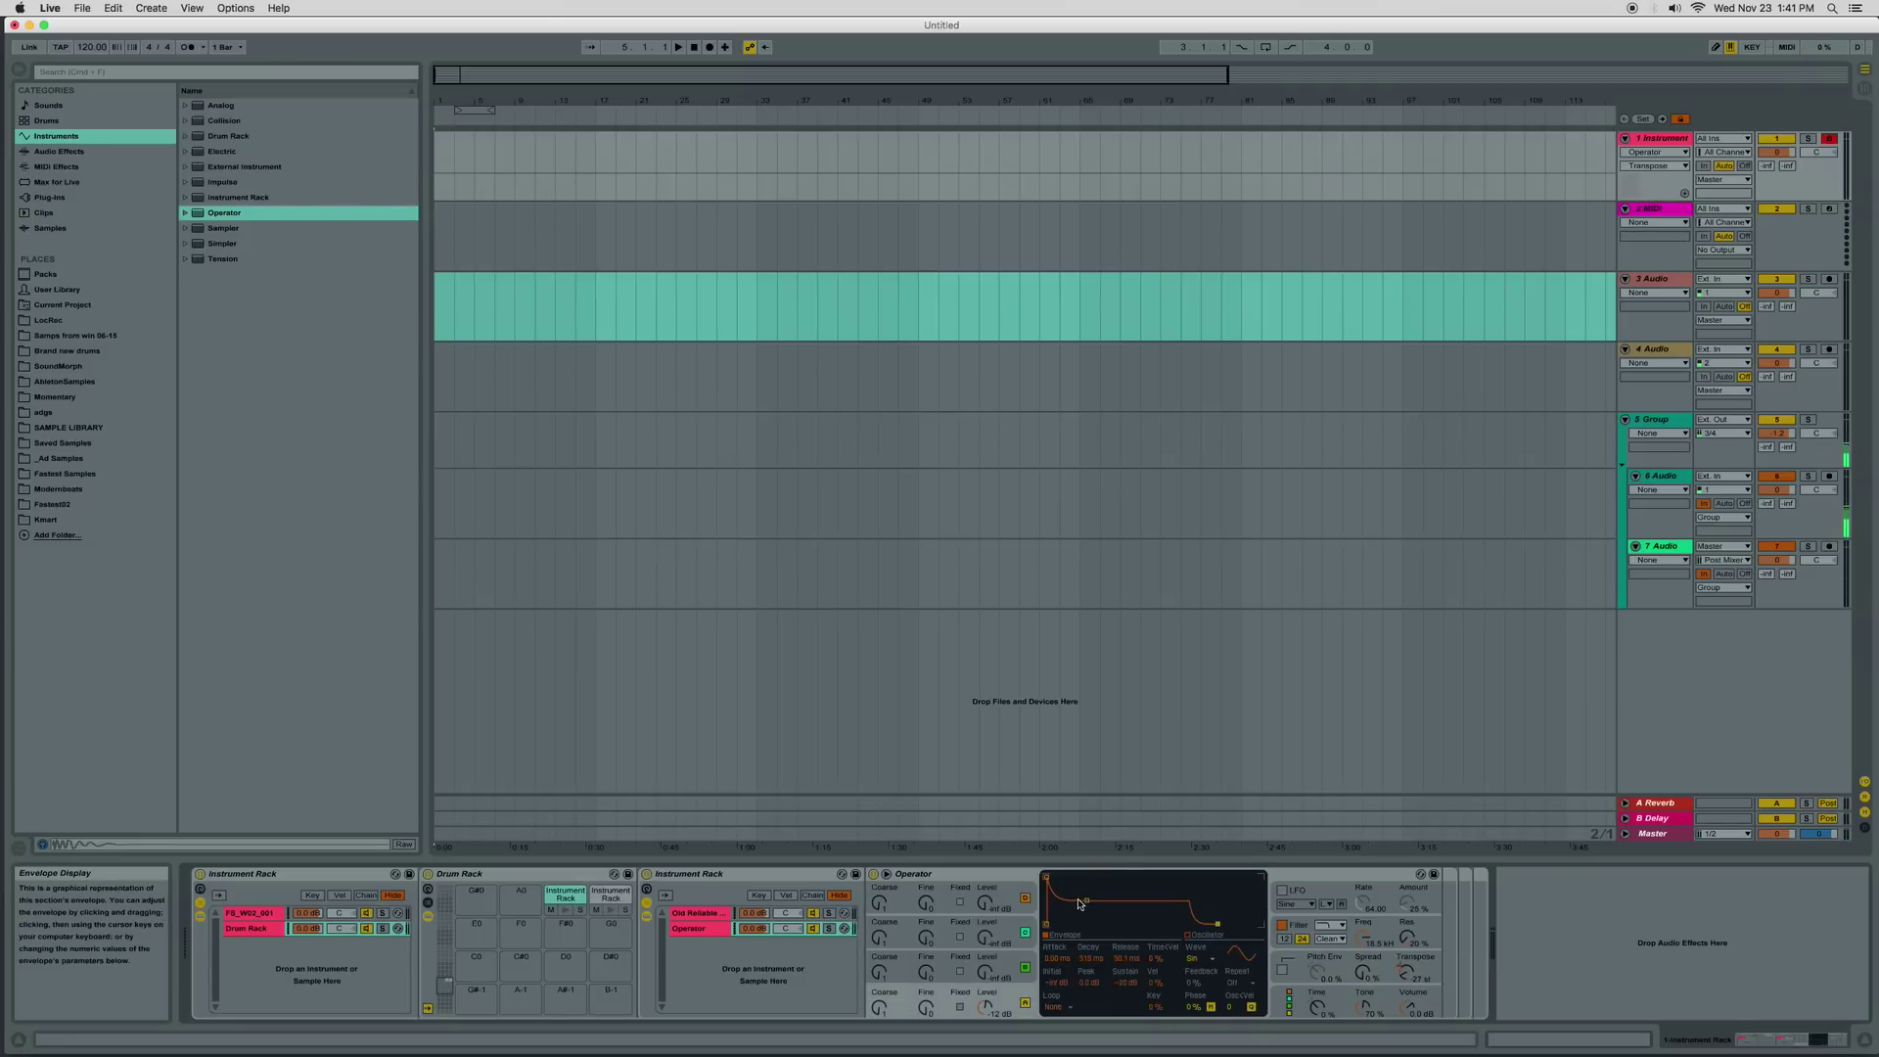
pyautogui.click(571, 912)
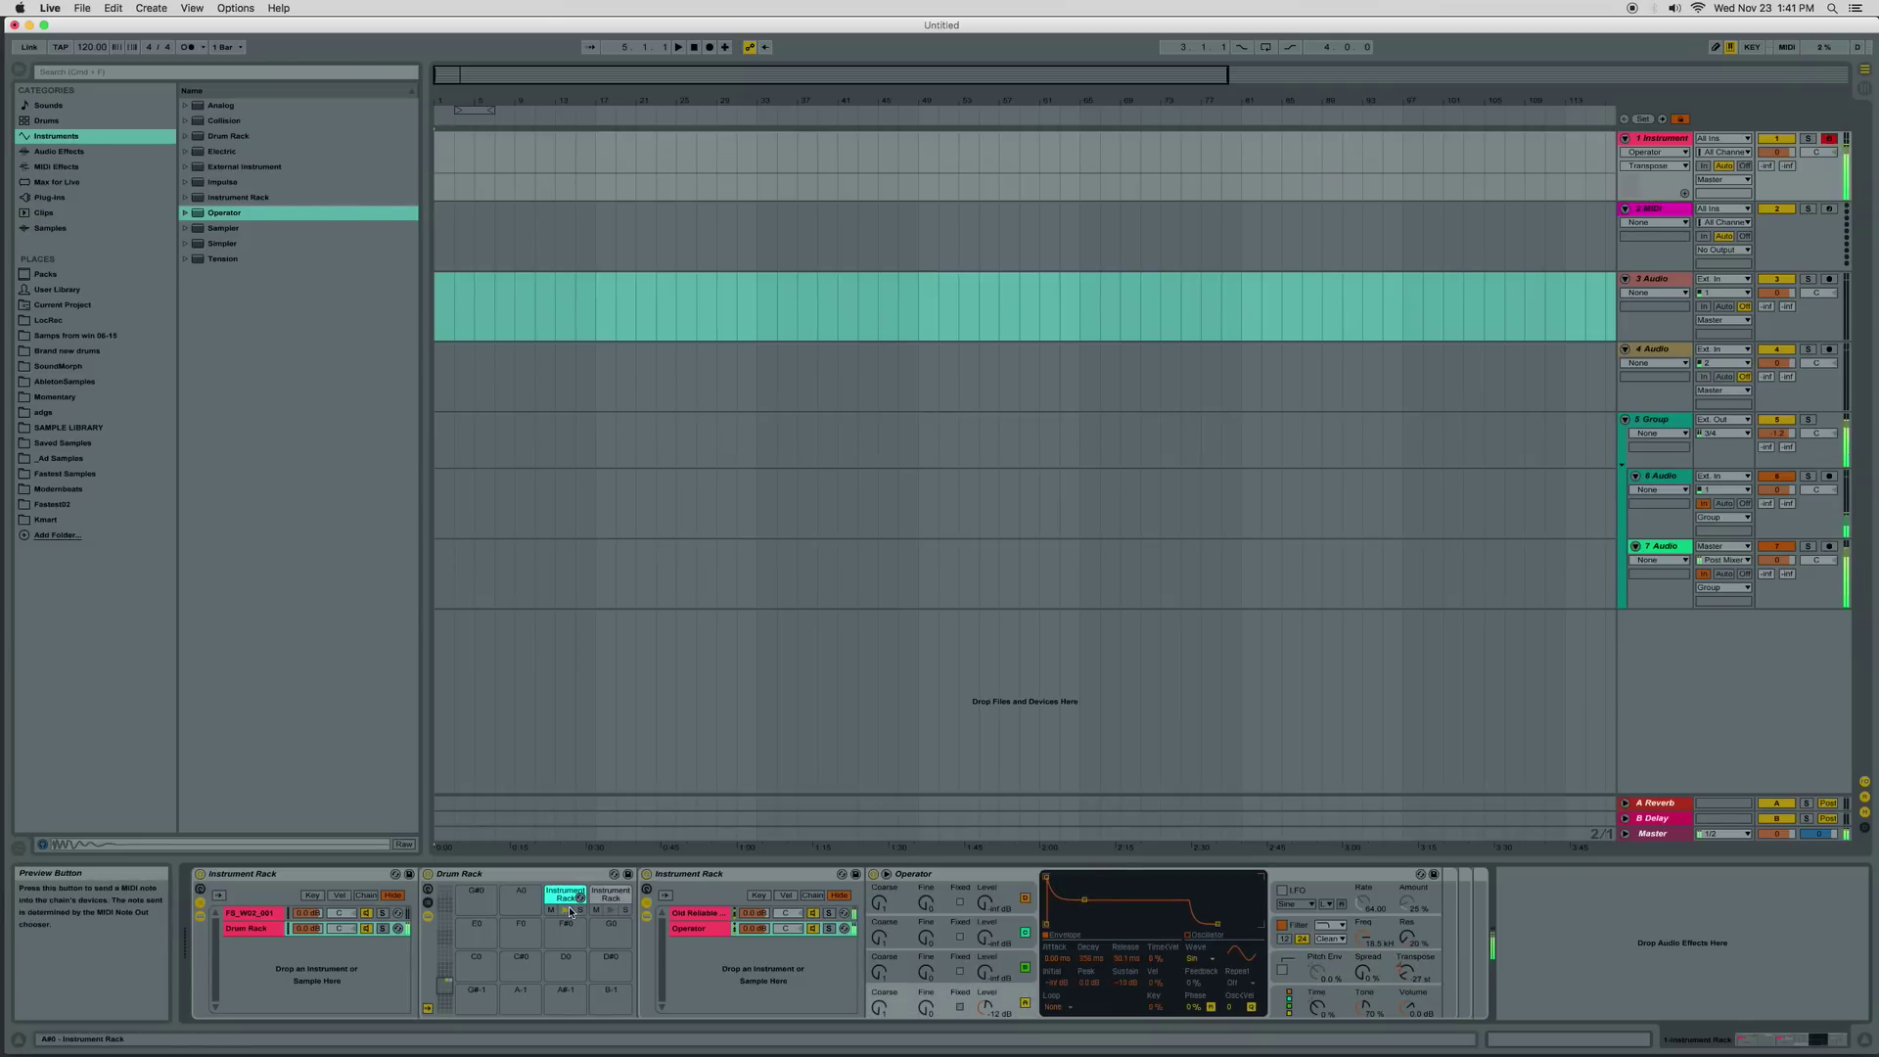
# Fine-tune the release, decay and sustain of the Operator's oscillator A envelope while auditioning the kick pad
pyautogui.moveTo(1216, 924); pyautogui.dragTo(1224, 924)
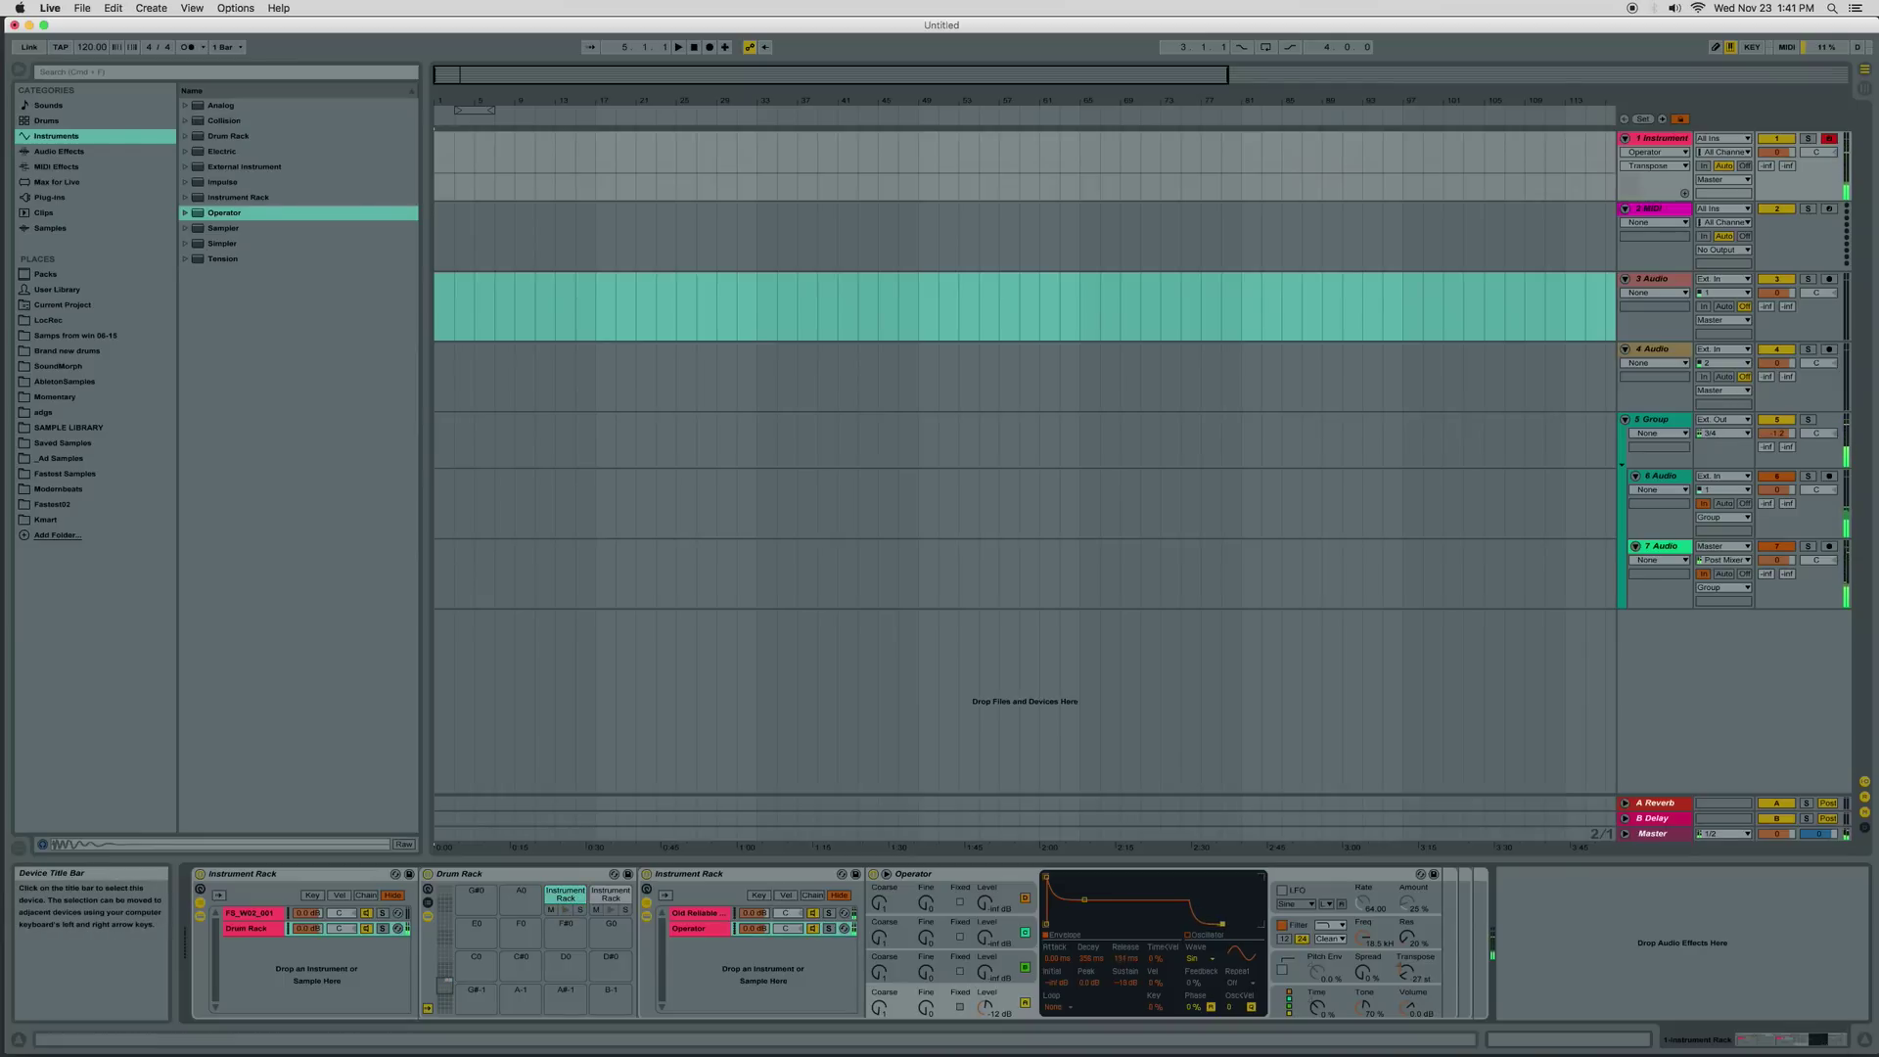
pyautogui.click(565, 910)
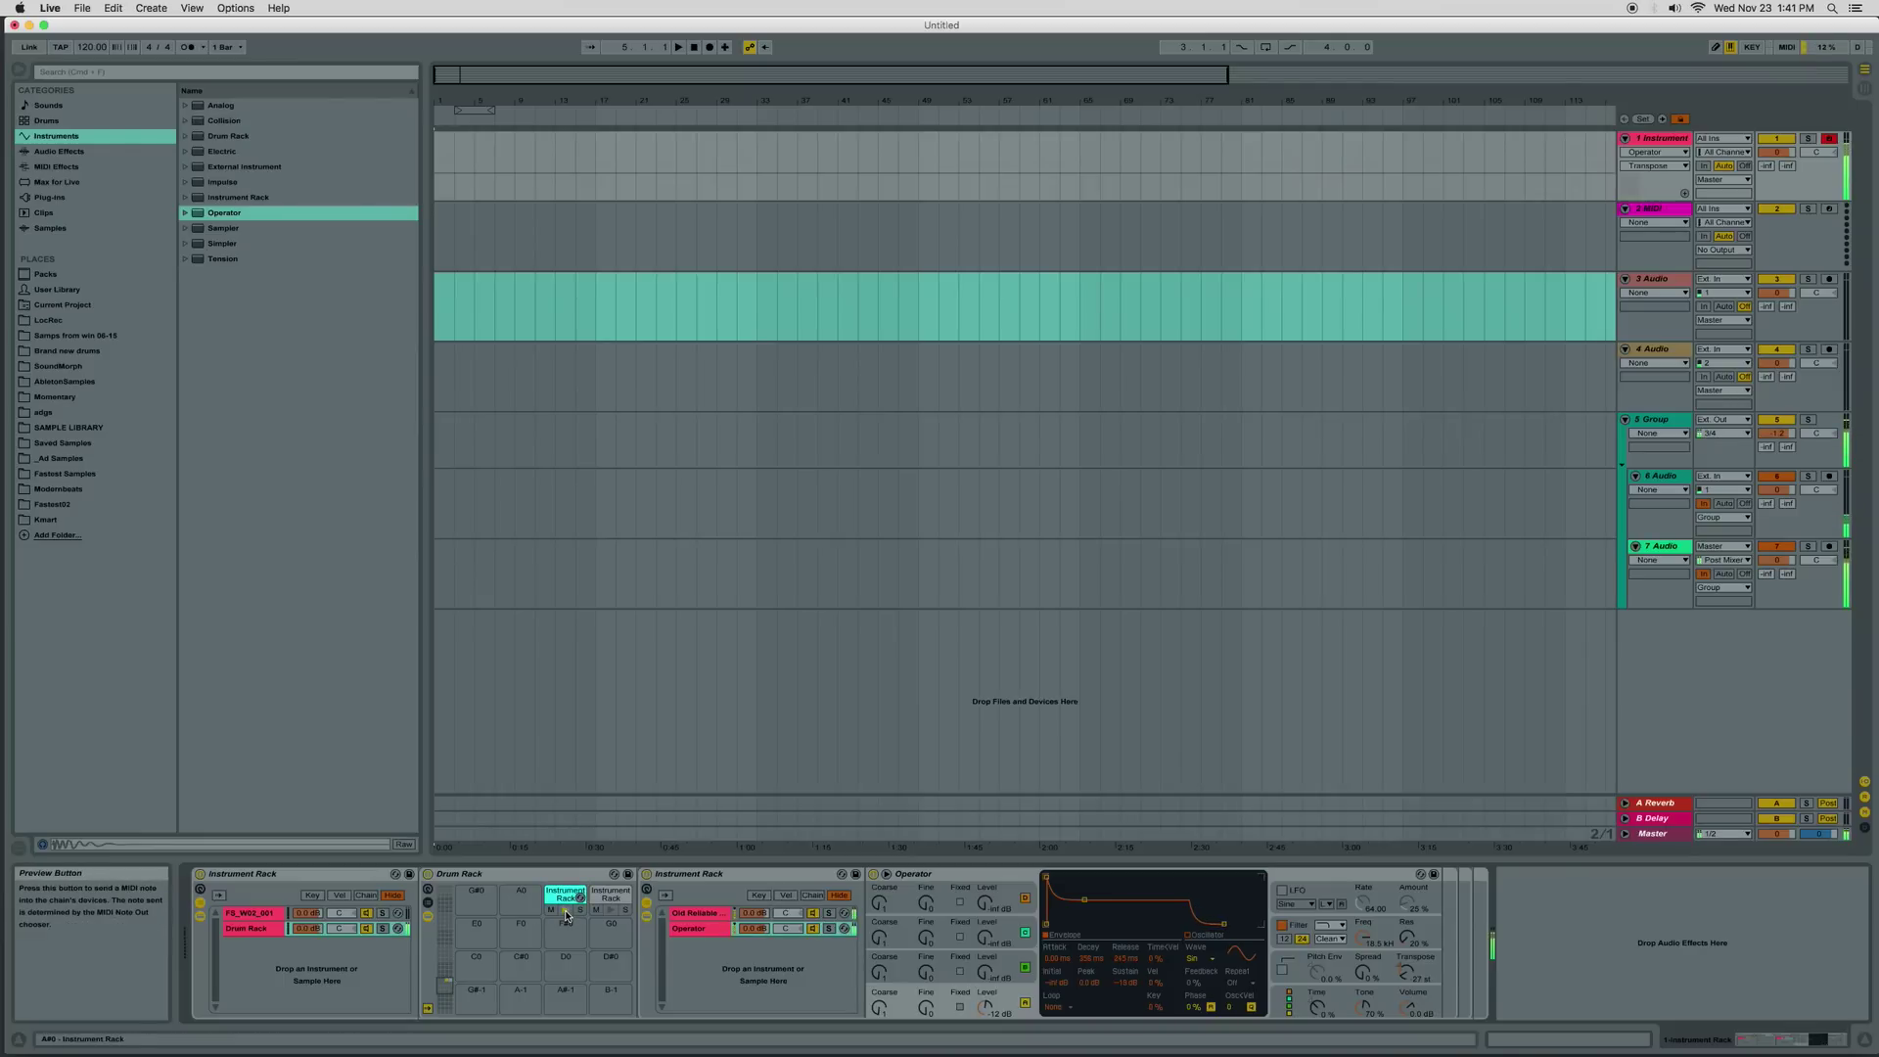
pyautogui.moveTo(1225, 924); pyautogui.dragTo(1217, 924)
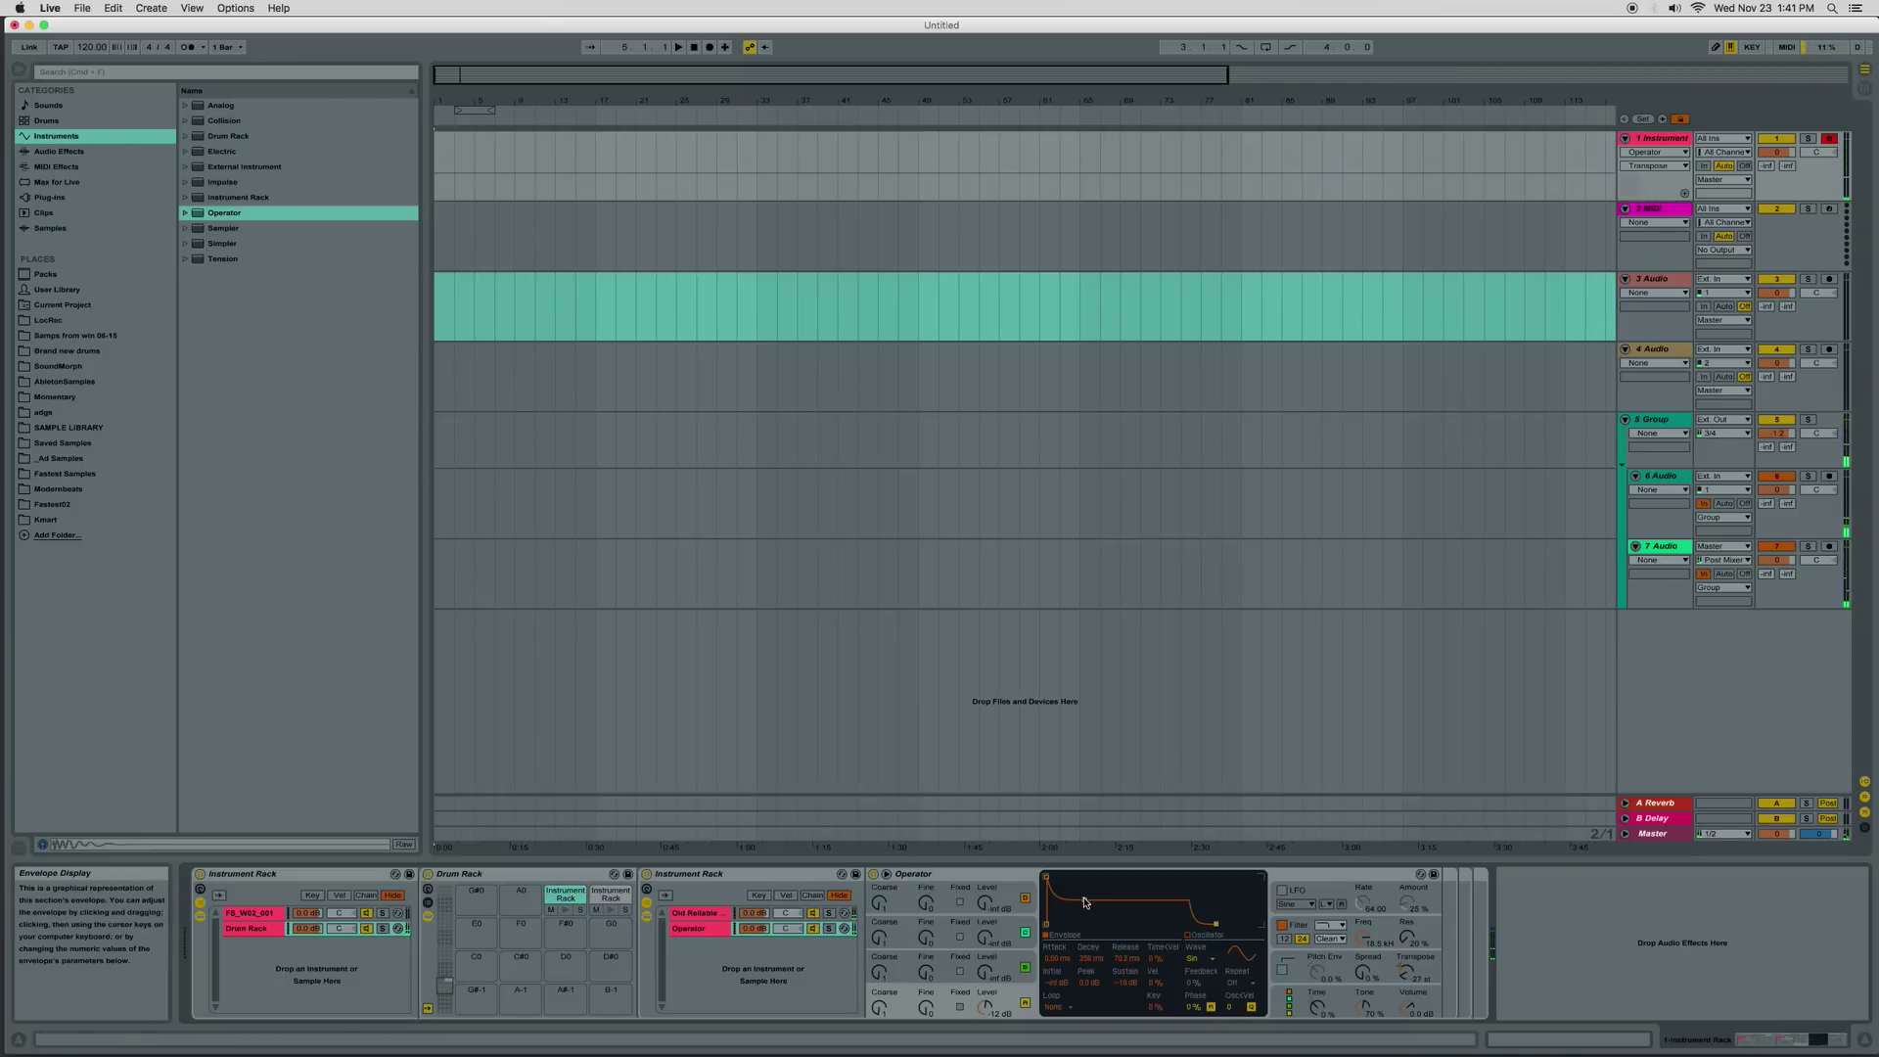
pyautogui.moveTo(1085, 899); pyautogui.dragTo(1082, 897)
# Readjust the Operator's transposition by ear against the kick sample on pad A#0
pyautogui.click(1363, 969)
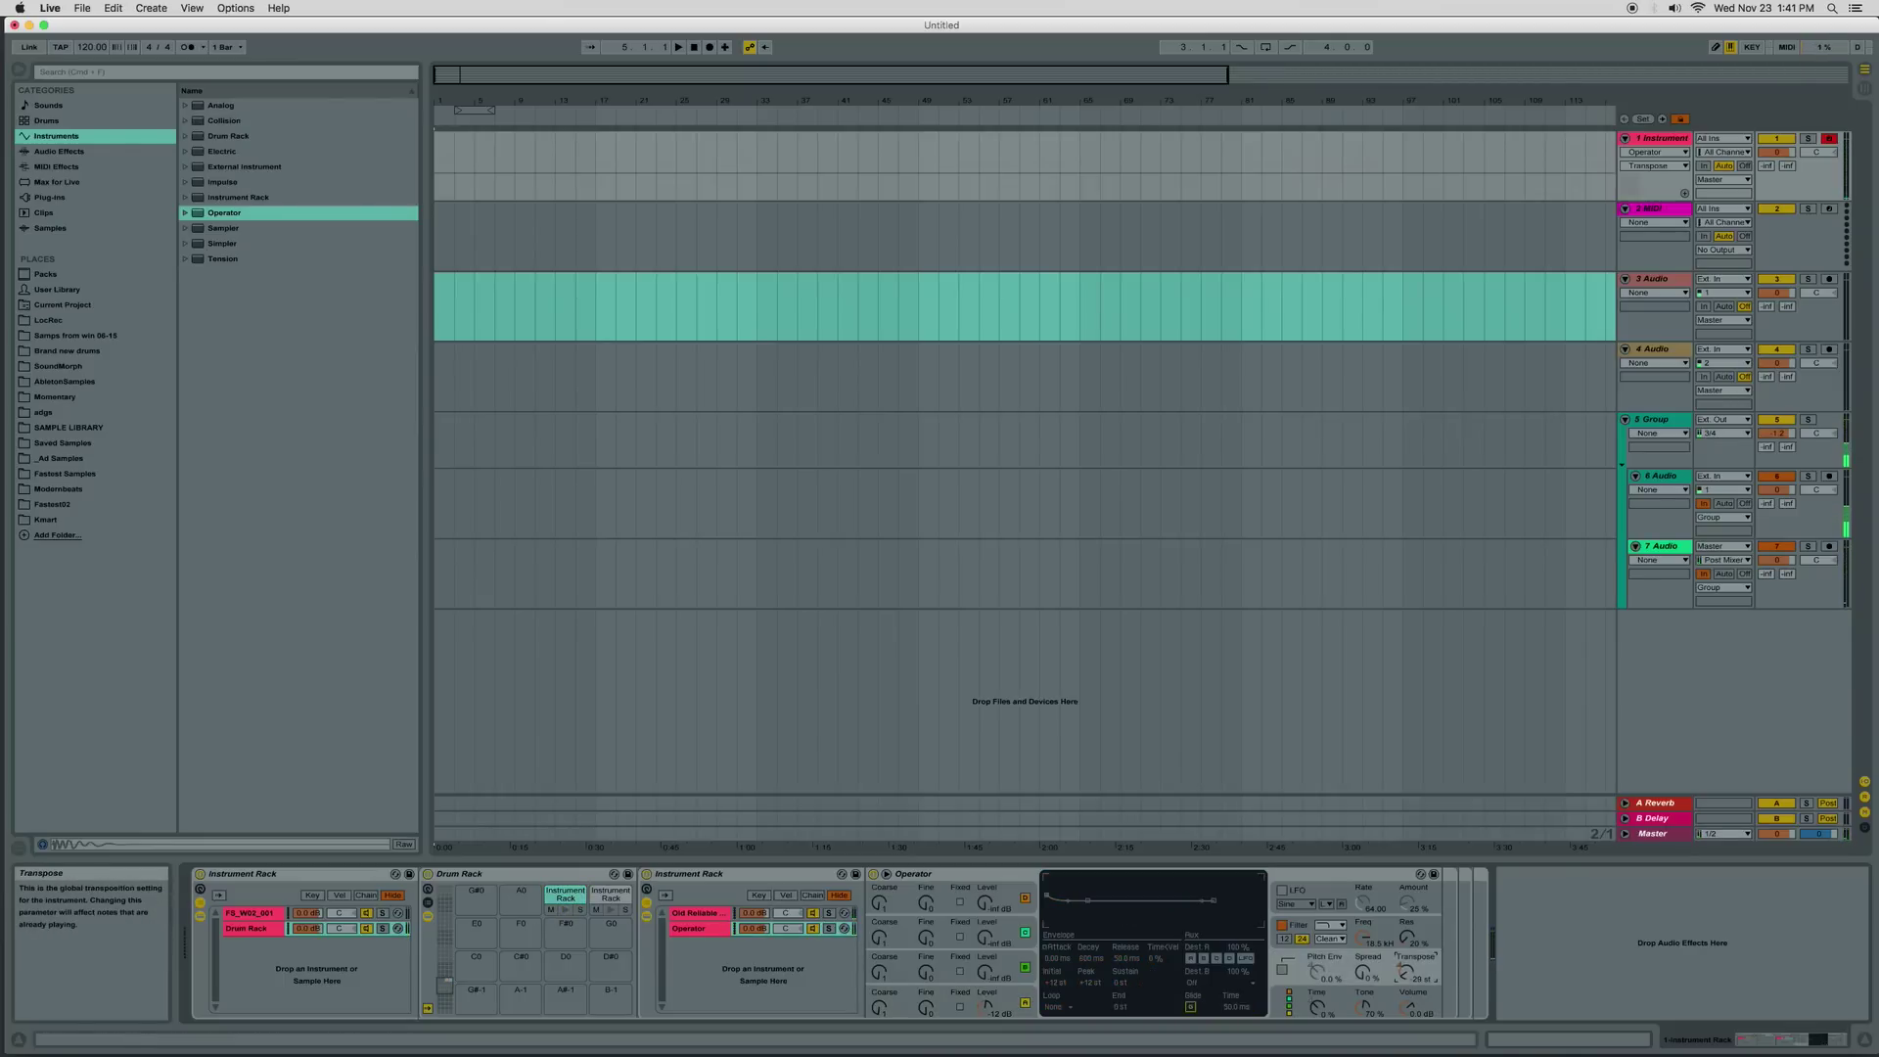
pyautogui.click(566, 912)
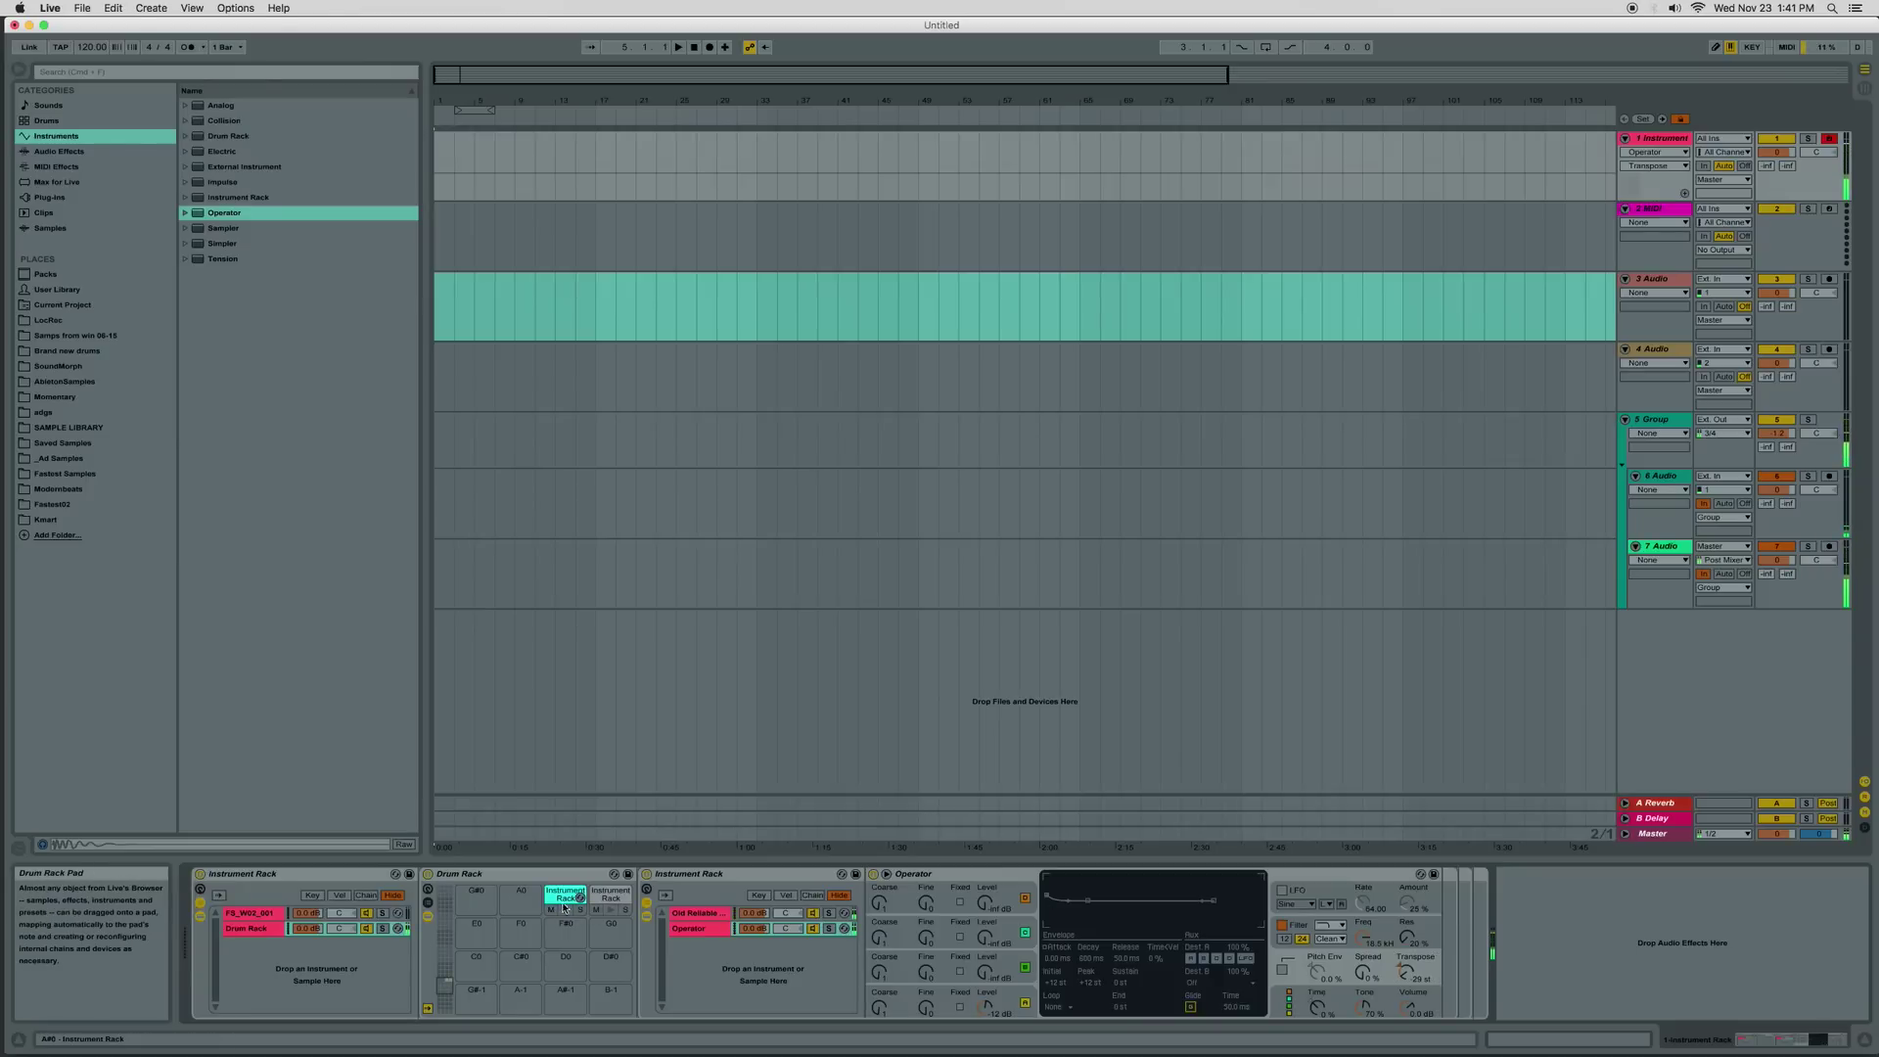
pyautogui.click(985, 1006)
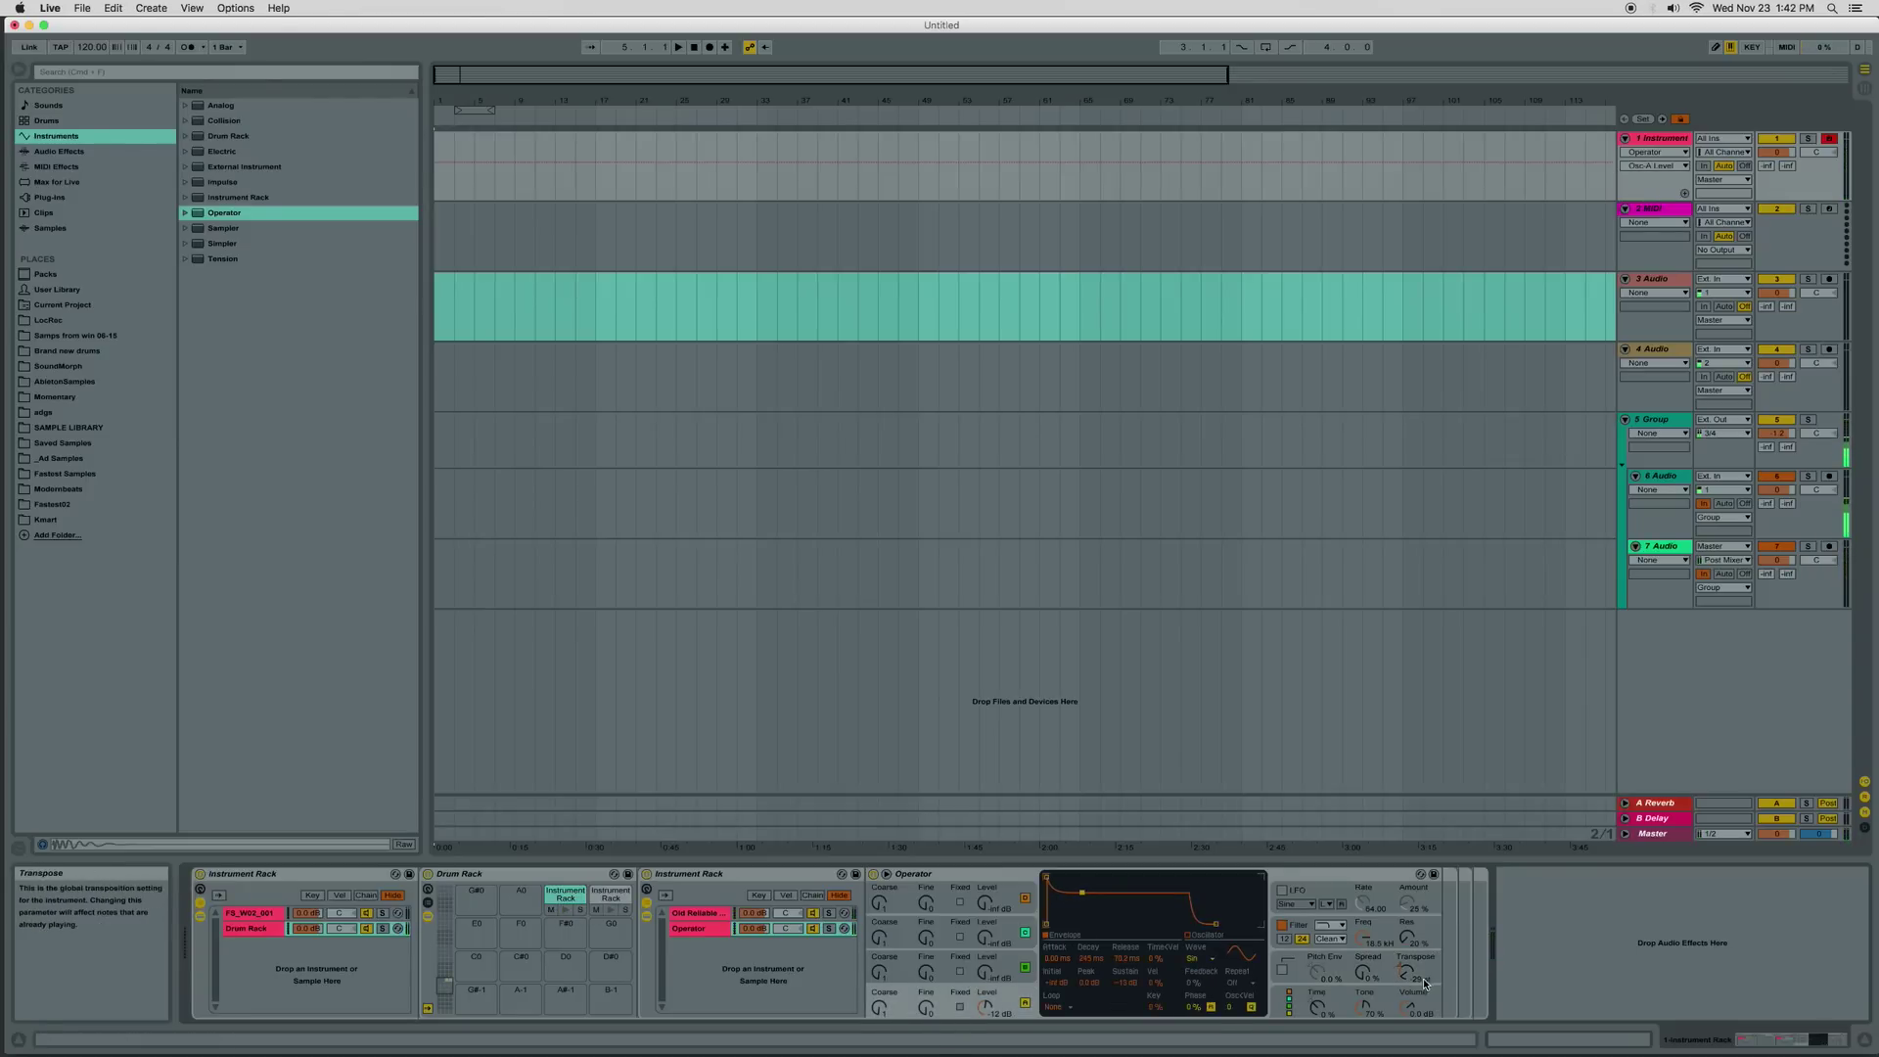
pyautogui.moveTo(1407, 972); pyautogui.dragTo(1407, 959)
pyautogui.click(564, 910)
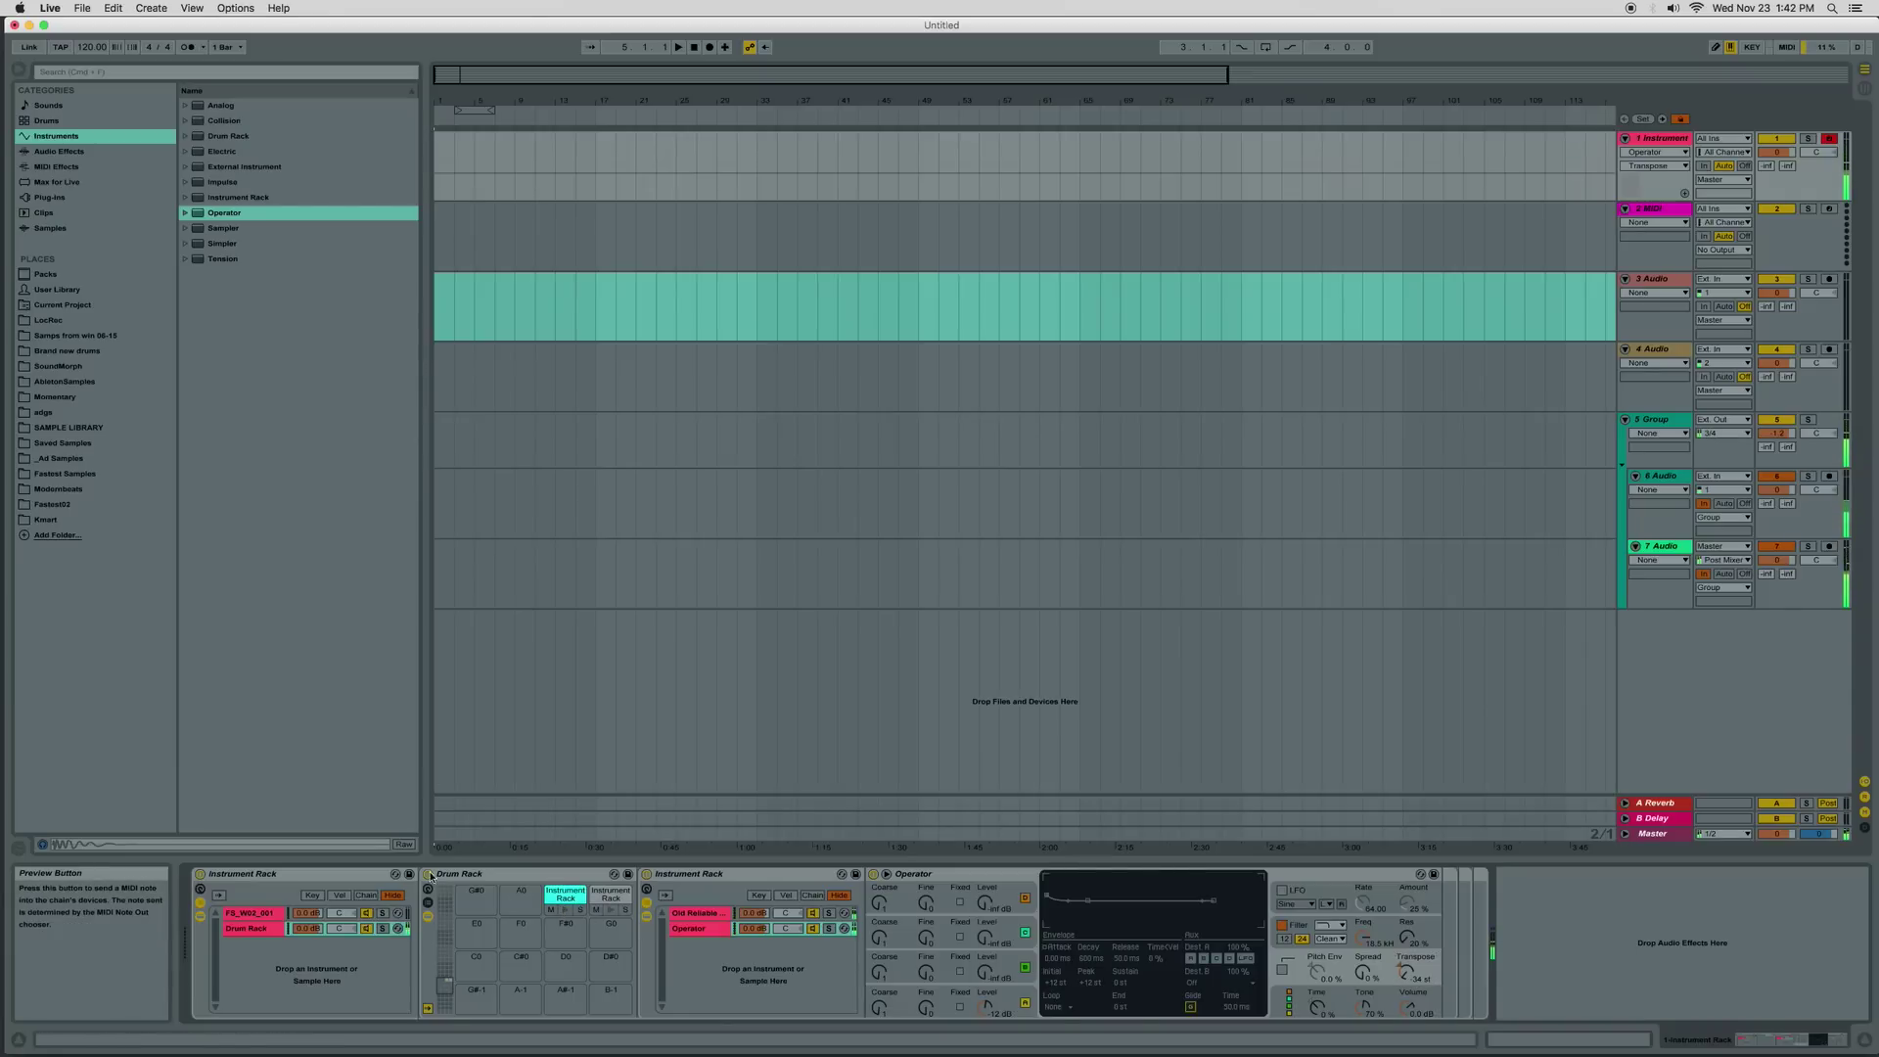
# Enable the pitch envelope in the Old Reliable Kick Simpler with an amount of +13 st and audition the pad
pyautogui.click(697, 913)
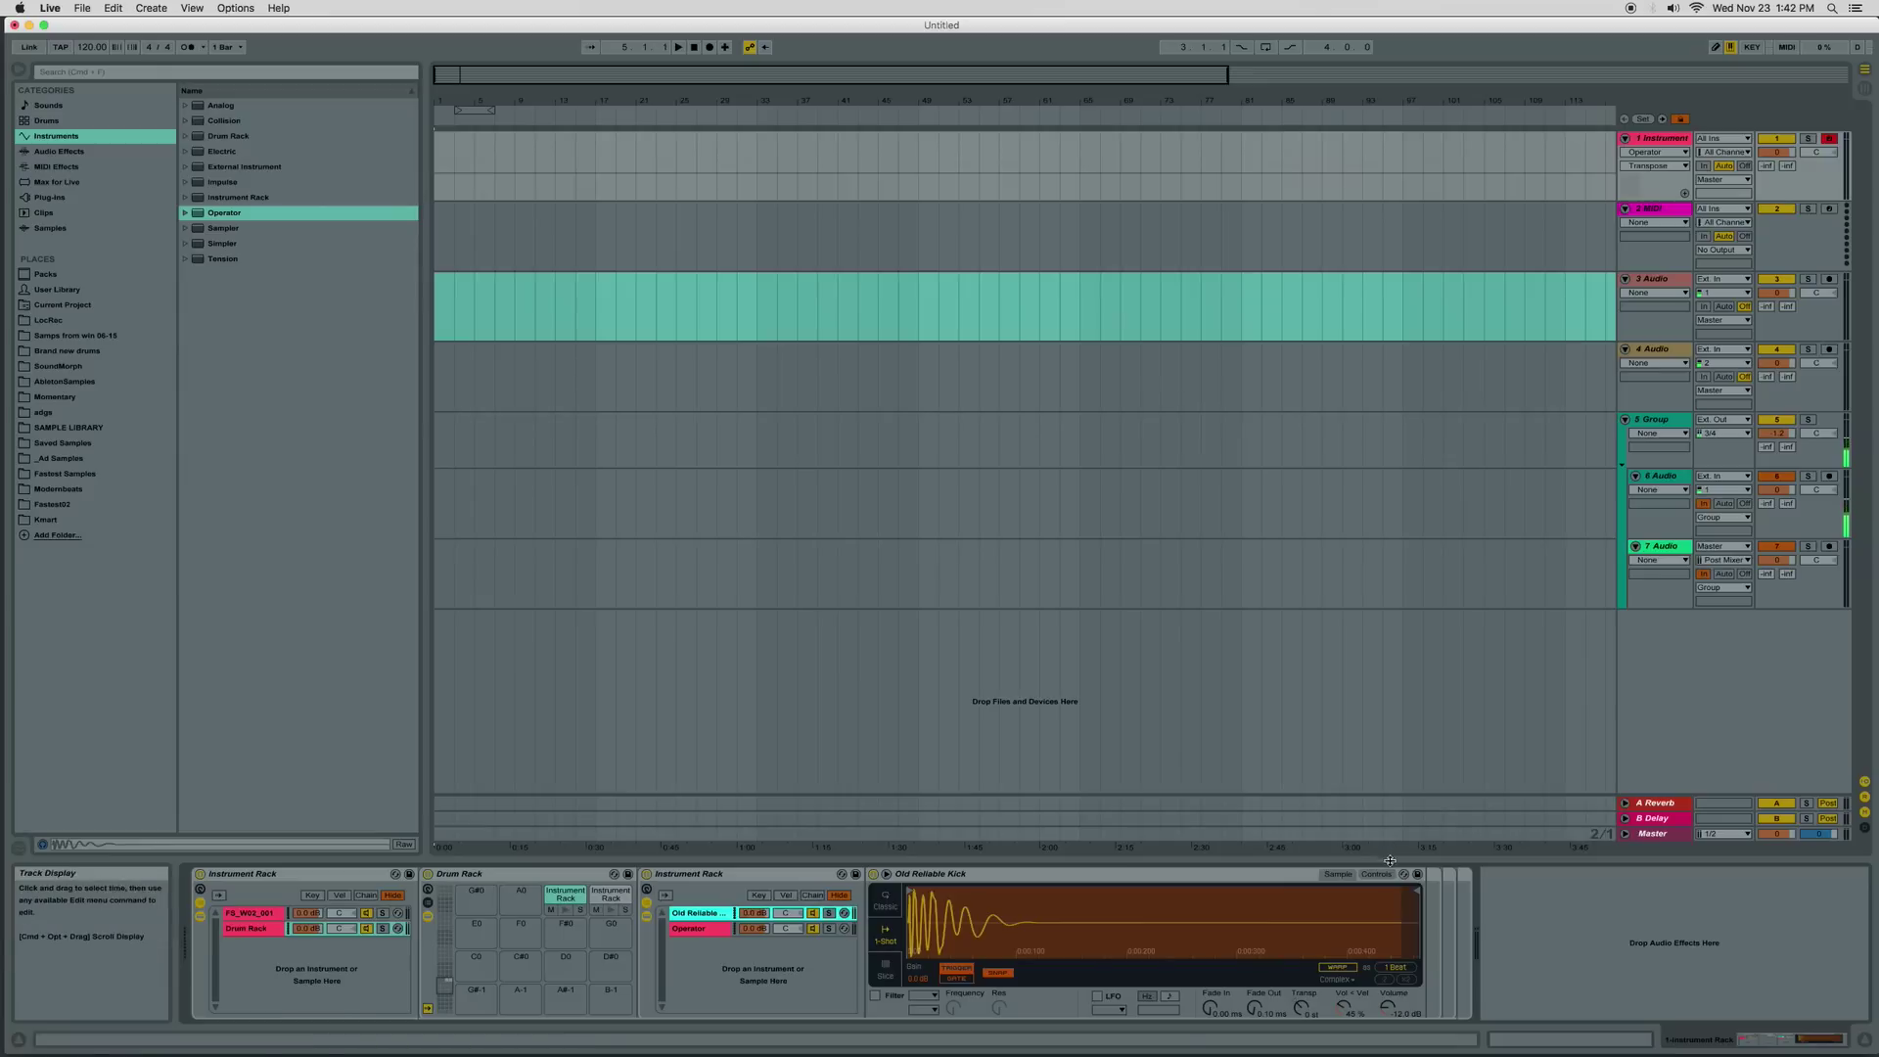
pyautogui.click(1377, 874)
pyautogui.click(1203, 889)
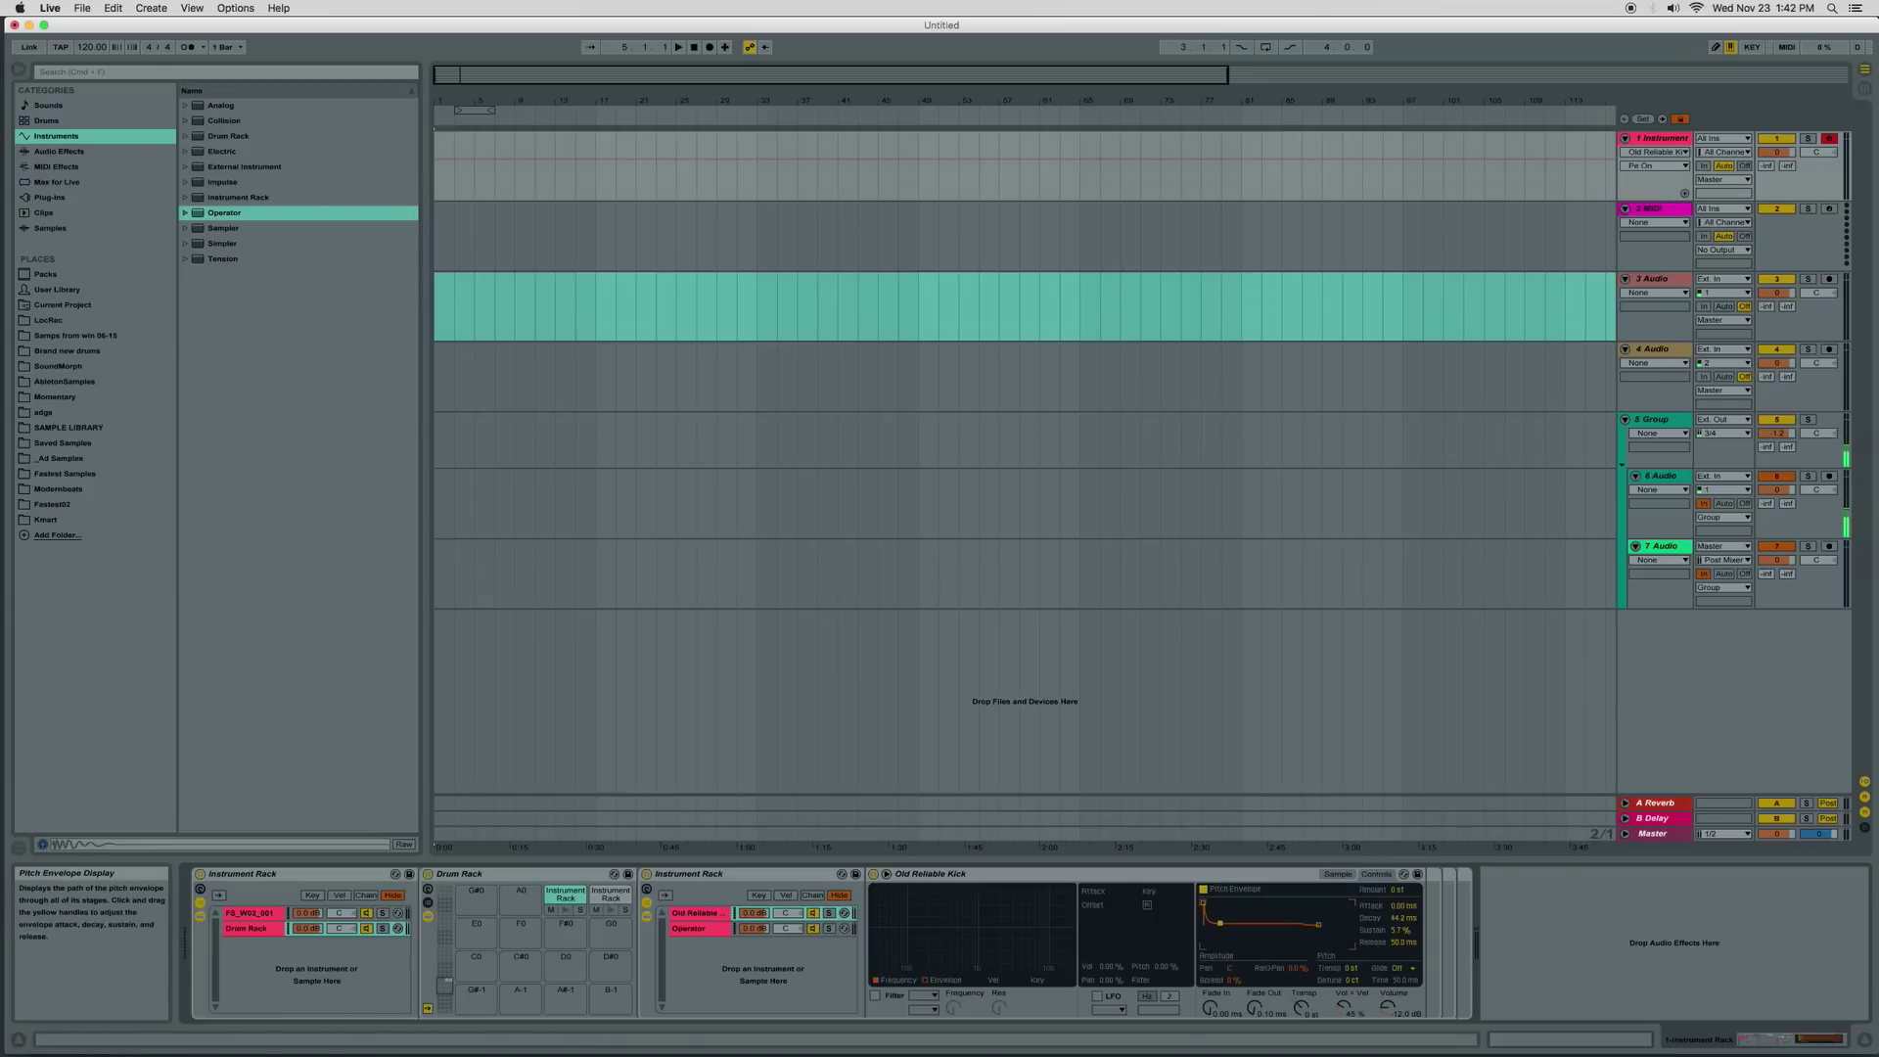
pyautogui.moveTo(1400, 891); pyautogui.dragTo(1400, 873)
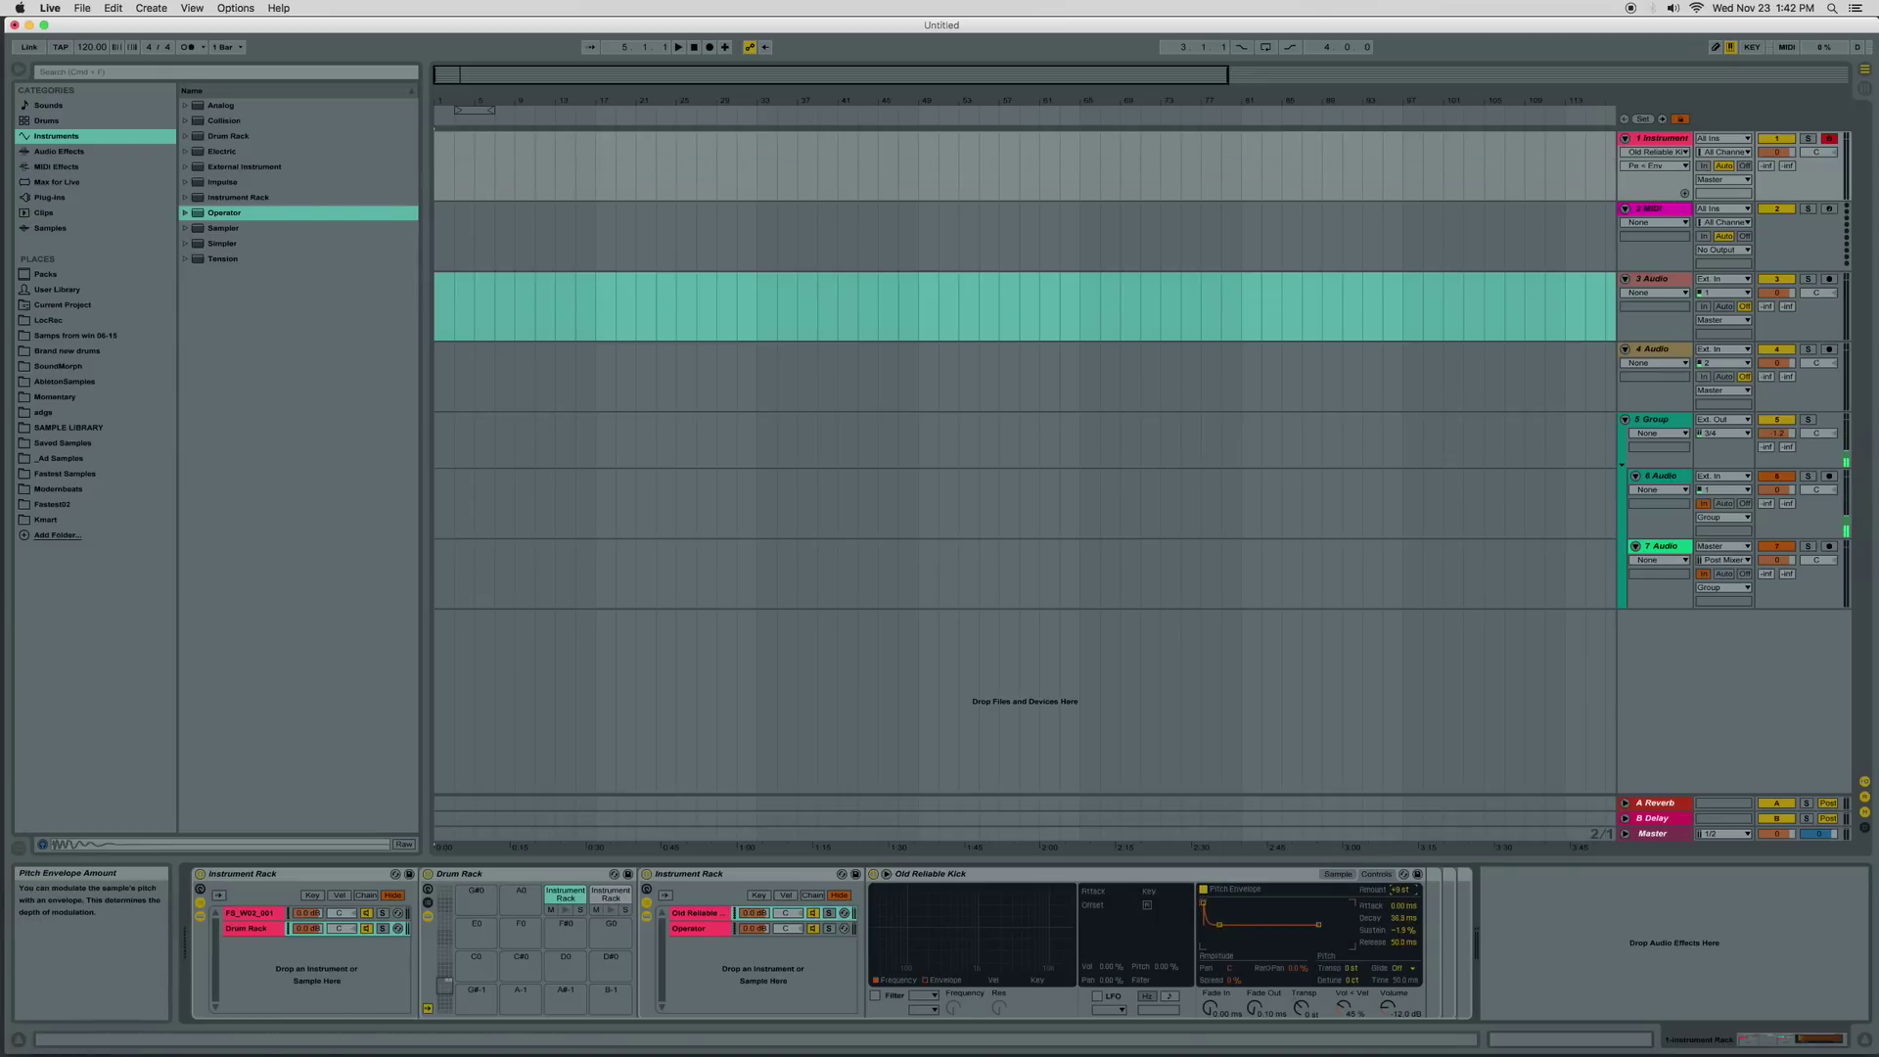
pyautogui.click(565, 911)
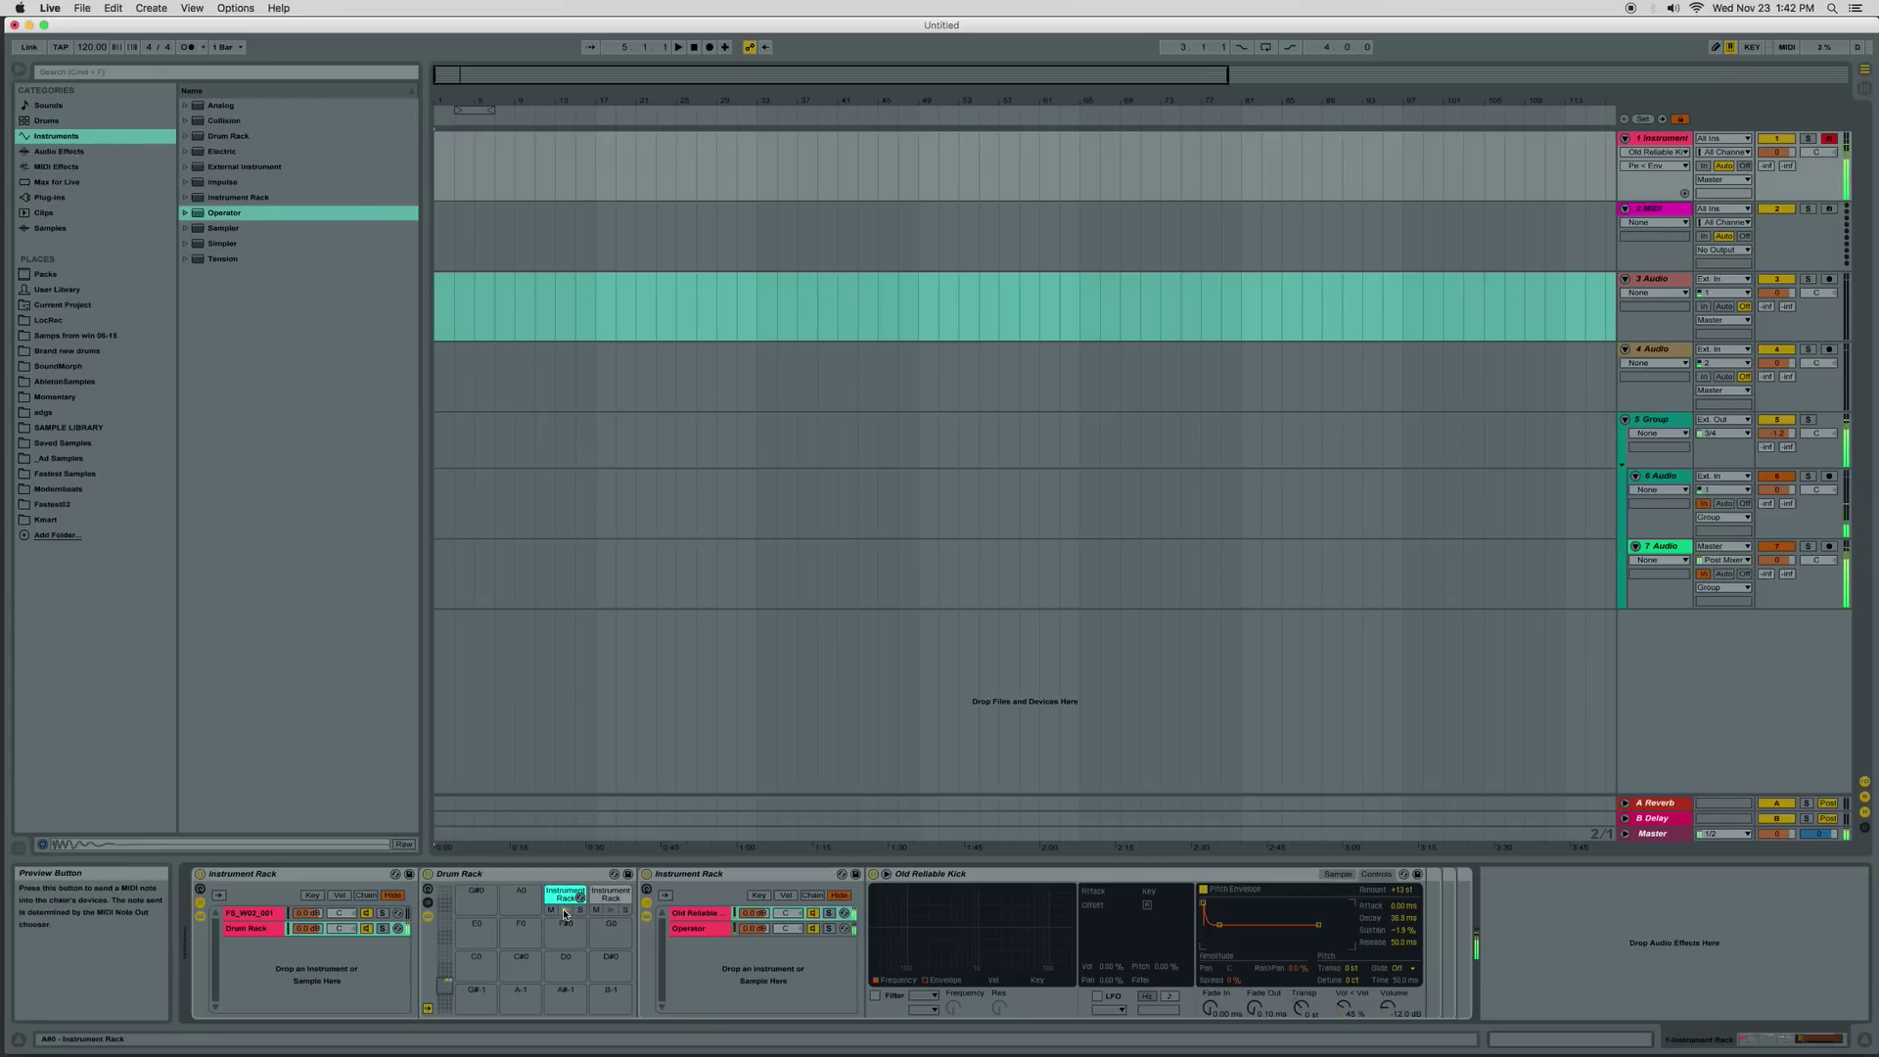
# Set the kick's pitch envelope amount to +25 st and its decay to about 76 ms, auditioning the pad
pyautogui.moveTo(1220, 930); pyautogui.dragTo(1218, 930)
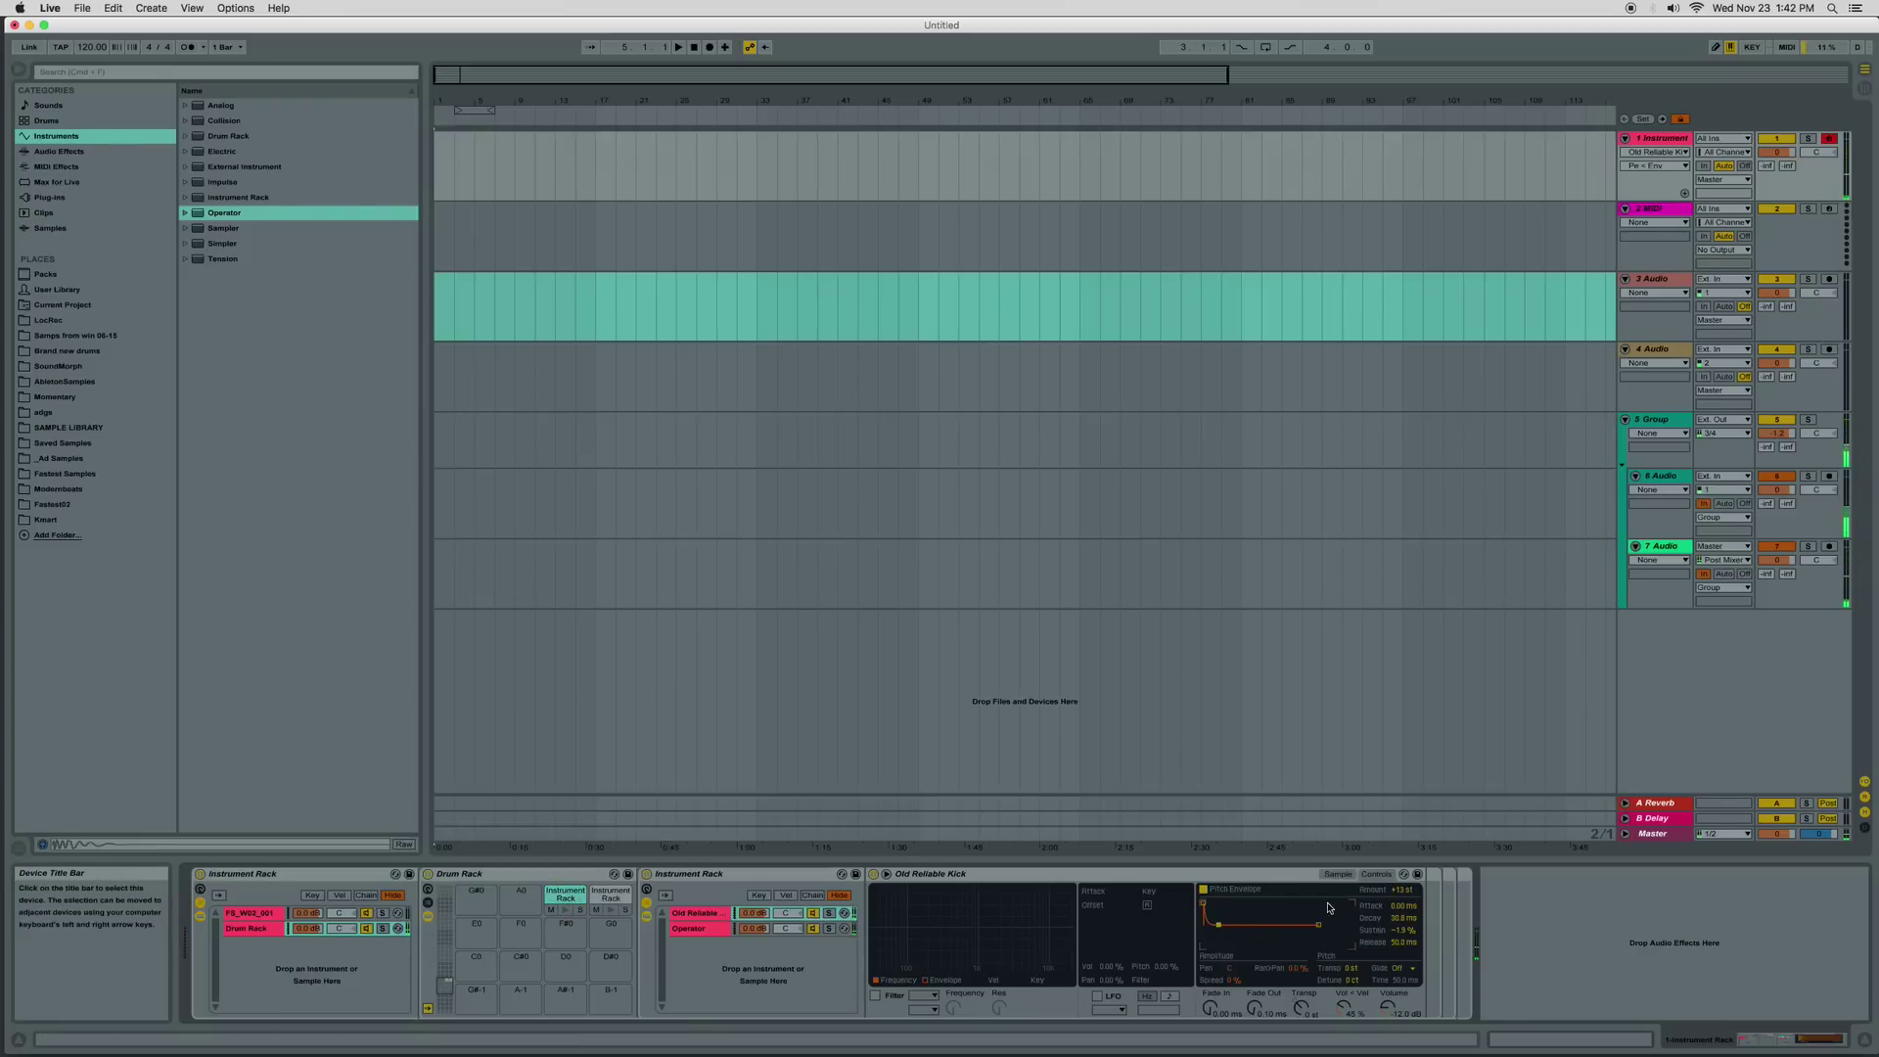
pyautogui.moveTo(1403, 891); pyautogui.dragTo(1403, 887)
pyautogui.click(568, 914)
pyautogui.click(568, 914)
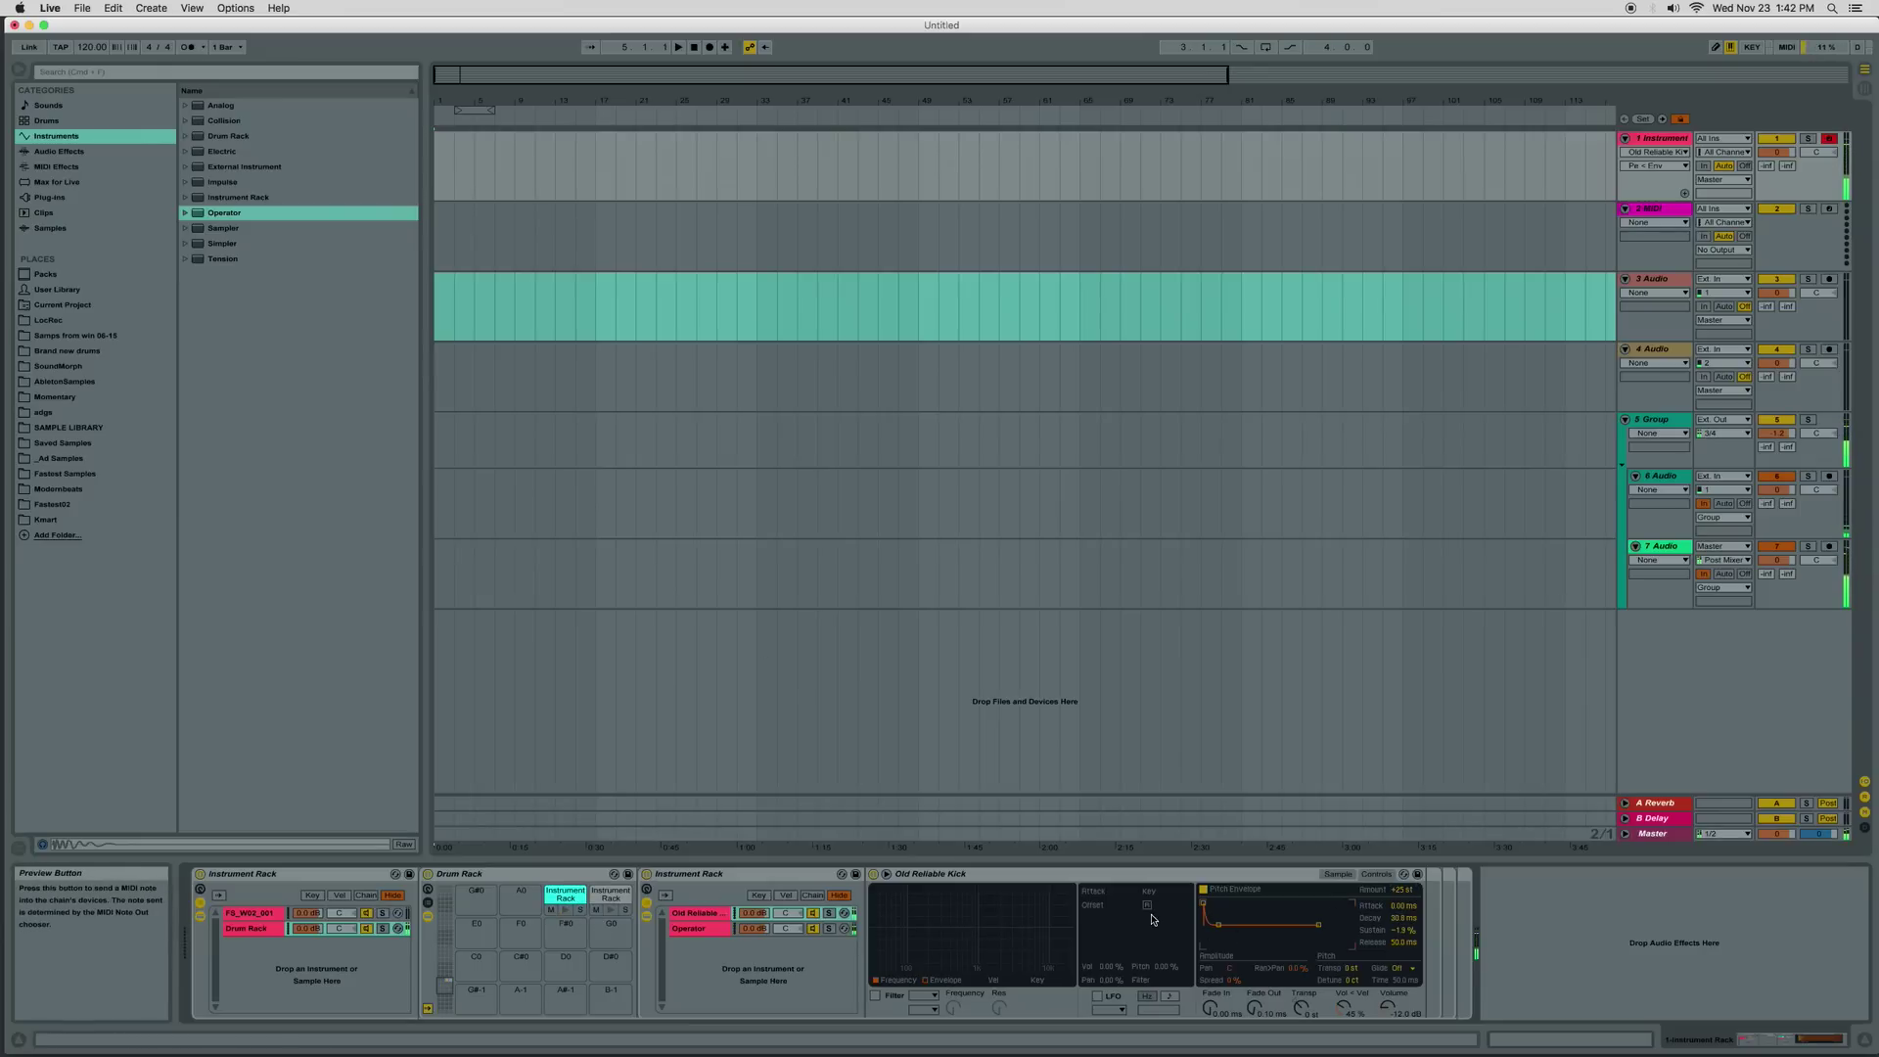
pyautogui.moveTo(1219, 925); pyautogui.dragTo(1221, 925)
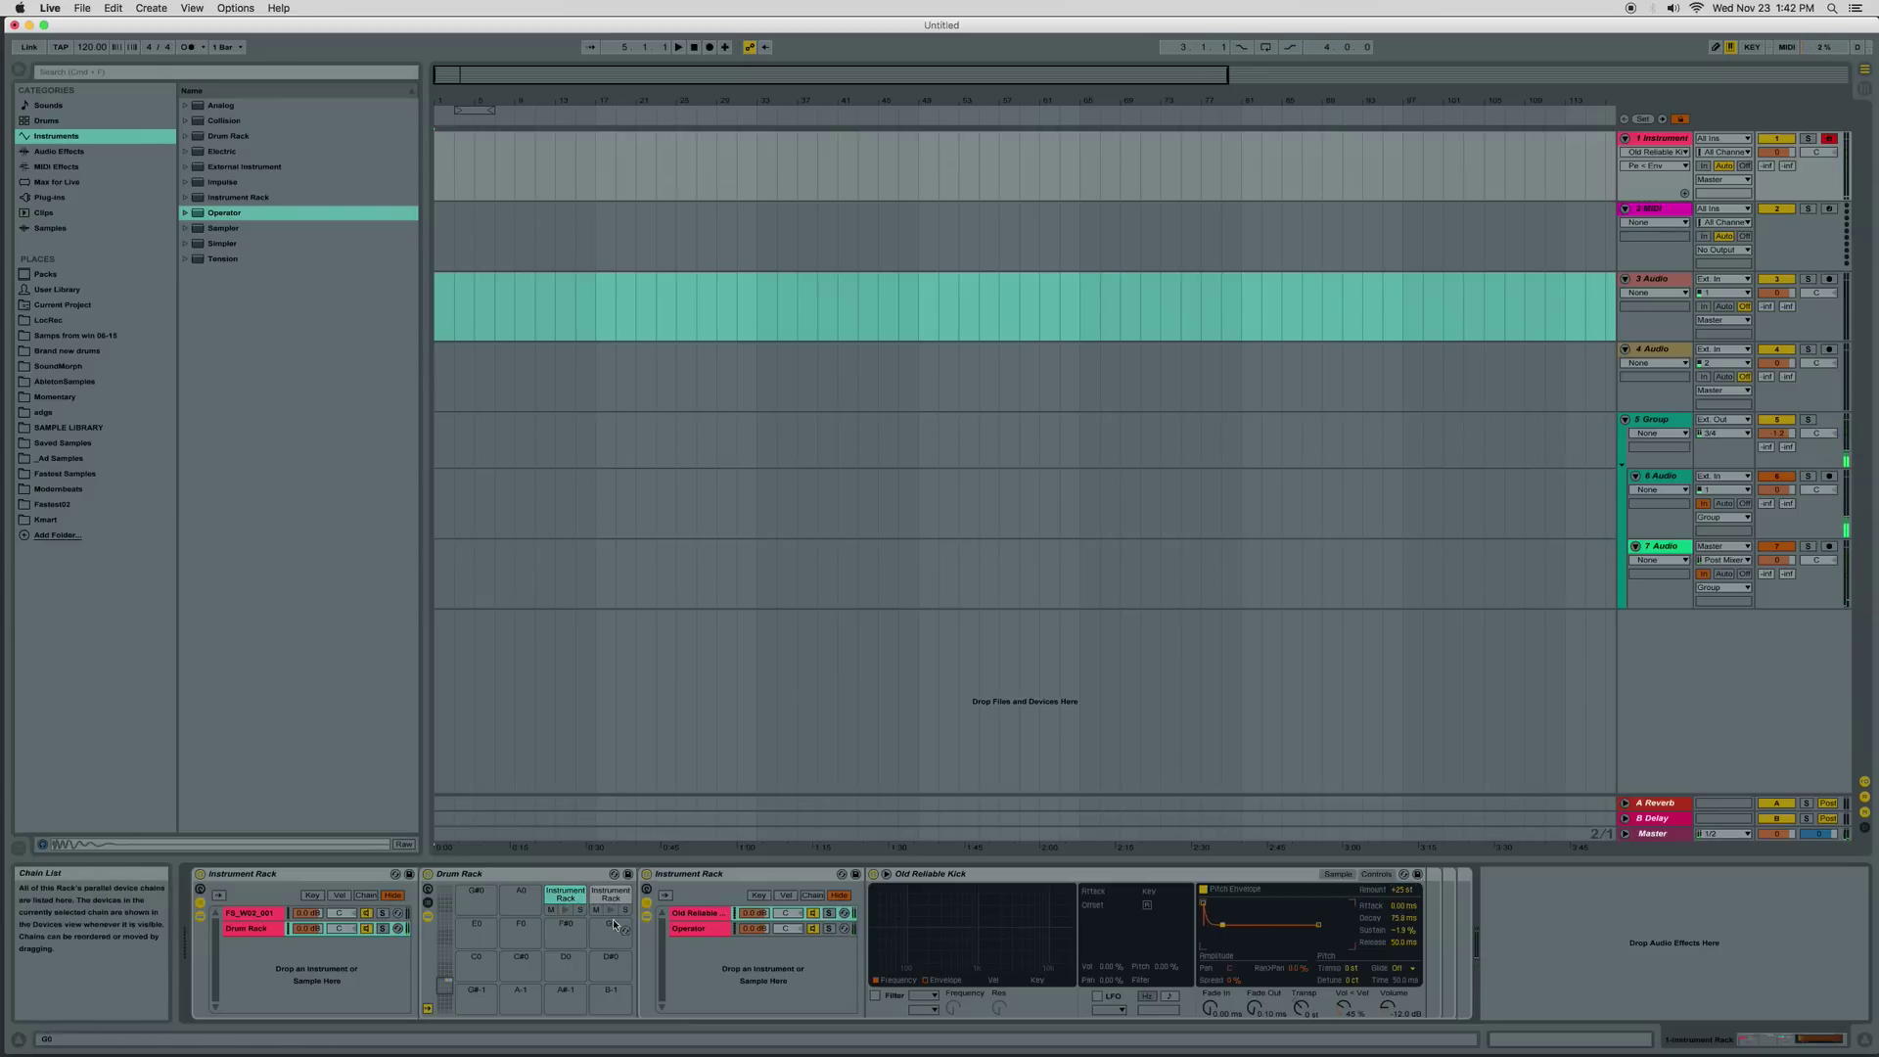
pyautogui.click(564, 912)
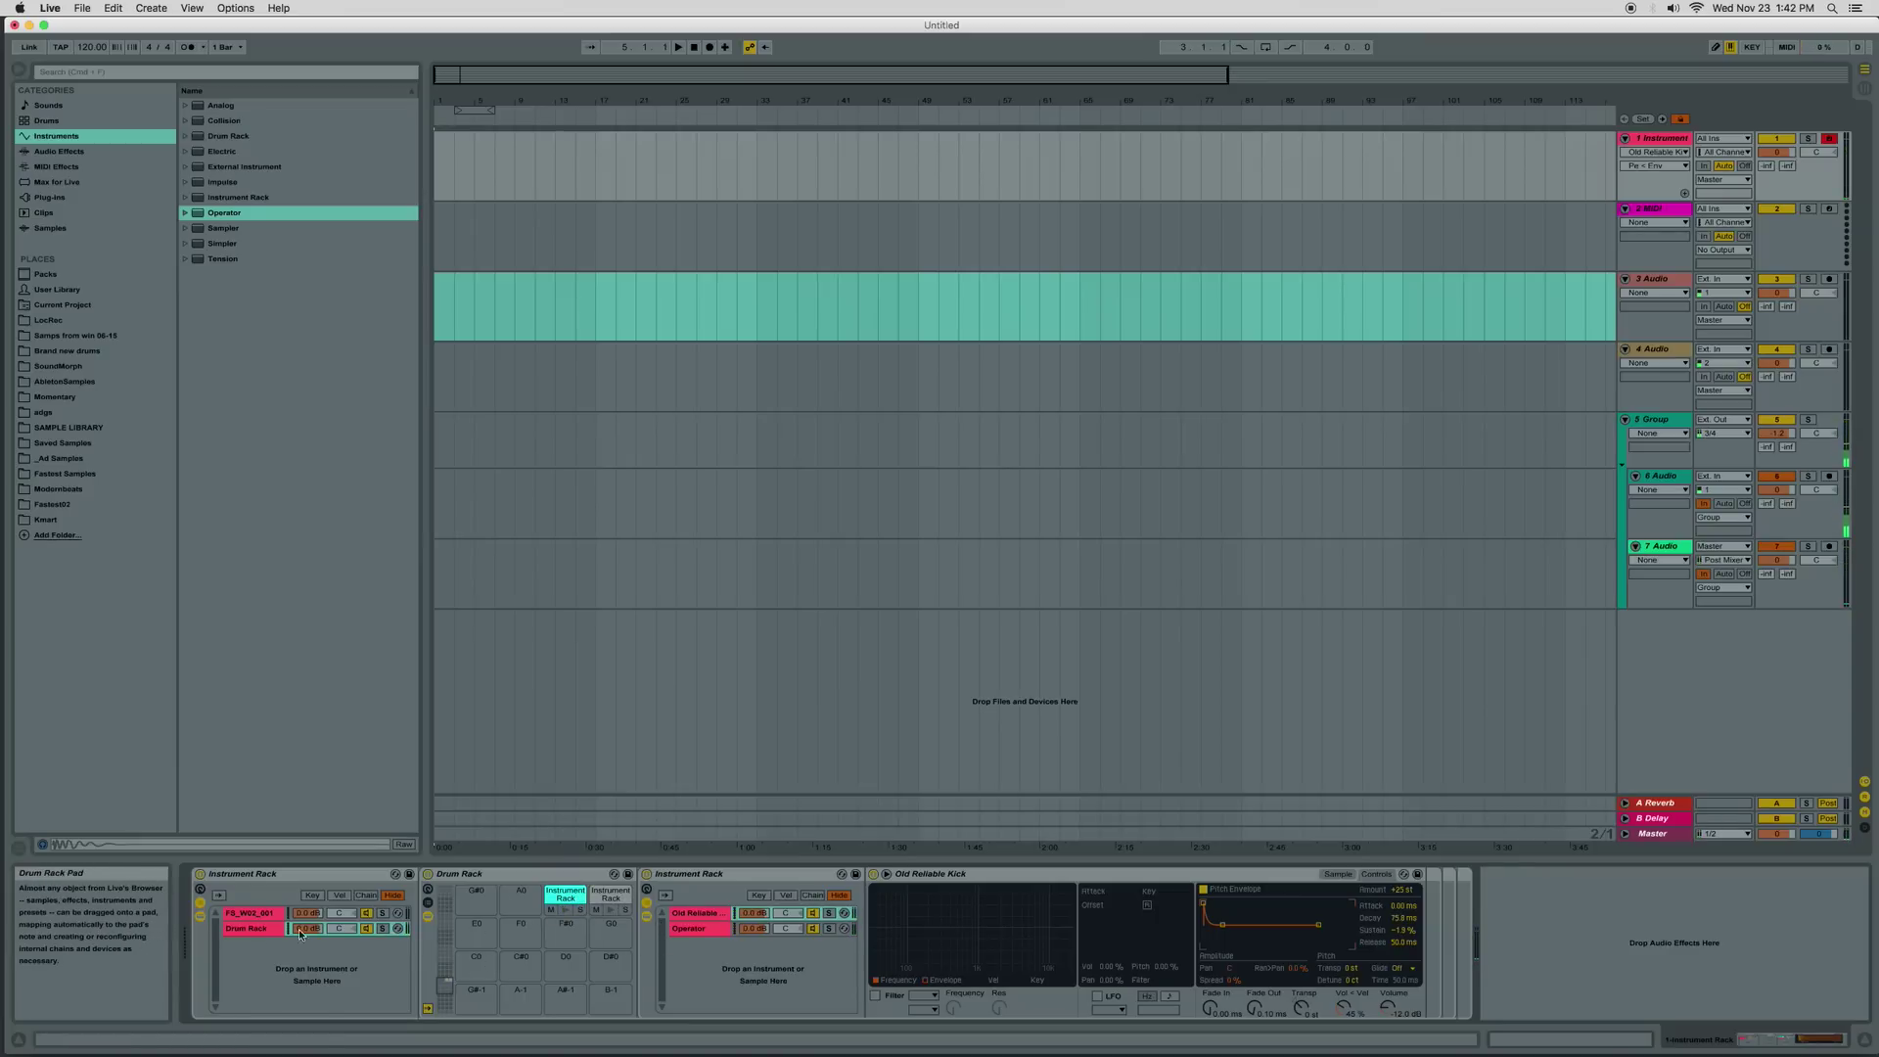
# Set the FS_W02_001 Simpler's warp mode to Texture after trying Tones, and apply the *2 warp scaling to the sample
pyautogui.click(253, 913)
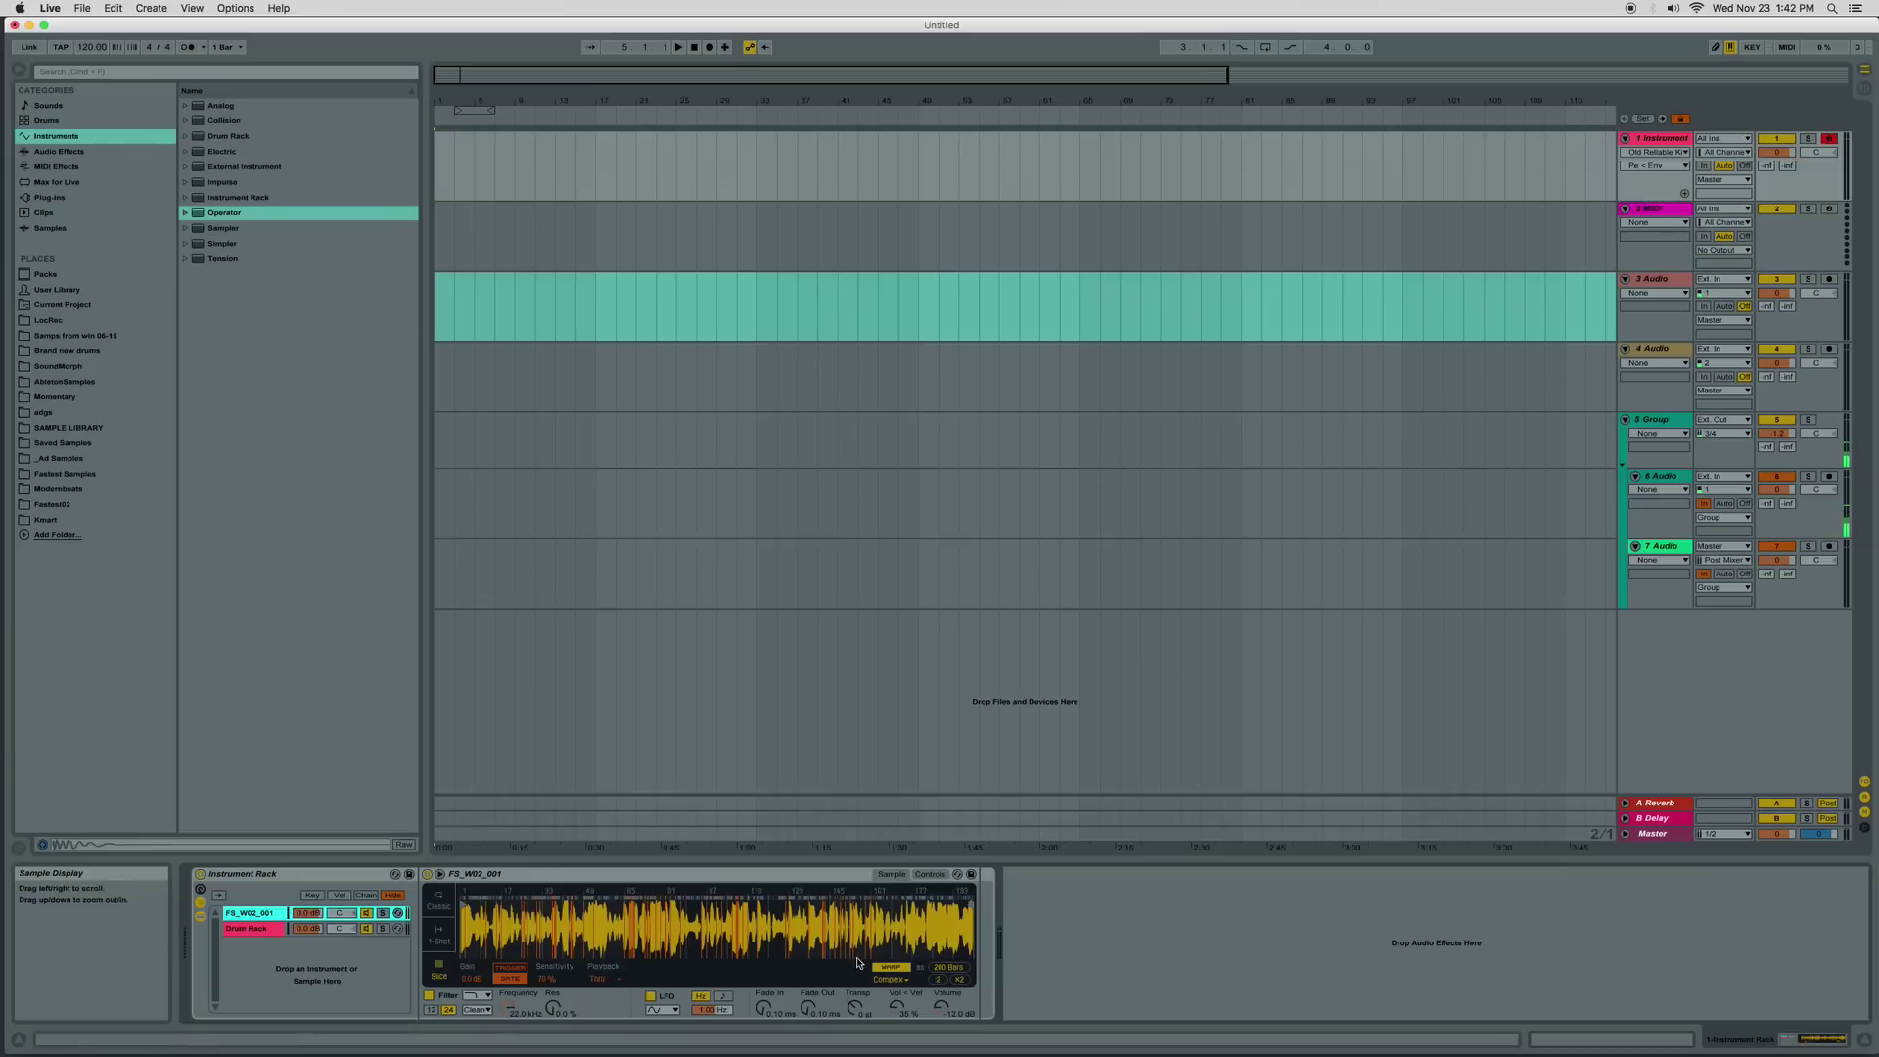
pyautogui.click(891, 979)
pyautogui.click(905, 920)
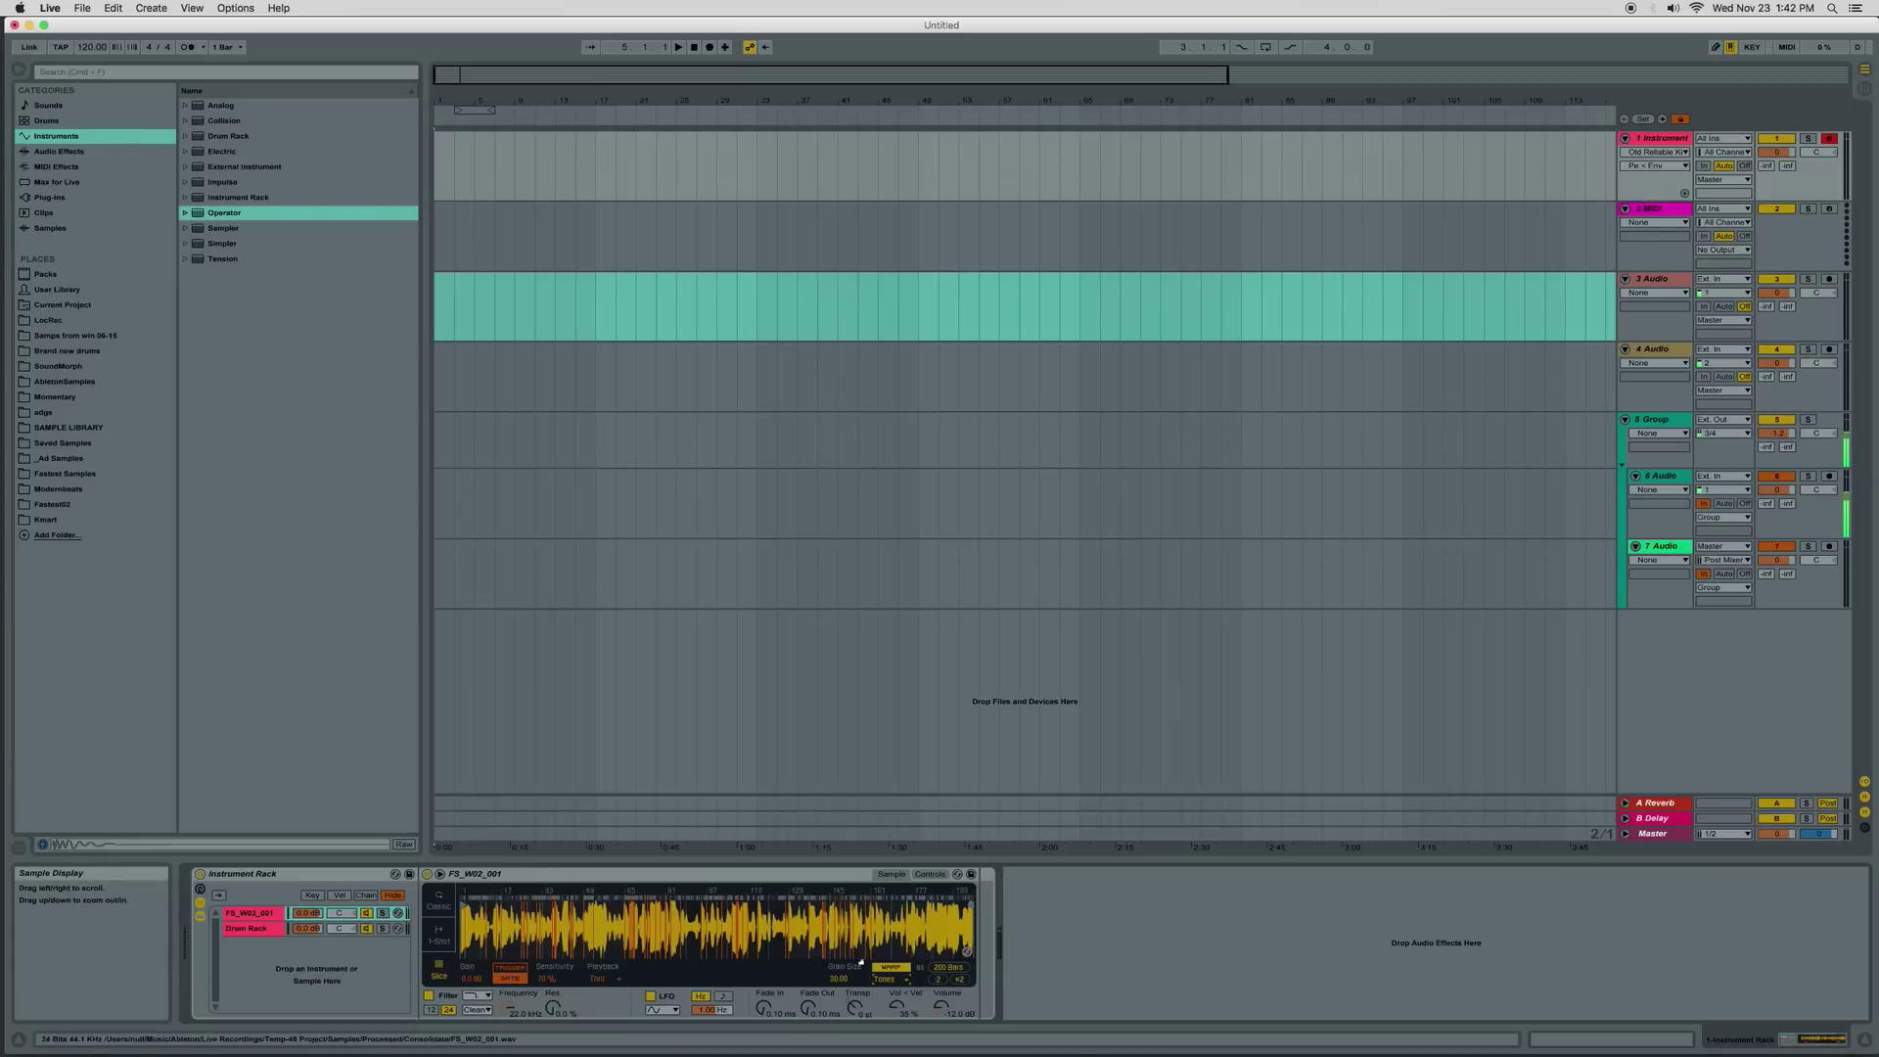
pyautogui.click(891, 979)
pyautogui.click(901, 930)
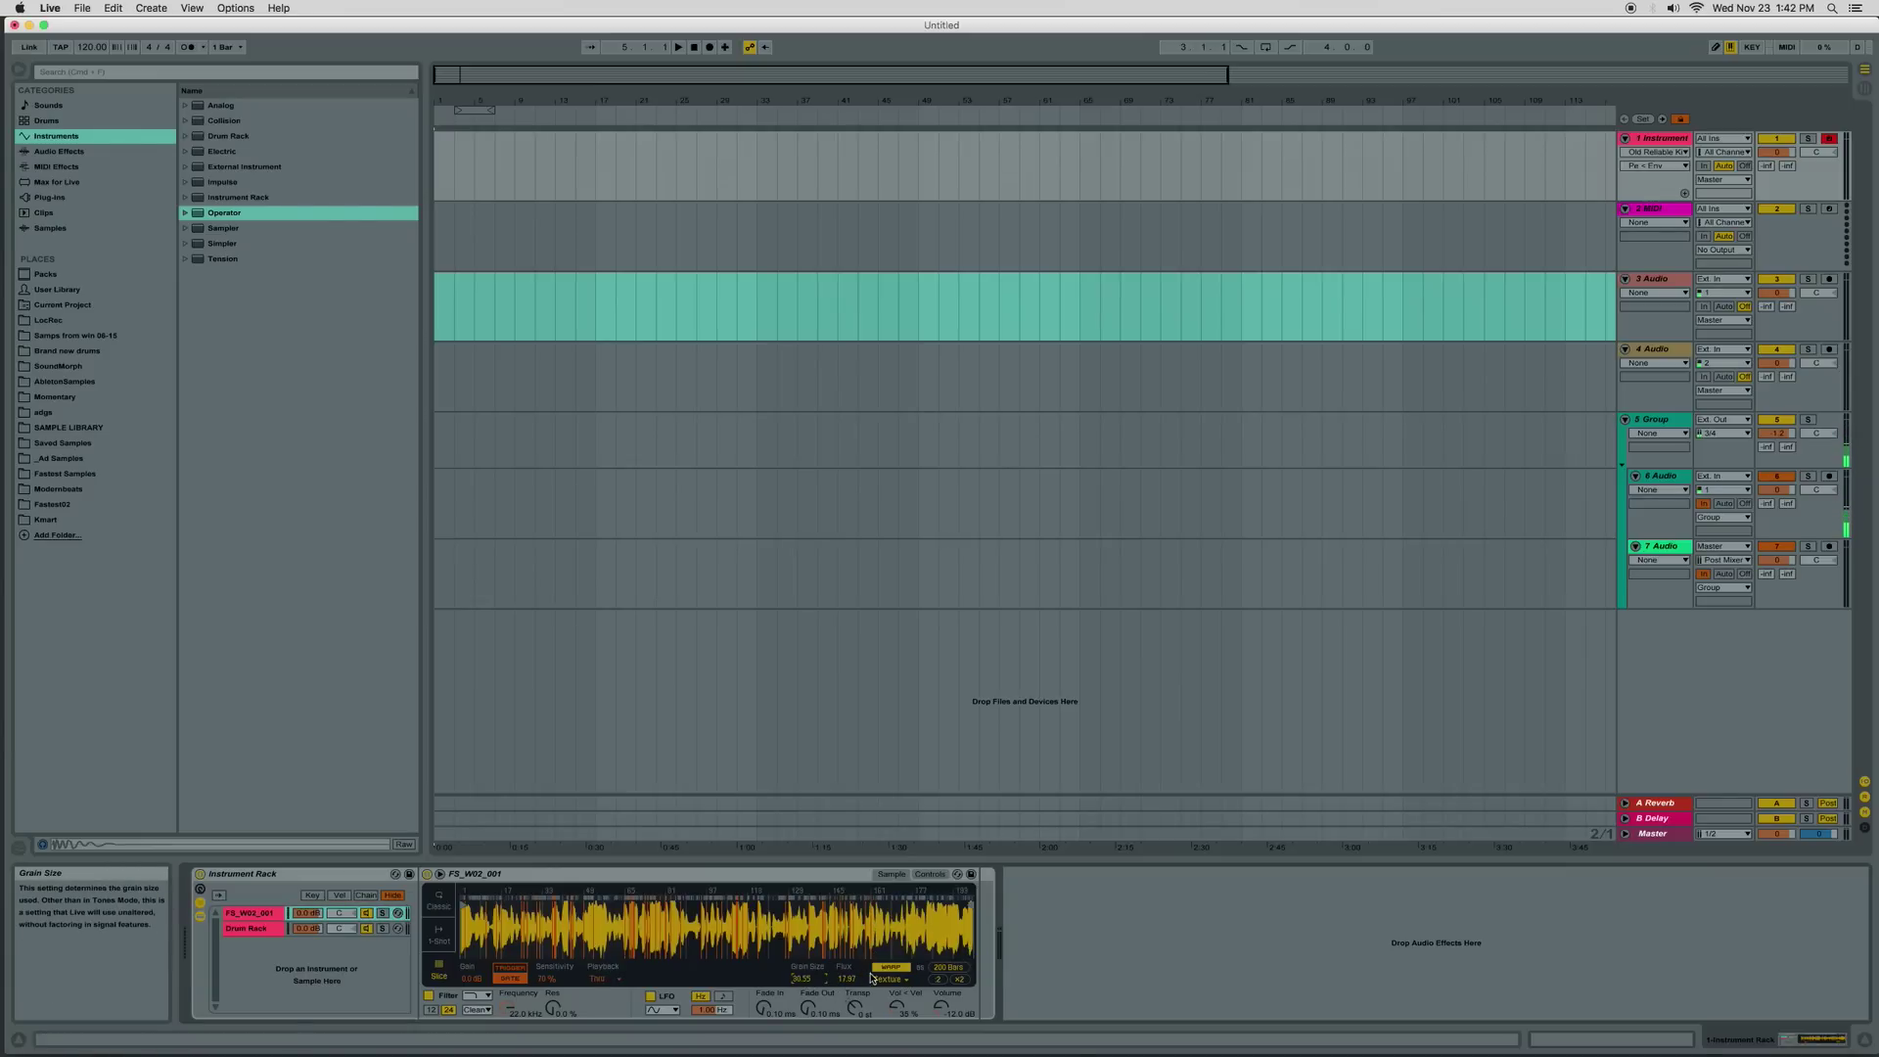
pyautogui.click(959, 979)
pyautogui.click(959, 978)
pyautogui.click(959, 978)
pyautogui.moveTo(517, 956); pyautogui.dragTo(517, 946)
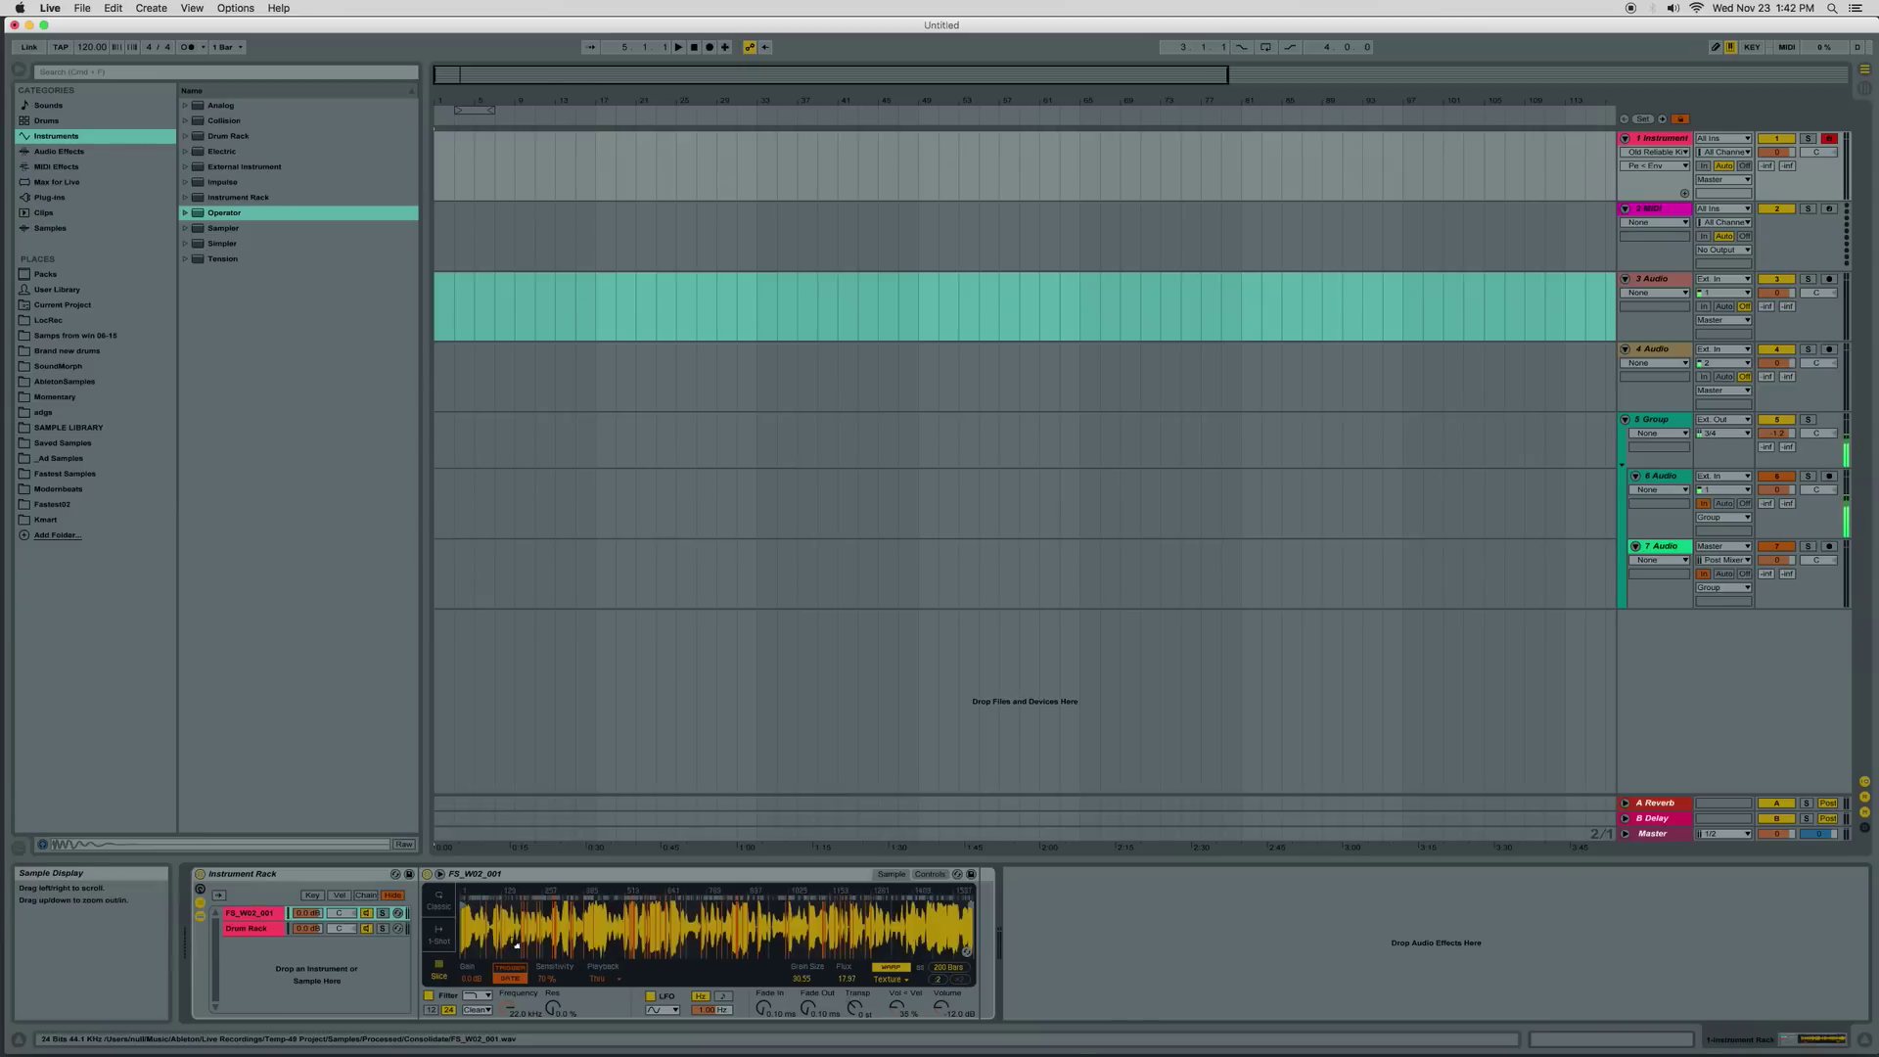
# Create an eight-bar MIDI clip at the start of the first instrument track and extend the arrangement loop to cover it
pyautogui.moveTo(439, 302); pyautogui.dragTo(577, 315)
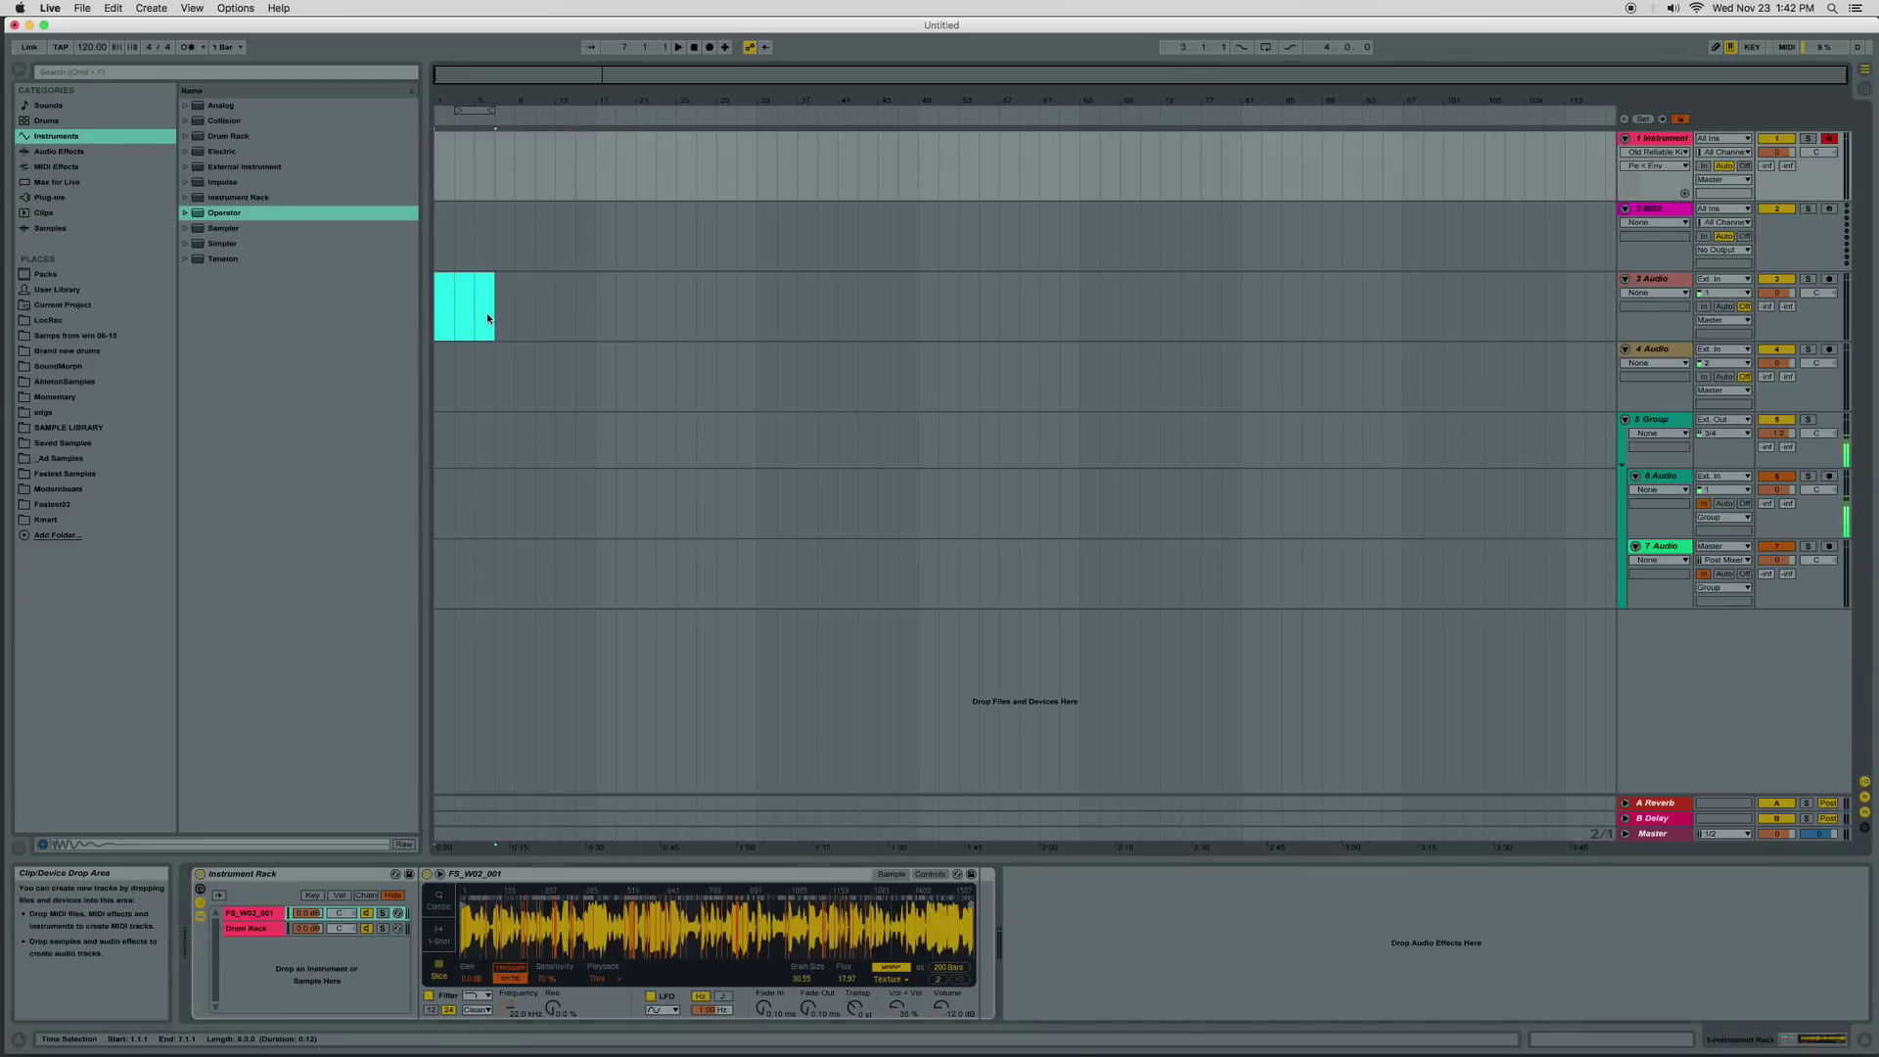
pyautogui.click(506, 337)
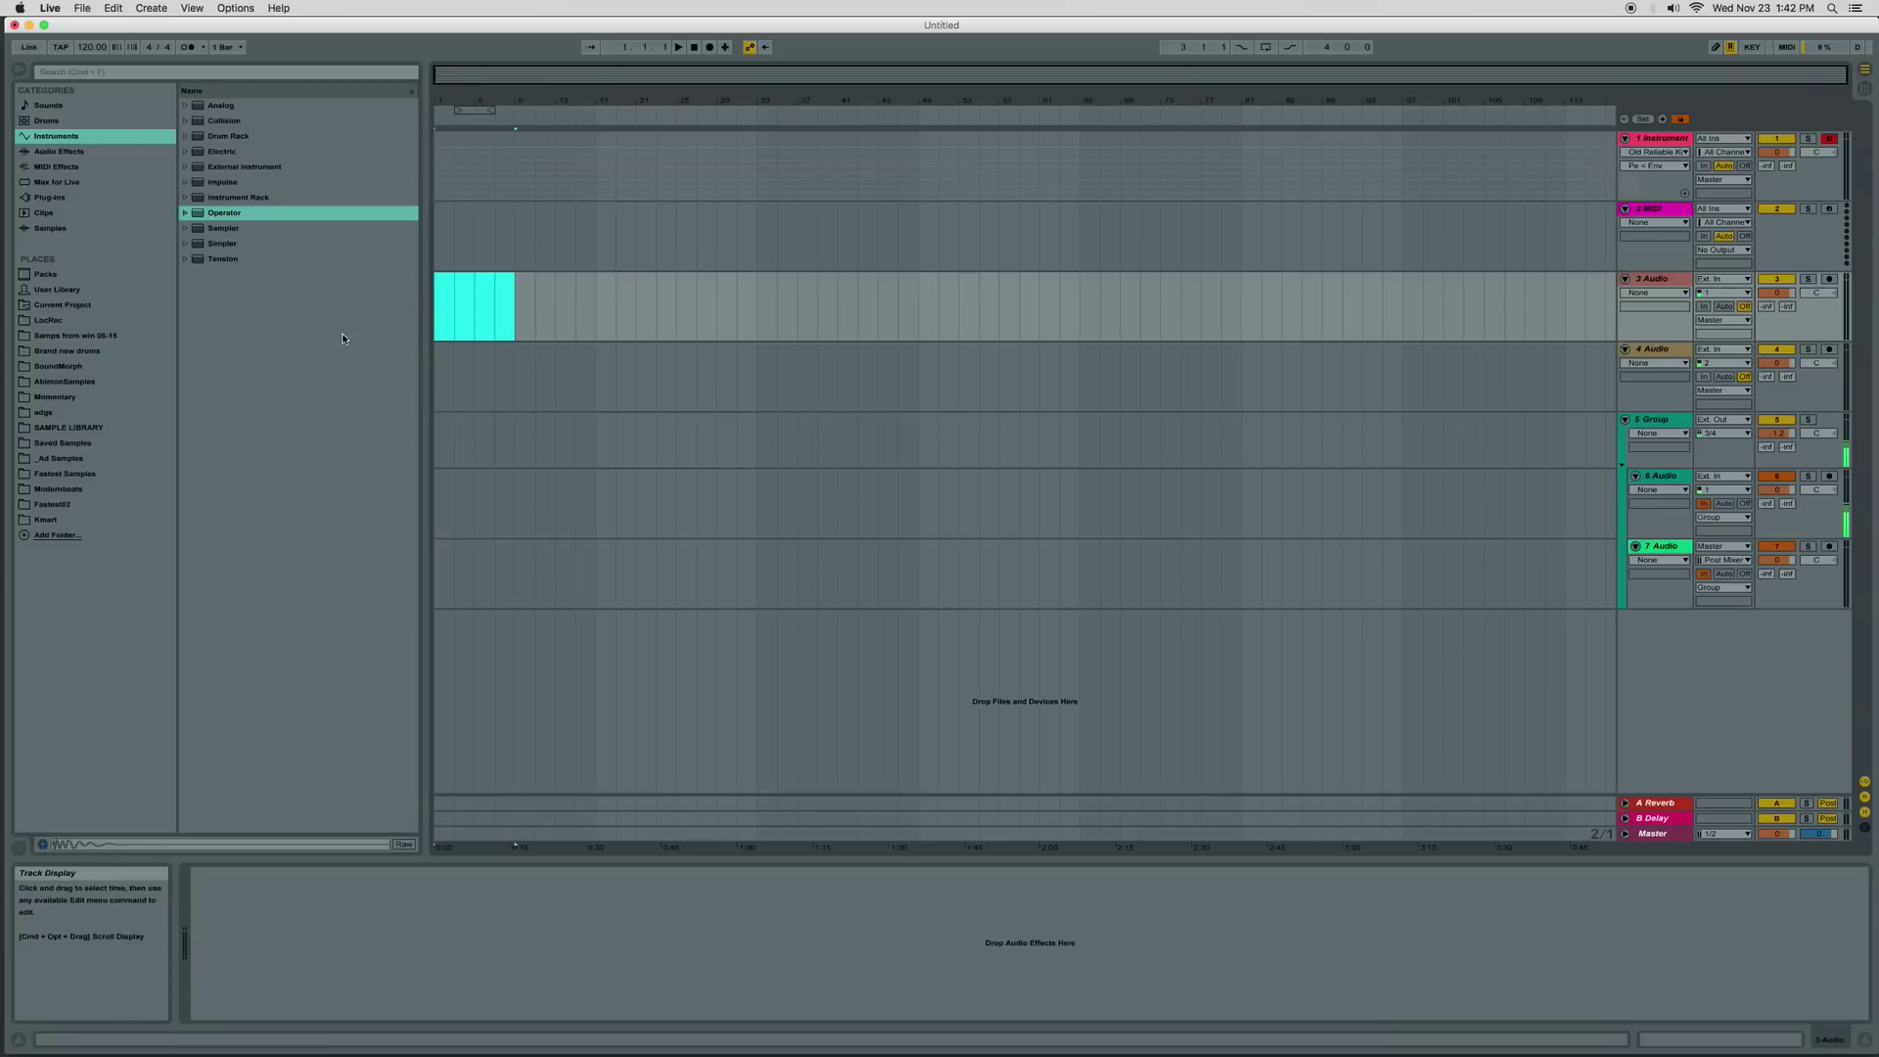
pyautogui.click(454, 318)
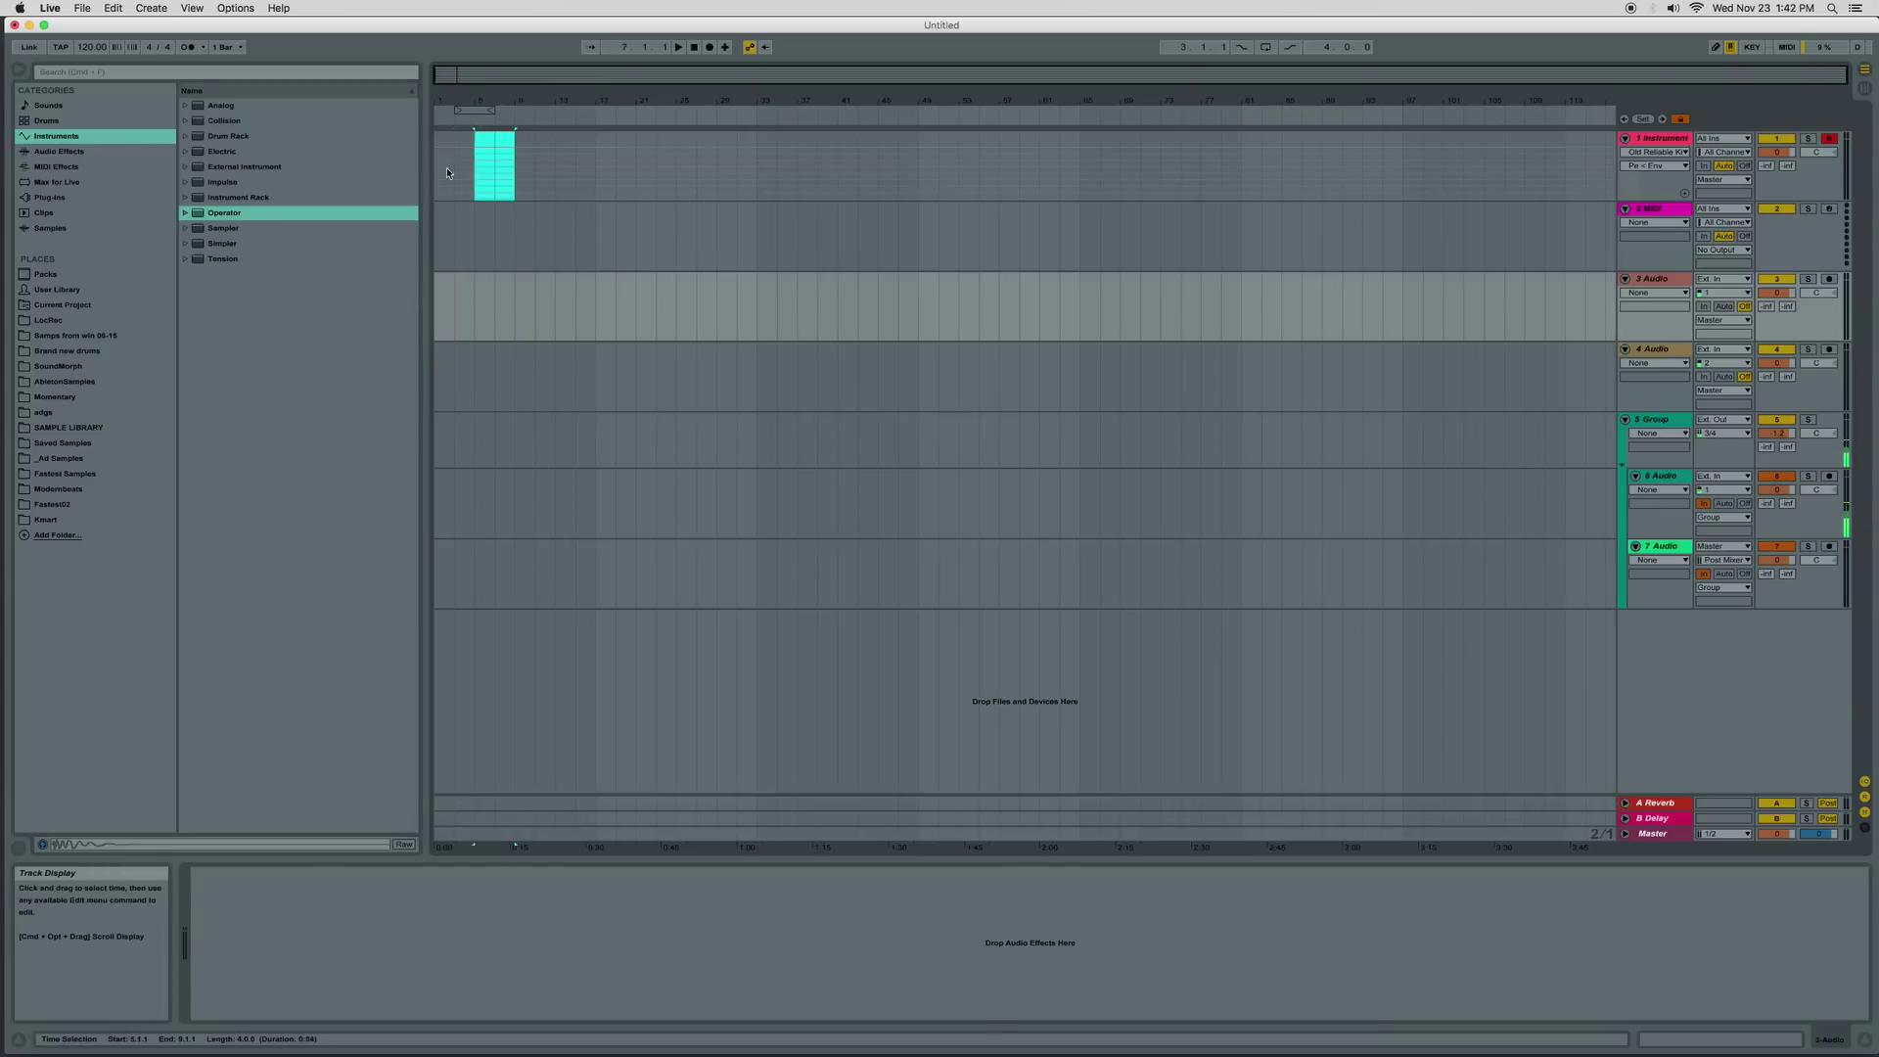
pyautogui.moveTo(447, 172); pyautogui.dragTo(435, 170)
pyautogui.press('super+shift+m')
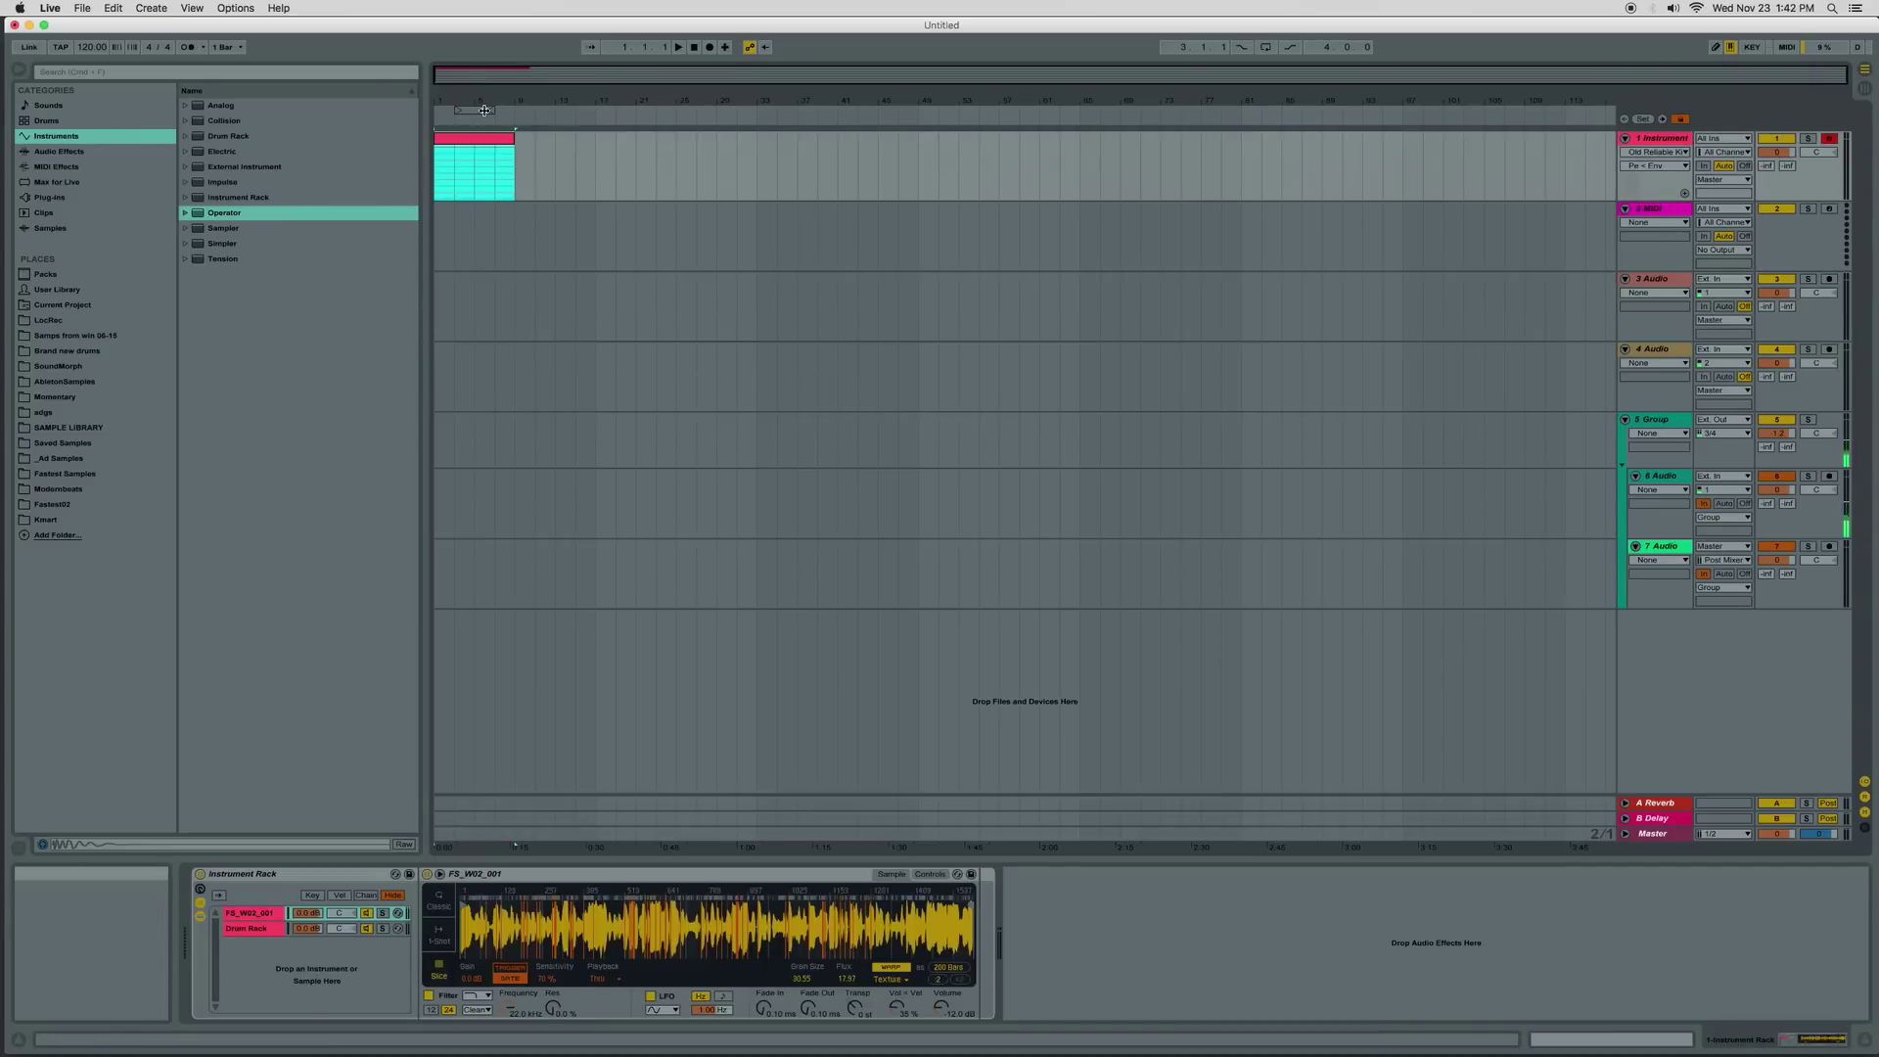
pyautogui.moveTo(484, 111)
pyautogui.mouseDown()
pyautogui.moveTo(464, 110)
pyautogui.moveTo(514, 111)
pyautogui.mouseUp()
# With note folding off, shorten the new clip's loop to two bars and place an eighth-note A#0 kick at 1.1.1
pyautogui.doubleClick(494, 177)
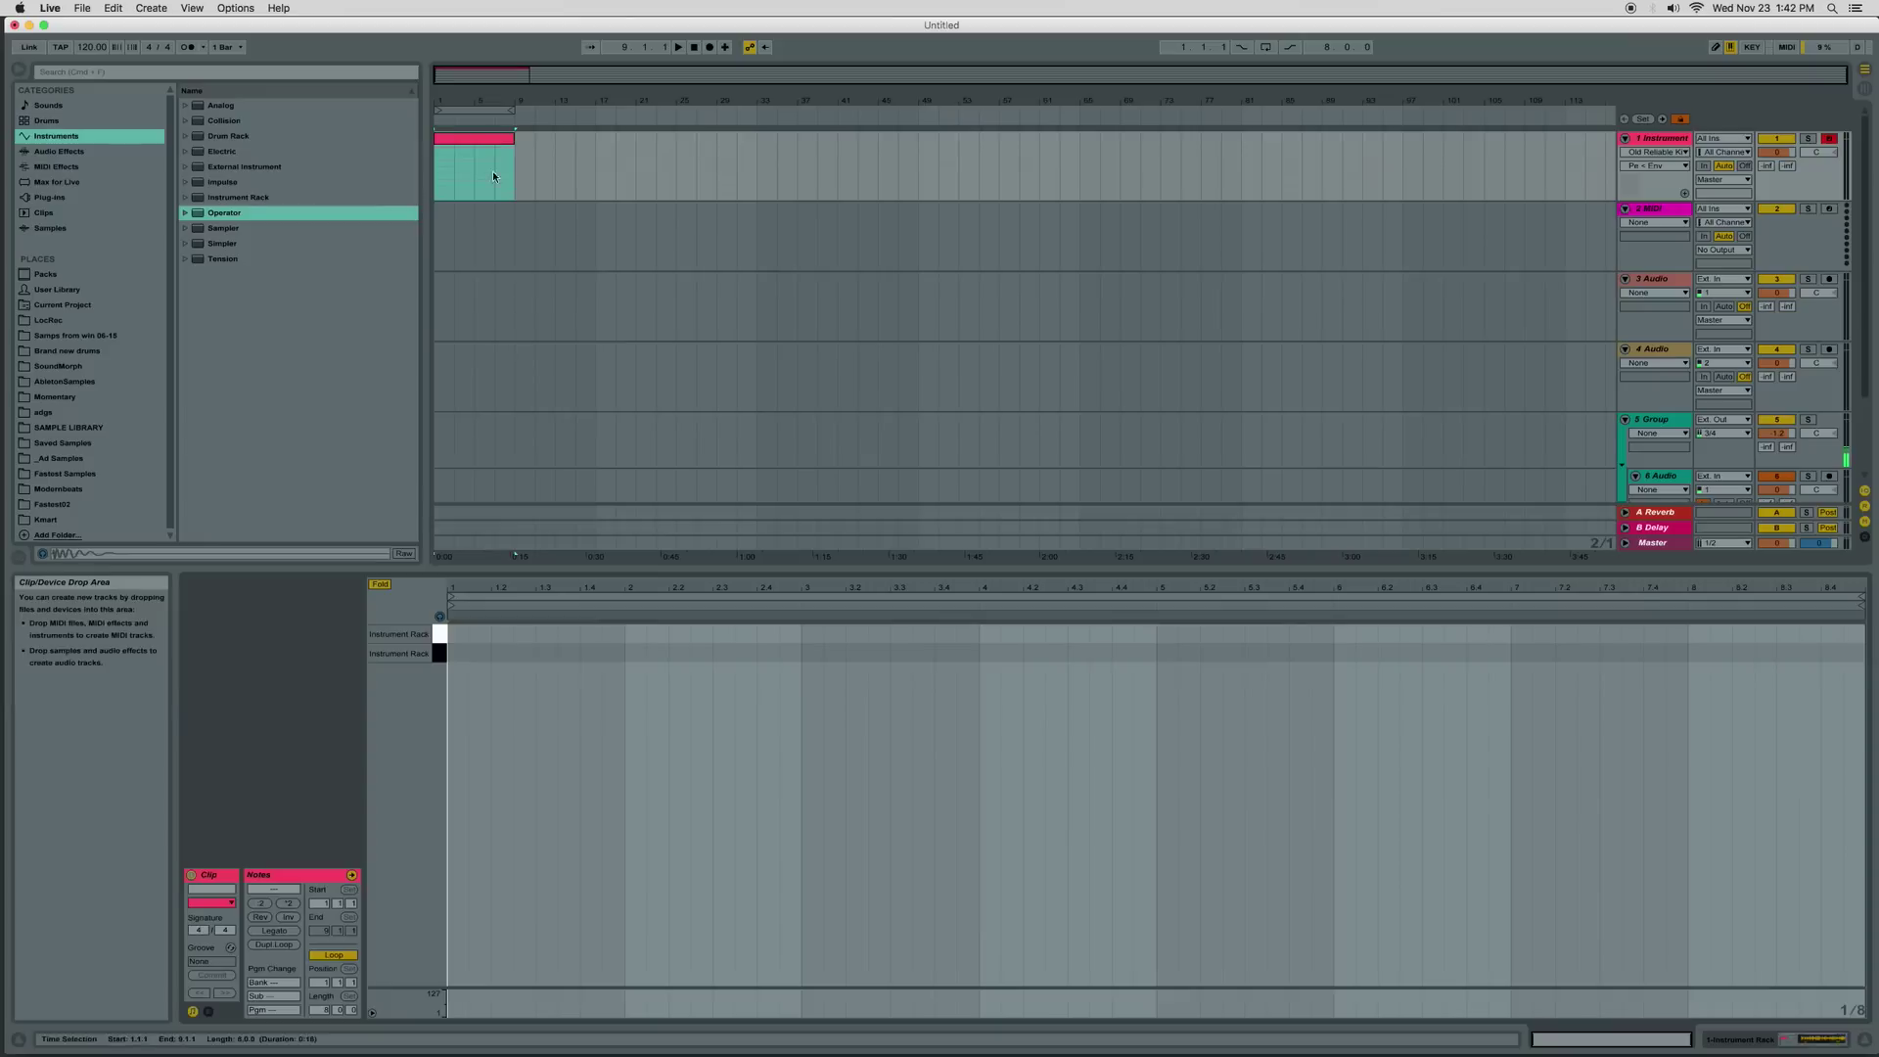
pyautogui.click(380, 584)
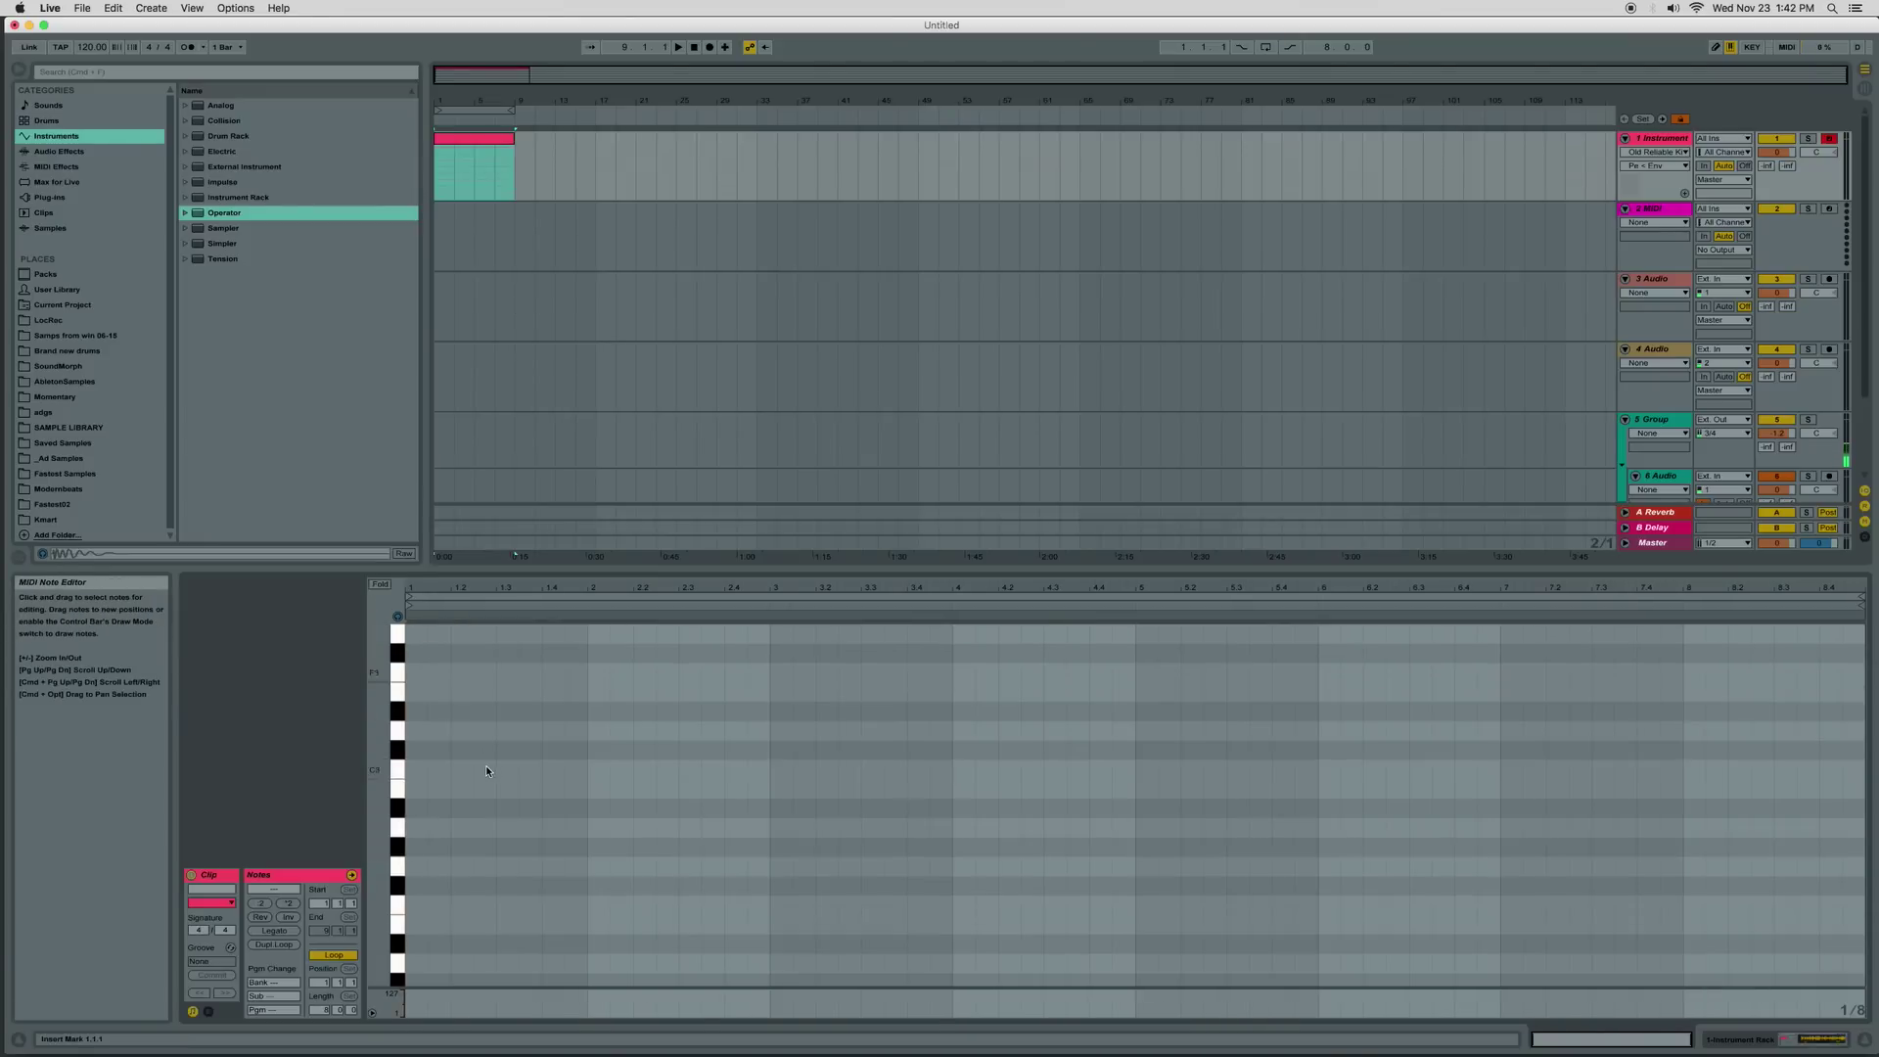
pyautogui.scroll(-3, 484, 766)
pyautogui.scroll(4, 484, 765)
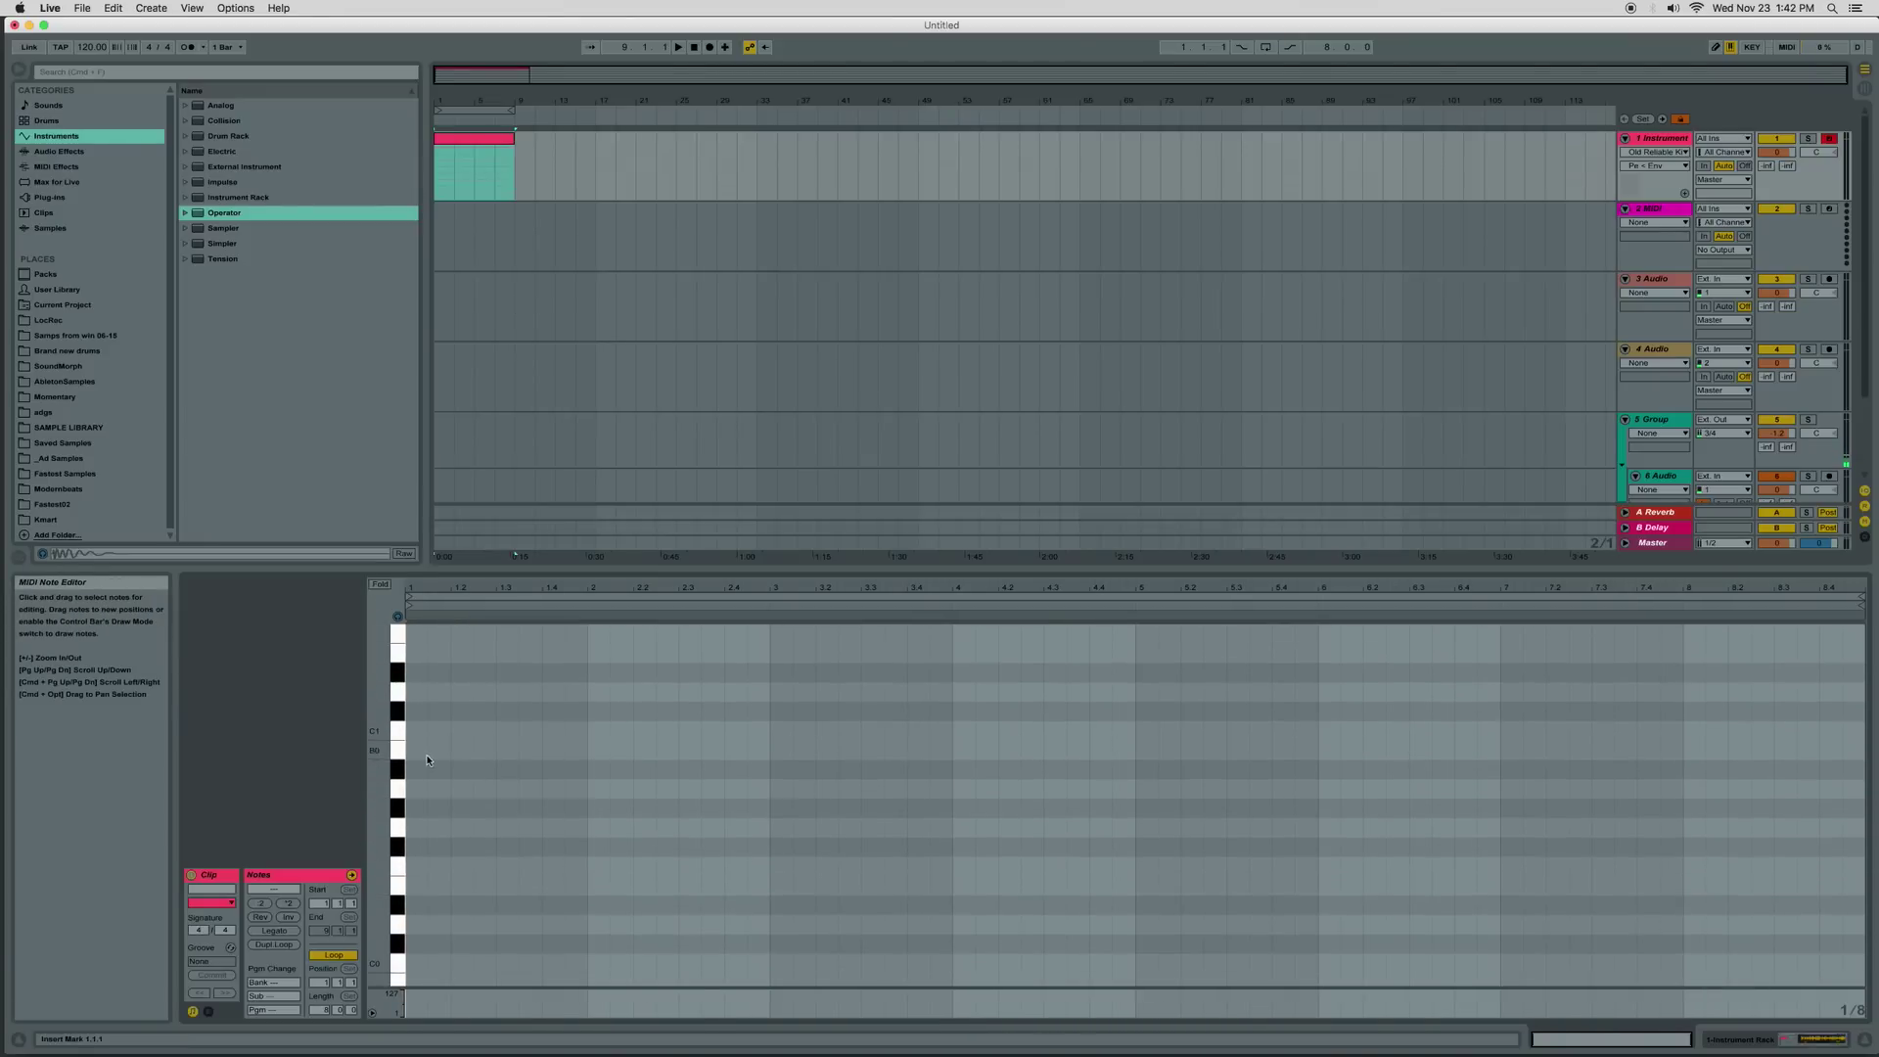
pyautogui.doubleClick(415, 770)
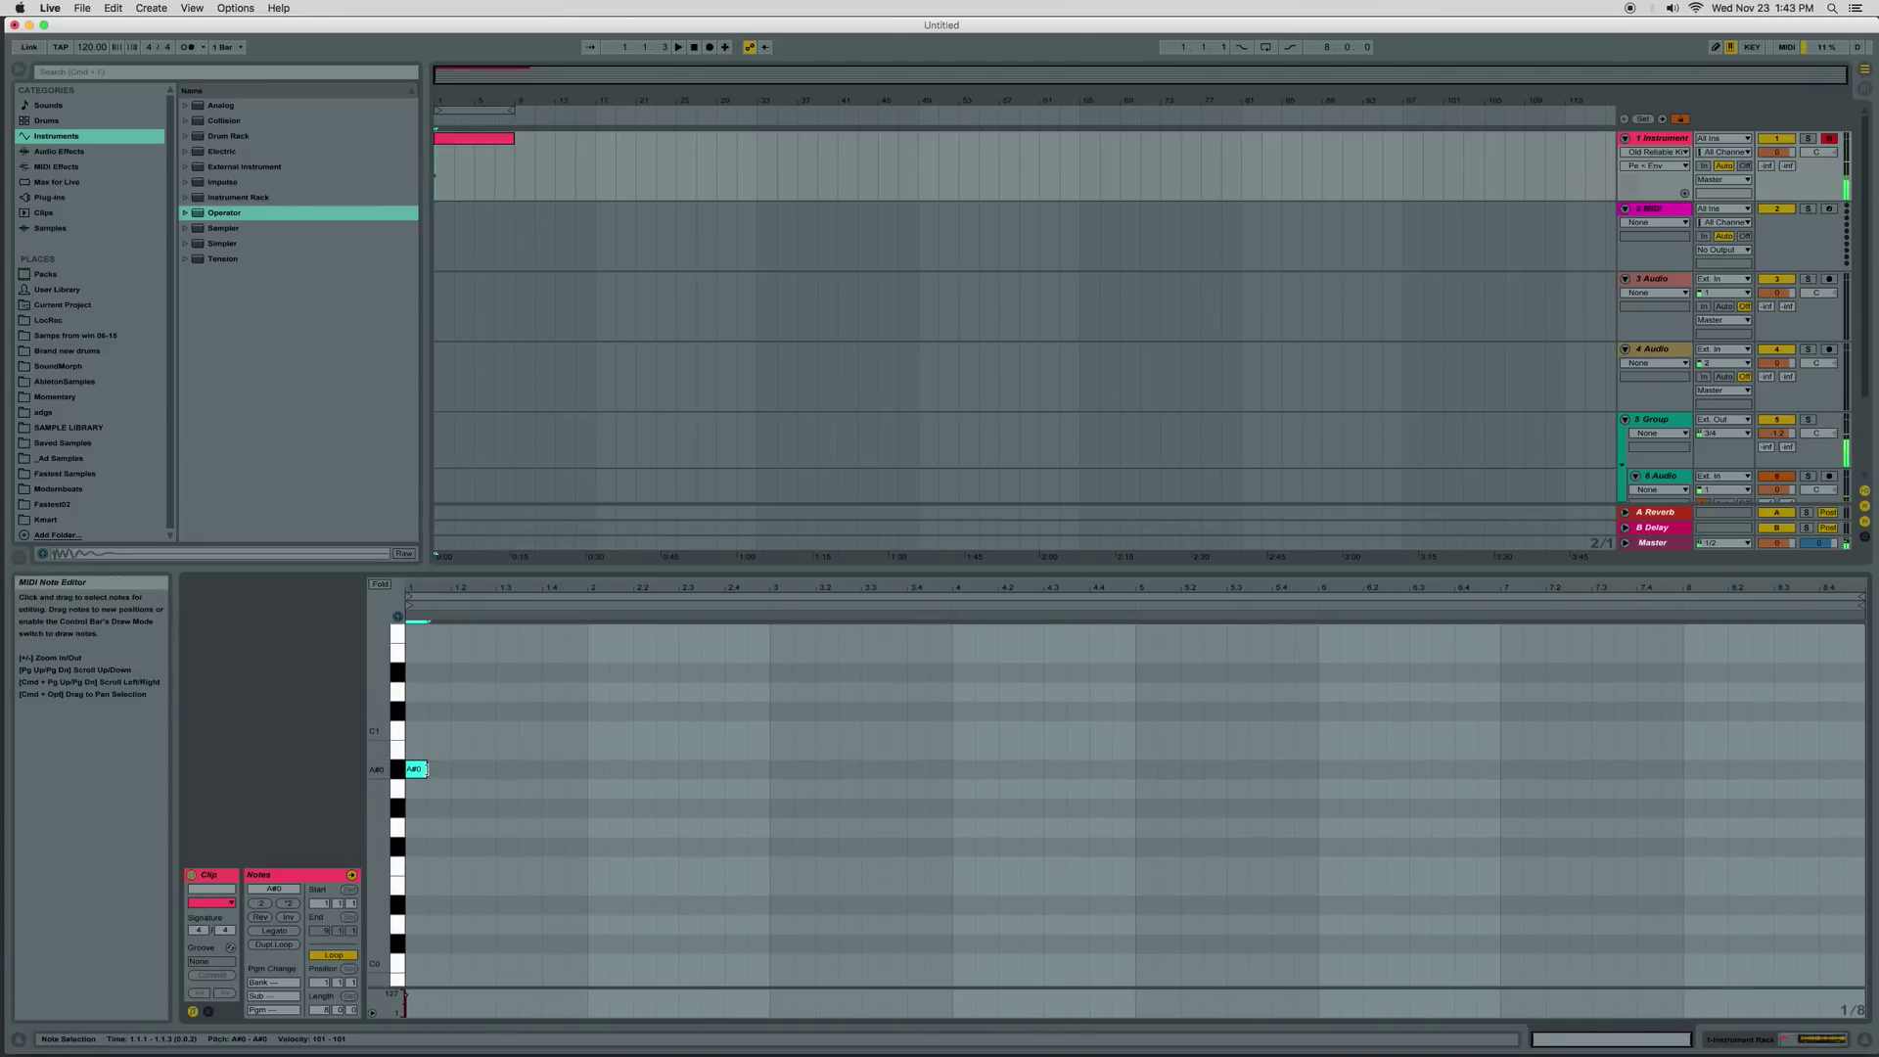
pyautogui.moveTo(427, 769); pyautogui.dragTo(452, 763)
pyautogui.moveTo(1862, 603)
pyautogui.mouseDown()
pyautogui.moveTo(587, 651)
pyautogui.moveTo(839, 646)
pyautogui.moveTo(747, 641)
pyautogui.moveTo(770, 626)
pyautogui.moveTo(692, 670)
pyautogui.moveTo(1573, 640)
pyautogui.moveTo(1542, 636)
pyautogui.mouseUp()
pyautogui.moveTo(510, 768); pyautogui.dragTo(493, 768)
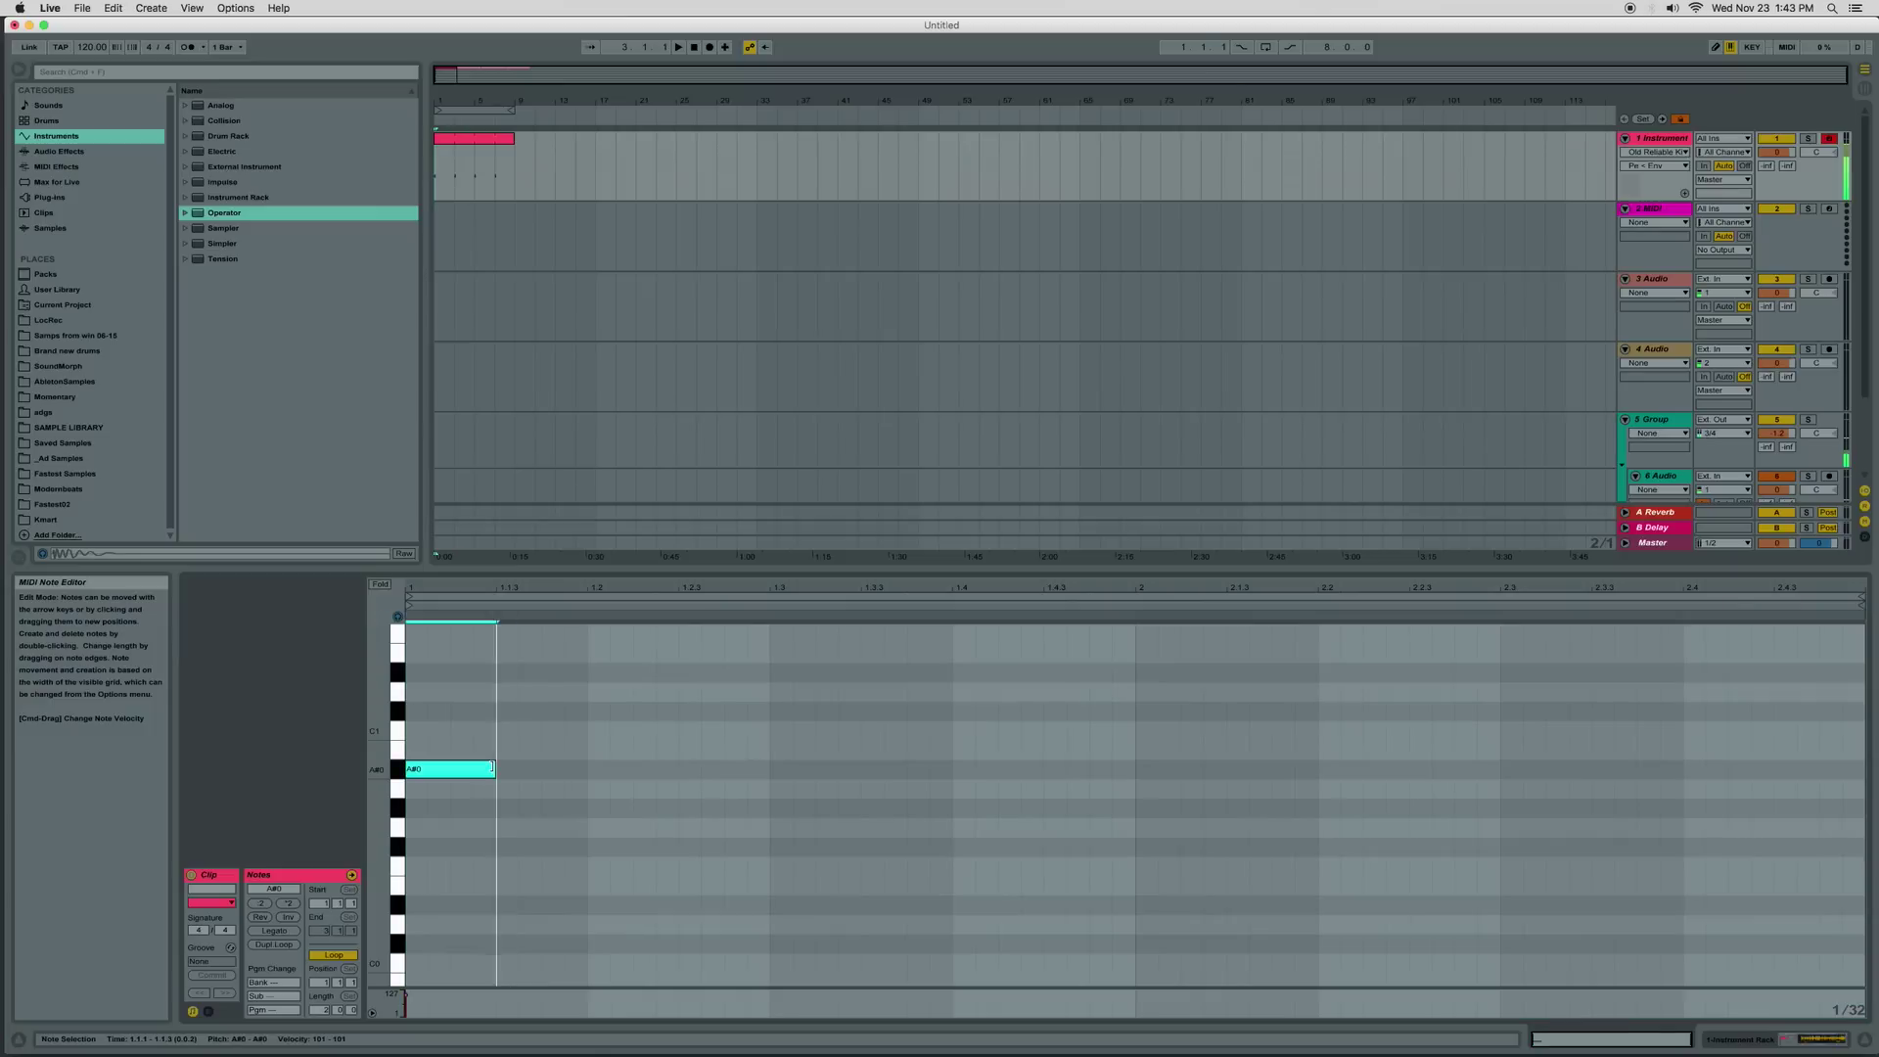
# Add an eighth-note B0 clap at 1.3 and an A#0 kick at 2.1, and shorten the first kick to a sixteenth
pyautogui.doubleClick(780, 750)
pyautogui.moveTo(792, 750); pyautogui.dragTo(861, 750)
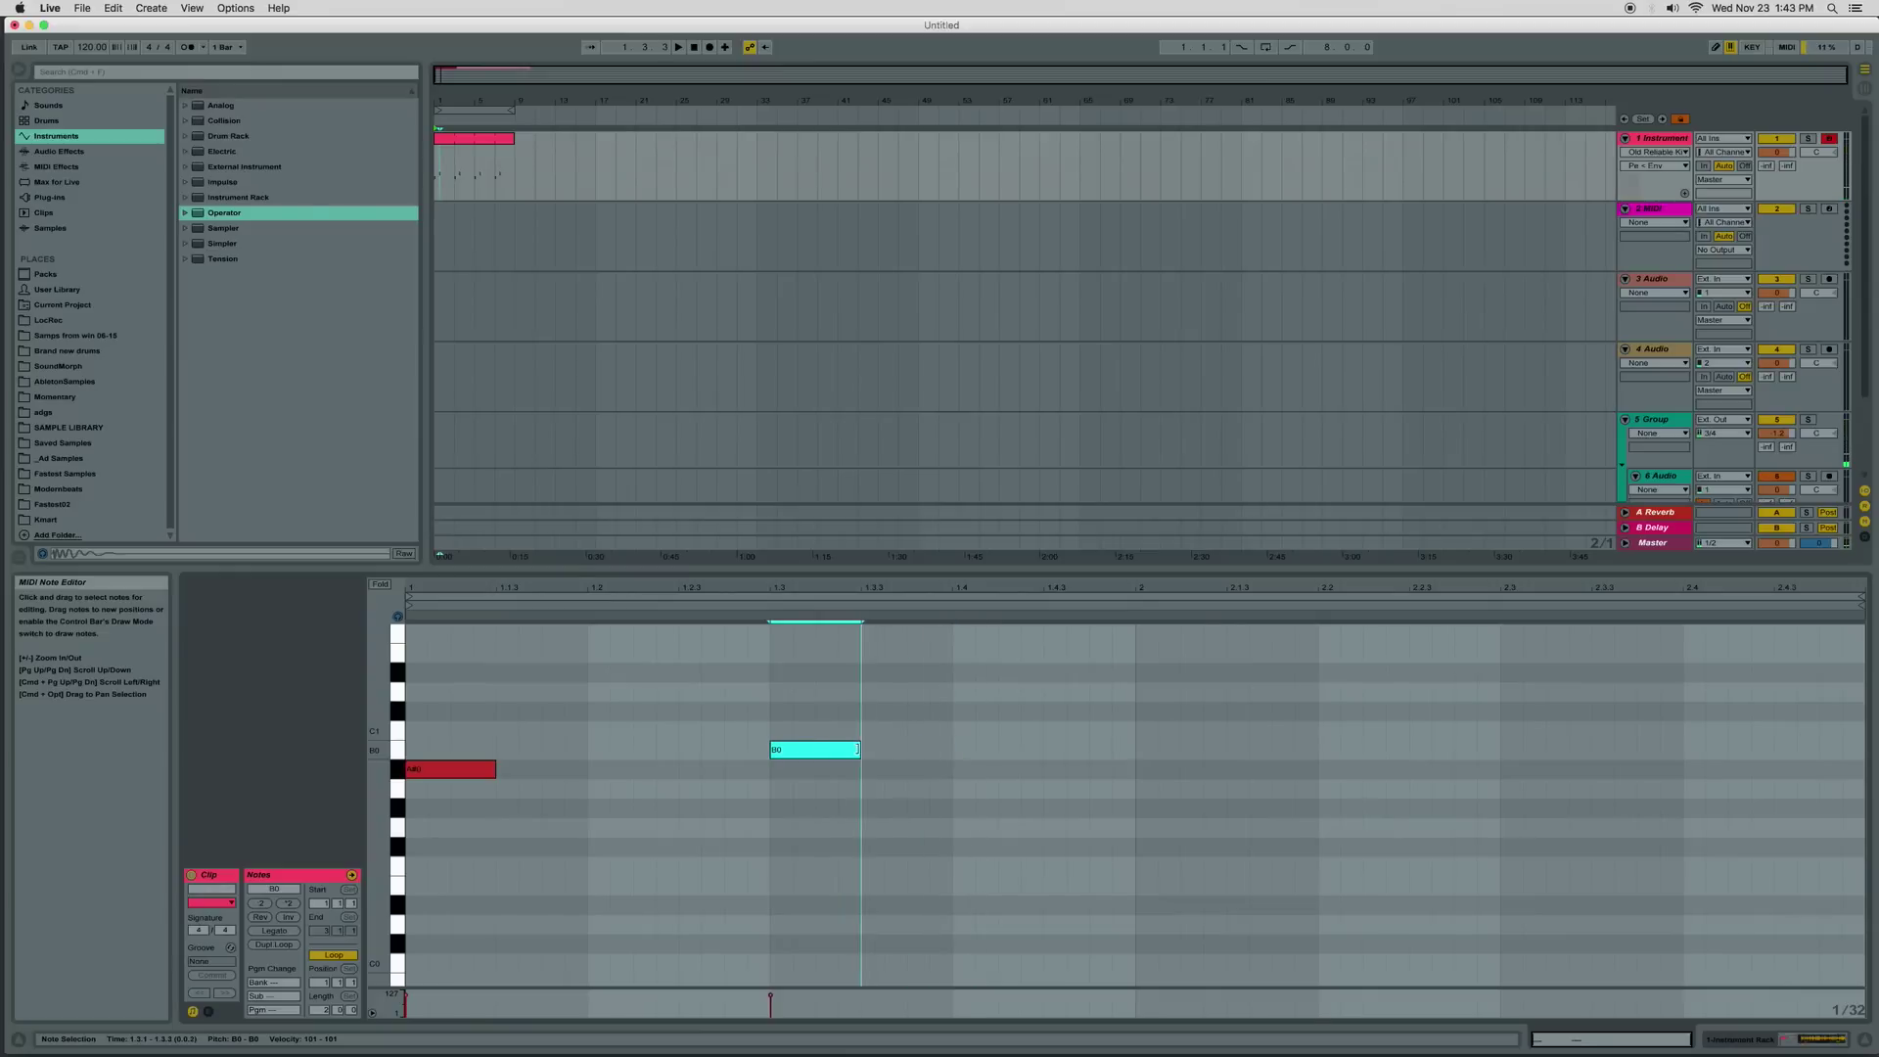
pyautogui.doubleClick(1147, 770)
pyautogui.moveTo(1192, 770); pyautogui.dragTo(1203, 770)
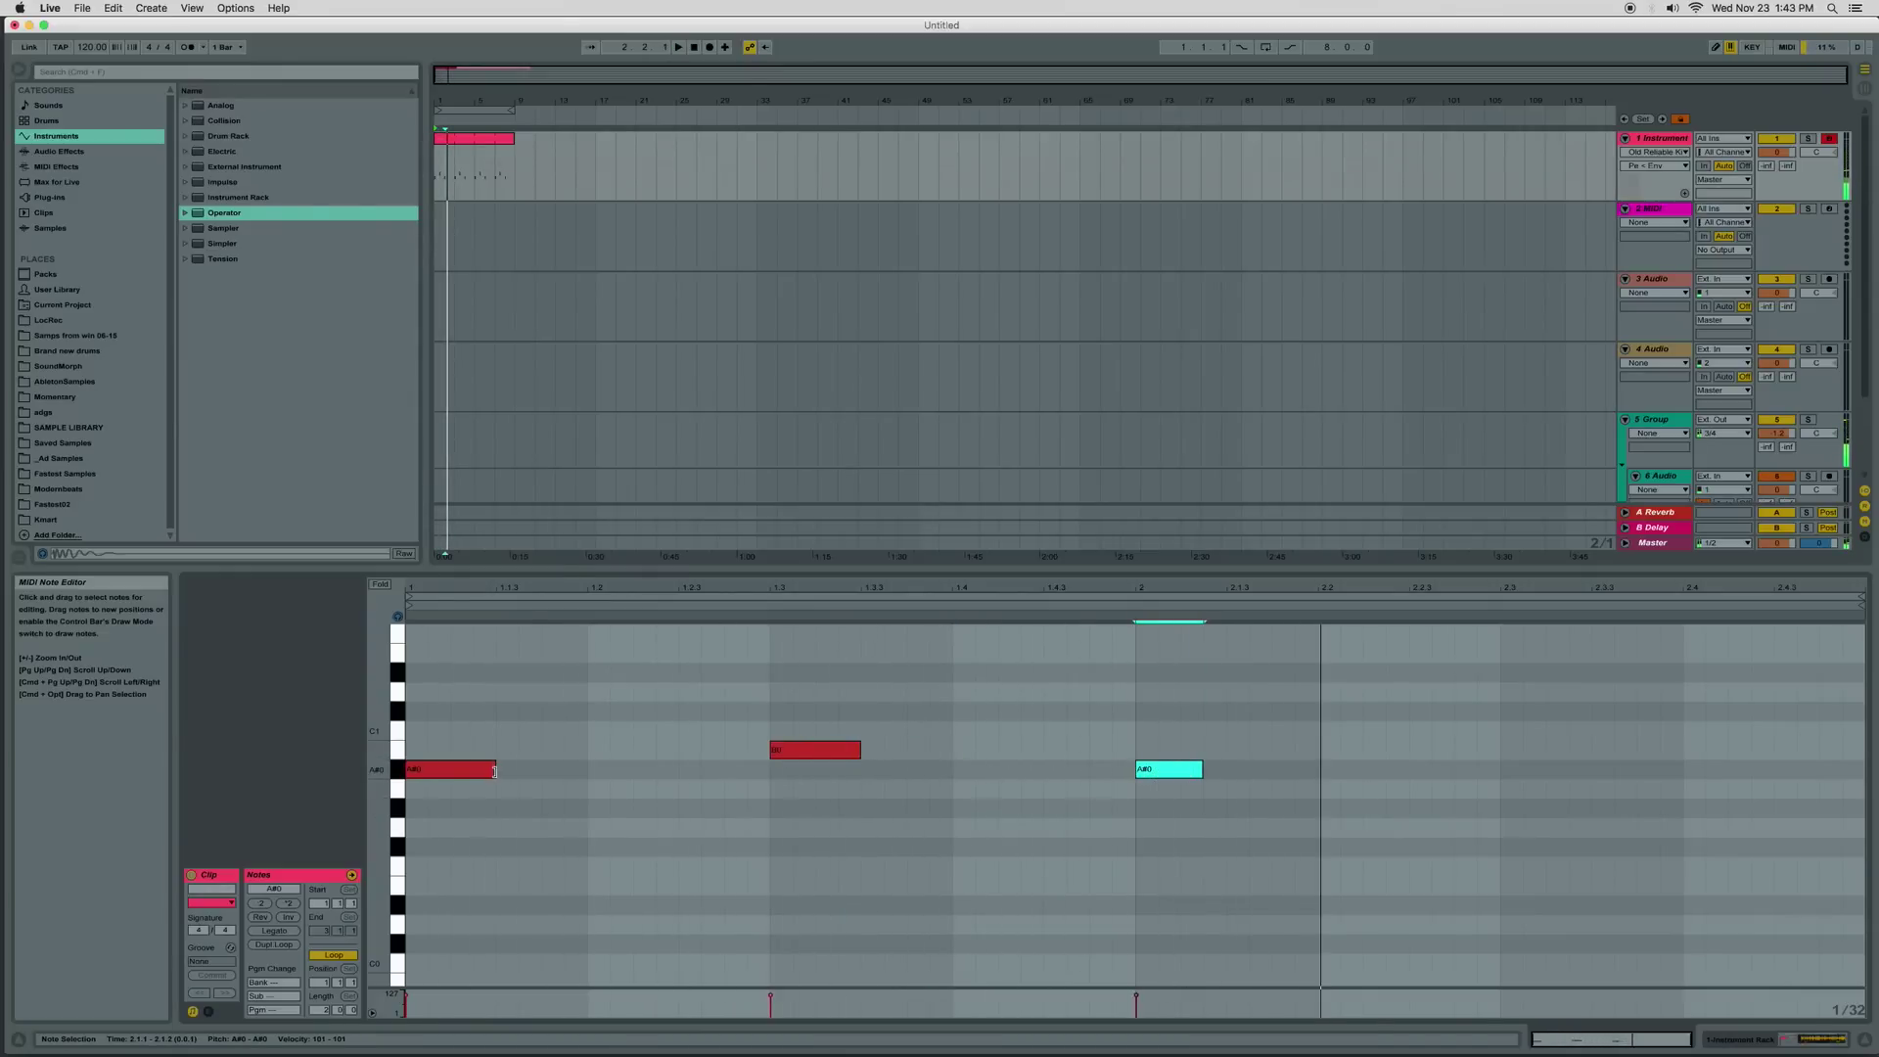
pyautogui.moveTo(495, 770); pyautogui.dragTo(450, 770)
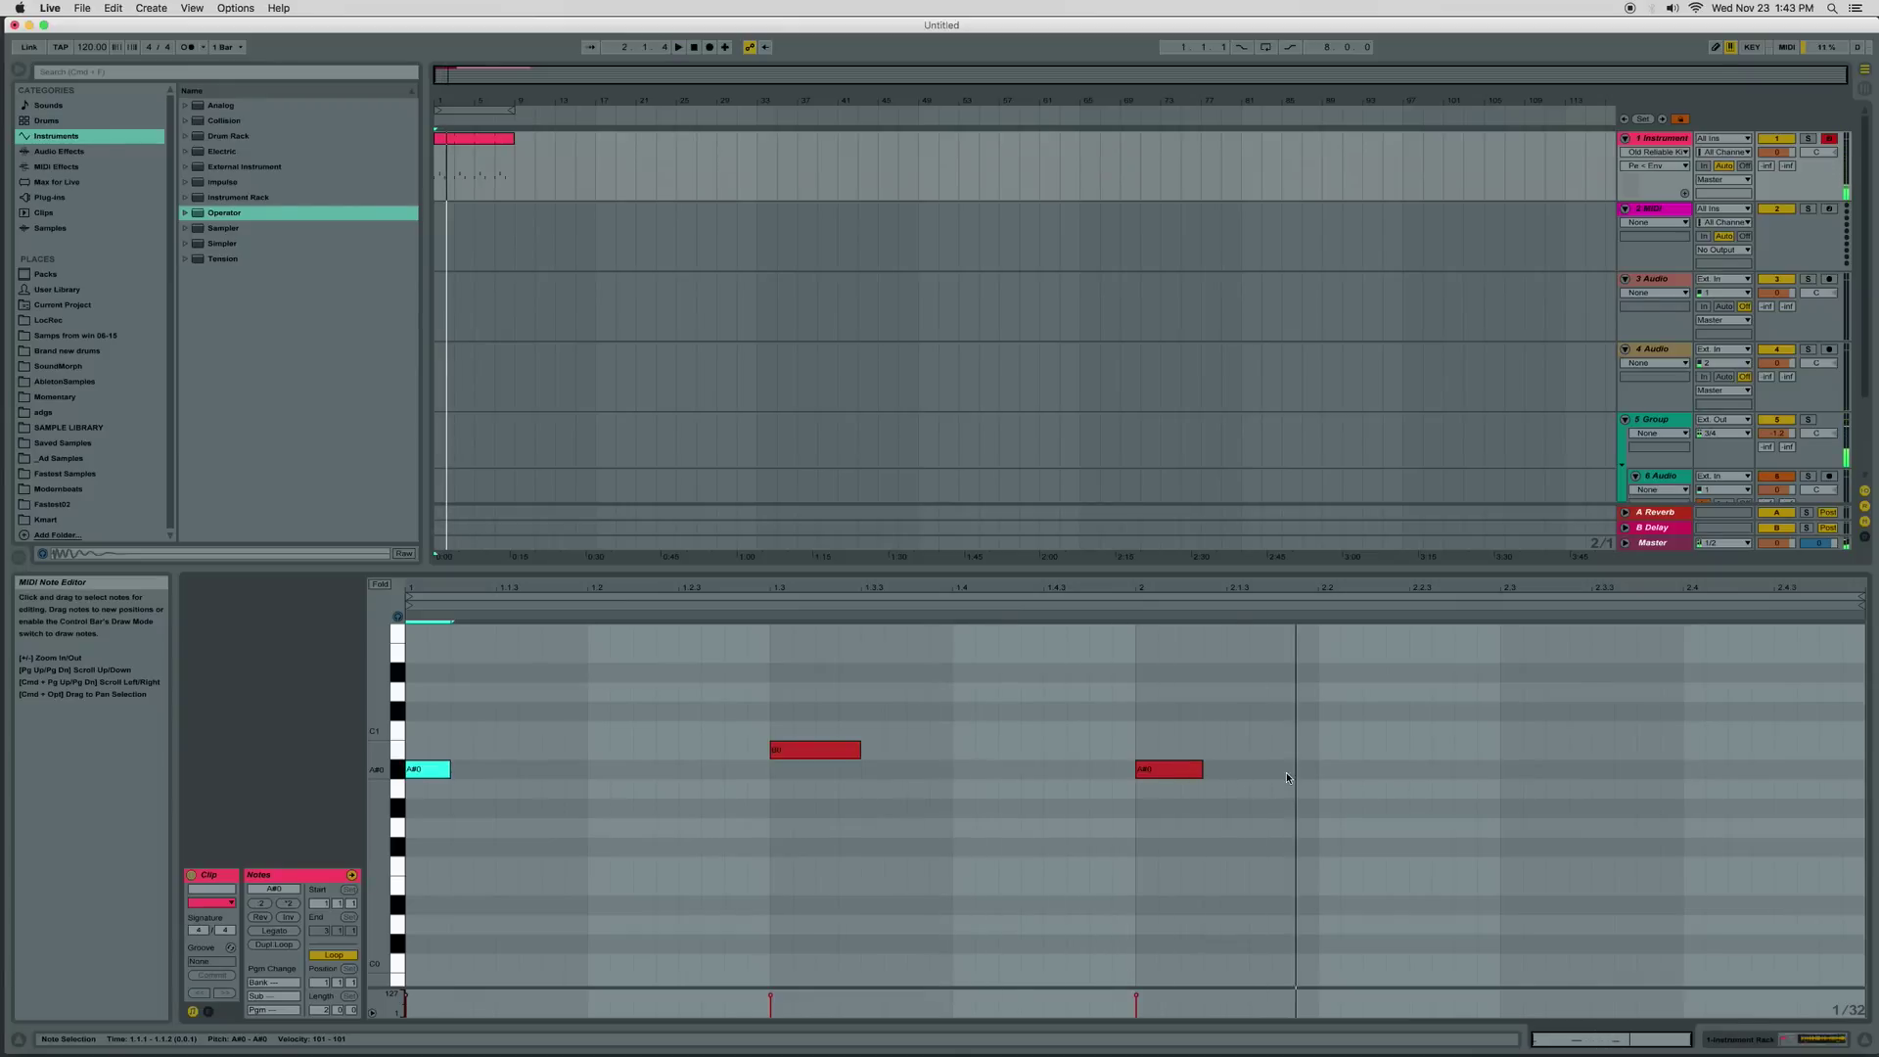
# Complete the drum pattern with a short A#0 kick at 2.2.3 and an eighth-note B0 clap at 2.3
pyautogui.doubleClick(1425, 773)
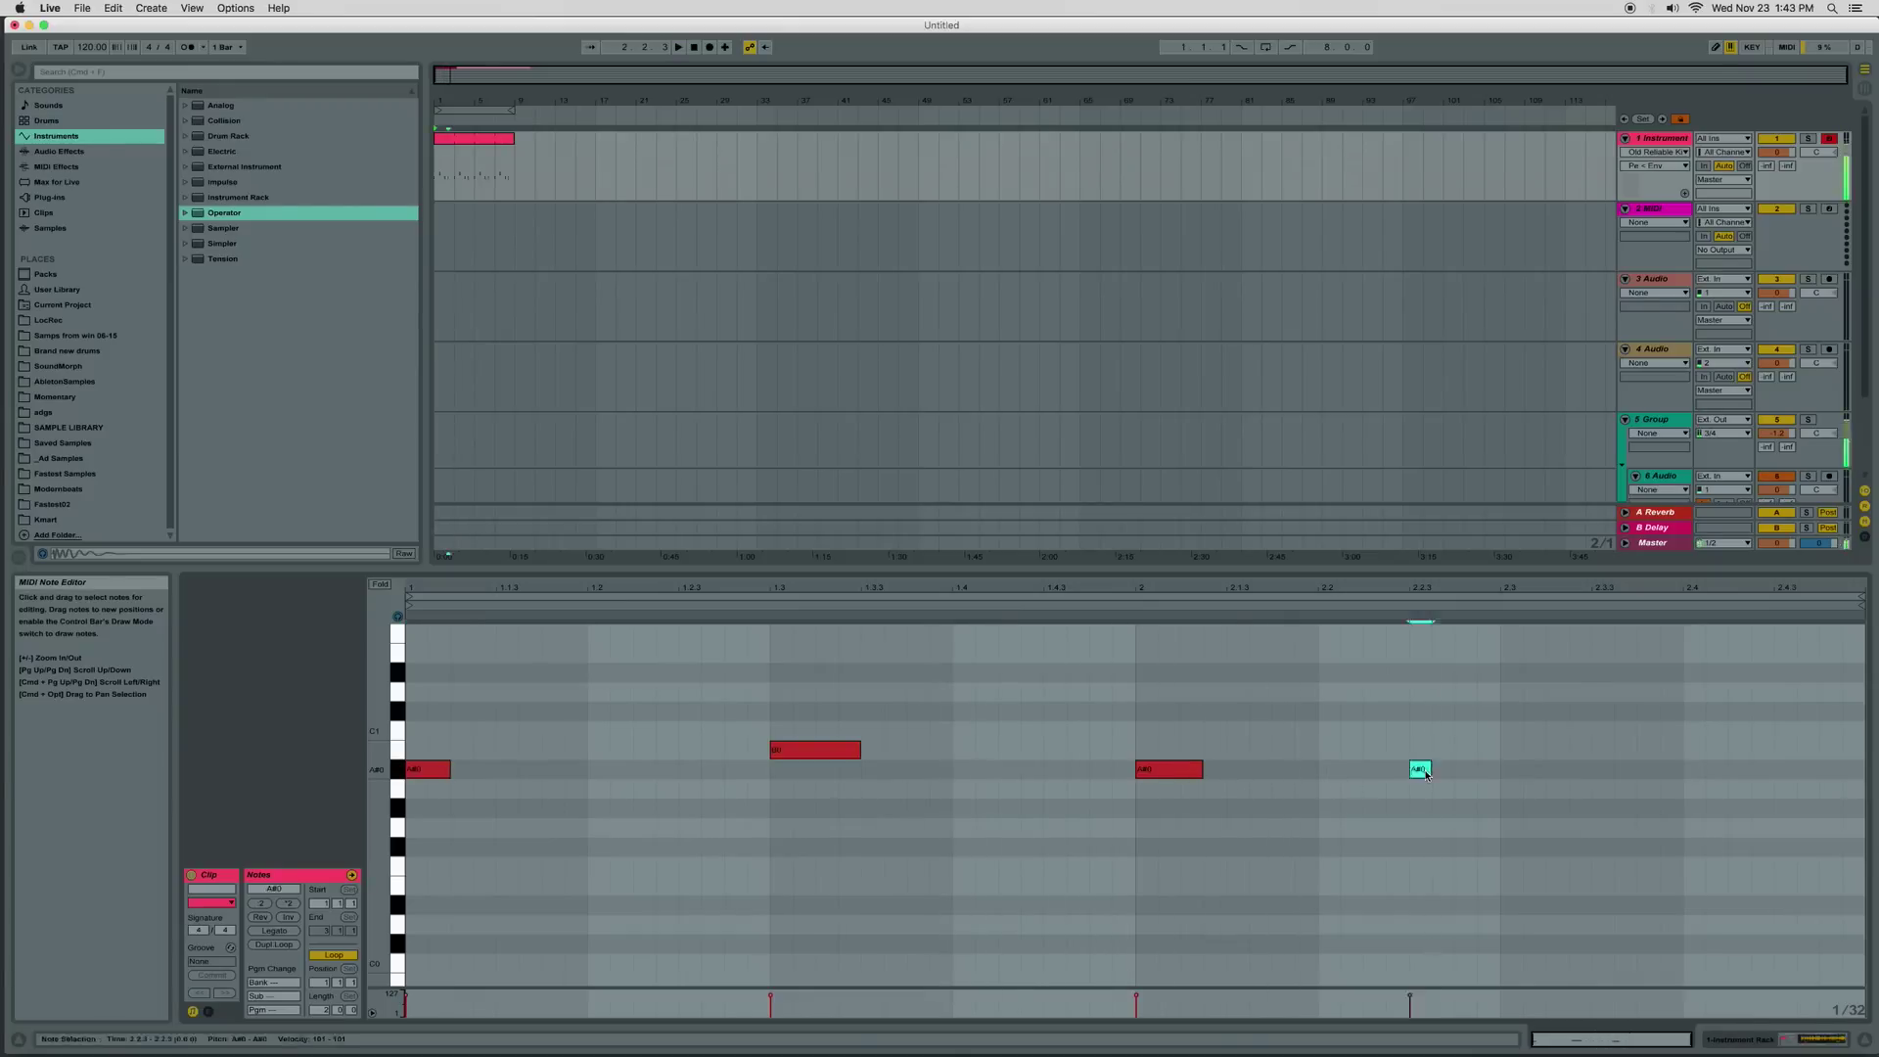
pyautogui.click(1525, 751)
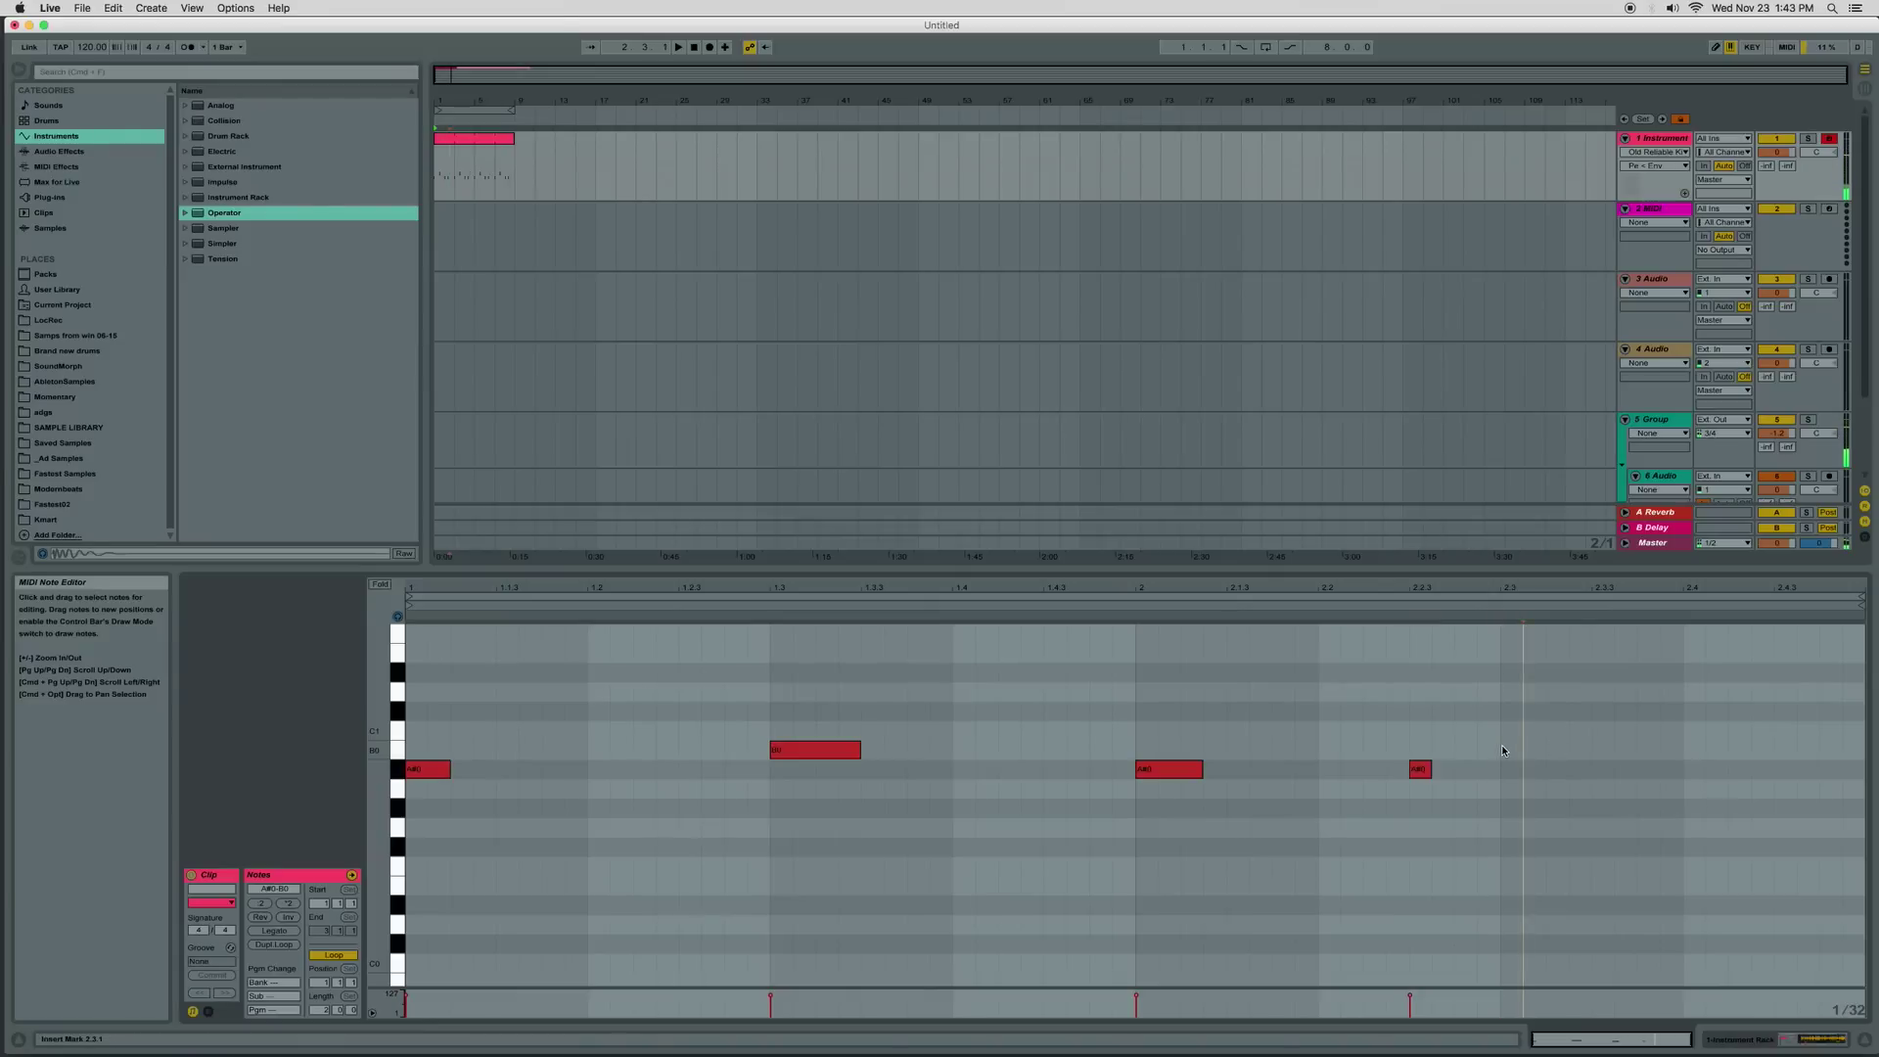
pyautogui.doubleClick(1505, 749)
pyautogui.moveTo(1521, 750); pyautogui.dragTo(1569, 752)
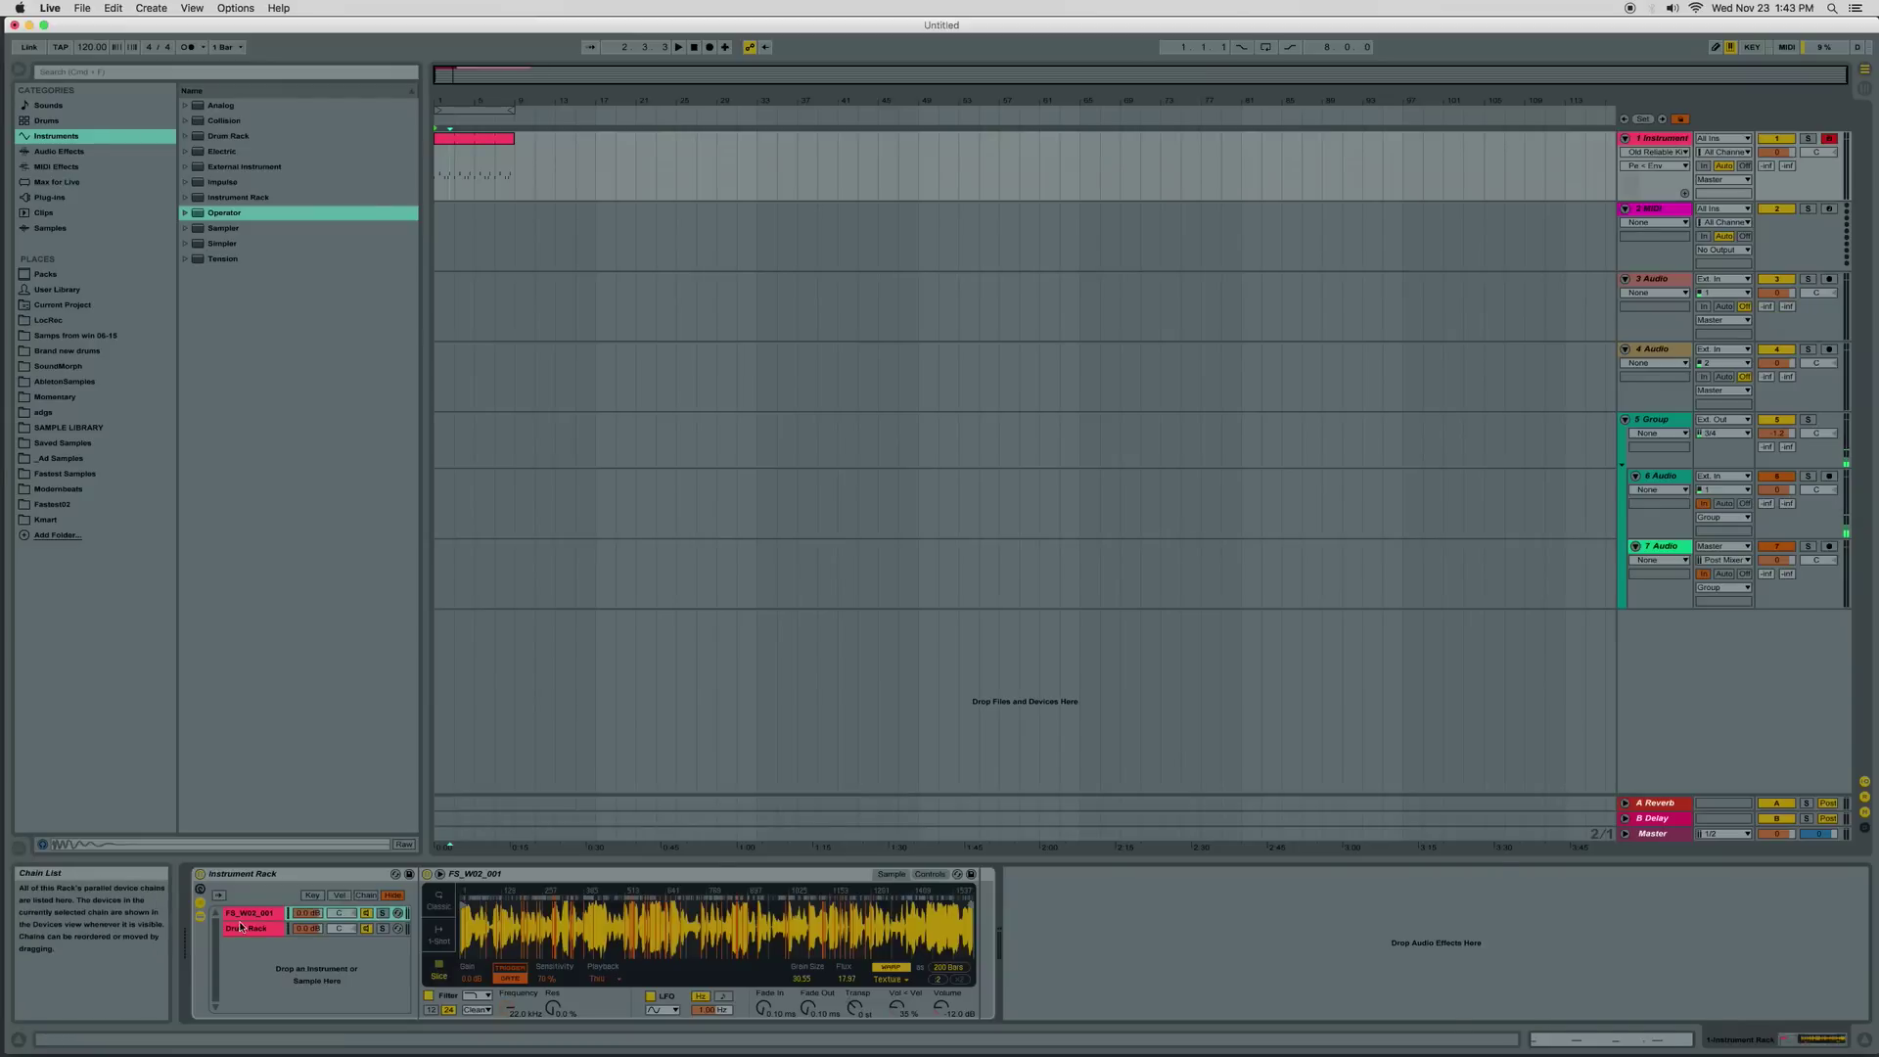
# Add the Simple Delay preset Expand after the Clap (3) Simpler in the Drum Rack's clap pad, and audition the beat
pyautogui.click(240, 927)
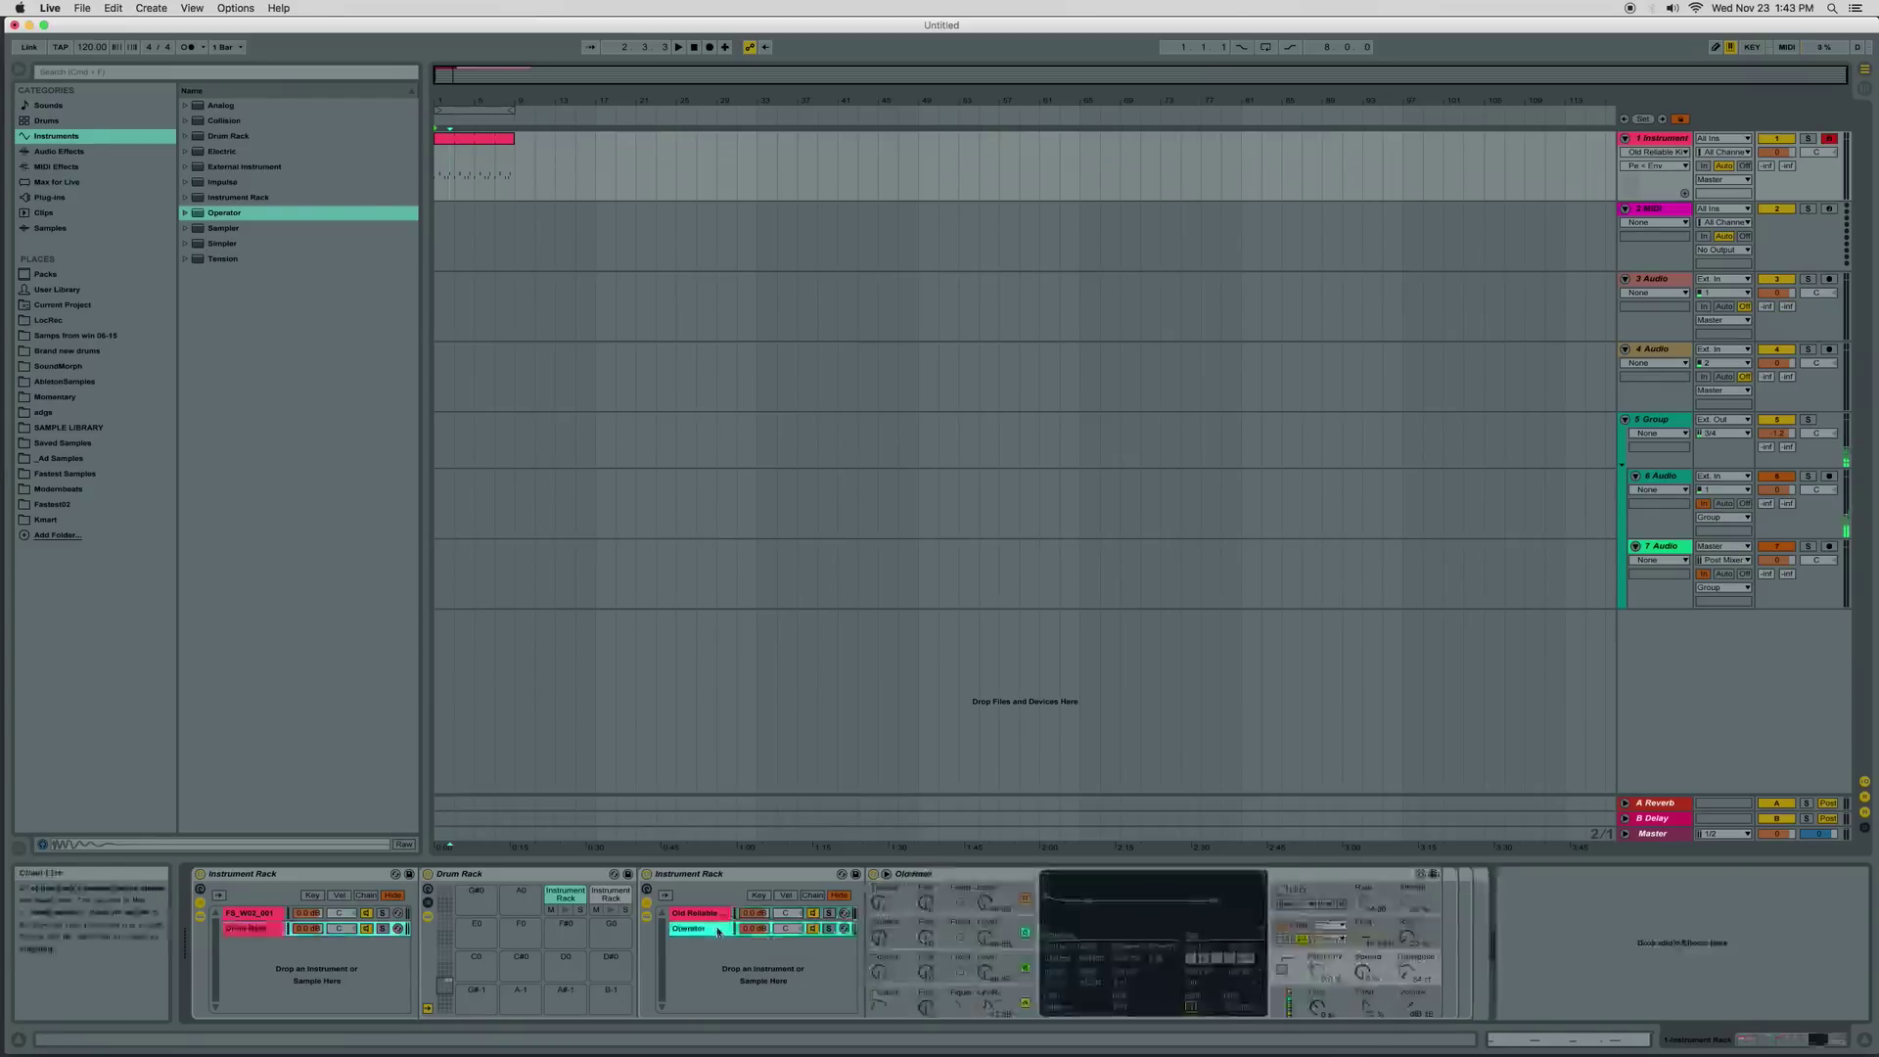
pyautogui.click(607, 897)
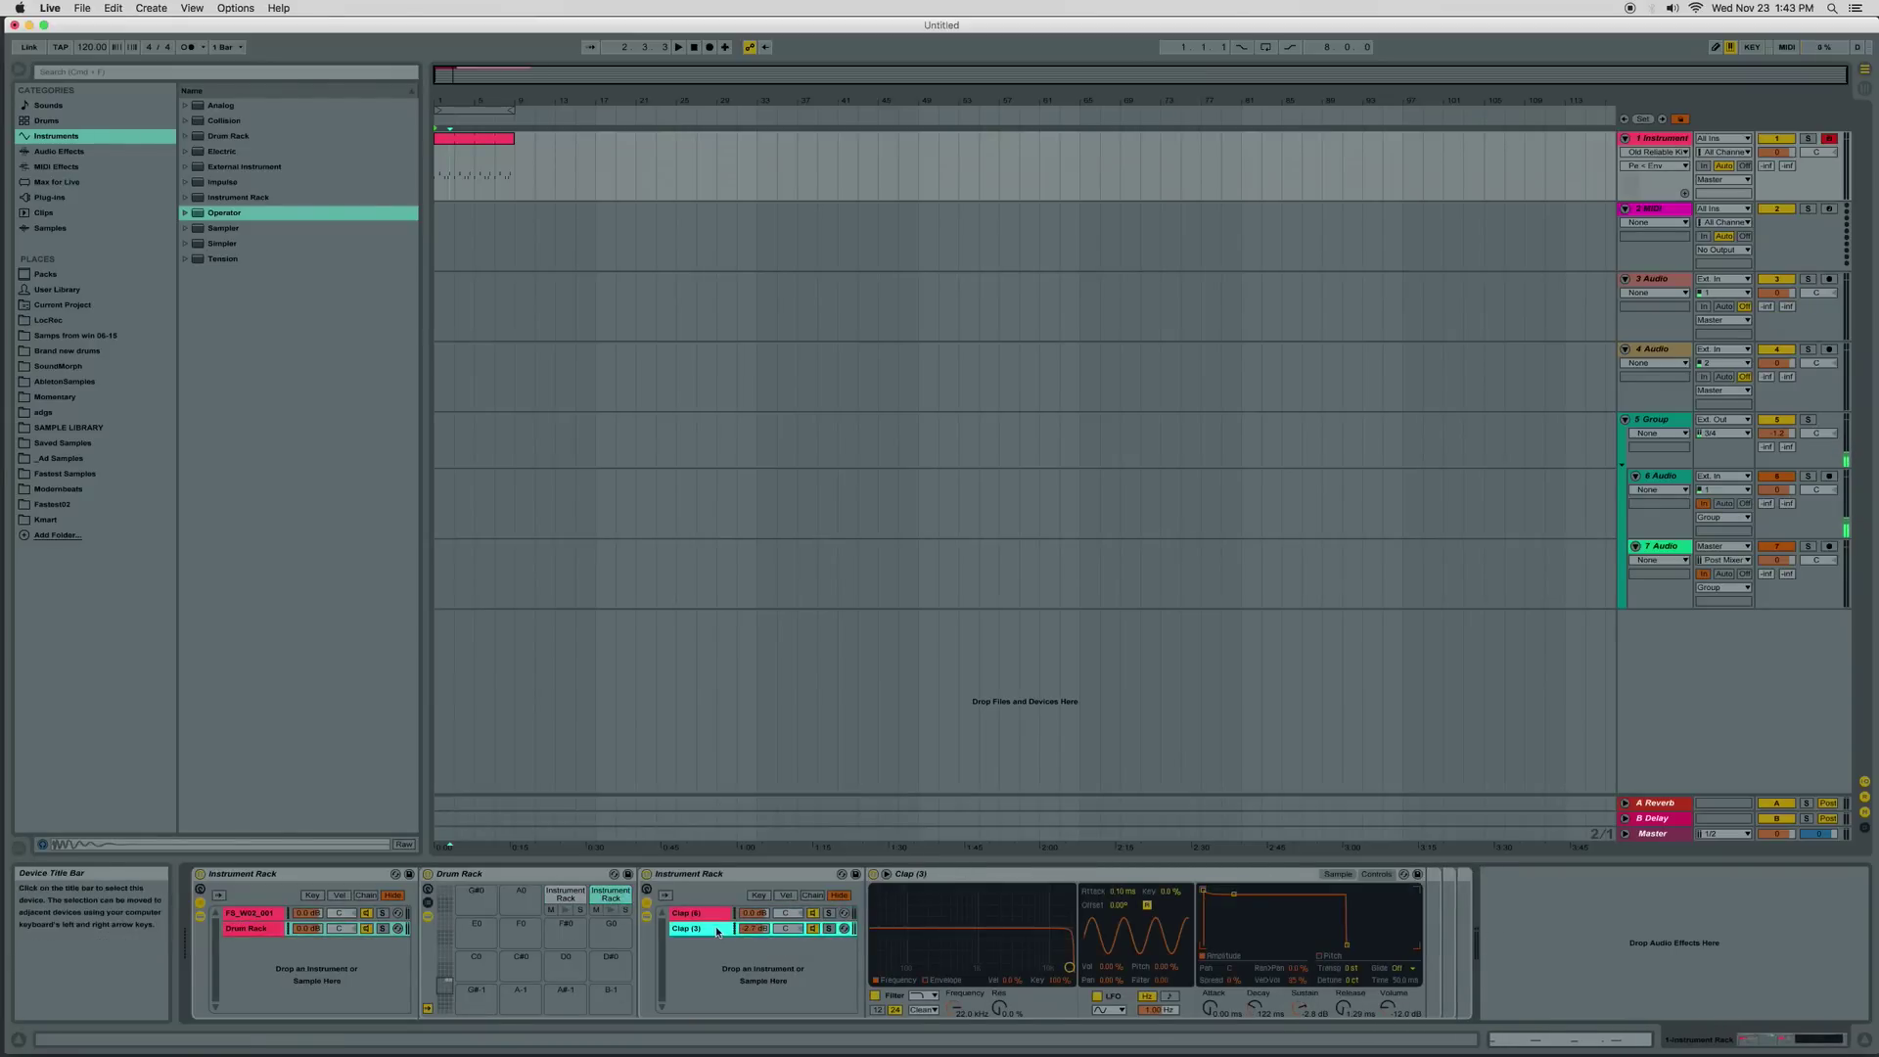
pyautogui.click(1338, 874)
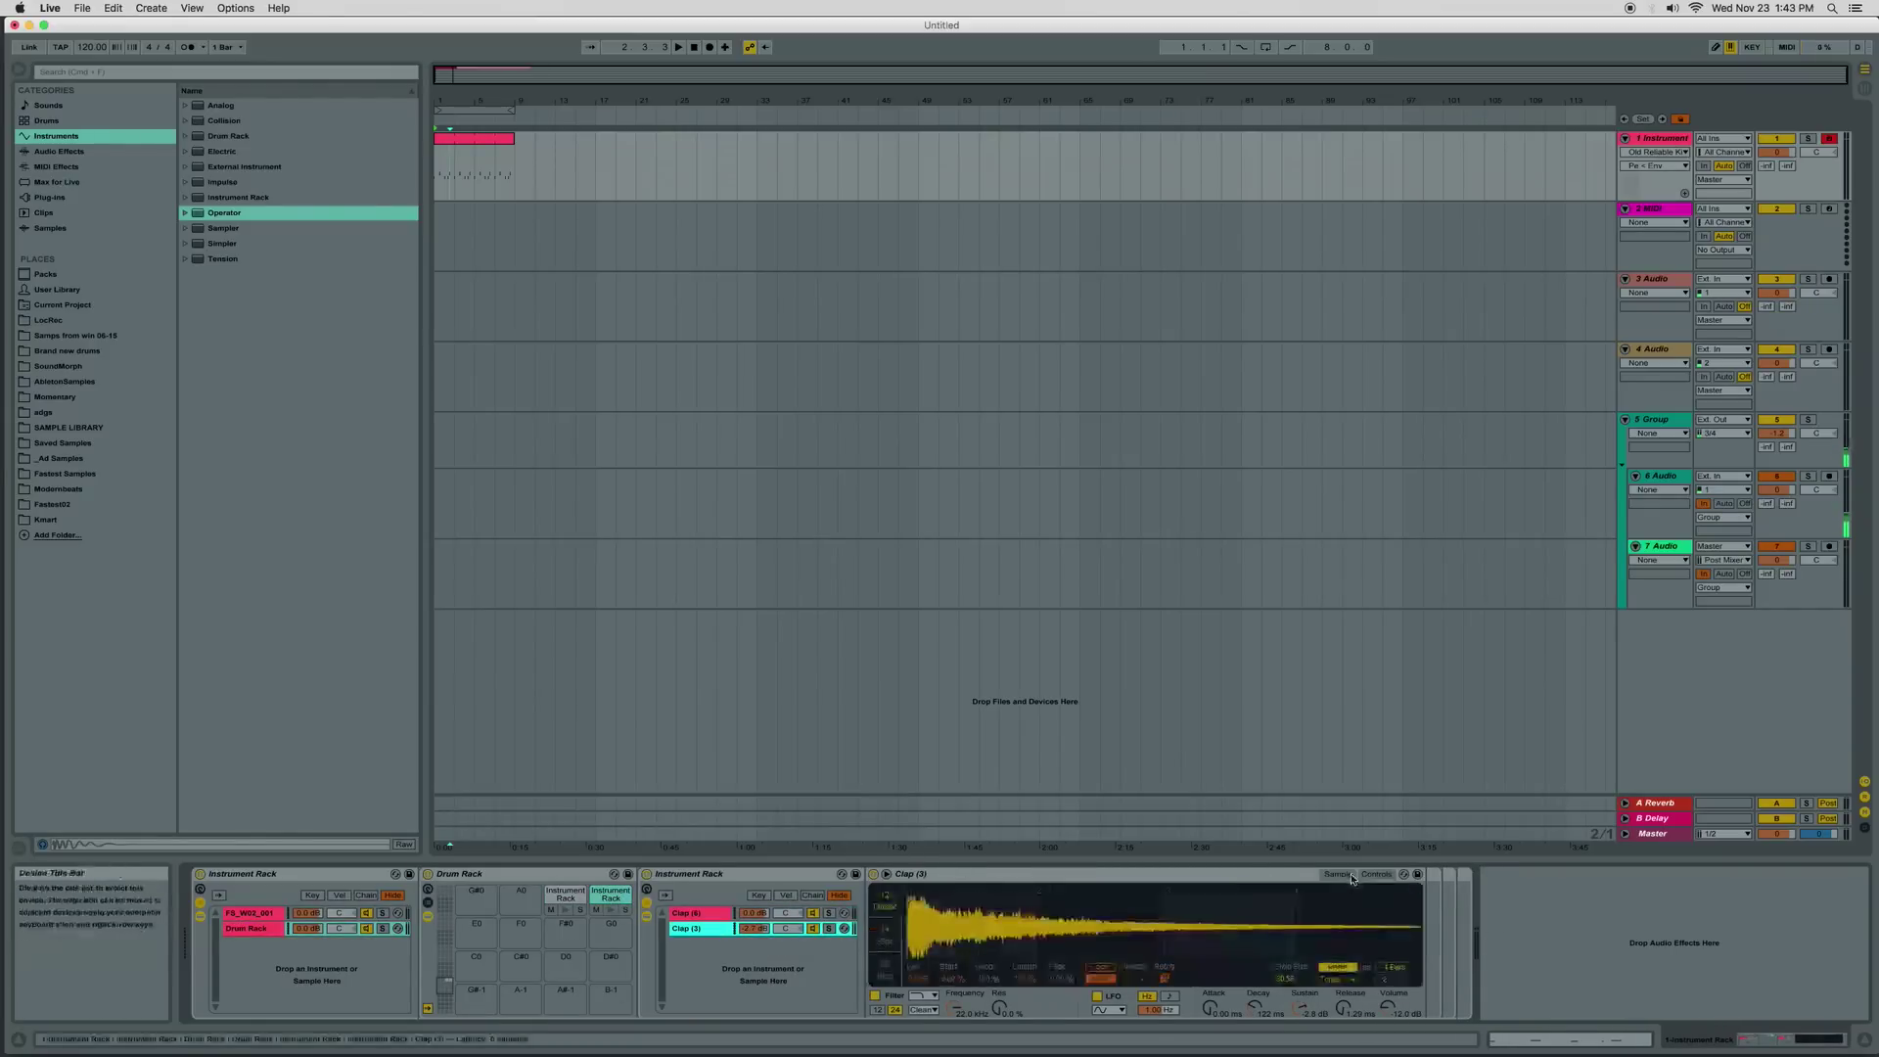
pyautogui.click(696, 914)
pyautogui.click(697, 929)
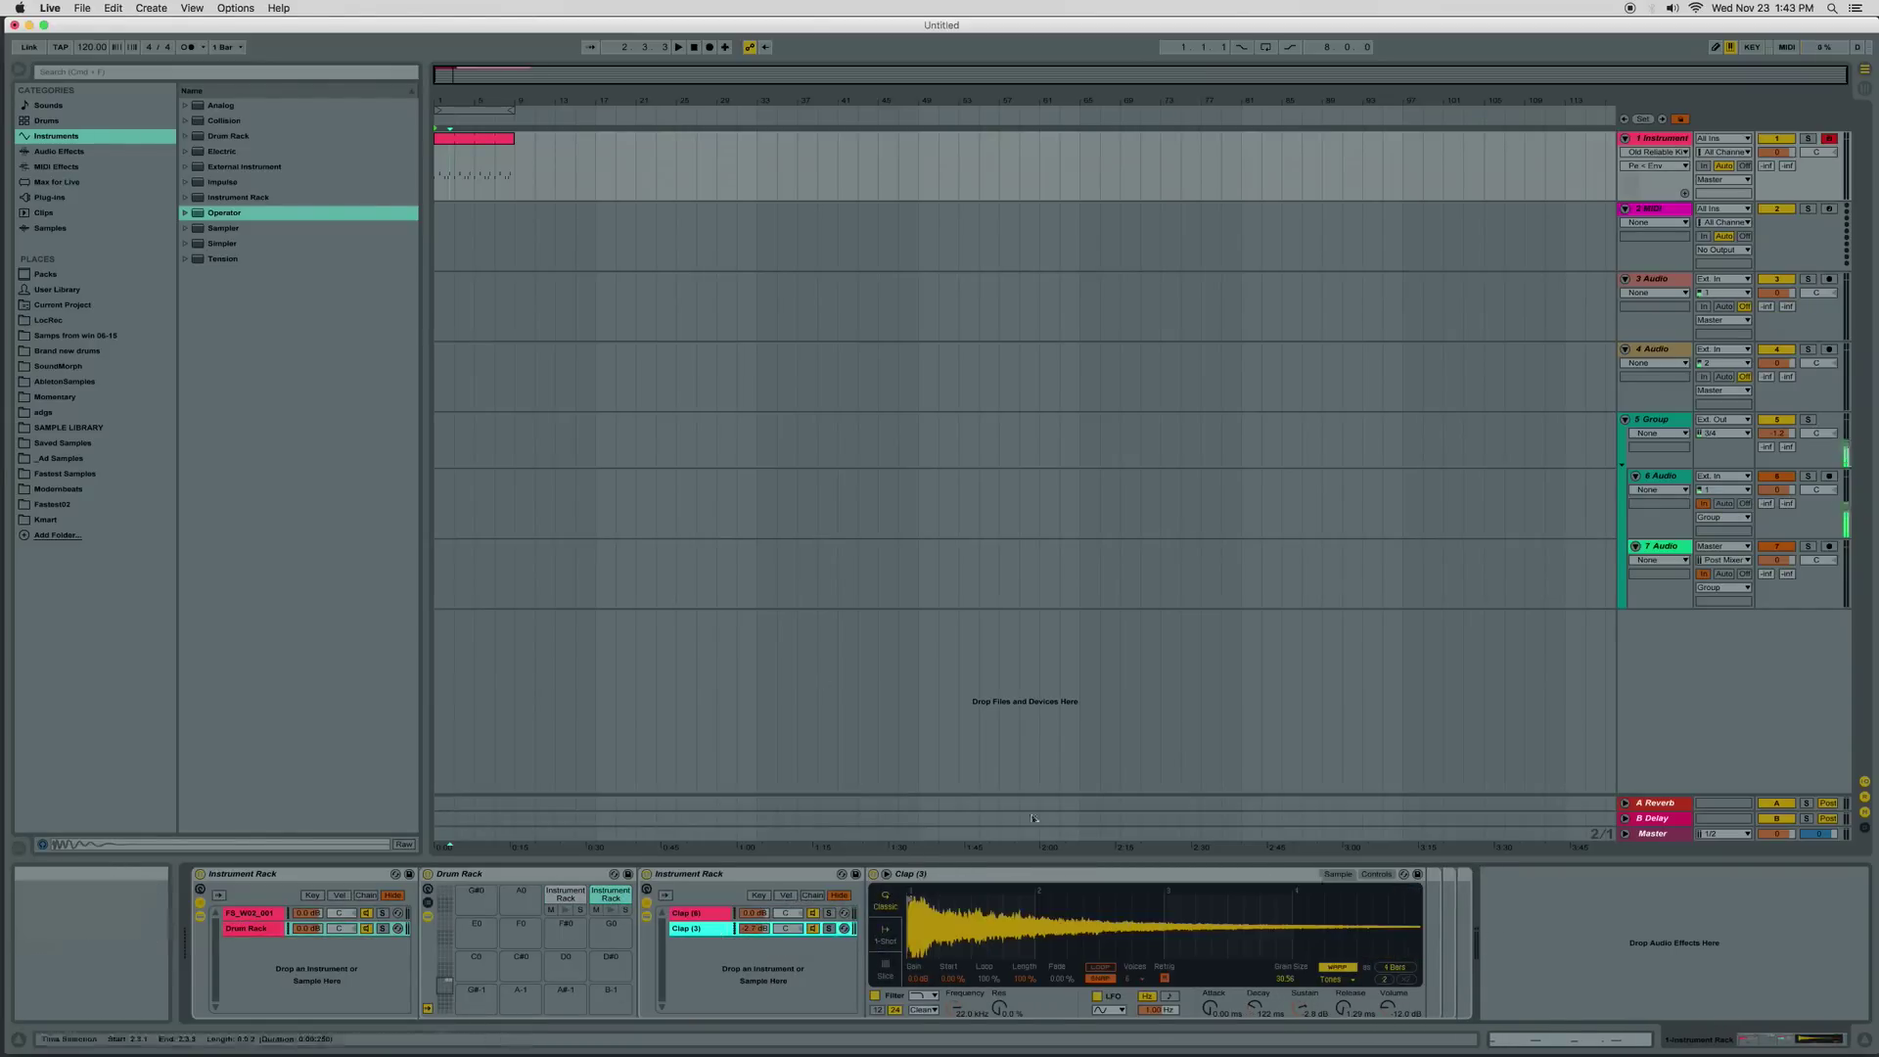
pyautogui.click(59, 150)
pyautogui.click(186, 567)
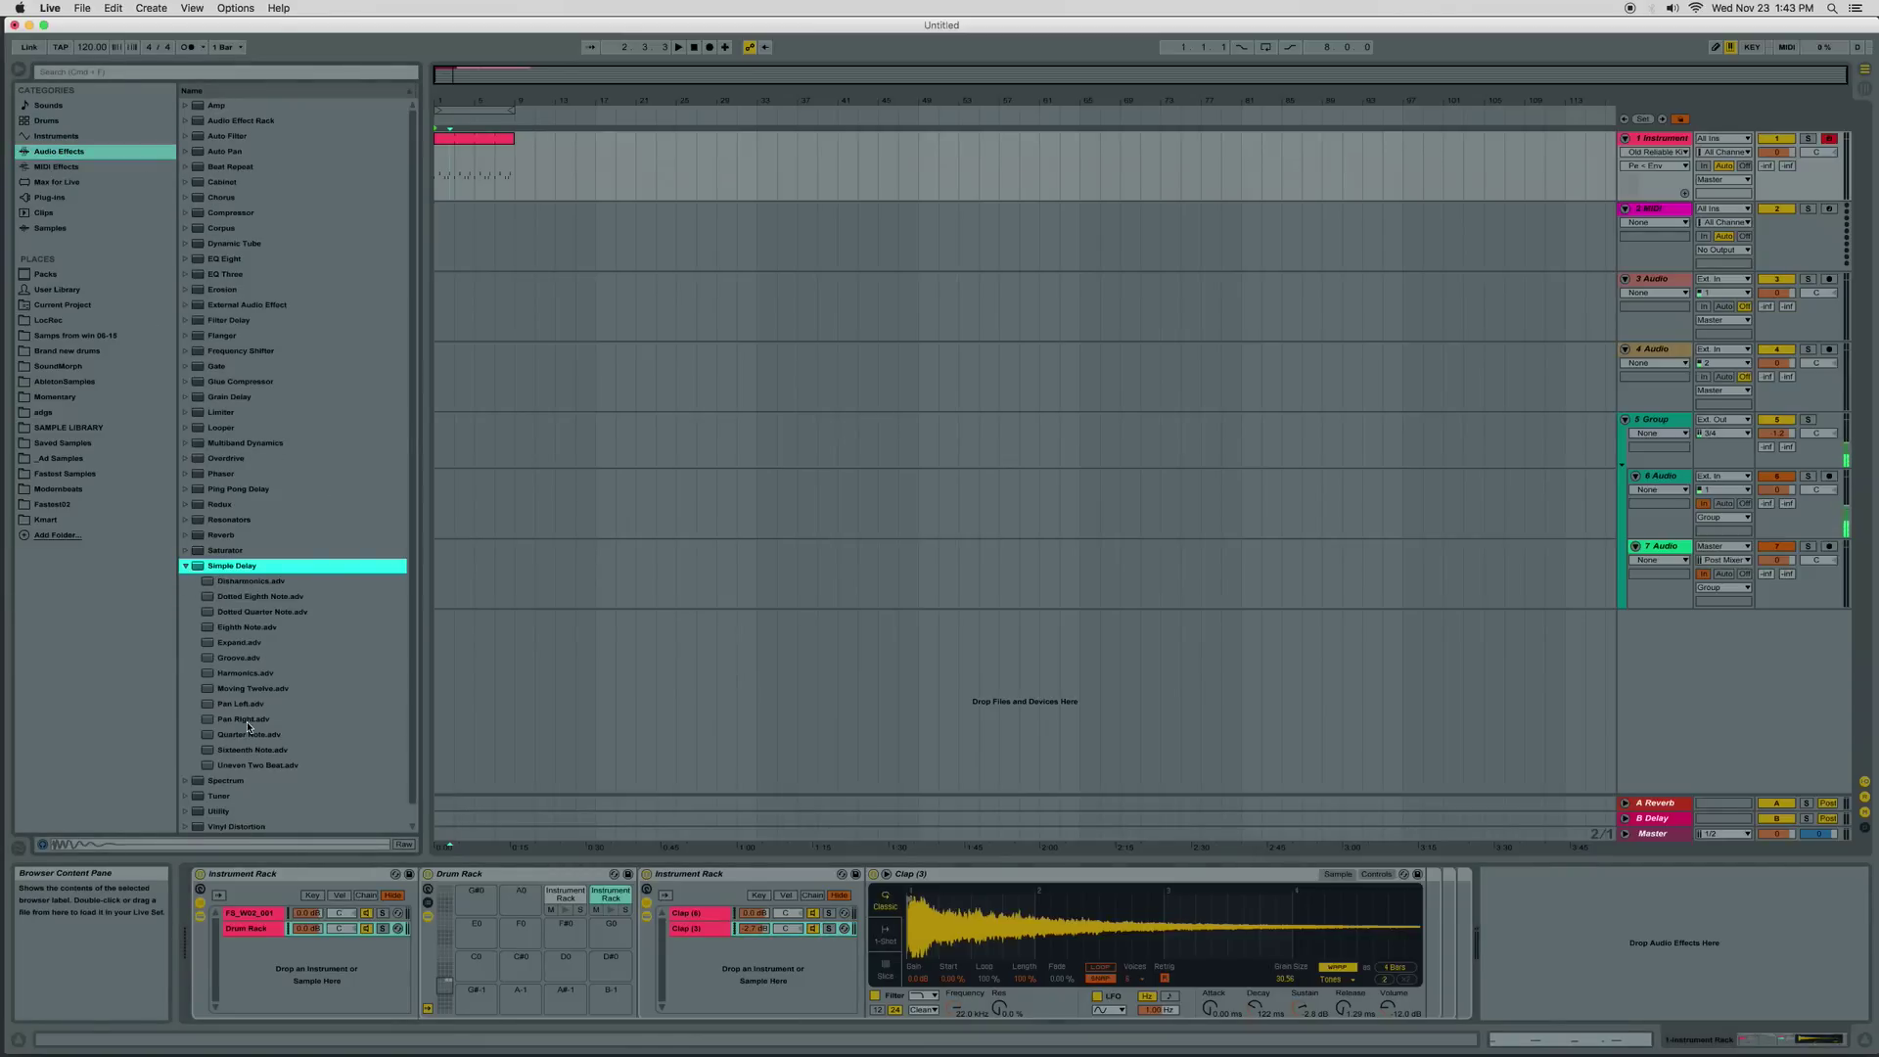
pyautogui.moveTo(239, 643); pyautogui.dragTo(1434, 932)
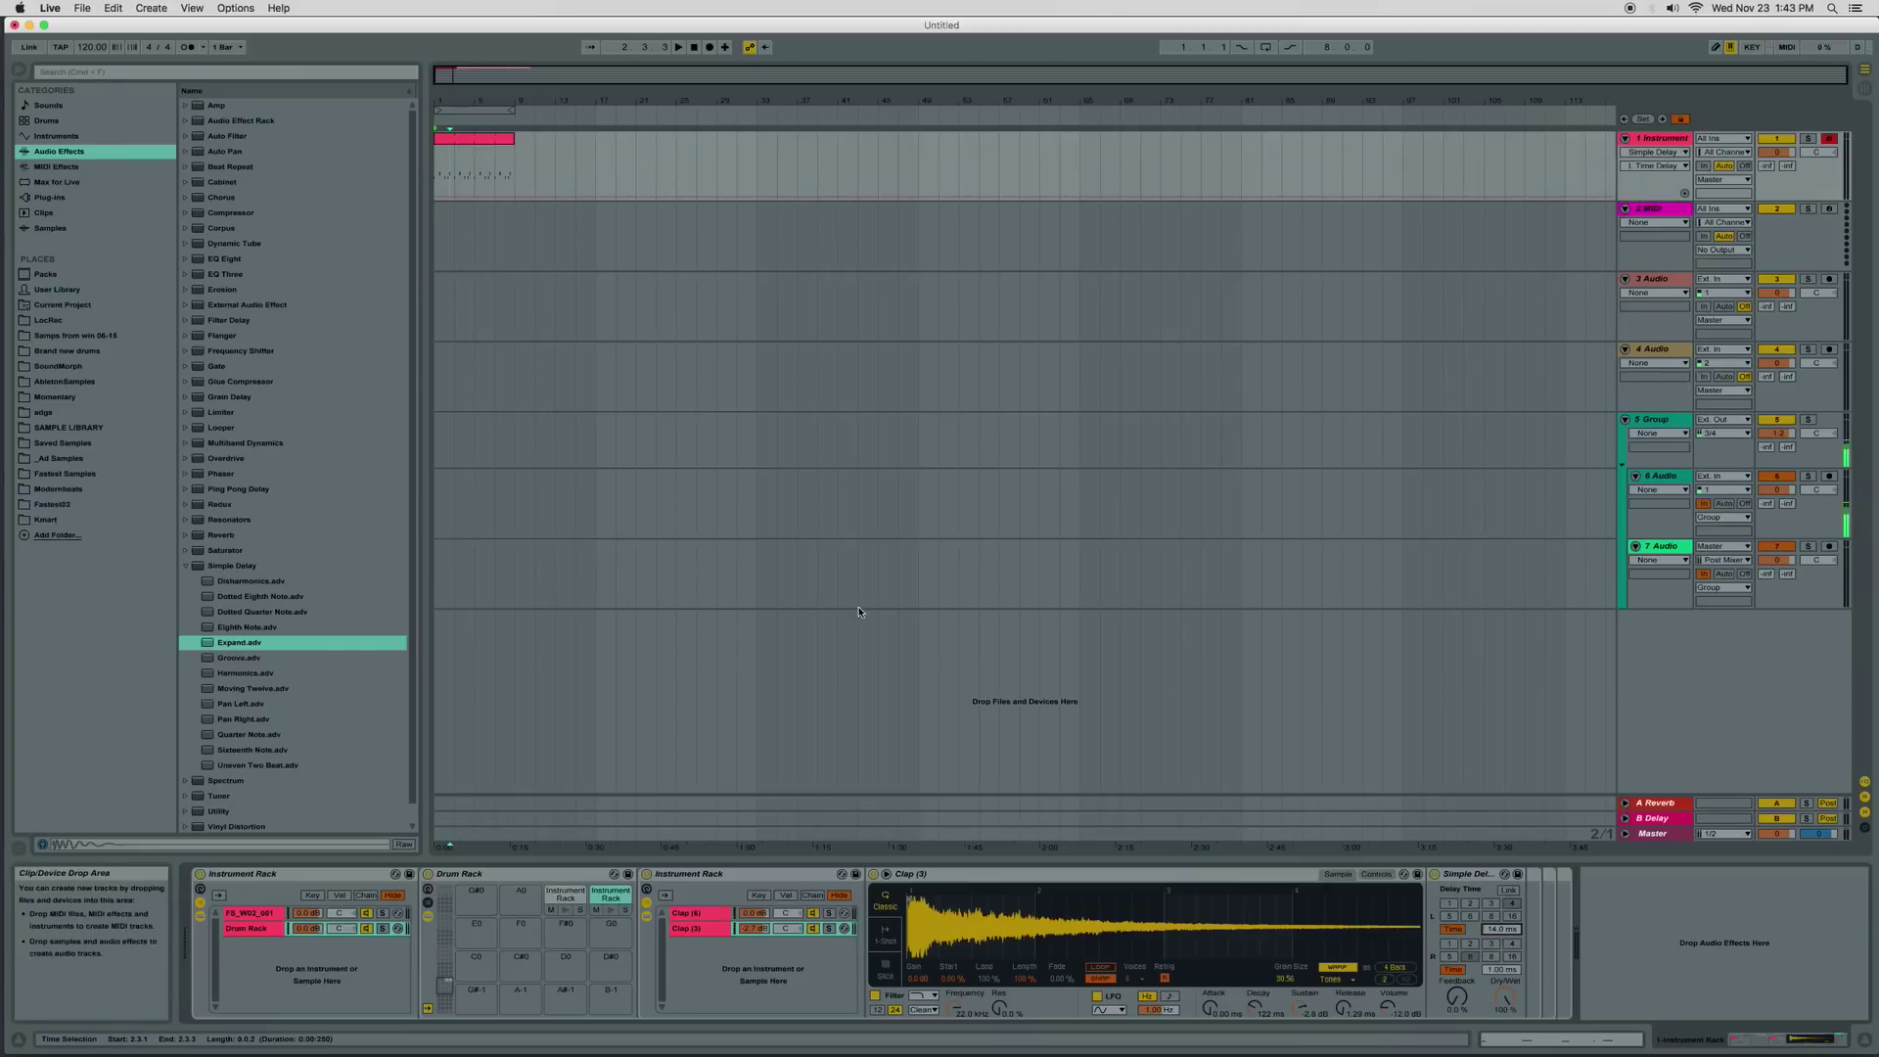
pyautogui.press('space')
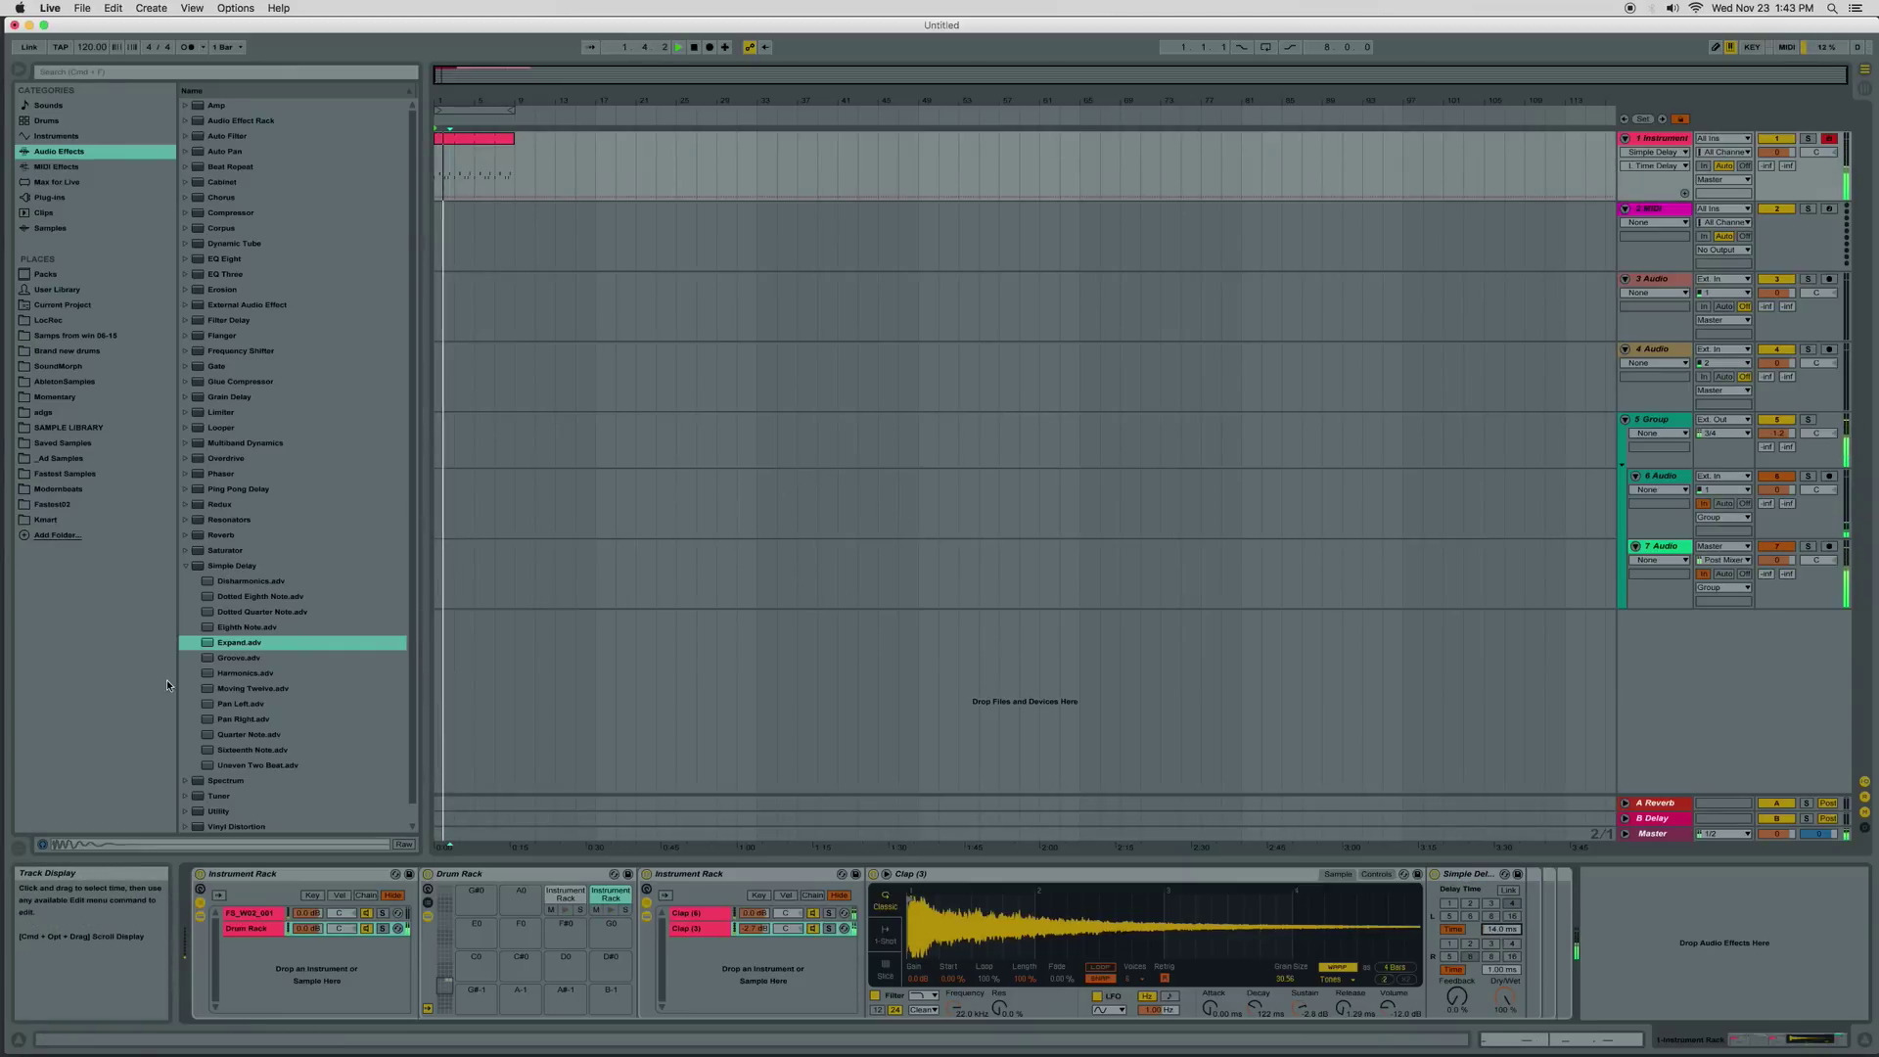
pyautogui.click(186, 566)
pyautogui.press('space')
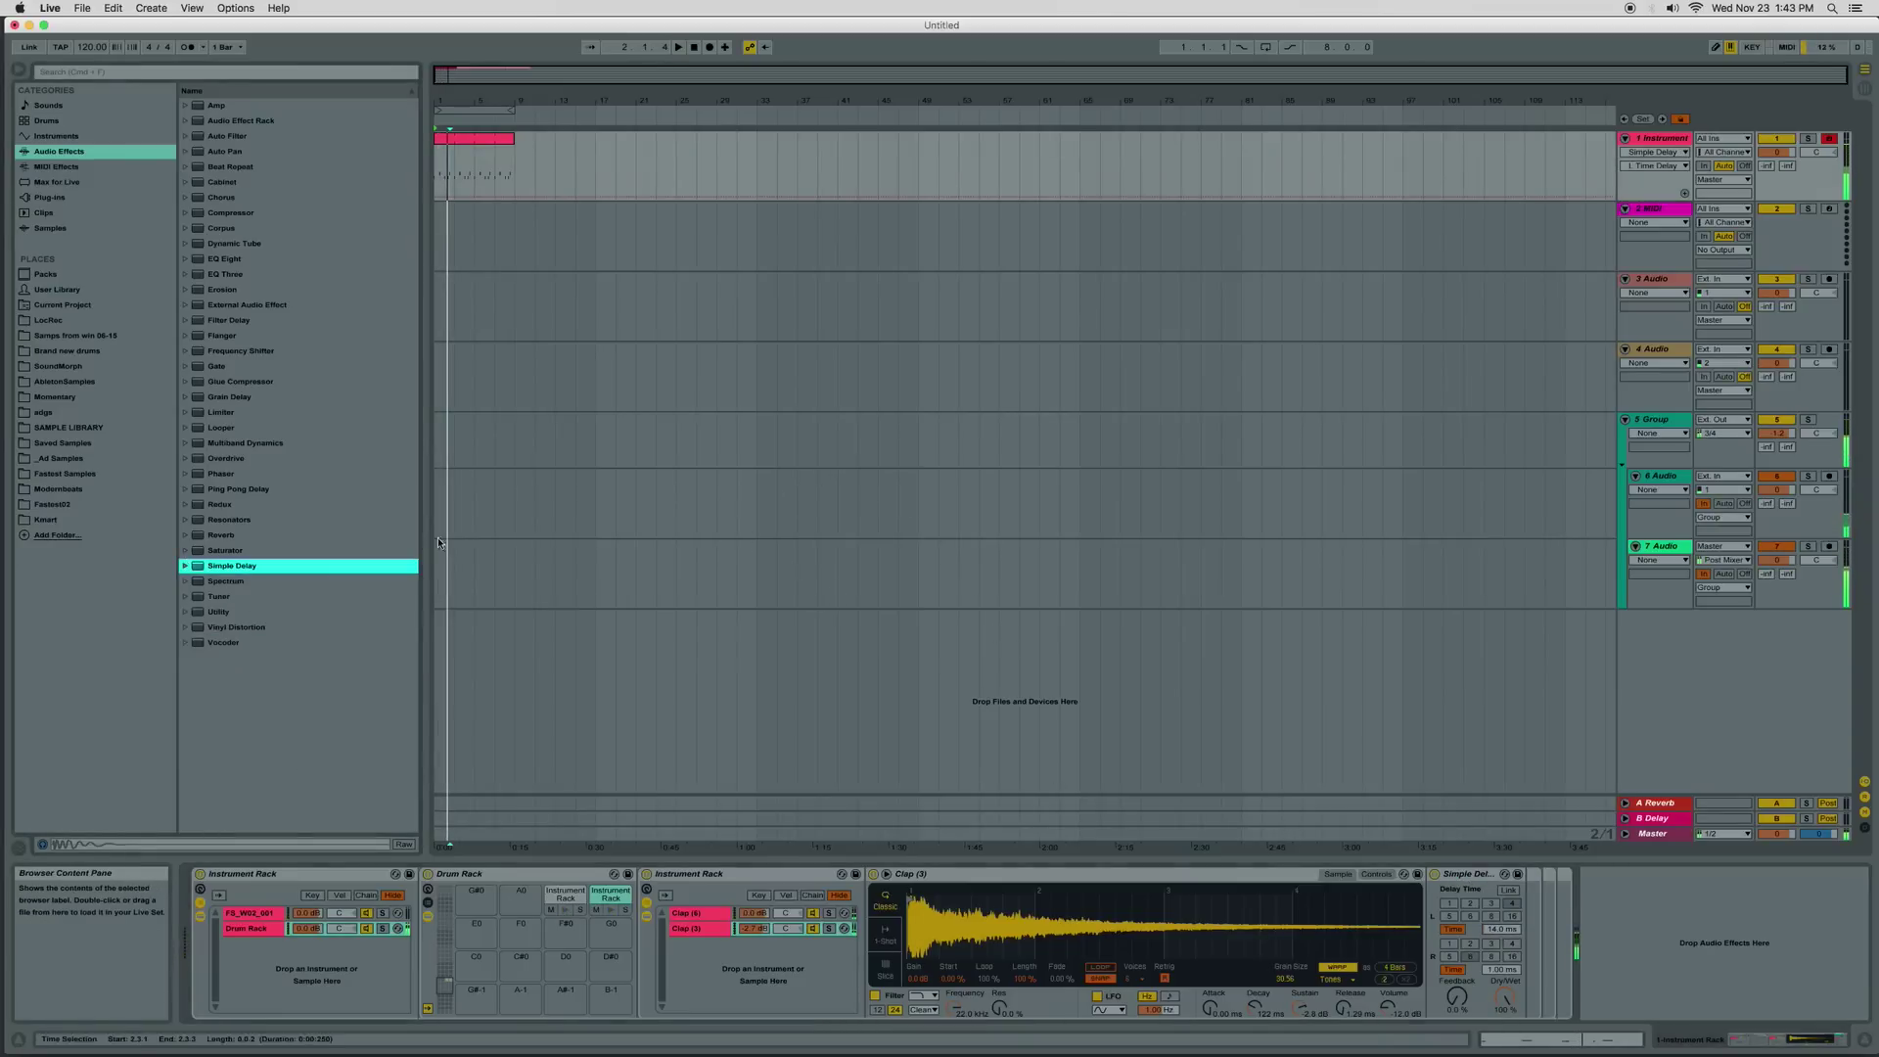
# Add a quarter-note E1 at 1.1.1 in the MIDI clip to trigger a sample slice, and play the pattern
pyautogui.click(1660, 139)
pyautogui.doubleClick(461, 137)
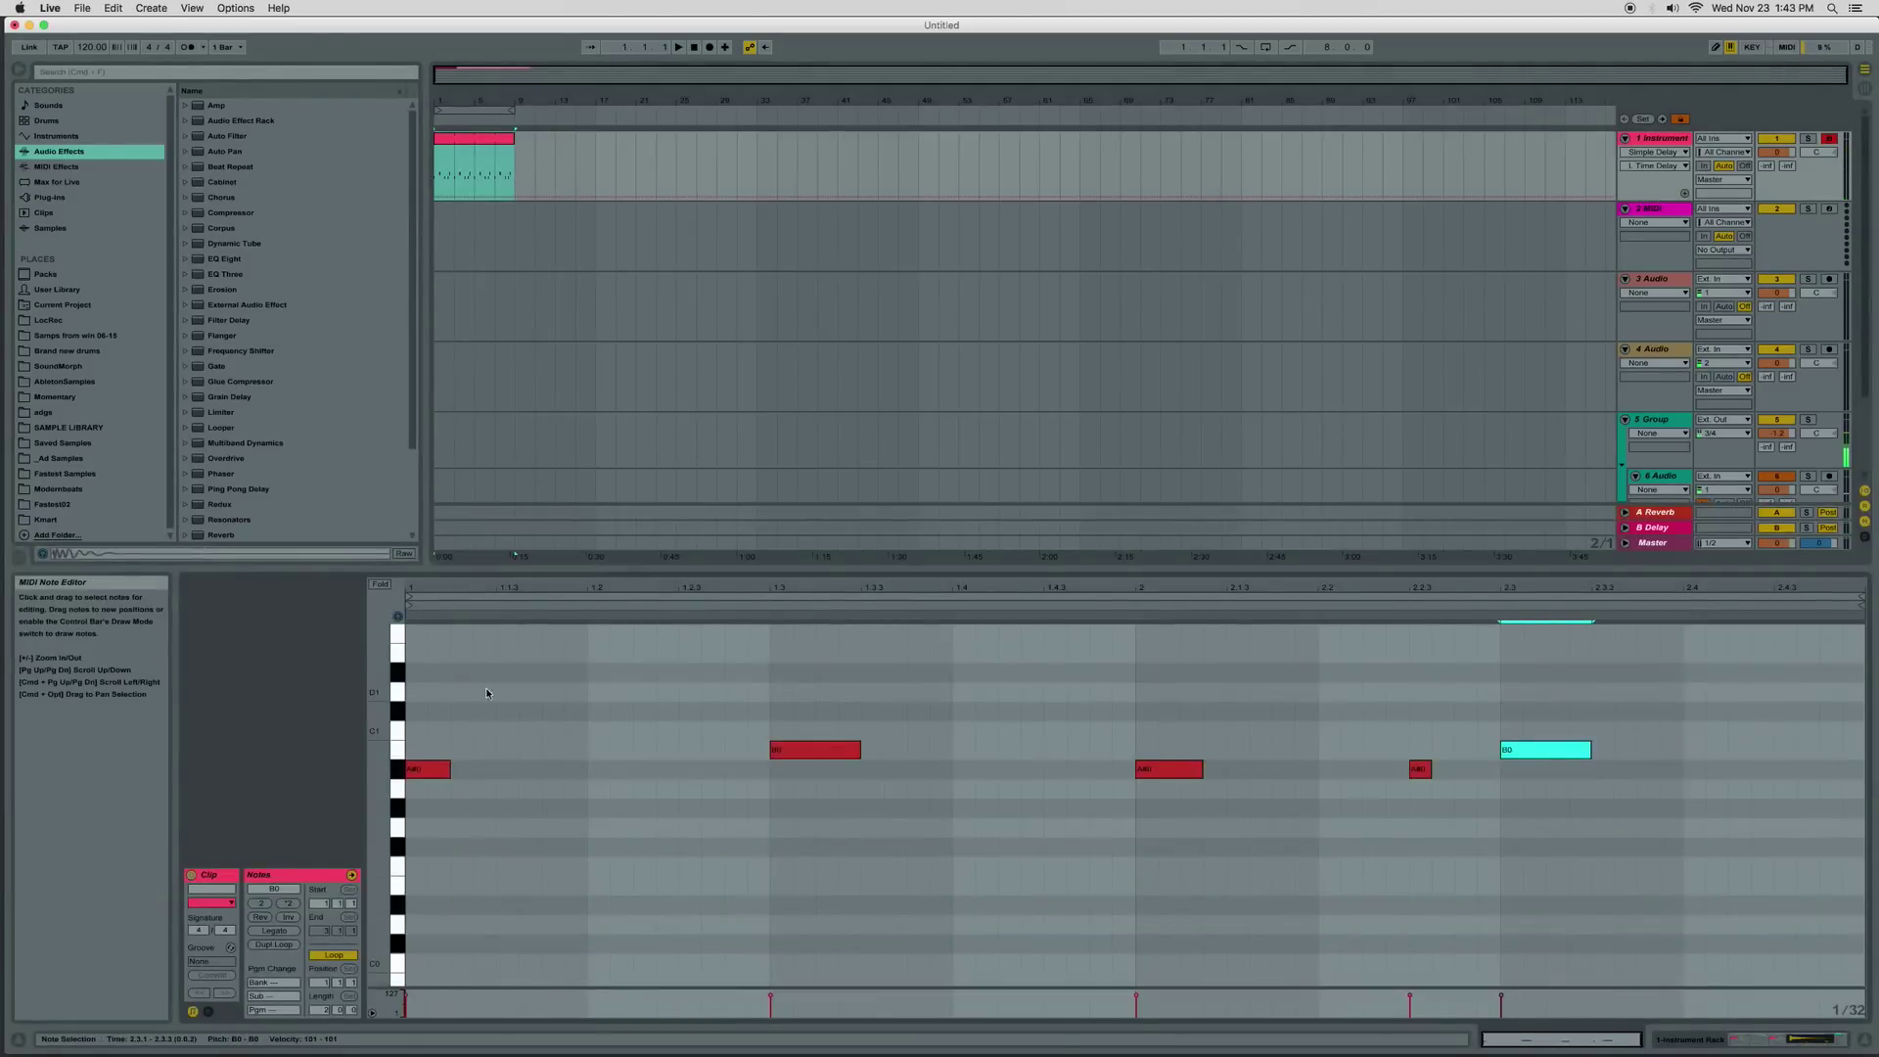
pyautogui.doubleClick(457, 654)
pyautogui.scroll(2, 464, 661)
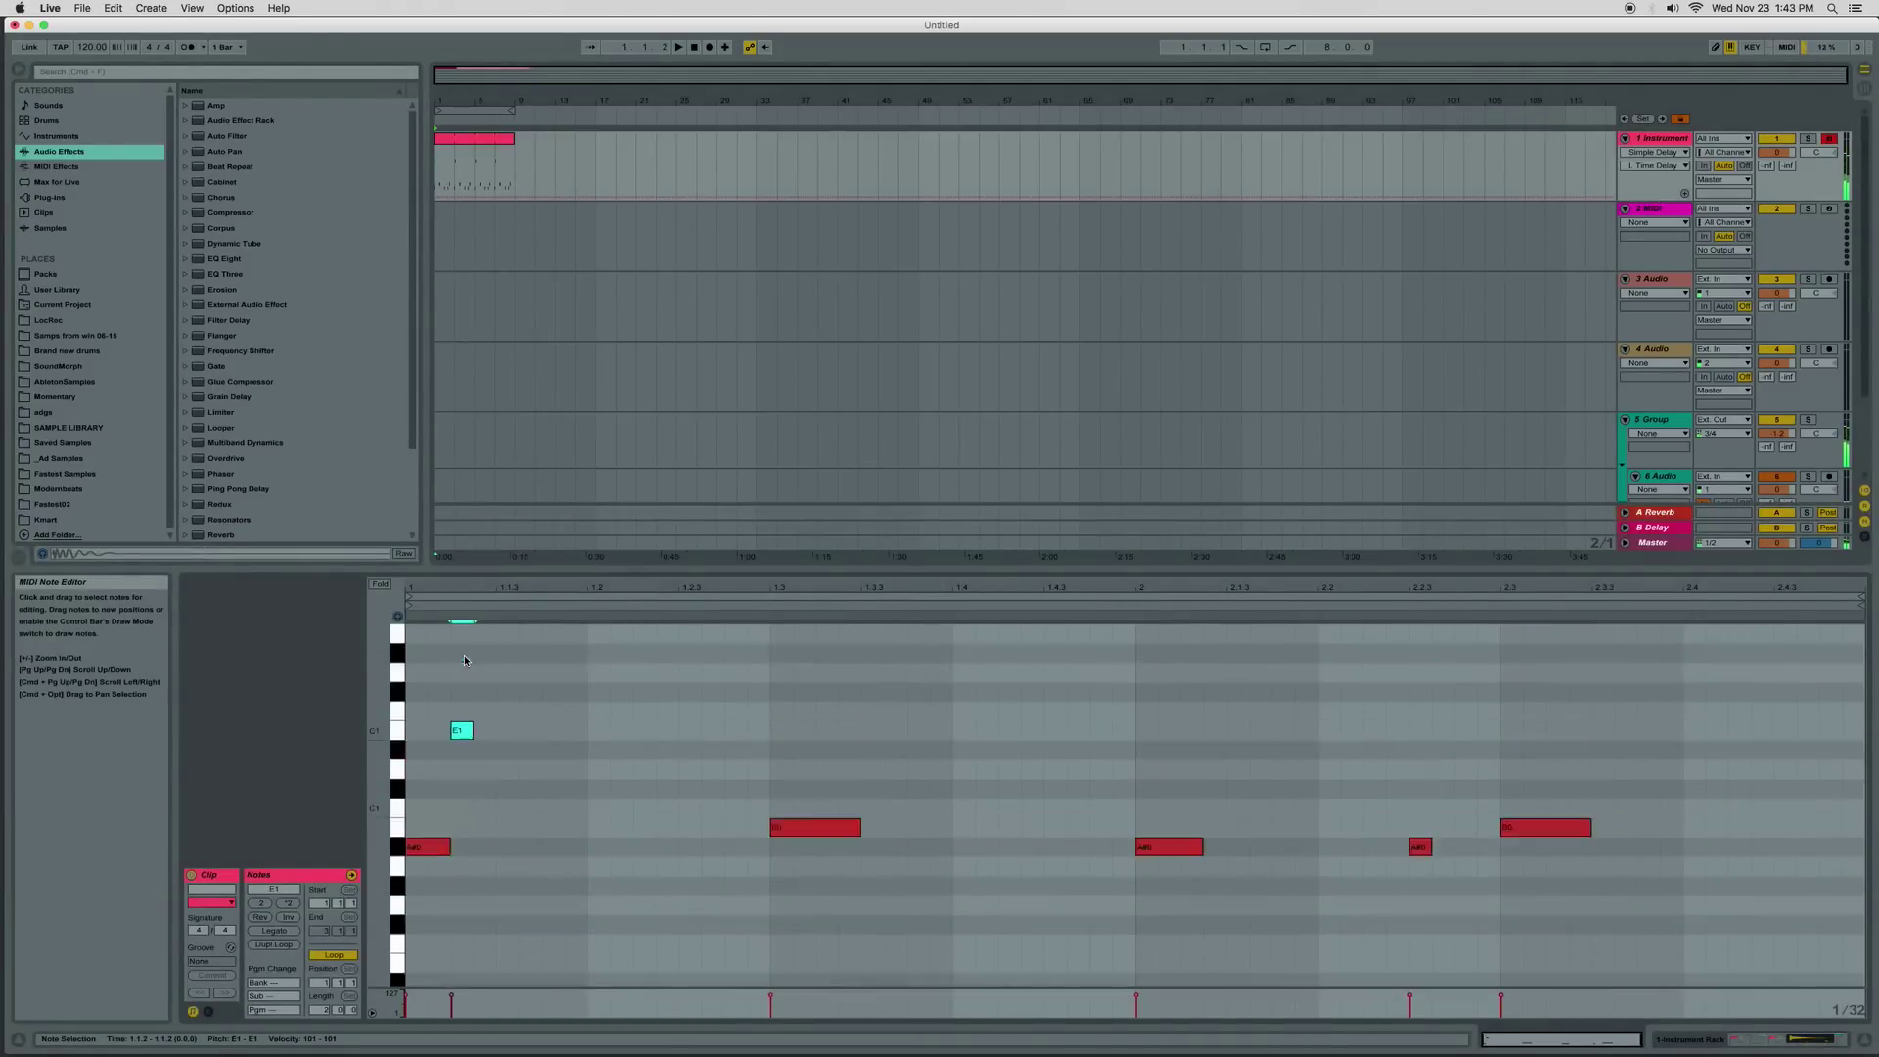
pyautogui.moveTo(470, 743); pyautogui.dragTo(588, 736)
pyautogui.press('space')
# Add short slice notes on C#2 at 1.2 and D#2 at 1.2.2, trimming the D#2 note
pyautogui.scroll(5, 603, 758)
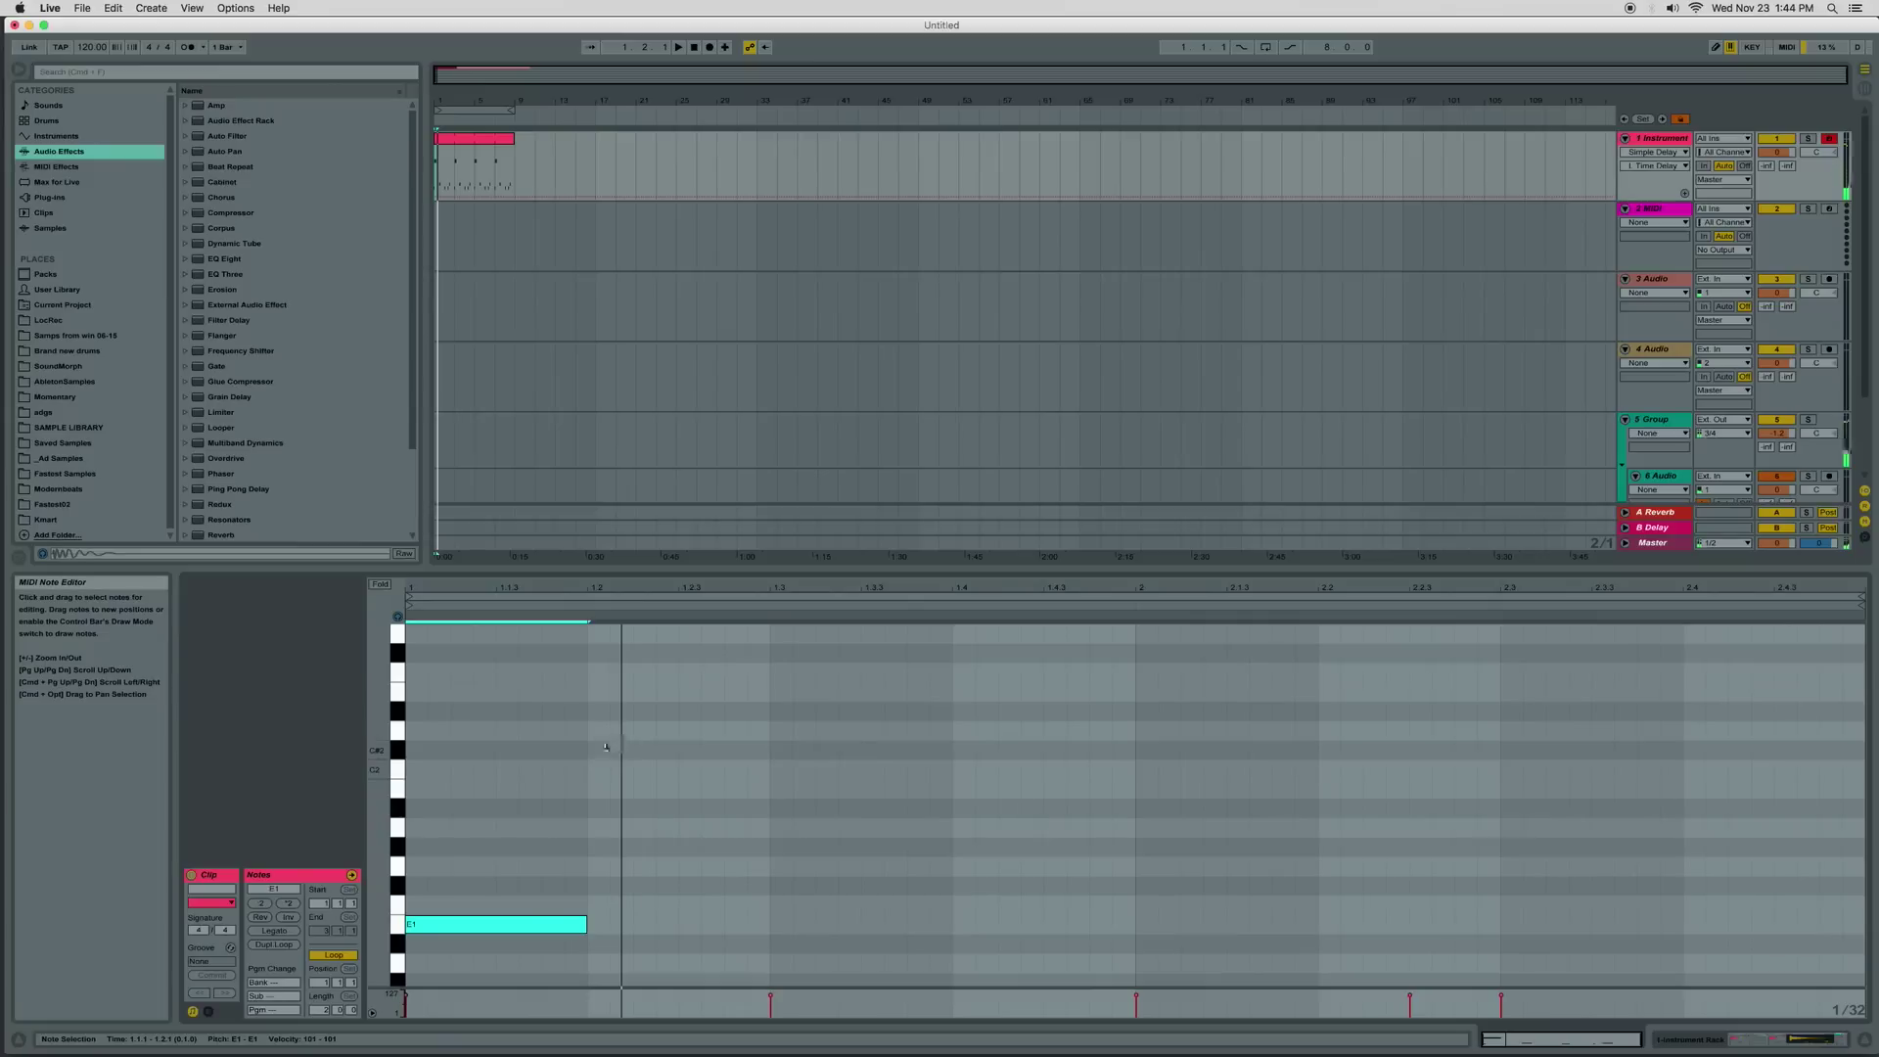
pyautogui.doubleClick(595, 748)
pyautogui.scroll(2, 668, 765)
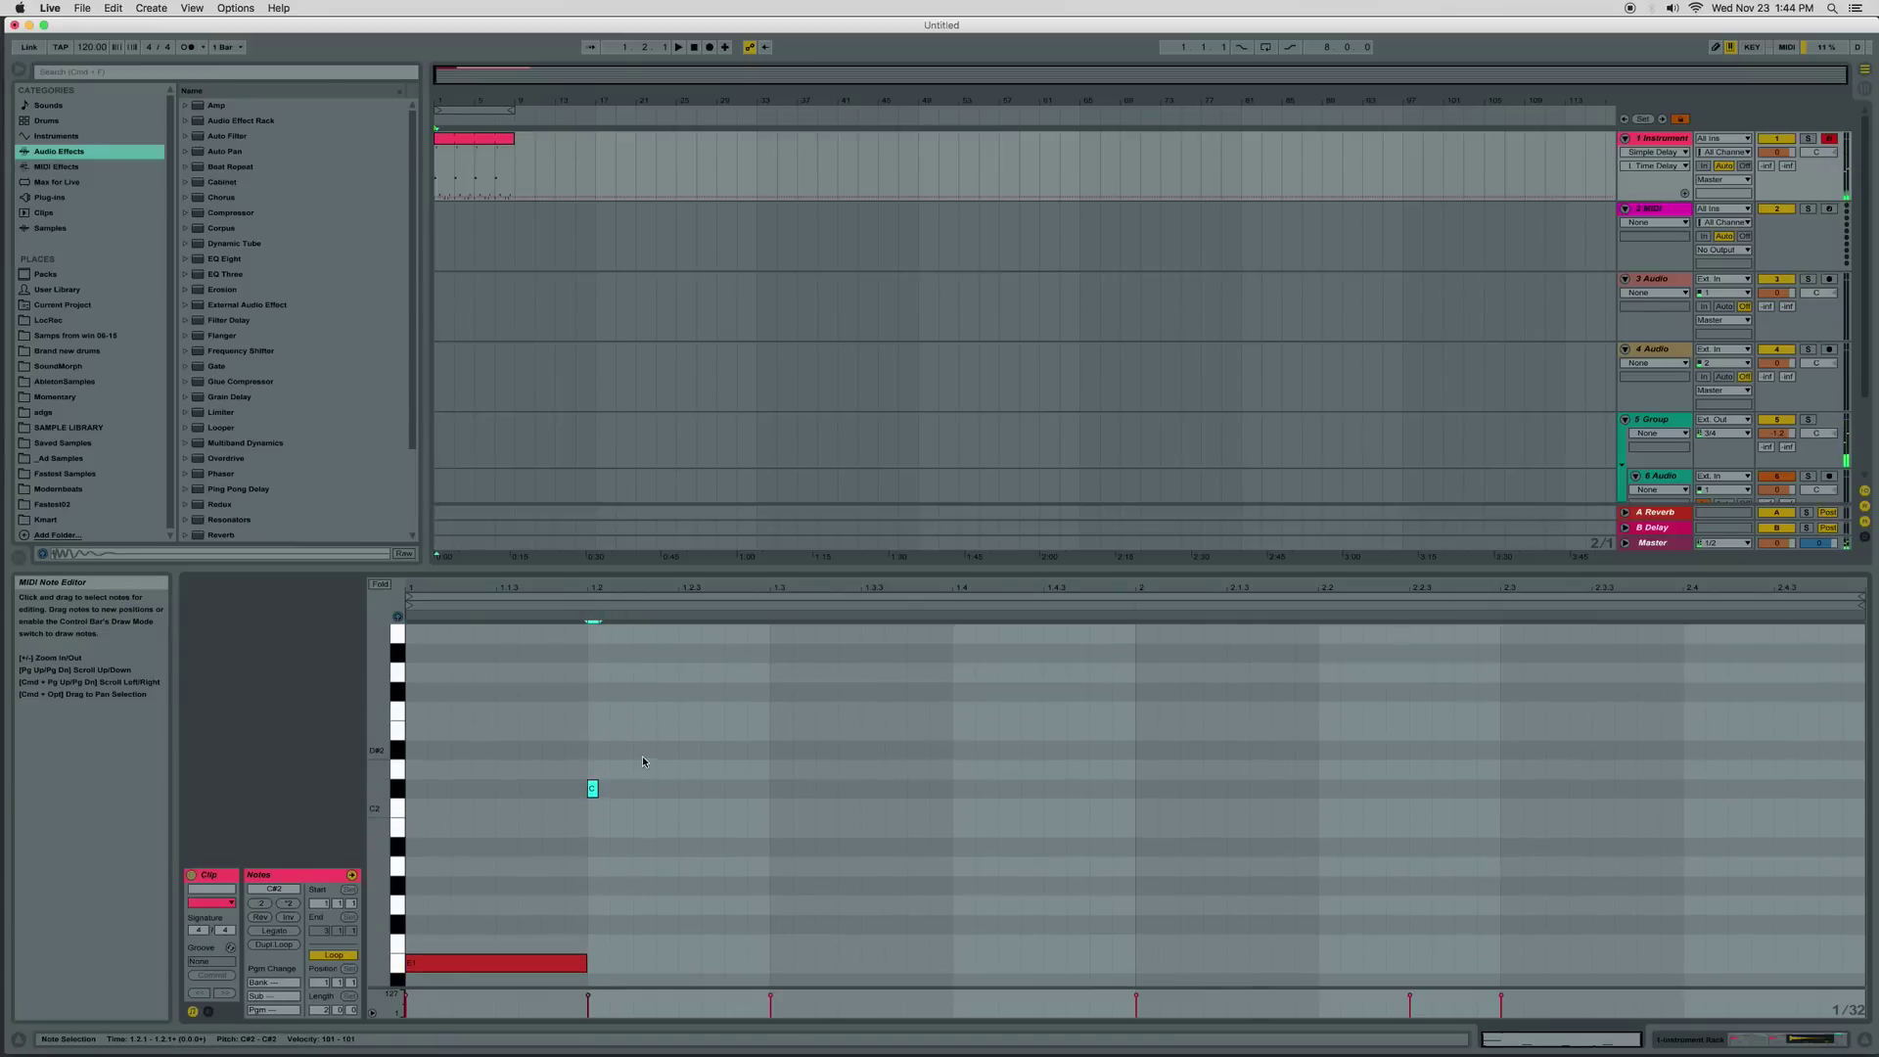
pyautogui.doubleClick(642, 752)
pyautogui.moveTo(656, 752); pyautogui.dragTo(639, 752)
# Continue the rising slice run with short G#2, A#2, B2 and C#3 notes from 1.2.3, and place A#1 at 1.3
pyautogui.scroll(1, 665, 729)
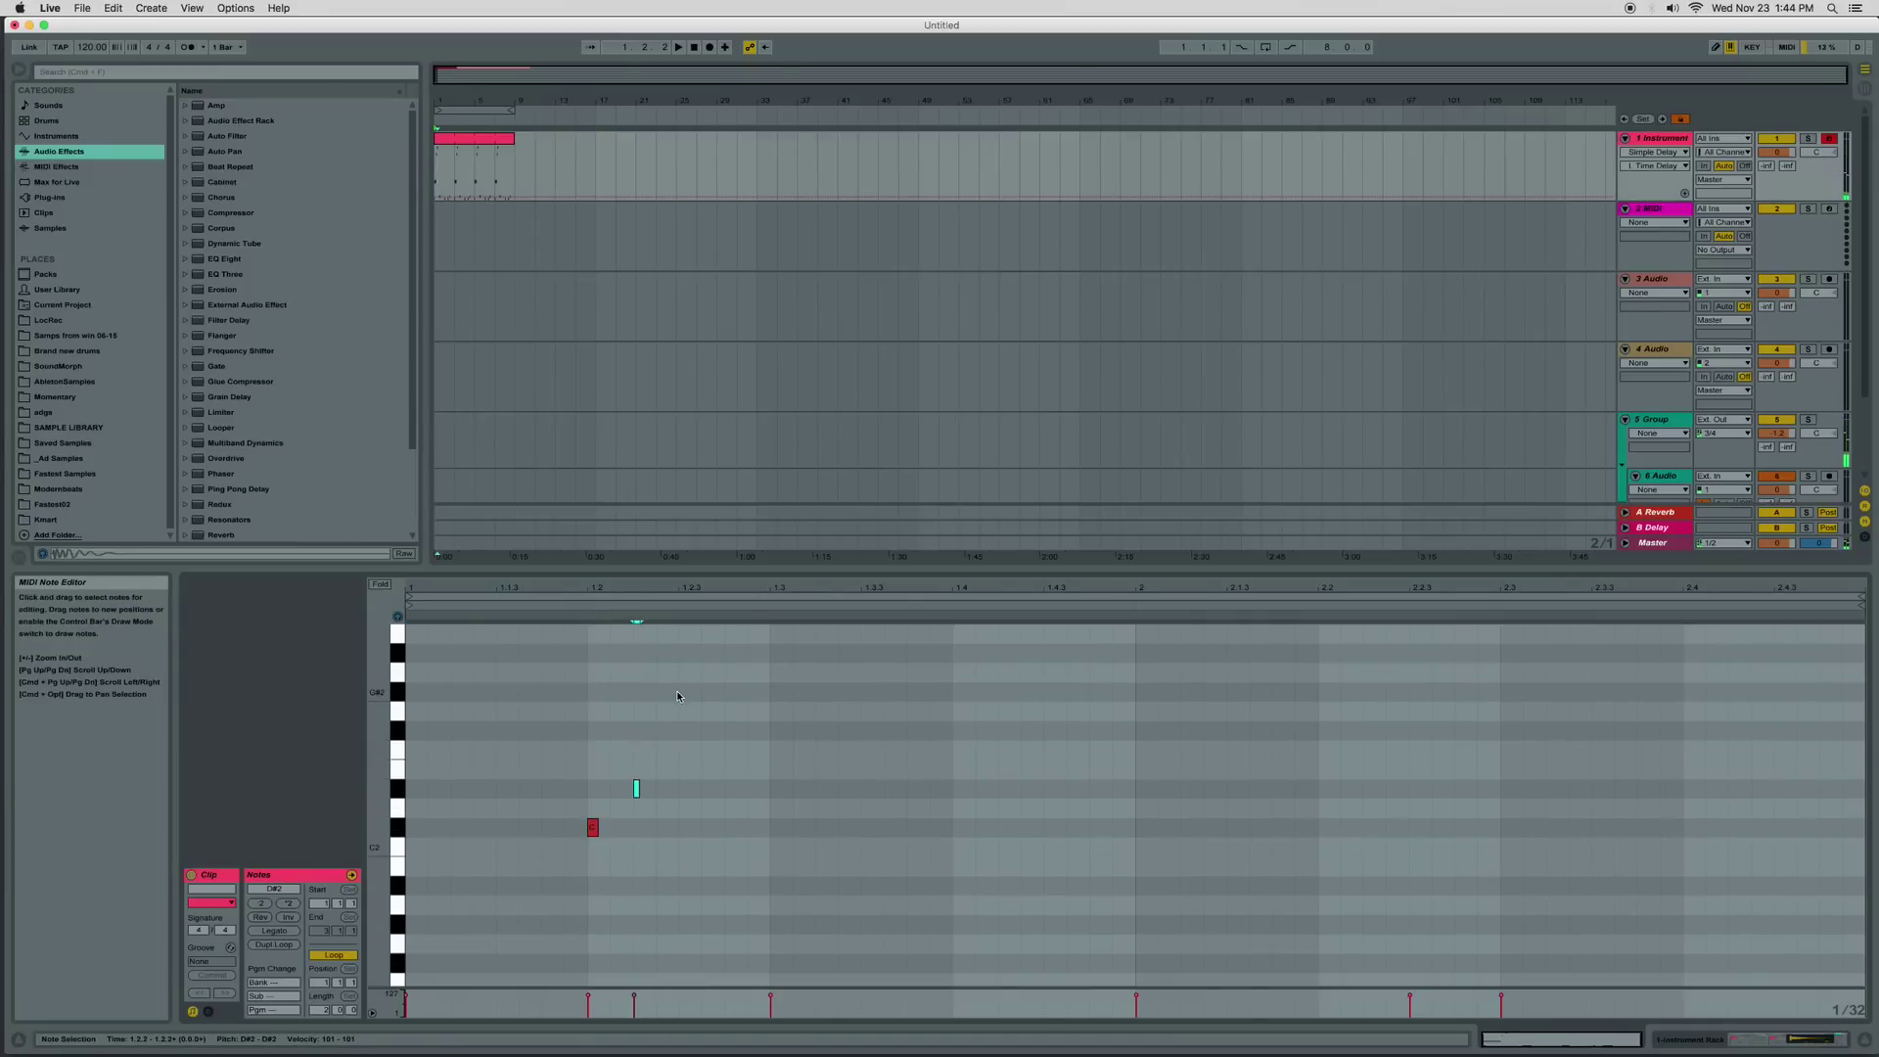
pyautogui.moveTo(692, 692); pyautogui.dragTo(687, 692)
pyautogui.scroll(2, 707, 695)
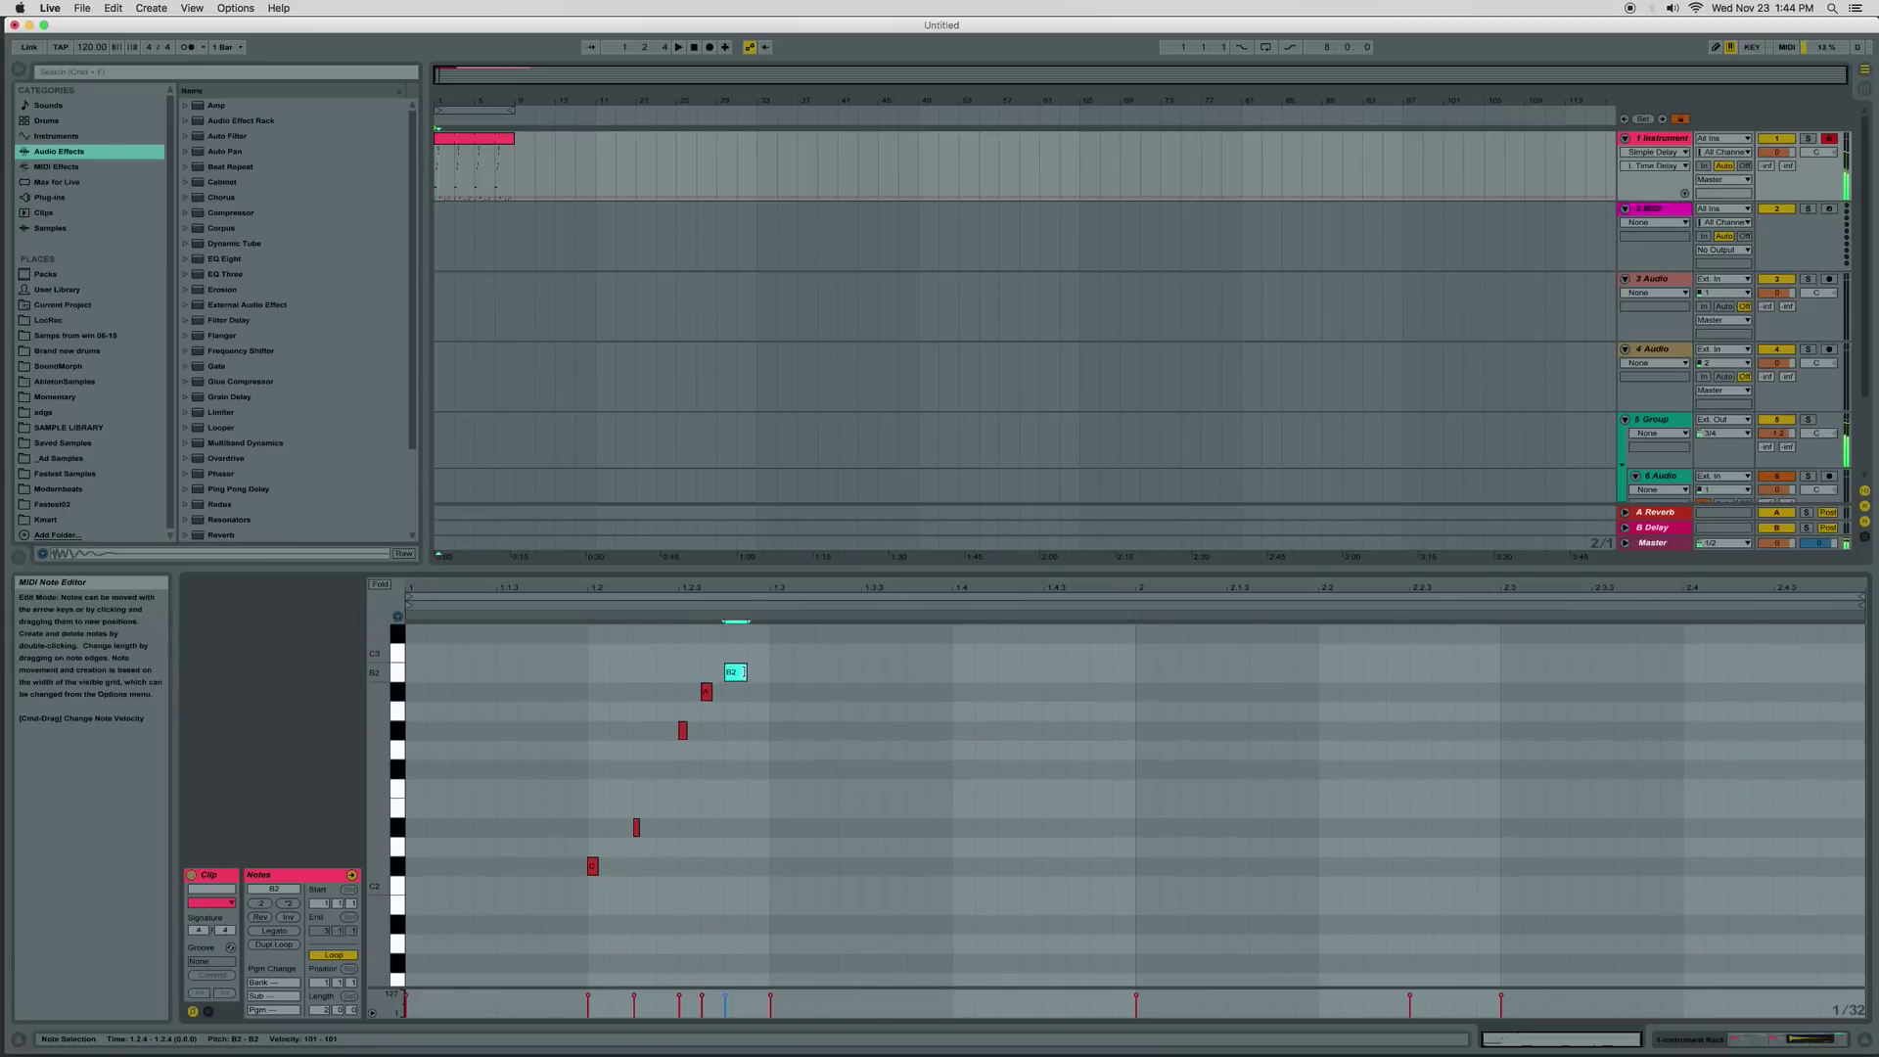
pyautogui.moveTo(745, 673); pyautogui.dragTo(732, 672)
pyautogui.click(750, 640)
pyautogui.doubleClick(754, 636)
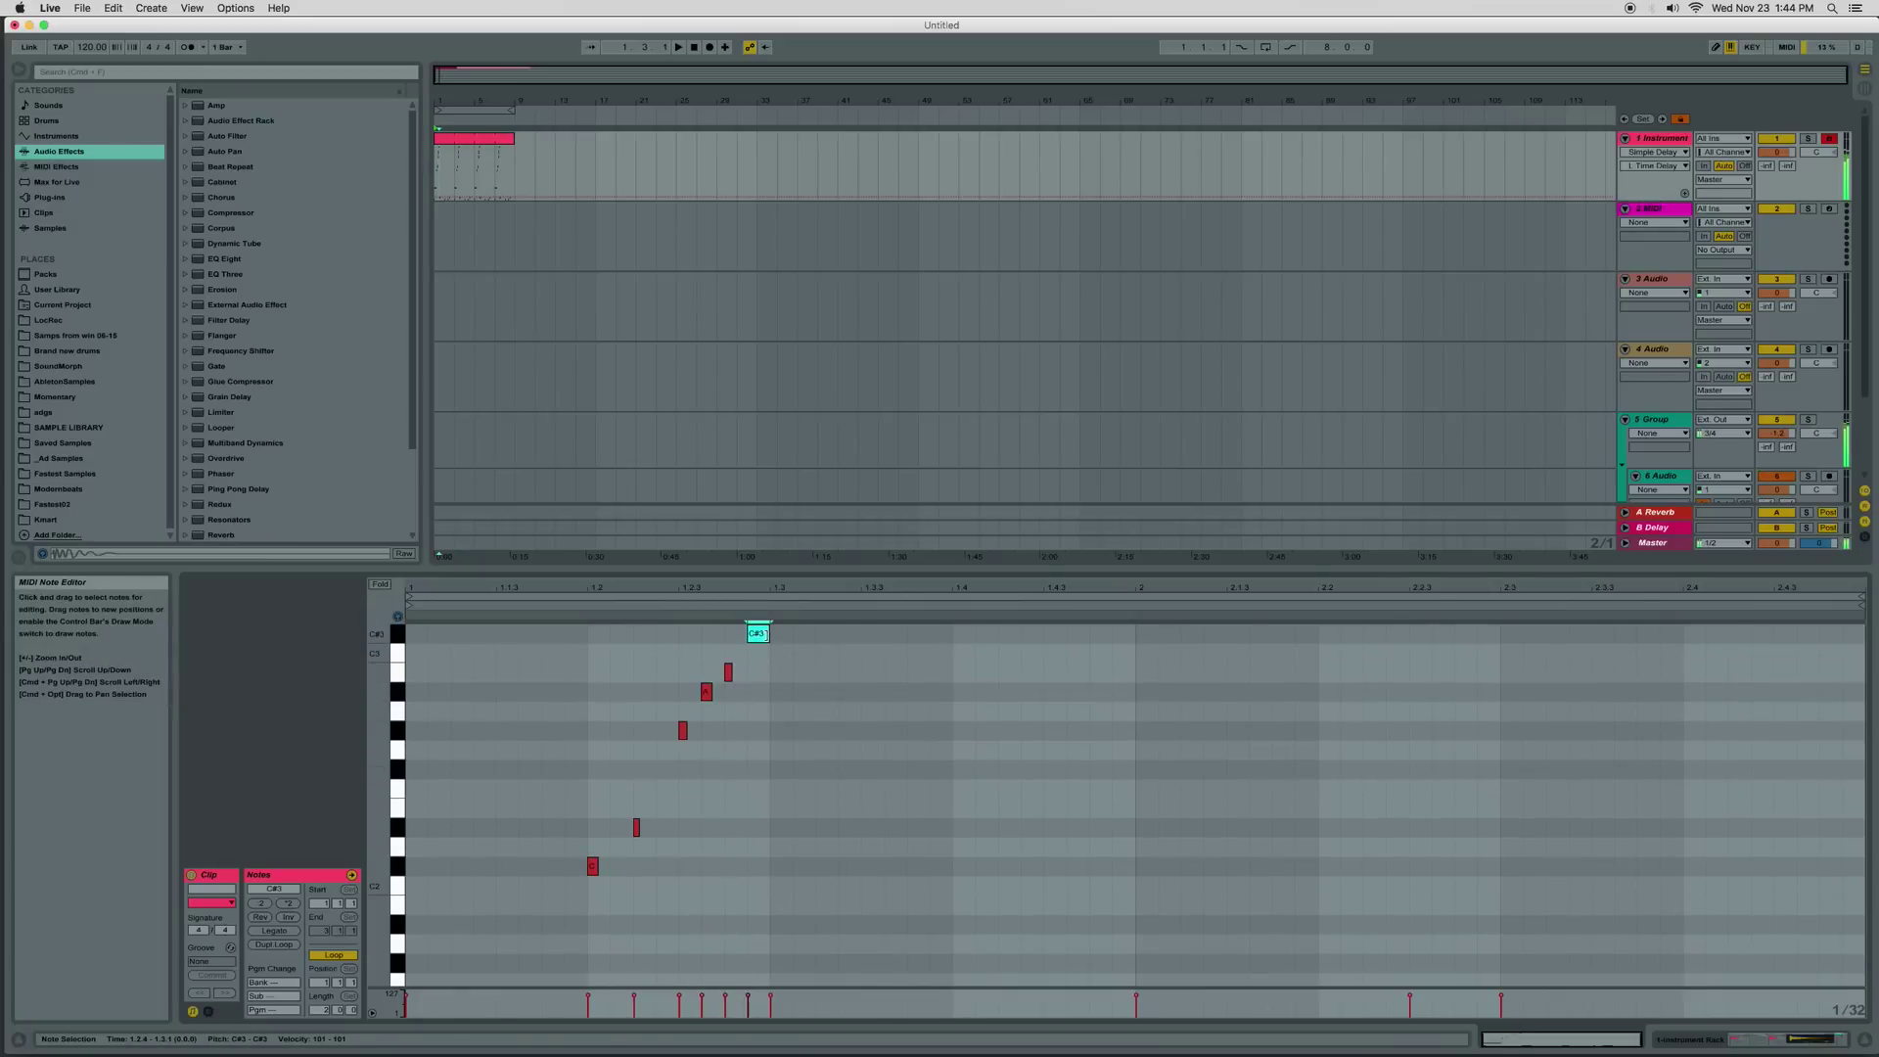
pyautogui.scroll(-4, 805, 857)
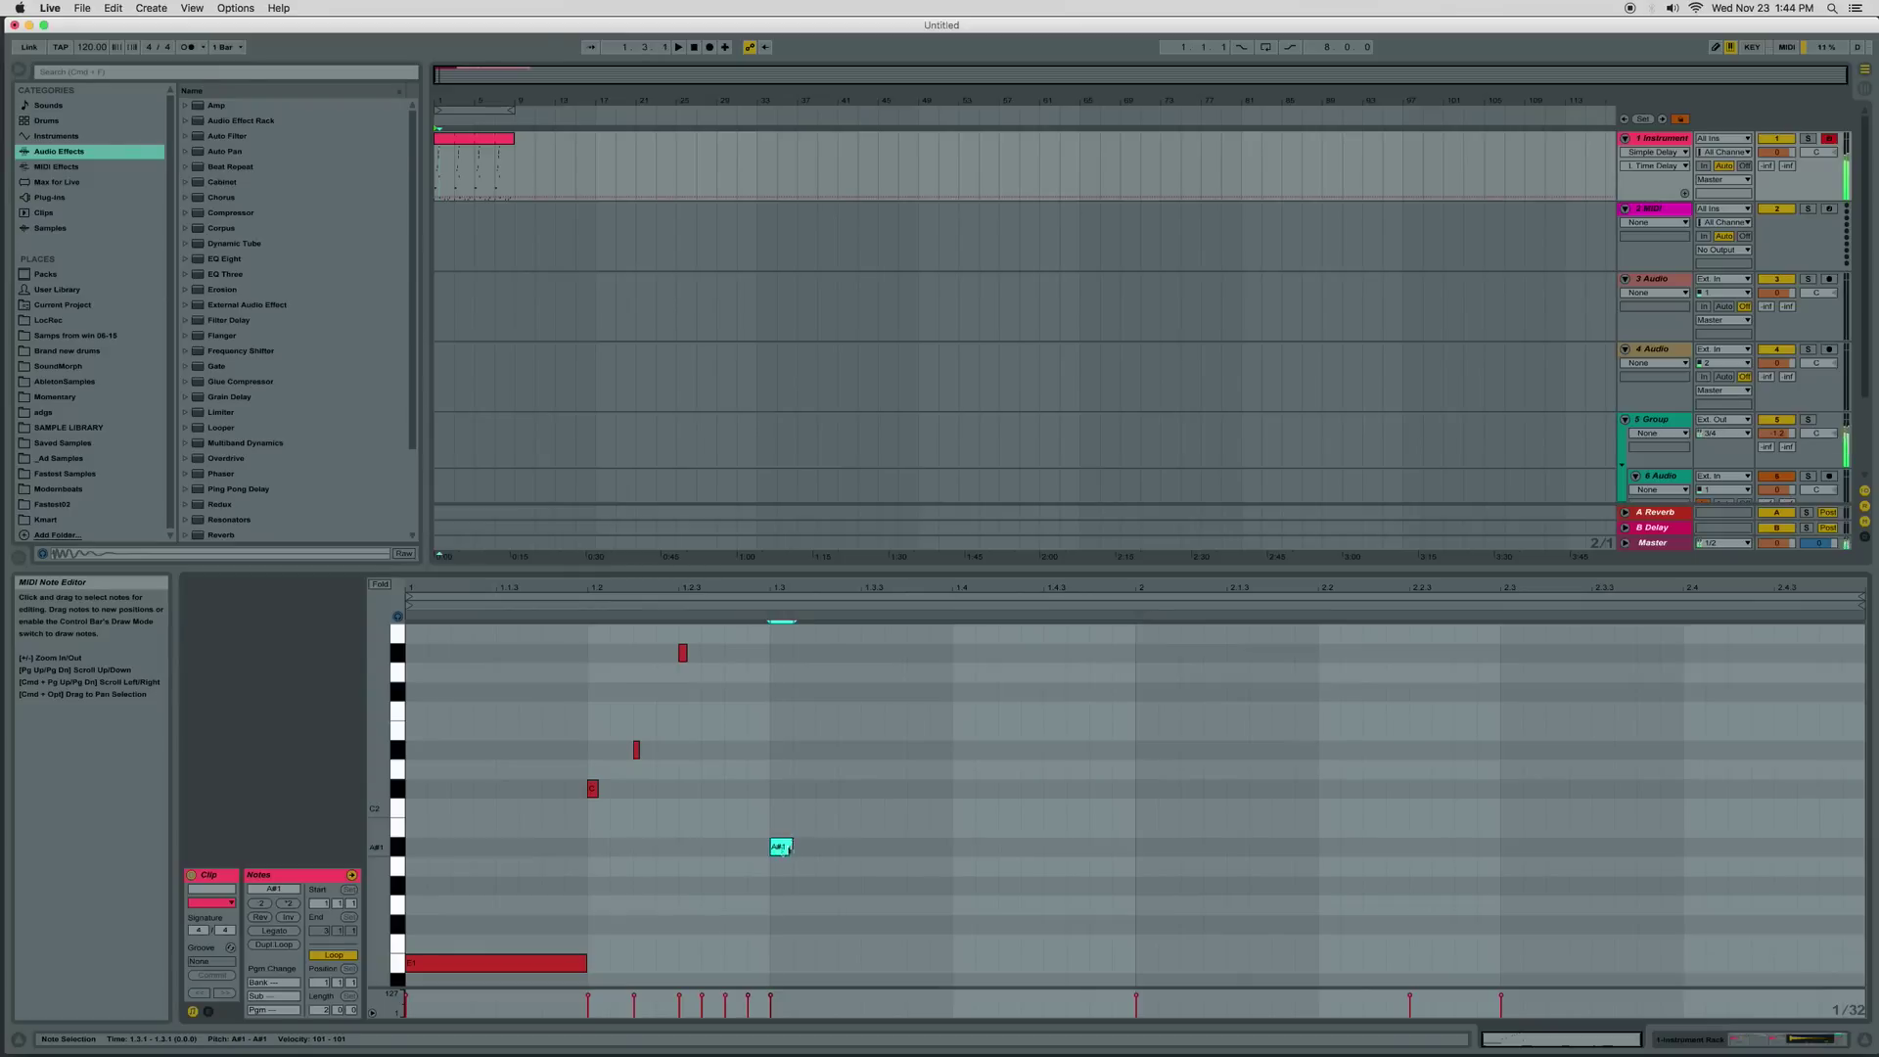
# Lengthen the A#1 note at 1.3 to three sixteenths, and follow it with an equally long G#1 at 1.3.4
pyautogui.moveTo(795, 846); pyautogui.dragTo(904, 850)
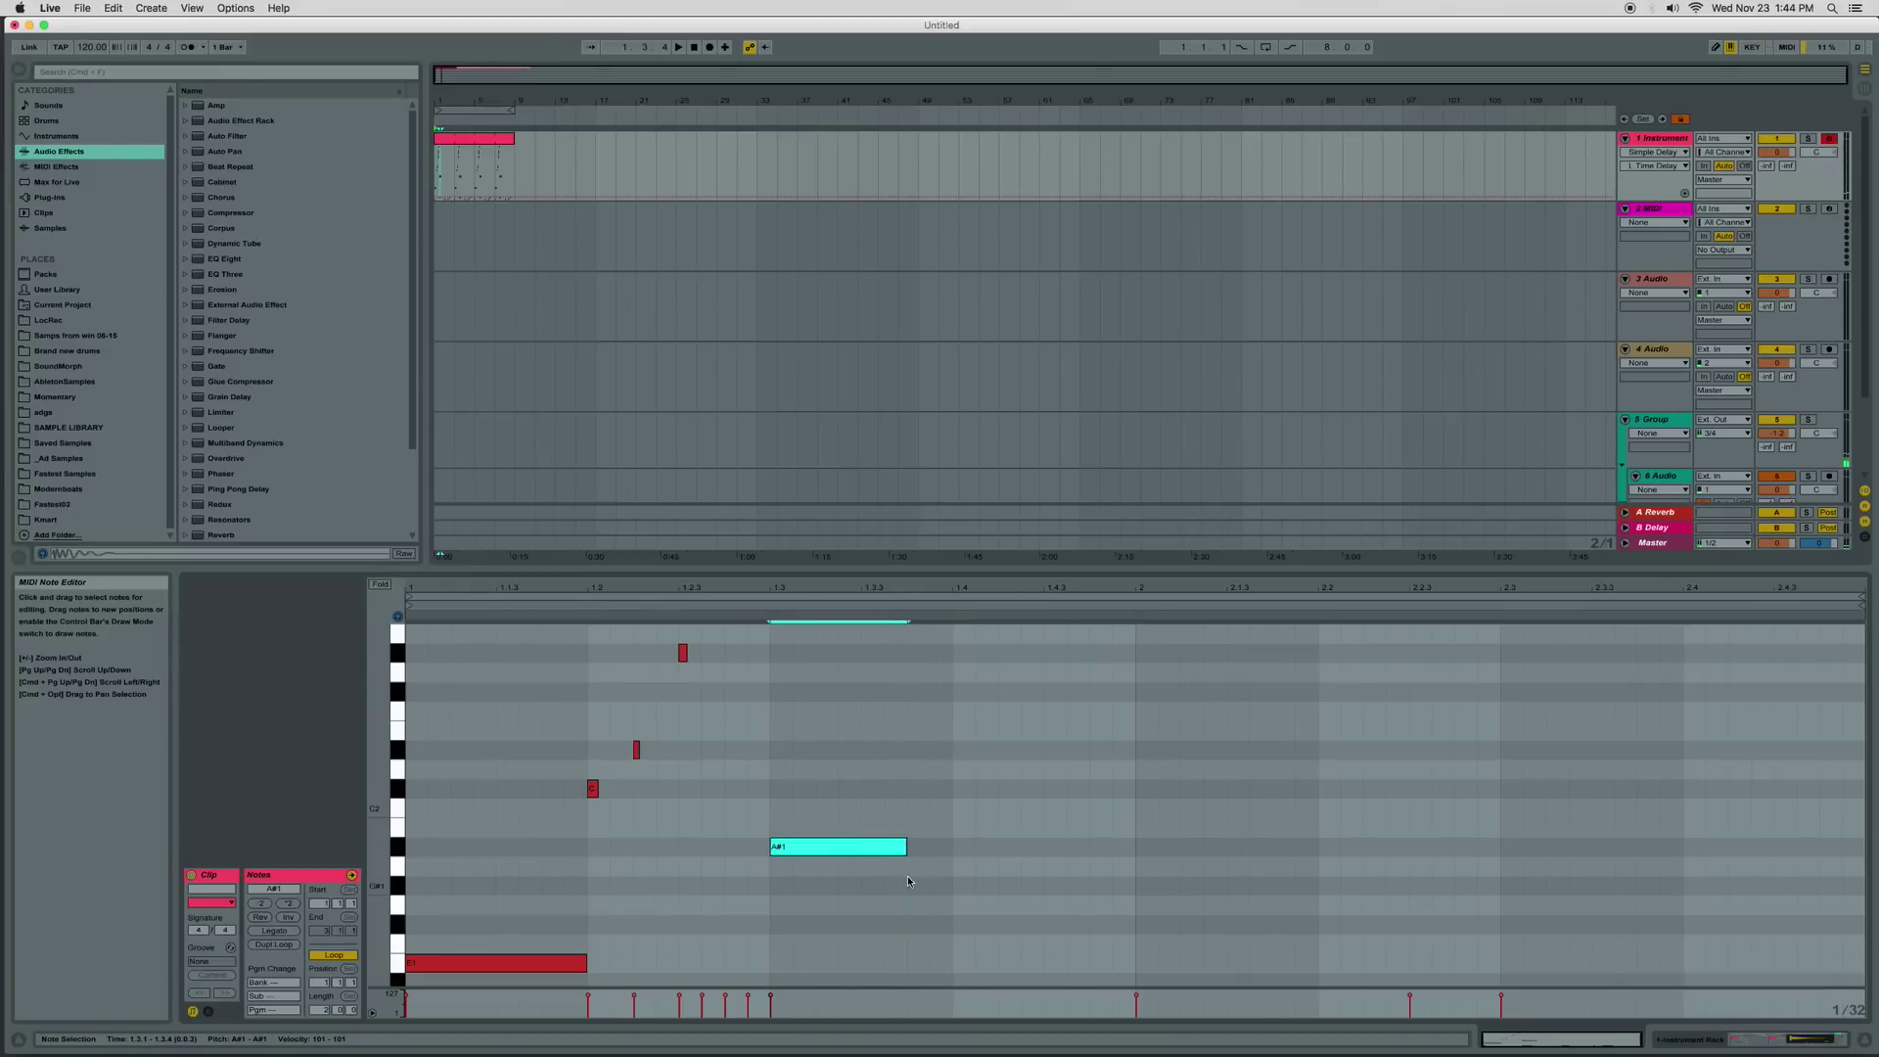
pyautogui.doubleClick(910, 885)
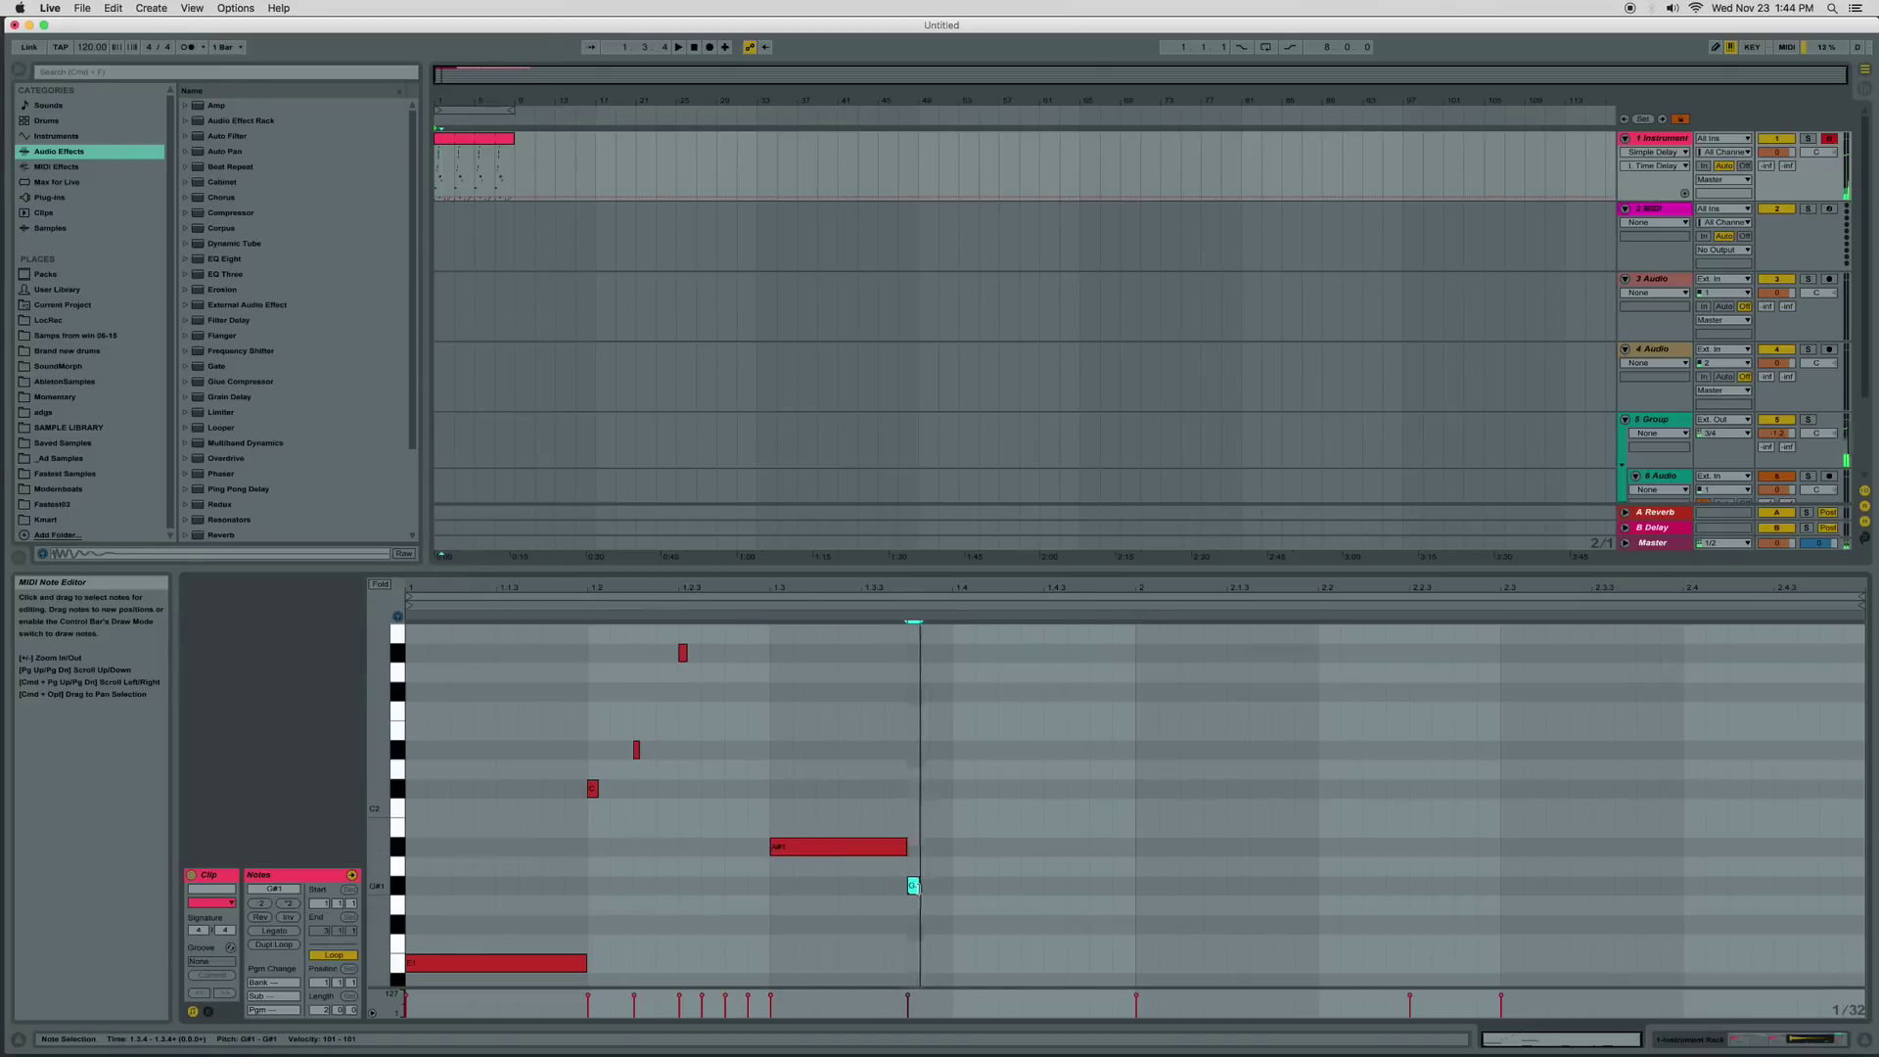
pyautogui.moveTo(915, 886); pyautogui.dragTo(1043, 887)
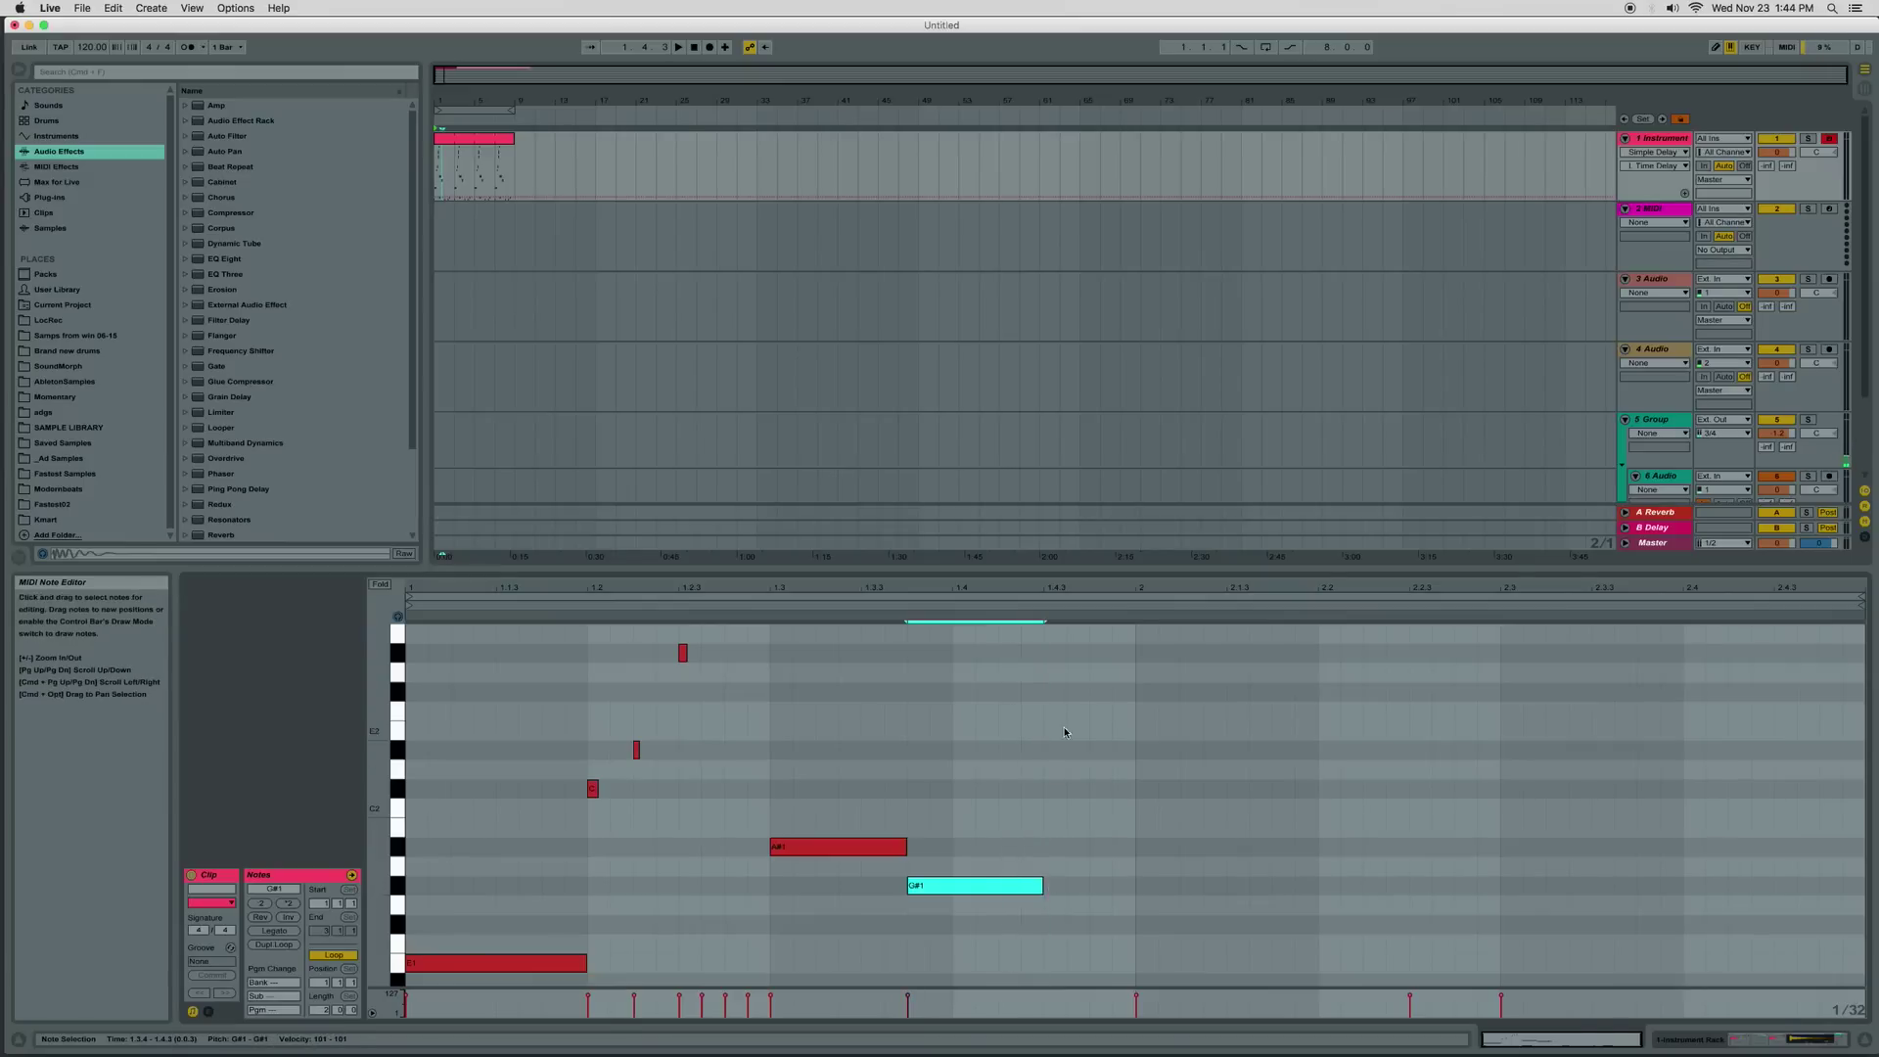
# Add a note at 1.4.3, extend it to the start of bar 2 and raise it to E3
pyautogui.doubleClick(1054, 711)
pyautogui.click(1192, 717)
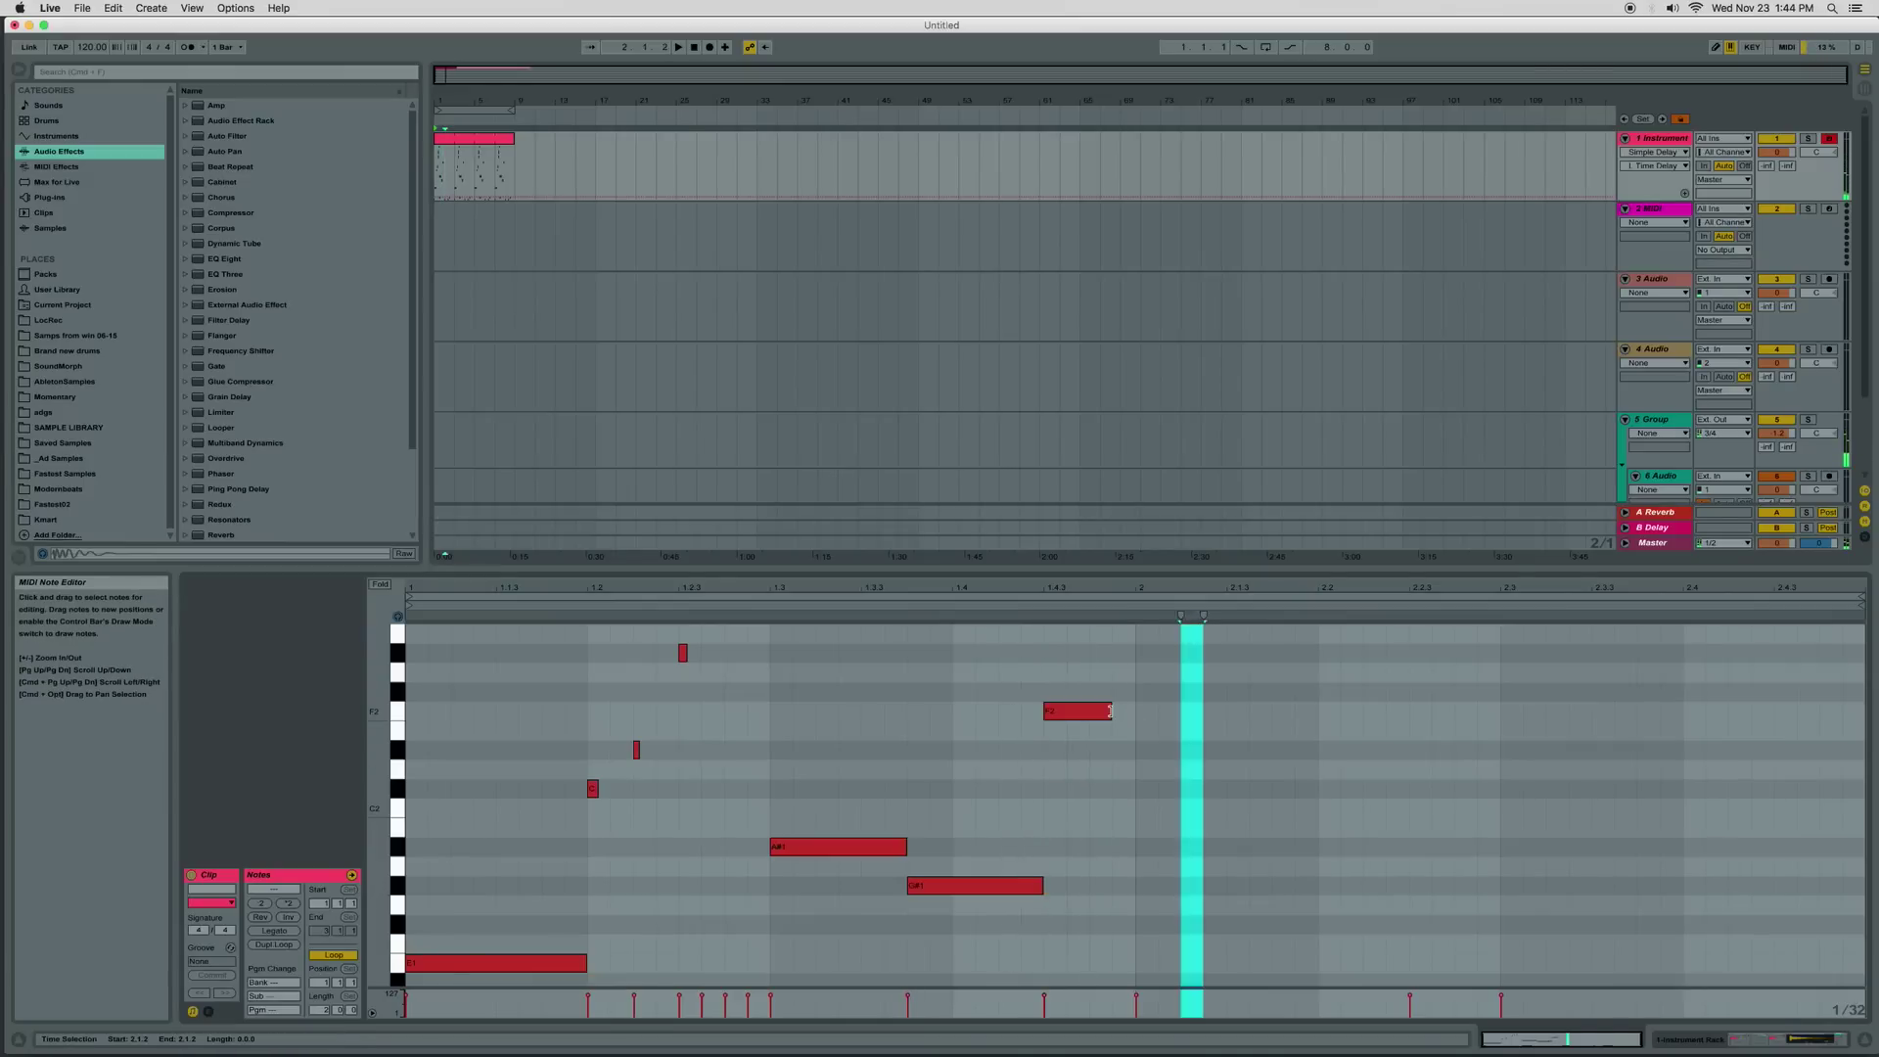
pyautogui.moveTo(1110, 712); pyautogui.dragTo(1138, 716)
pyautogui.press('Up')
pyautogui.press('Up')
pyautogui.press('Up')
pyautogui.press('Up')
pyautogui.press('Up')
pyautogui.press('Up')
pyautogui.press('Up')
pyautogui.press('Up')
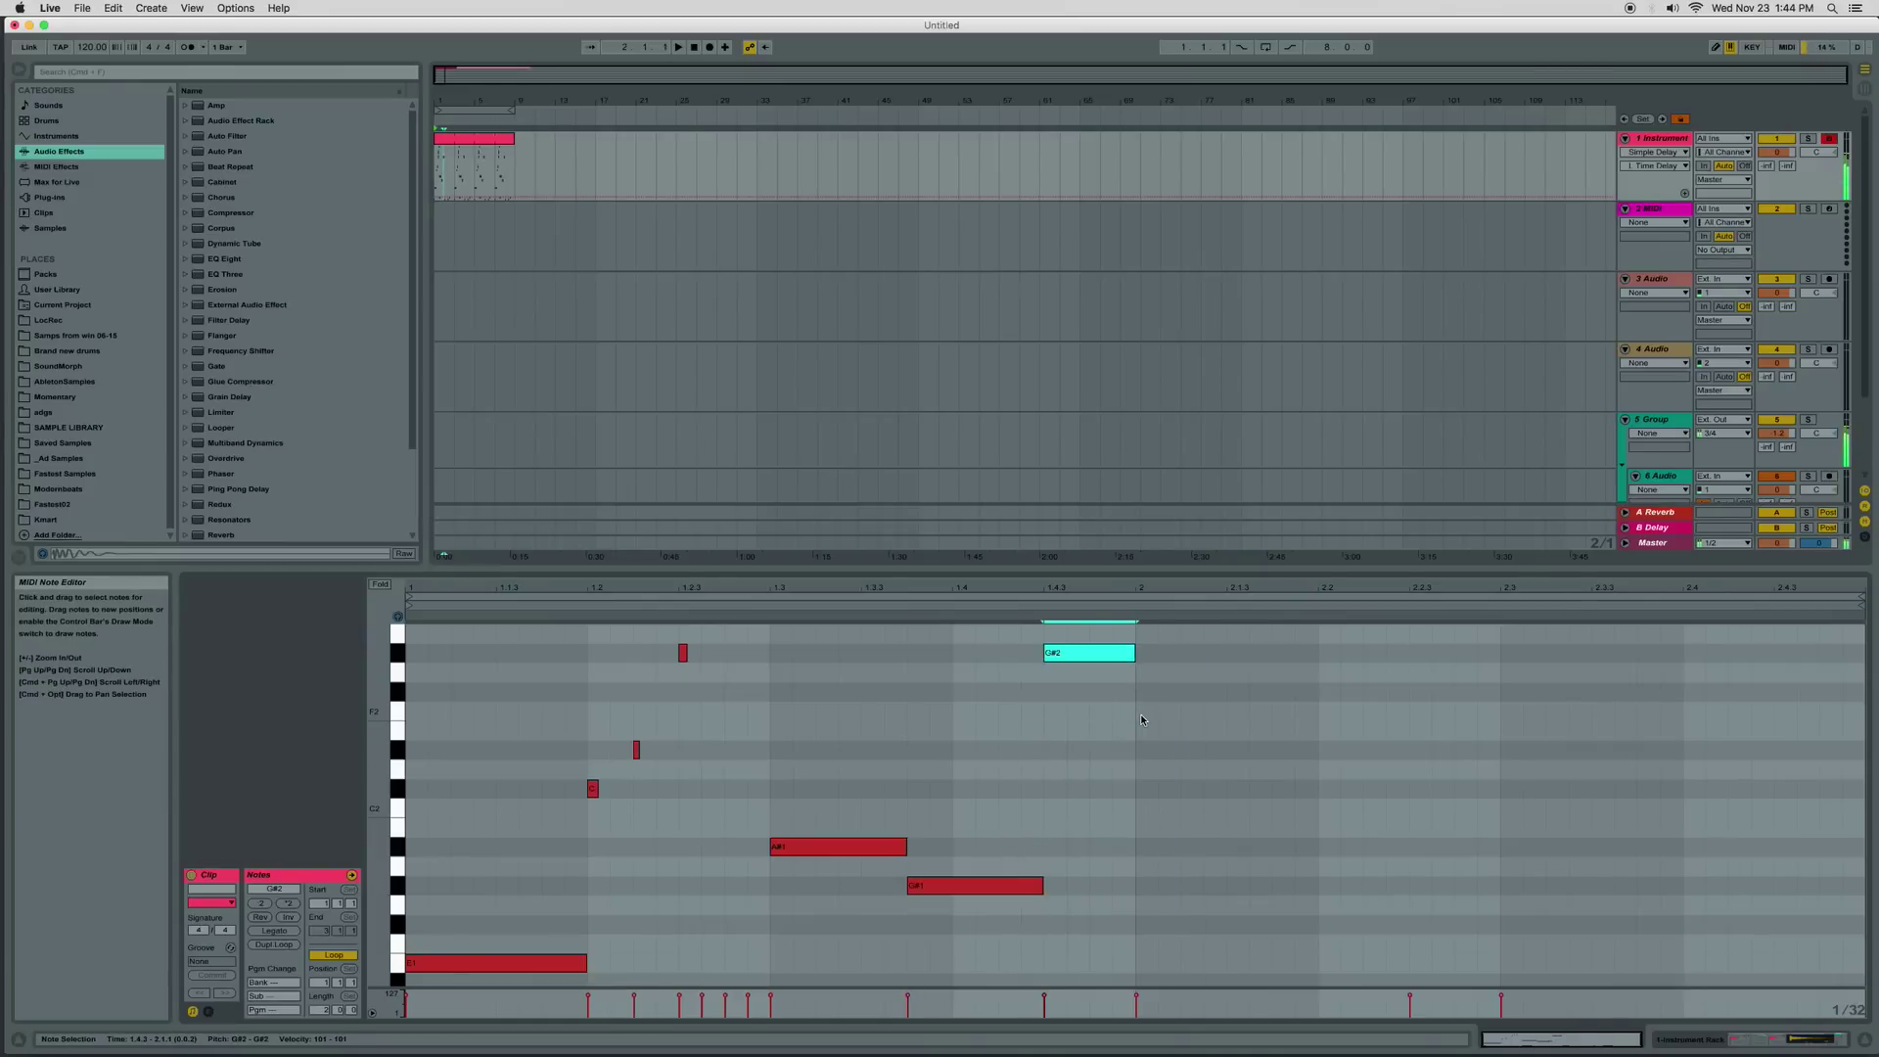
pyautogui.press('Up')
pyautogui.press('Up')
pyautogui.press('Up')
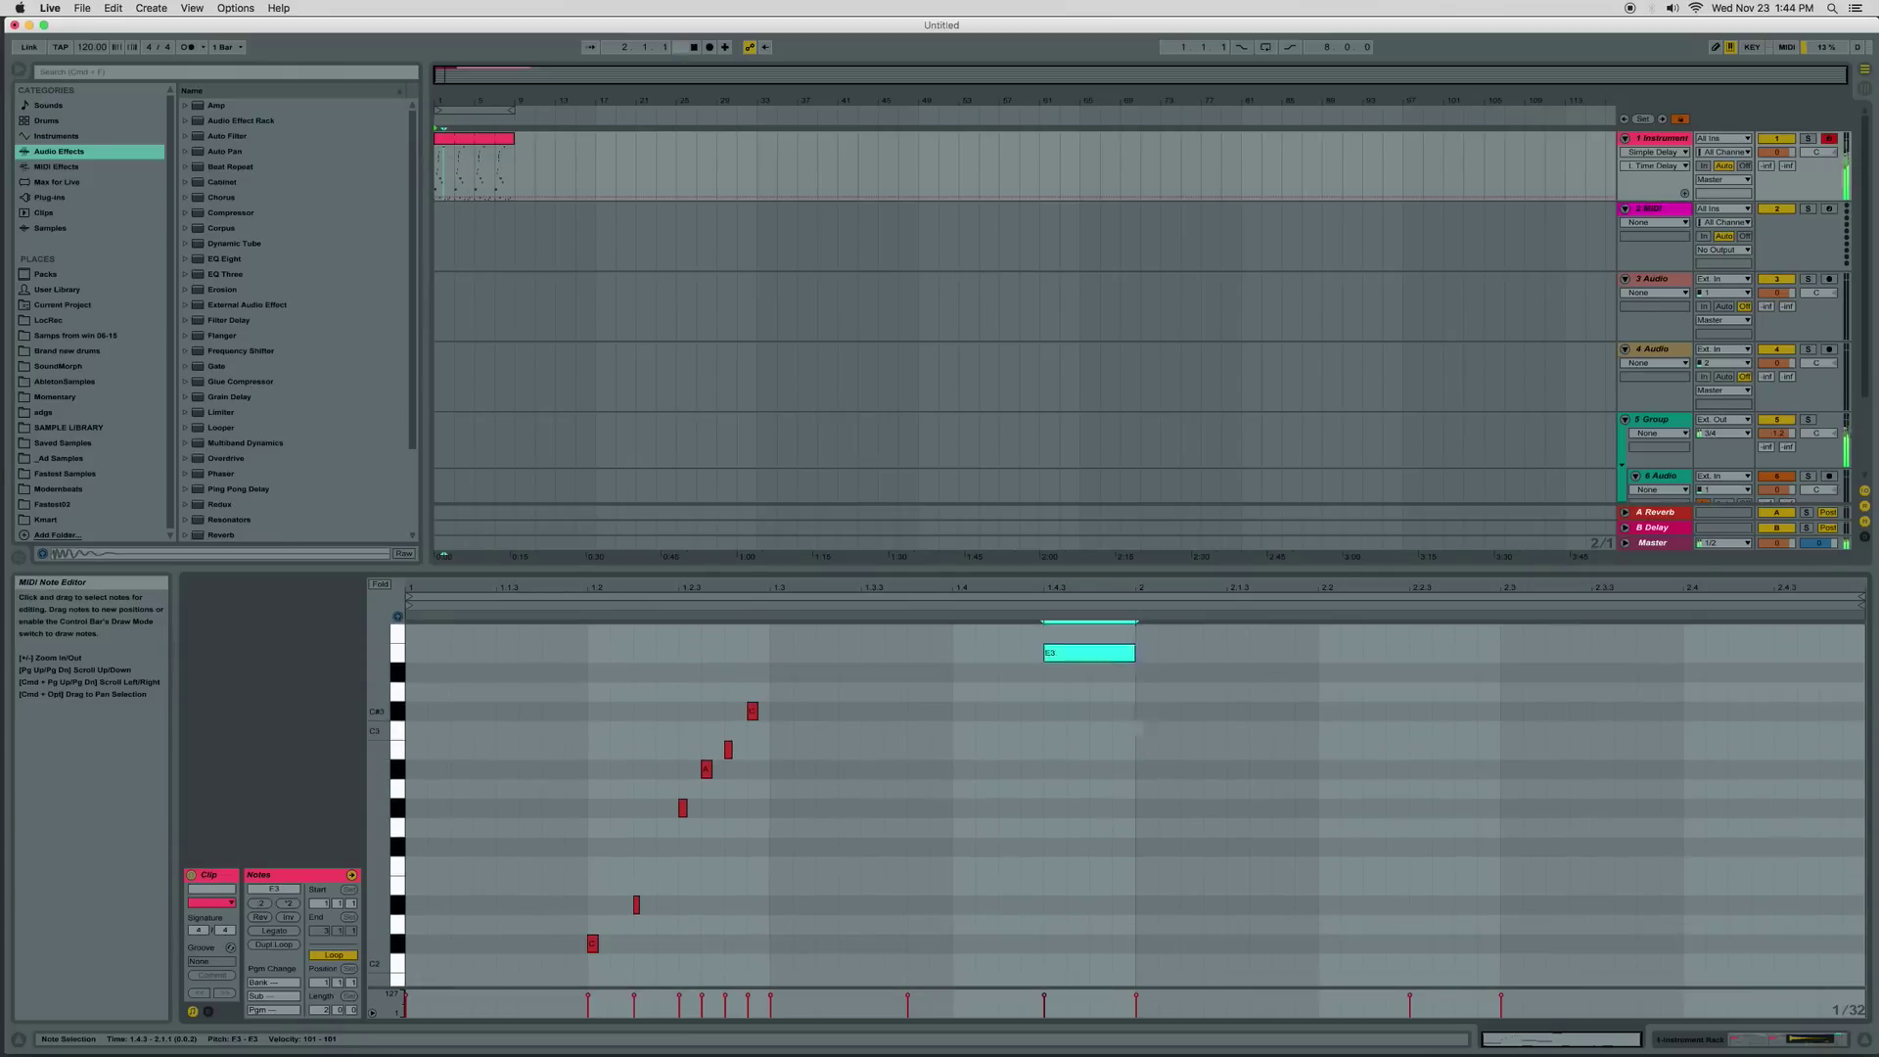
# Play the pattern with the note editor enlarged, and duplicate all slice notes of bar 1 into bar 2
pyautogui.press('space')
pyautogui.moveTo(1086, 568); pyautogui.dragTo(1081, 220)
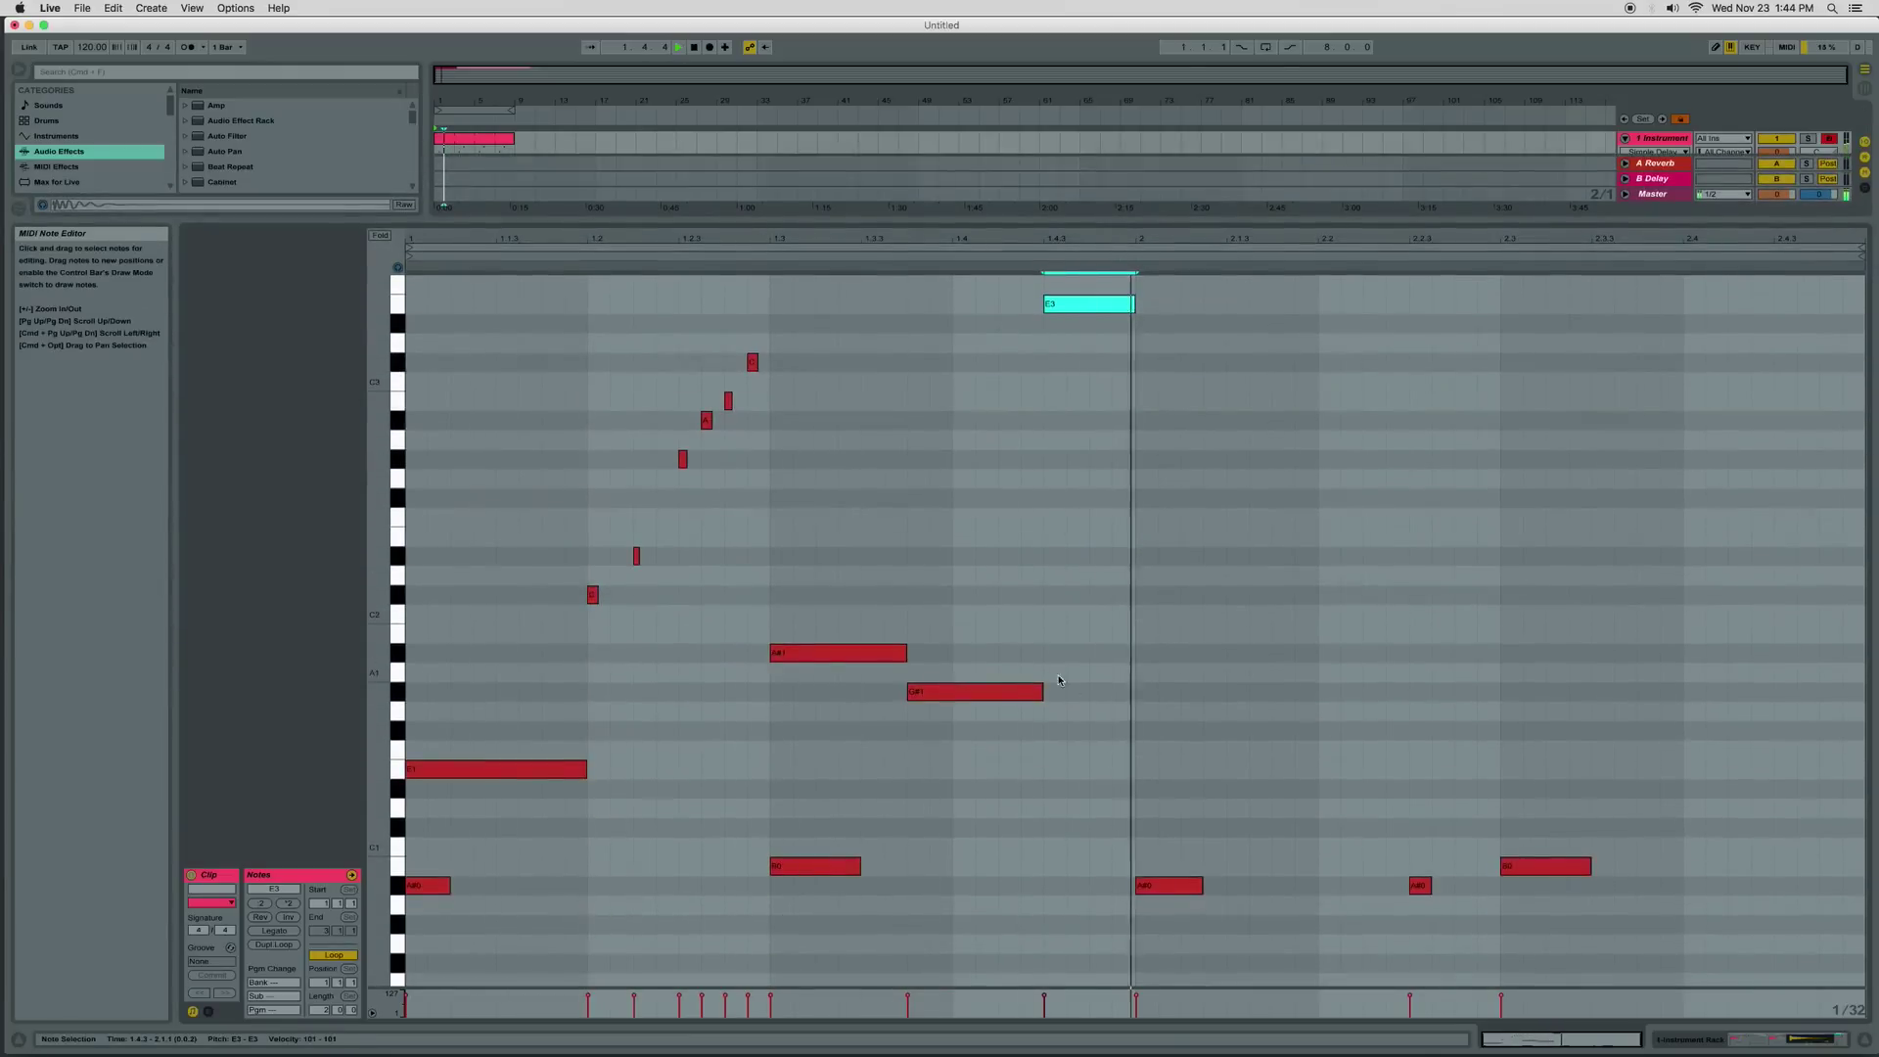
pyautogui.press('space')
pyautogui.moveTo(1127, 812); pyautogui.dragTo(488, 282)
pyautogui.press('super+d')
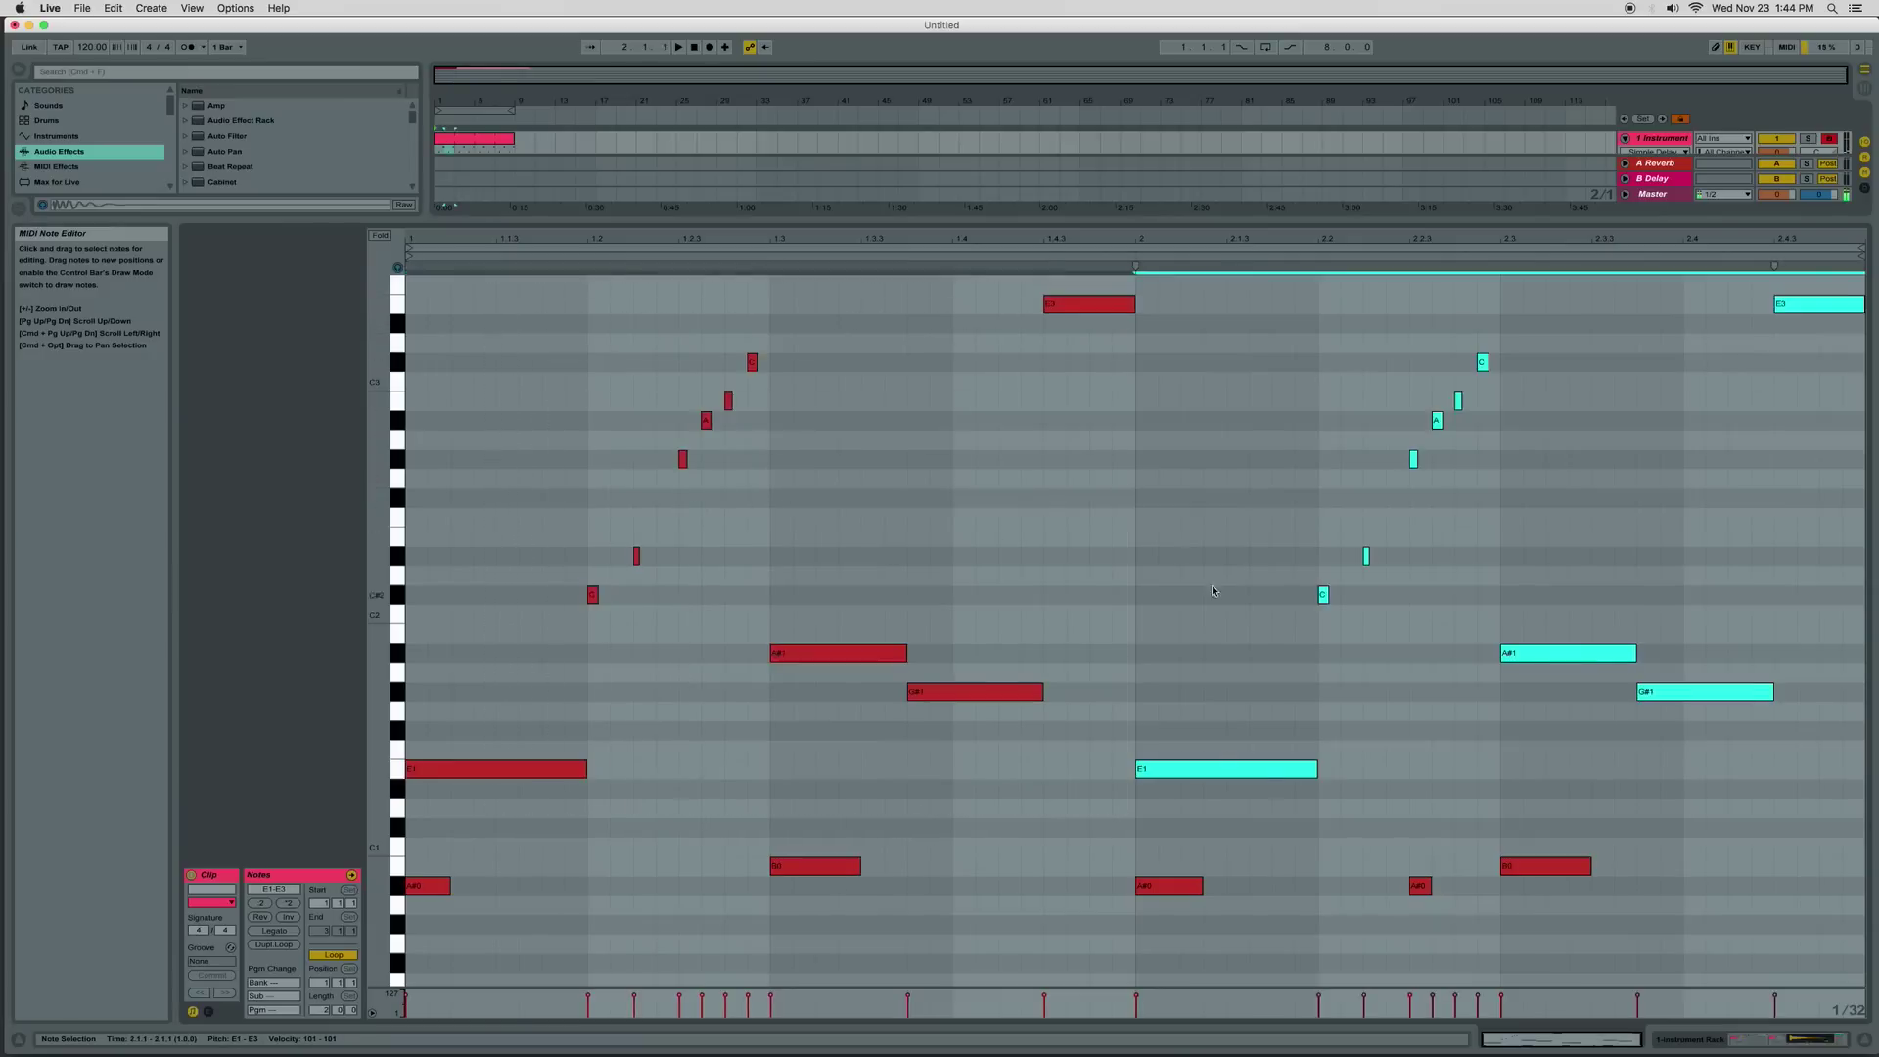
# Transpose the copied E1 slice note at the start of bar 2 up to D#4
pyautogui.click(1380, 737)
pyautogui.moveTo(1262, 771); pyautogui.dragTo(1271, 503)
pyautogui.scroll(5, 1242, 607)
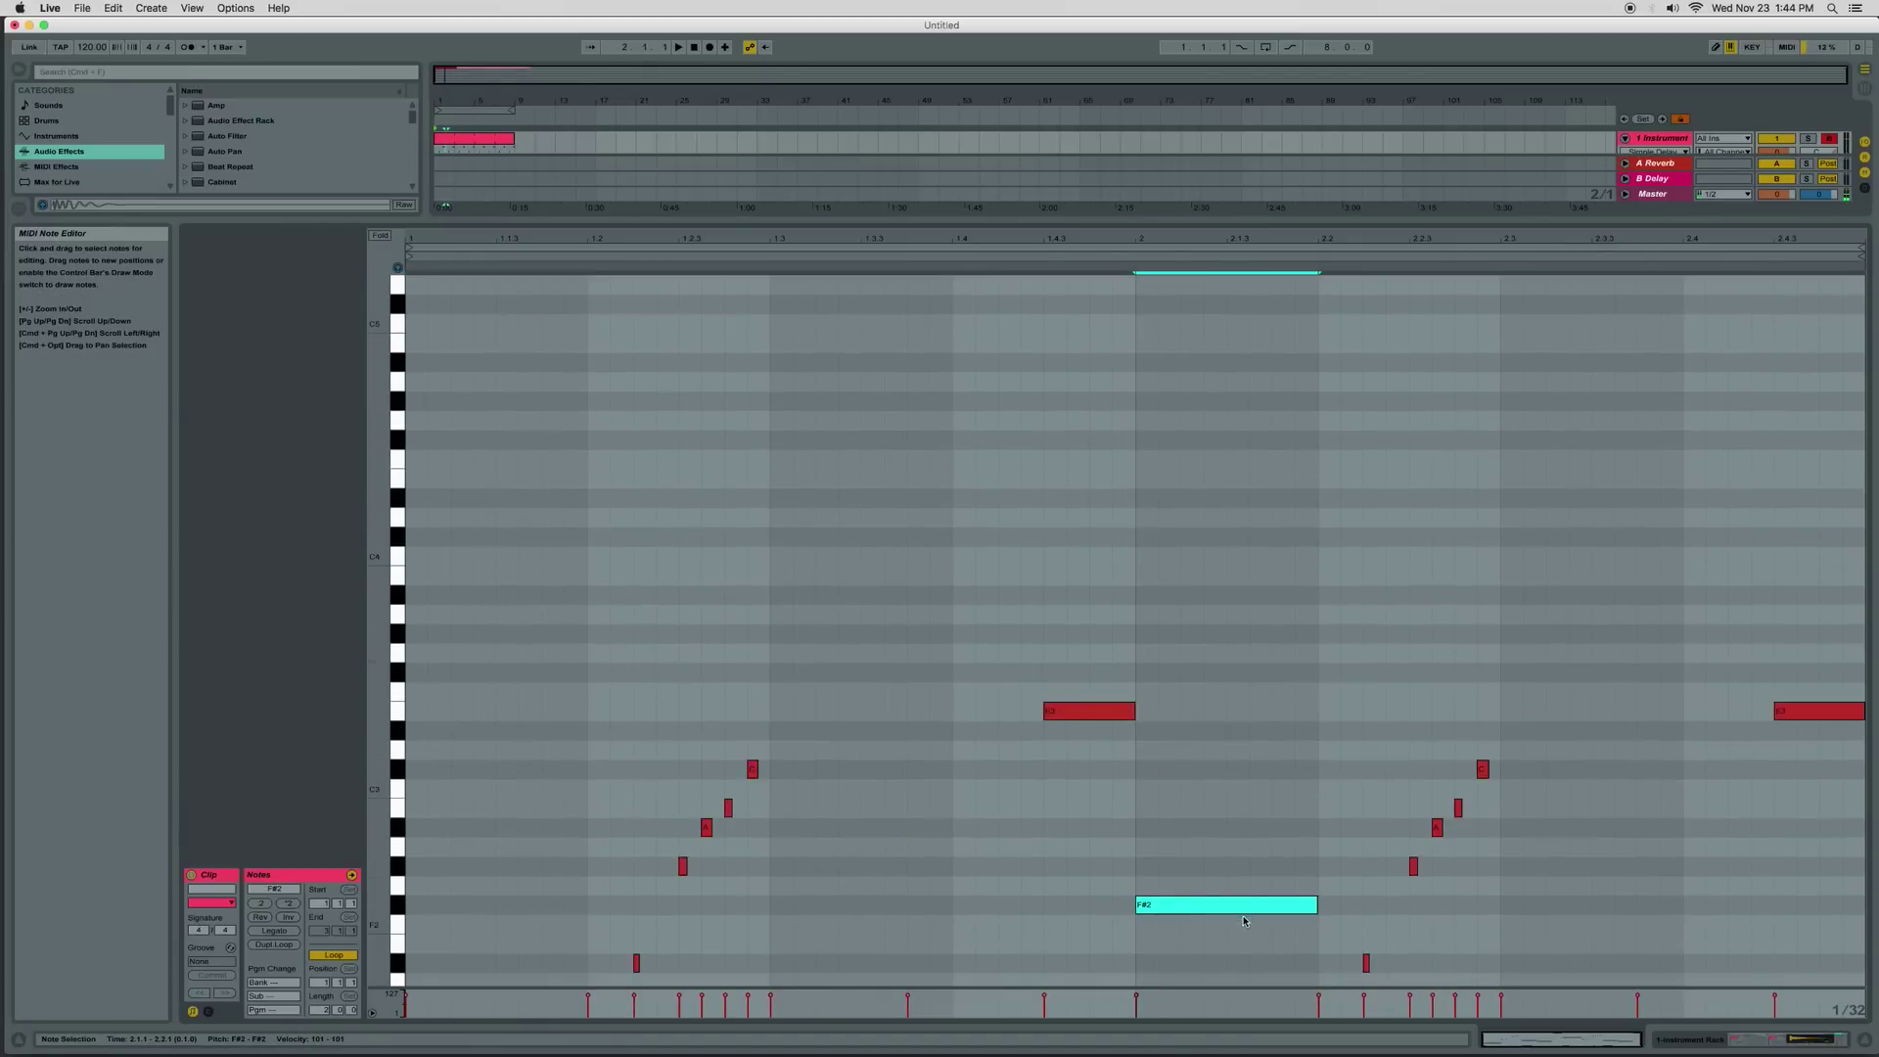
pyautogui.moveTo(1245, 910); pyautogui.dragTo(1239, 501)
pyautogui.scroll(-3, 1329, 626)
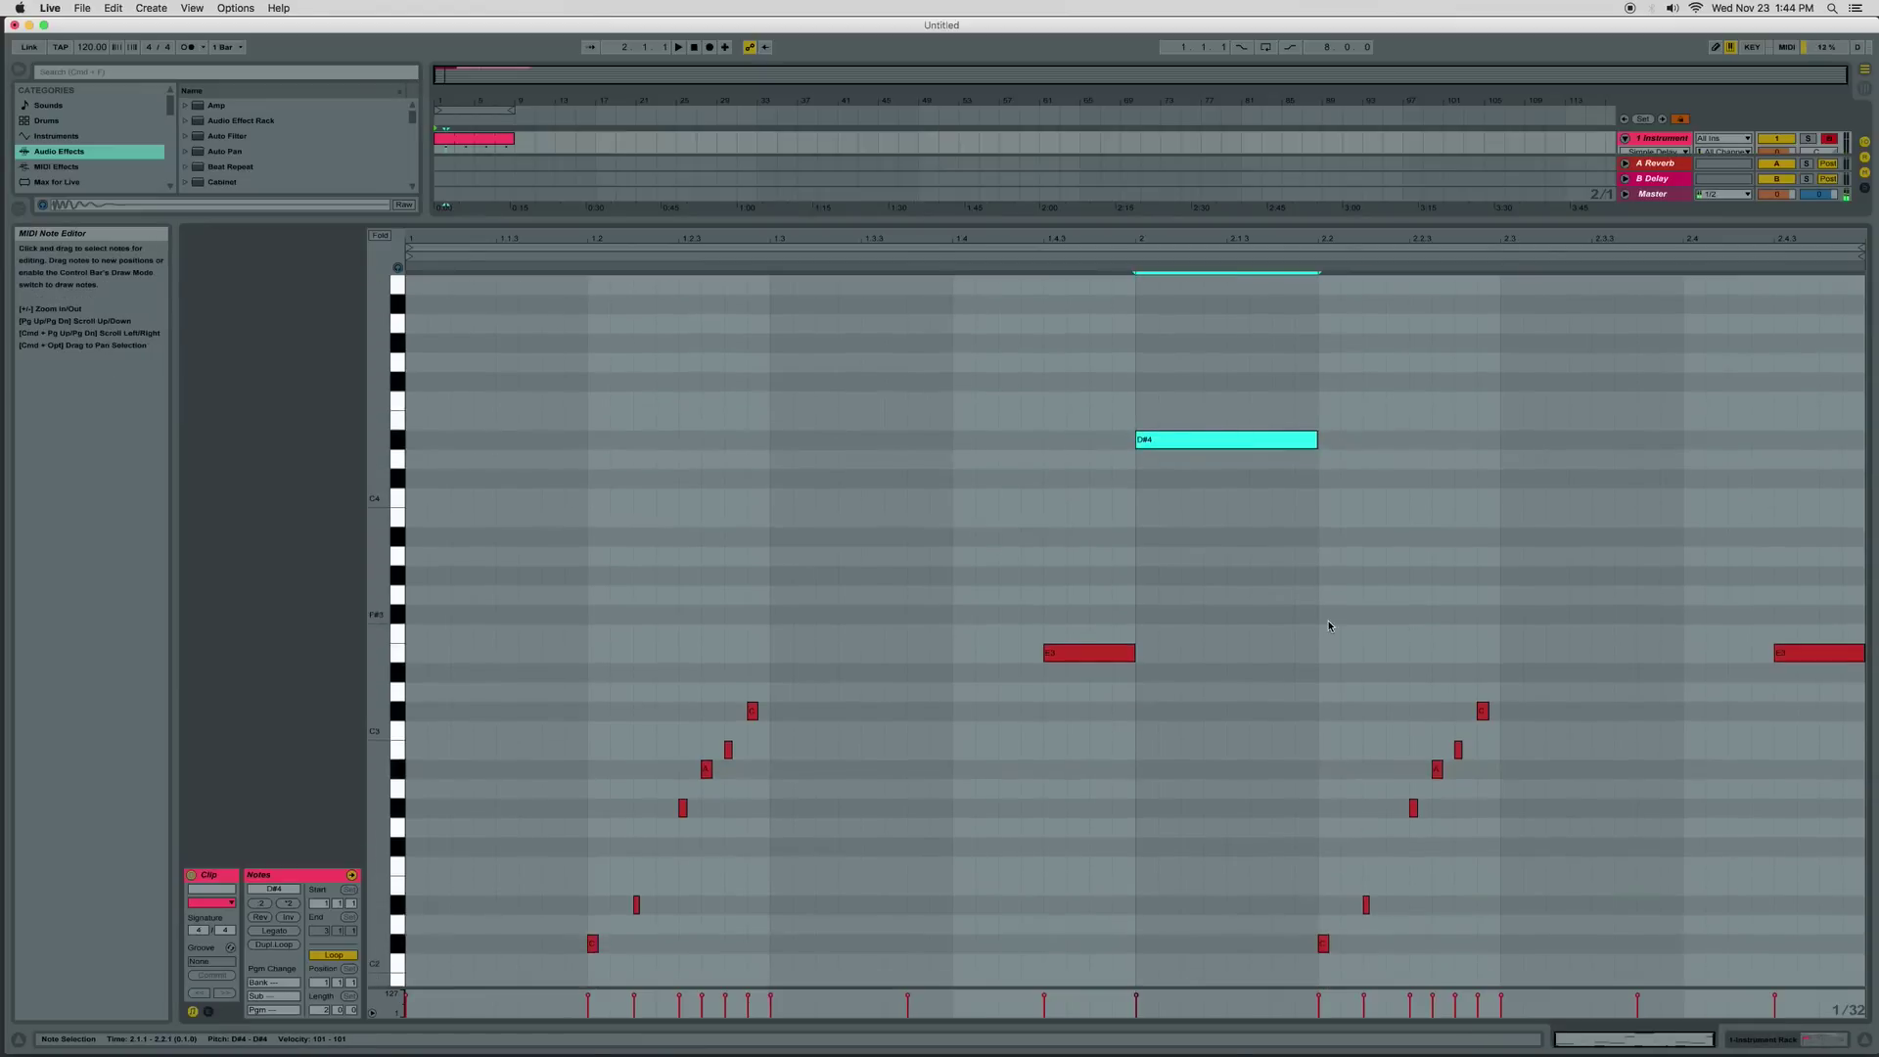
# Delete the copied C#2 and D#2 notes after 2.2, and extend the D#4 note to 2.2.2
pyautogui.scroll(-5, 1286, 498)
pyautogui.click(1326, 791)
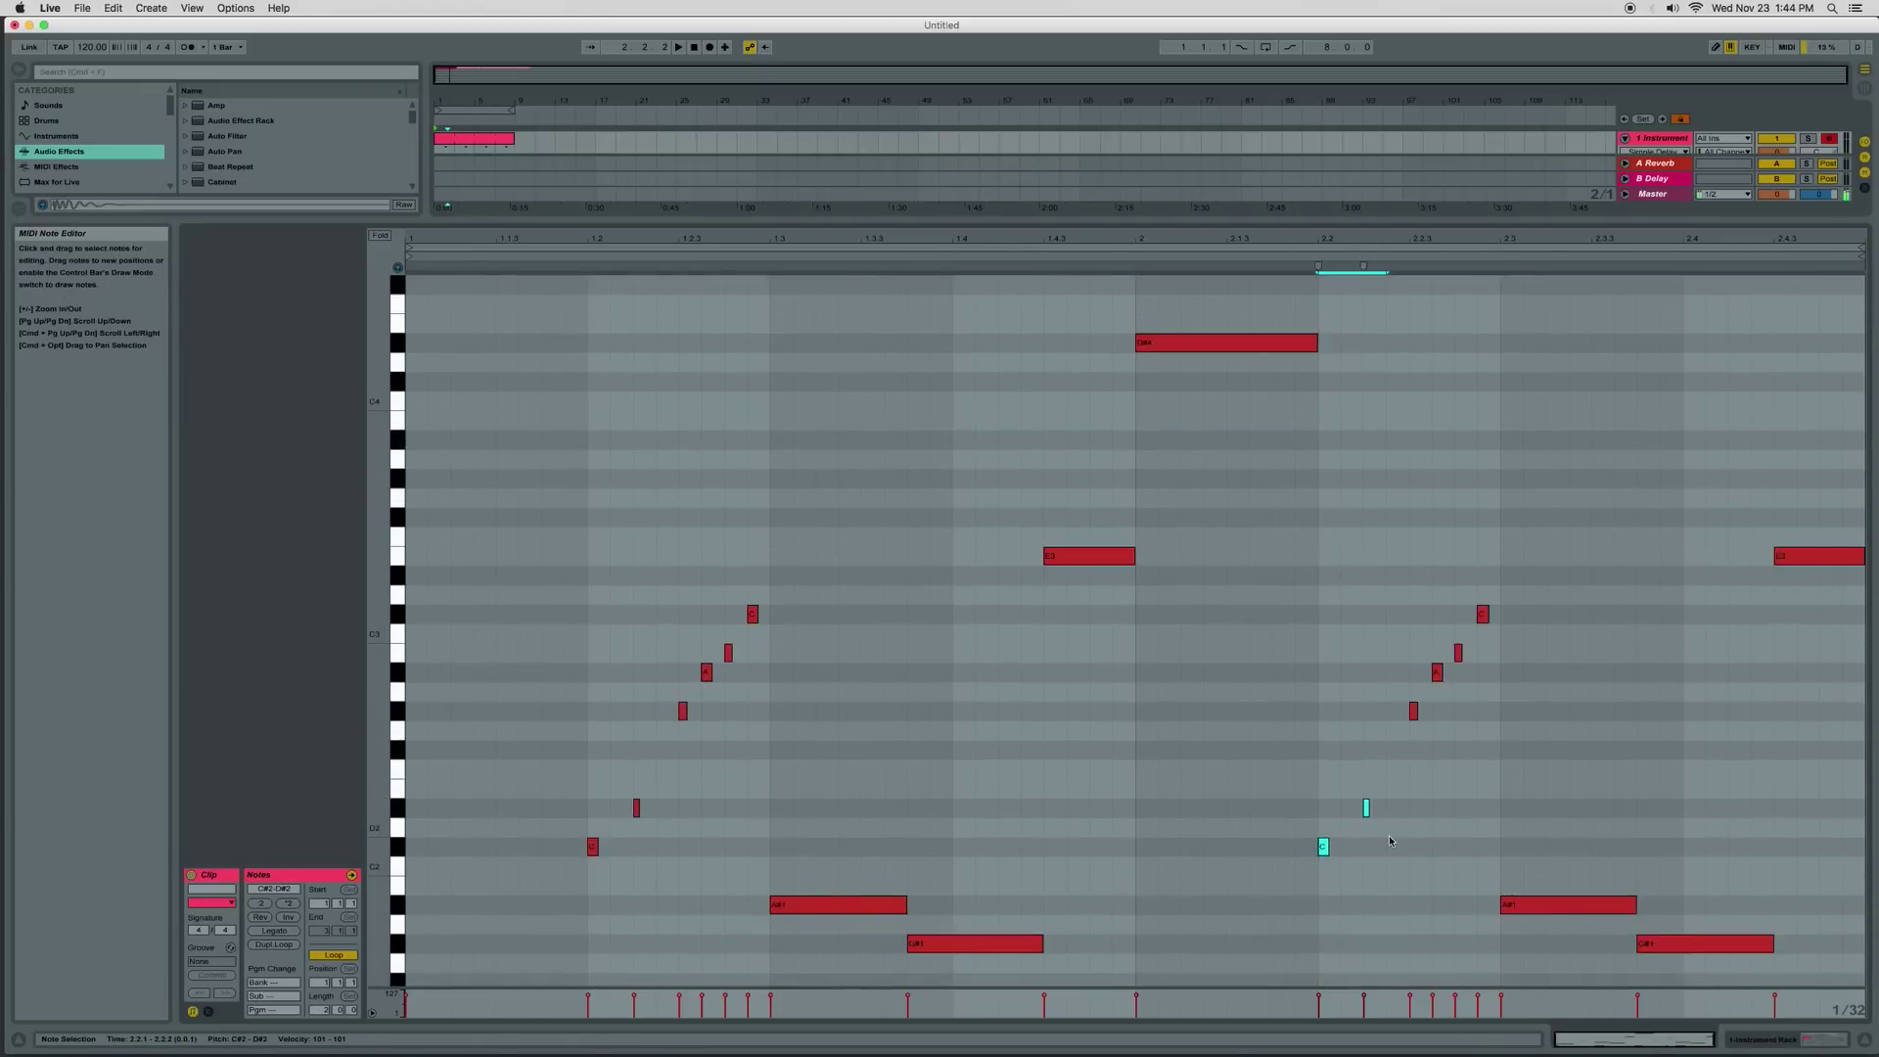
pyautogui.moveTo(1316, 343); pyautogui.dragTo(1365, 348)
# Shorten the A#1 at 2.3 to two sixteenths, and move the copied G#1 to F#4 at 2.3.3, trimmed to one sixteenth
pyautogui.scroll(-5, 1488, 667)
pyautogui.moveTo(1632, 808); pyautogui.dragTo(1591, 808)
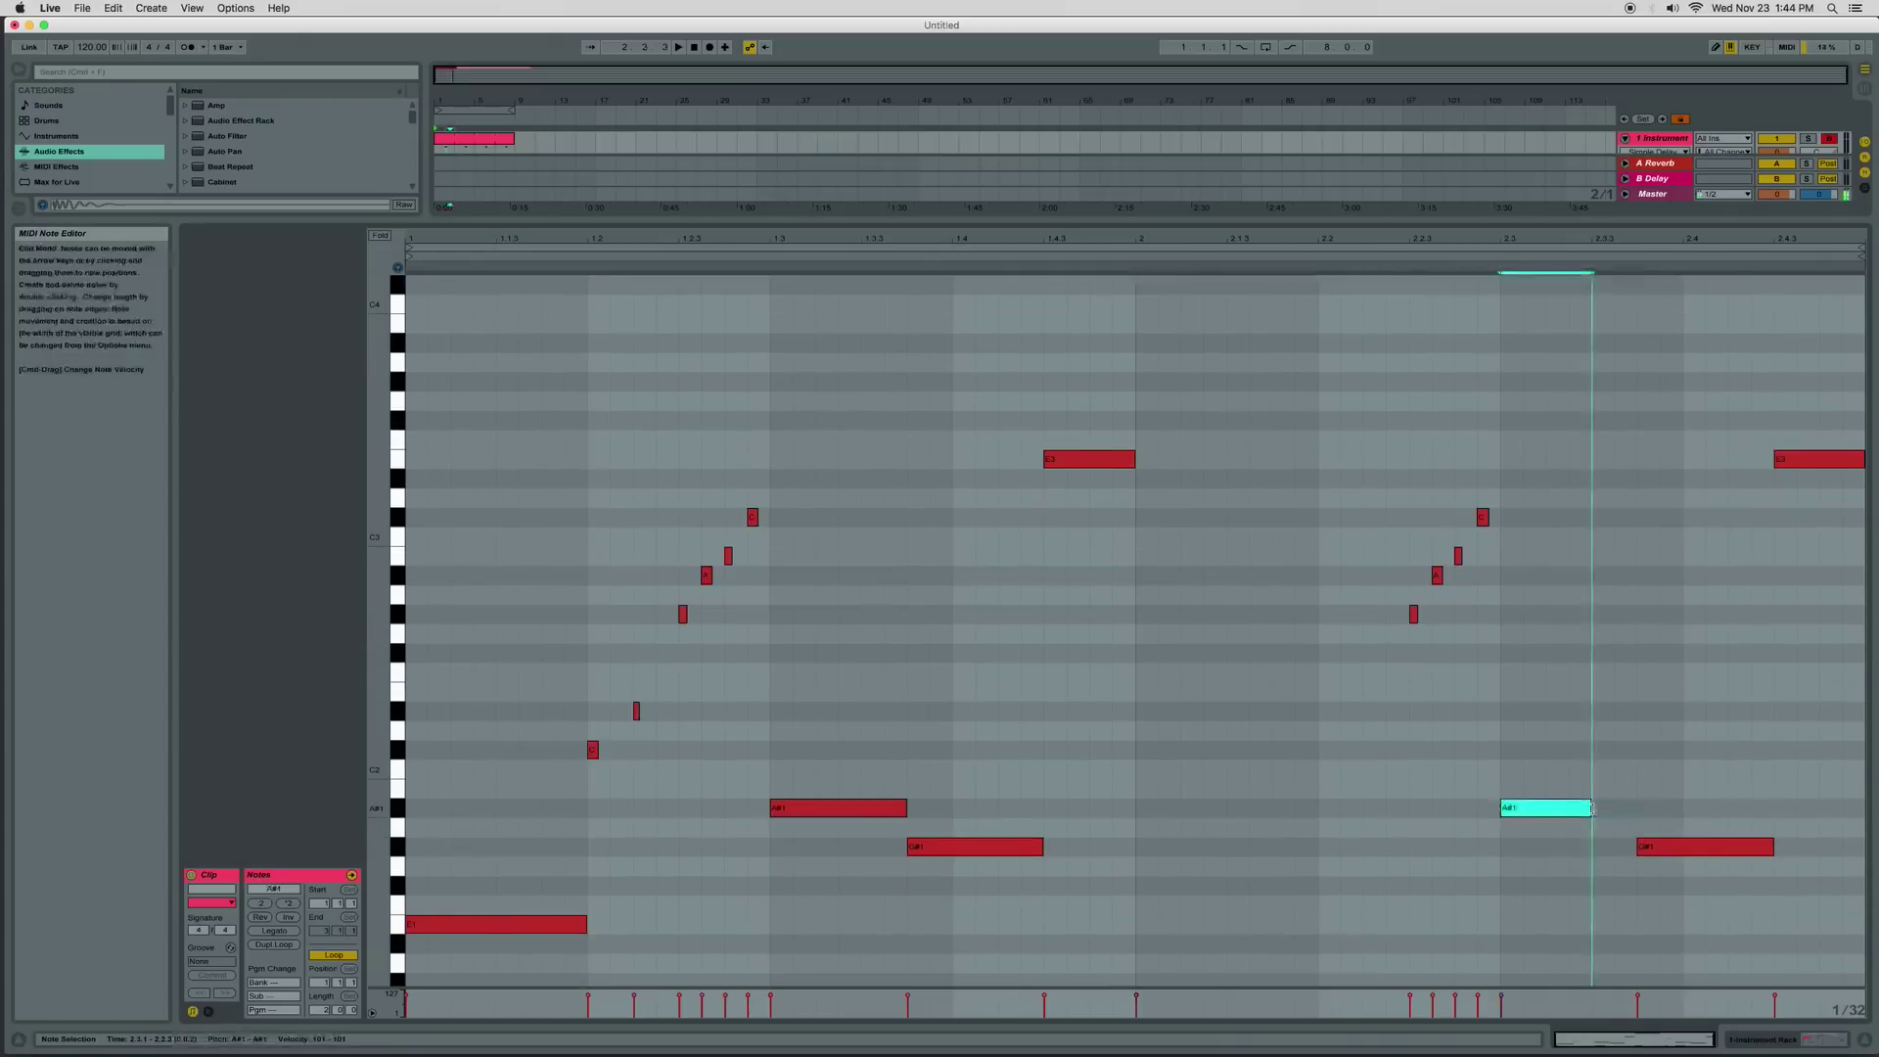
pyautogui.moveTo(1684, 848); pyautogui.dragTo(1661, 320)
pyautogui.scroll(15, 1605, 476)
pyautogui.moveTo(1639, 639); pyautogui.dragTo(1683, 517)
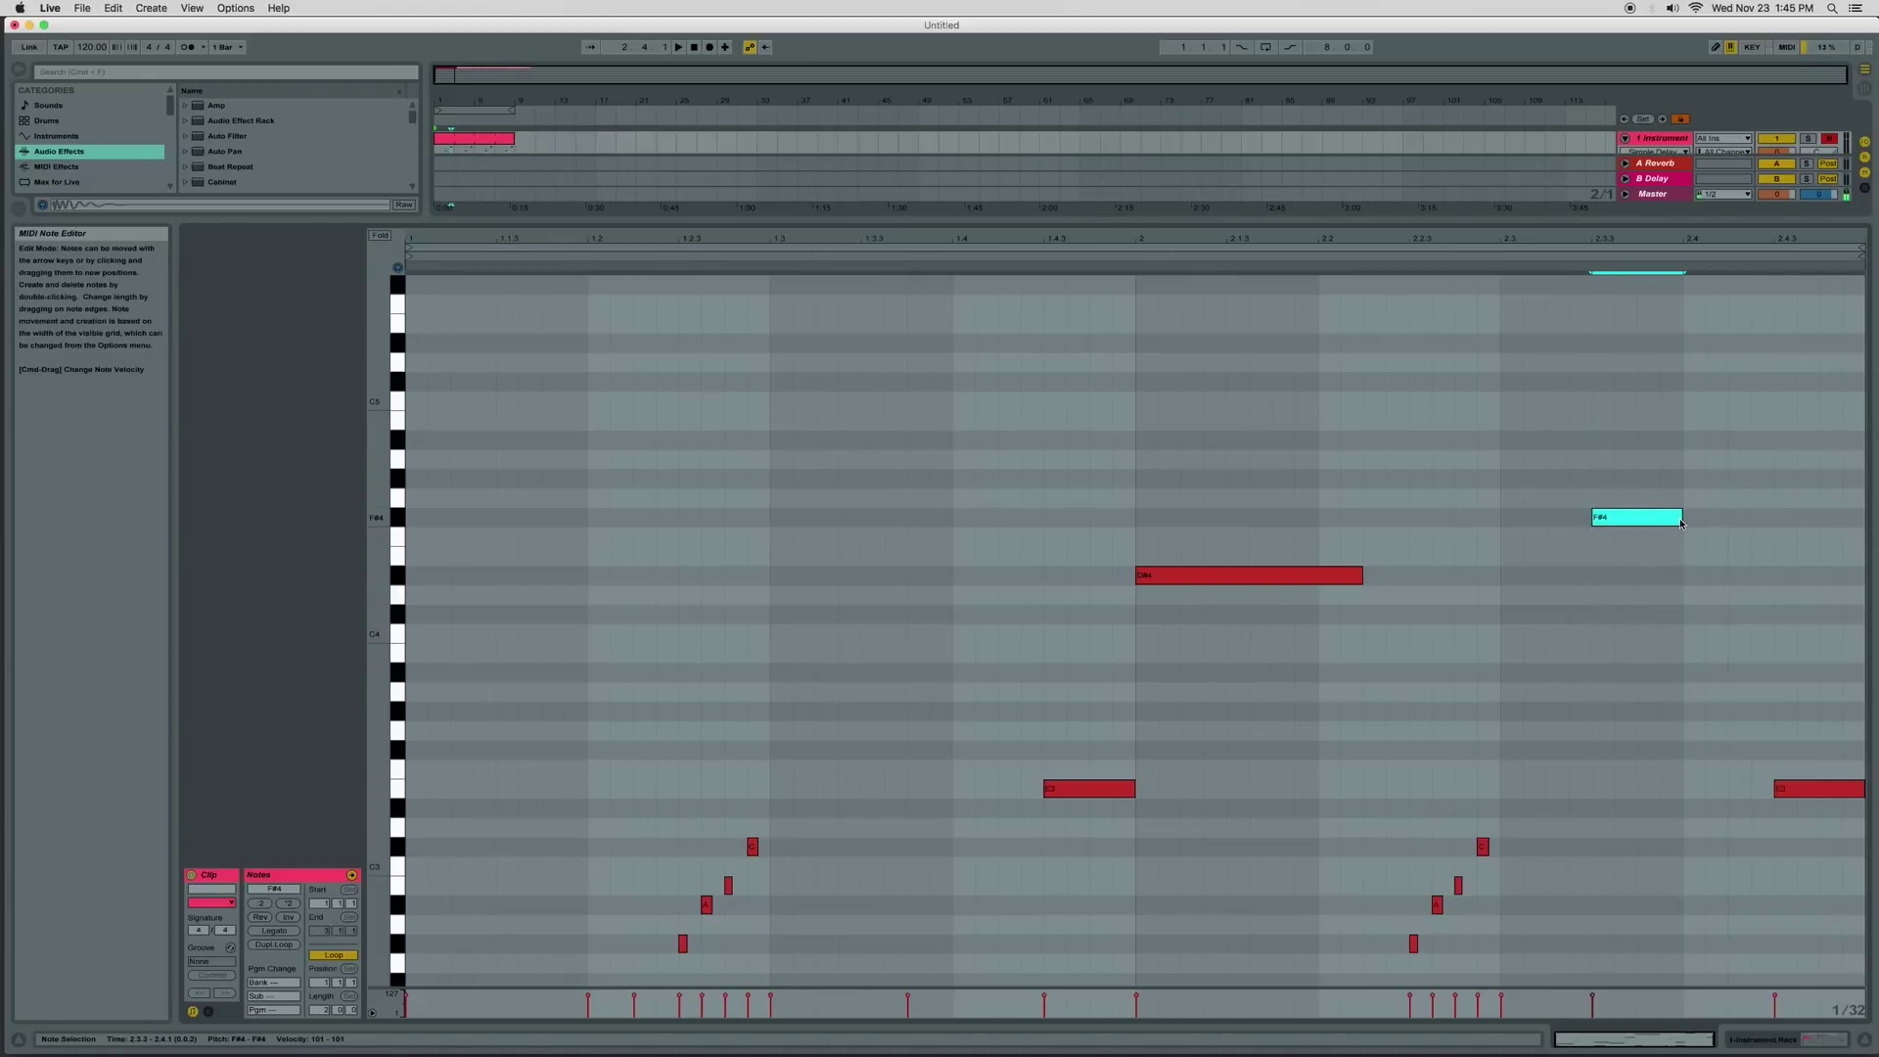
pyautogui.click(1689, 520)
pyautogui.moveTo(1682, 516); pyautogui.dragTo(1636, 517)
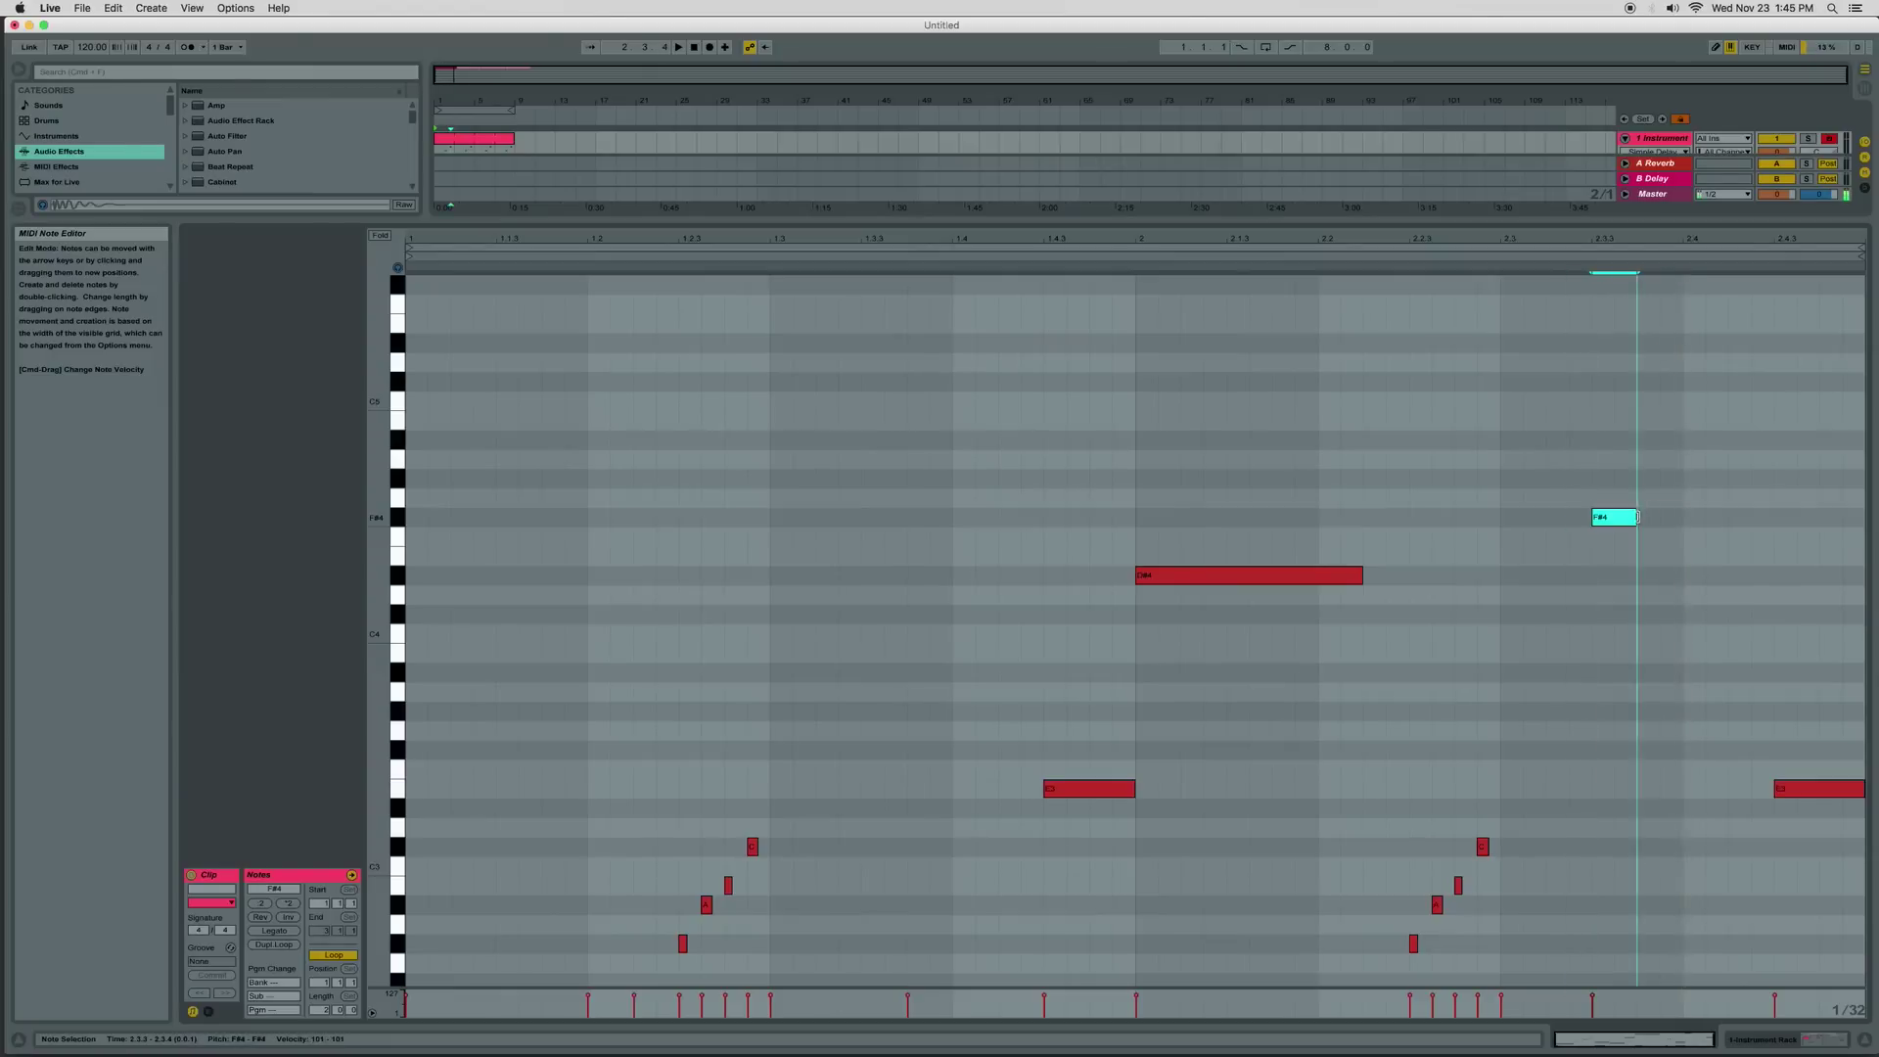
# Draw short A4, B4, D5 and C5 notes at 2.3.4, 2.4, 2.4.2 and 2.4.3, and remove the copied E3 at 2.4.3
pyautogui.press('b')
pyautogui.click(1645, 459)
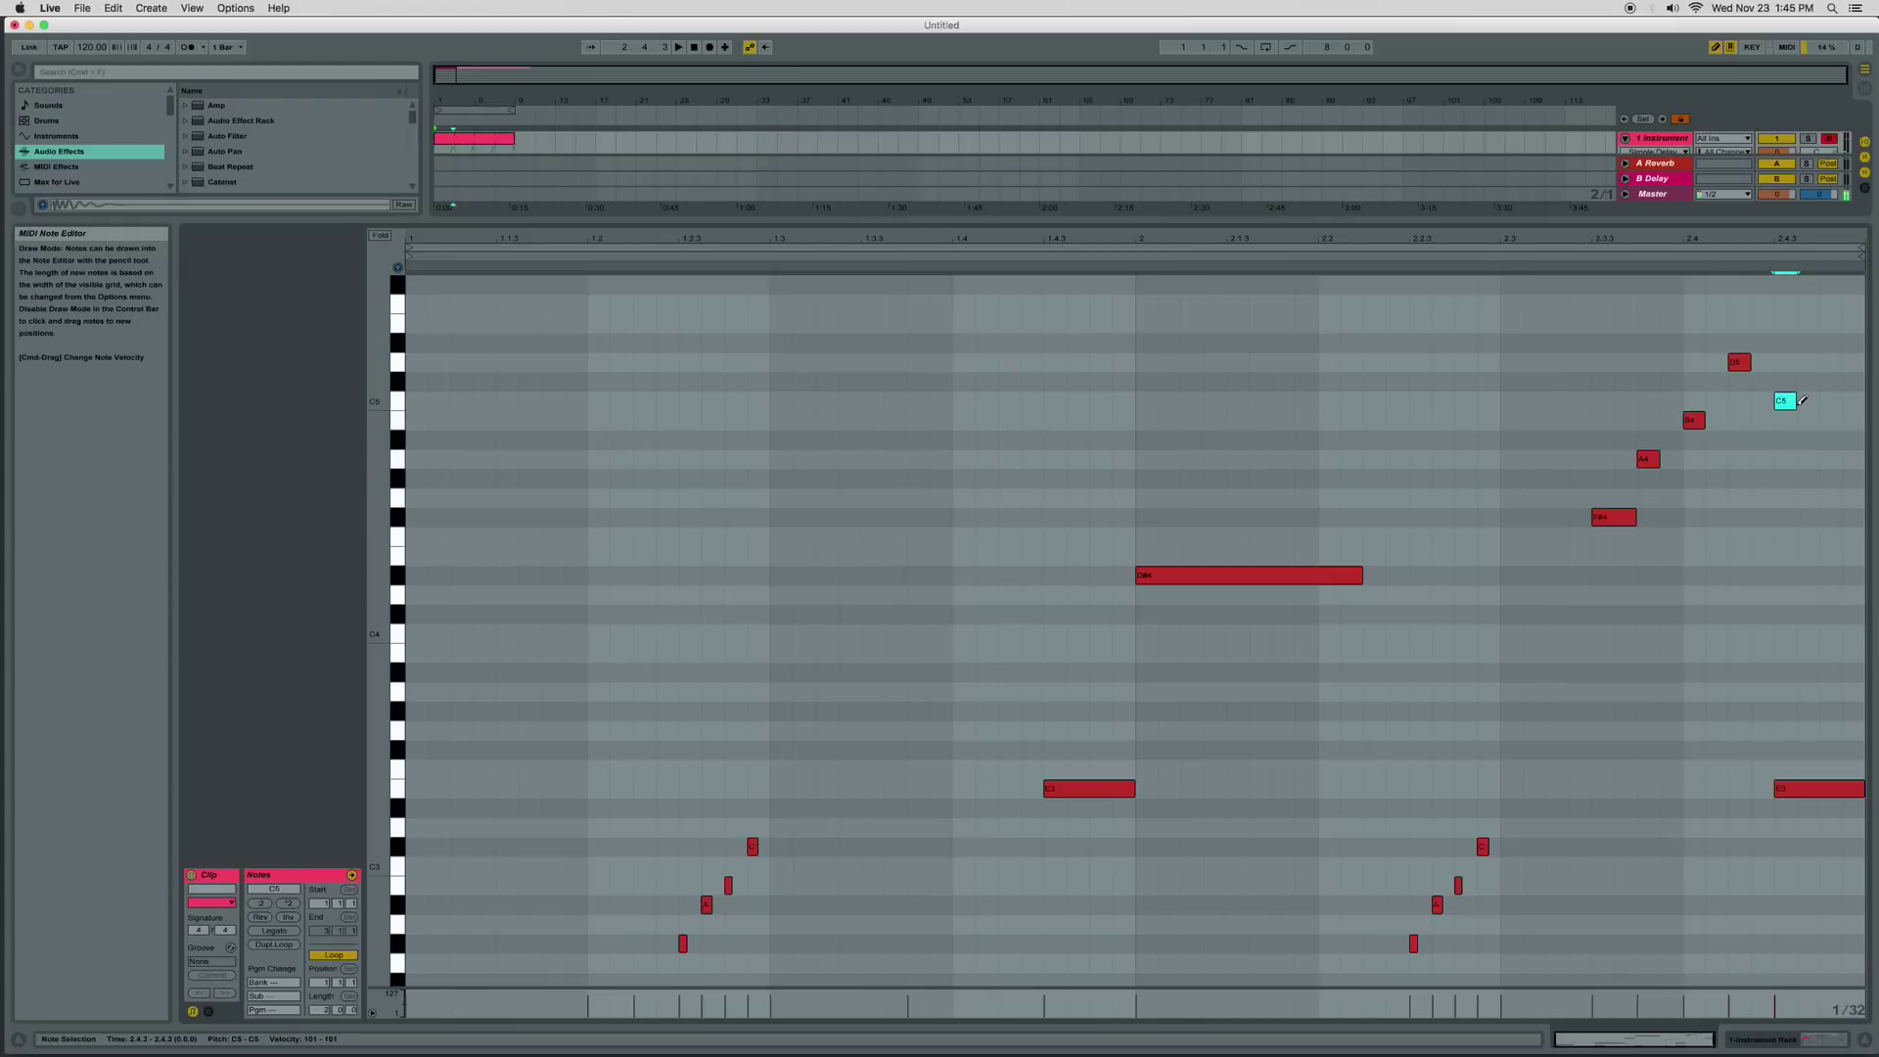
pyautogui.click(1815, 790)
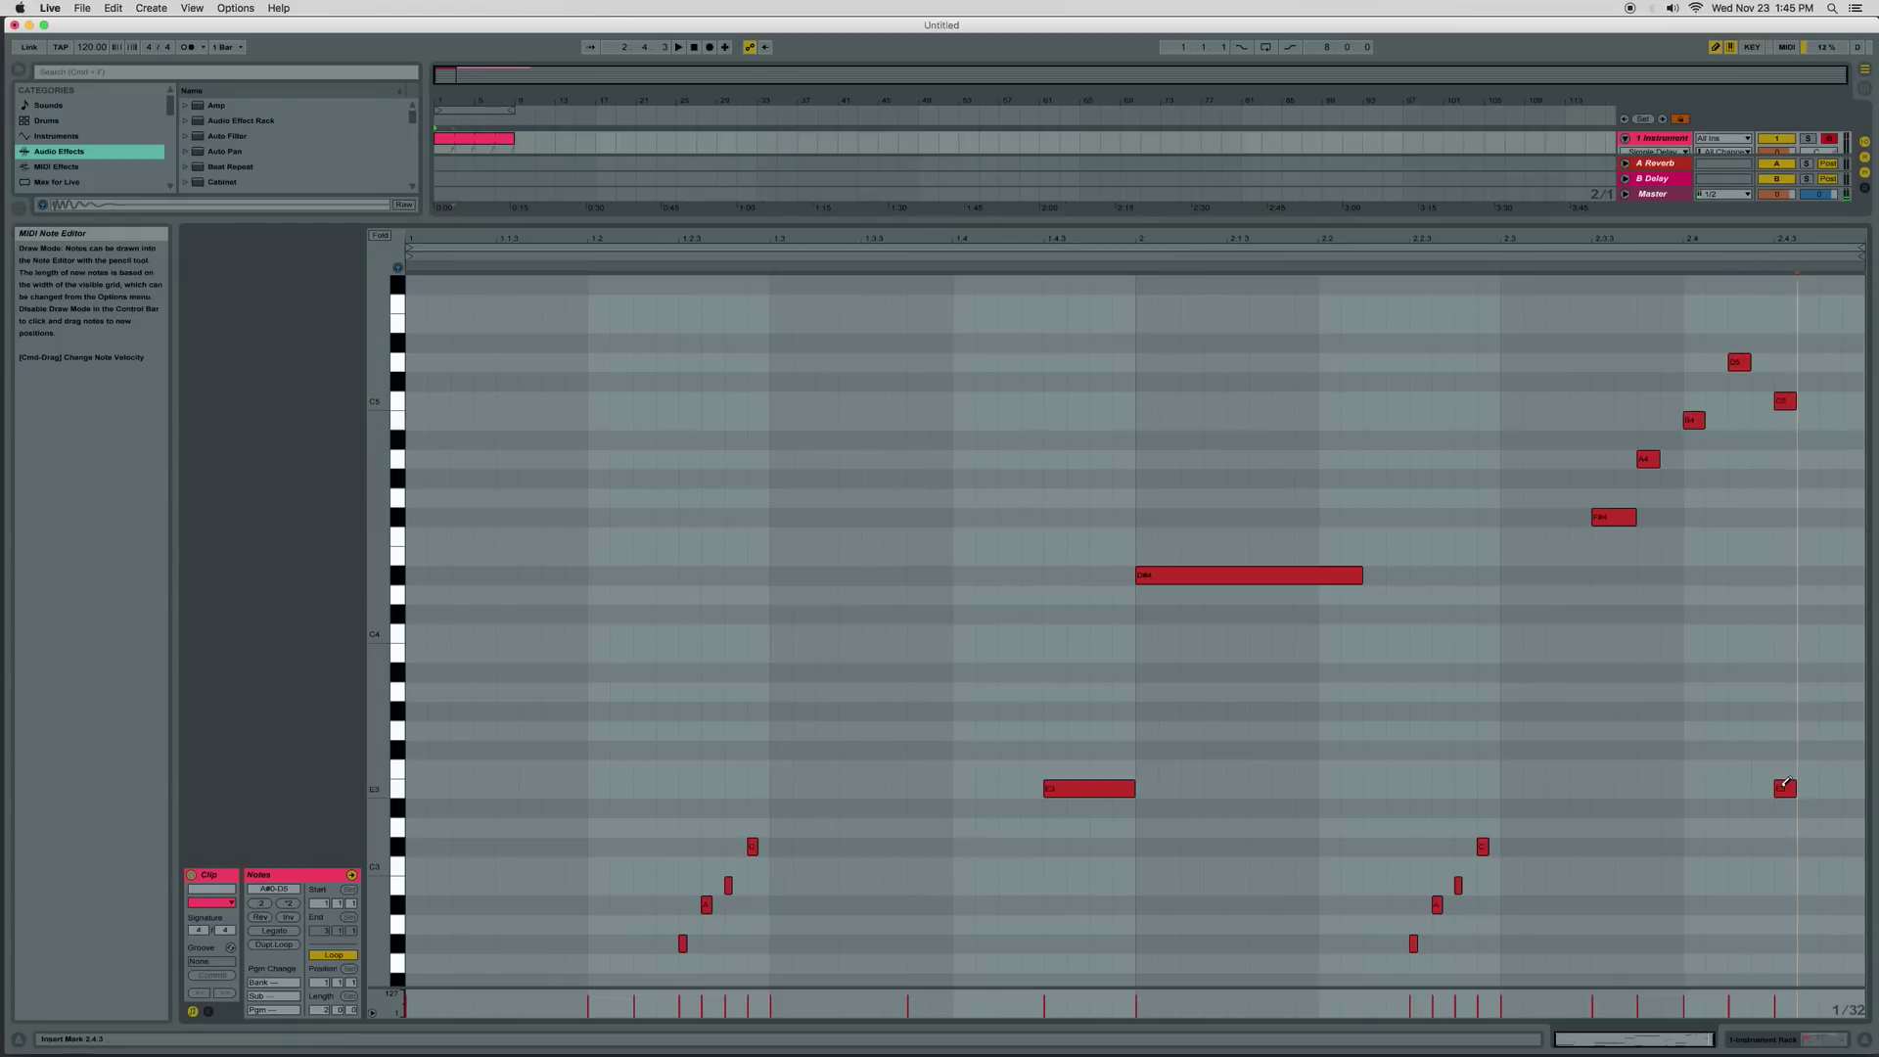
pyautogui.press('b')
# Extend the last note at 2.4.3 to the end of the clip, lower it to G4, and play the pattern
pyautogui.moveTo(1795, 402); pyautogui.dragTo(1864, 403)
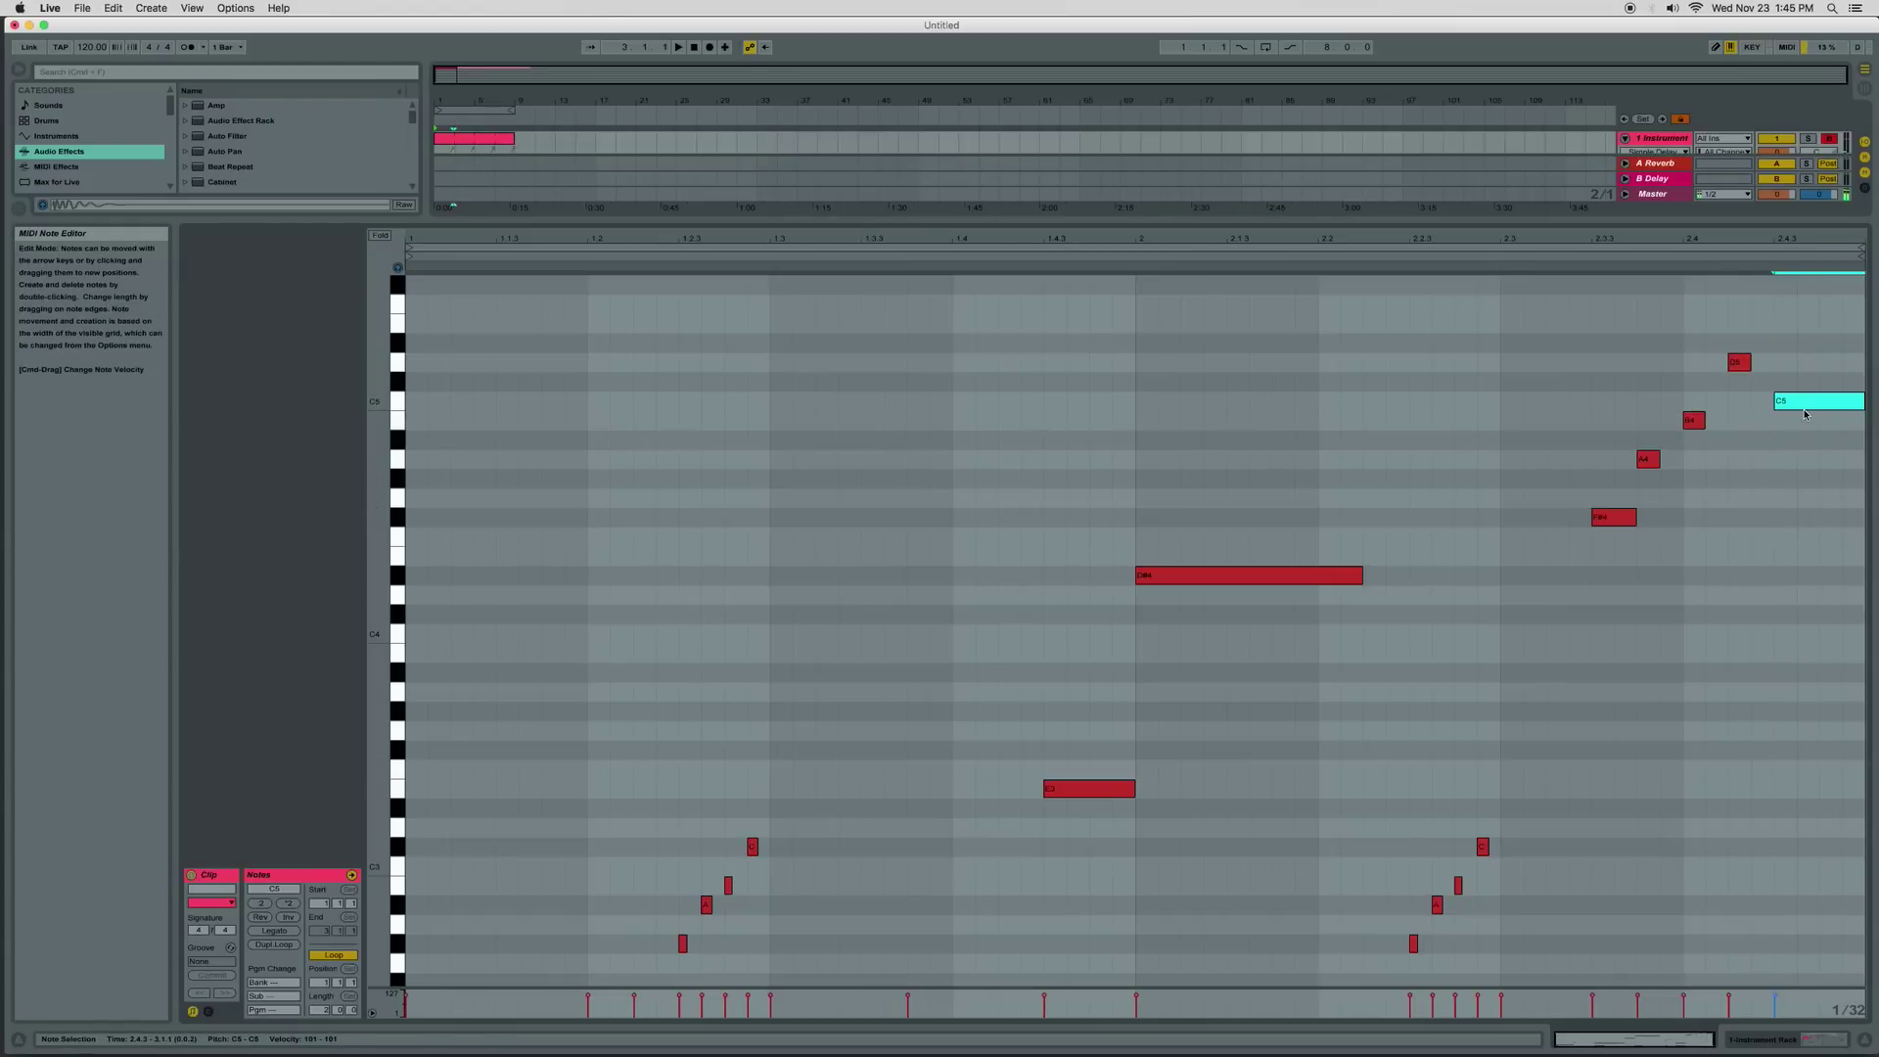
pyautogui.press('Down')
pyautogui.press('Down')
pyautogui.press('Down')
pyautogui.press('Down')
pyautogui.press('Down')
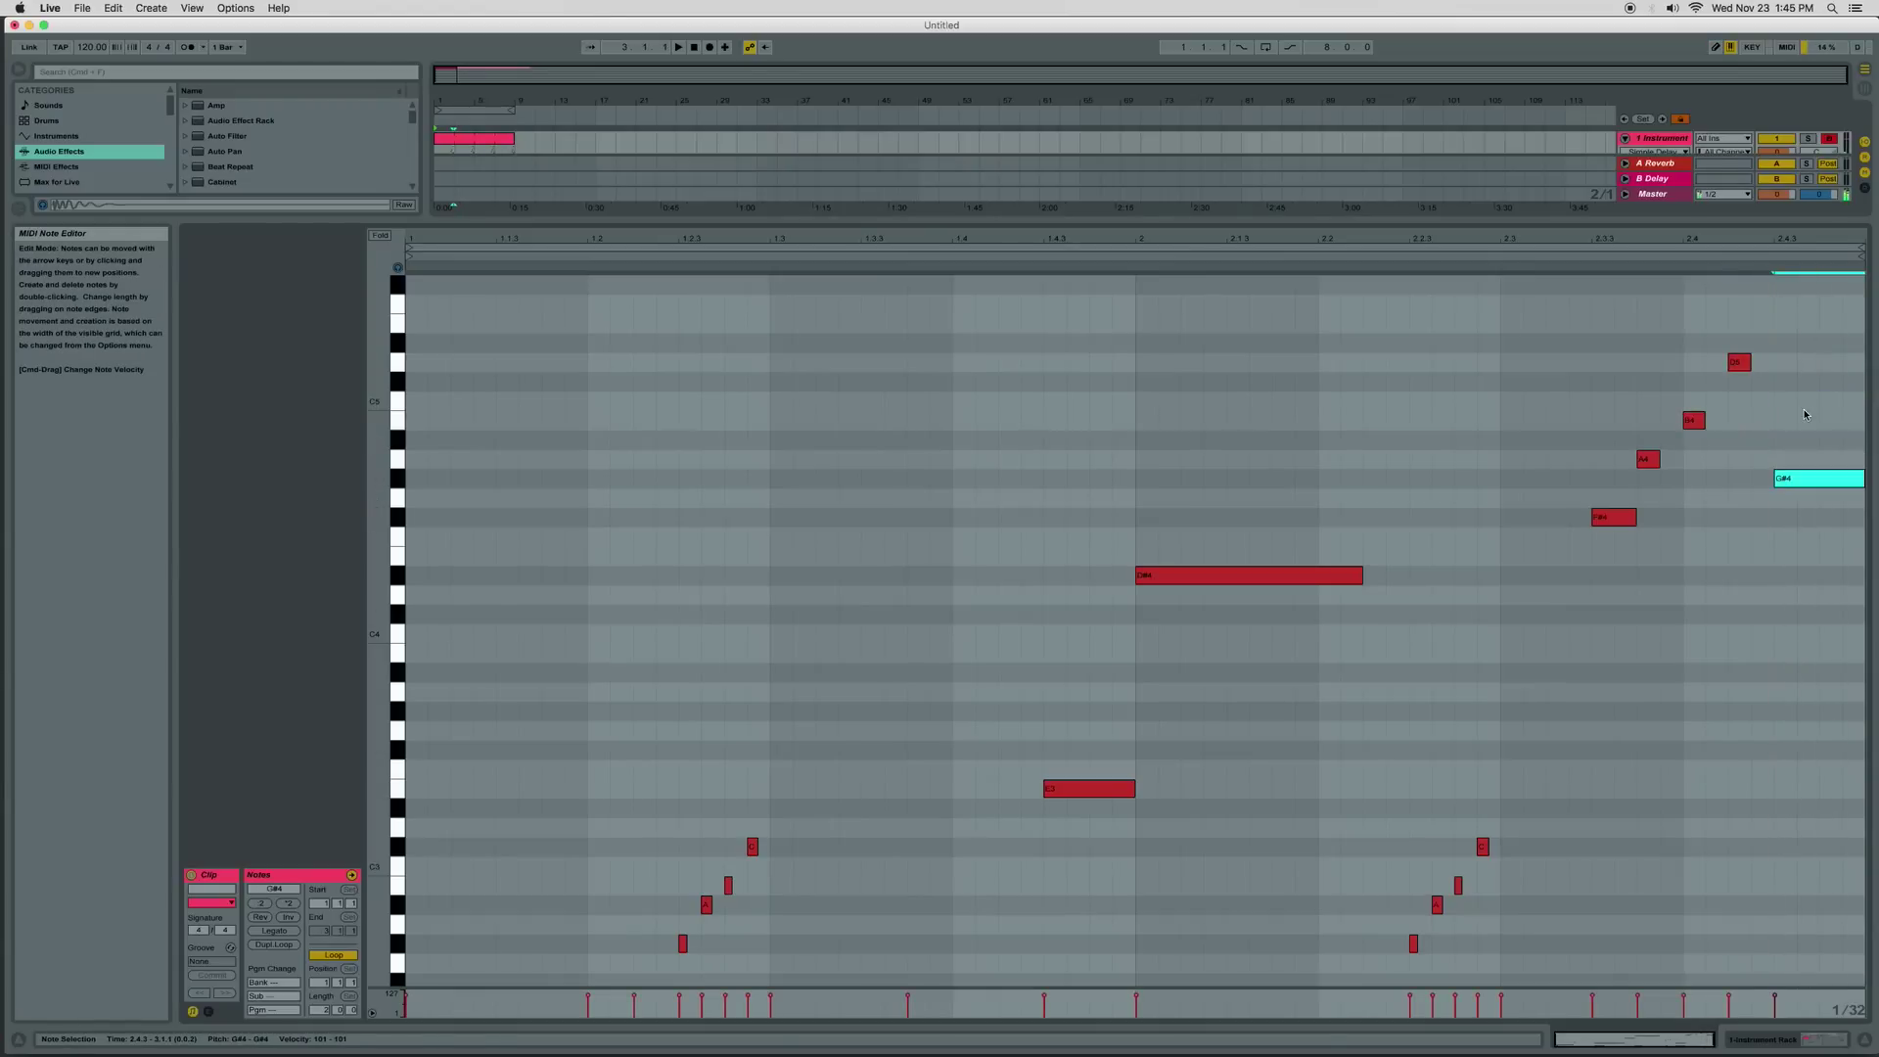
pyautogui.press('space')
pyautogui.scroll(-10, 1048, 541)
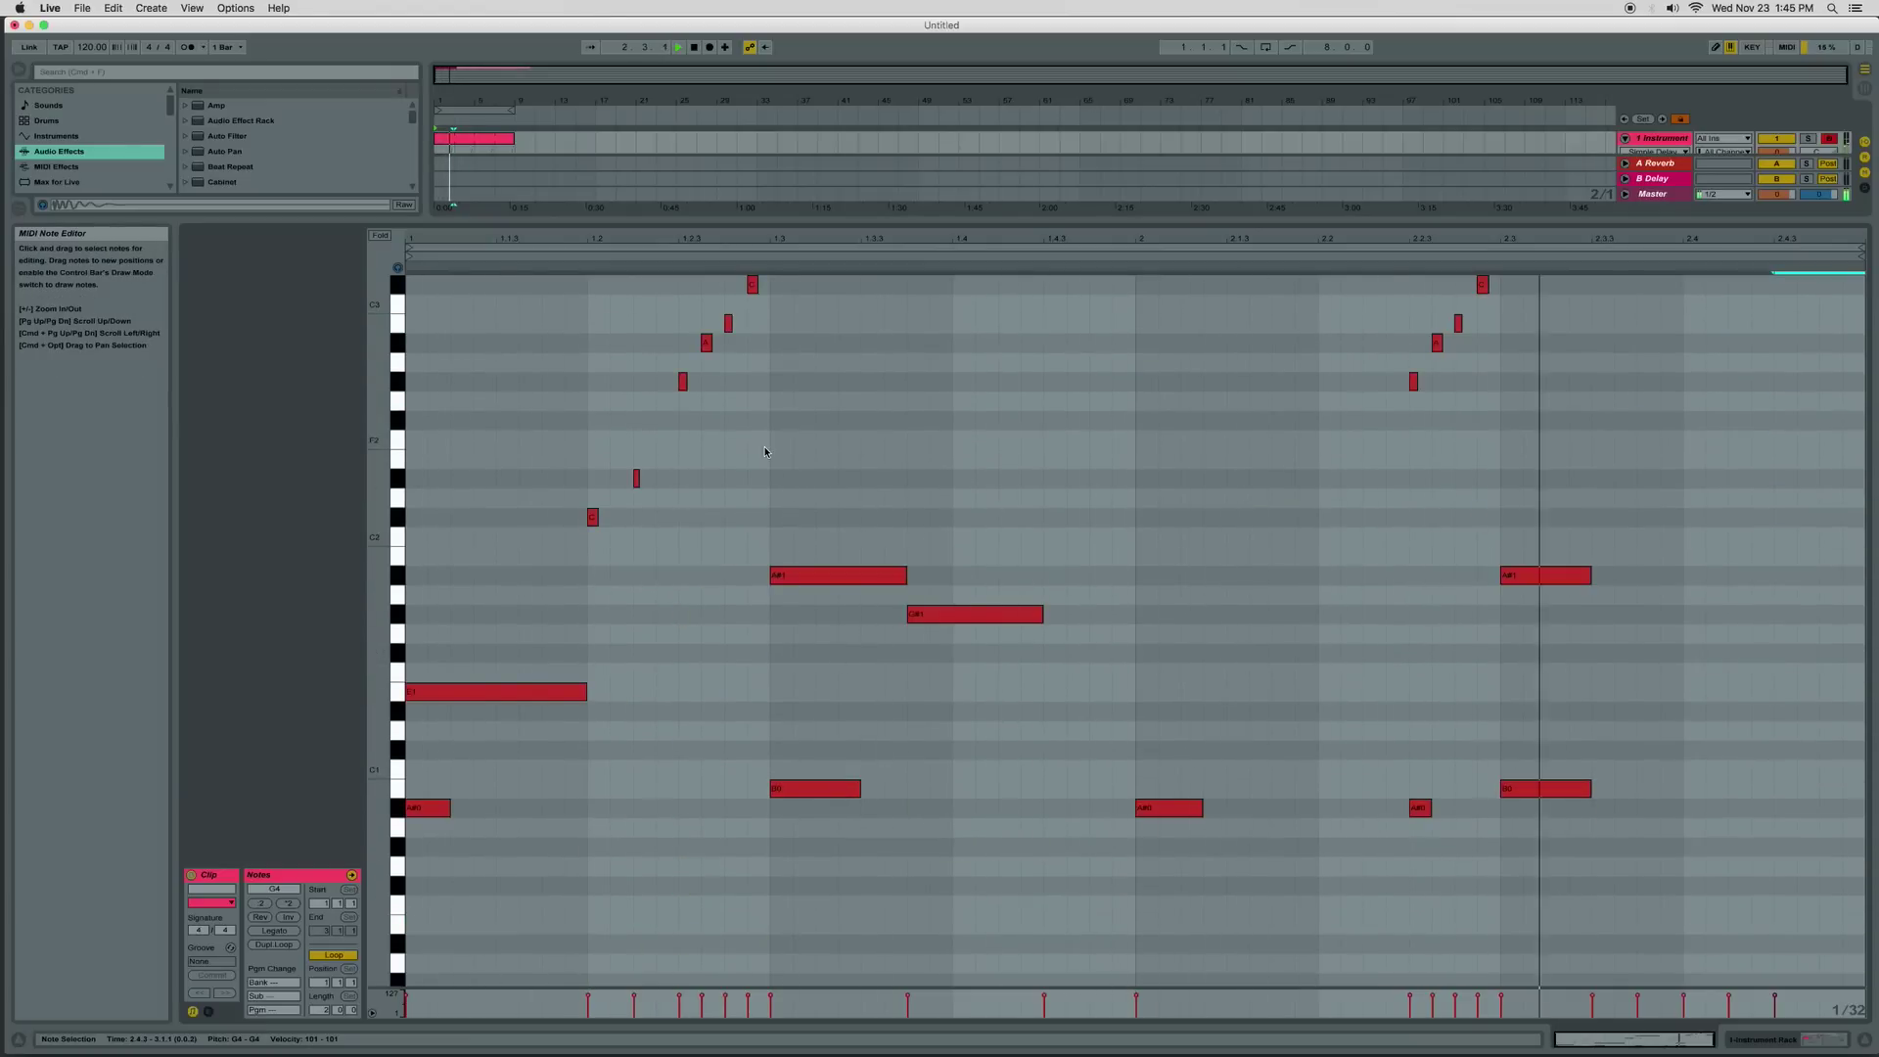
pyautogui.scroll(10, 1461, 660)
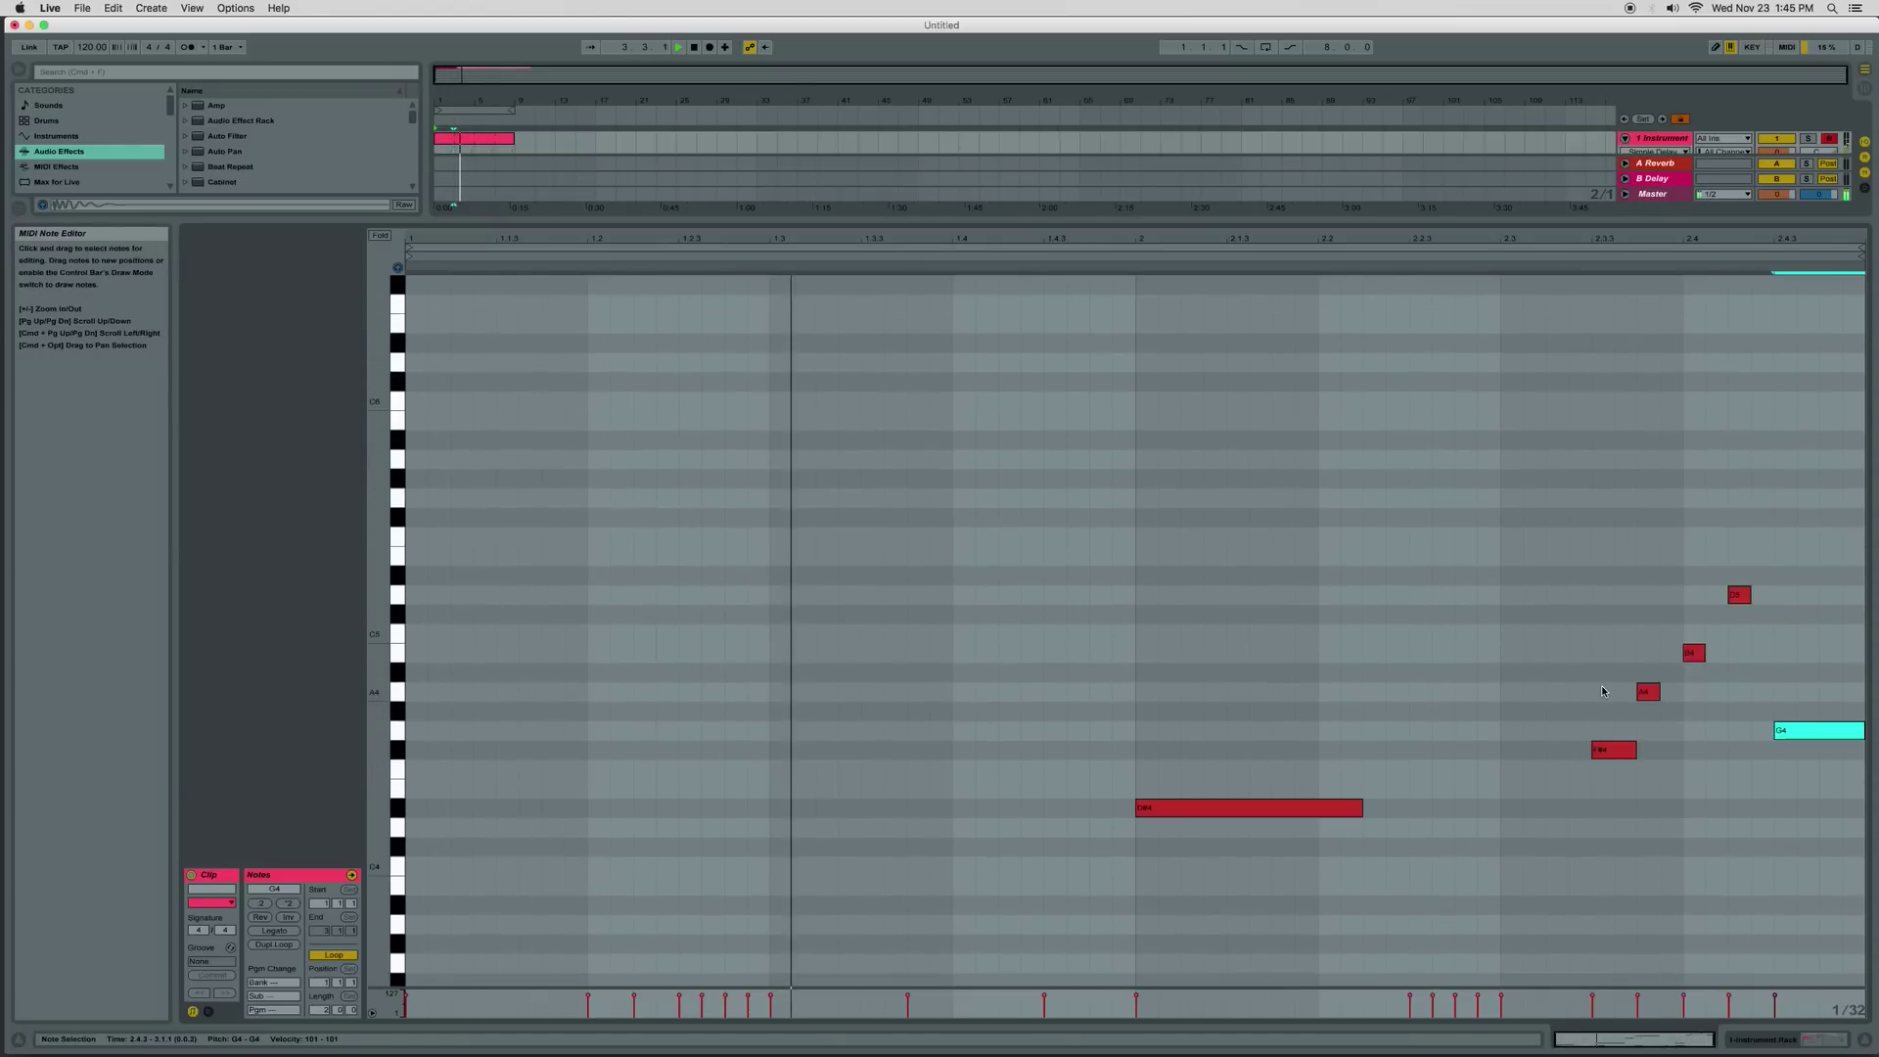
# Insert a C#4 note between the A4 and B4 notes just before 2.4, and trim it very short
pyautogui.press('b')
pyautogui.click(1669, 847)
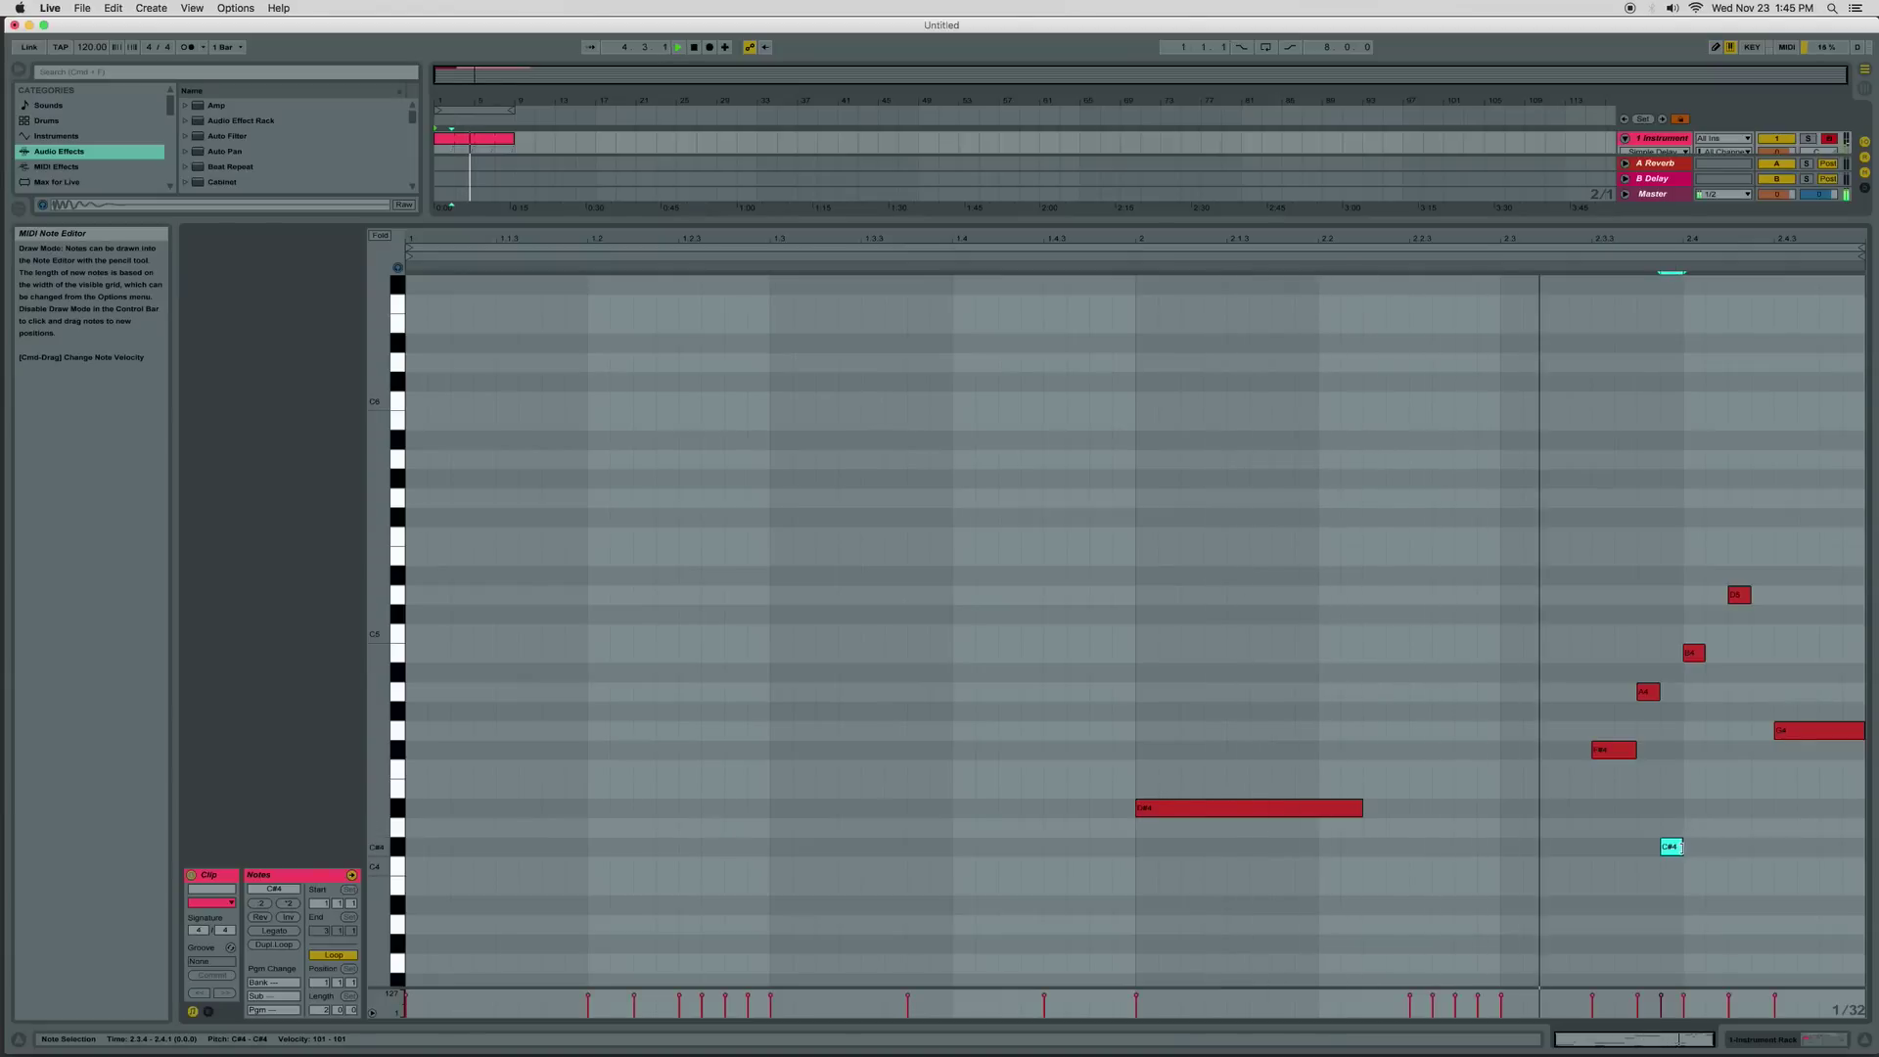
pyautogui.moveTo(1682, 848); pyautogui.dragTo(1665, 847)
pyautogui.press('b')
# Shorten the F#4, A4 and B4 notes in bar 2, and extend the D5 note to 2.4.3
pyautogui.moveTo(1636, 750)
pyautogui.mouseDown()
pyautogui.moveTo(1613, 750)
pyautogui.moveTo(1694, 653)
pyautogui.mouseUp()
pyautogui.click(1699, 653)
pyautogui.moveTo(1749, 595); pyautogui.dragTo(1772, 595)
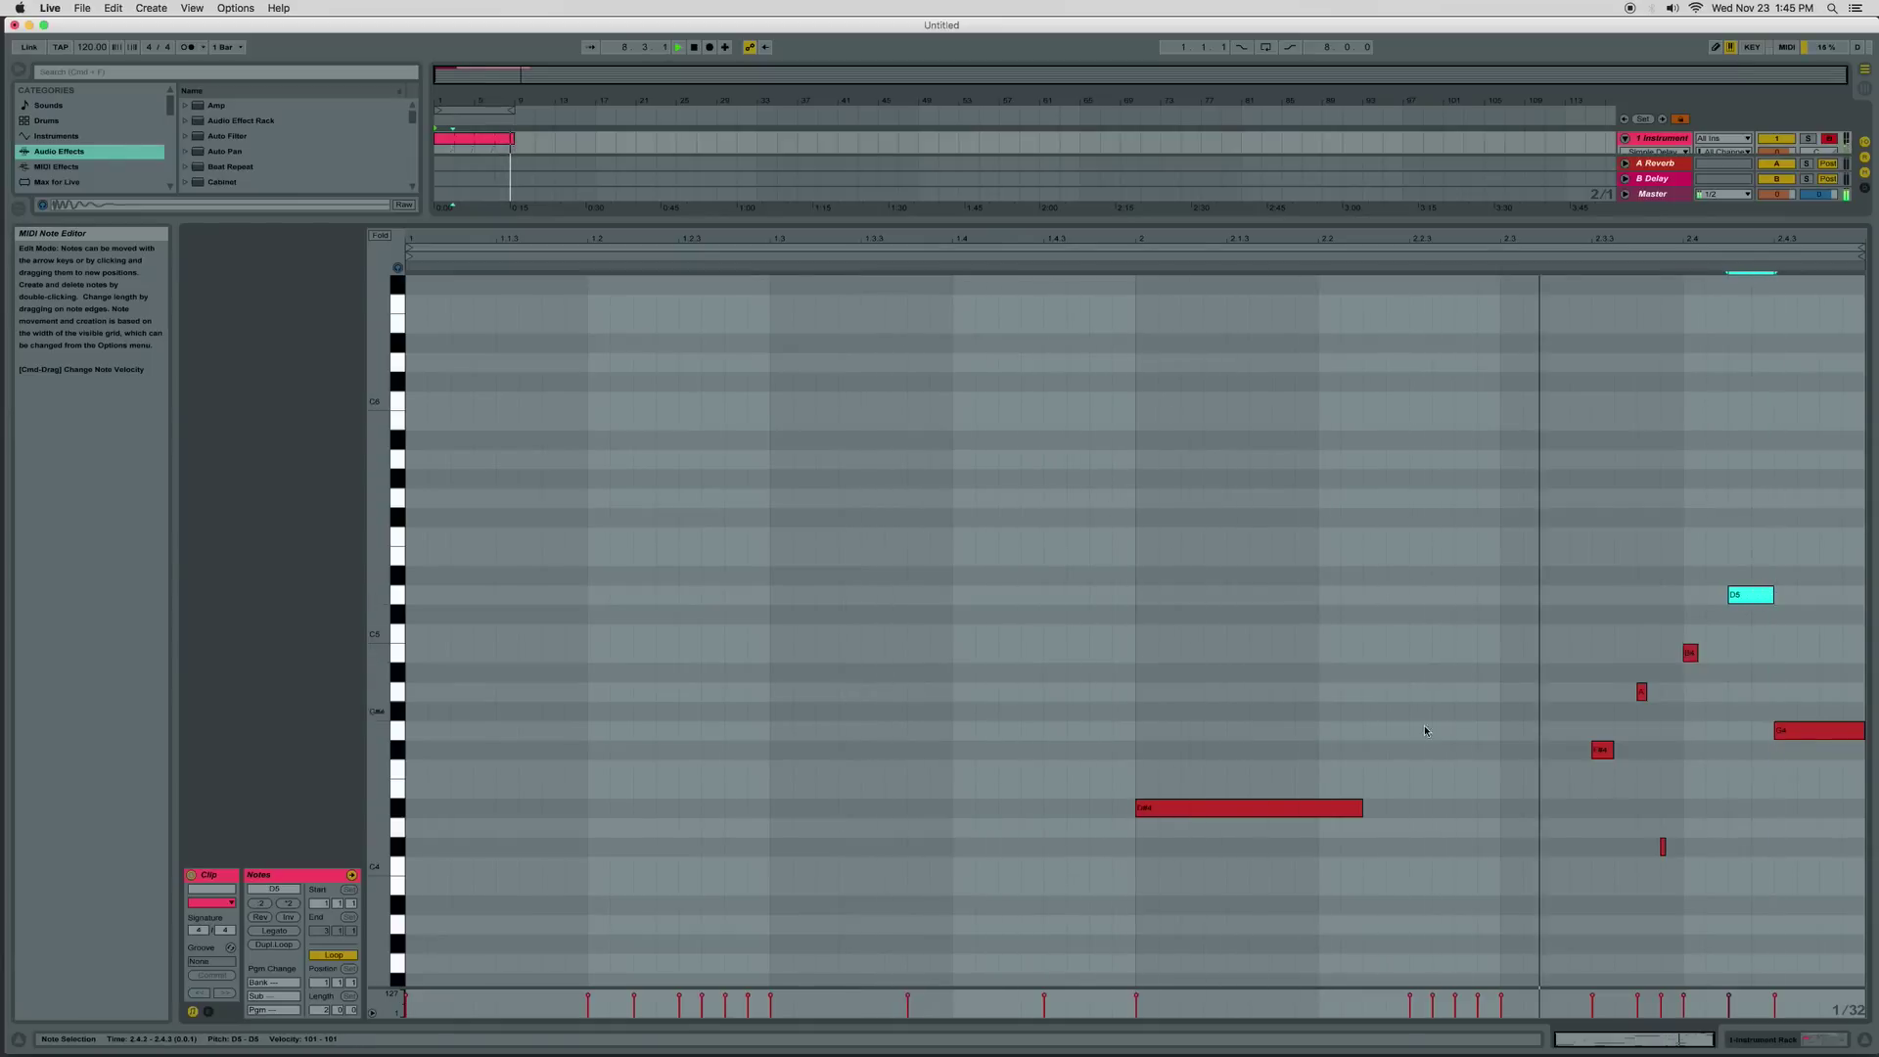
# Transpose the G#1 note at 1.3.4 up to C3, and play the pattern
pyautogui.scroll(-5, 1321, 763)
pyautogui.scroll(-7, 949, 810)
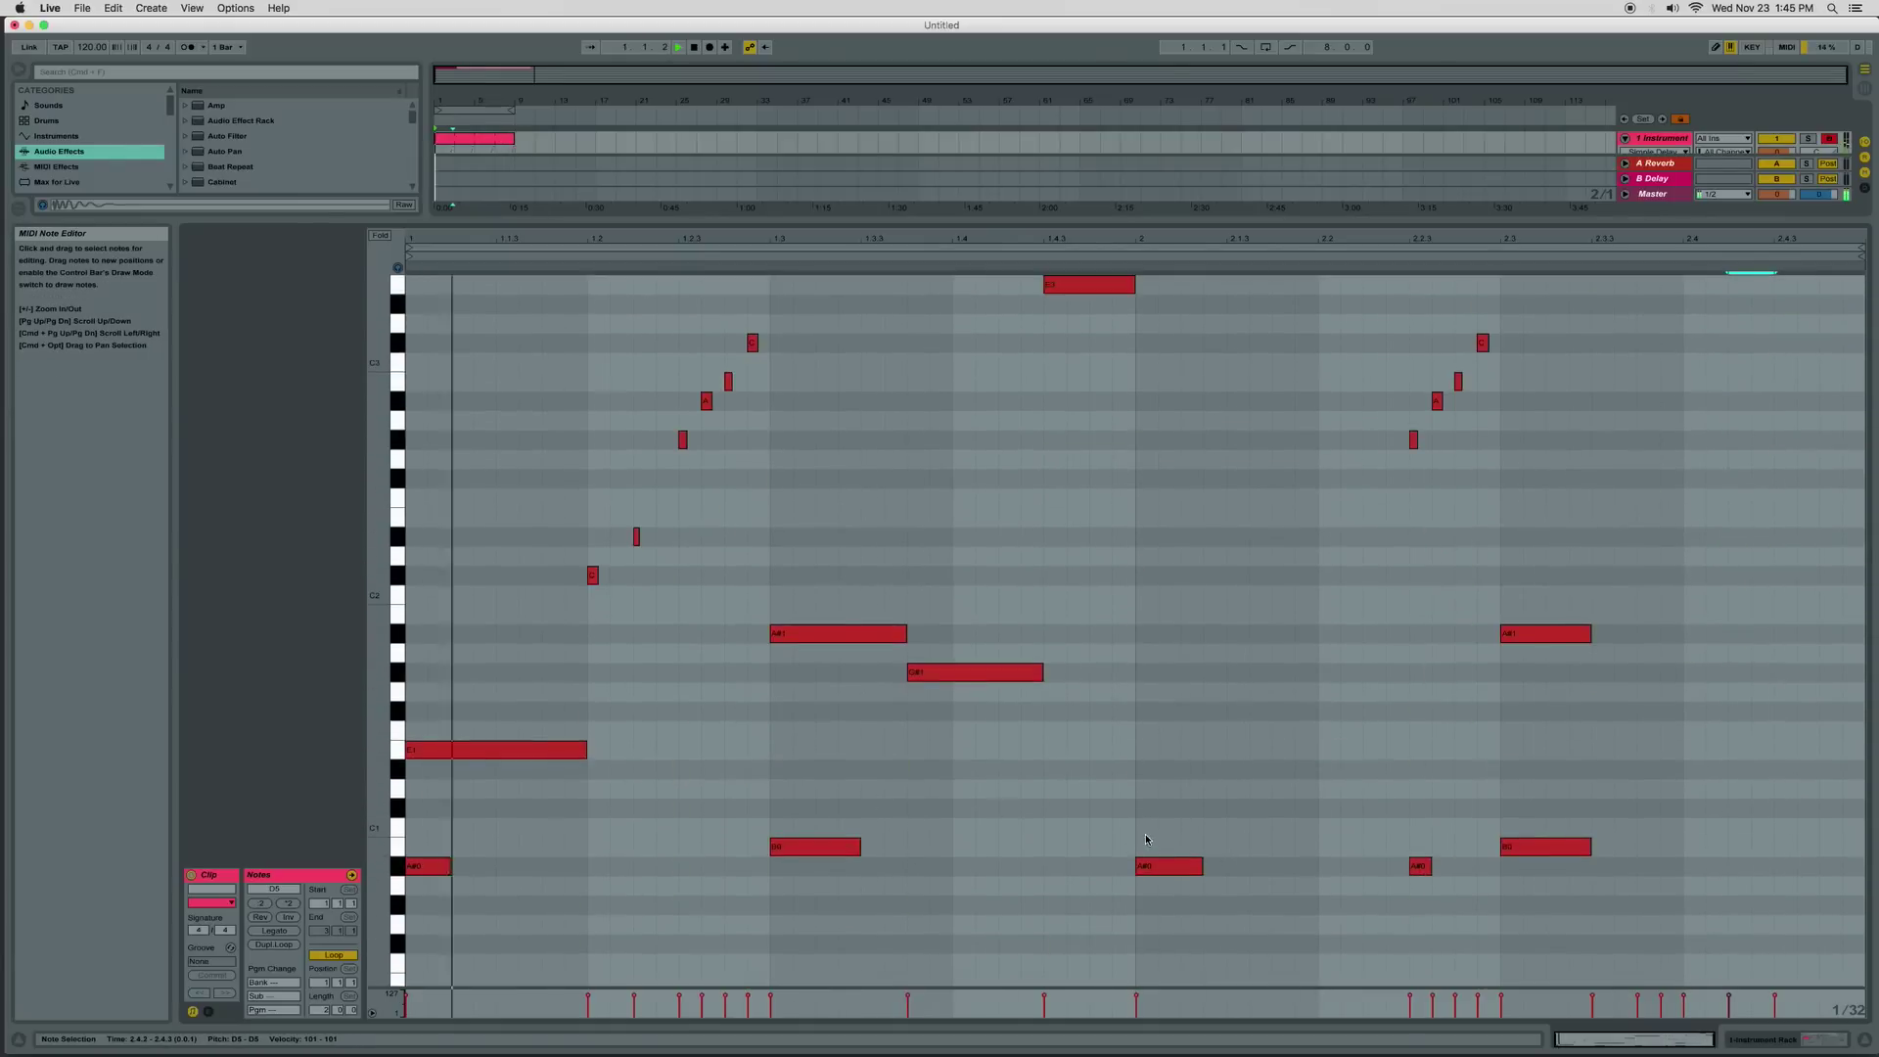
pyautogui.click(951, 676)
pyautogui.hotkey('shift', 'Up')
pyautogui.press('Up')
pyautogui.press('Up')
pyautogui.press('Up')
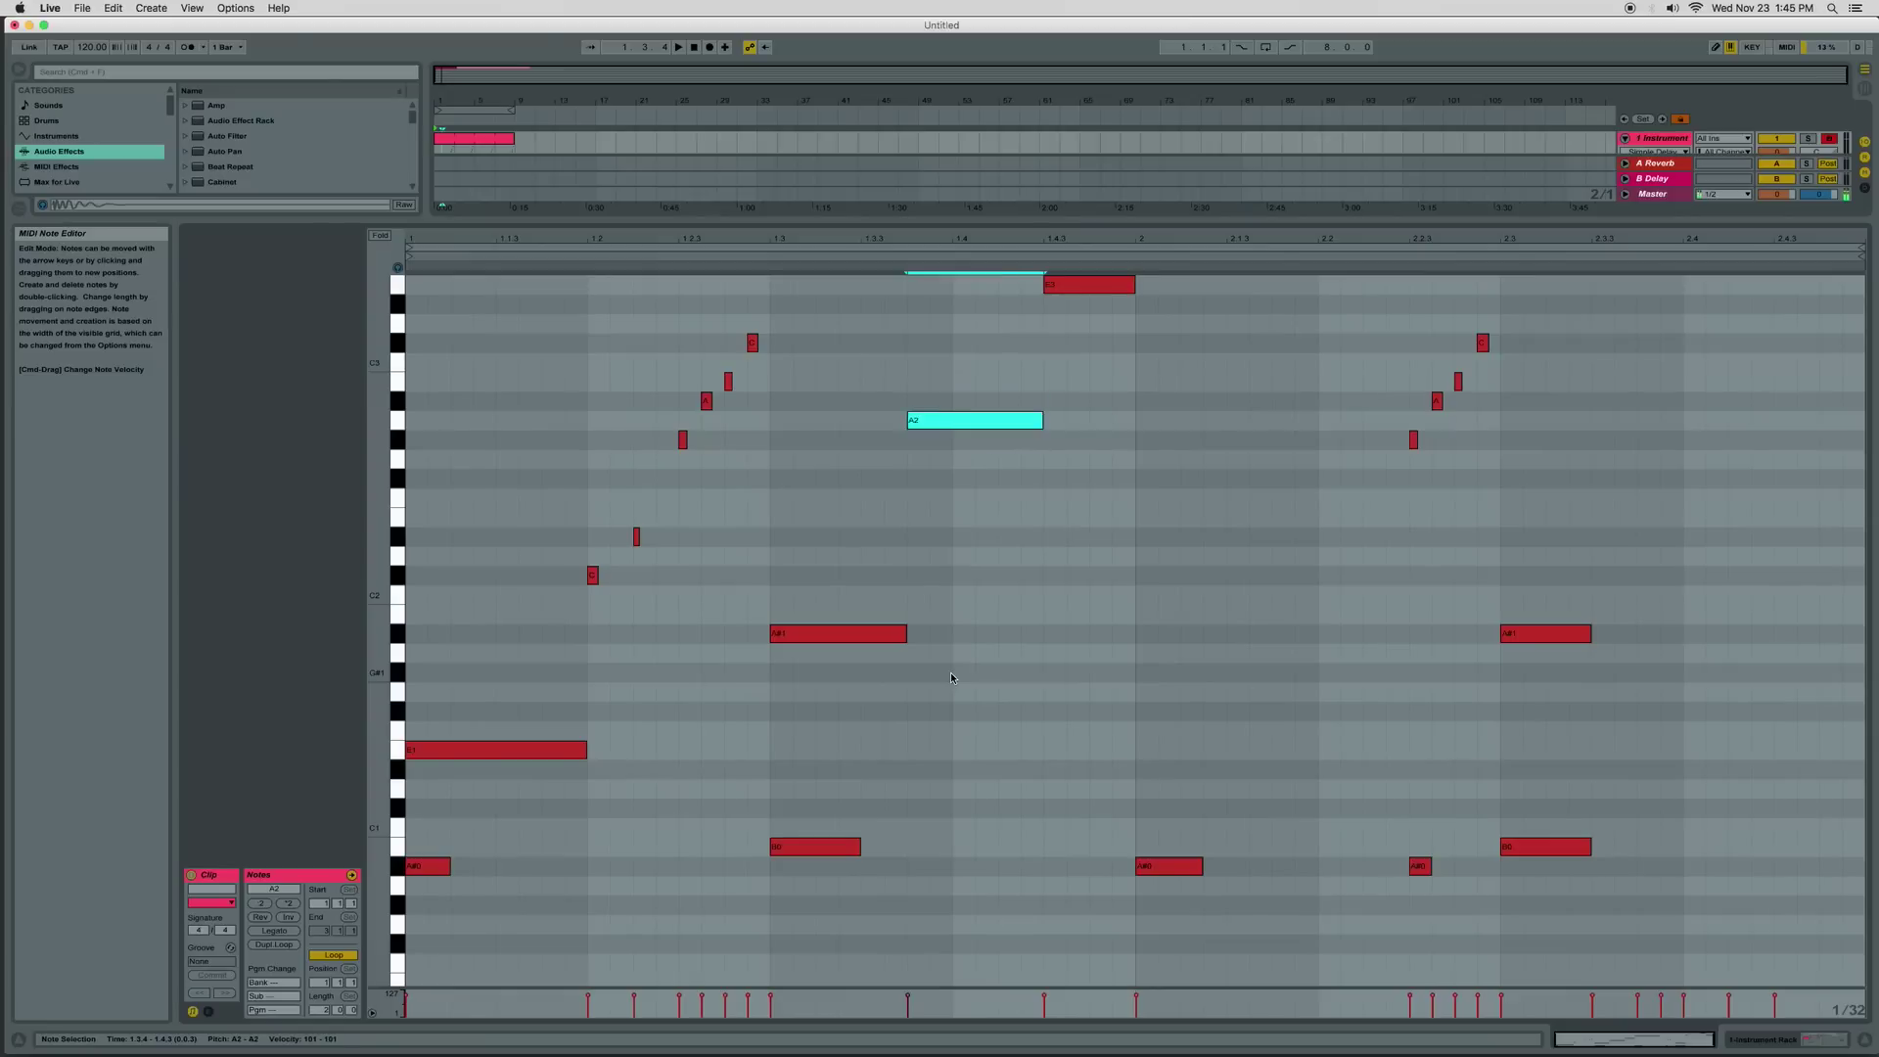
pyautogui.press('Up')
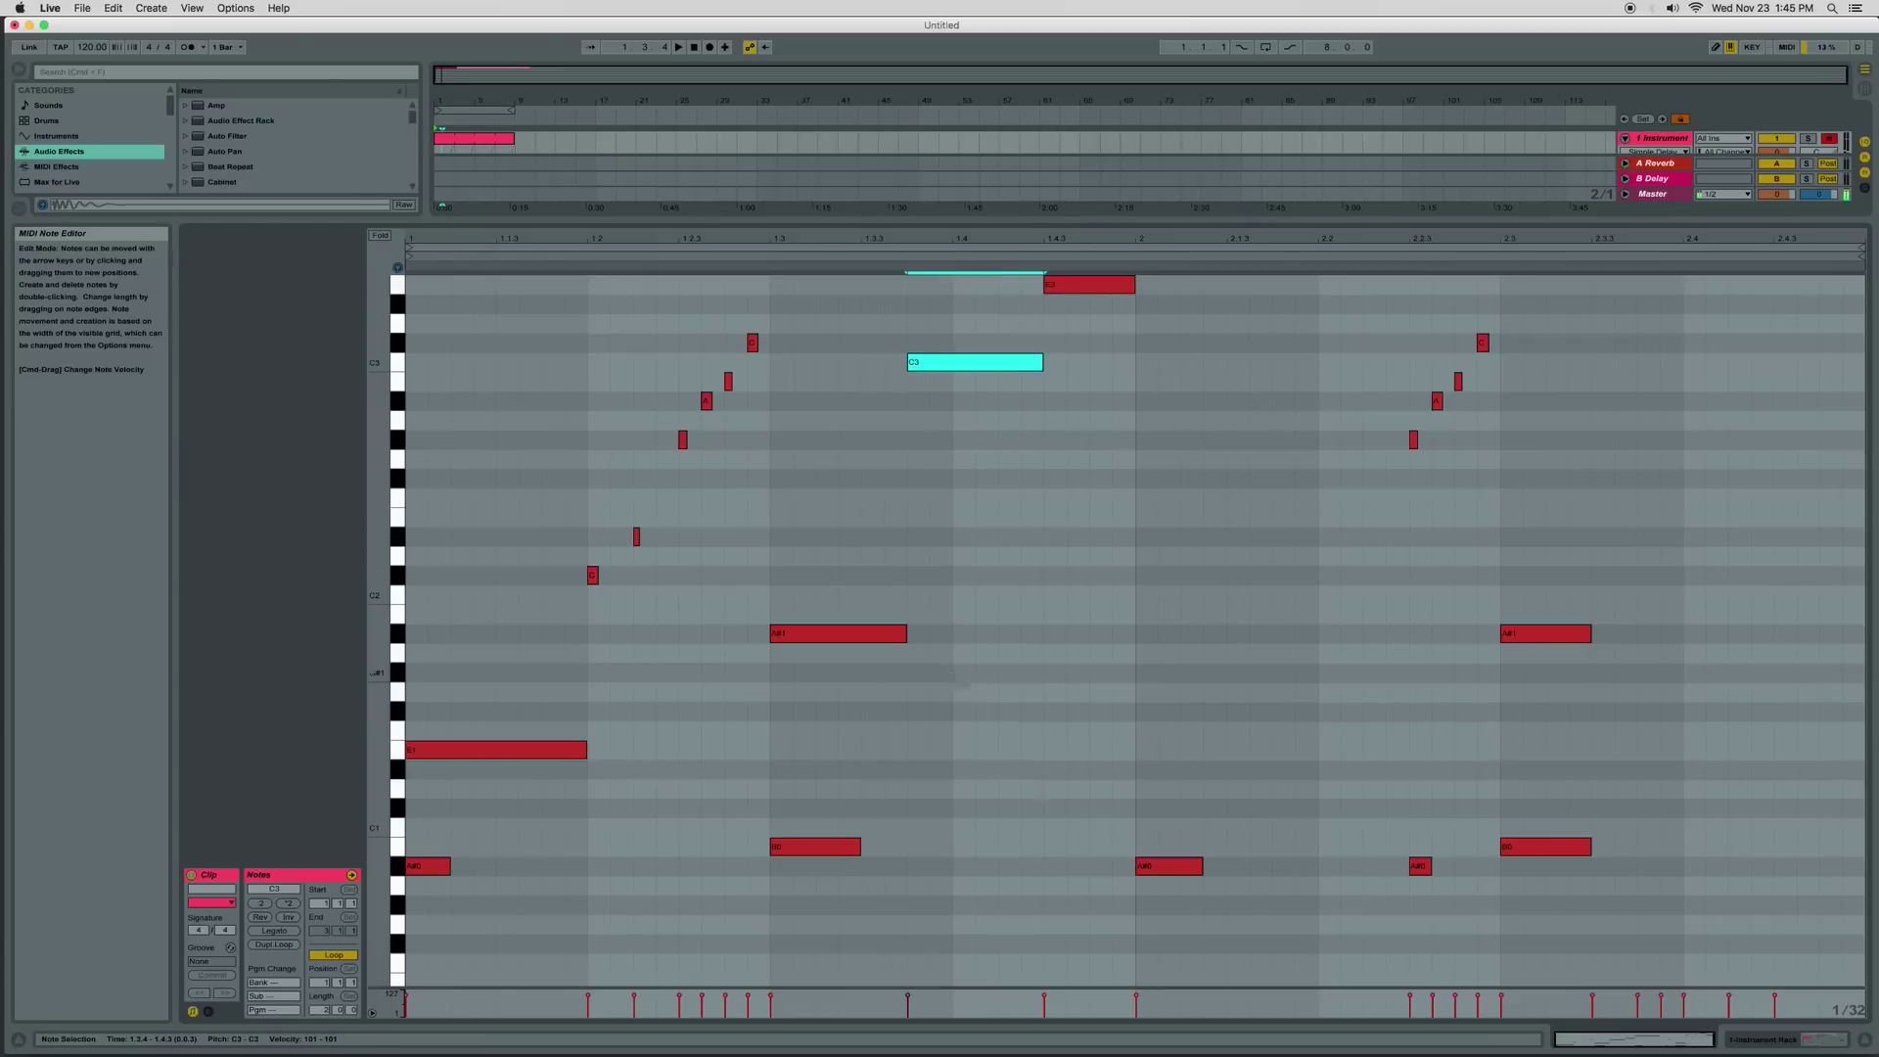
pyautogui.press('space')
# Show the Instrument track's devices and load the Multiband Dynamics preset OTT after the Instrument Rack
pyautogui.moveTo(1649, 223); pyautogui.dragTo(1649, 829)
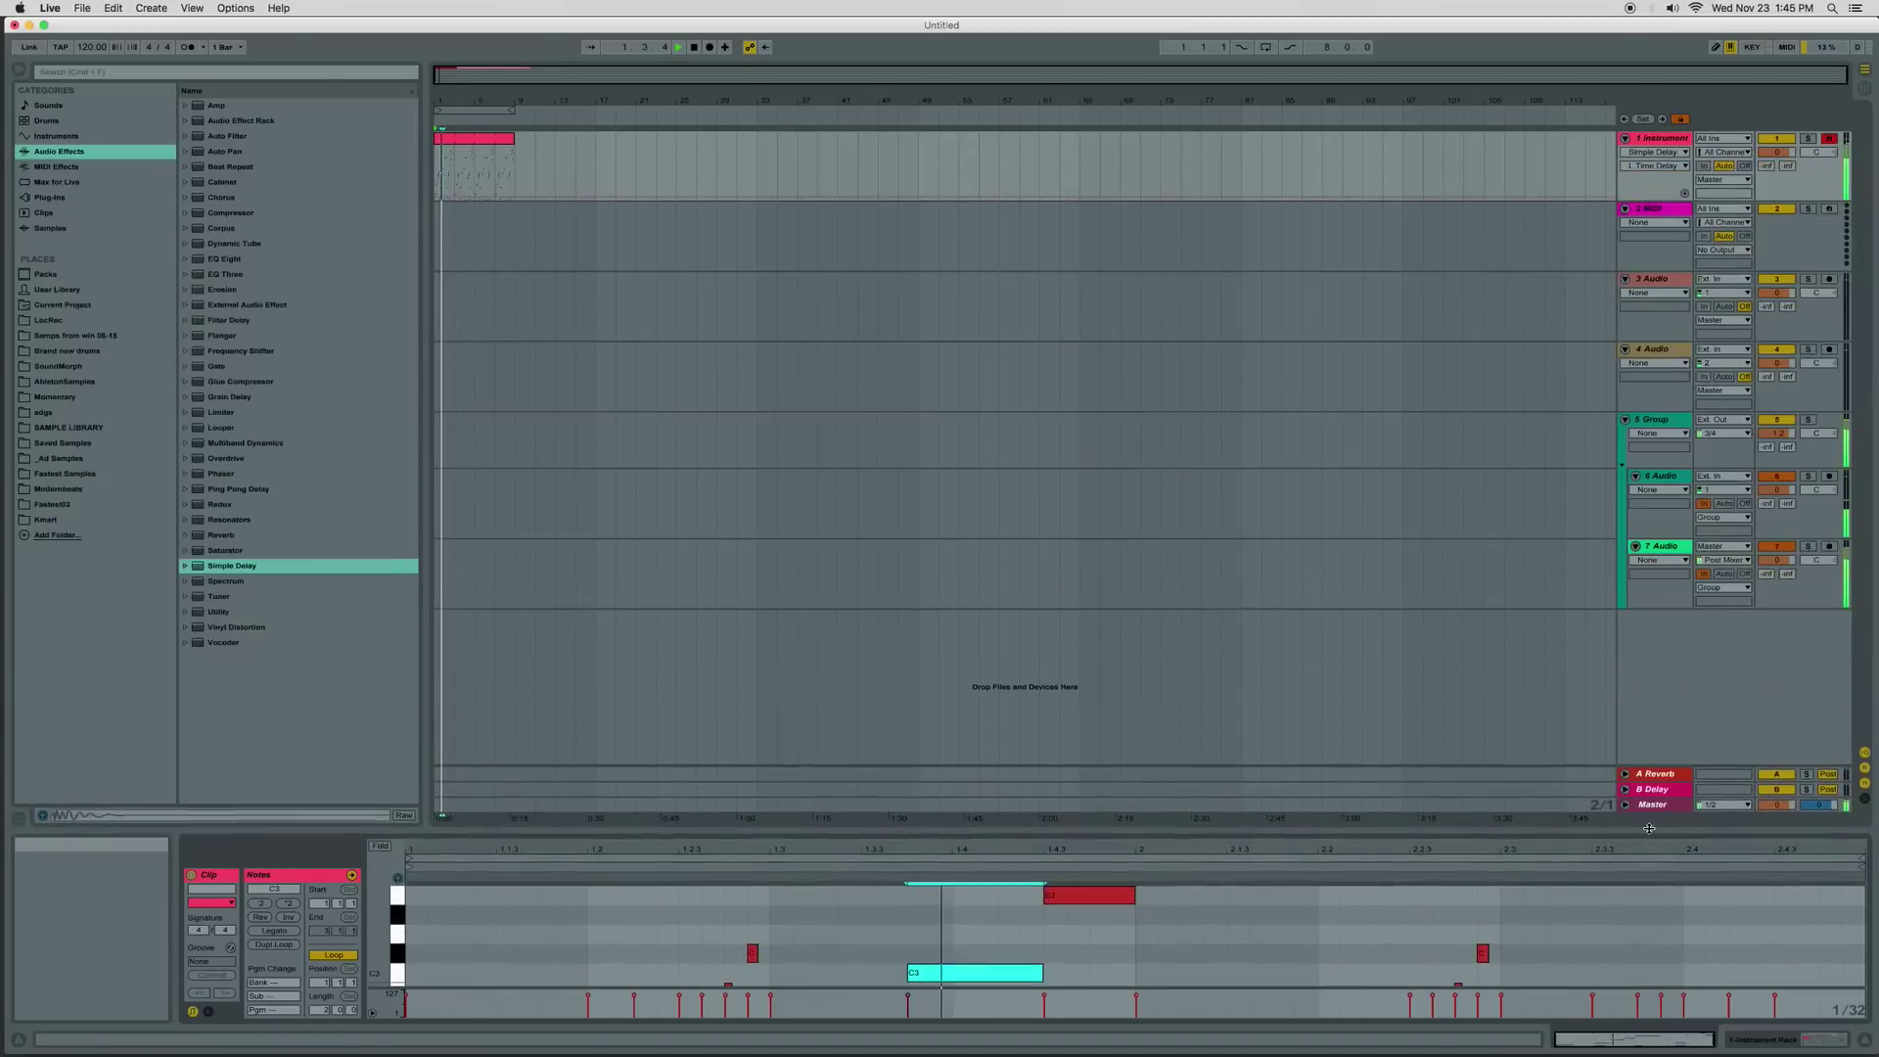
pyautogui.doubleClick(1661, 139)
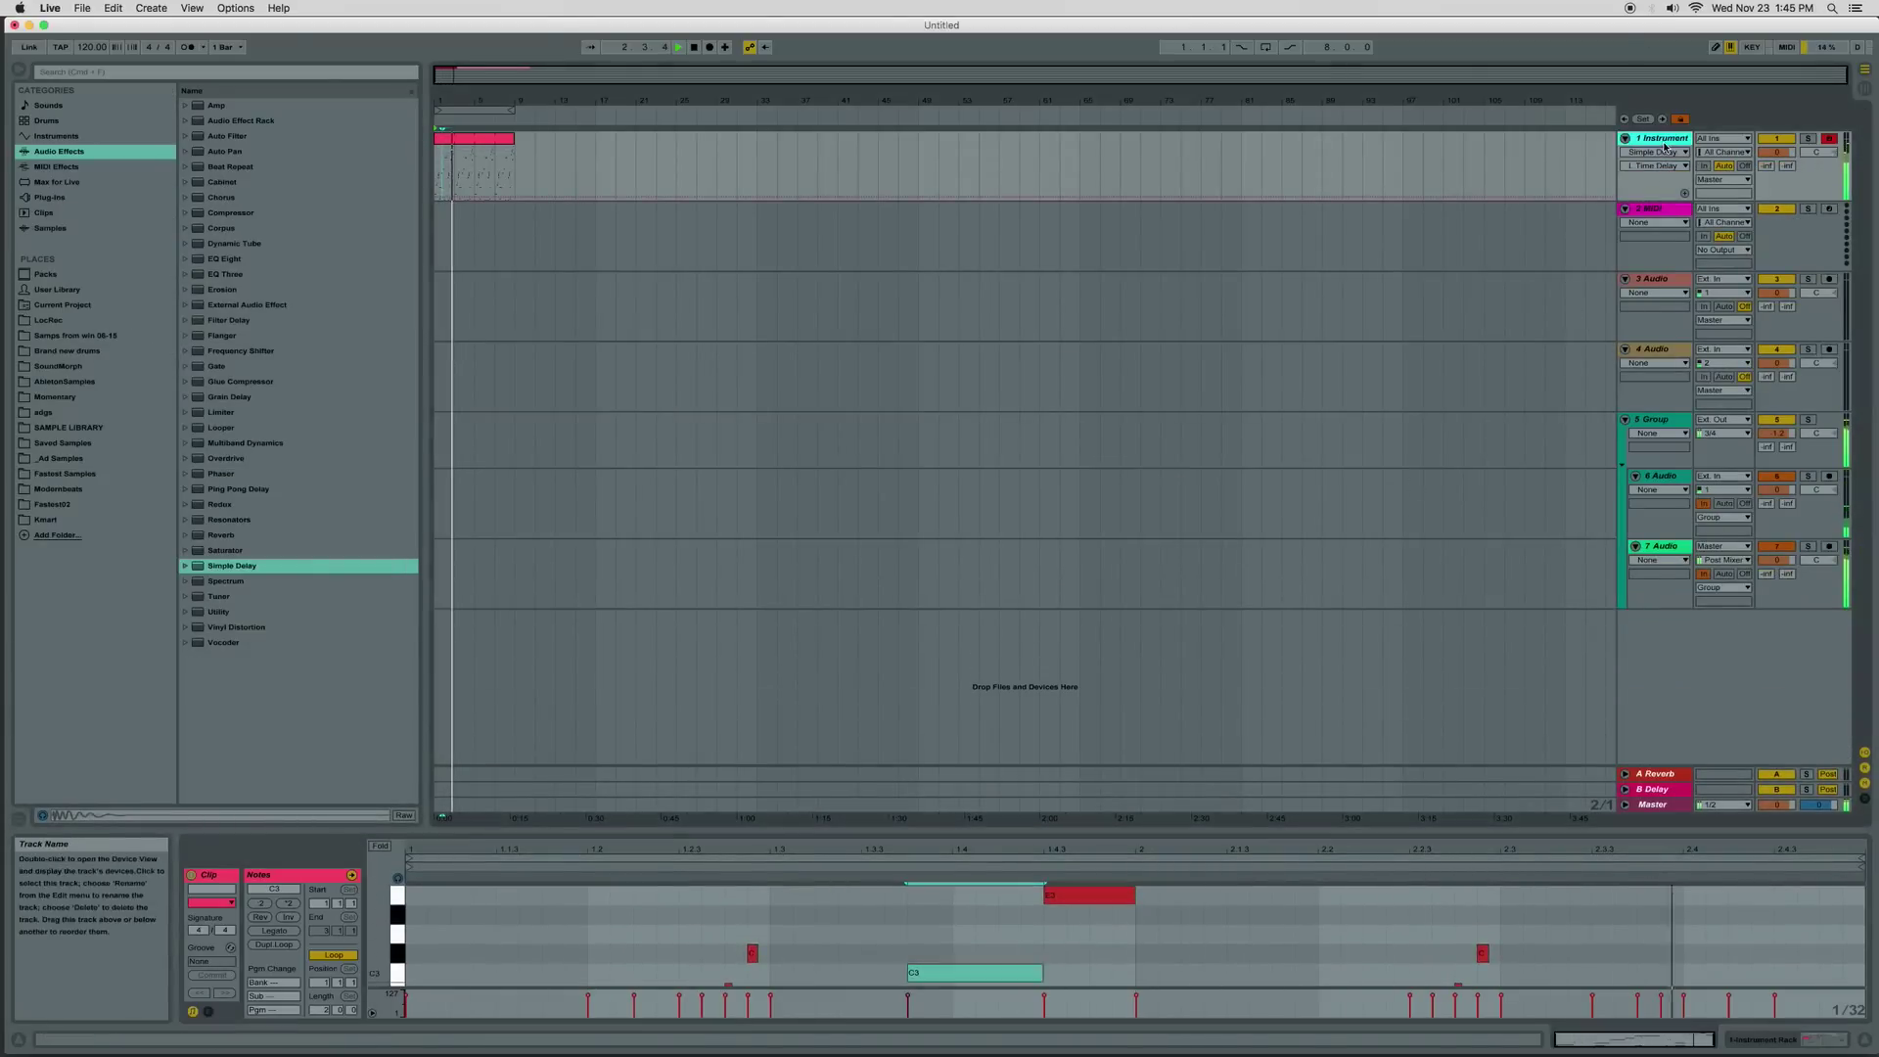
pyautogui.press('space')
pyautogui.click(278, 915)
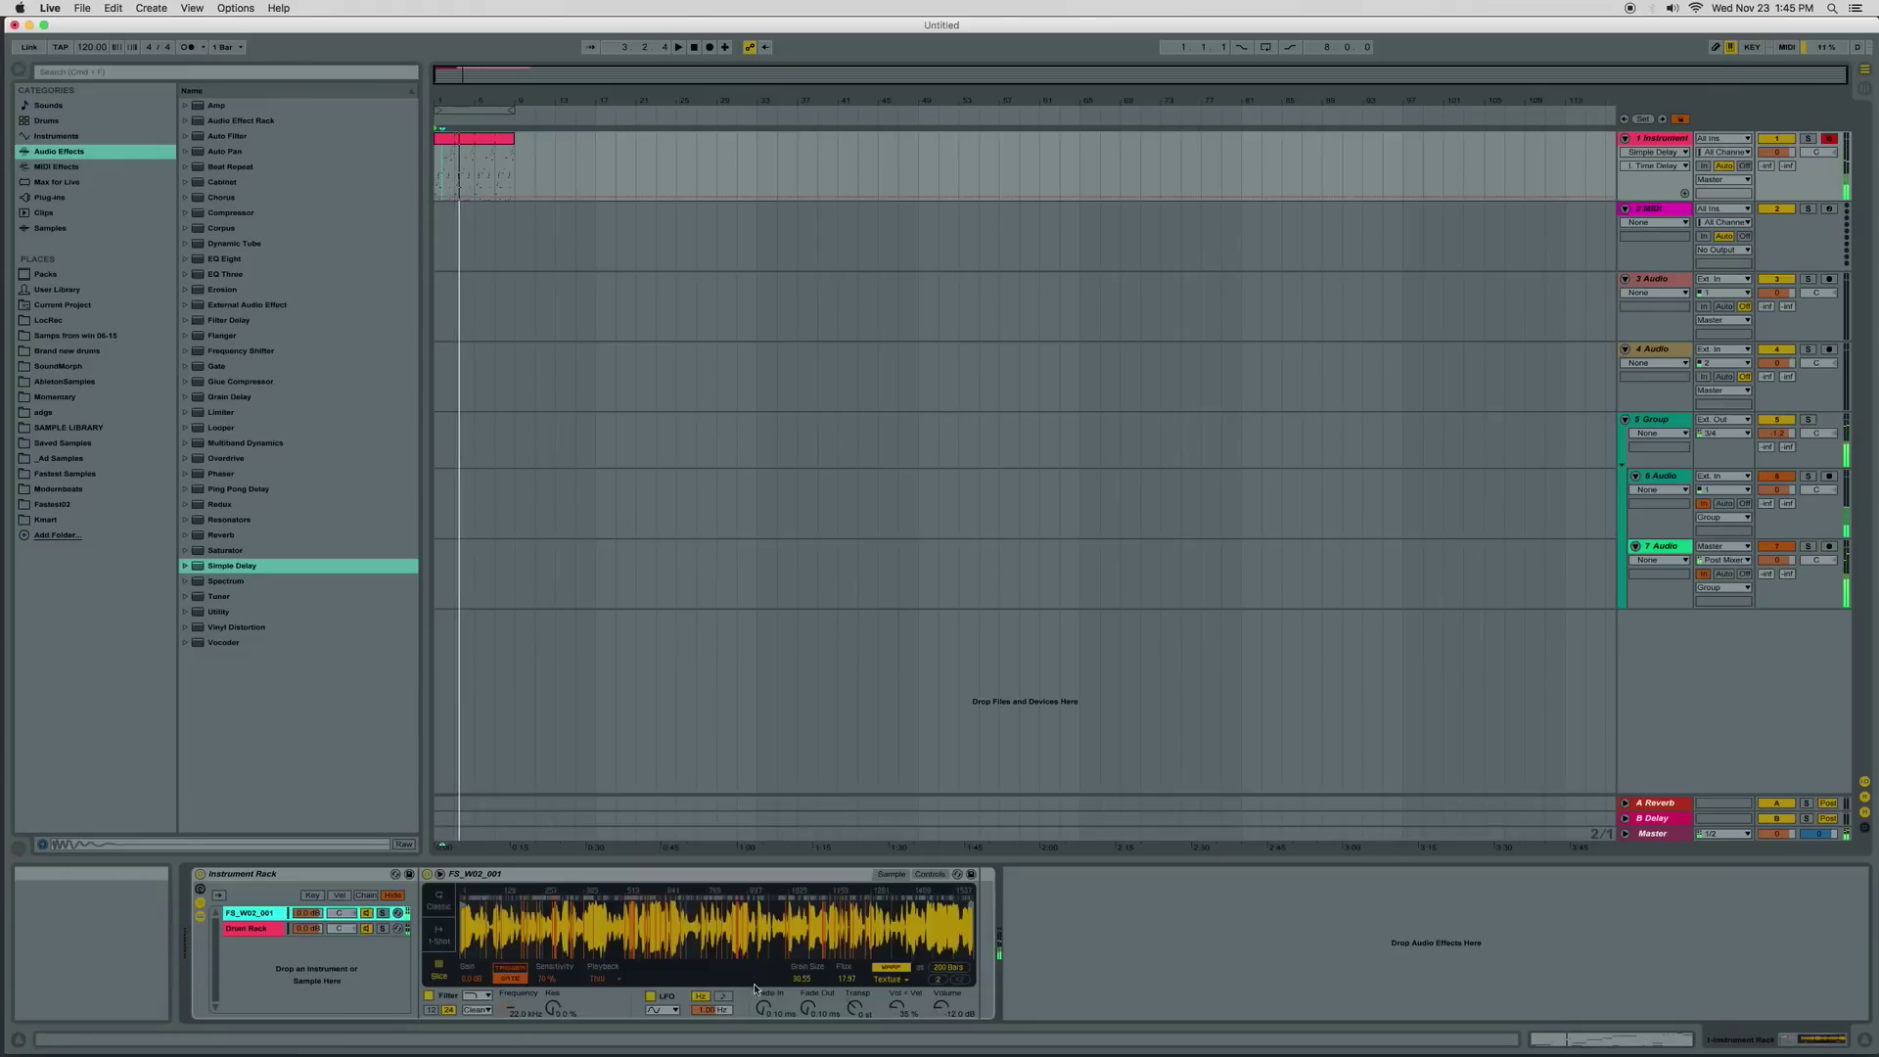
pyautogui.click(210, 446)
pyautogui.doubleClick(227, 552)
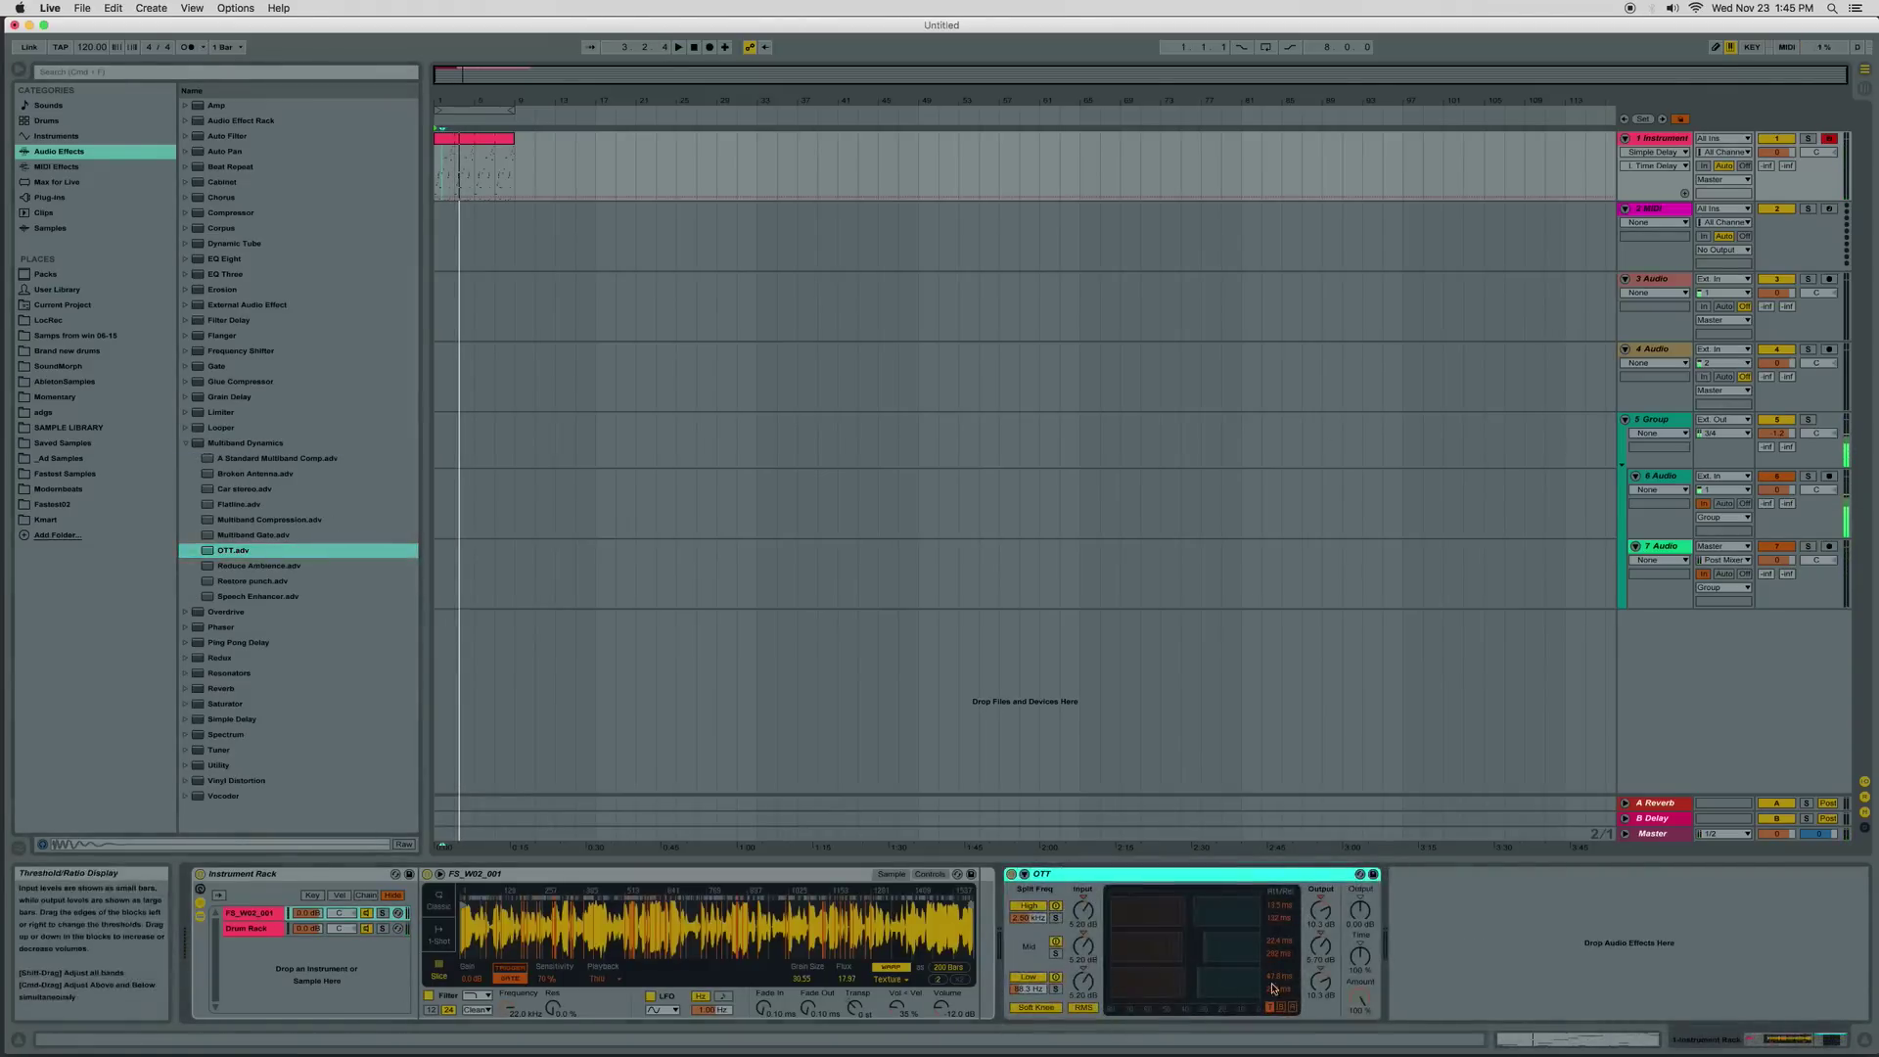
# Lower the OTT device's Amount while auditioning the pattern, and collapse the Multiband Dynamics presets
pyautogui.press('space')
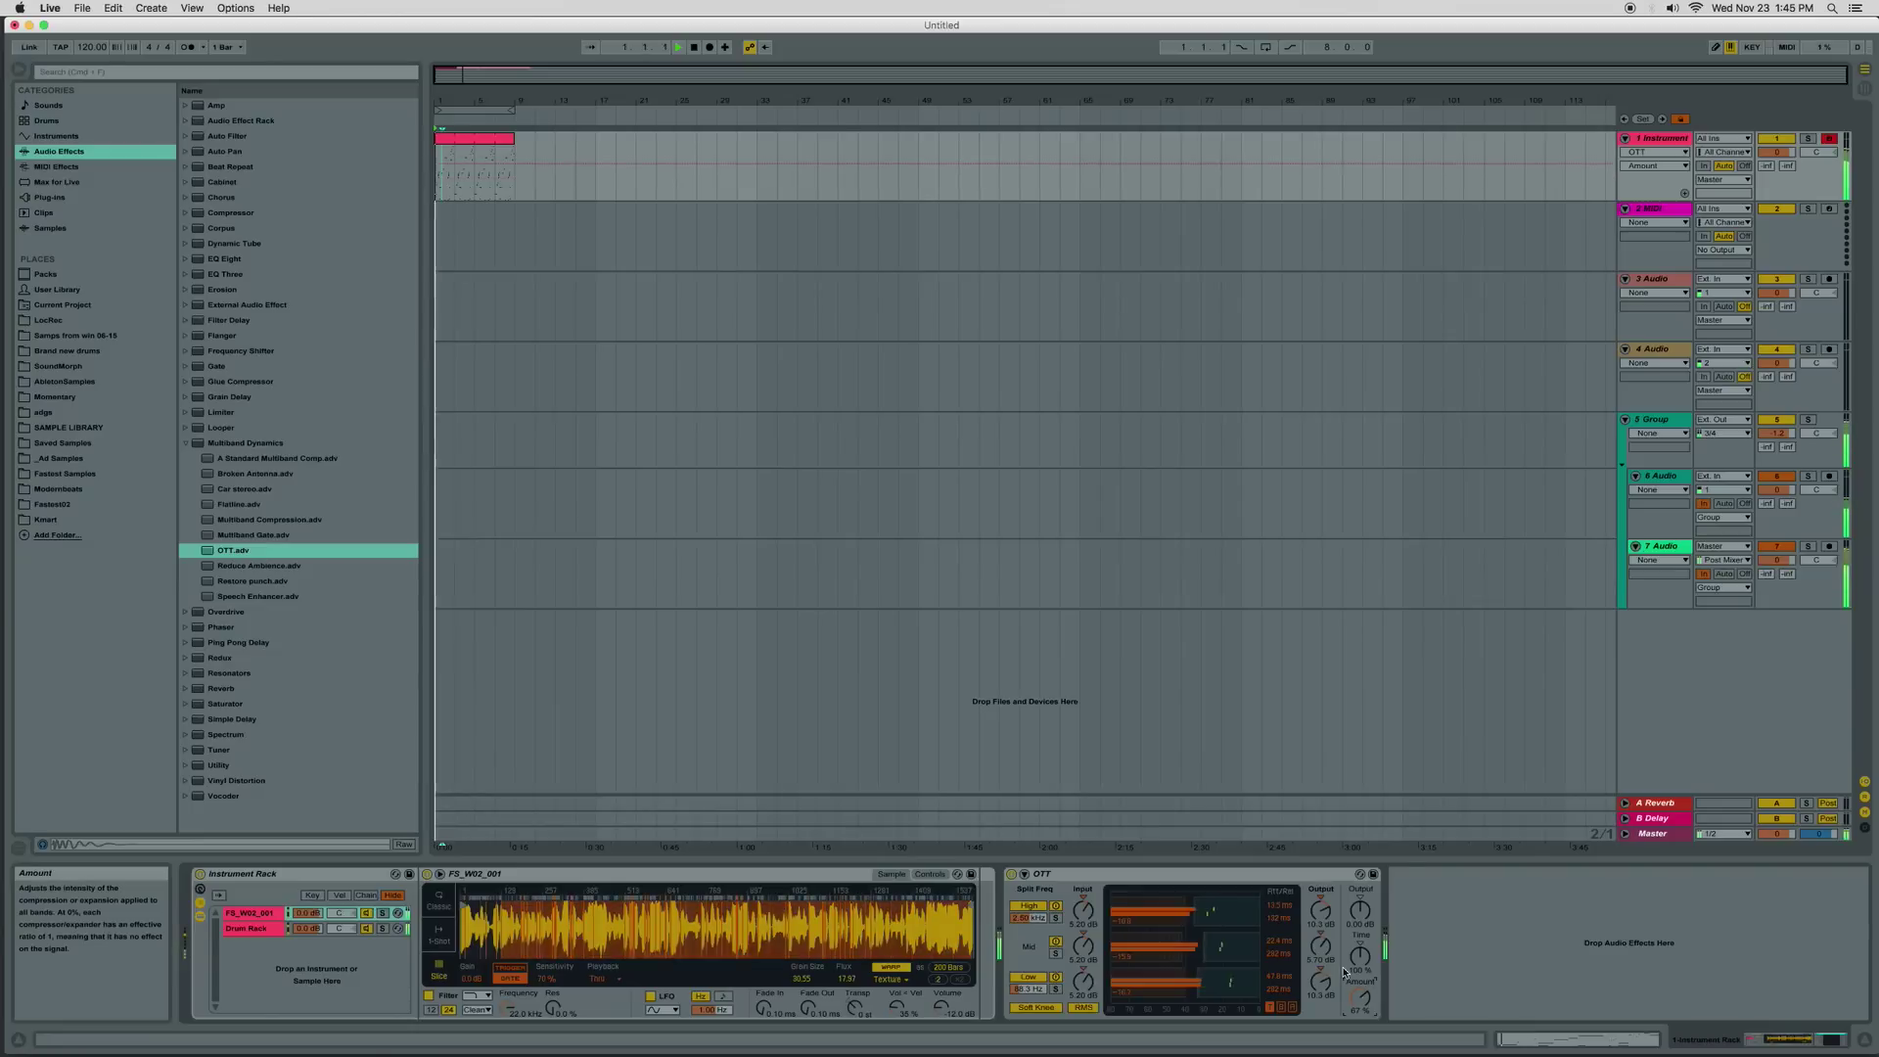
pyautogui.click(186, 443)
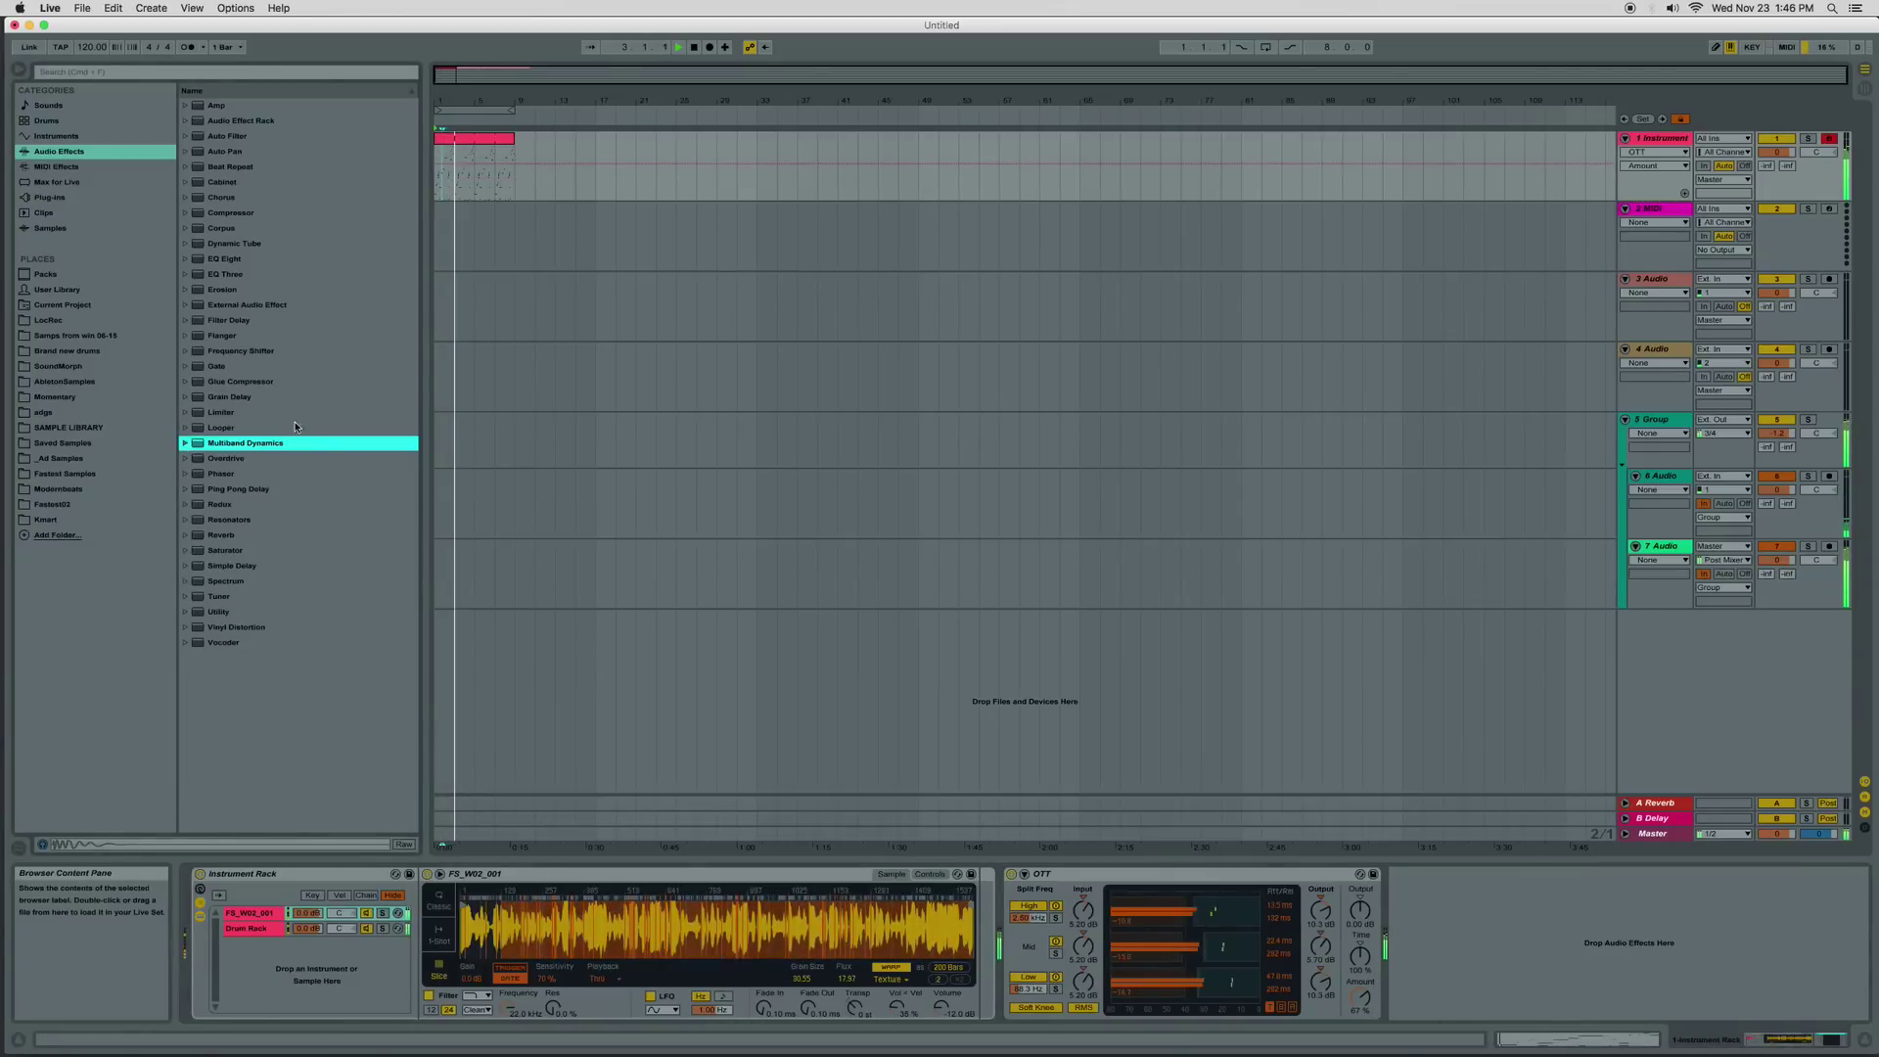
pyautogui.press('space')
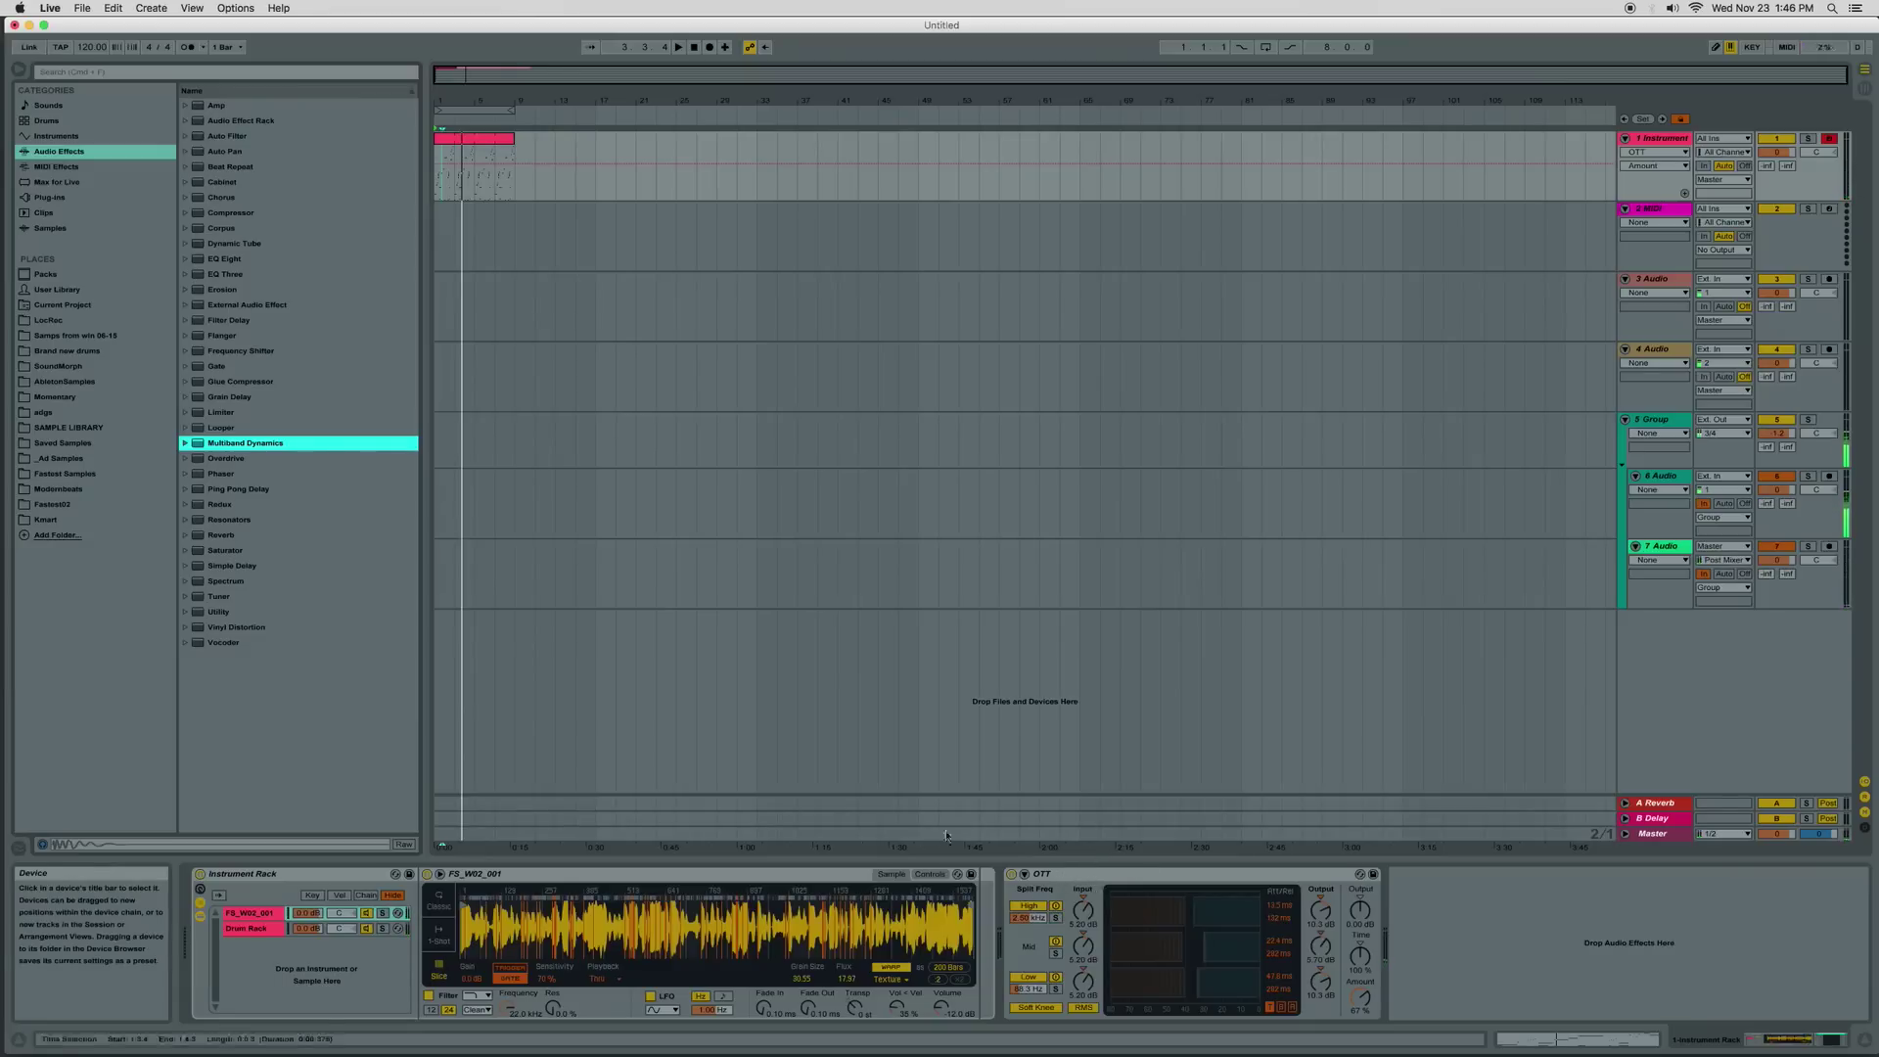
# Insert an Amp effect between the Instrument Rack and OTT on the Instrument track
pyautogui.click(1074, 881)
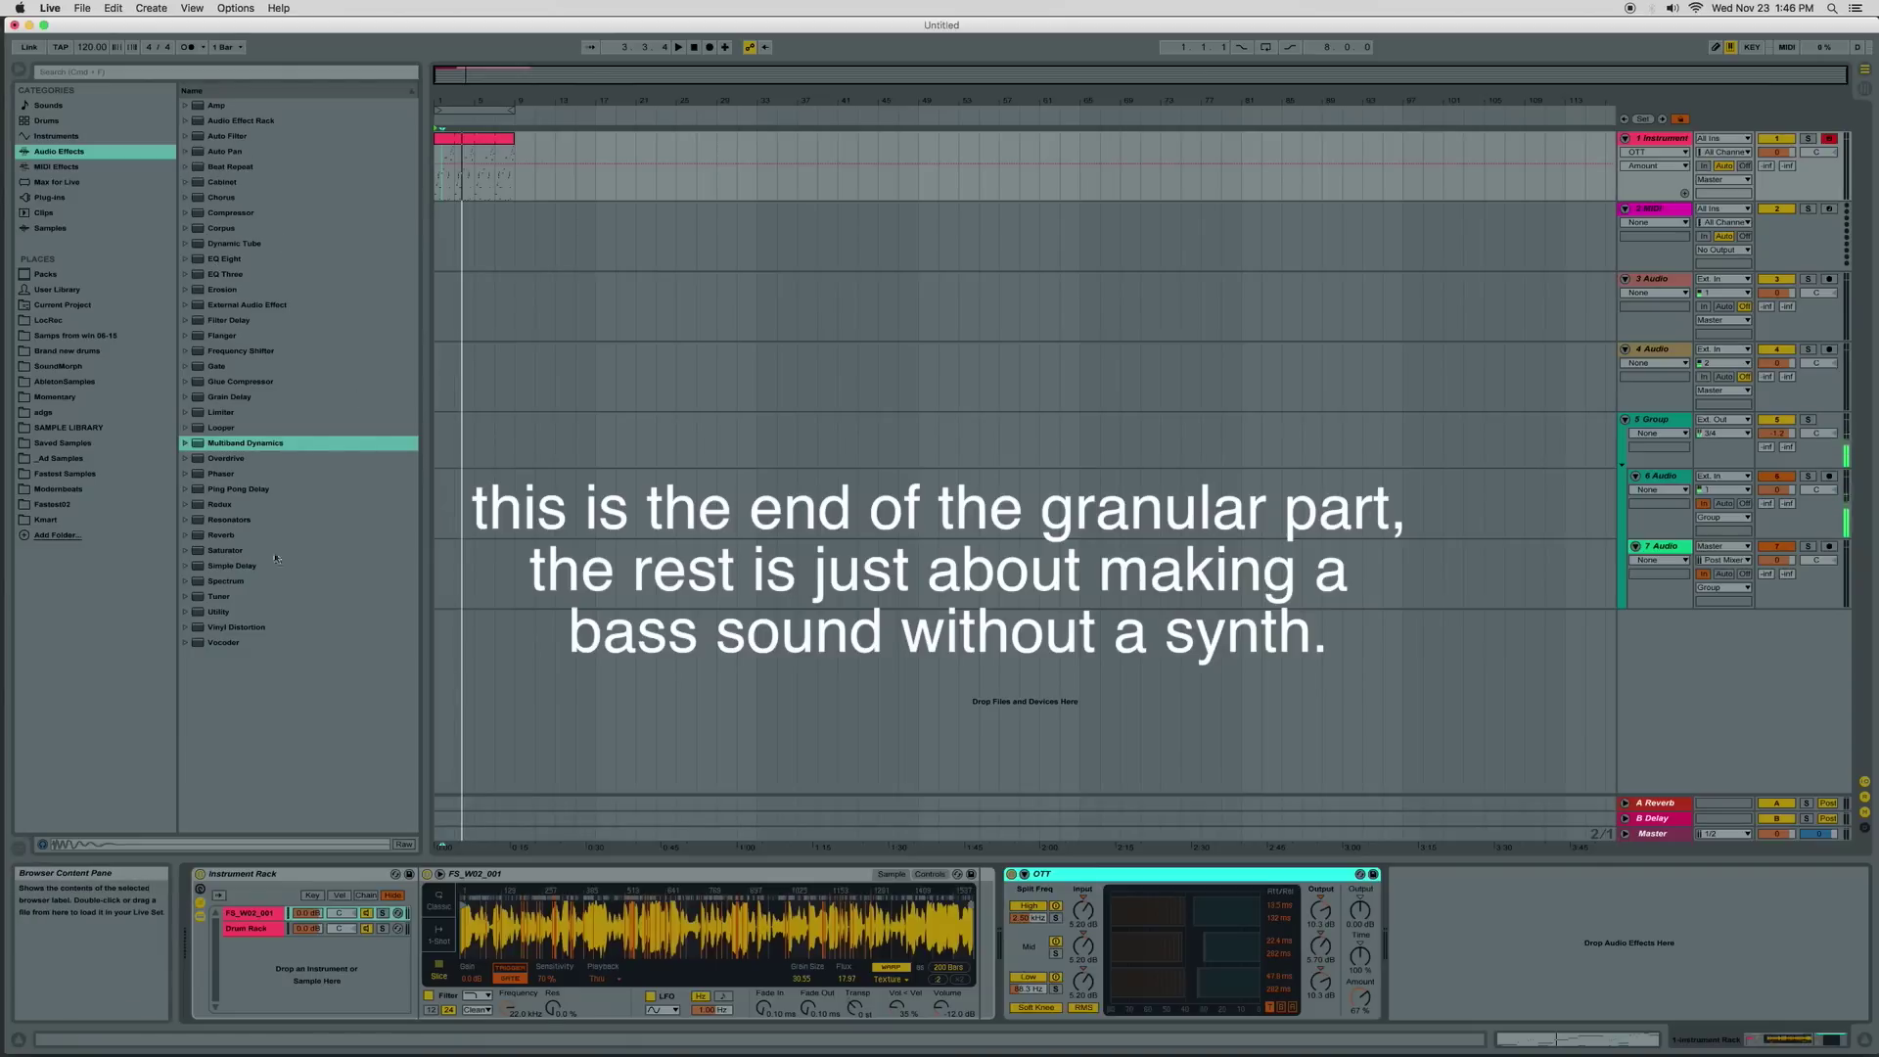
pyautogui.click(212, 106)
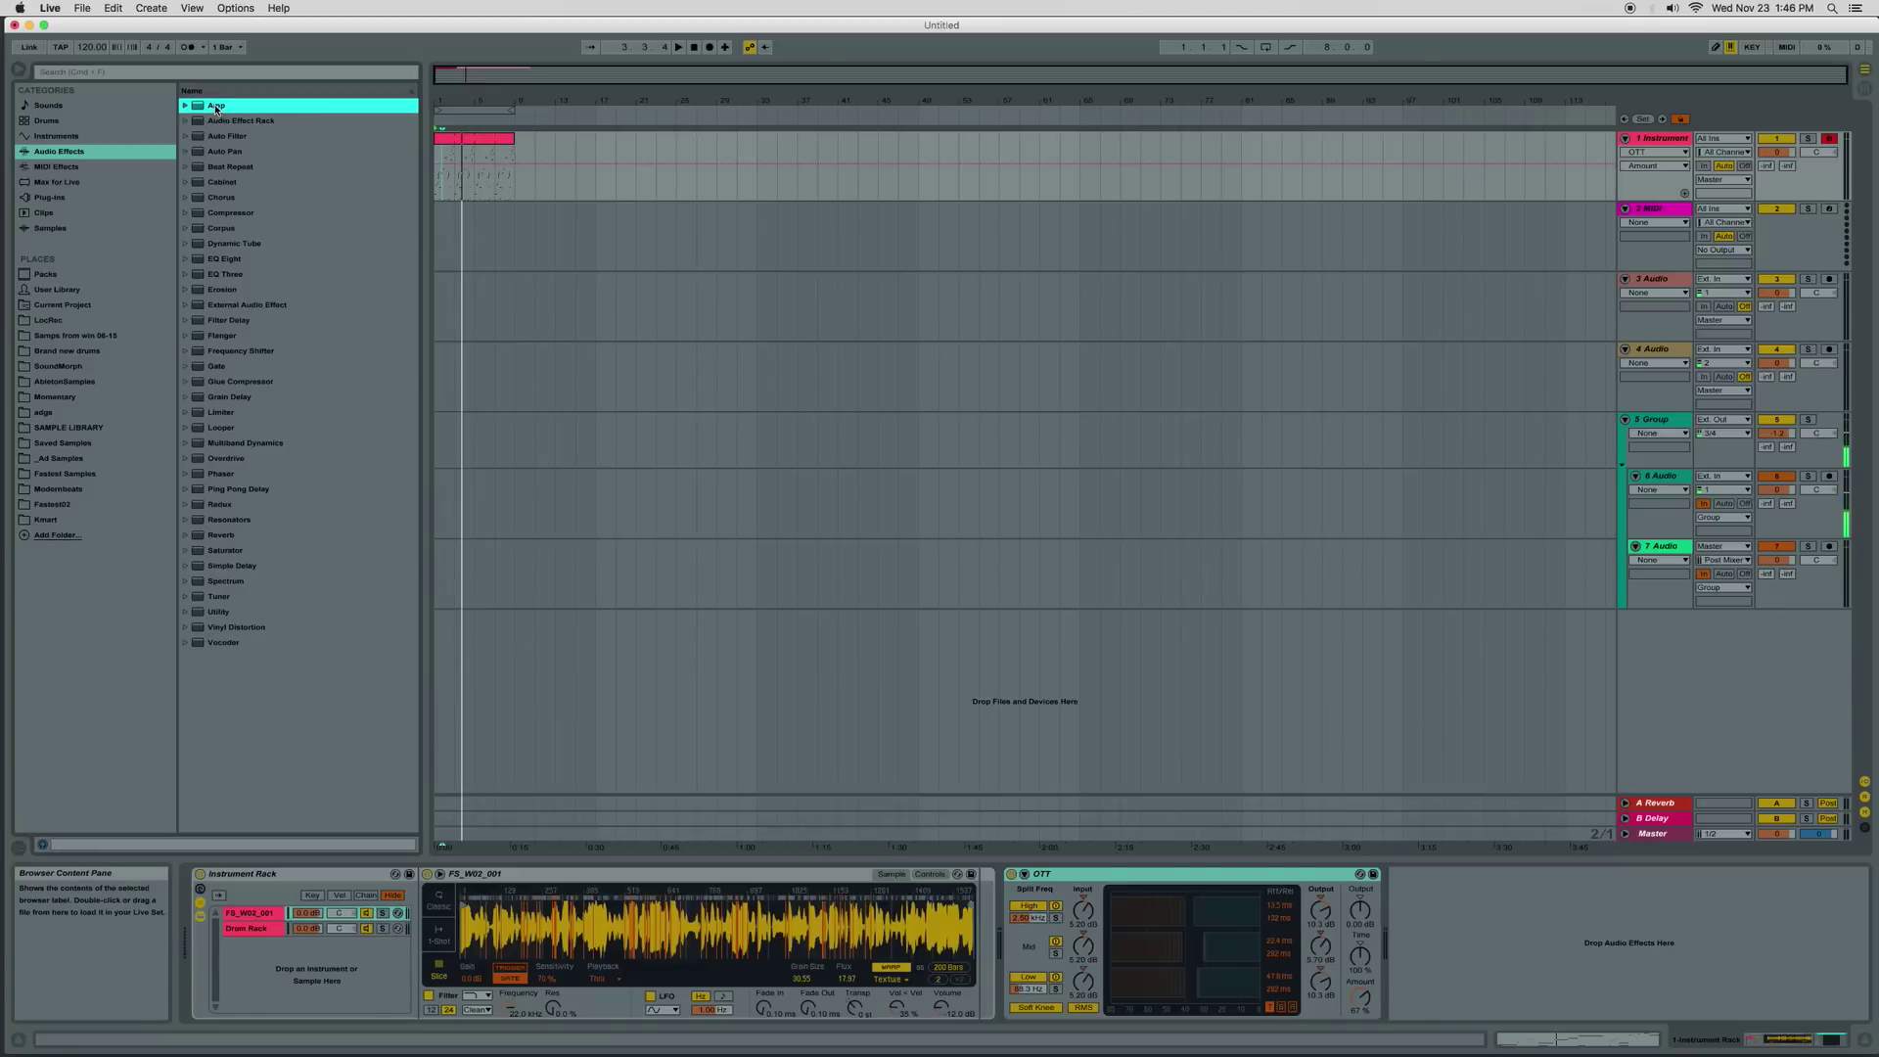
pyautogui.moveTo(855, 762); pyautogui.dragTo(1037, 920)
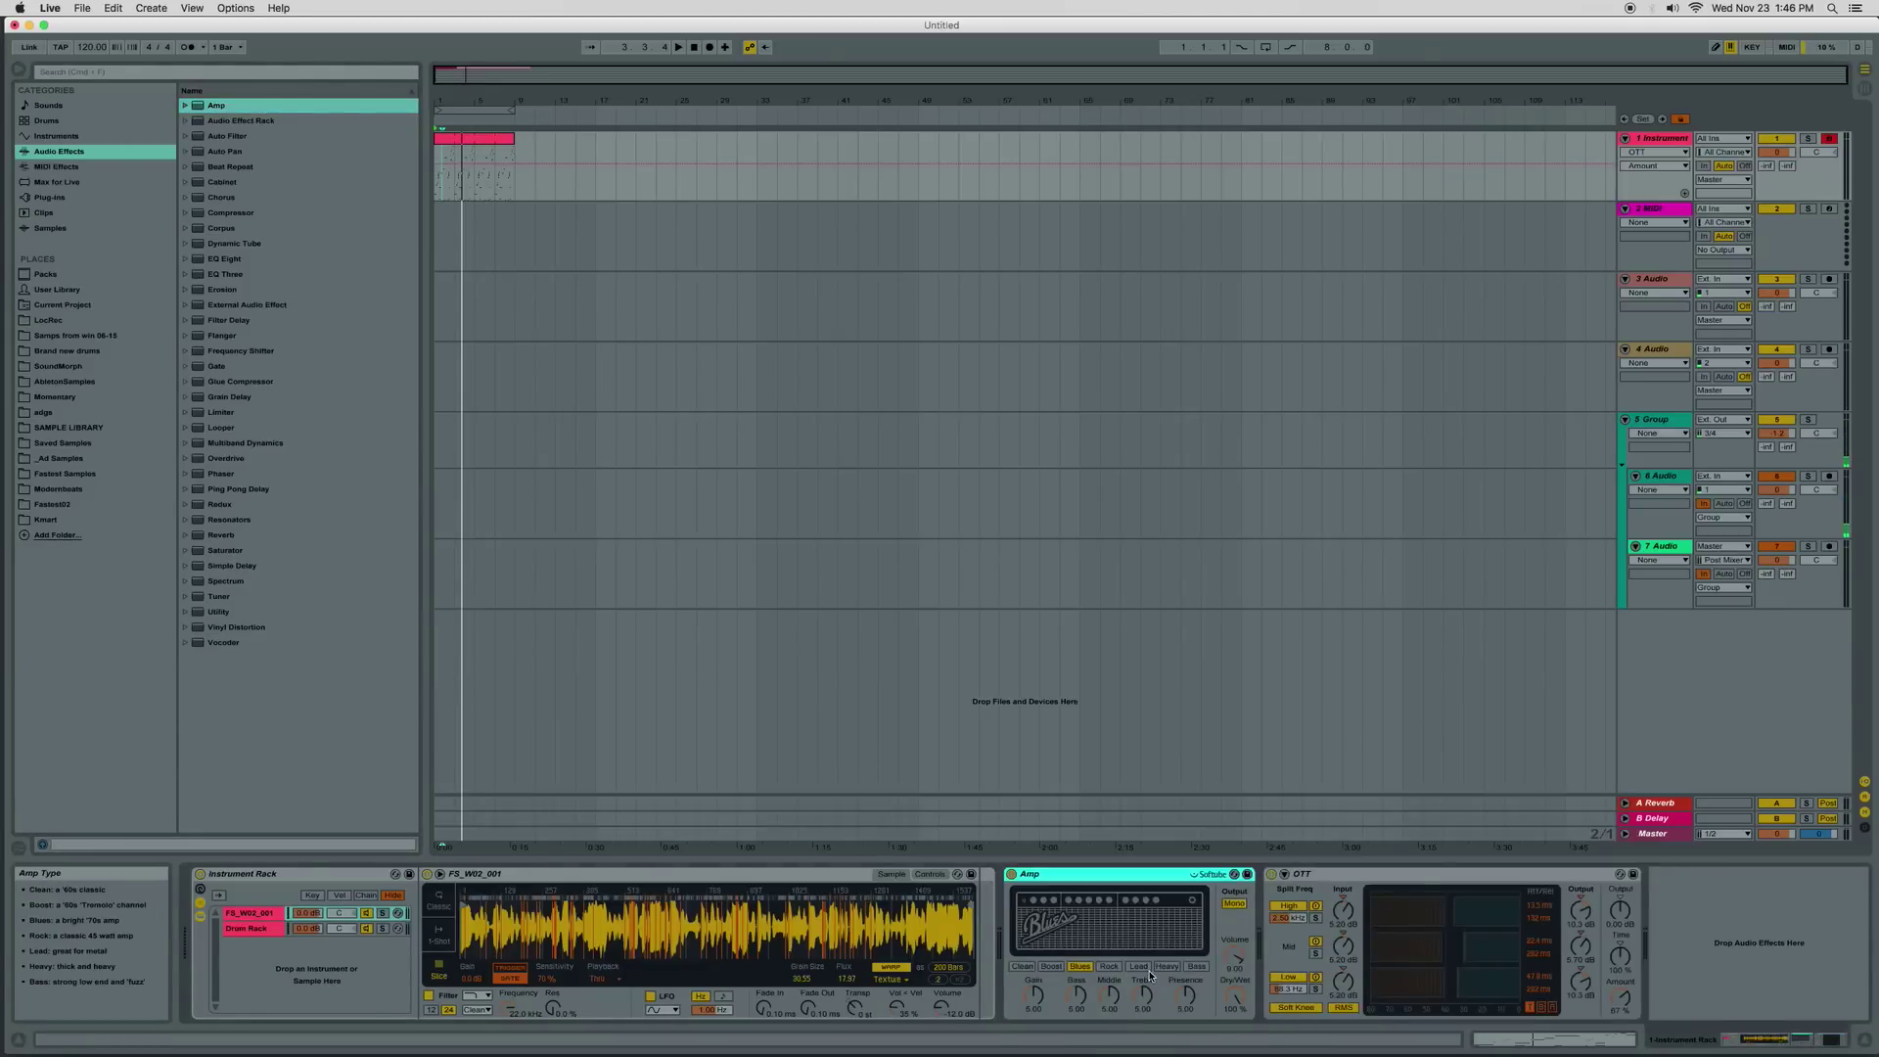
# Set the Amp to Rock with Dual output, lower its Gain and Dry/Wet, and group it into an Audio Effect Rack with the chain list hidden
pyautogui.moveTo(1033, 993); pyautogui.dragTo(1034, 1013)
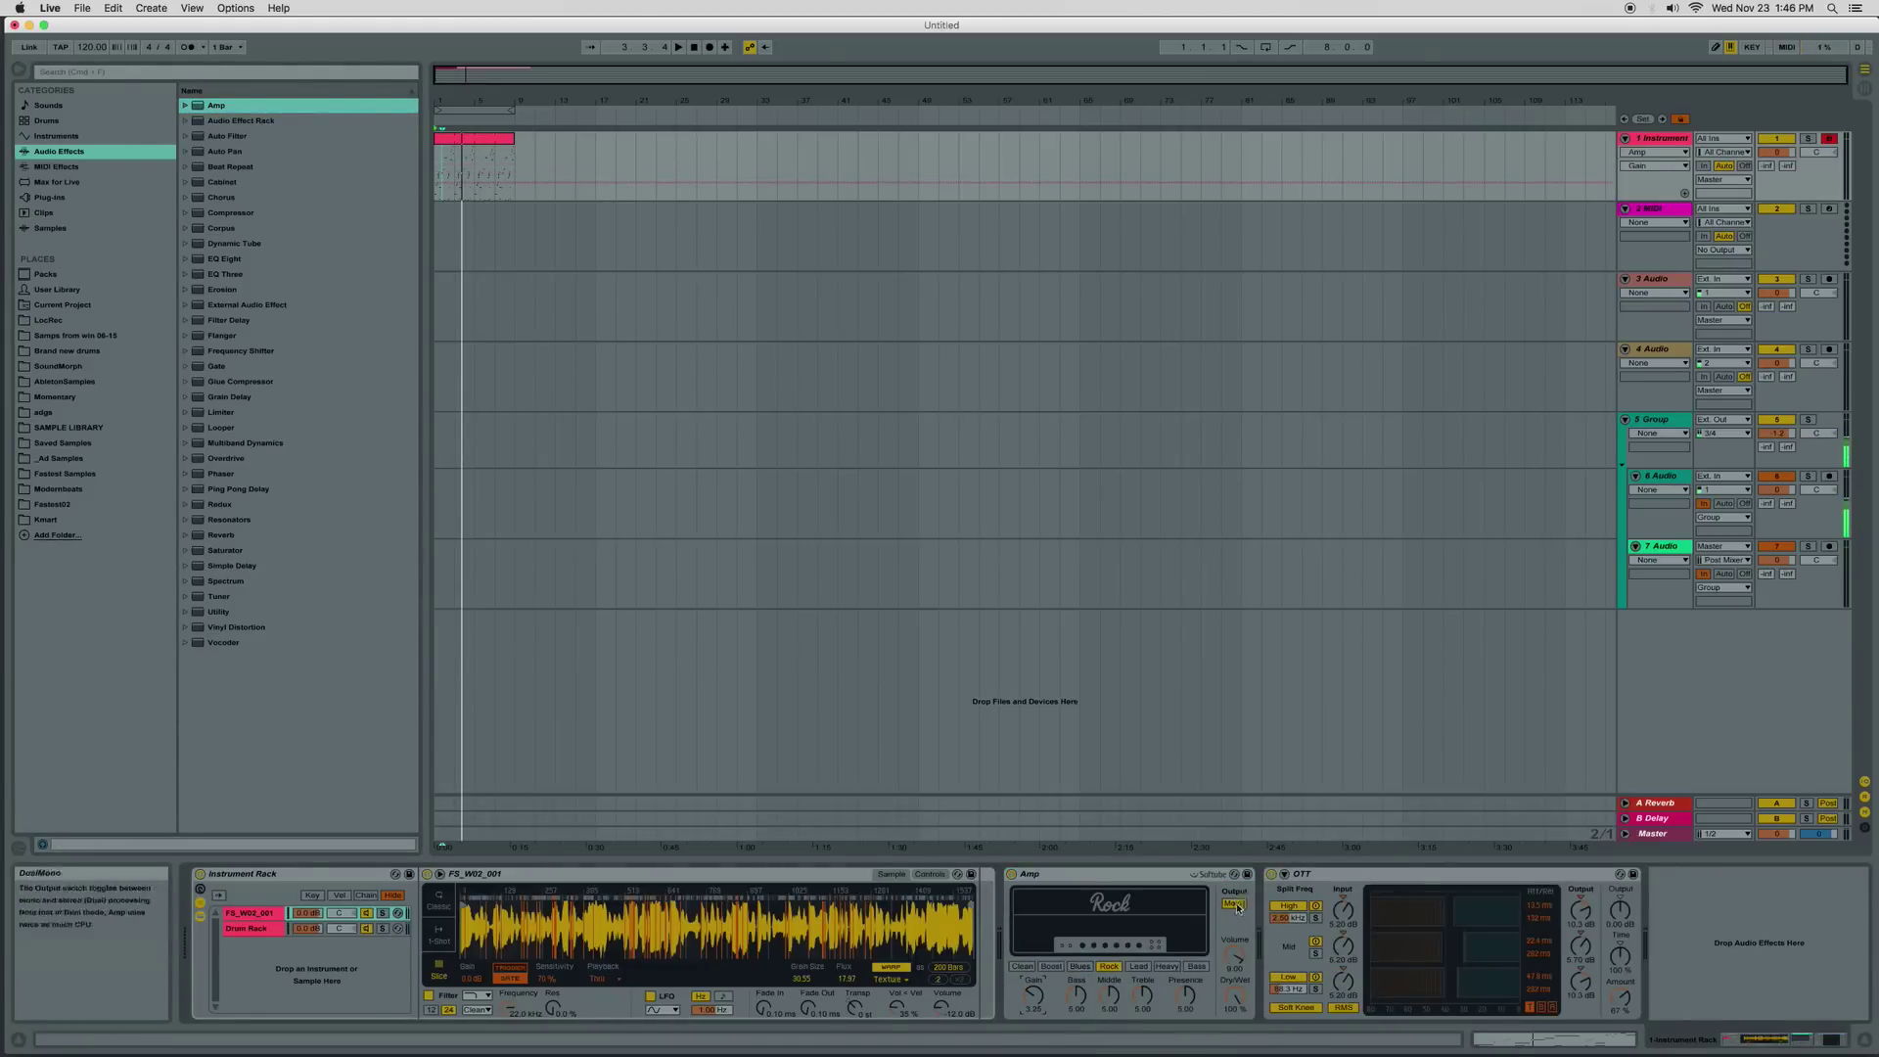
pyautogui.moveTo(1234, 997); pyautogui.dragTo(1234, 988)
pyautogui.click(1136, 880)
pyautogui.press('super+g')
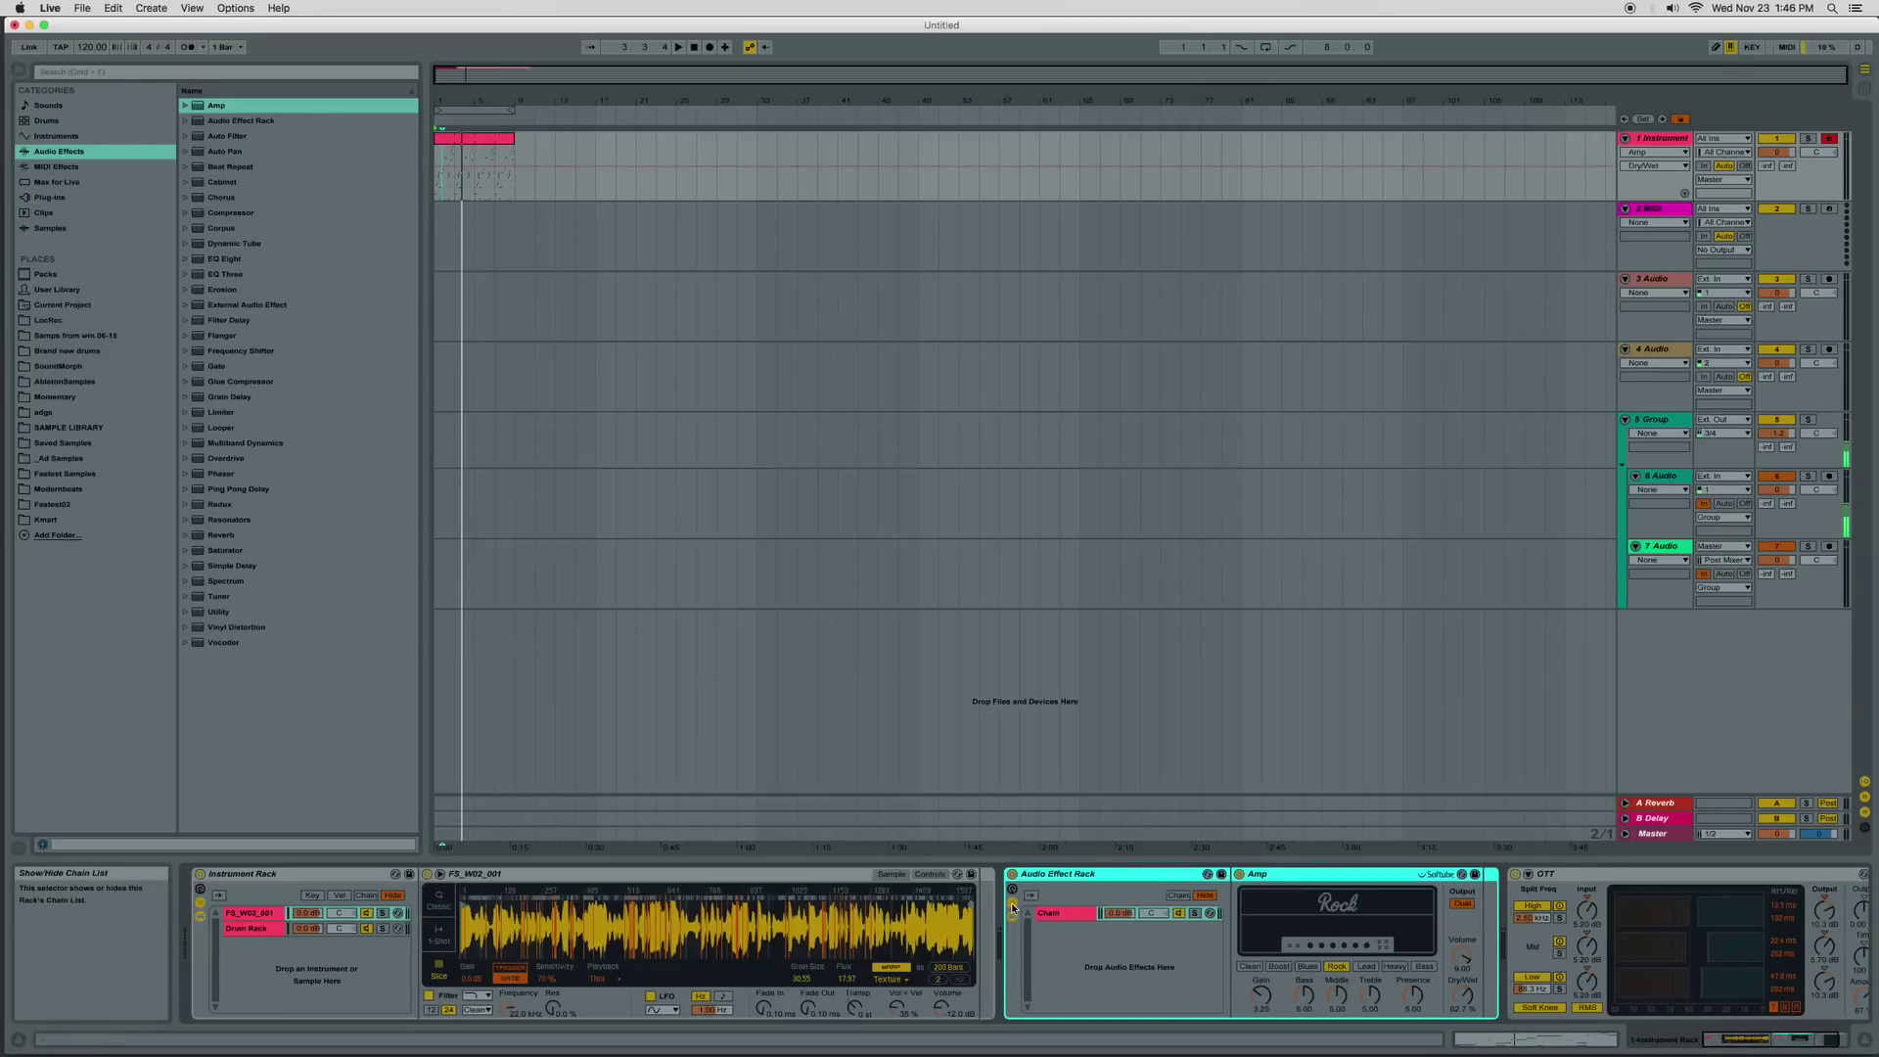
pyautogui.press('super+z')
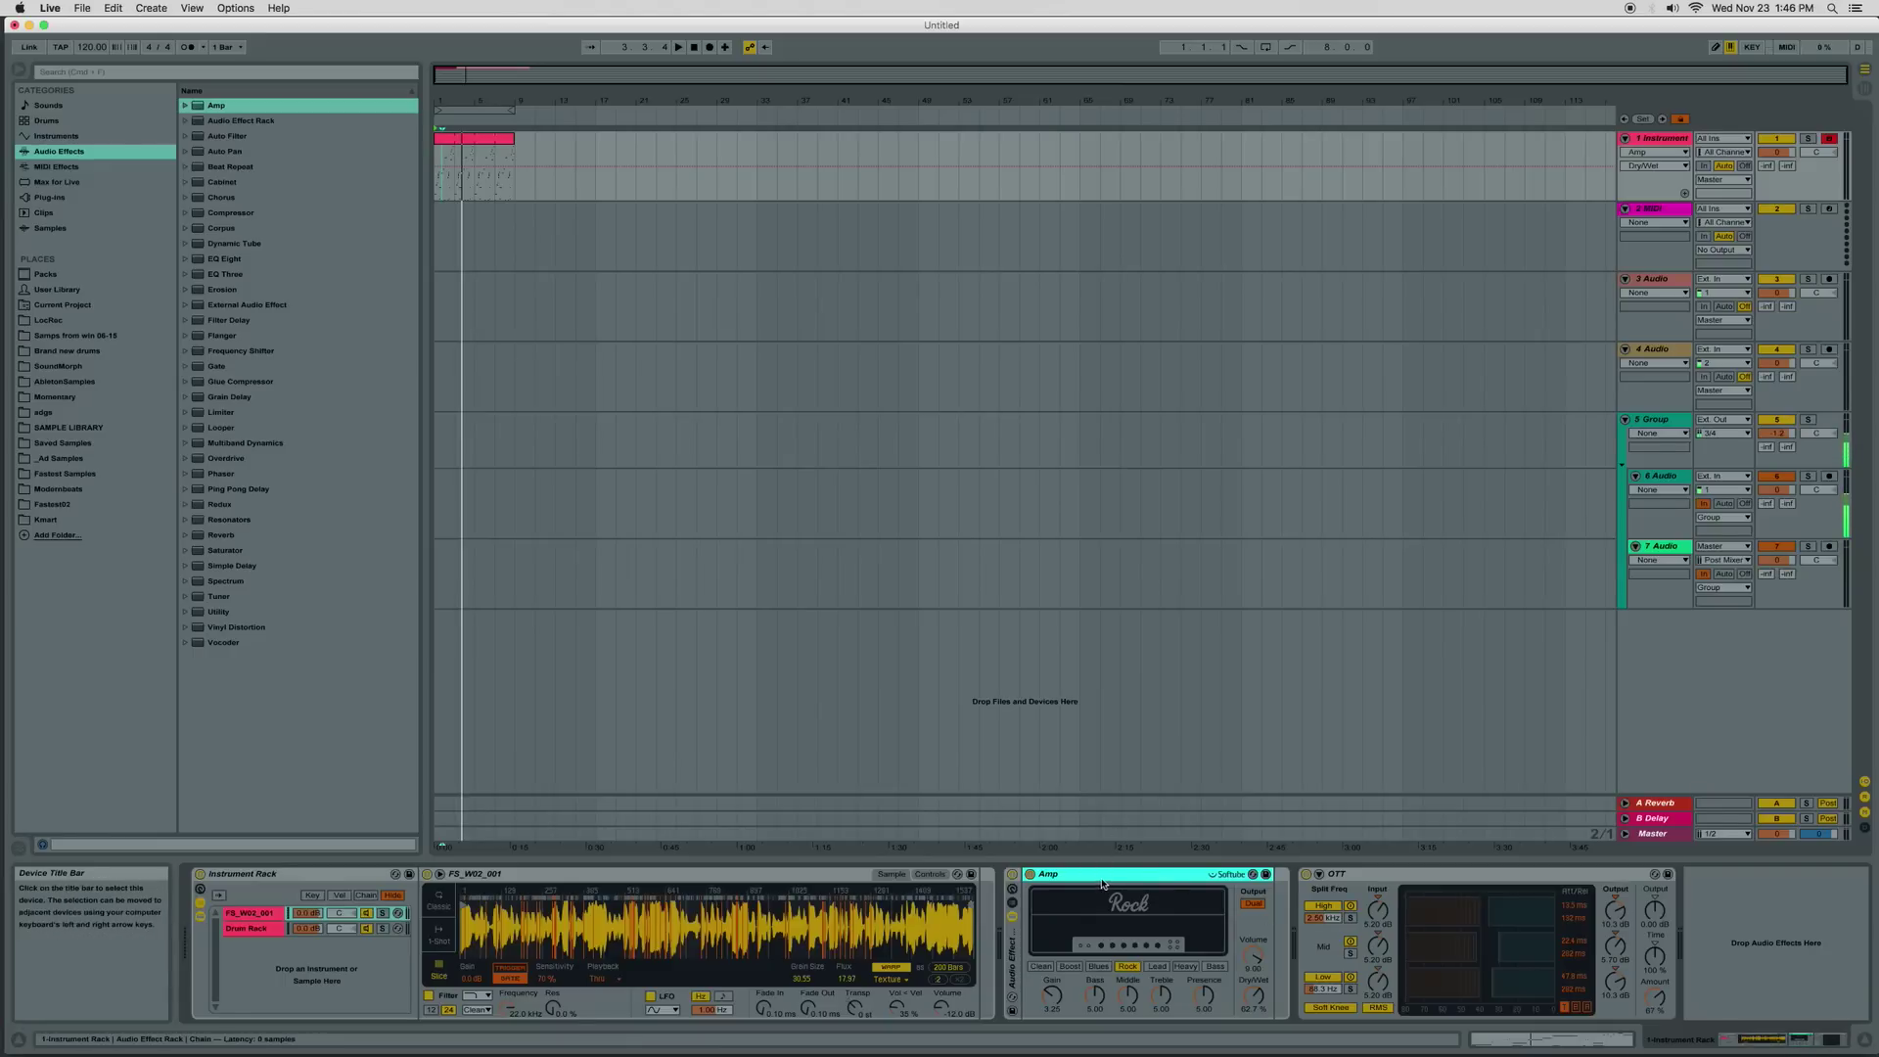
# Insert an Auto Filter after the Amp, set it to the notch type, and raise its LFO Amount
pyautogui.moveTo(238, 137); pyautogui.dragTo(1292, 940)
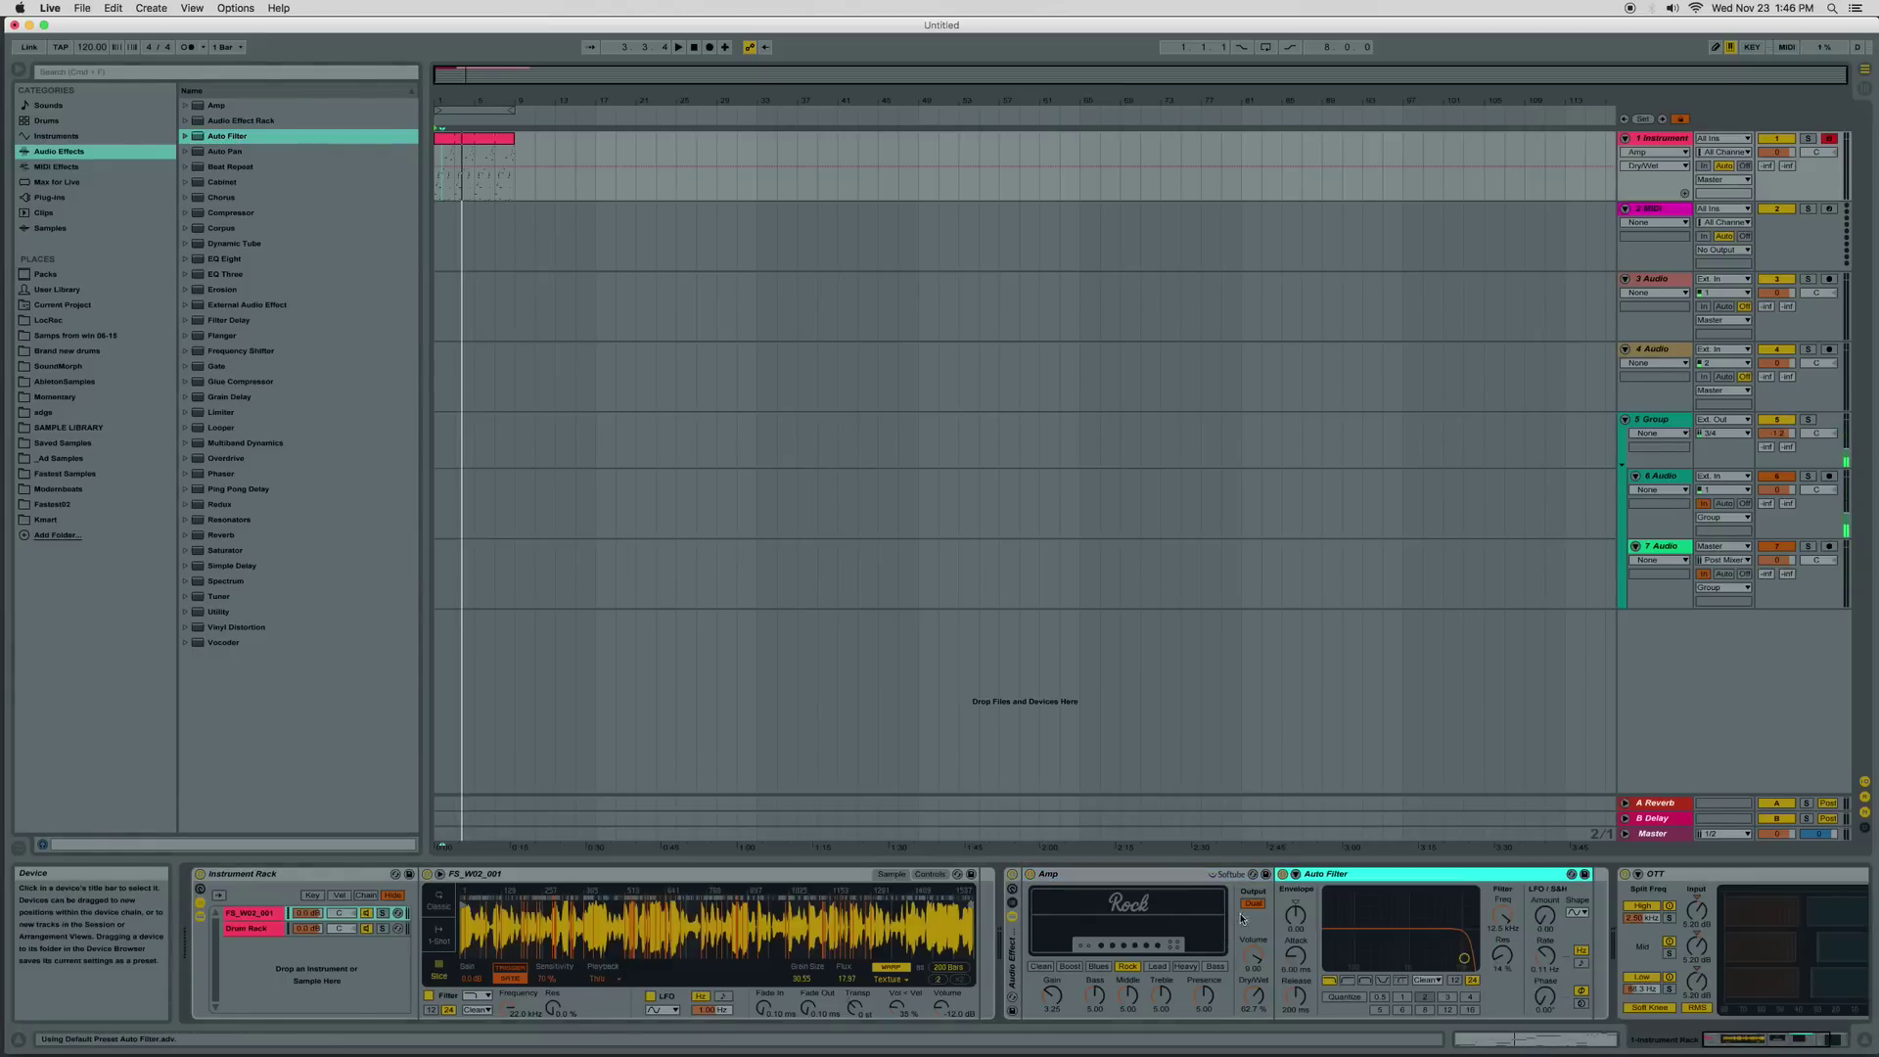
pyautogui.click(1382, 980)
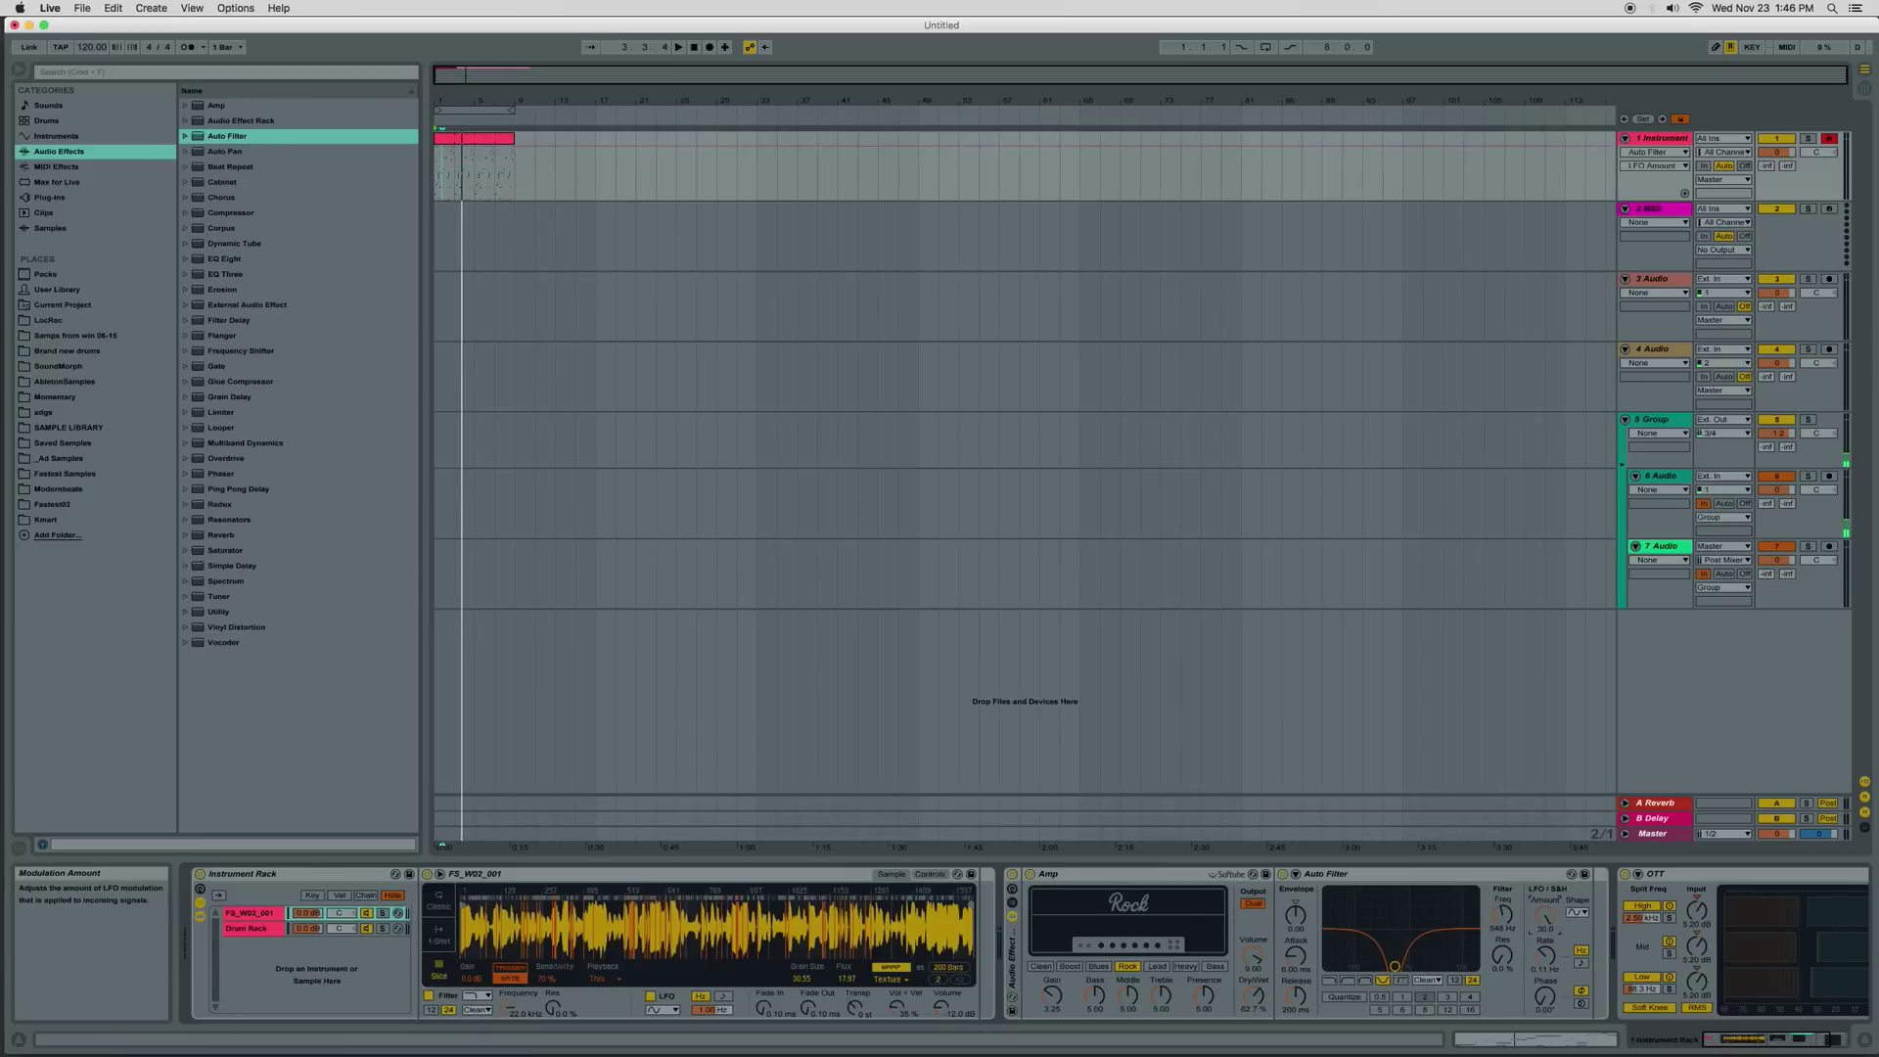
pyautogui.moveTo(1546, 918); pyautogui.dragTo(1546, 943)
# Duplicate the Auto Filter and move the copy's notch up to about 1 kHz
pyautogui.click(1529, 874)
pyautogui.press('super+d')
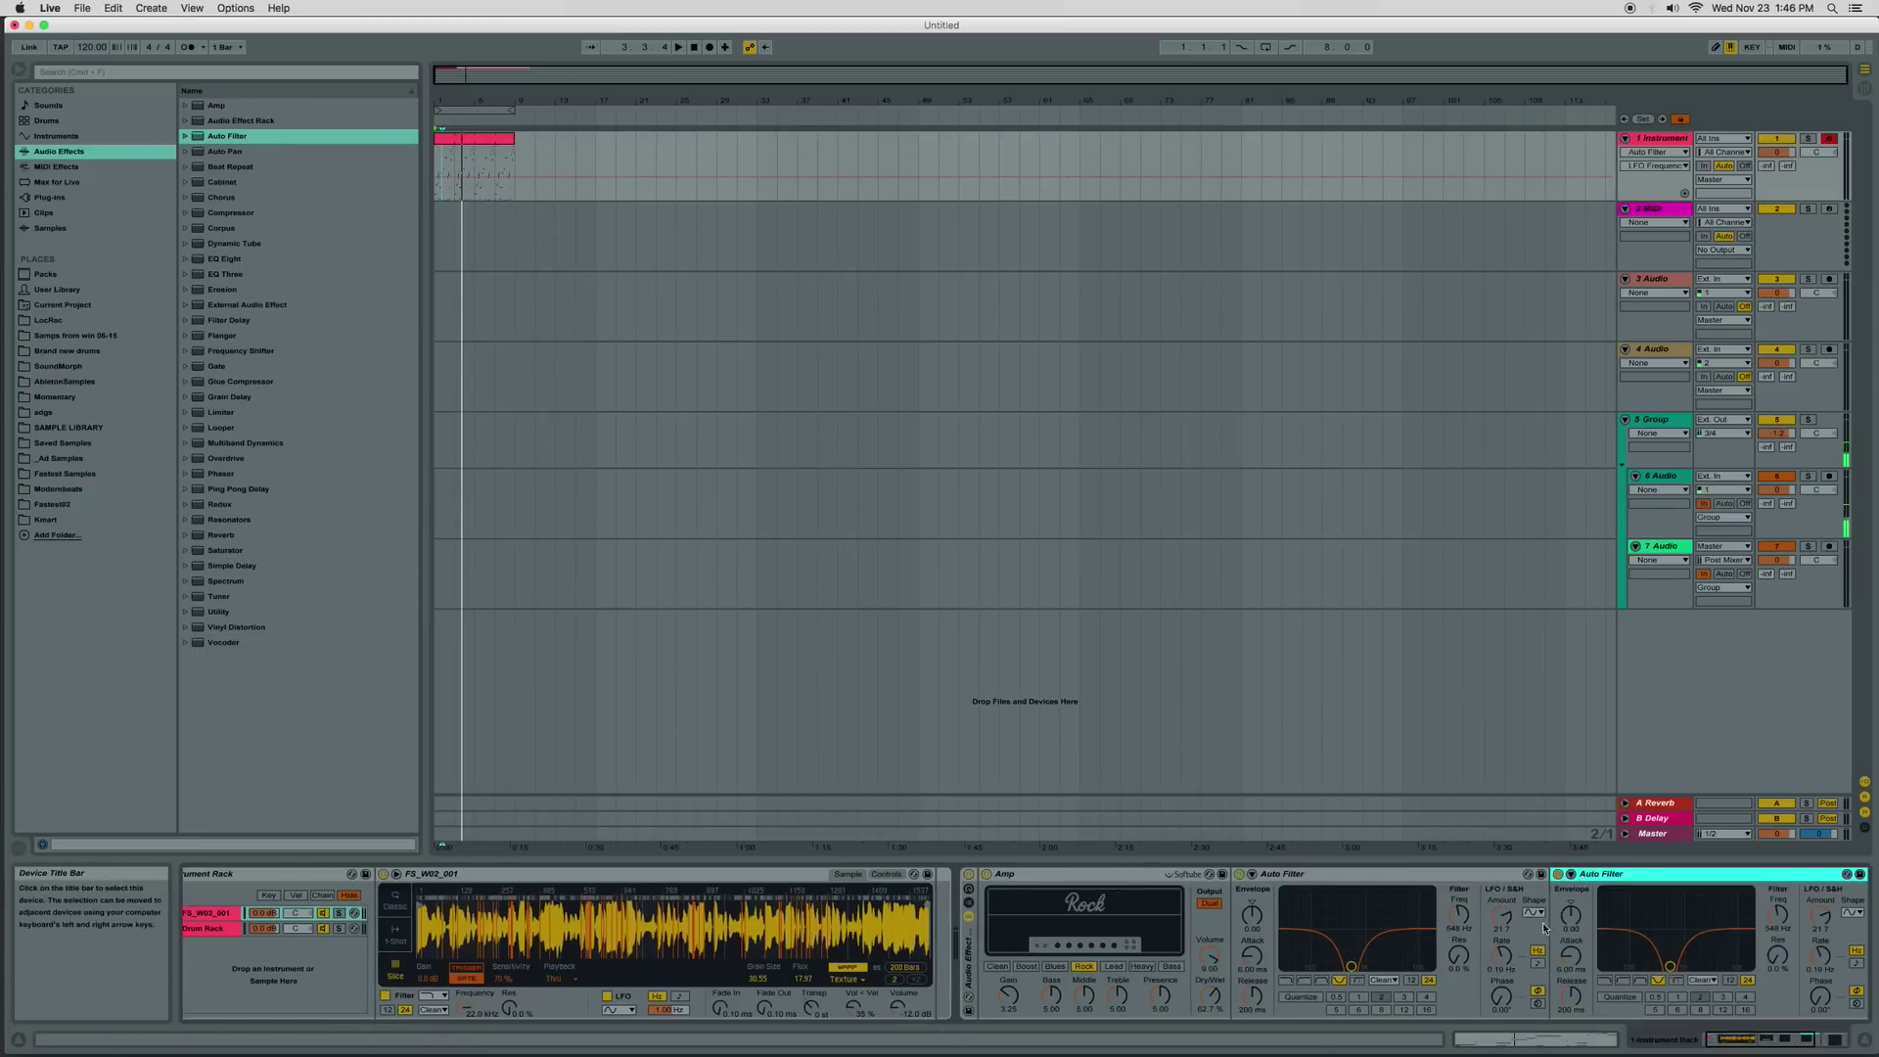
pyautogui.moveTo(1669, 966); pyautogui.dragTo(1673, 964)
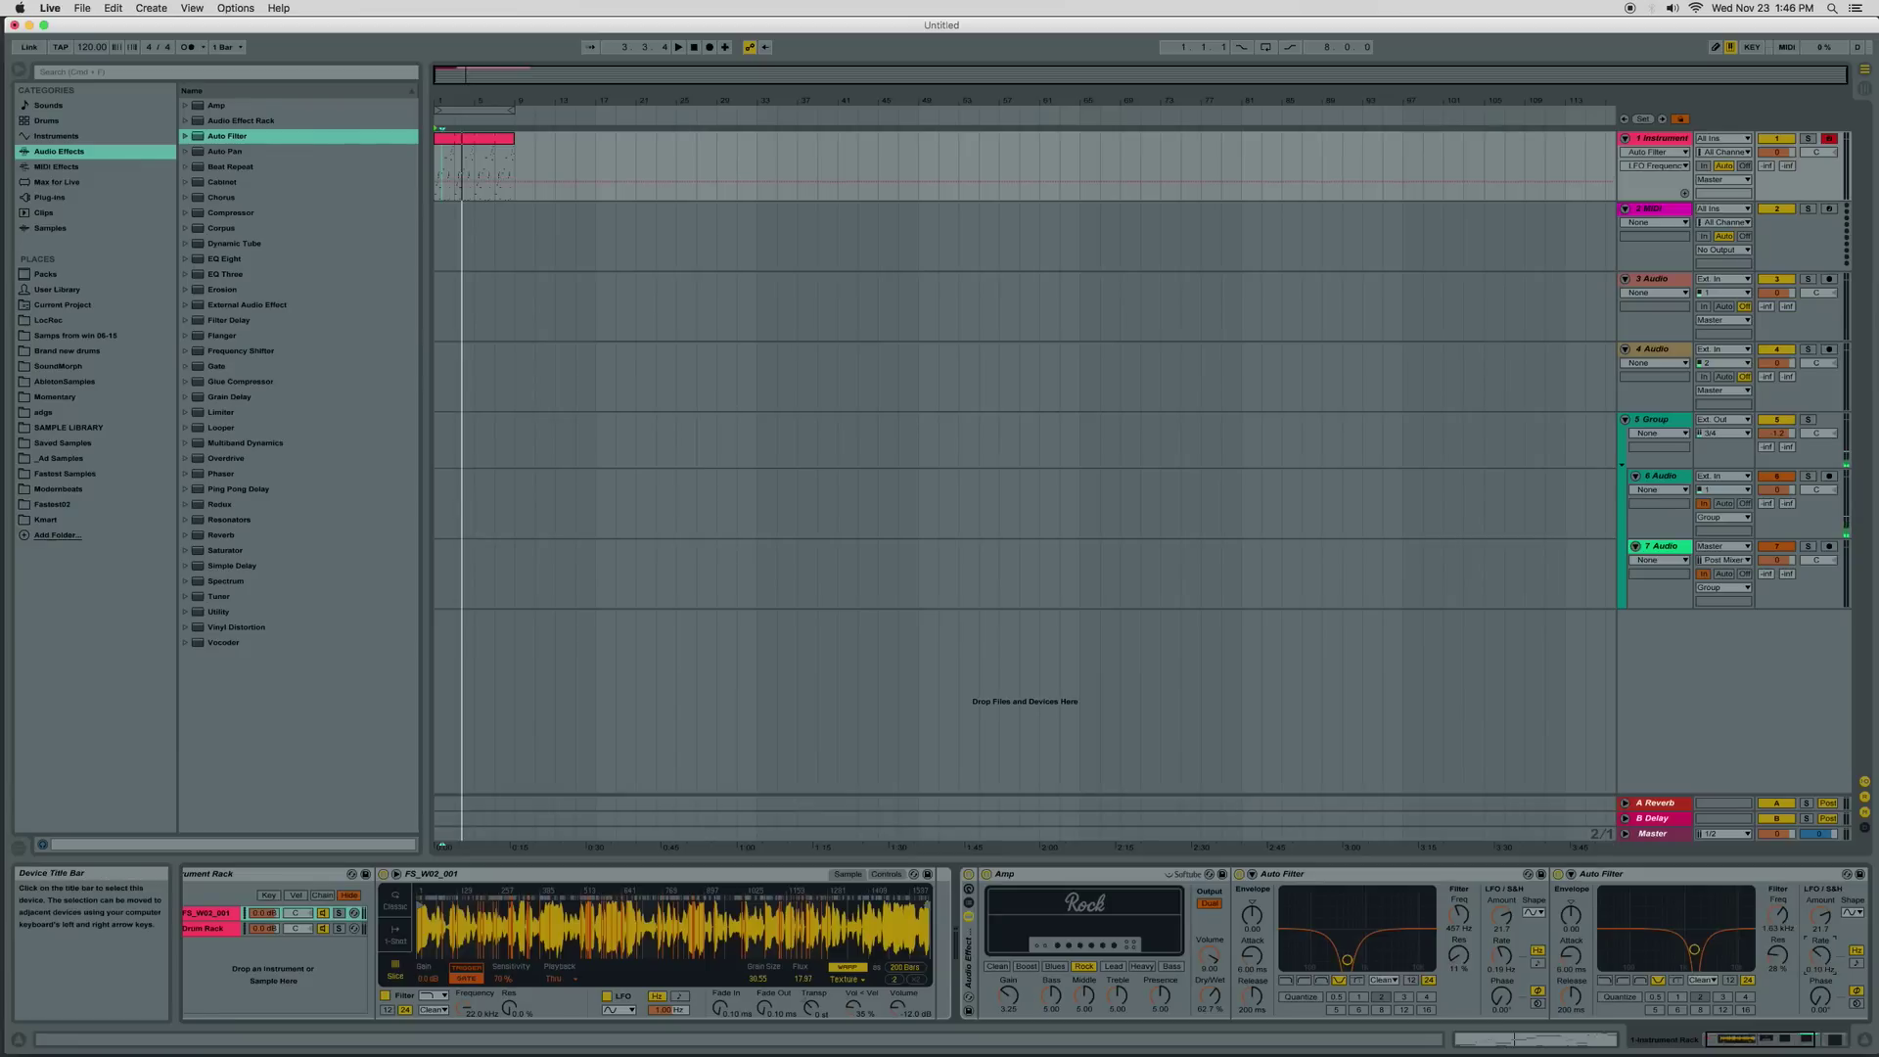
# Insert a Corpus effect before the Amp in the rack and set its resonator type to Pipe
pyautogui.click(1801, 1042)
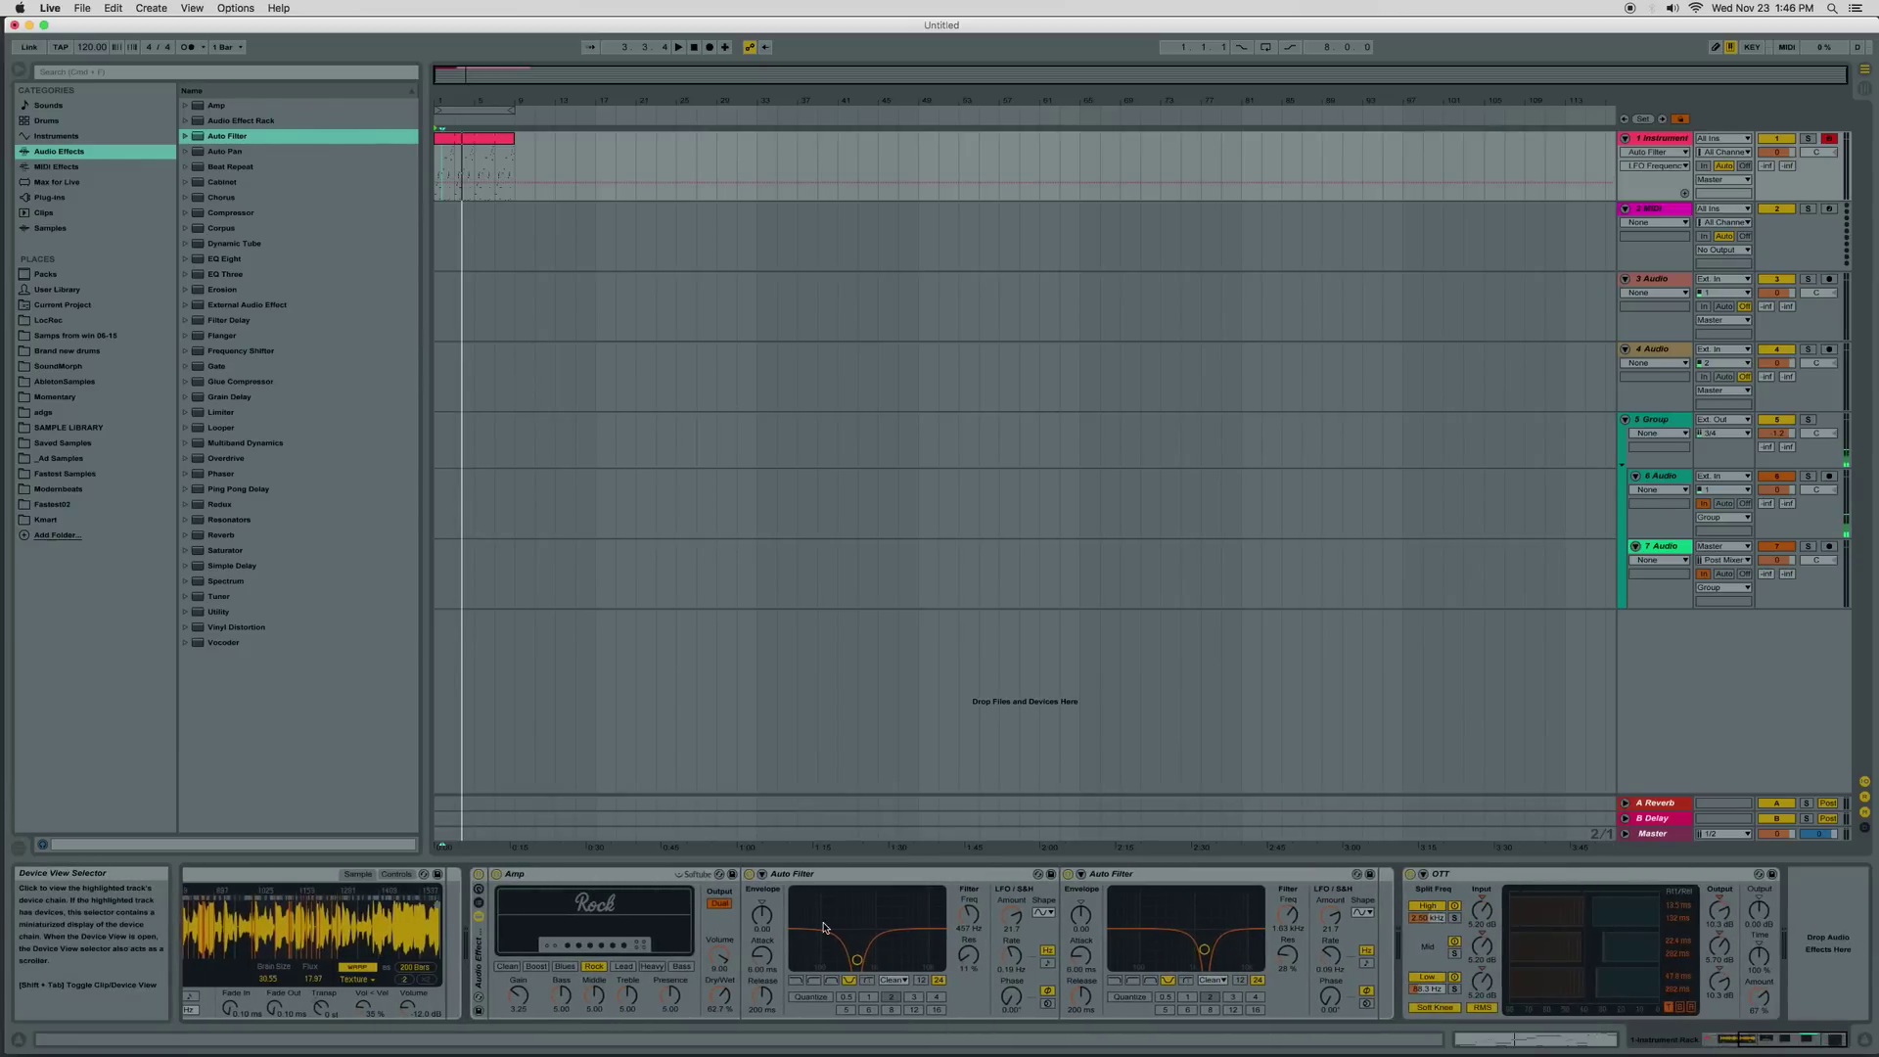
pyautogui.click(237, 212)
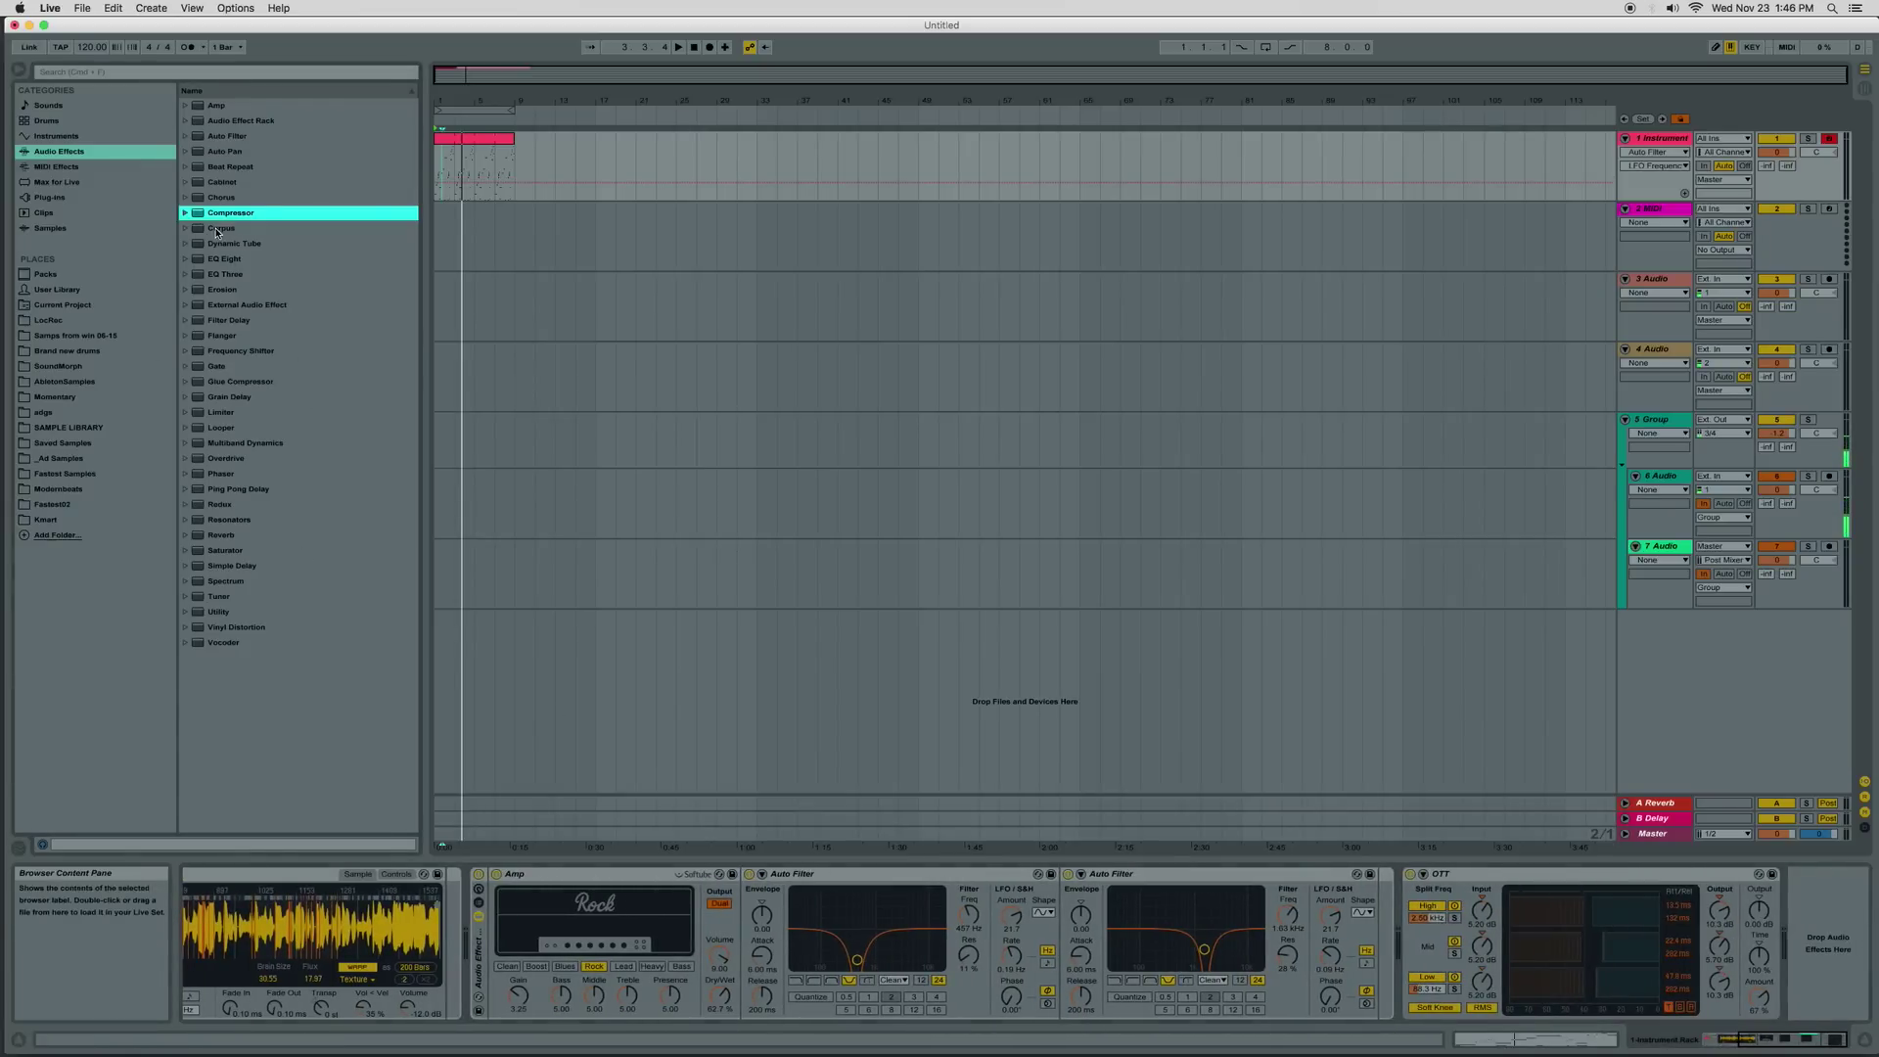
pyautogui.moveTo(217, 232); pyautogui.dragTo(581, 939)
pyautogui.click(683, 891)
pyautogui.click(697, 965)
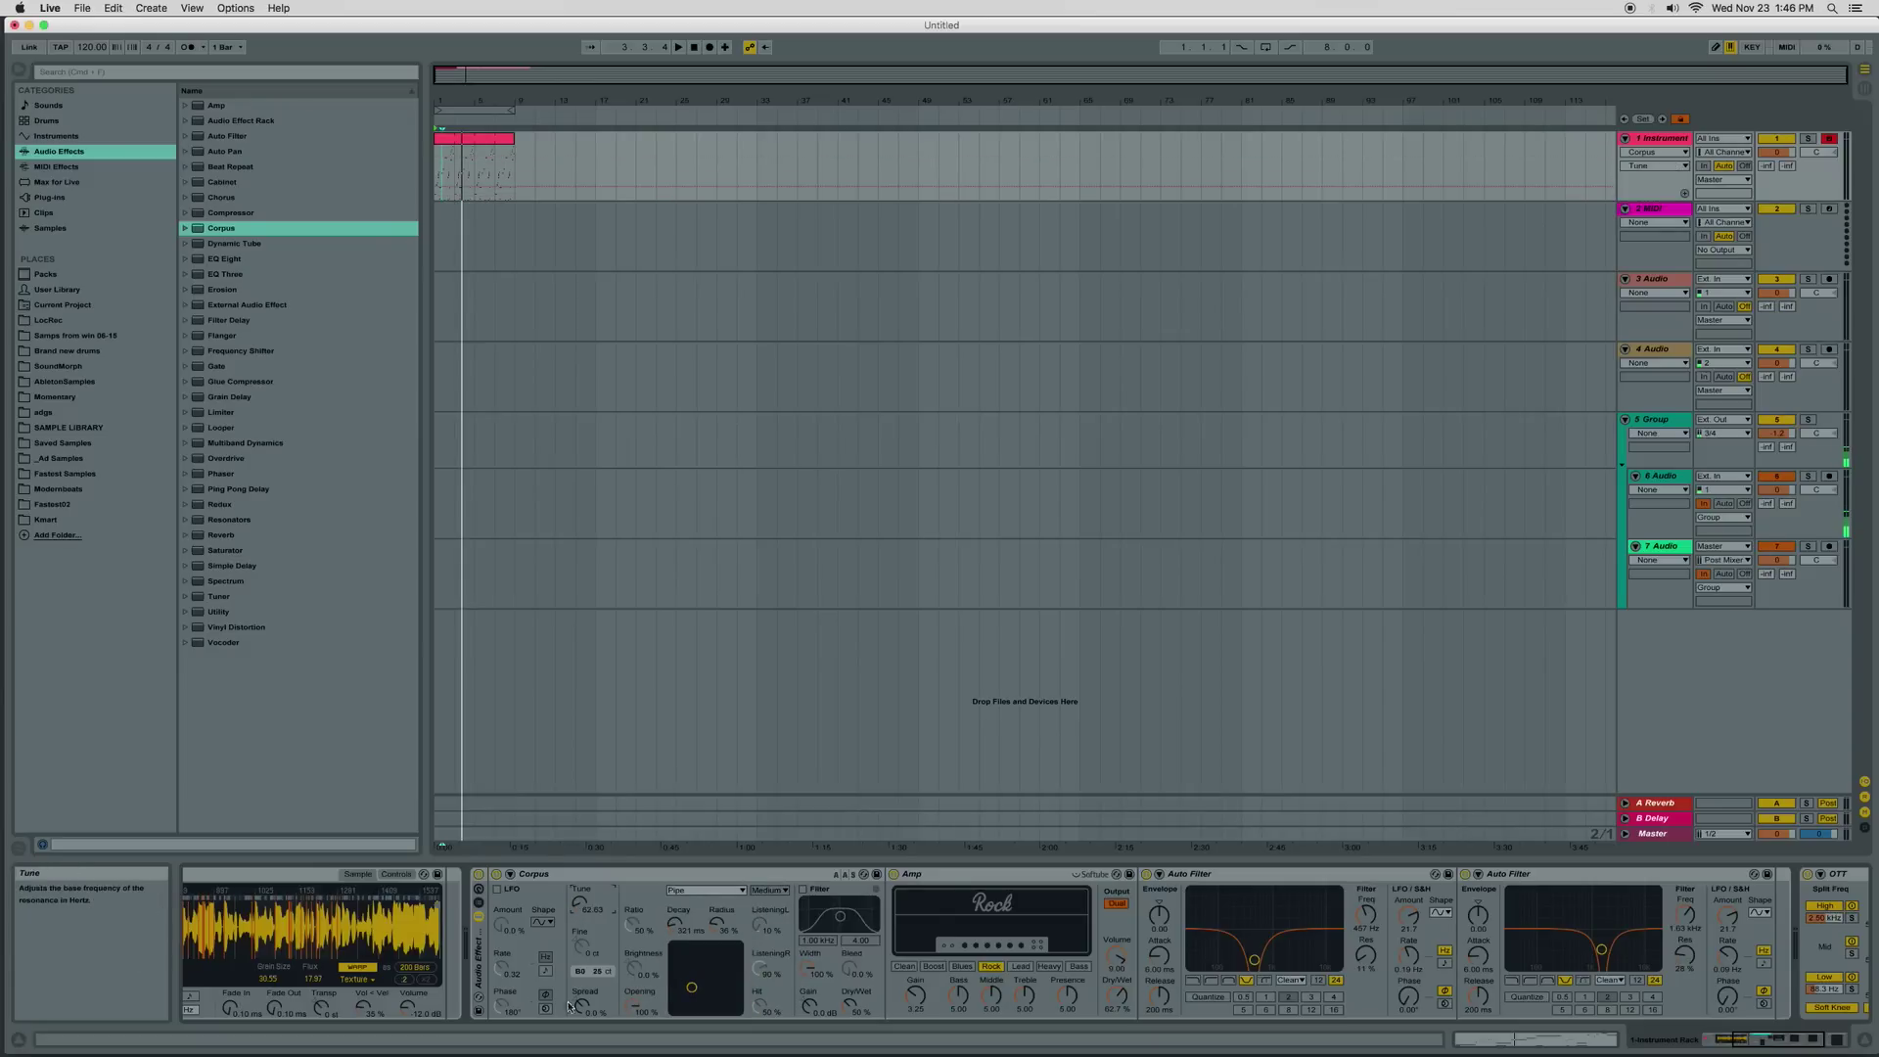
# Adjust Corpus's Spread, Width, Decay, Radius and Tune and set Opening to about 71% while auditioning the pattern
pyautogui.moveTo(568, 1006); pyautogui.dragTo(568, 993)
pyautogui.moveTo(811, 969); pyautogui.dragTo(811, 989)
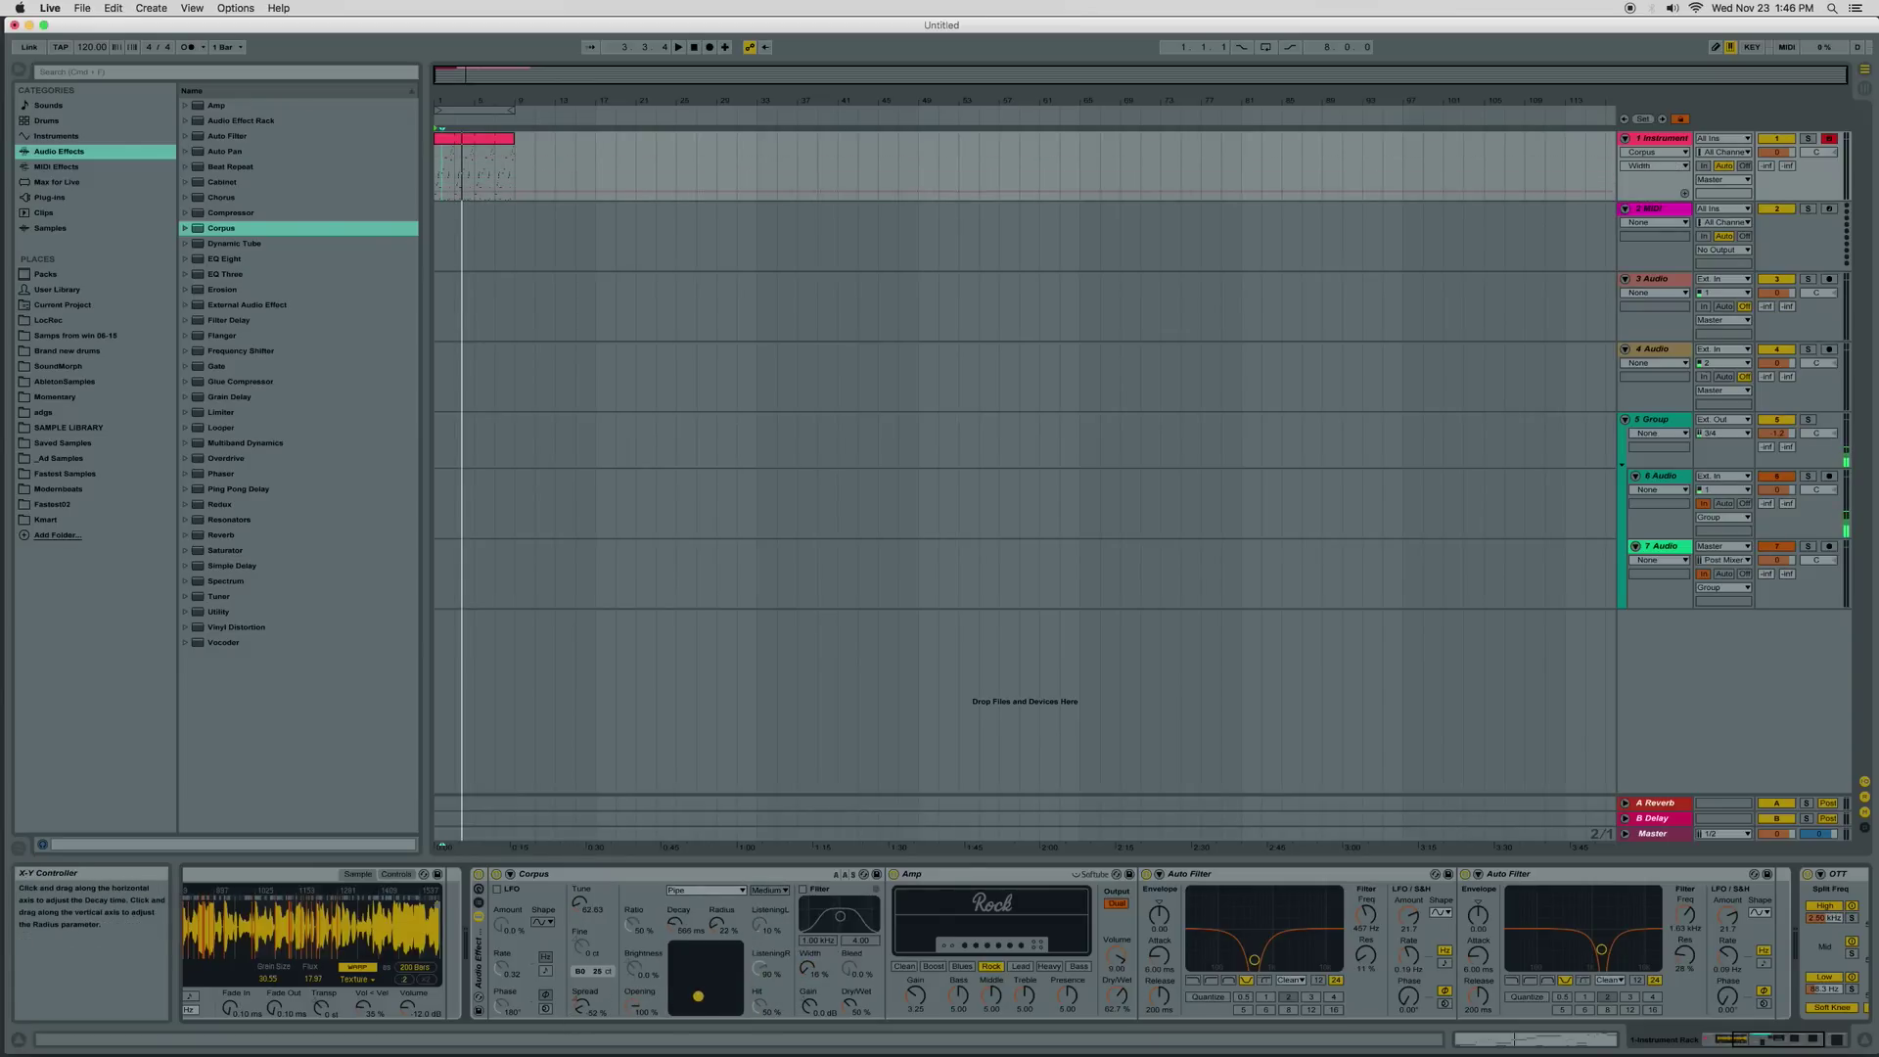
pyautogui.press('space')
pyautogui.moveTo(698, 996); pyautogui.dragTo(699, 993)
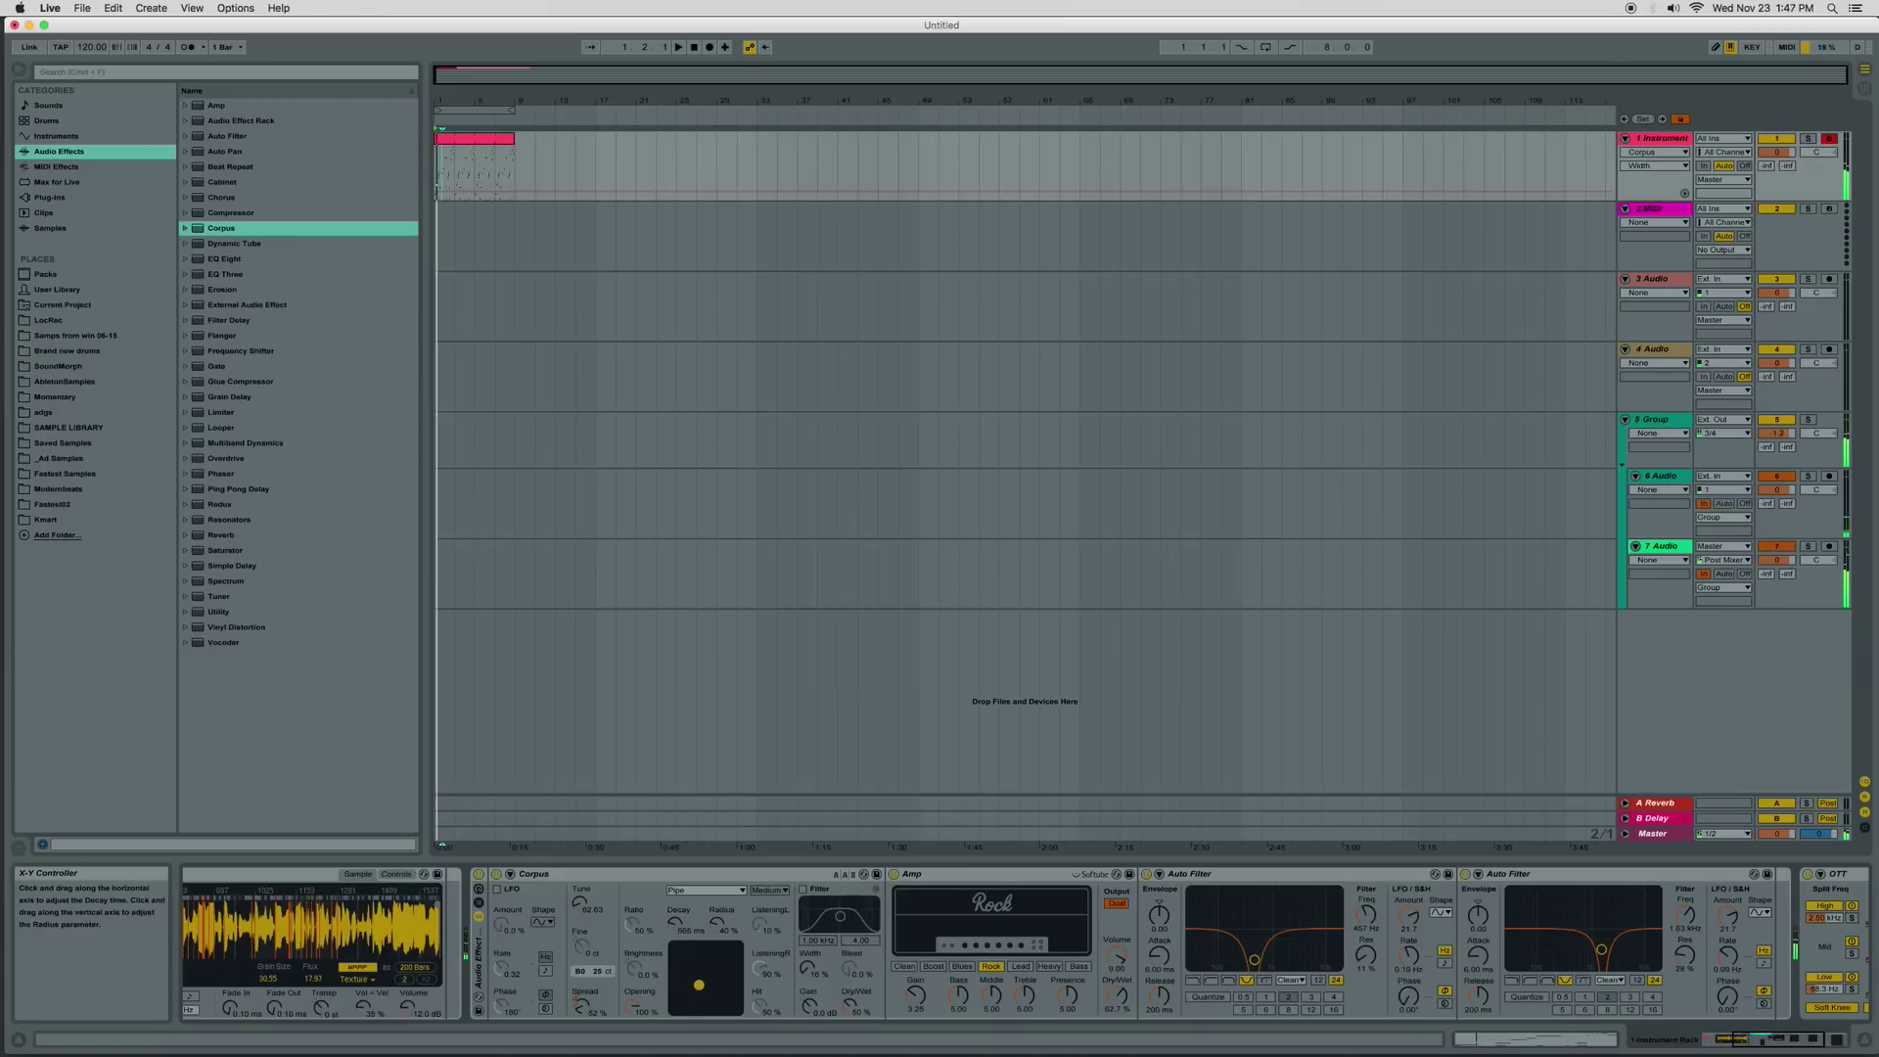
pyautogui.moveTo(579, 903); pyautogui.dragTo(580, 913)
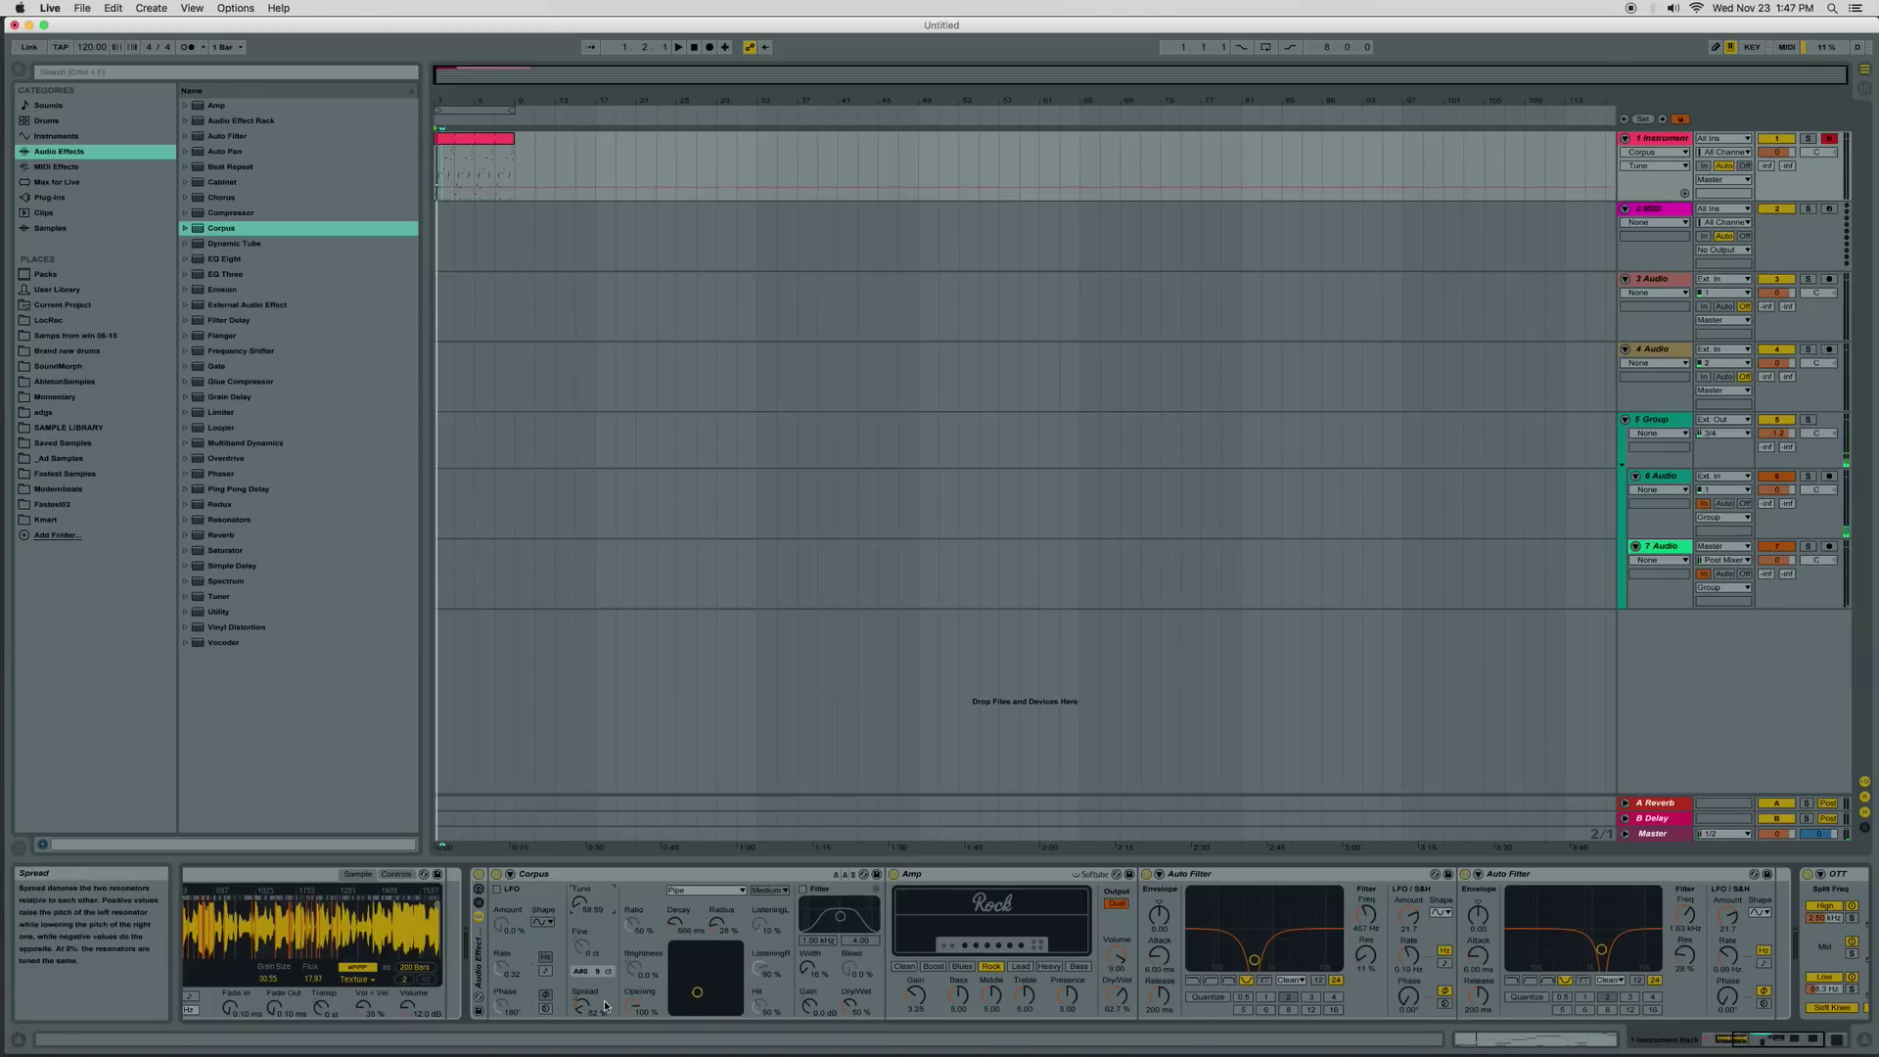
pyautogui.click(637, 1008)
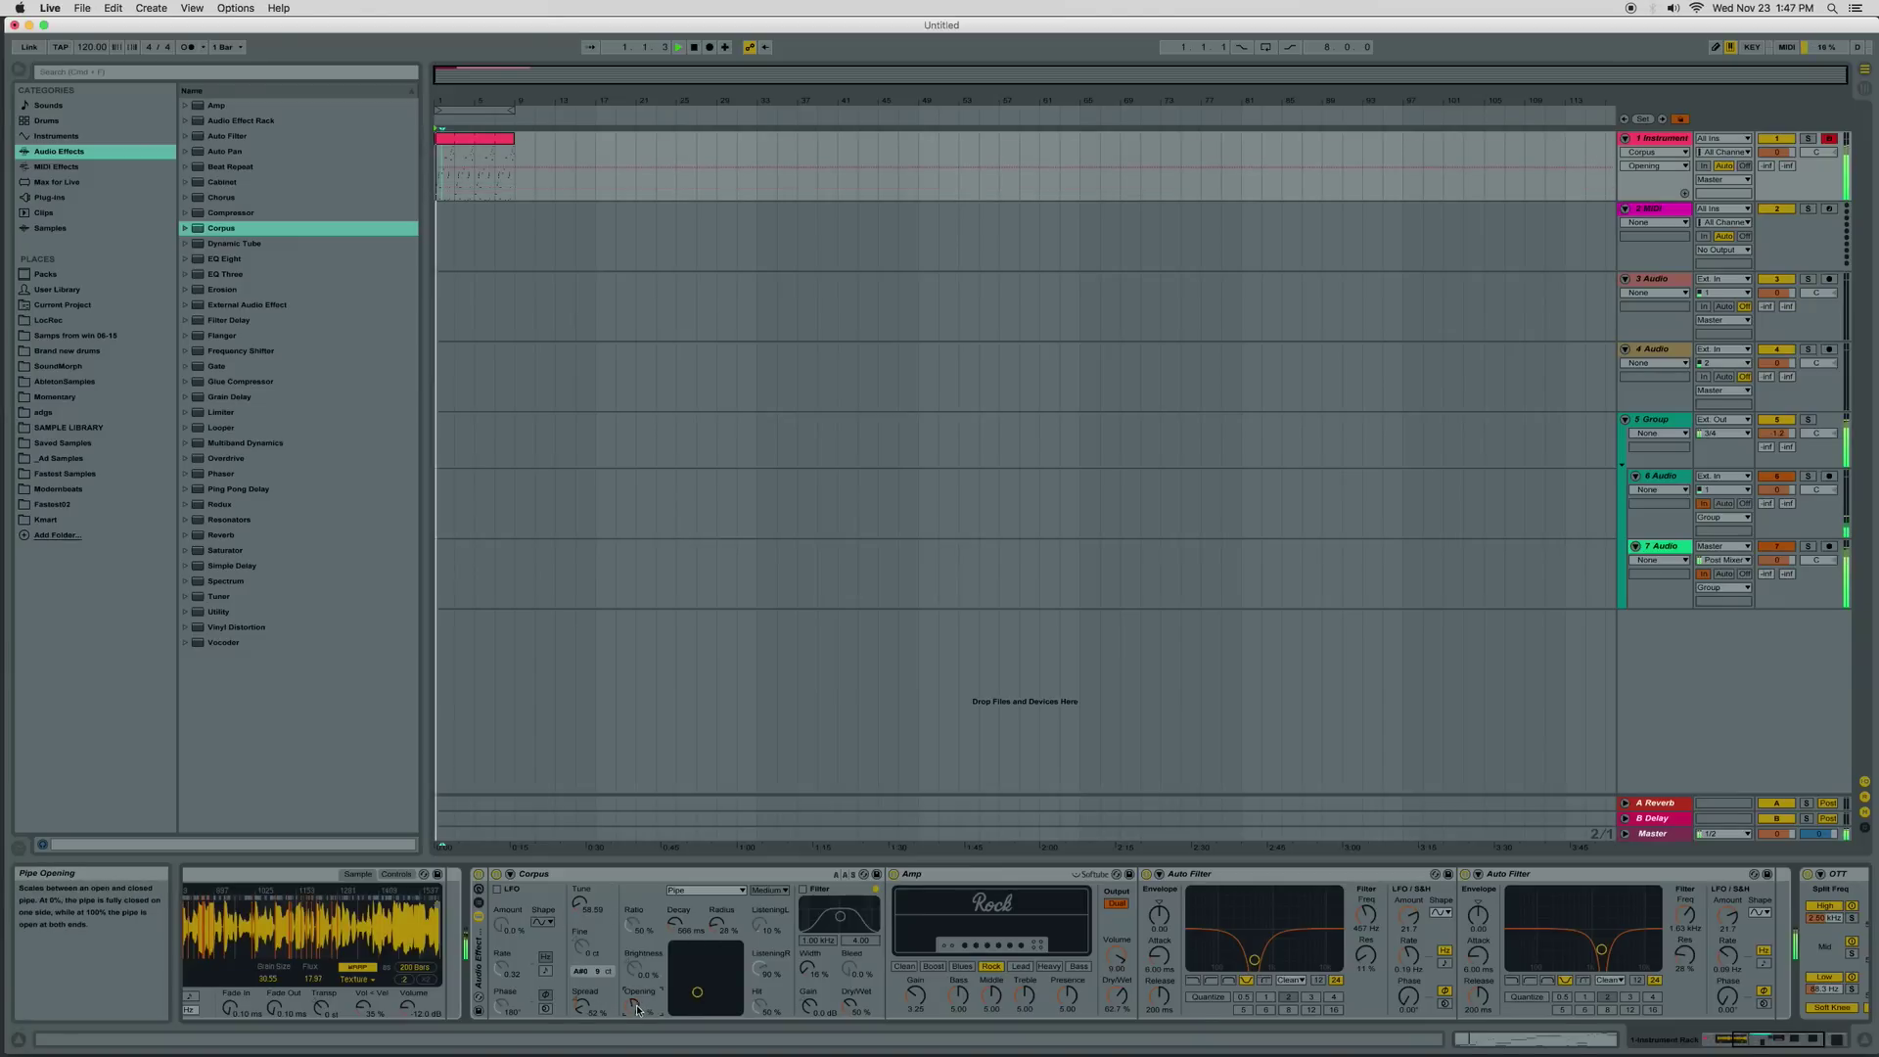
pyautogui.click(999, 971)
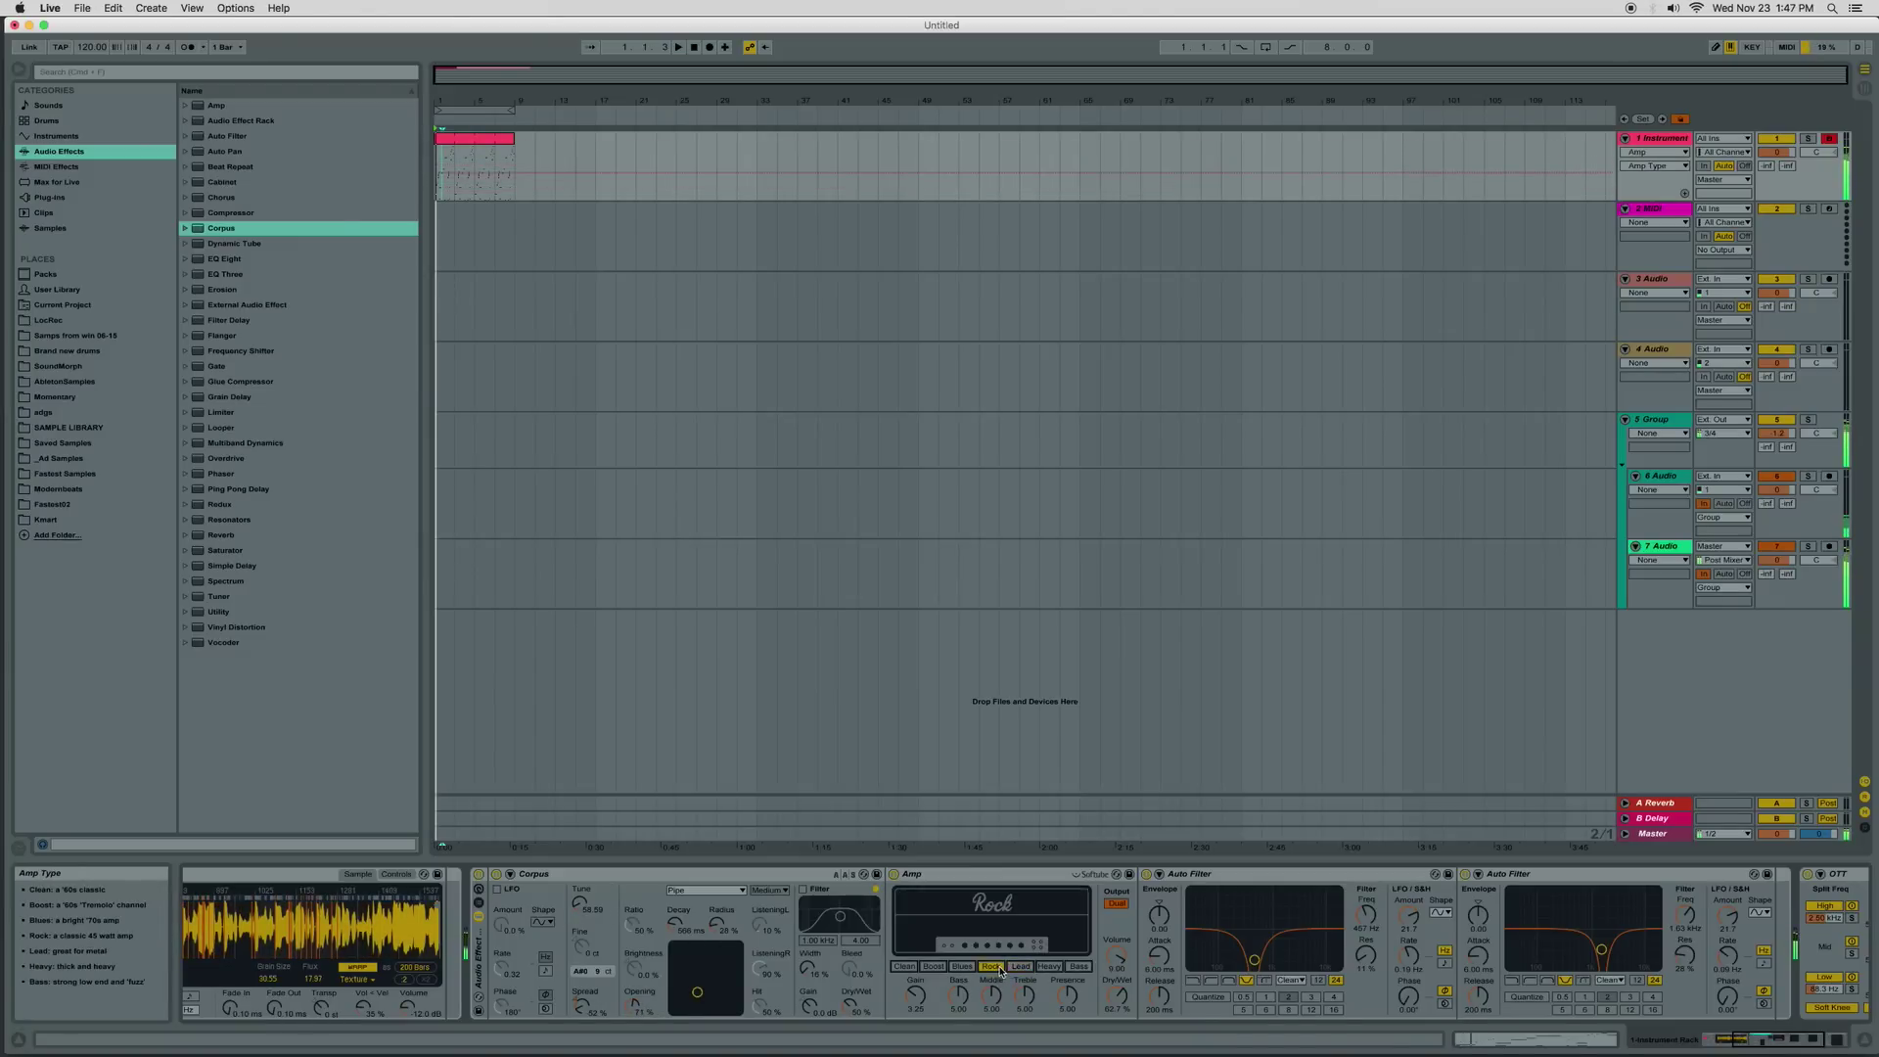
# Load the Saturator preset A Bit Warmer before OTT and collapse the Saturator presets
pyautogui.click(207, 443)
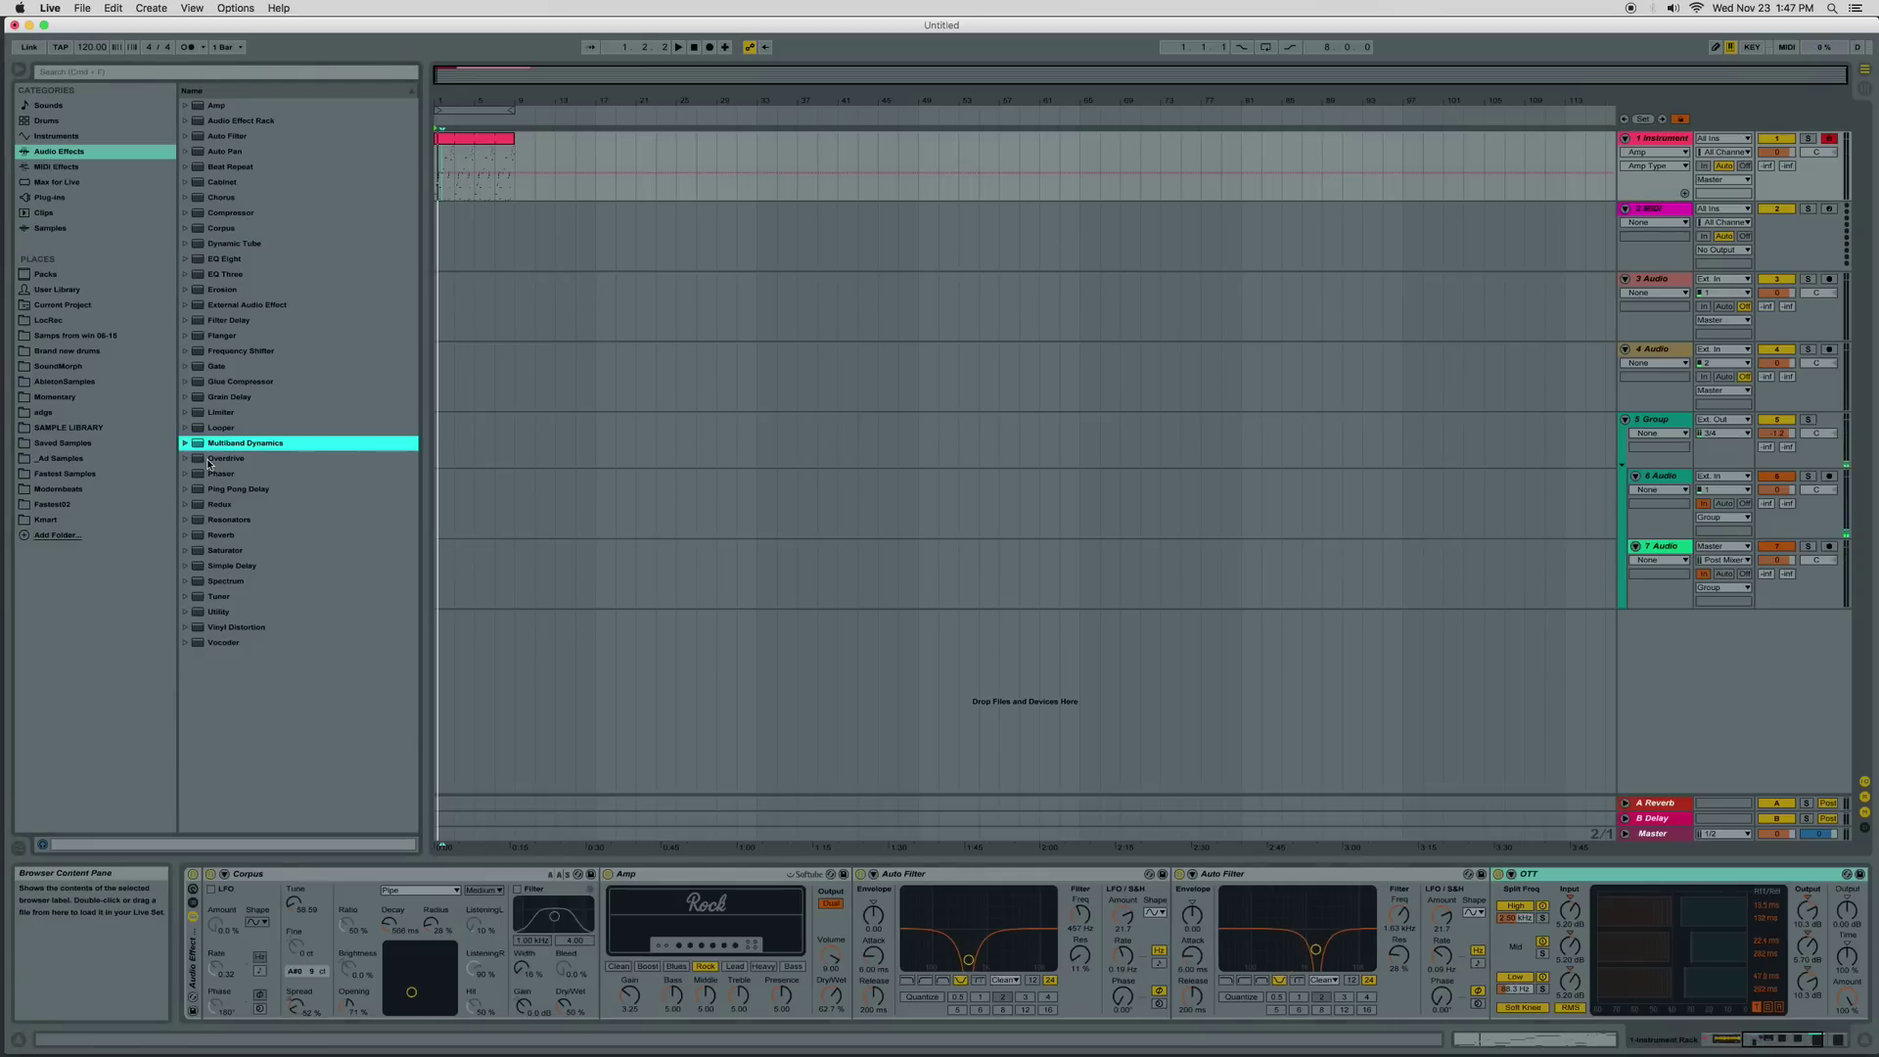
pyautogui.click(195, 555)
pyautogui.moveTo(249, 566); pyautogui.dragTo(1483, 934)
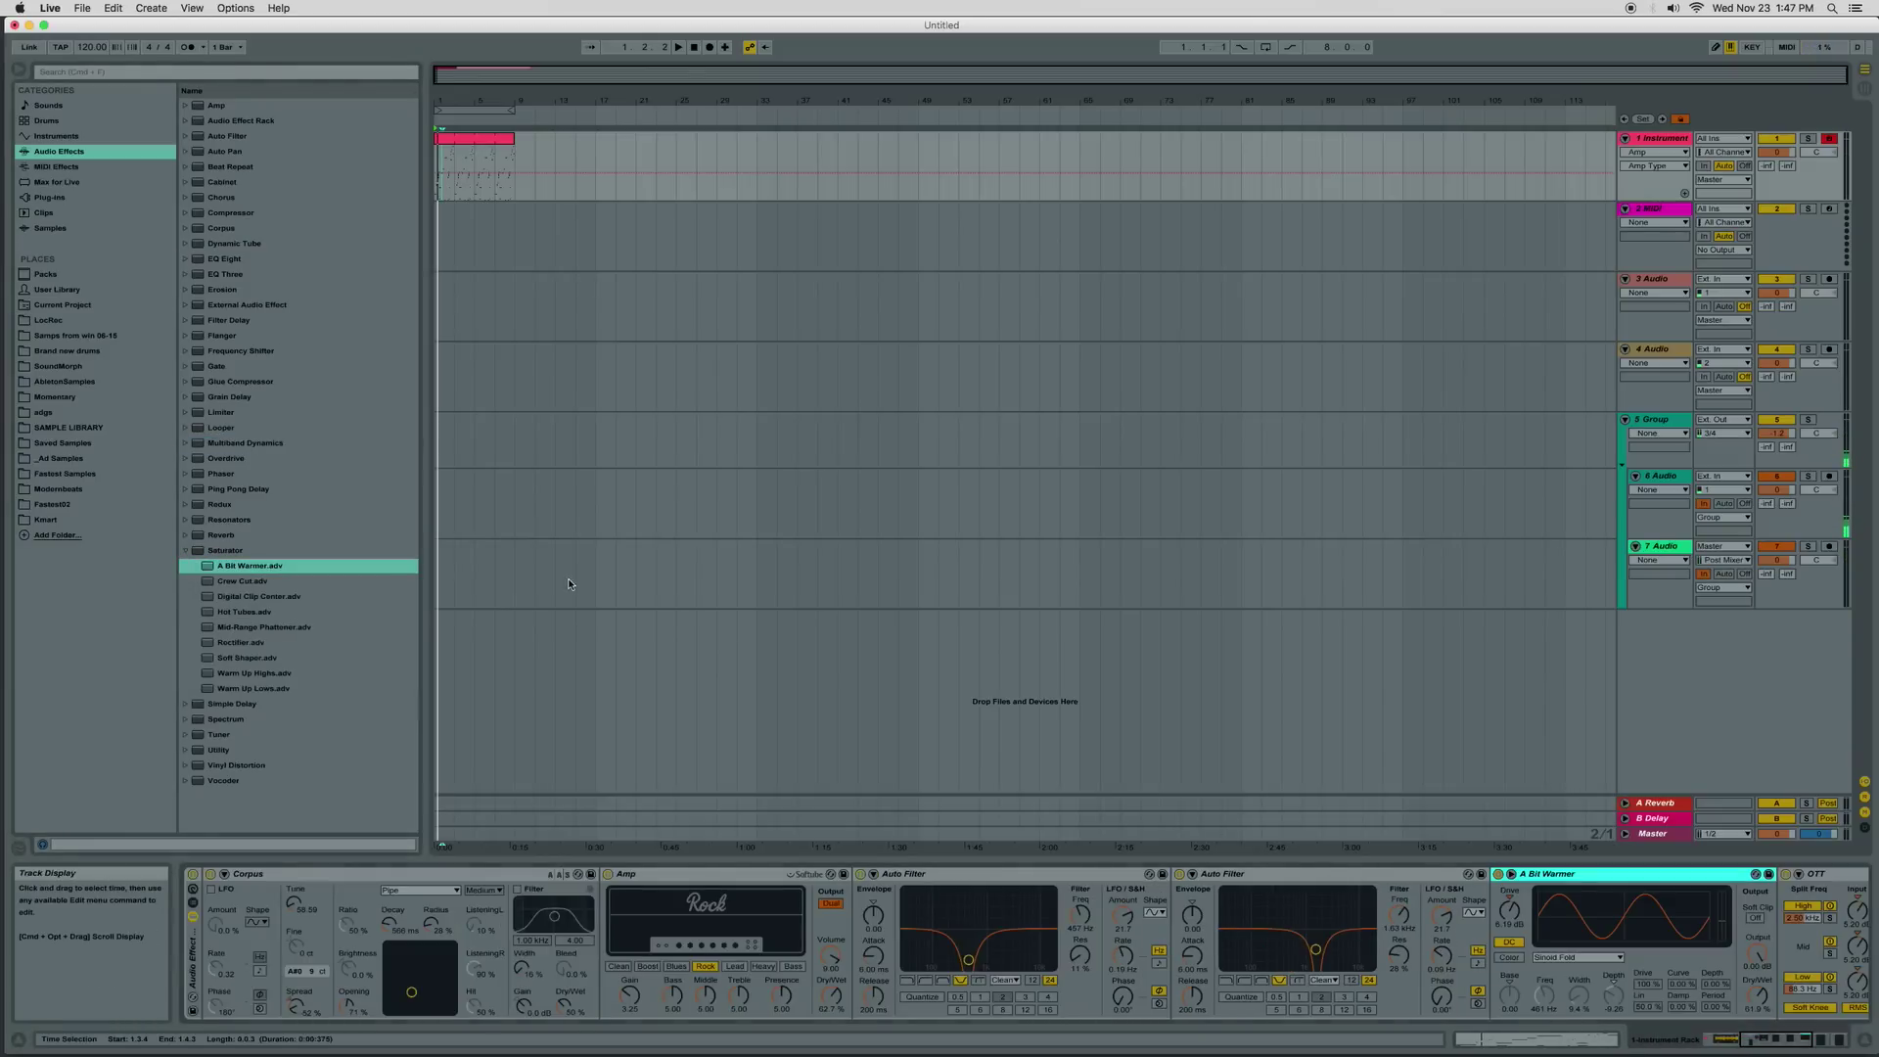
pyautogui.click(213, 549)
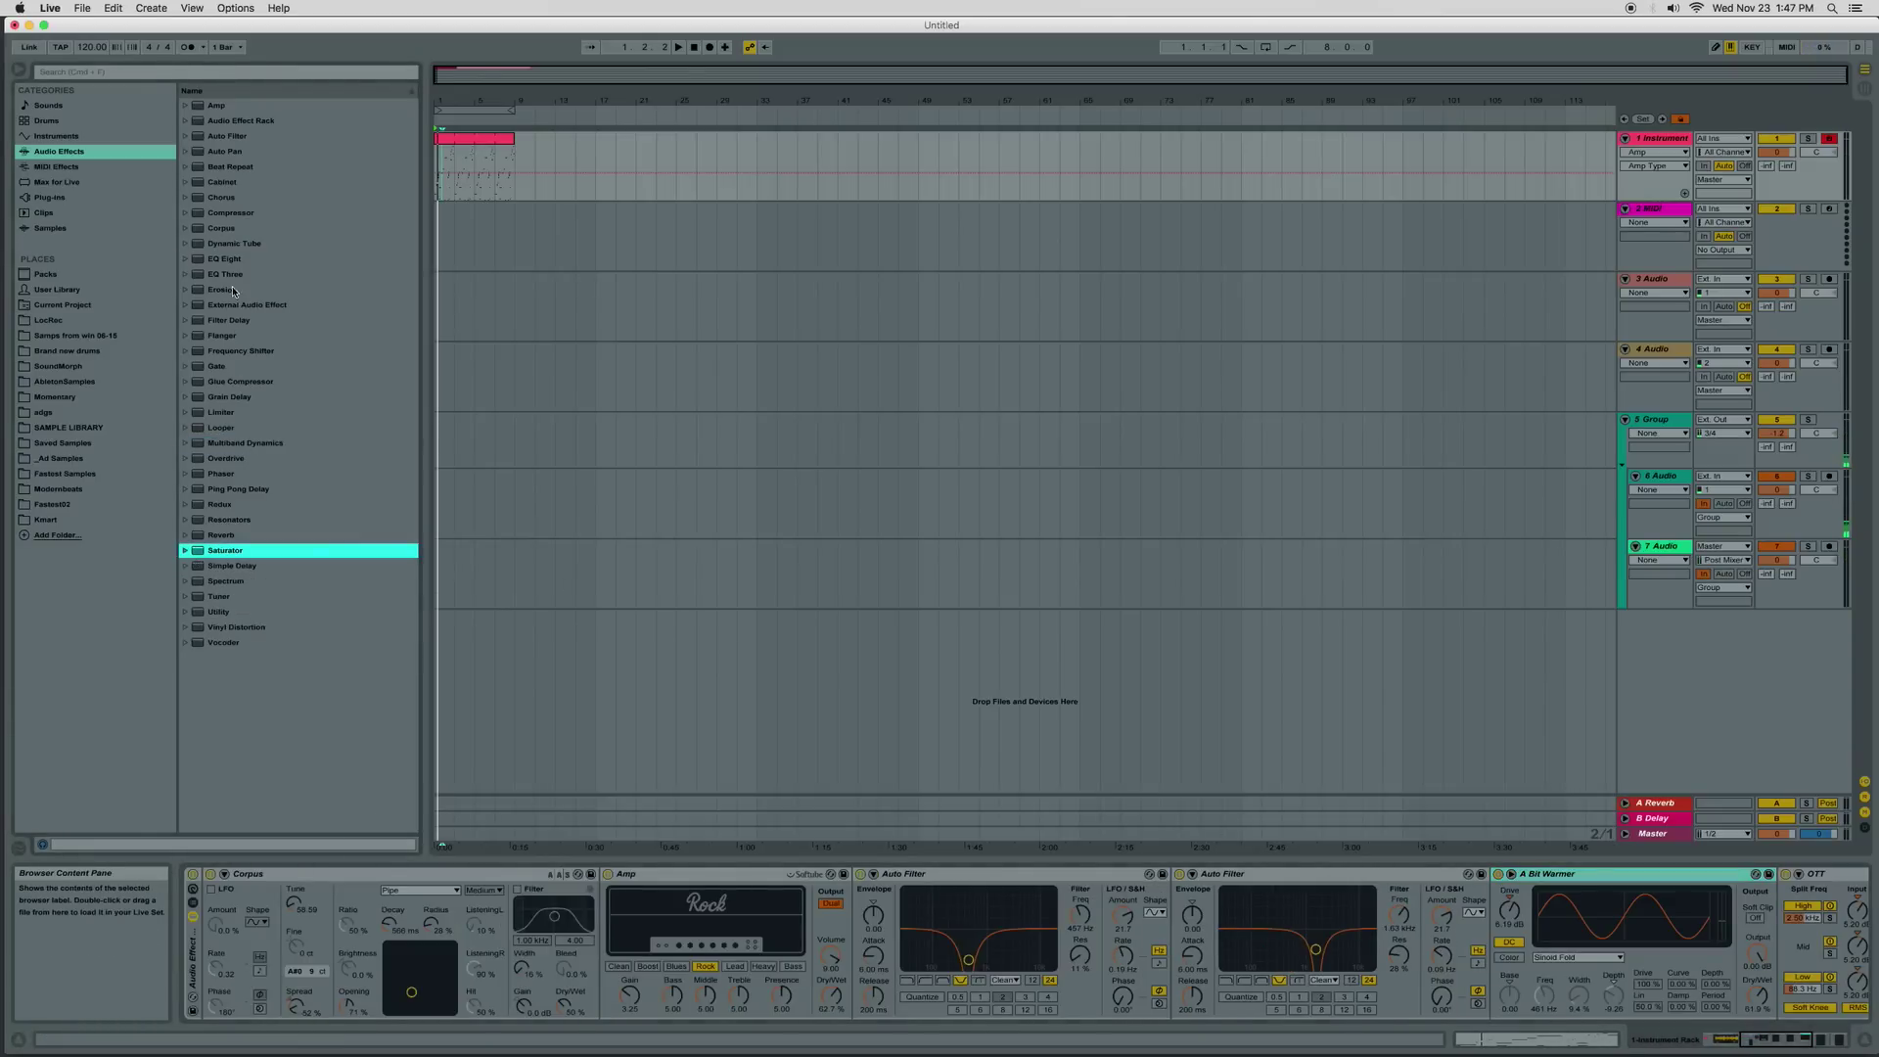
# Insert a Frequency Shifter before the Saturator and, during playback, lower its Fine frequency and bring Dry/Wet to about half
pyautogui.moveTo(253, 355); pyautogui.dragTo(1624, 1047)
pyautogui.press('space')
pyautogui.moveTo(1588, 963); pyautogui.dragTo(1591, 968)
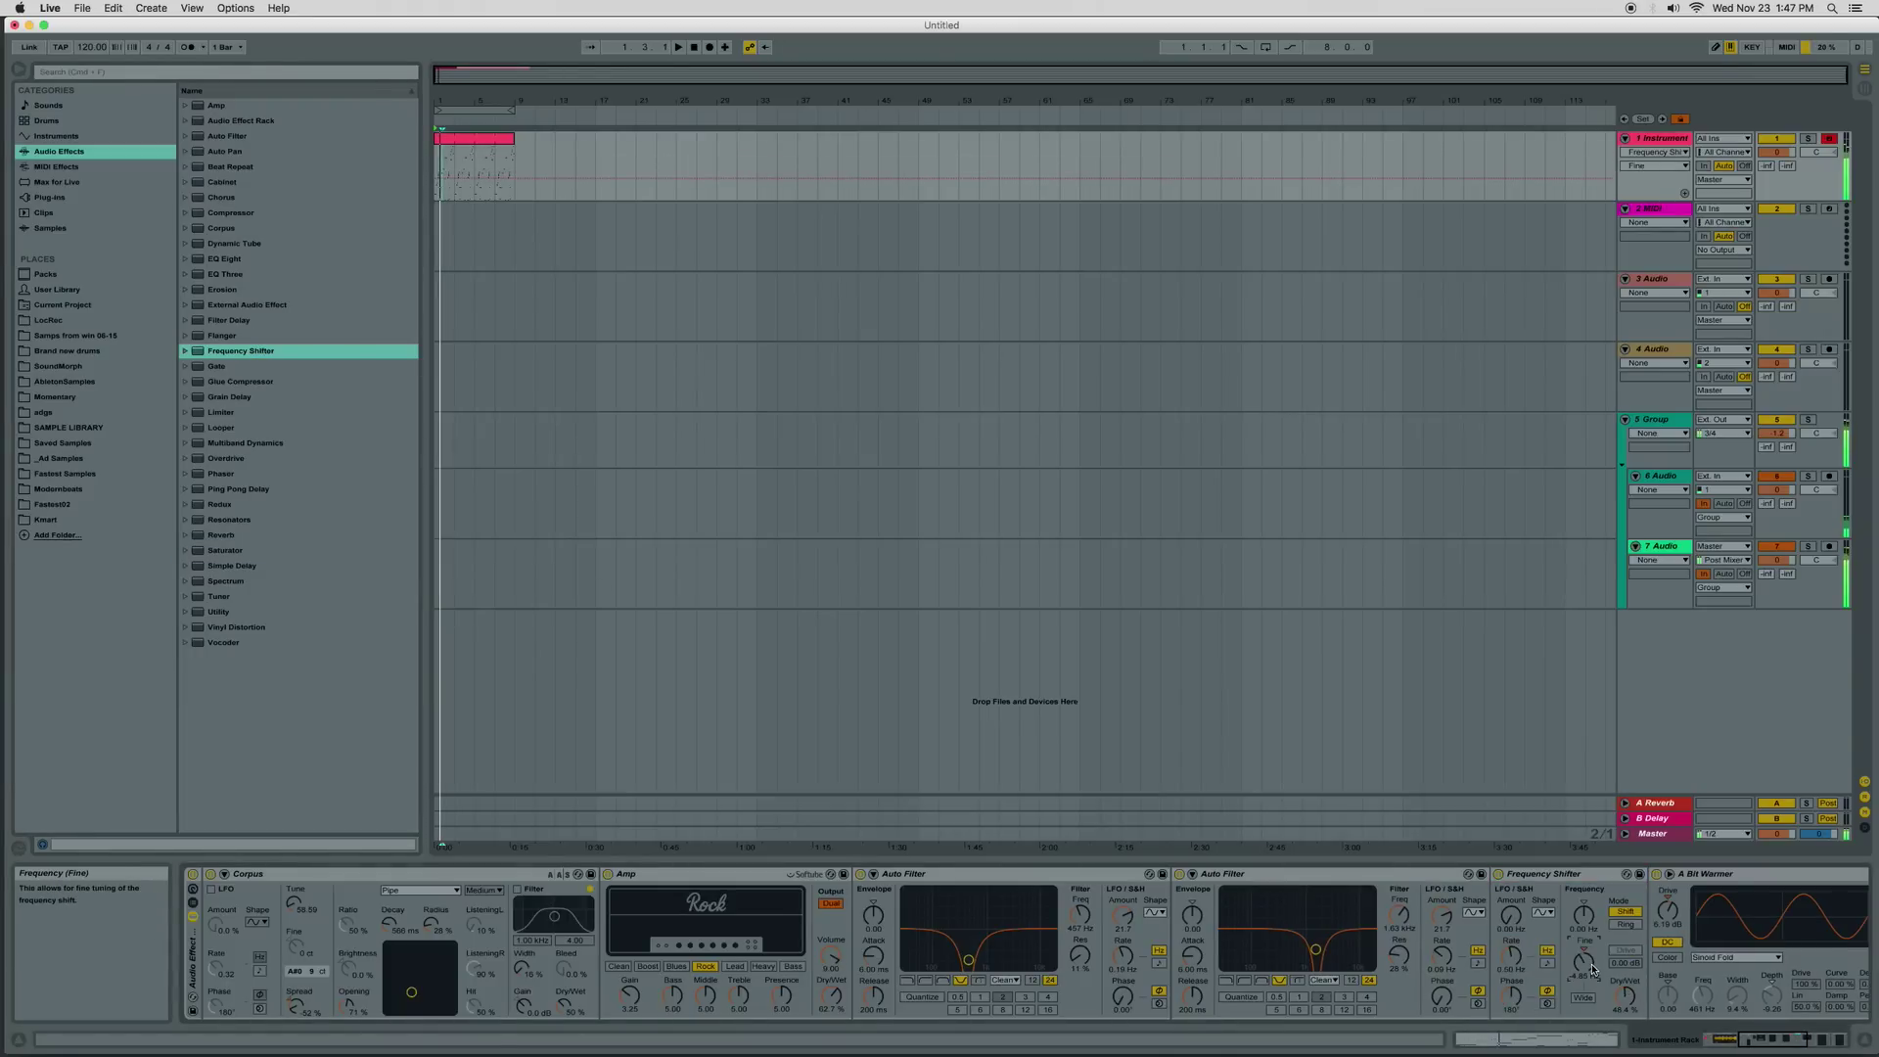
# Retune Corpus, switch off the Audio Effect Rack, and draw Device On automation that activates it during the first beat of bar 1
pyautogui.moveTo(1768, 1045); pyautogui.dragTo(1730, 1044)
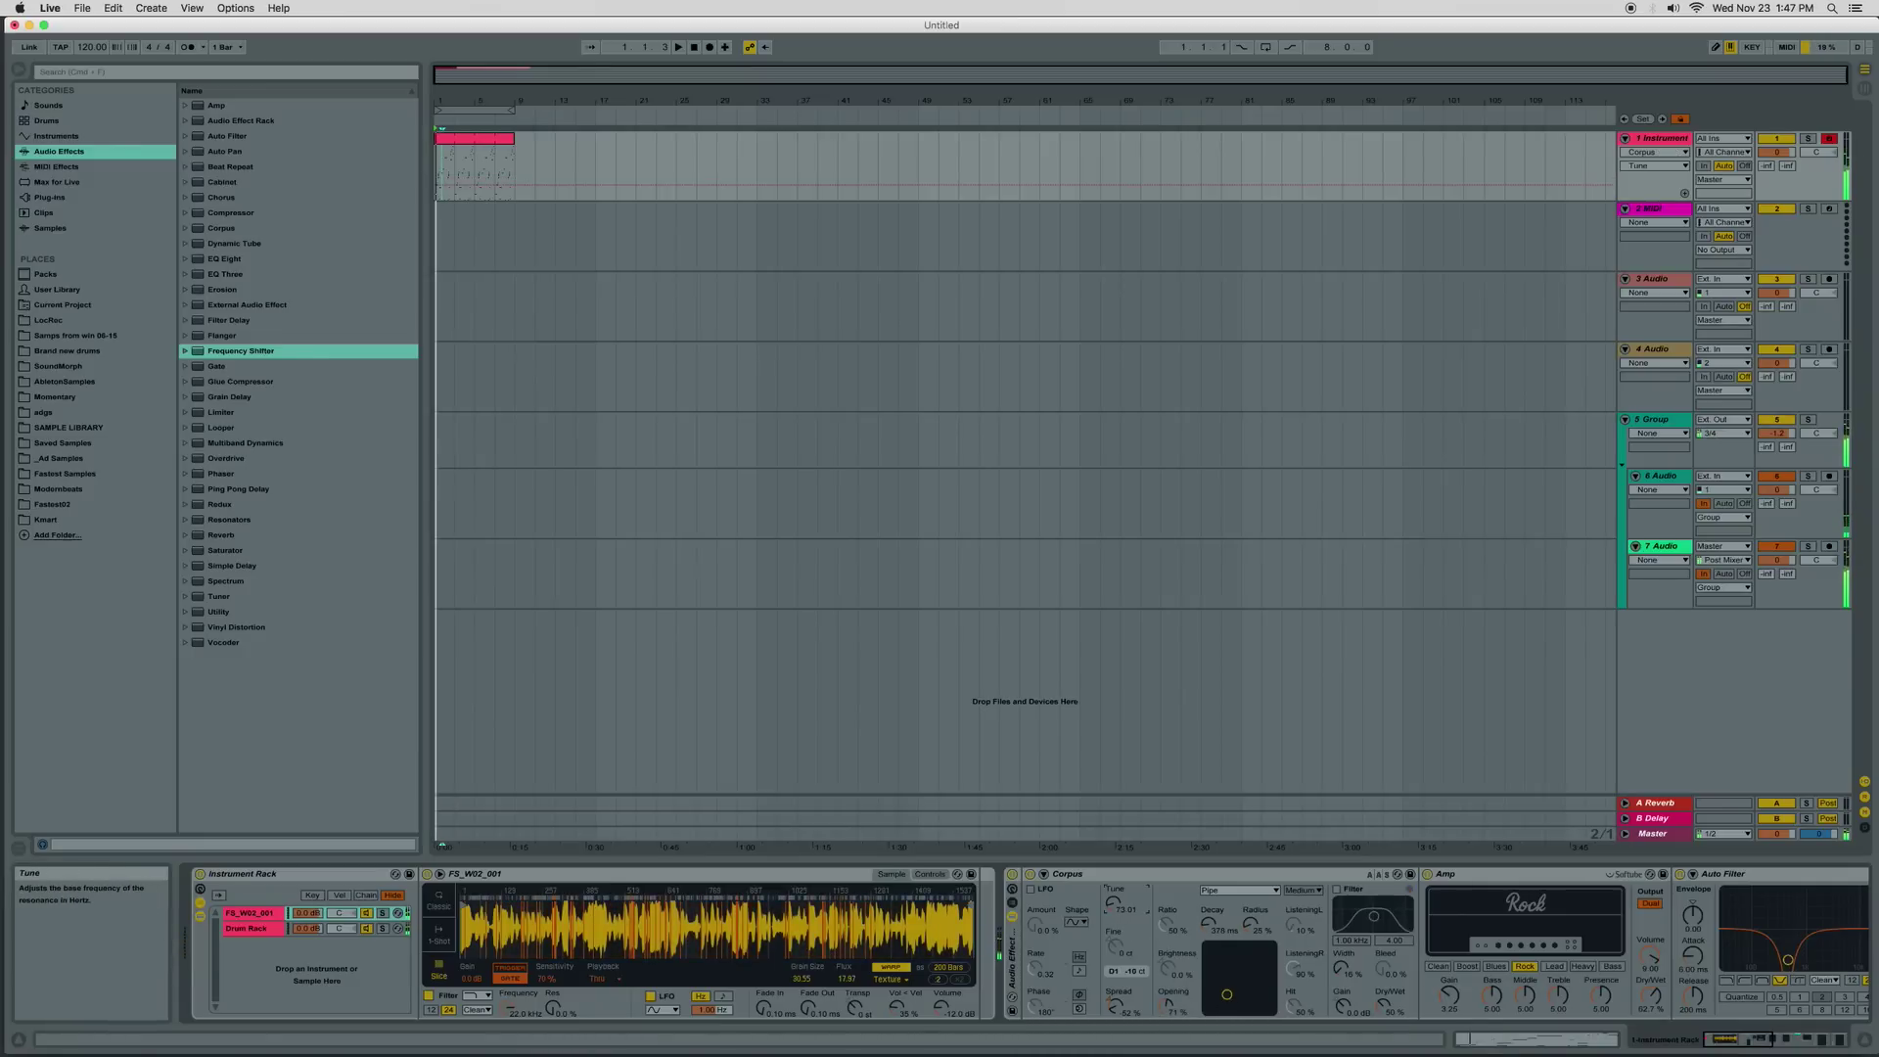
pyautogui.click(1012, 876)
pyautogui.click(1722, 685)
pyautogui.press('+')
pyautogui.press('+')
pyautogui.press('+')
pyautogui.press('+')
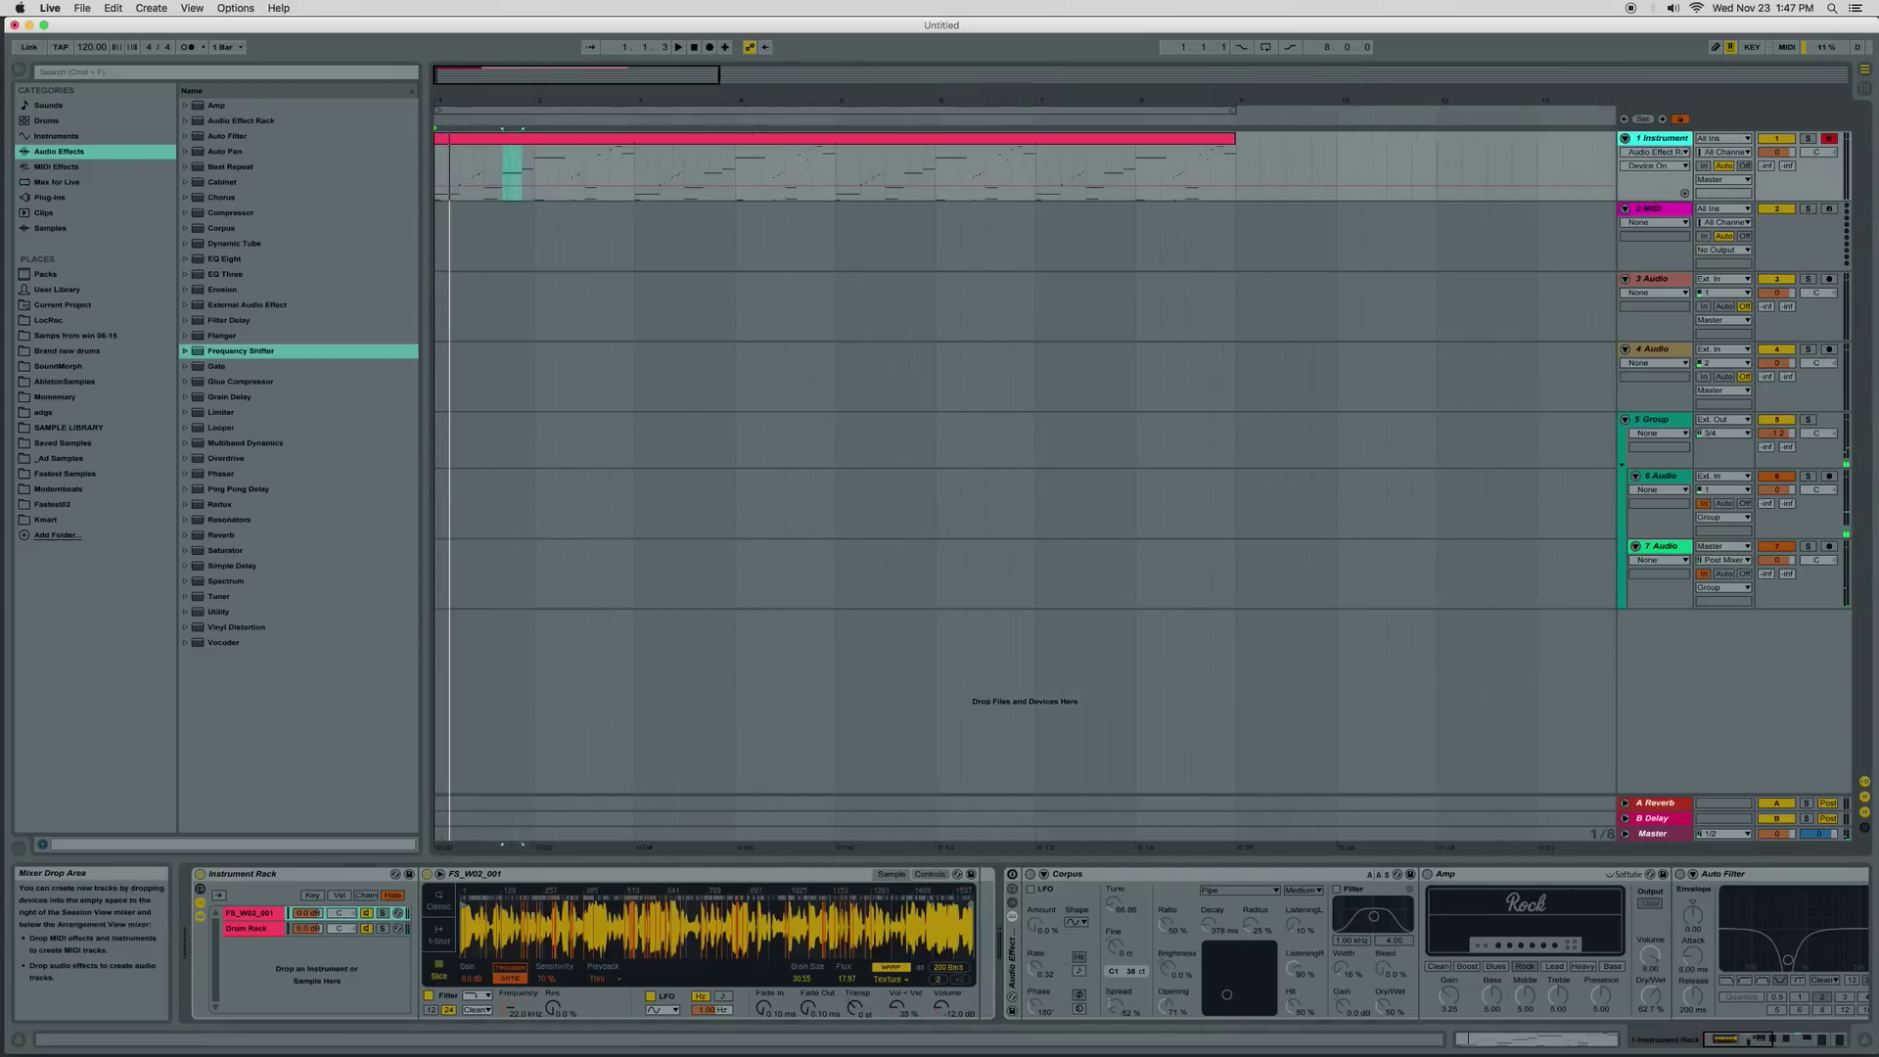
pyautogui.press('b')
pyautogui.moveTo(443, 157); pyautogui.dragTo(470, 151)
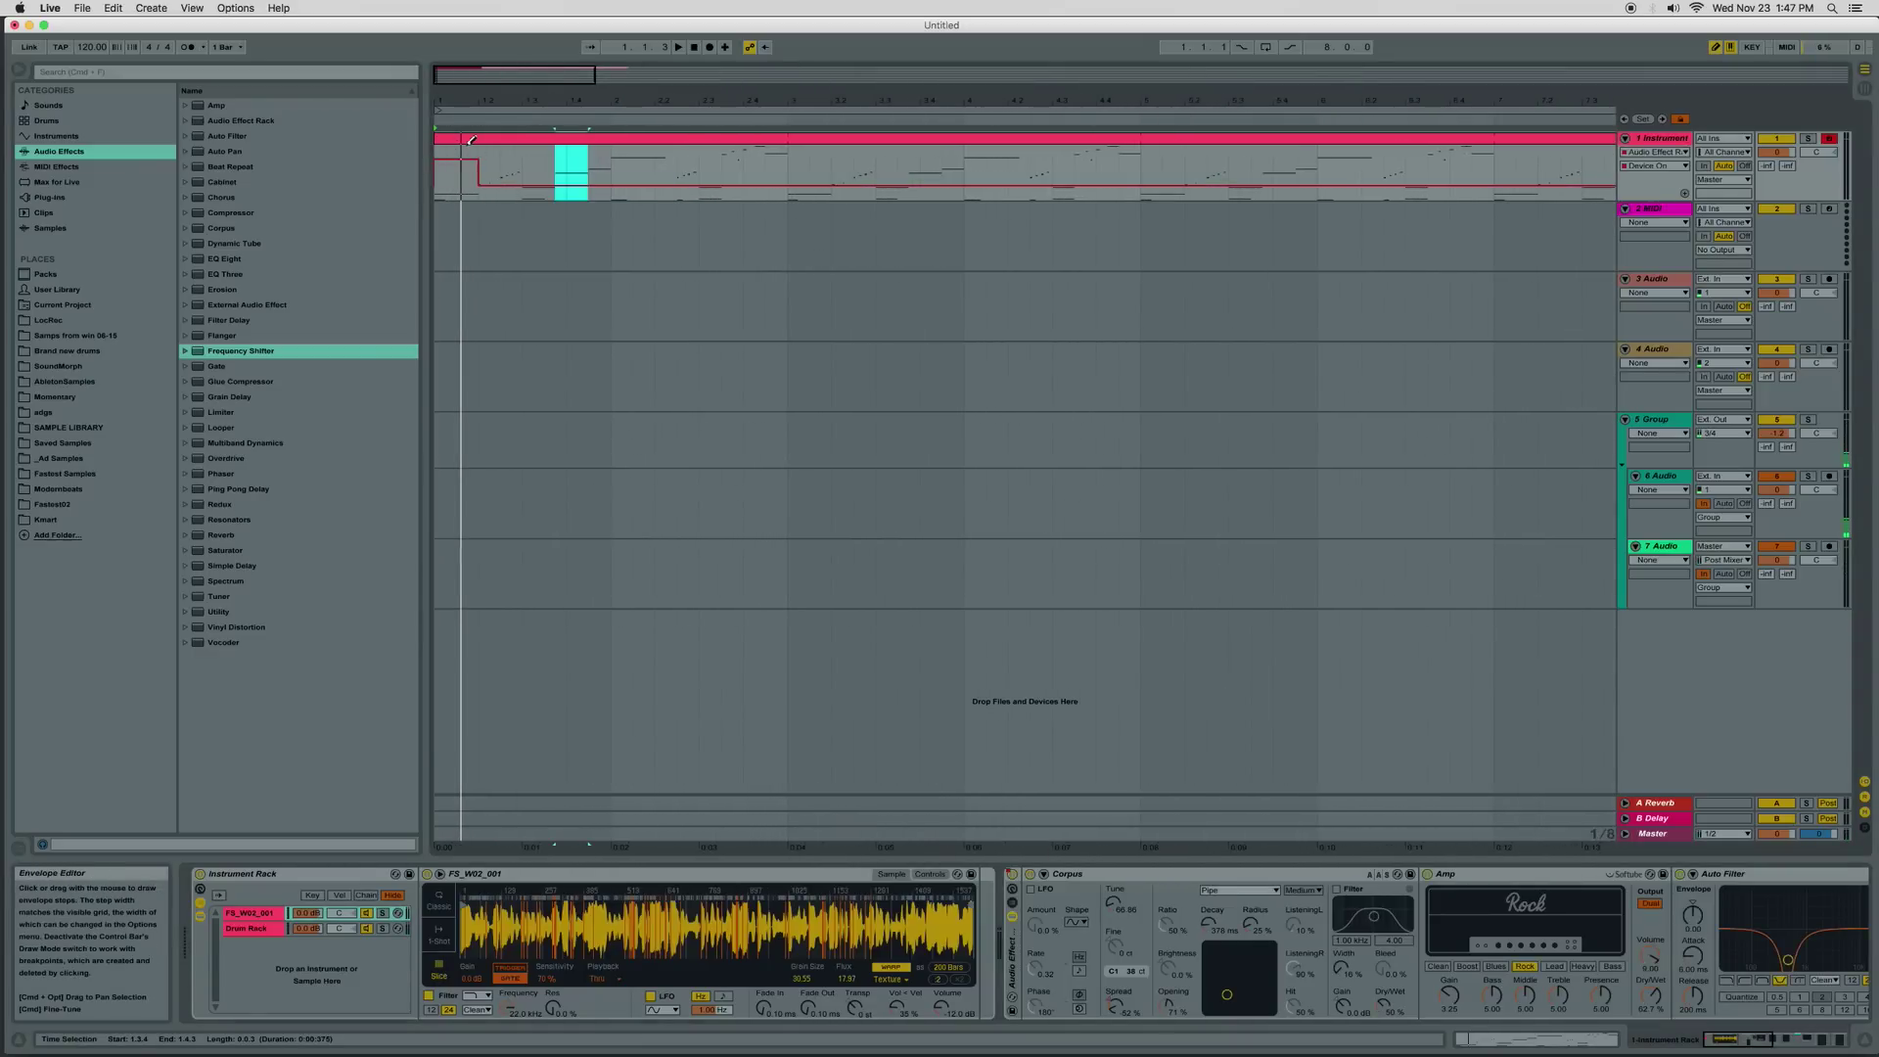
# Audition the automation and draw a second Device On segment from the start of bar 2 to about 2.2.2
pyautogui.press('space')
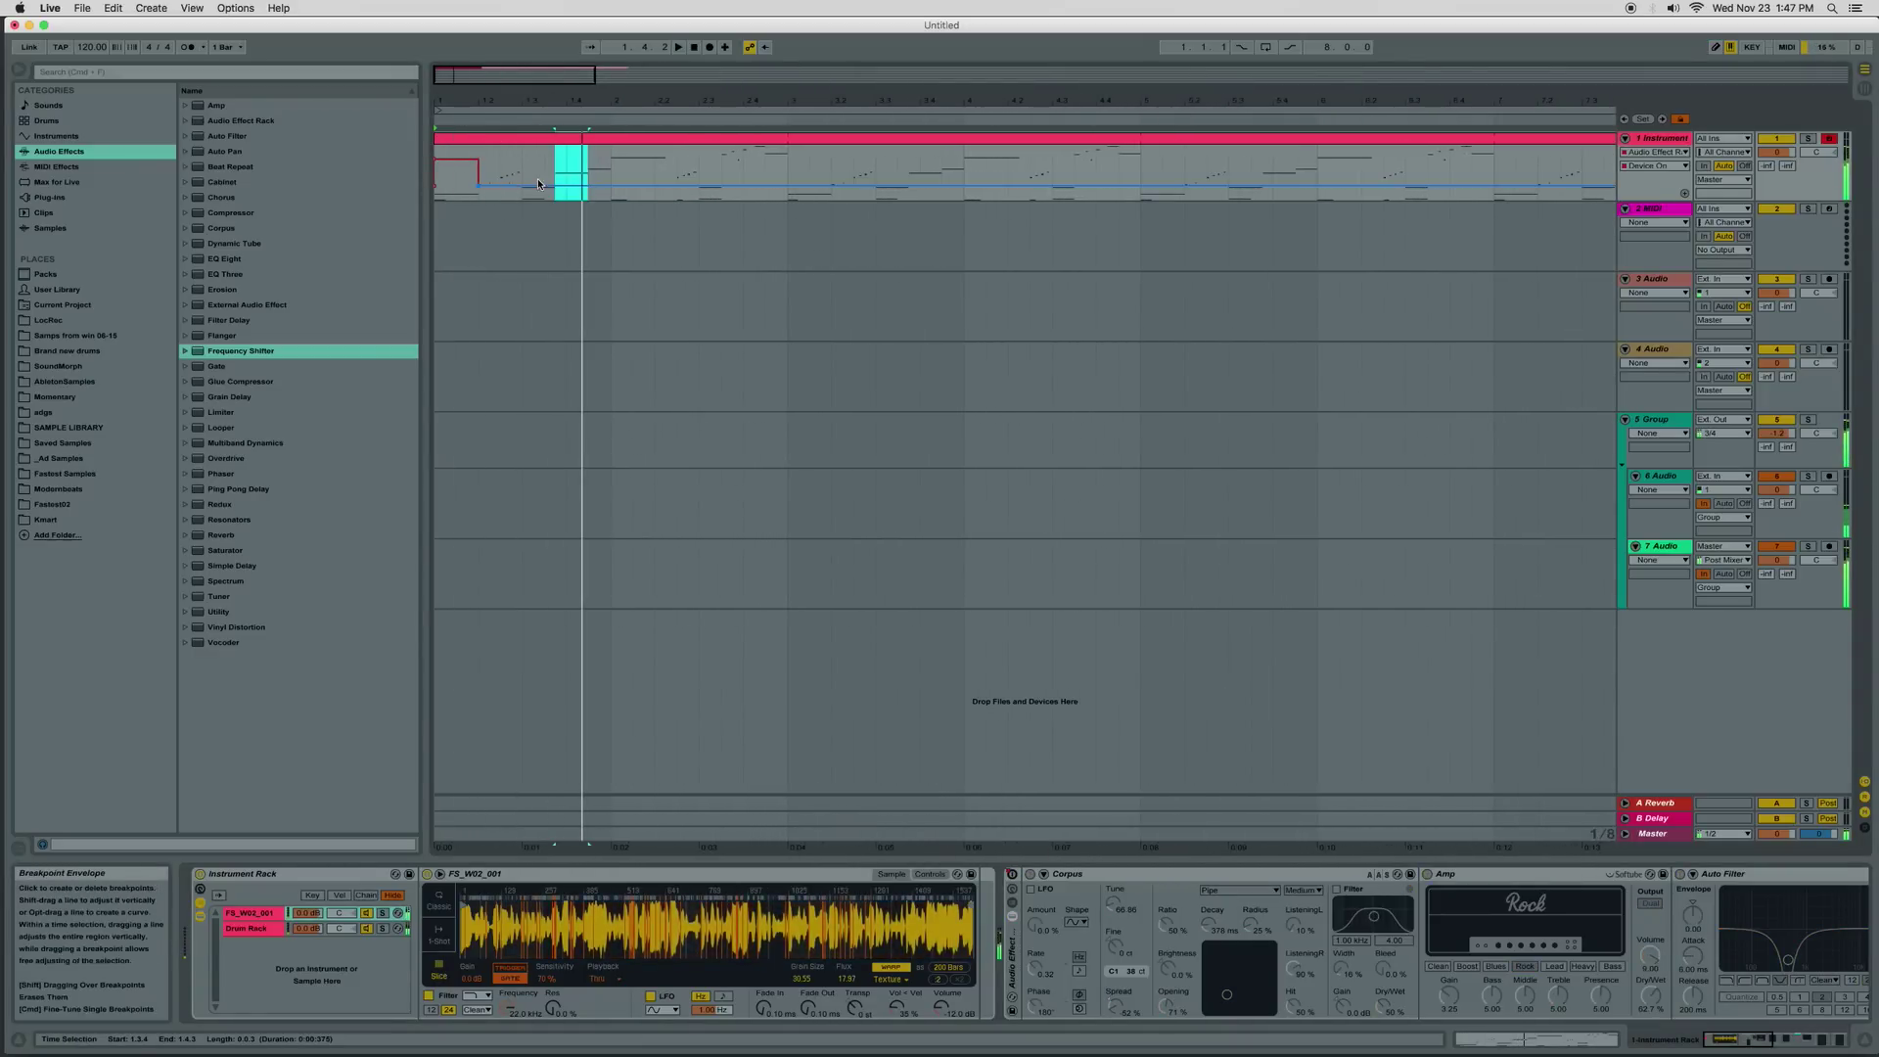
pyautogui.click(533, 146)
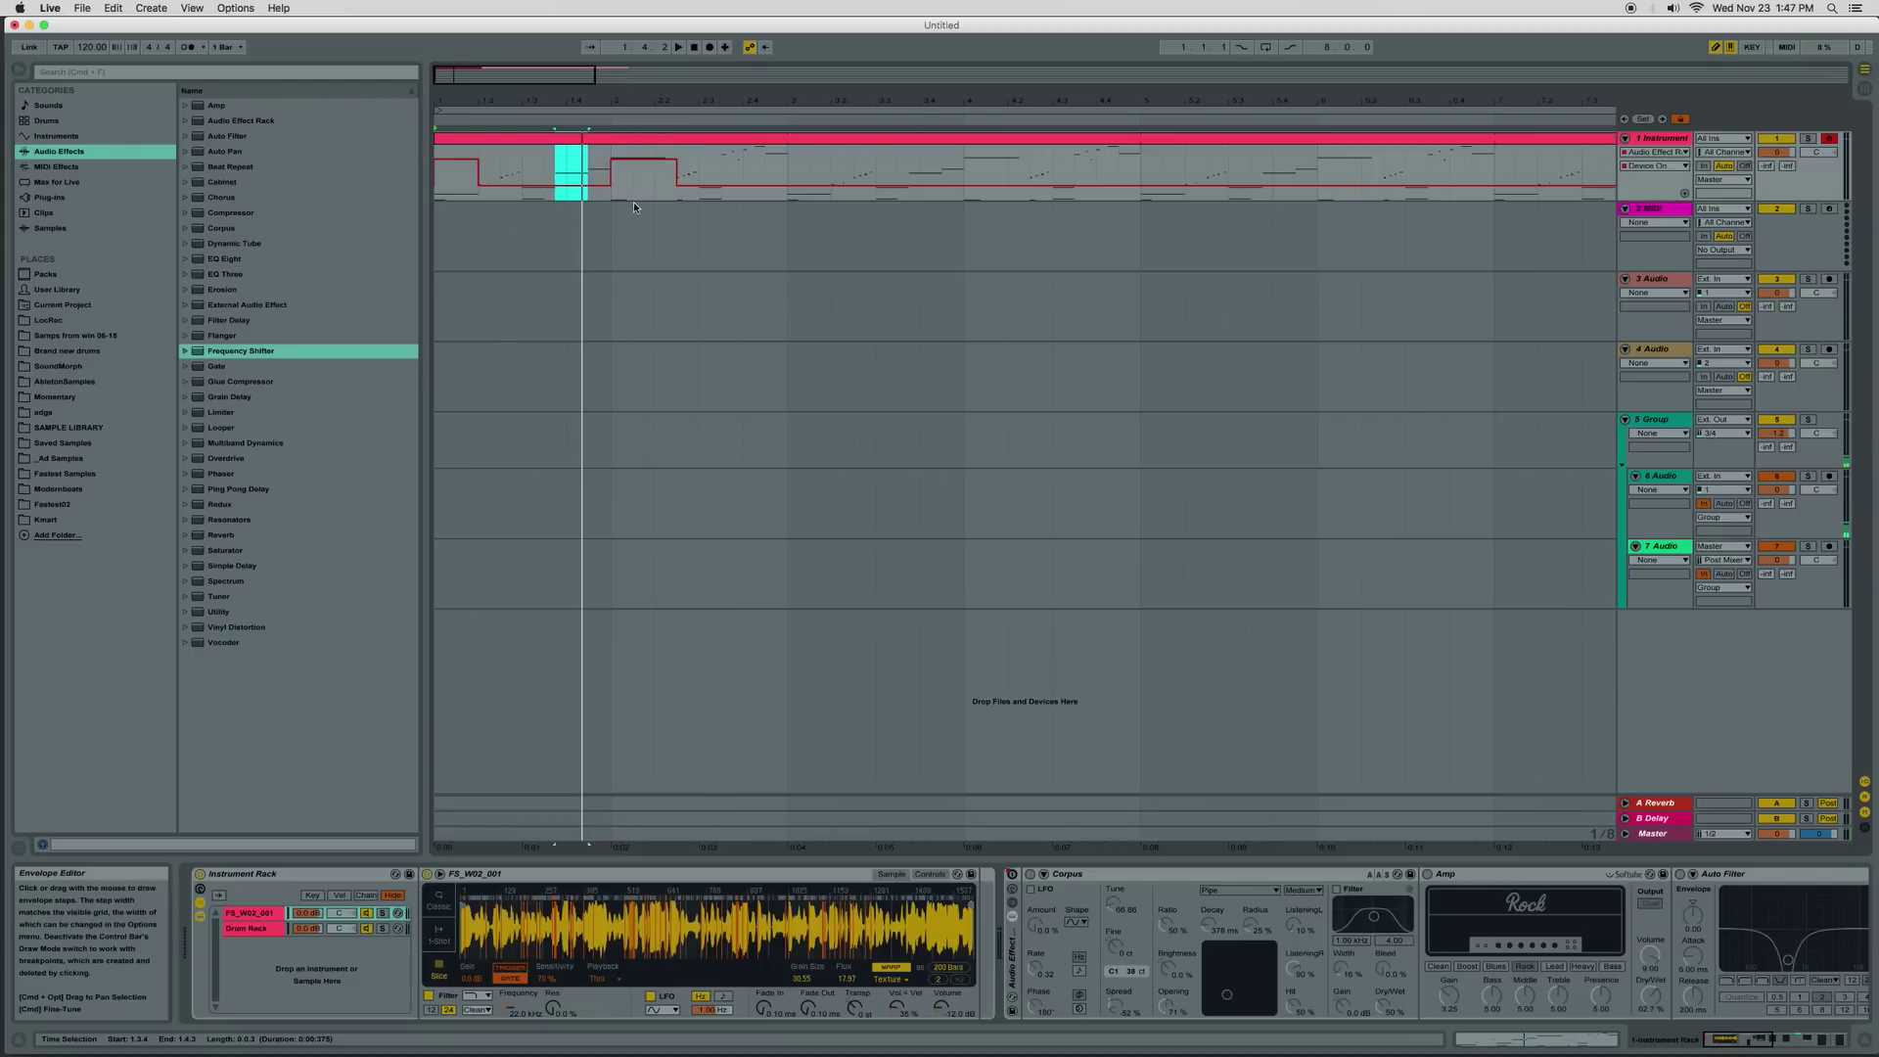
pyautogui.moveTo(671, 101); pyautogui.dragTo(672, 149)
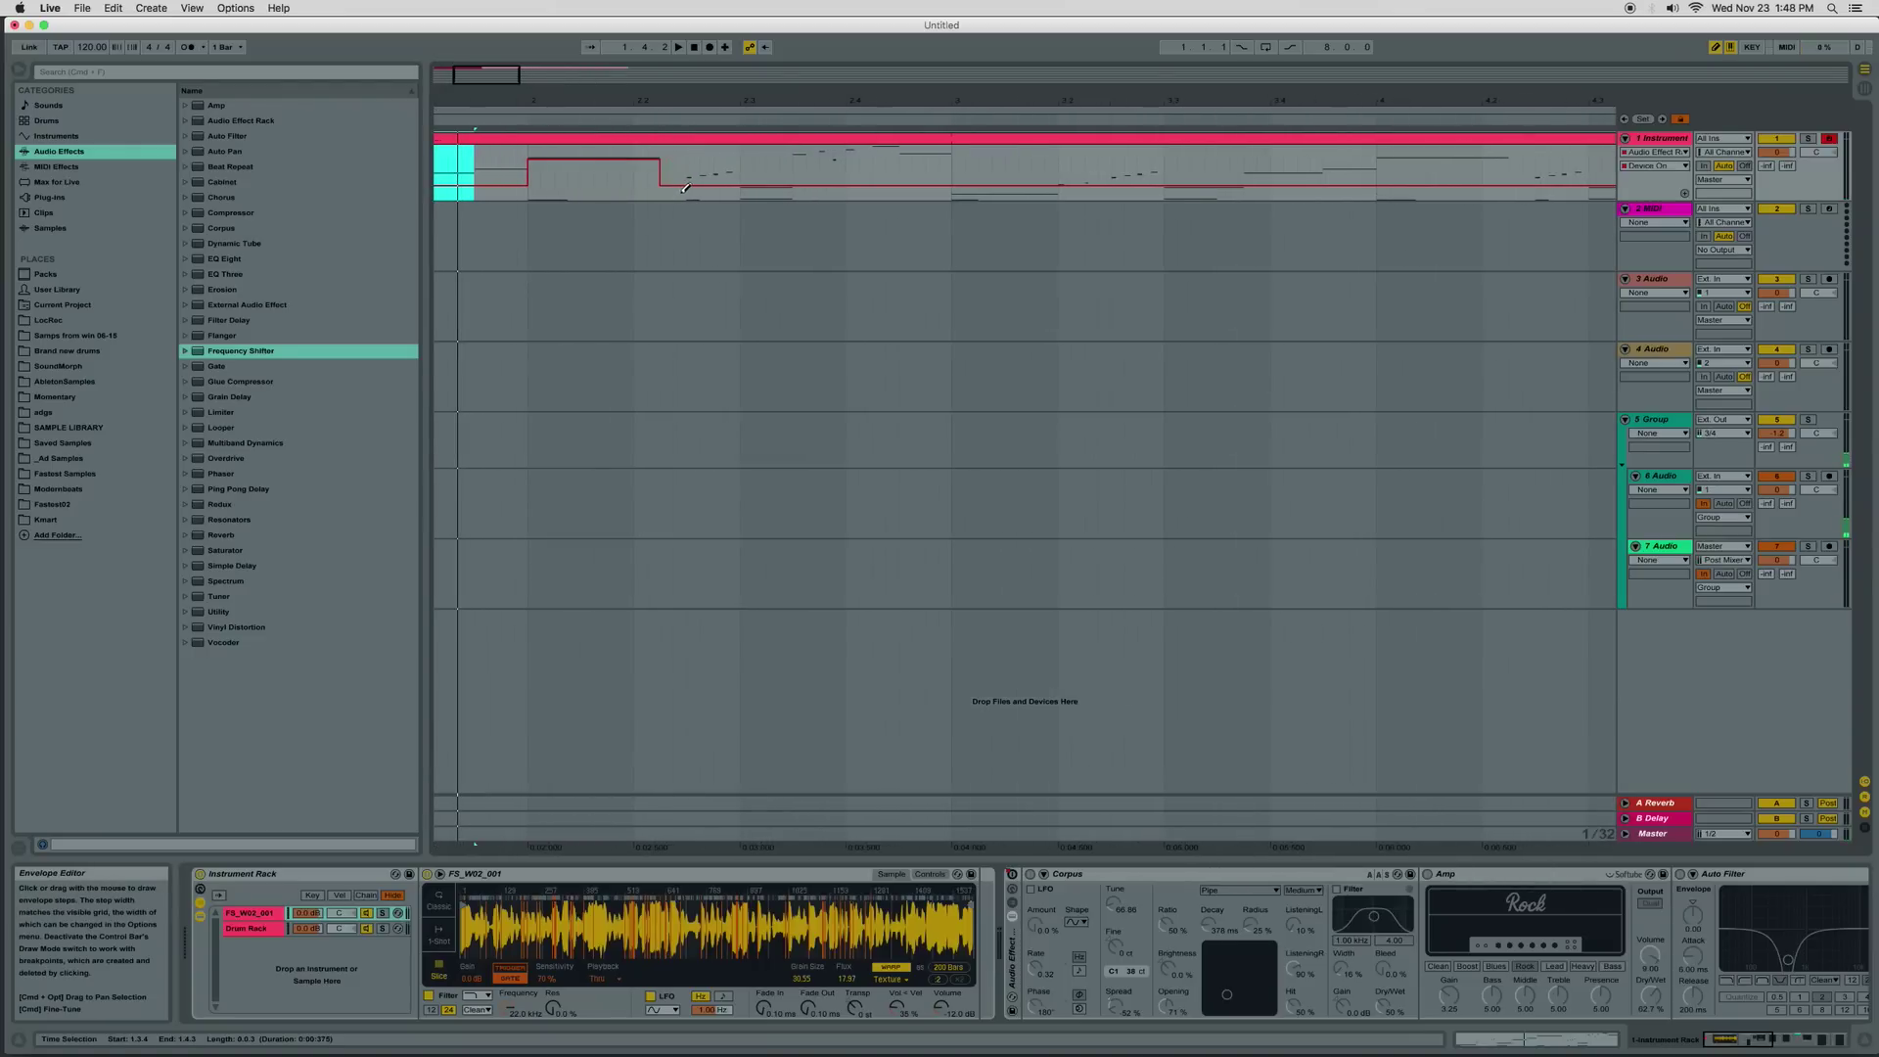
pyautogui.scroll(-5, 685, 188)
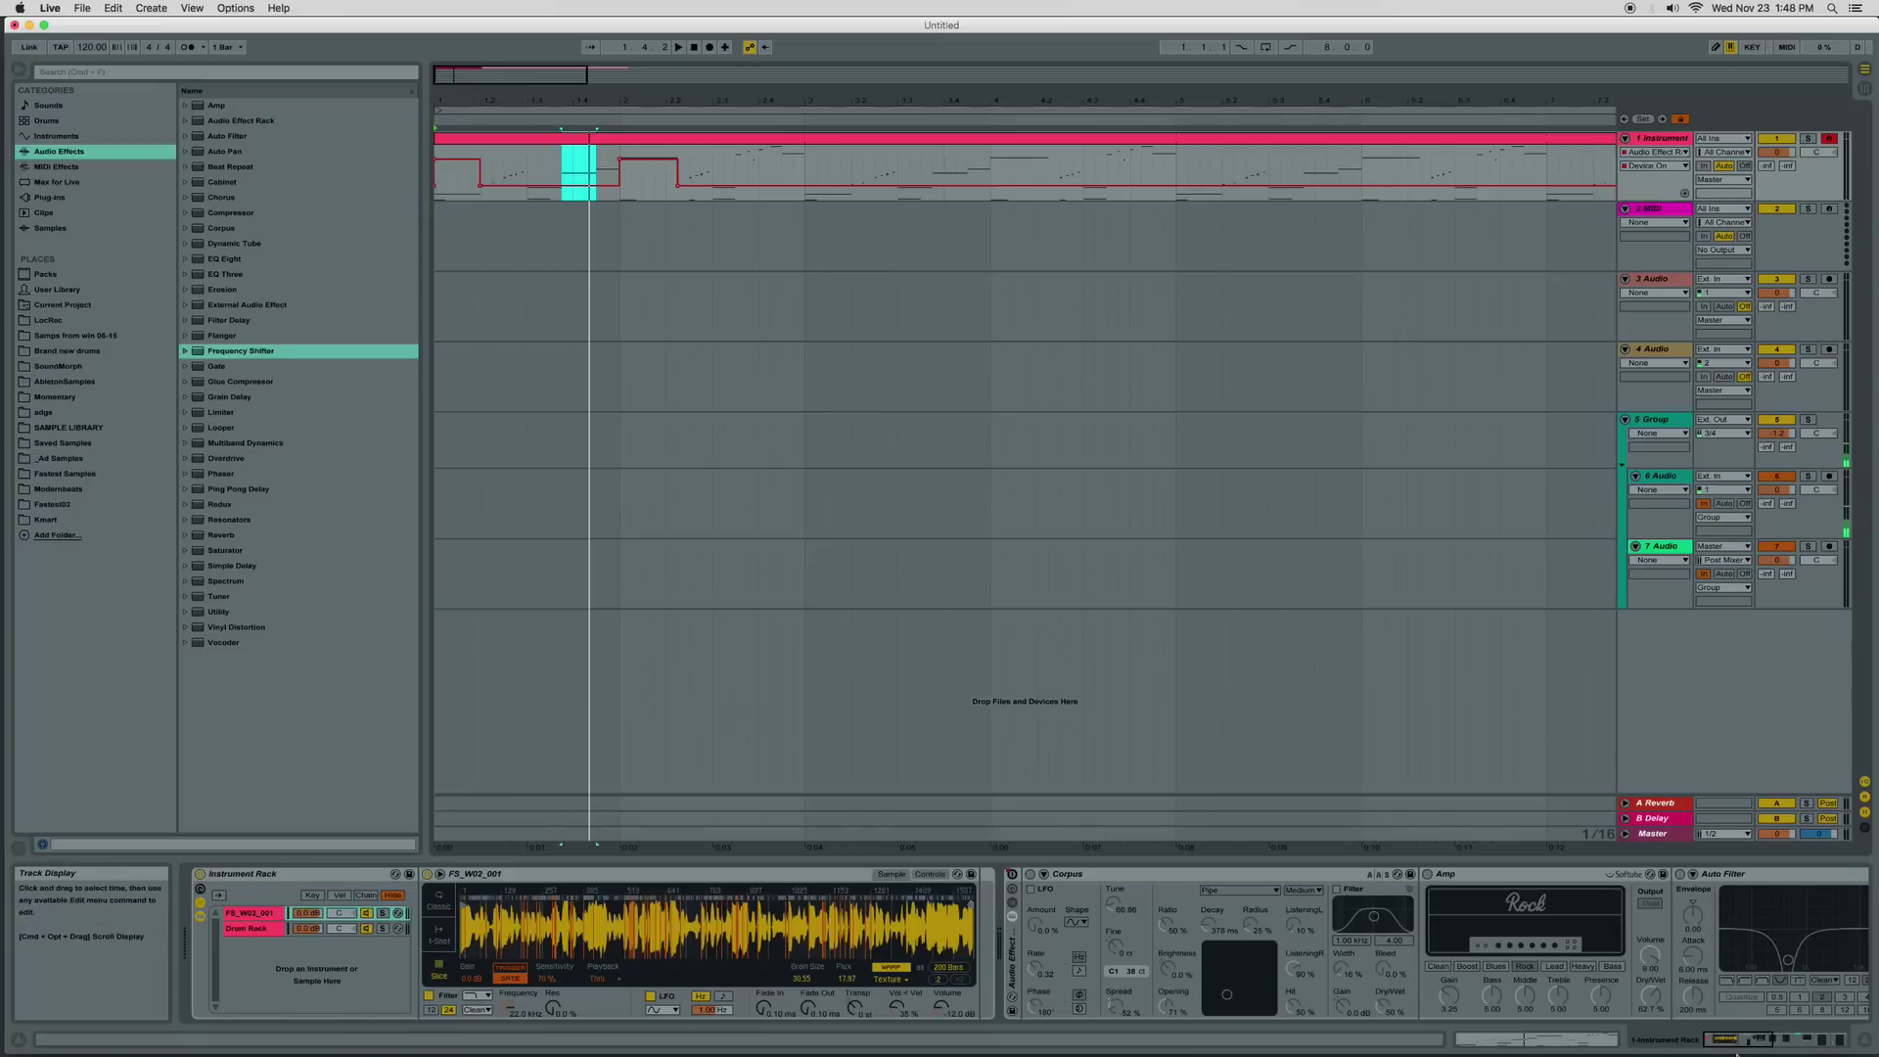
# Switch the Amp to the Heavy model and raise its Gain to about 4.13
pyautogui.moveTo(1750, 1043); pyautogui.dragTo(1784, 1043)
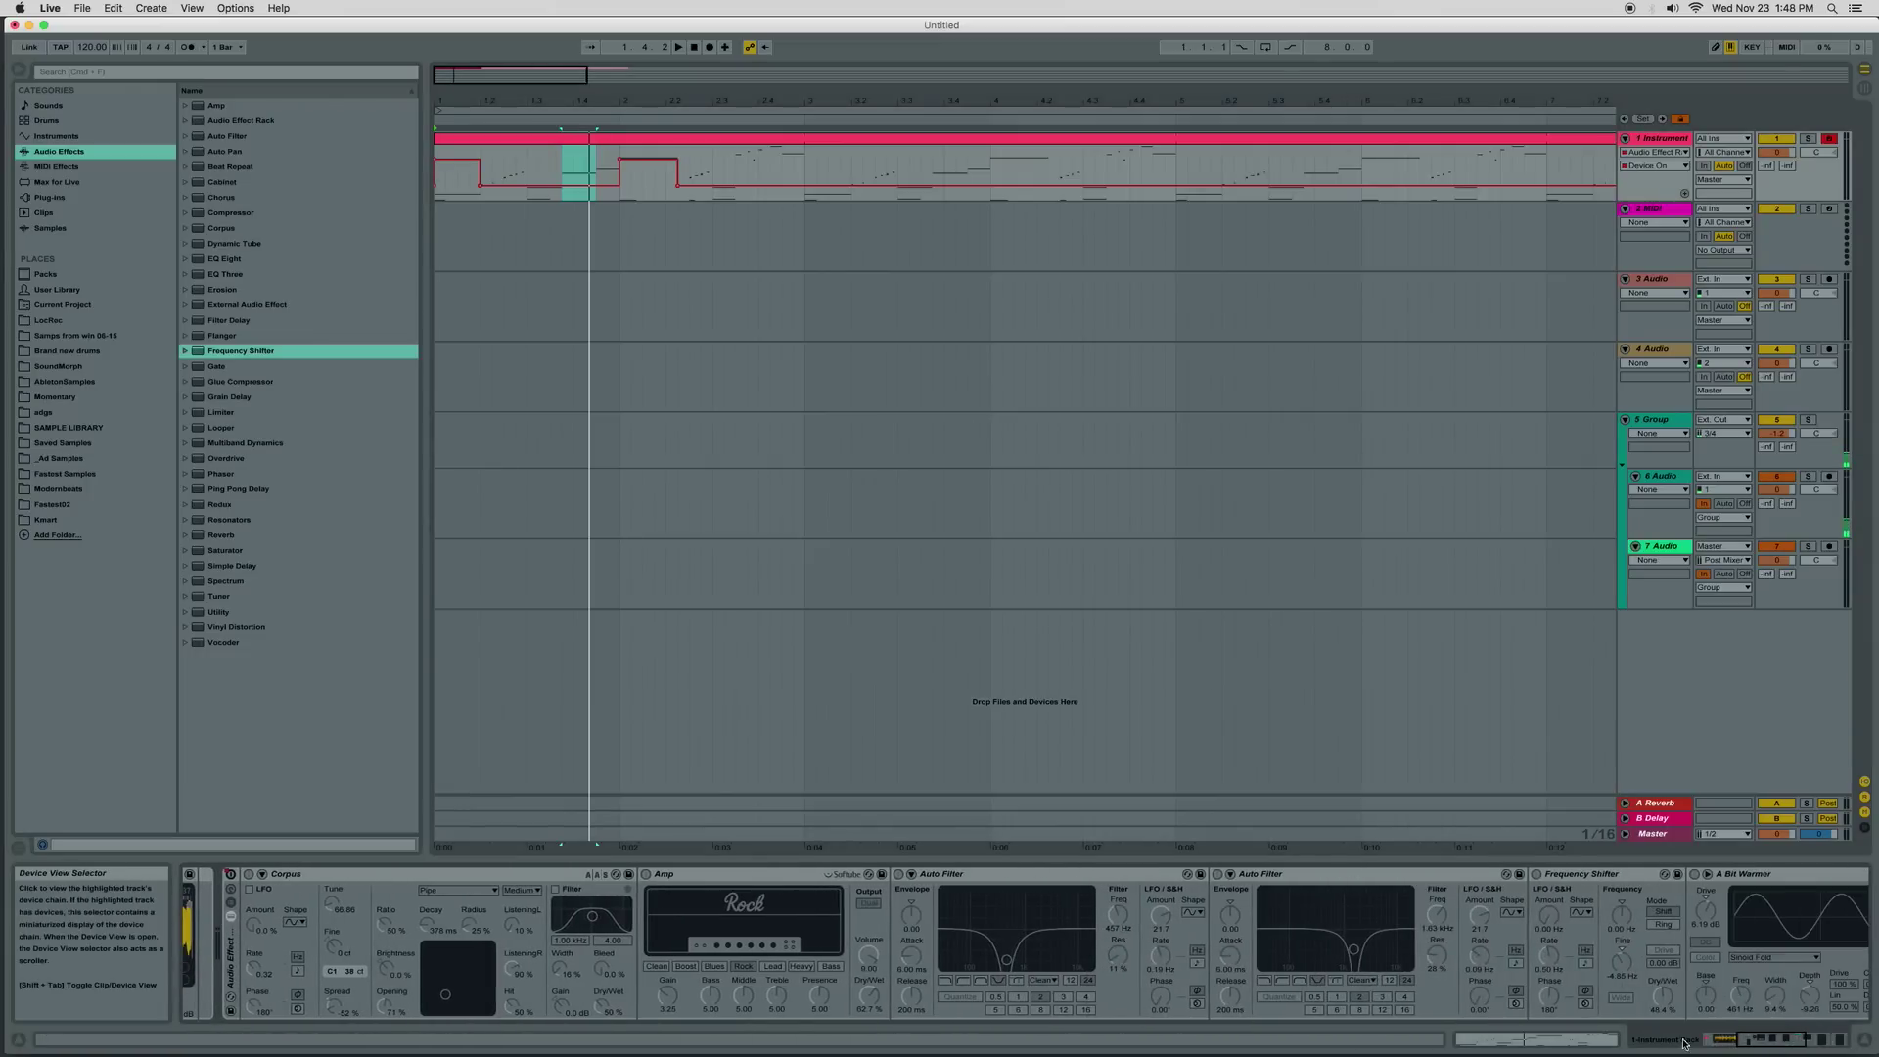
pyautogui.click(774, 967)
pyautogui.click(800, 969)
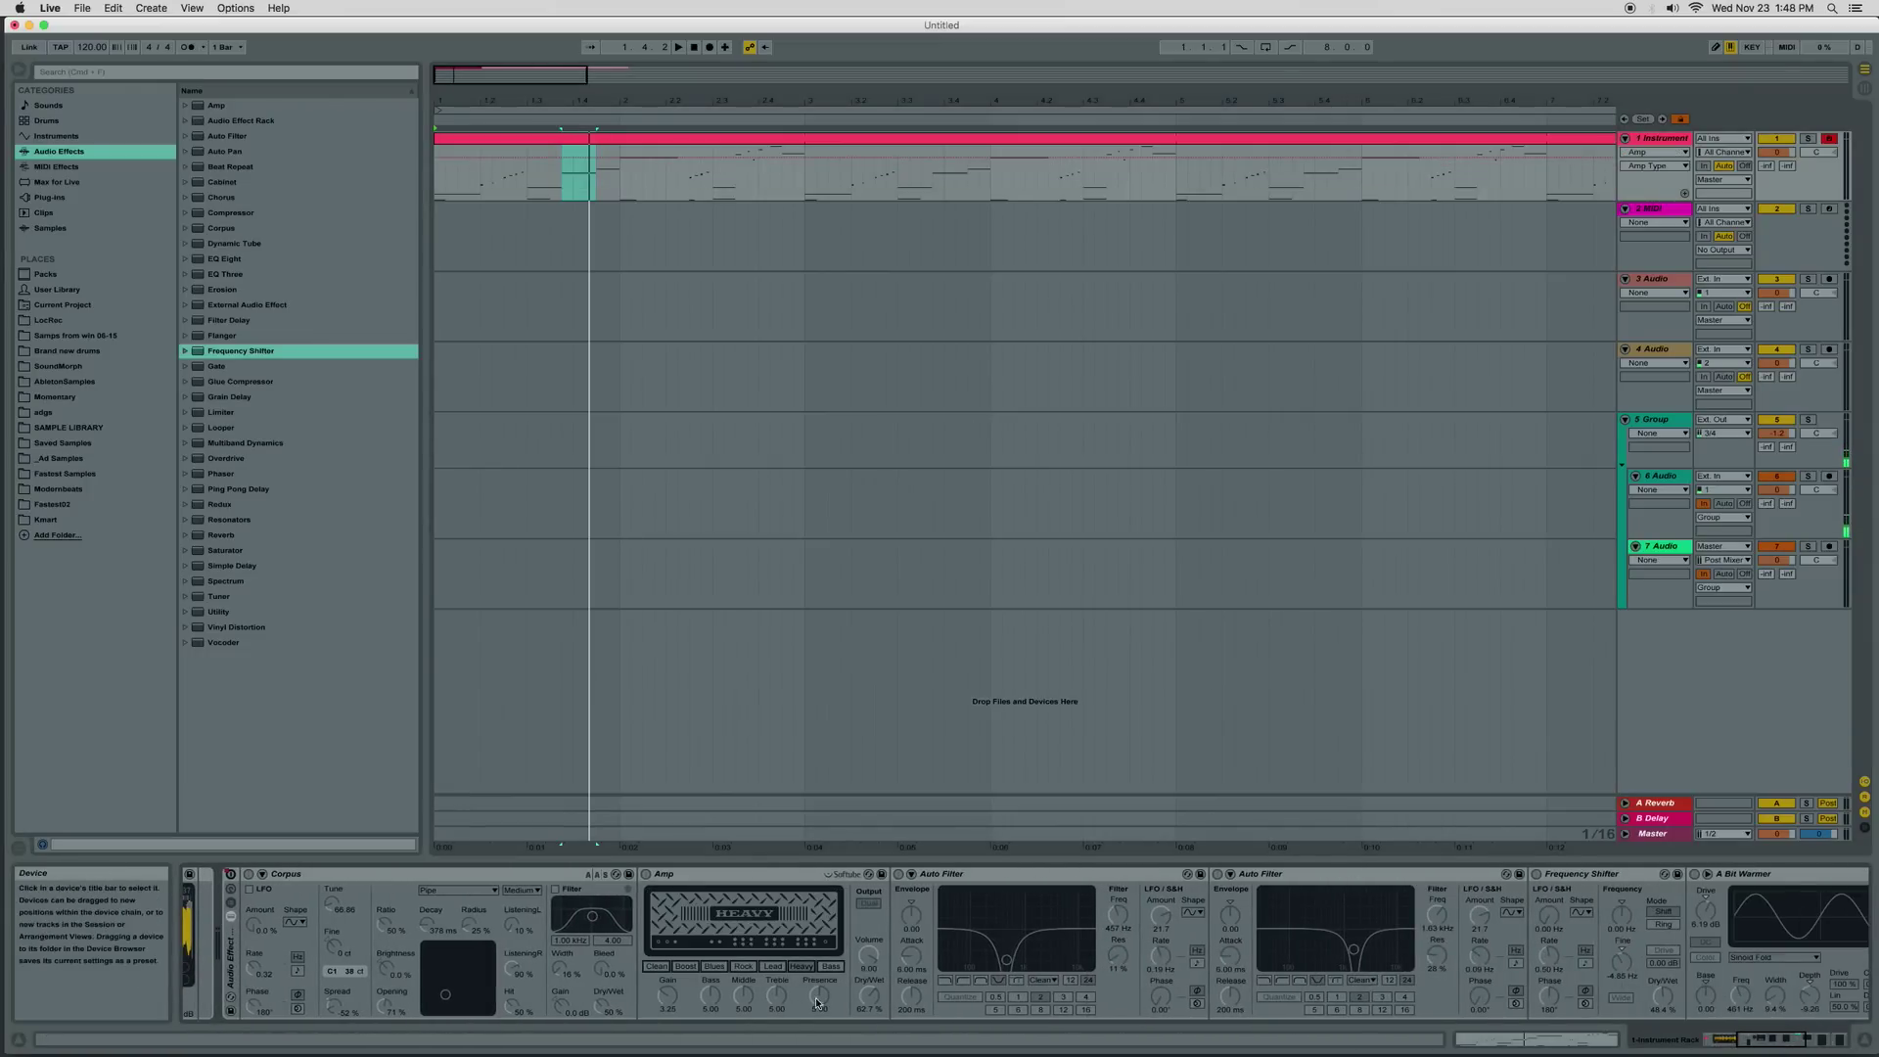
pyautogui.moveTo(678, 999)
pyautogui.mouseDown()
pyautogui.moveTo(678, 981)
pyautogui.moveTo(684, 1001)
pyautogui.mouseUp()
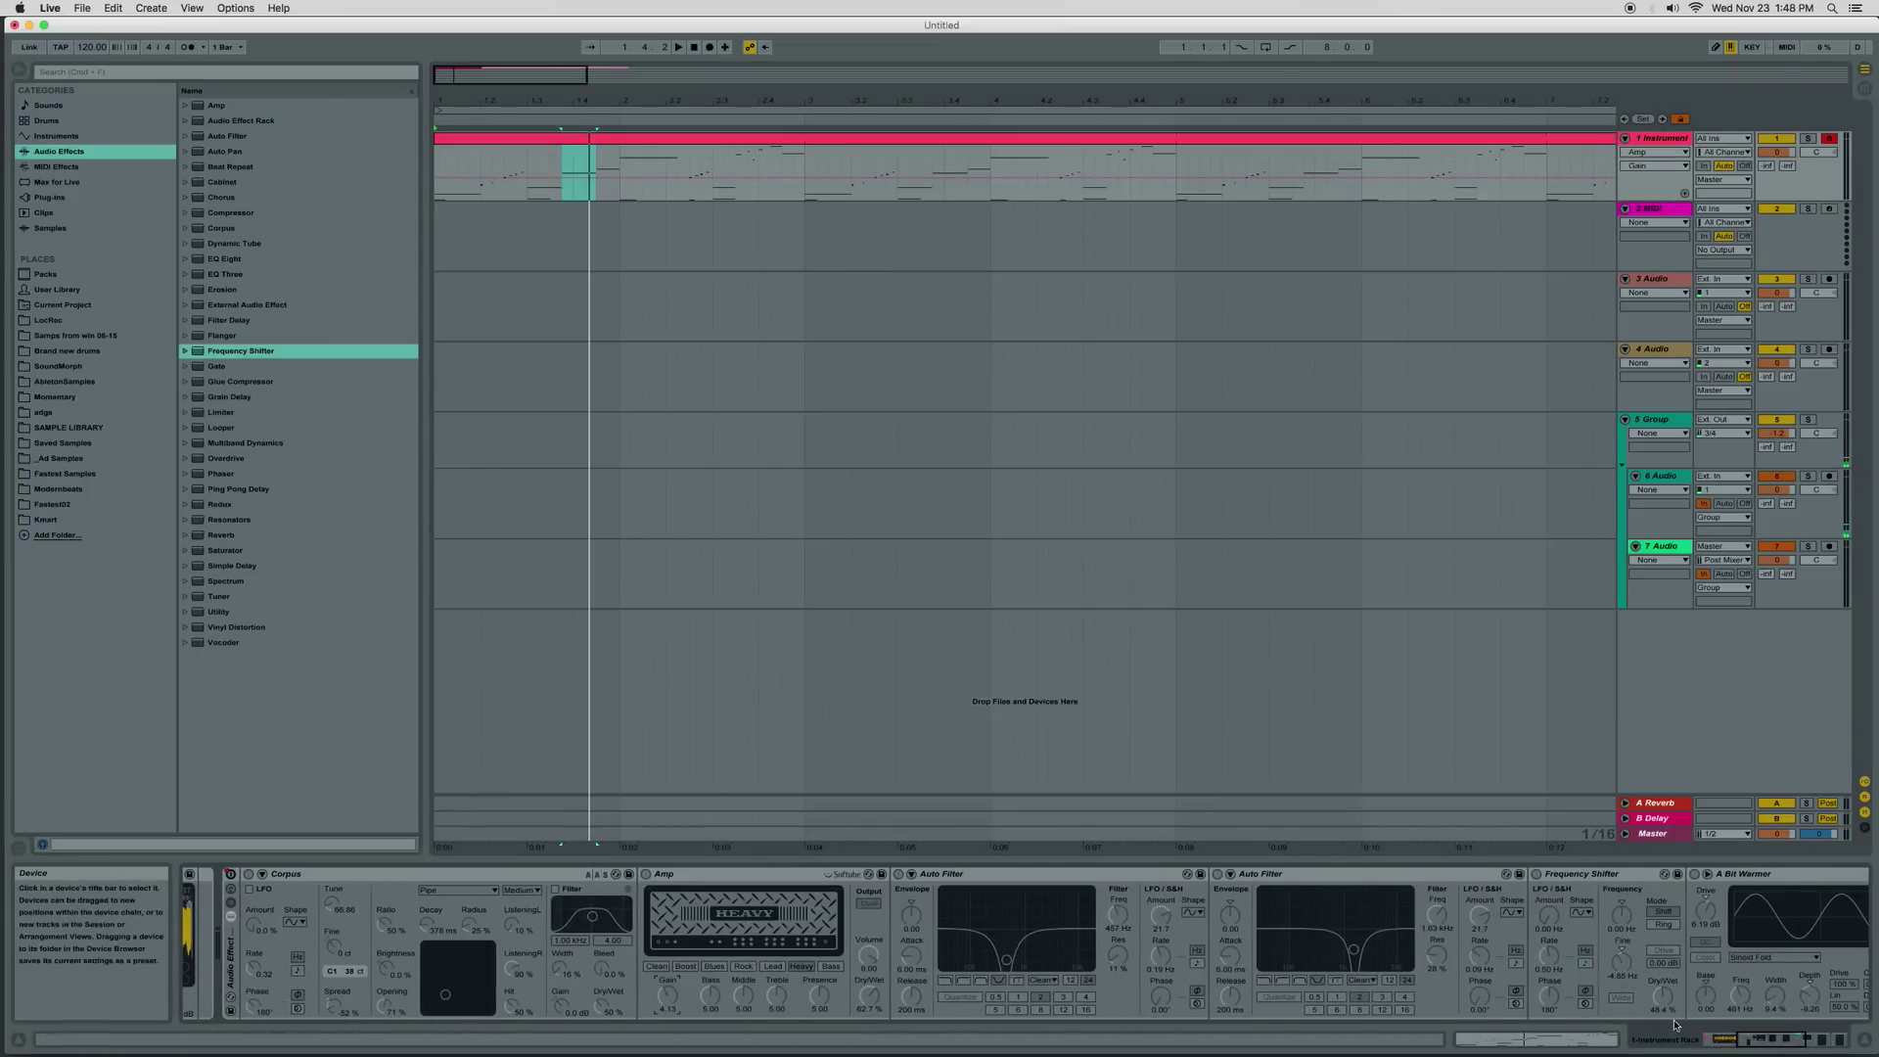
# Automate the Frequency Shifter's Fine parameter with breakpoints that dip and rise over the first beat, auditioning the result
pyautogui.hscroll(5, 1408, 963)
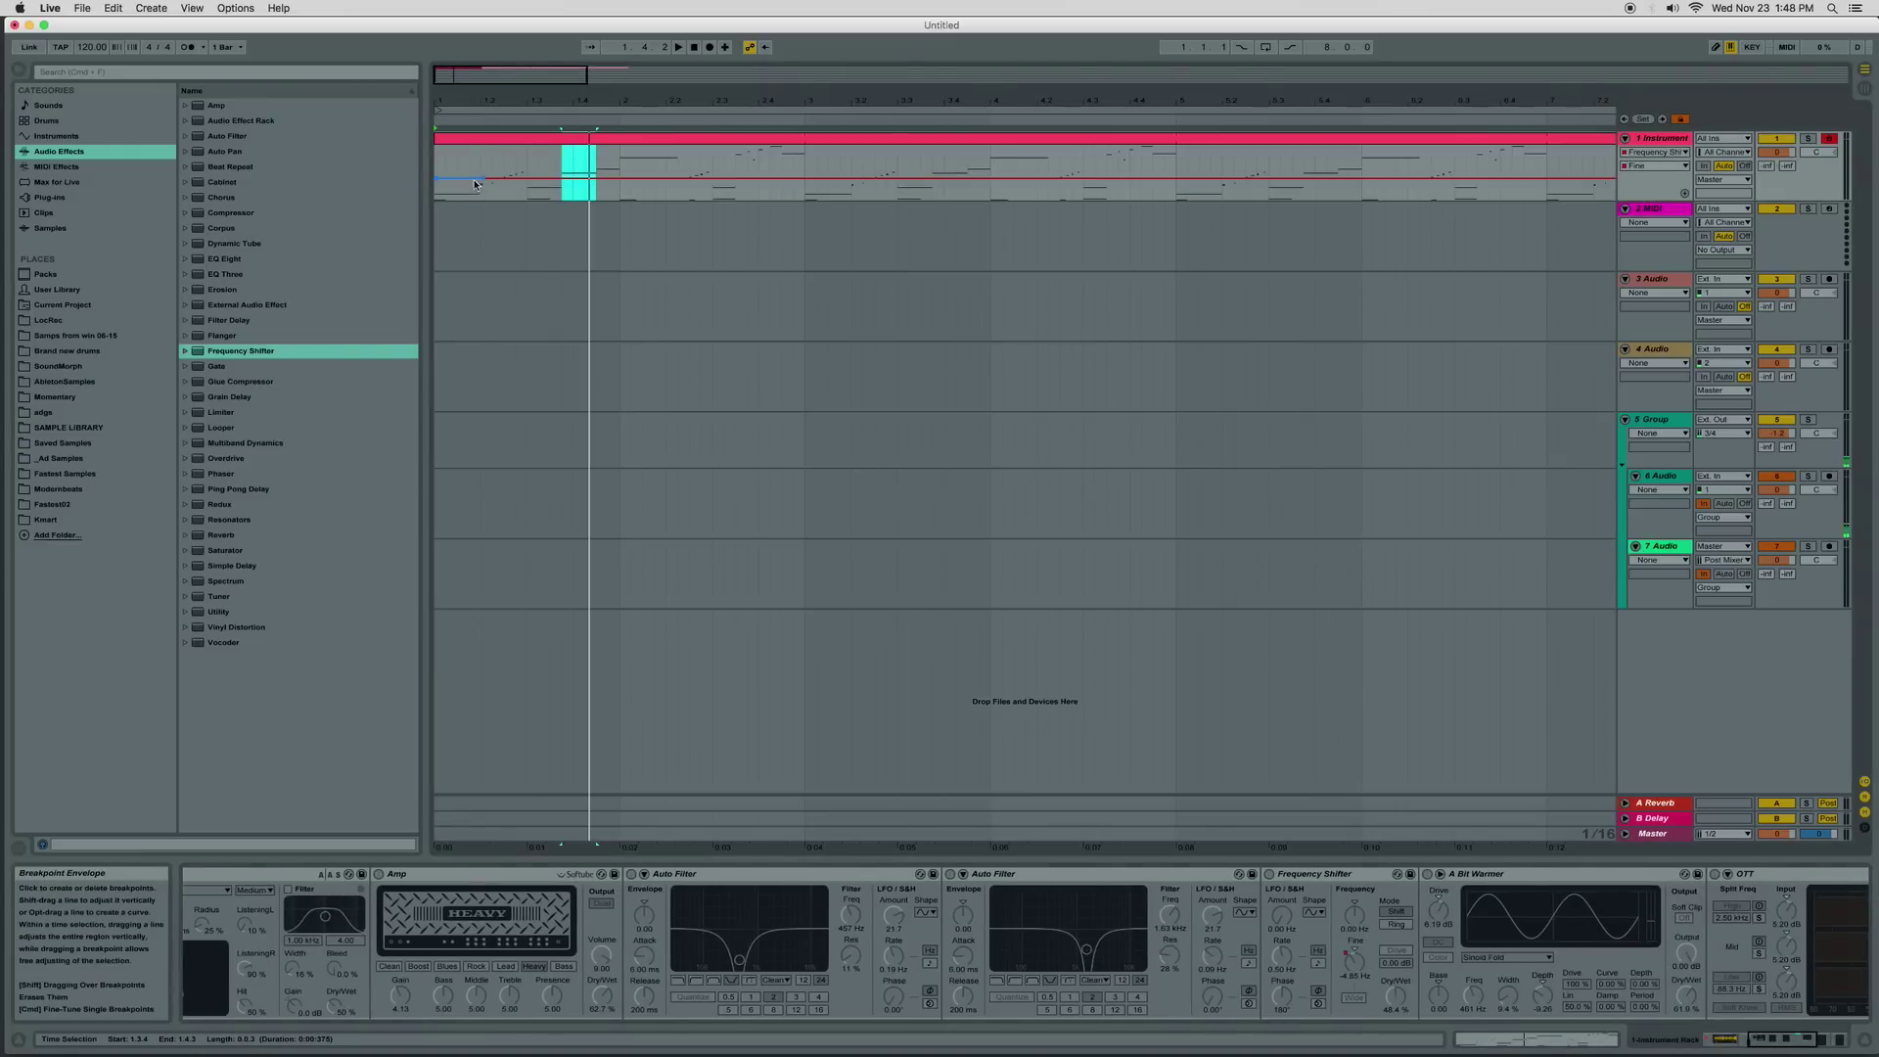
pyautogui.press('space')
pyautogui.moveTo(481, 190)
pyautogui.mouseDown()
pyautogui.moveTo(479, 171)
pyautogui.moveTo(447, 186)
pyautogui.mouseUp()
pyautogui.press('space')
pyautogui.press('space')
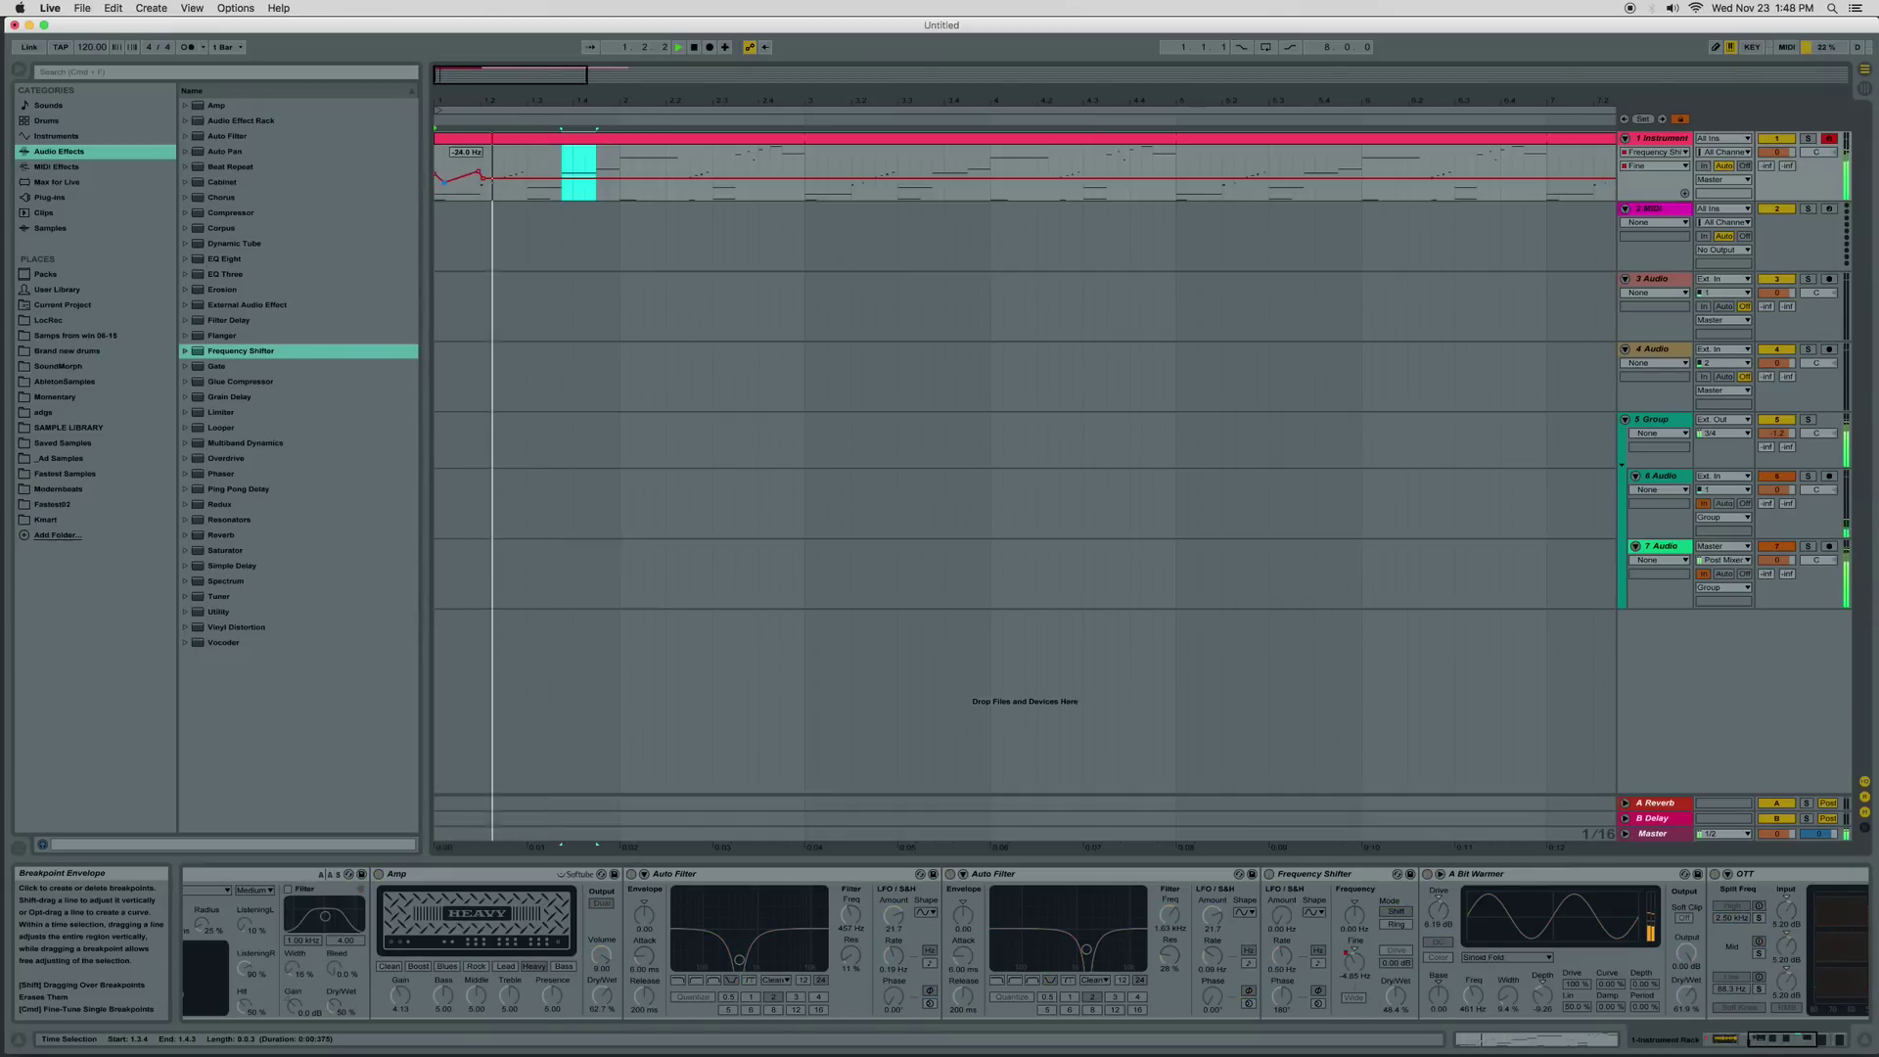
pyautogui.moveTo(479, 172); pyautogui.dragTo(482, 175)
pyautogui.press('space')
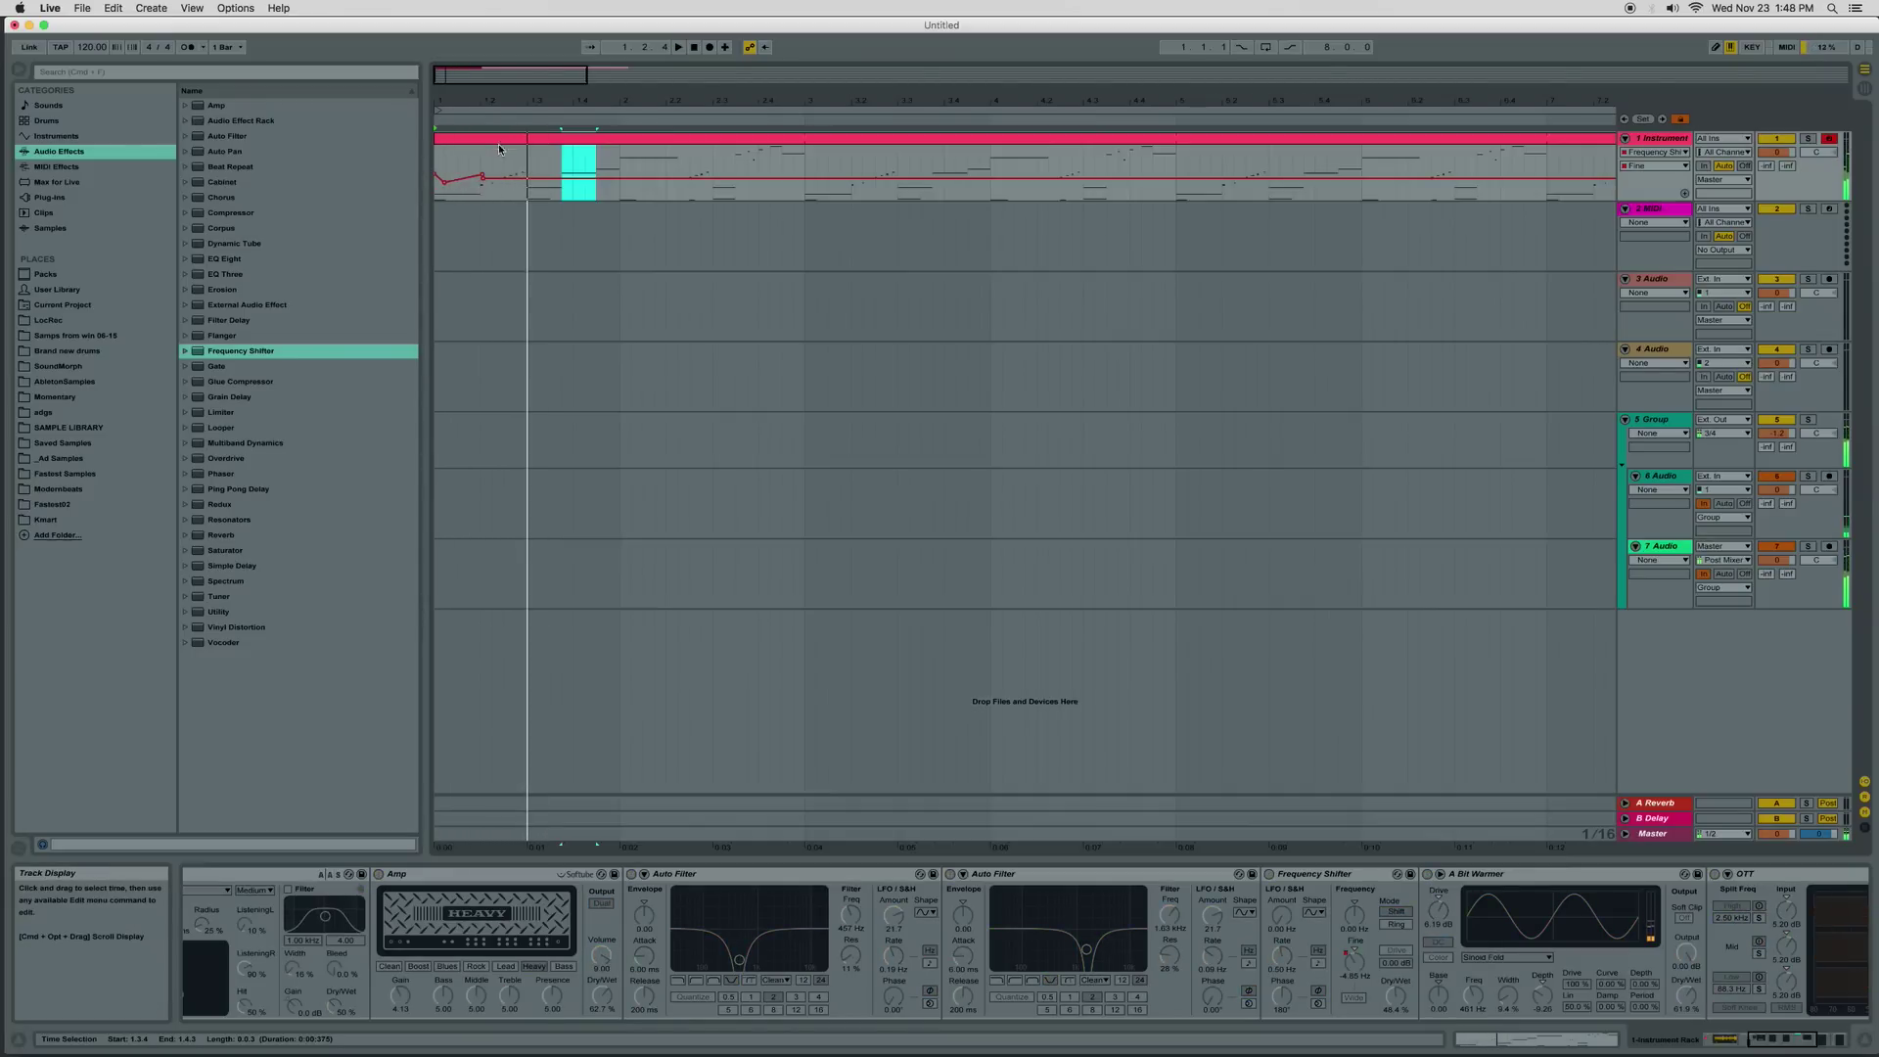
# Open the MIDI clip in an enlarged editor, delete the three notes from C#2 to G#2 at 1.2, and extend the first E1 note to 1.2.3
pyautogui.doubleClick(499, 149)
pyautogui.press('space')
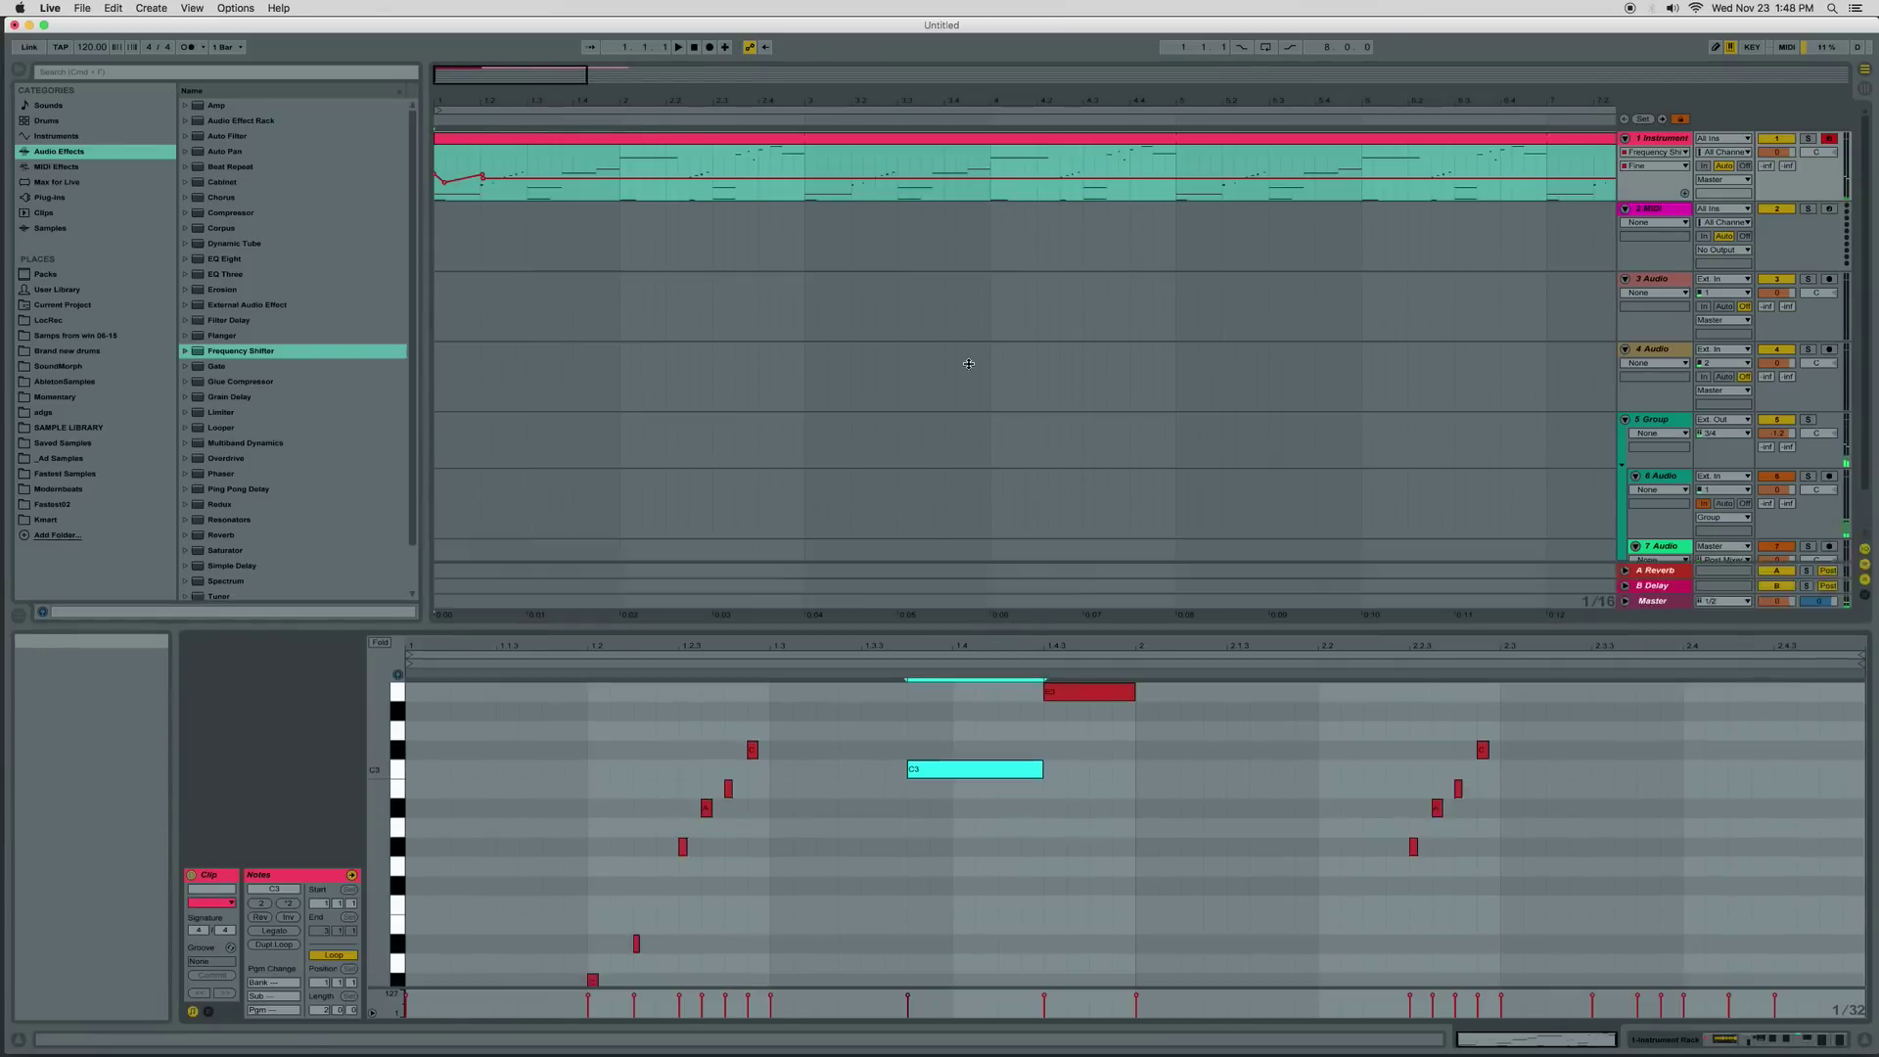
pyautogui.moveTo(969, 624); pyautogui.dragTo(969, 363)
pyautogui.moveTo(530, 528); pyautogui.dragTo(678, 760)
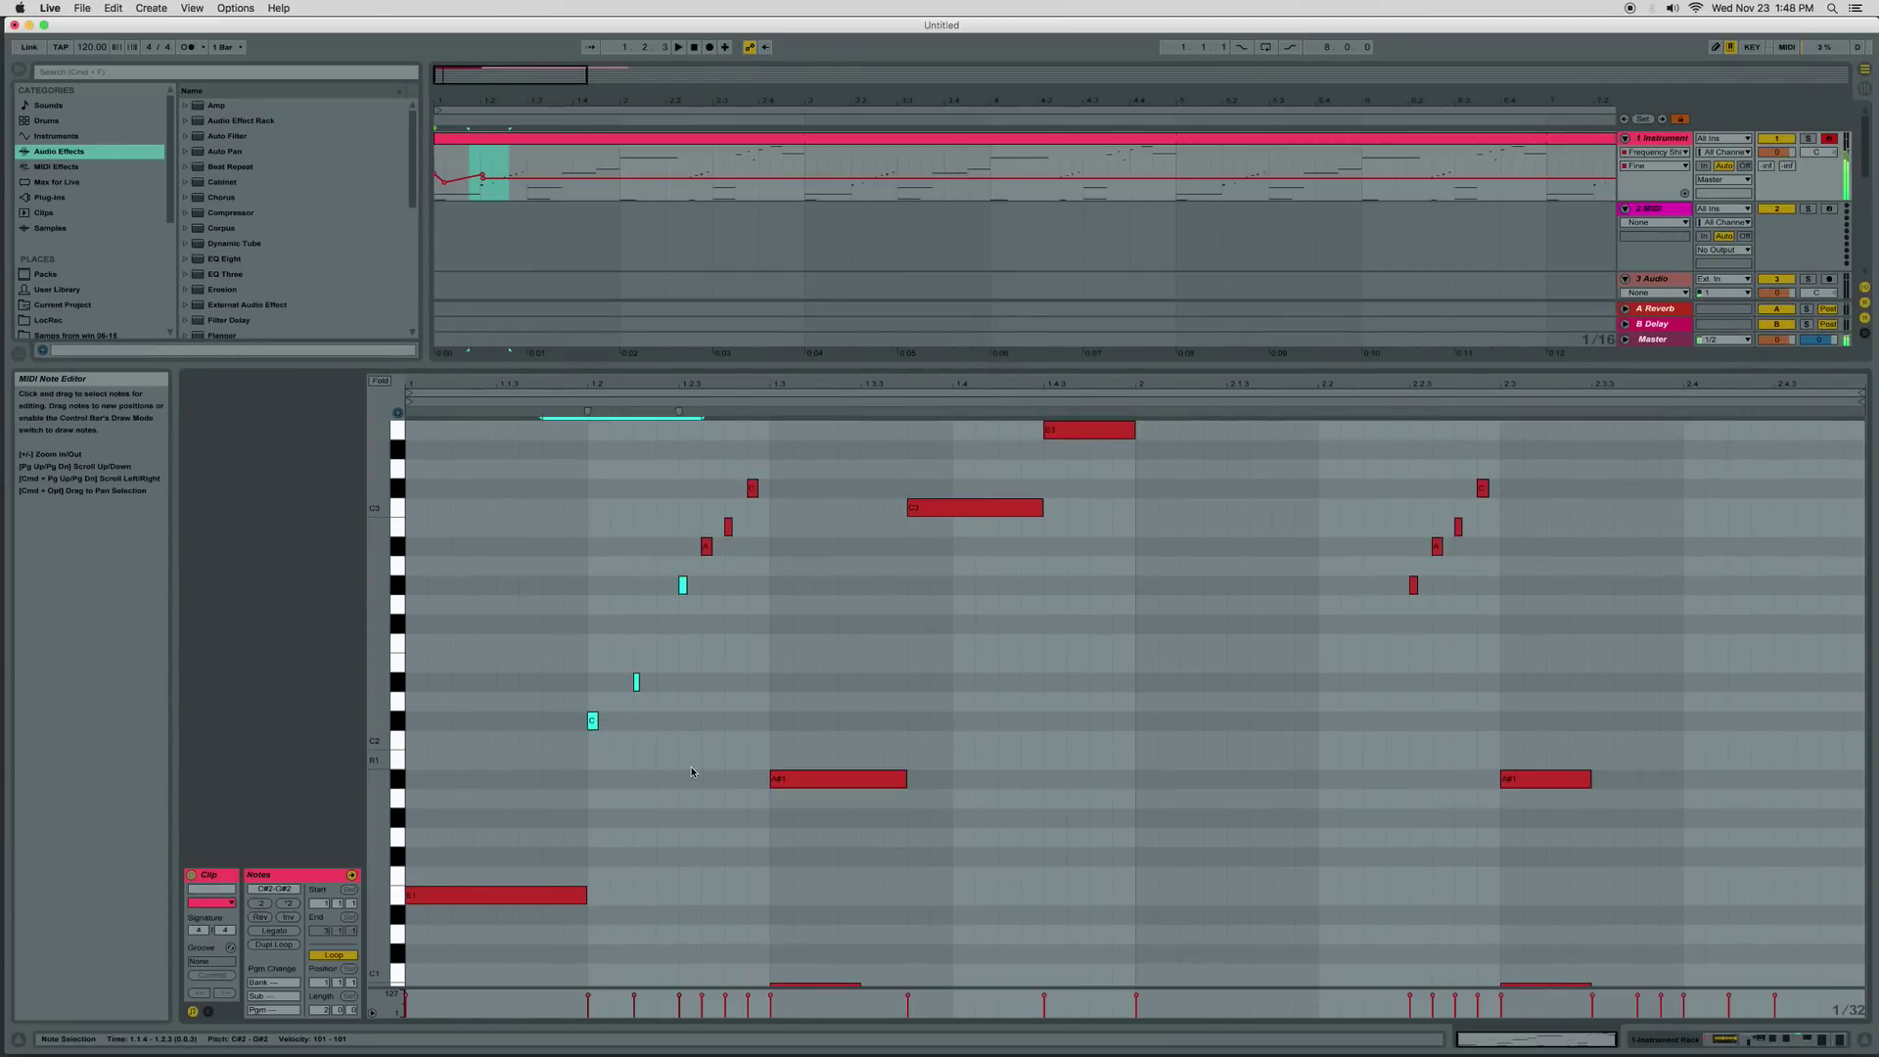
pyautogui.press('Delete')
pyautogui.moveTo(588, 895); pyautogui.dragTo(678, 909)
pyautogui.press('space')
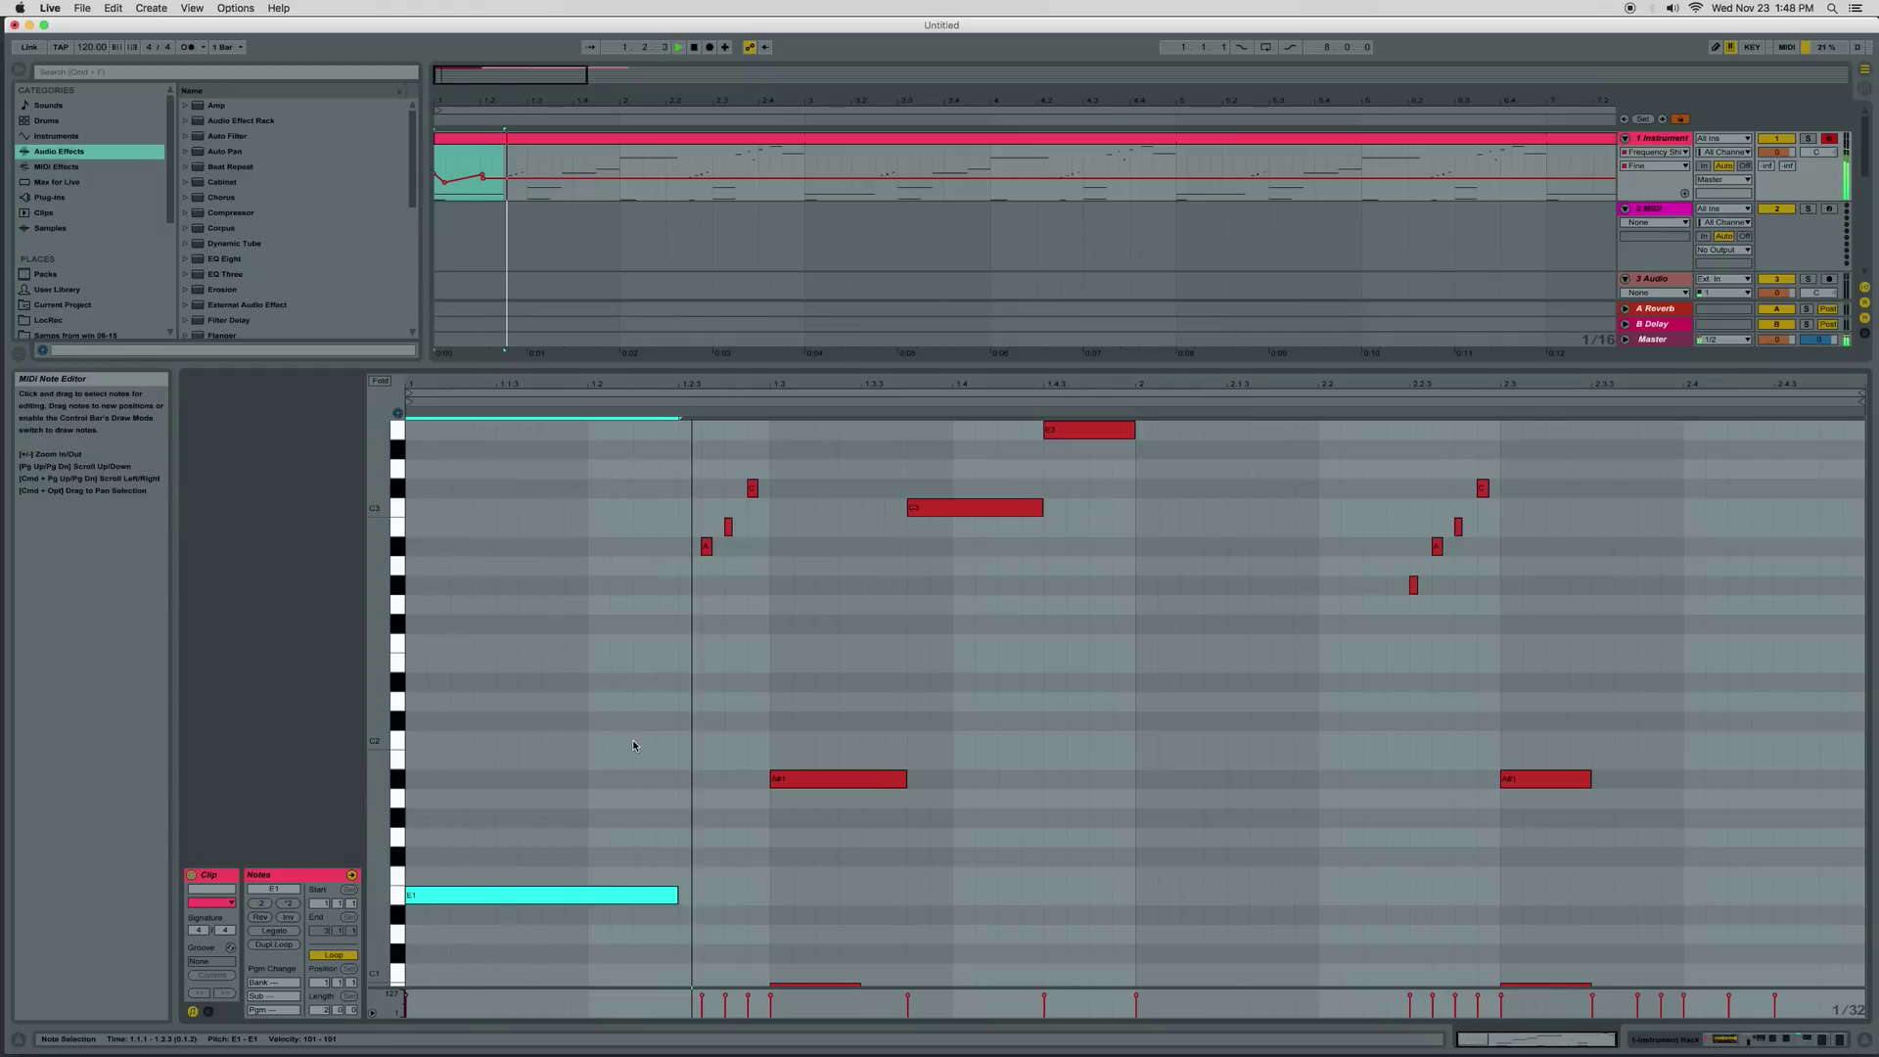
# Shrink the note editor and automate the Frequency Shifter's Fine parameter to rise and fall from bar 2 to about 2.2.2, auditioning the curve
pyautogui.moveTo(522, 372); pyautogui.dragTo(521, 867)
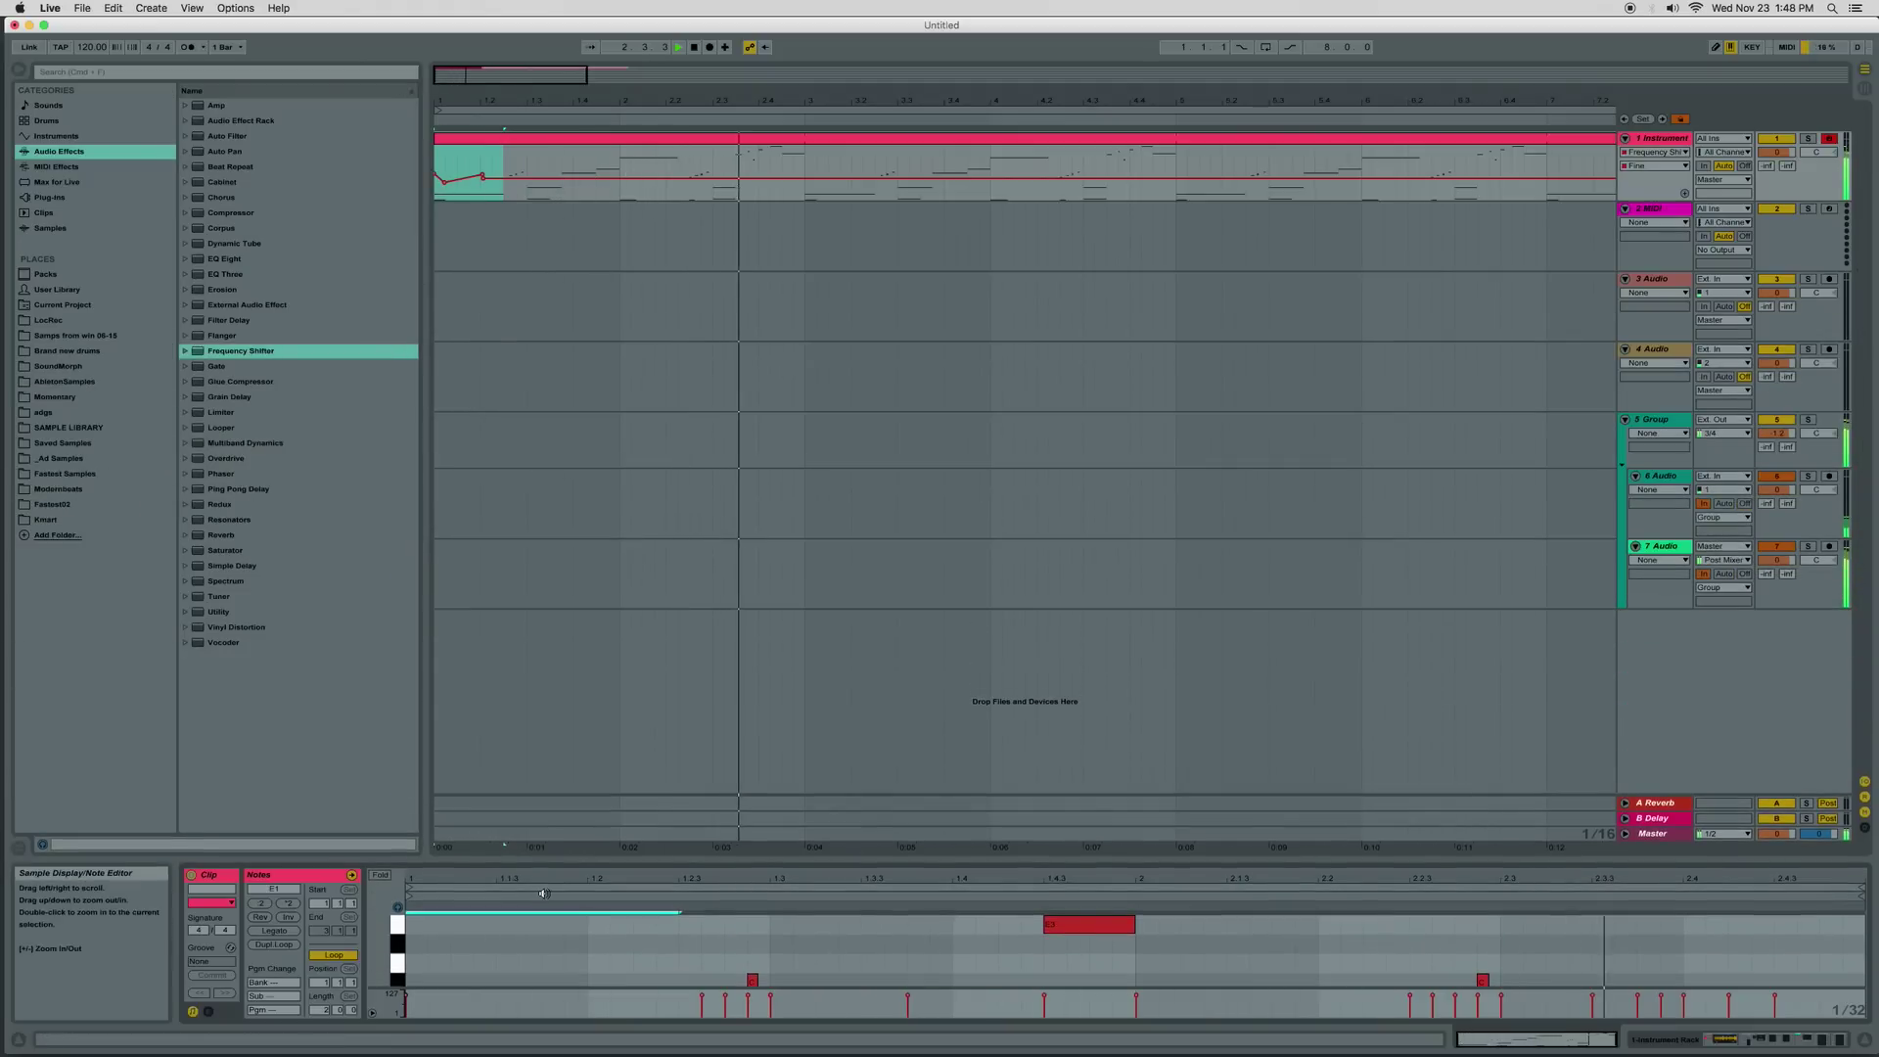
pyautogui.click(623, 178)
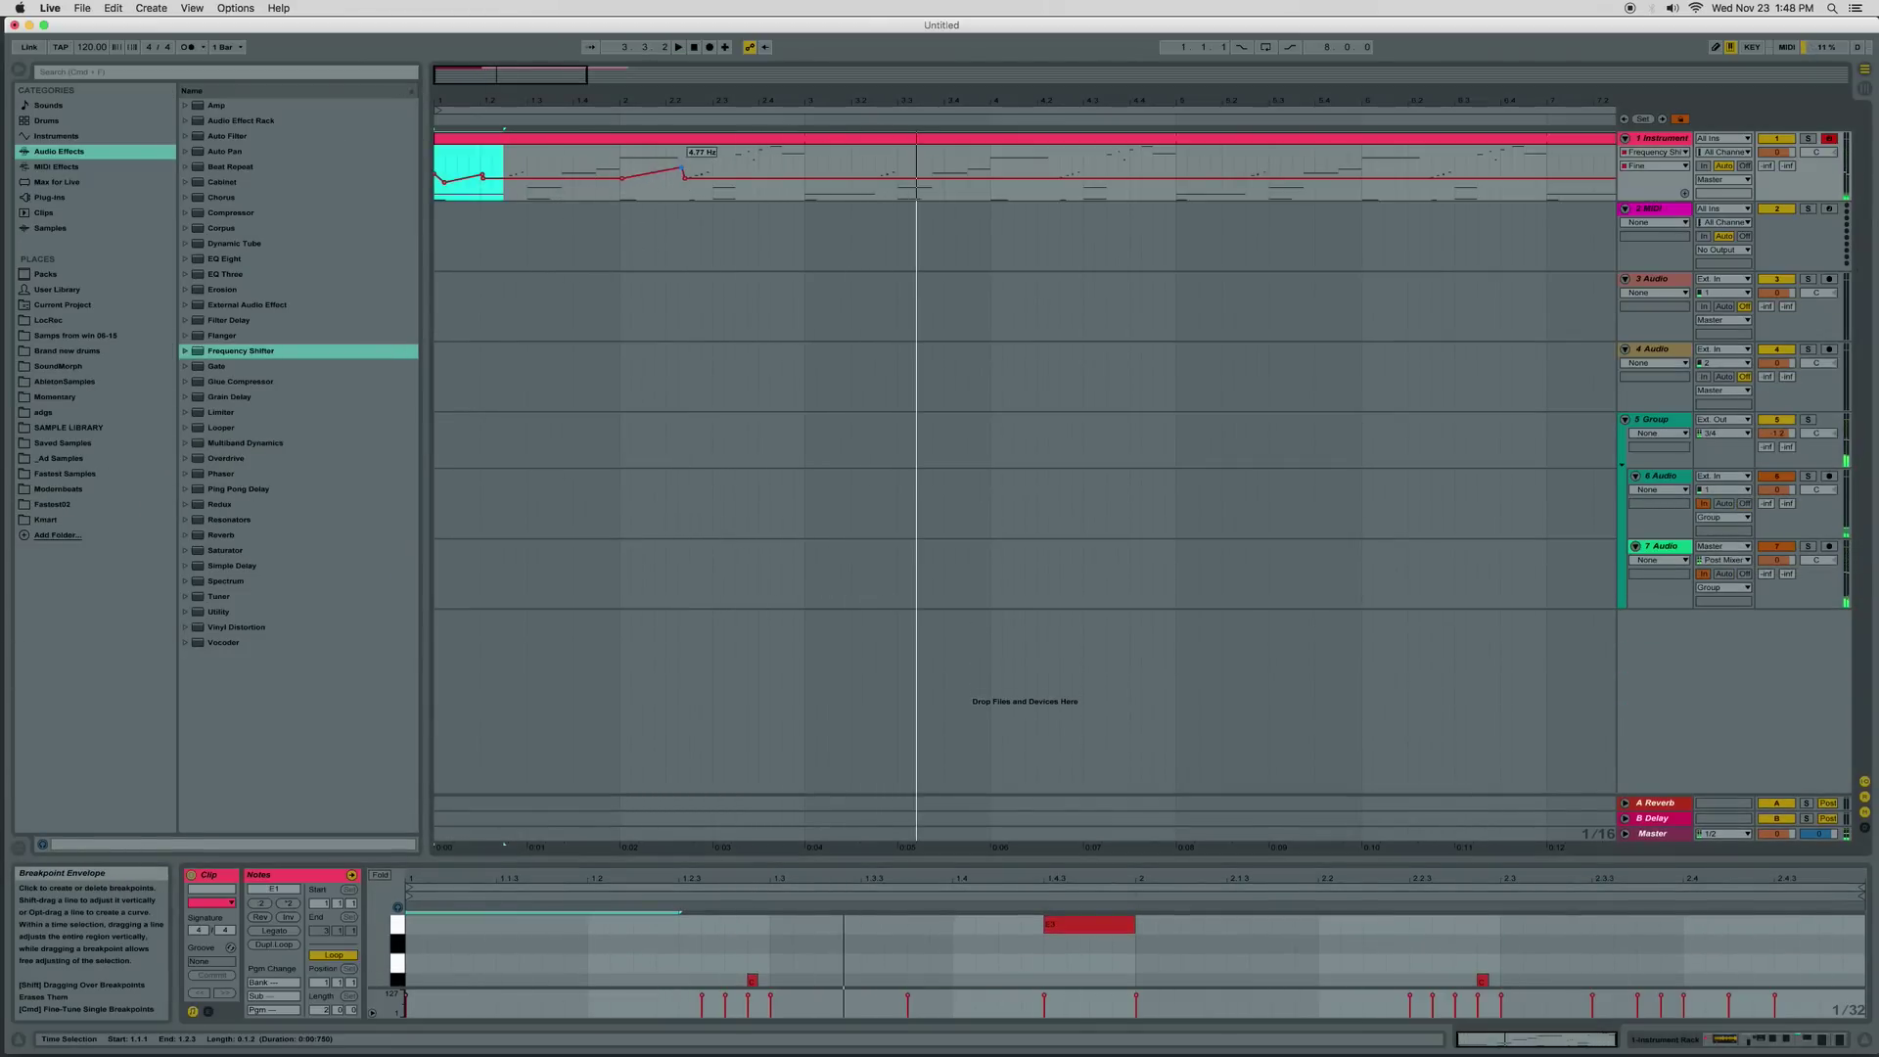
pyautogui.press('space')
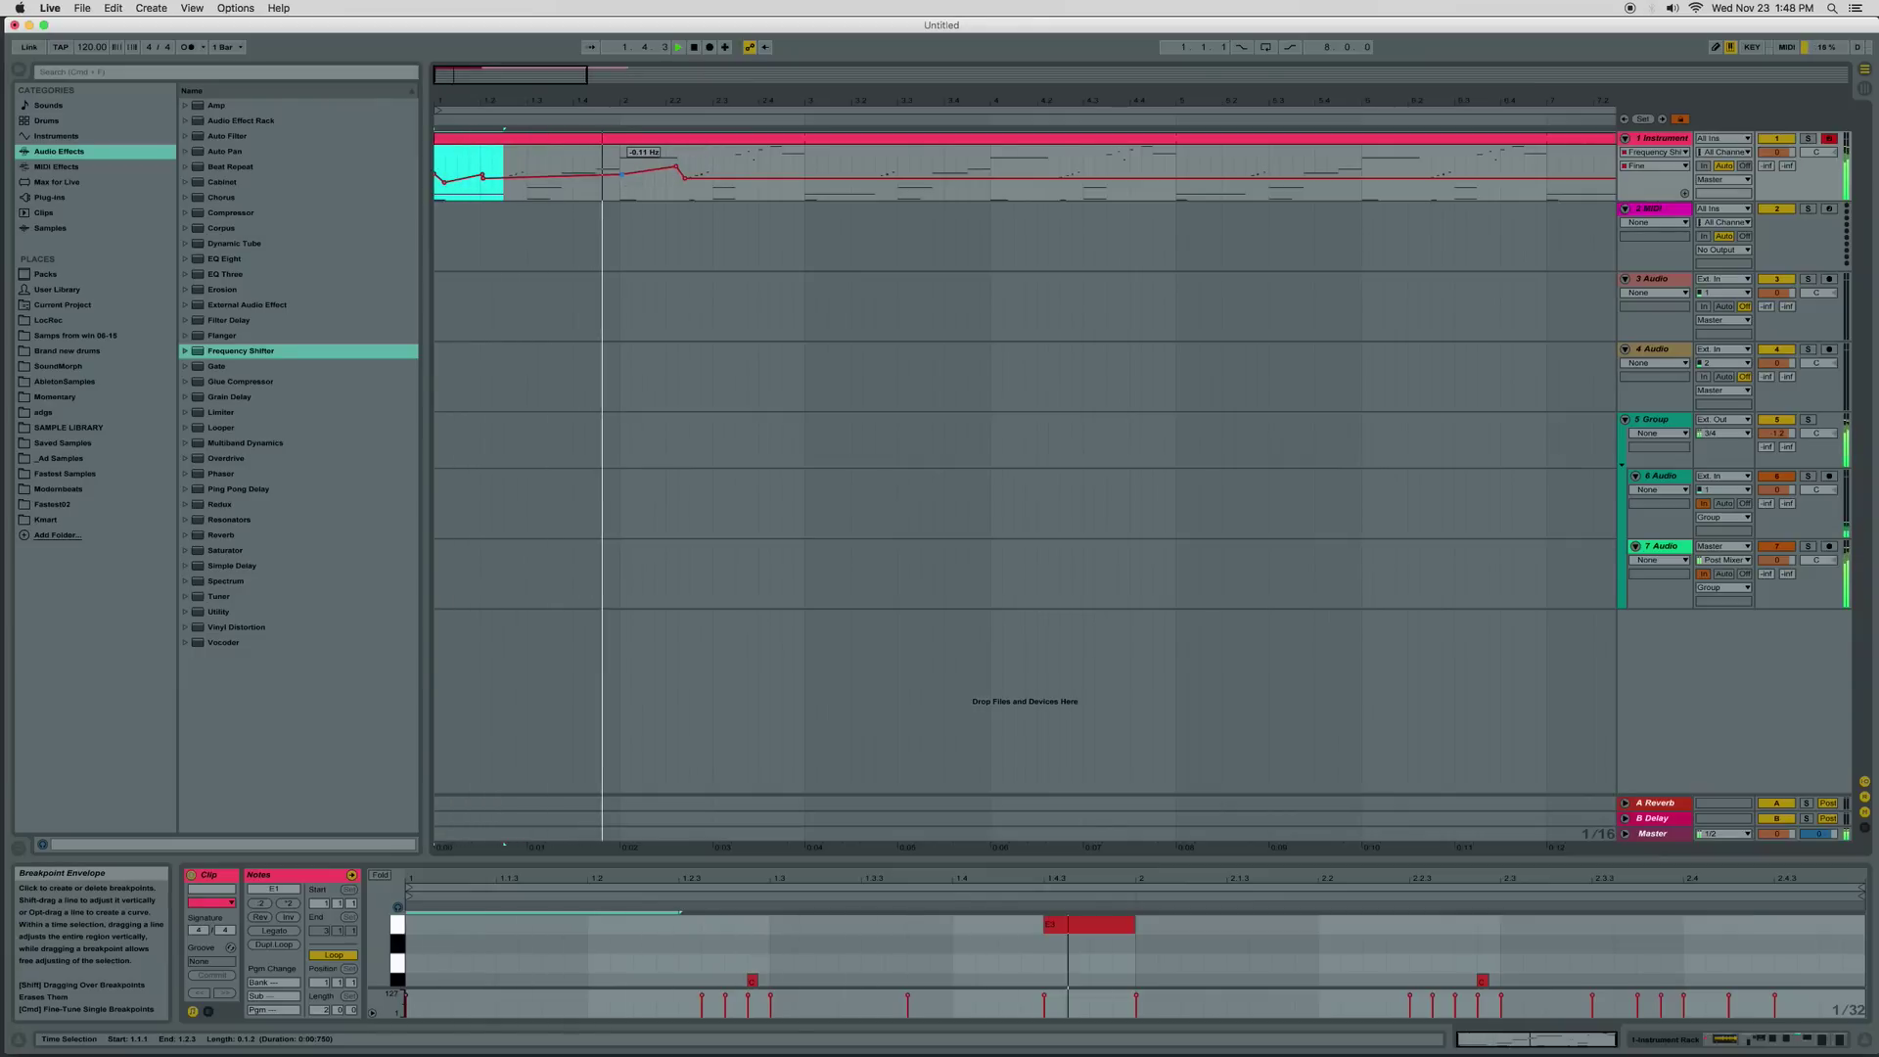
pyautogui.moveTo(662, 168); pyautogui.dragTo(662, 160)
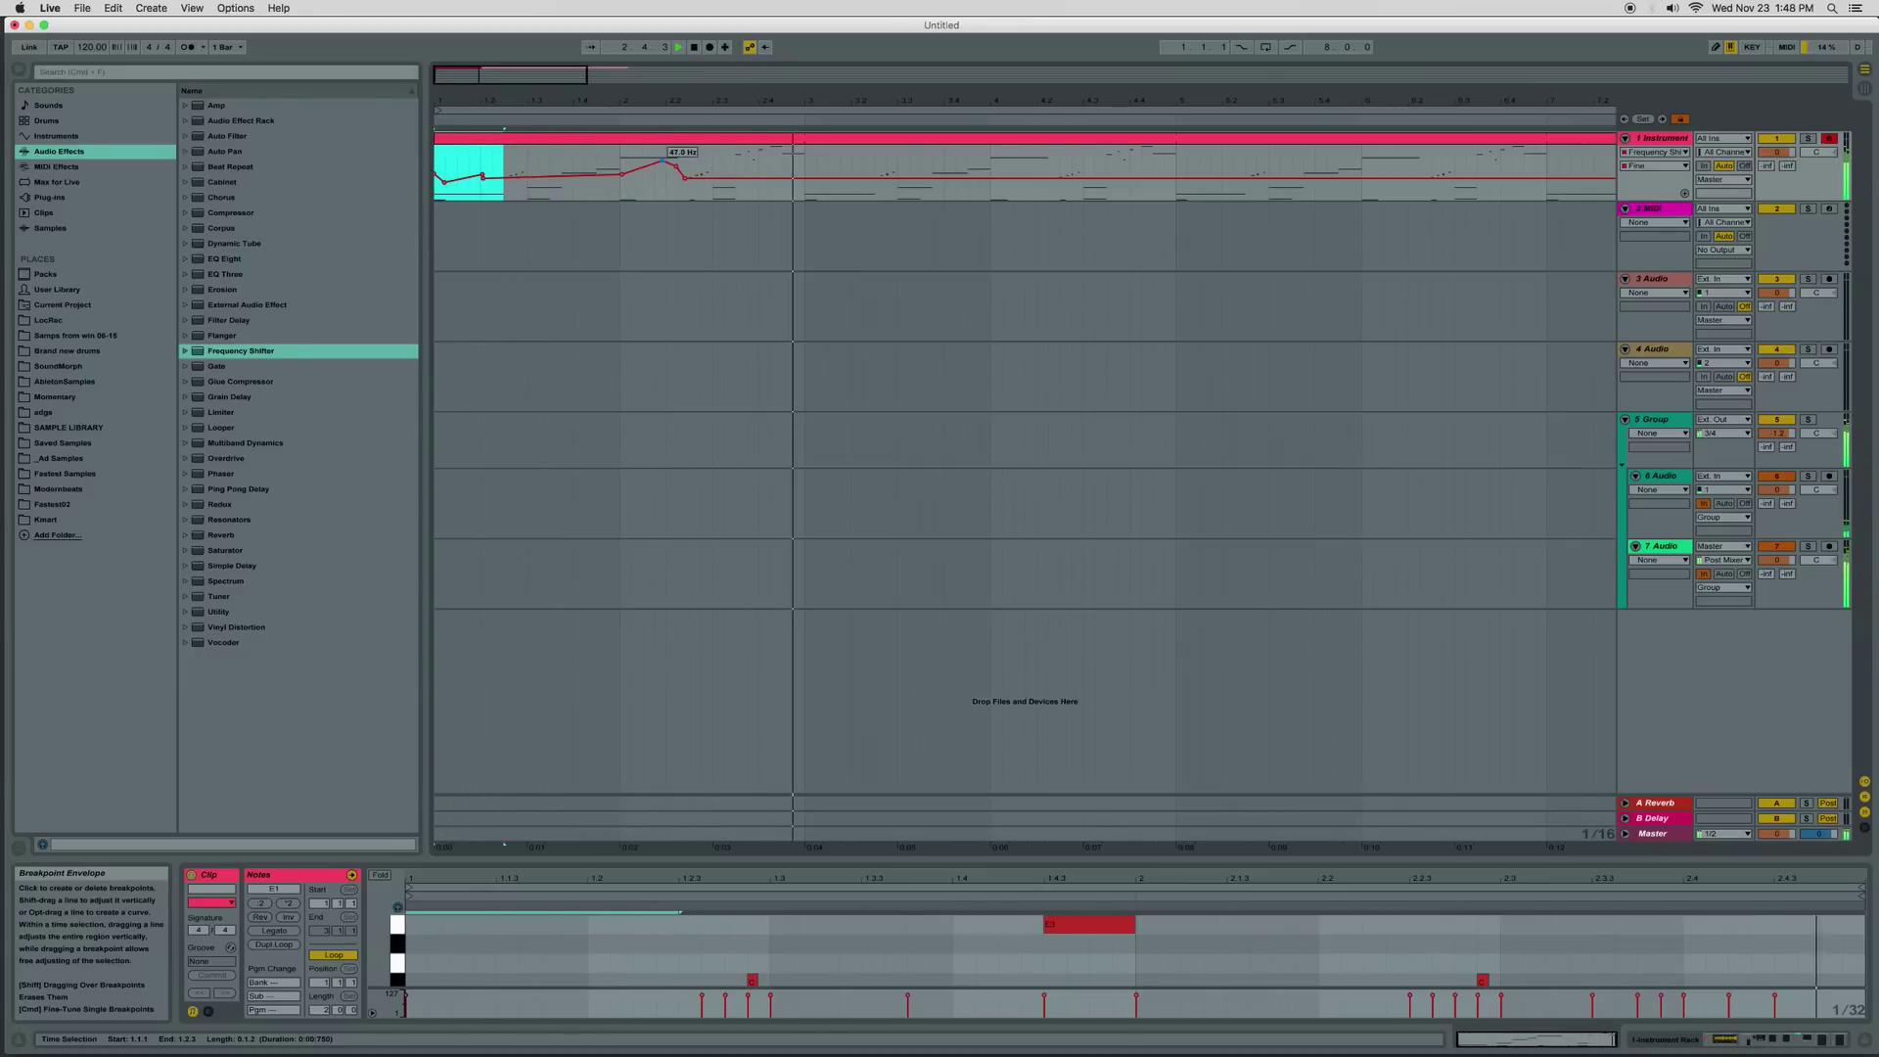
pyautogui.click(626, 163)
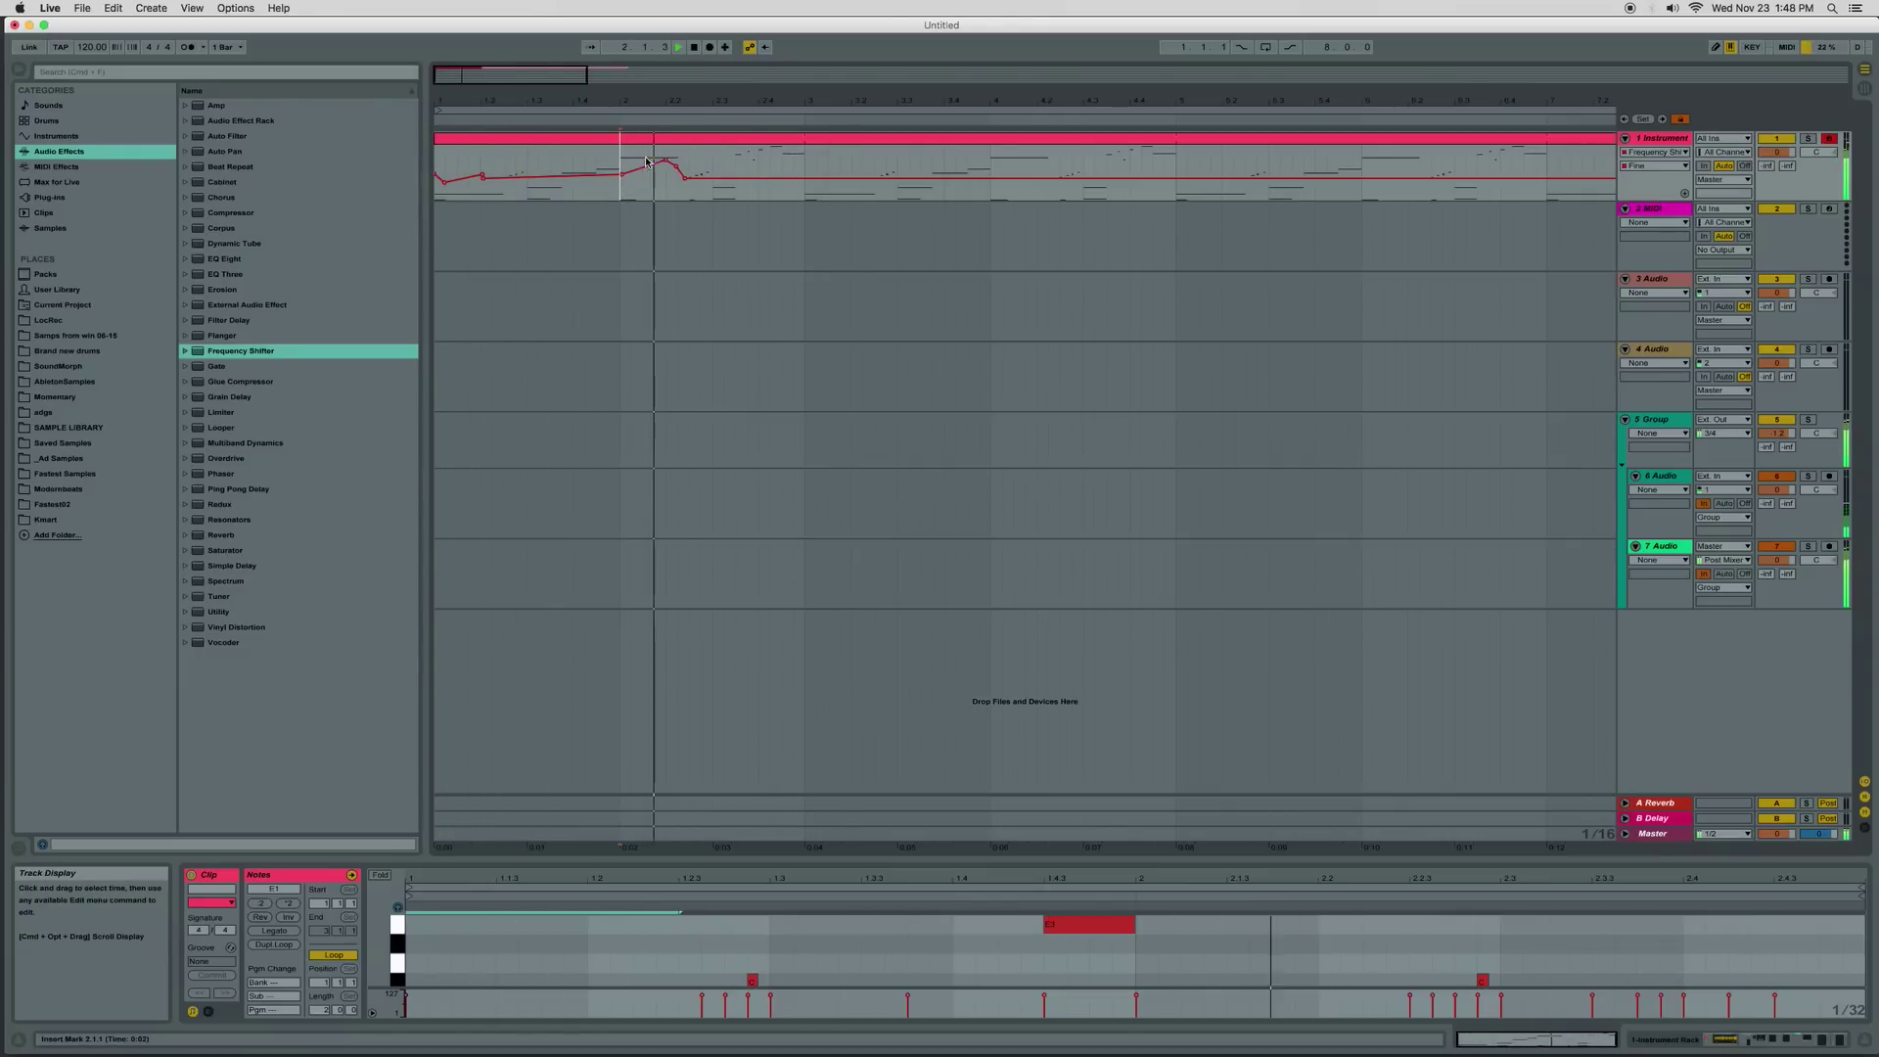
pyautogui.moveTo(667, 158)
pyautogui.mouseDown()
pyautogui.moveTo(644, 164)
pyautogui.moveTo(671, 178)
pyautogui.mouseUp()
pyautogui.press('space')
pyautogui.press('space')
pyautogui.press('space')
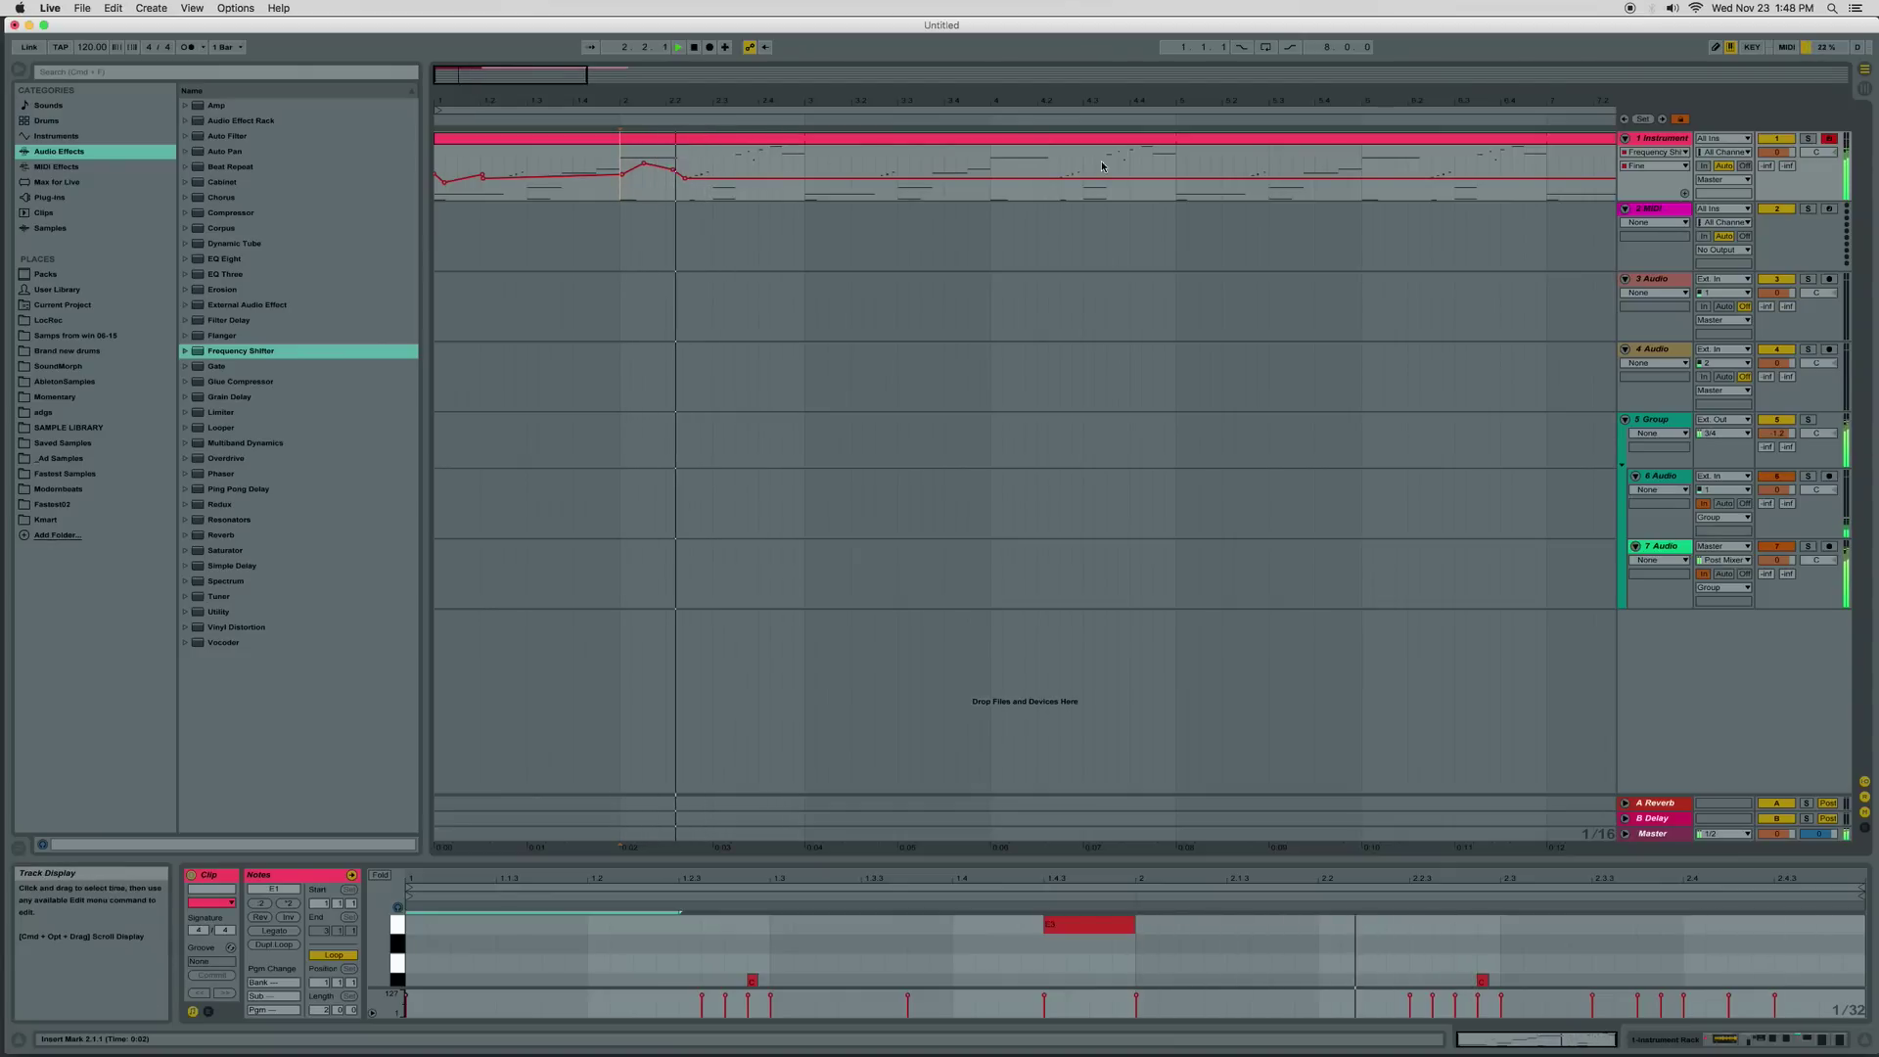
# Insert a low-pass Auto Filter before Corpus and set its cutoff to about 7.7 kHz while auditioning
pyautogui.press('space')
pyautogui.doubleClick(1661, 138)
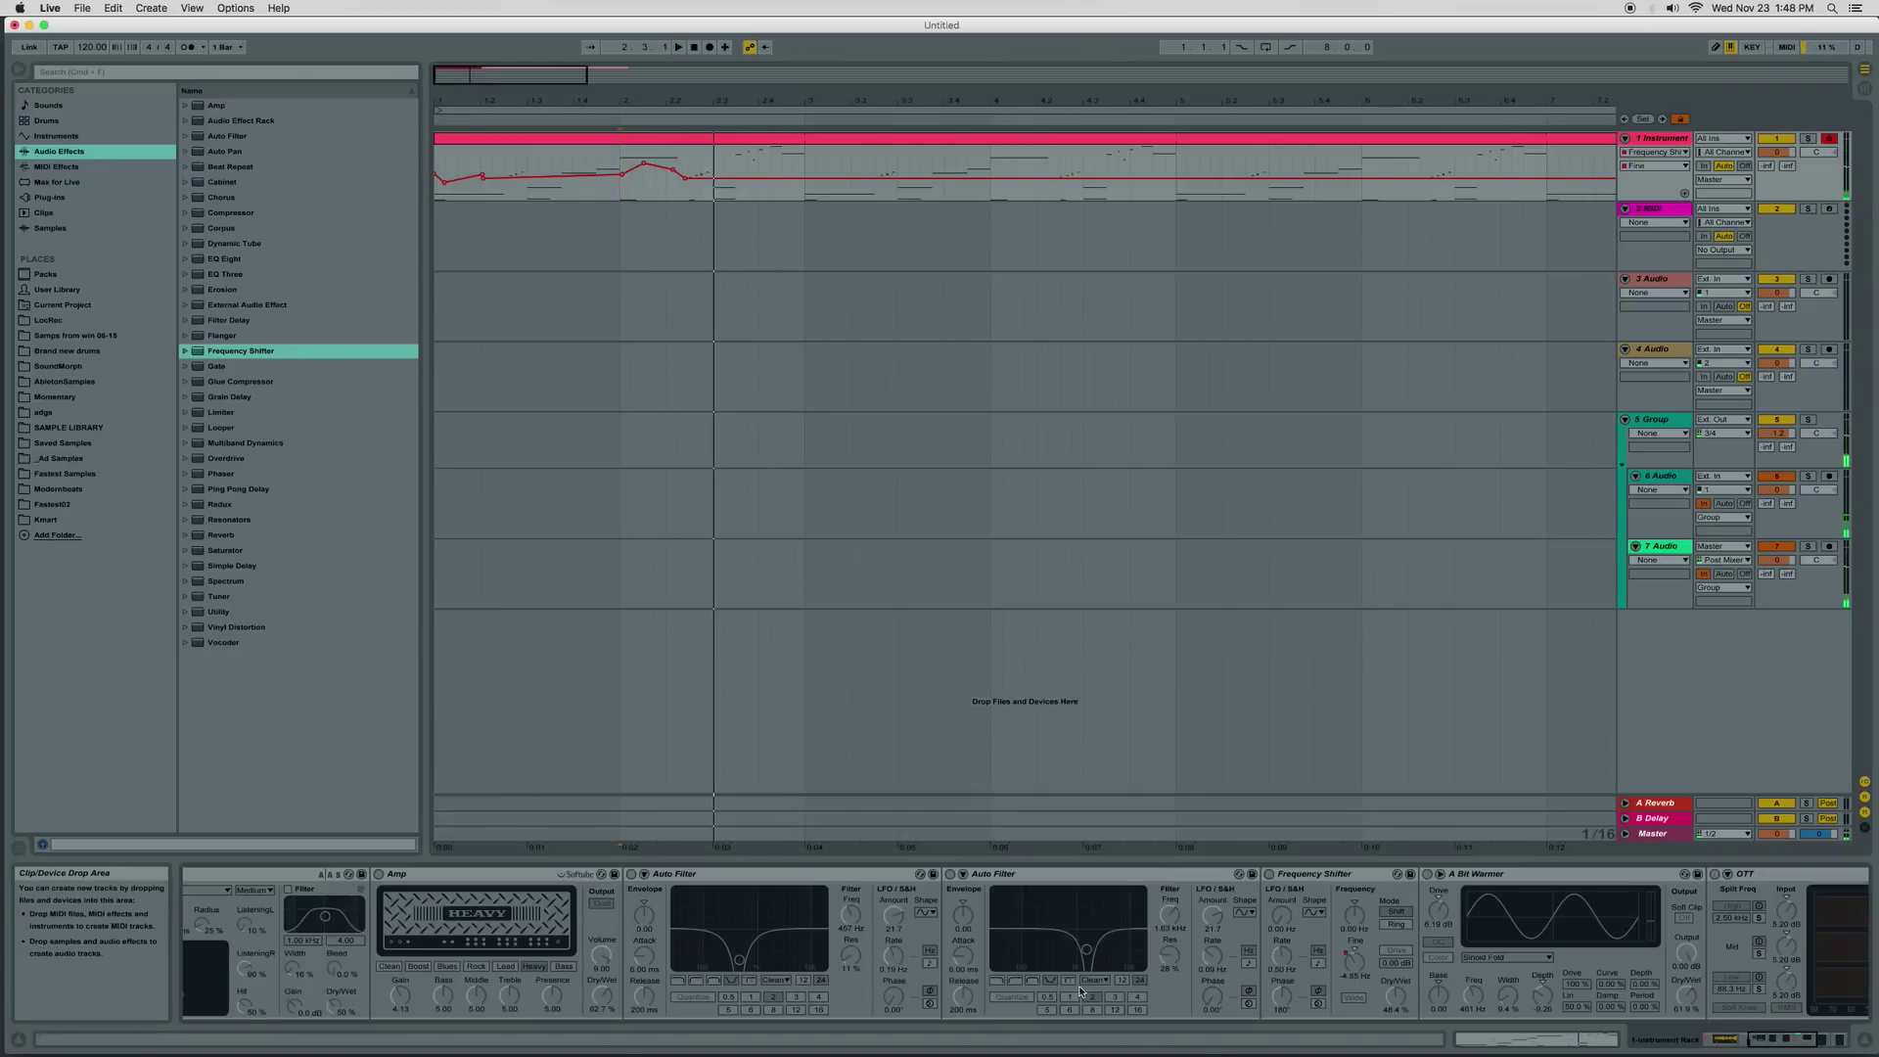
pyautogui.moveTo(1687, 1046); pyautogui.dragTo(1808, 1045)
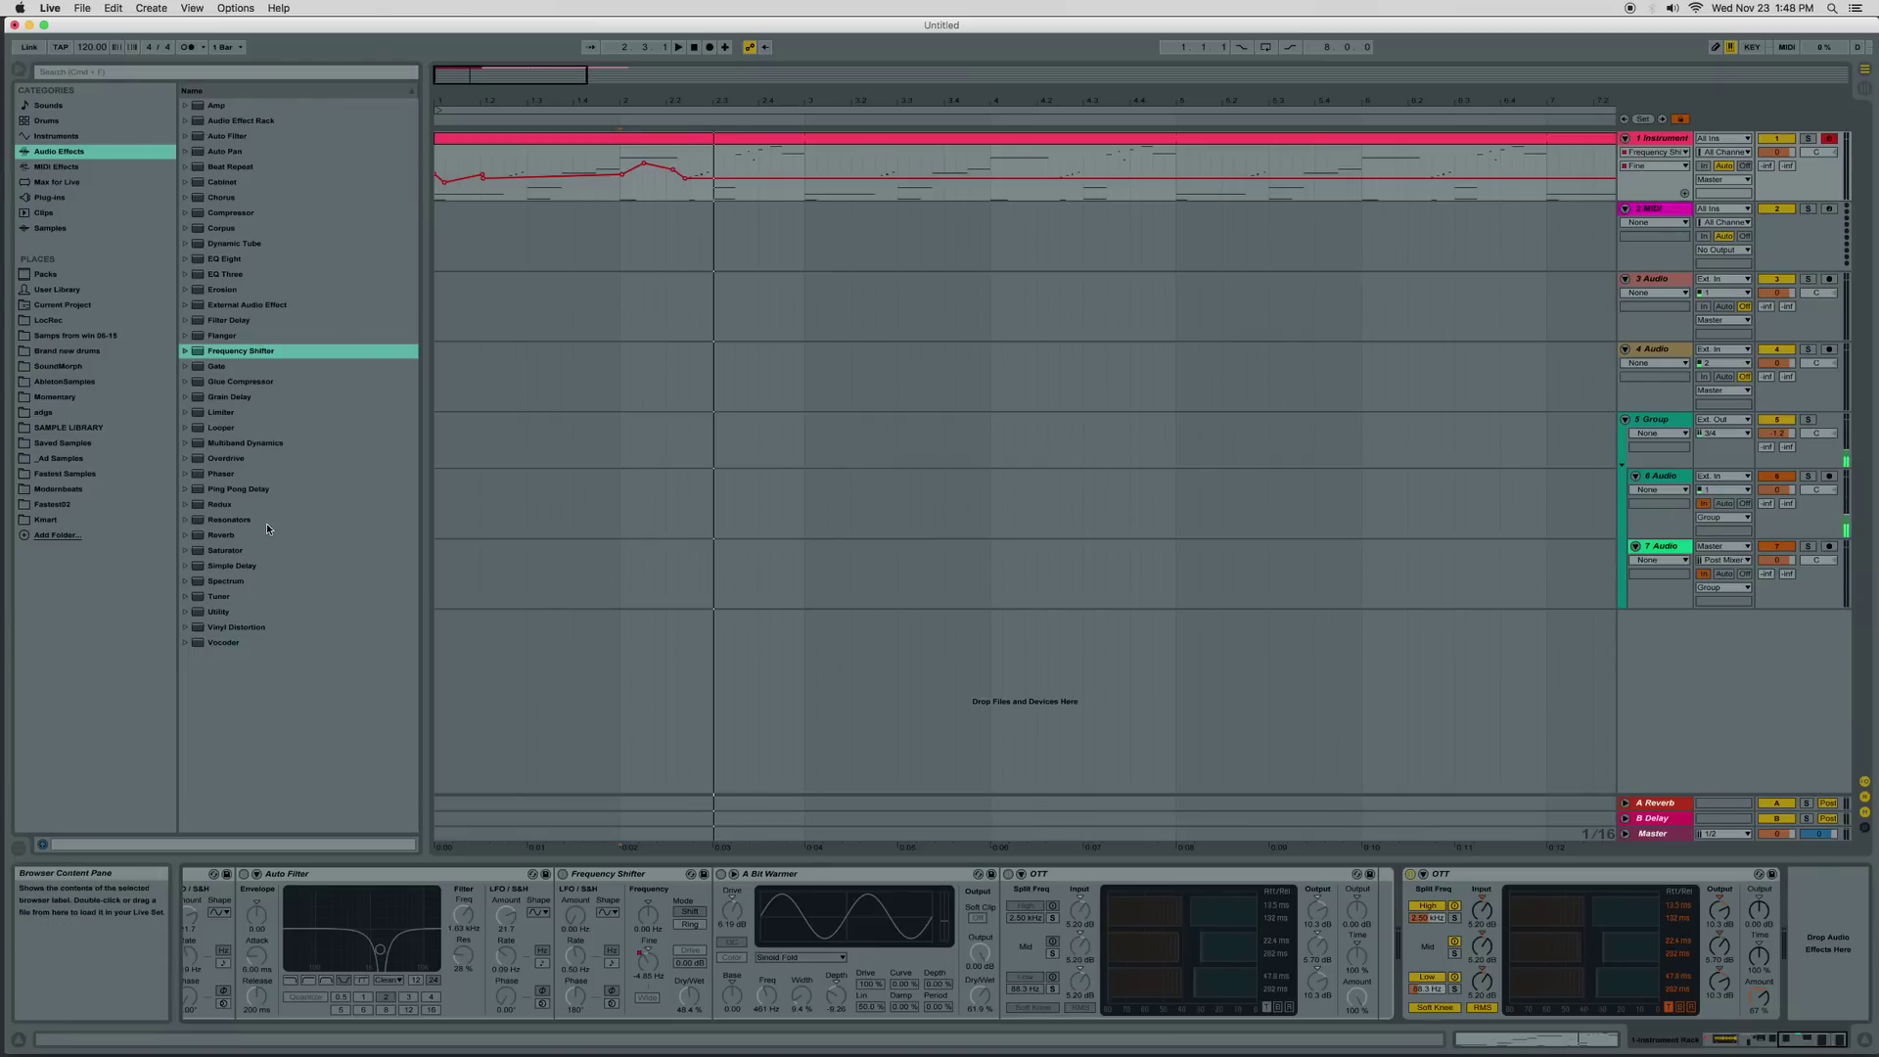
pyautogui.moveTo(228, 140); pyautogui.dragTo(282, 910)
pyautogui.moveTo(442, 959)
pyautogui.mouseDown()
pyautogui.moveTo(396, 957)
pyautogui.moveTo(428, 958)
pyautogui.mouseUp()
pyautogui.press('space')
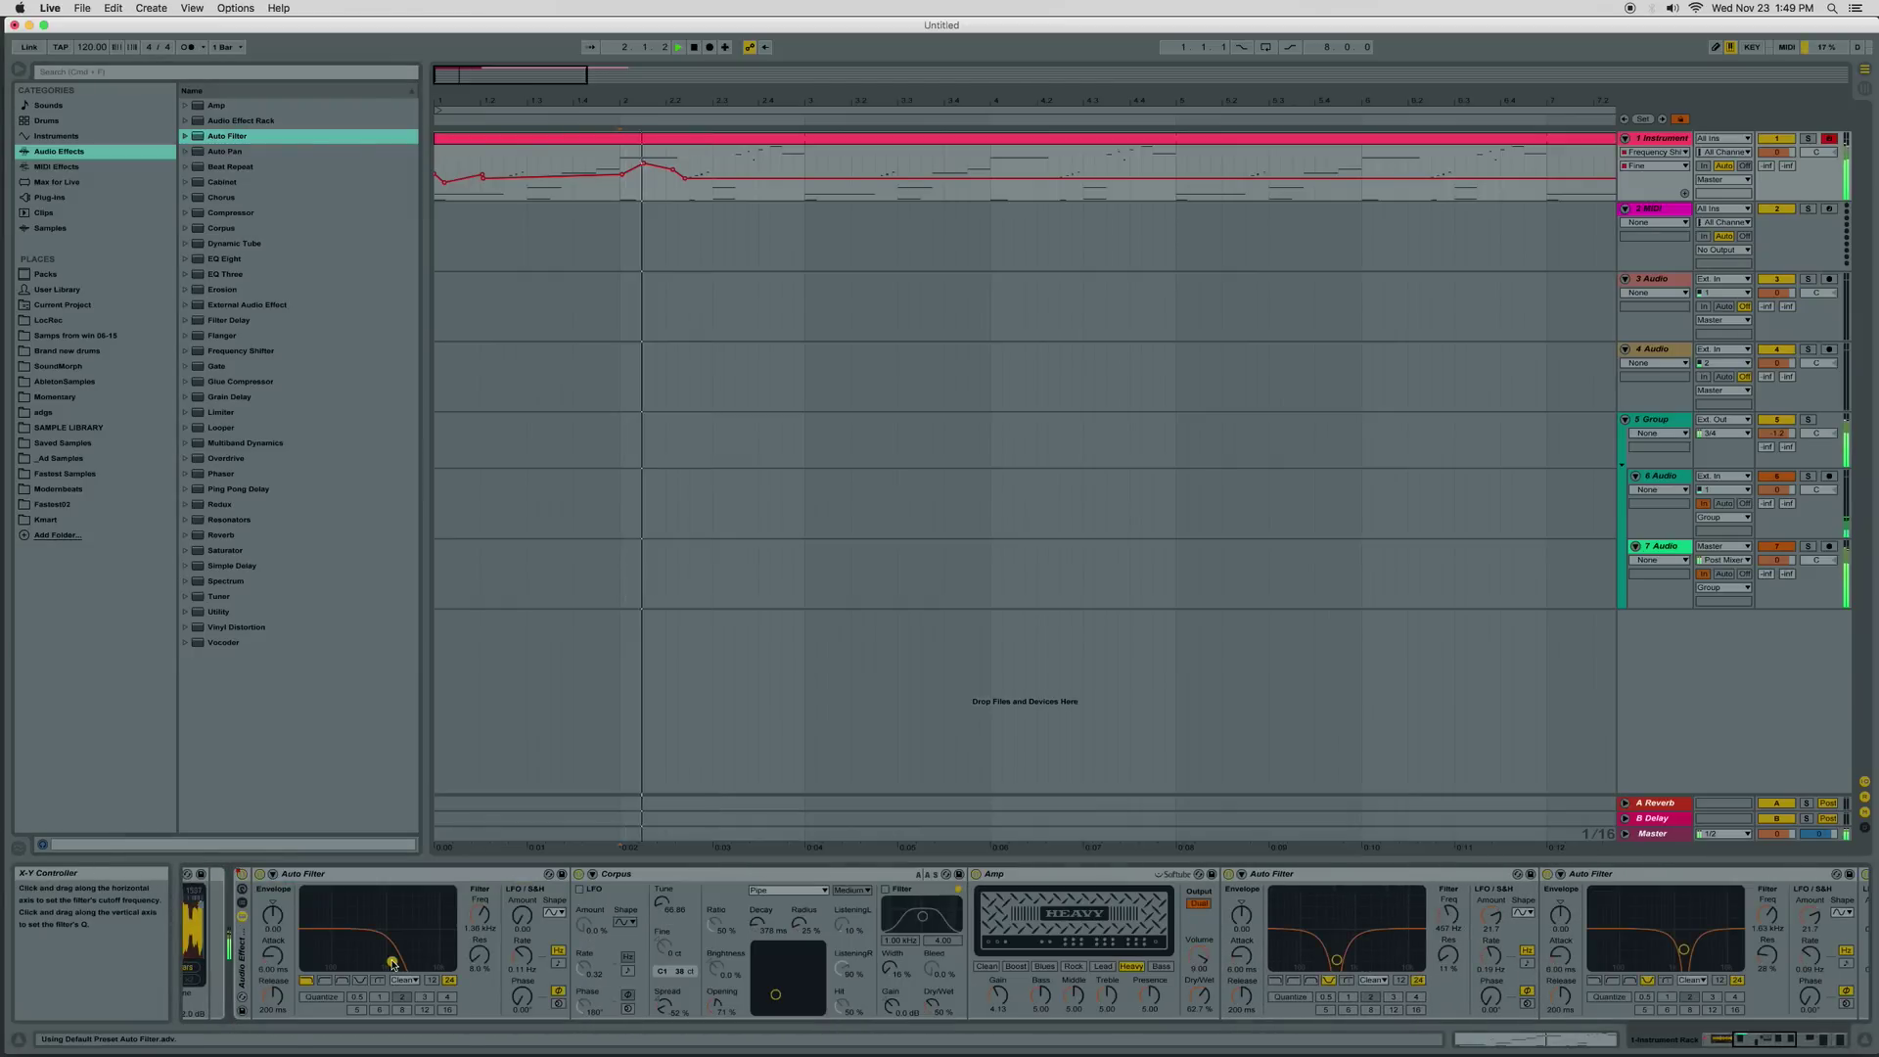
pyautogui.press('space')
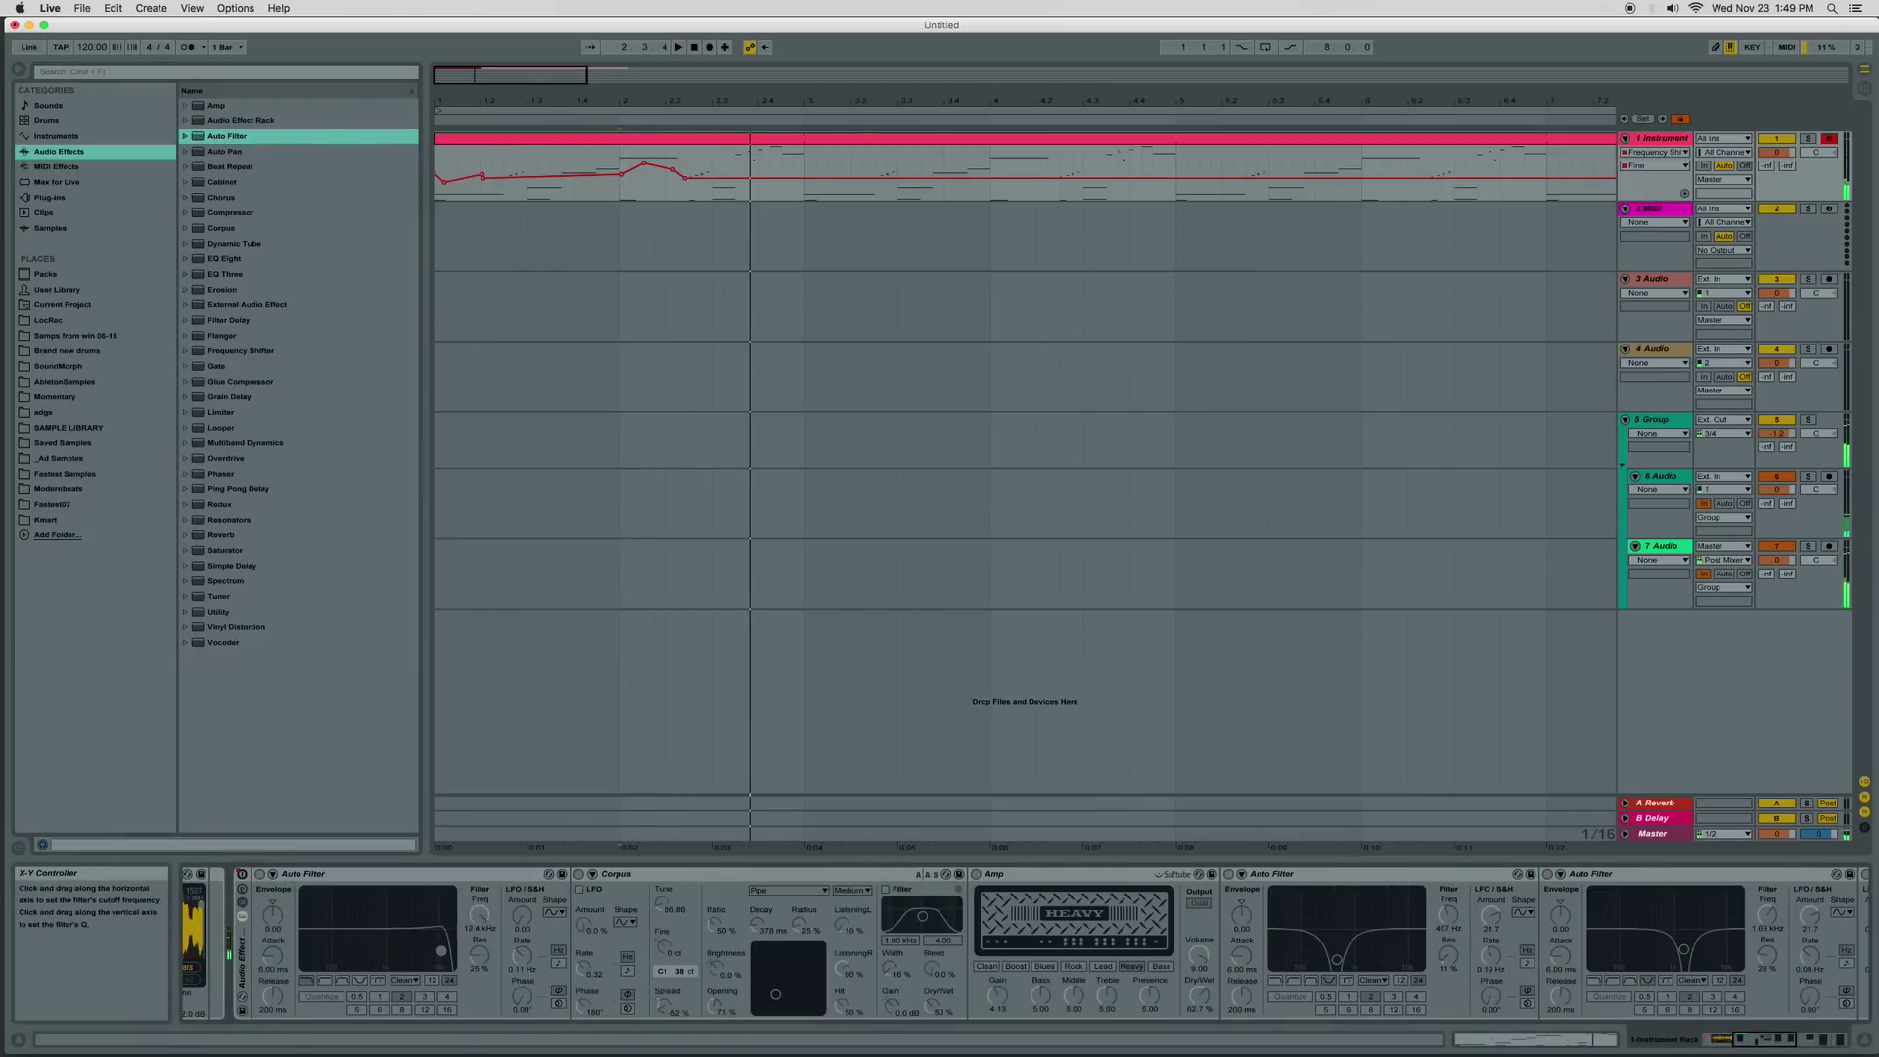
pyautogui.press('space')
# Lower the peak of the Fine automation in bar 2 while auditioning it
pyautogui.click(637, 820)
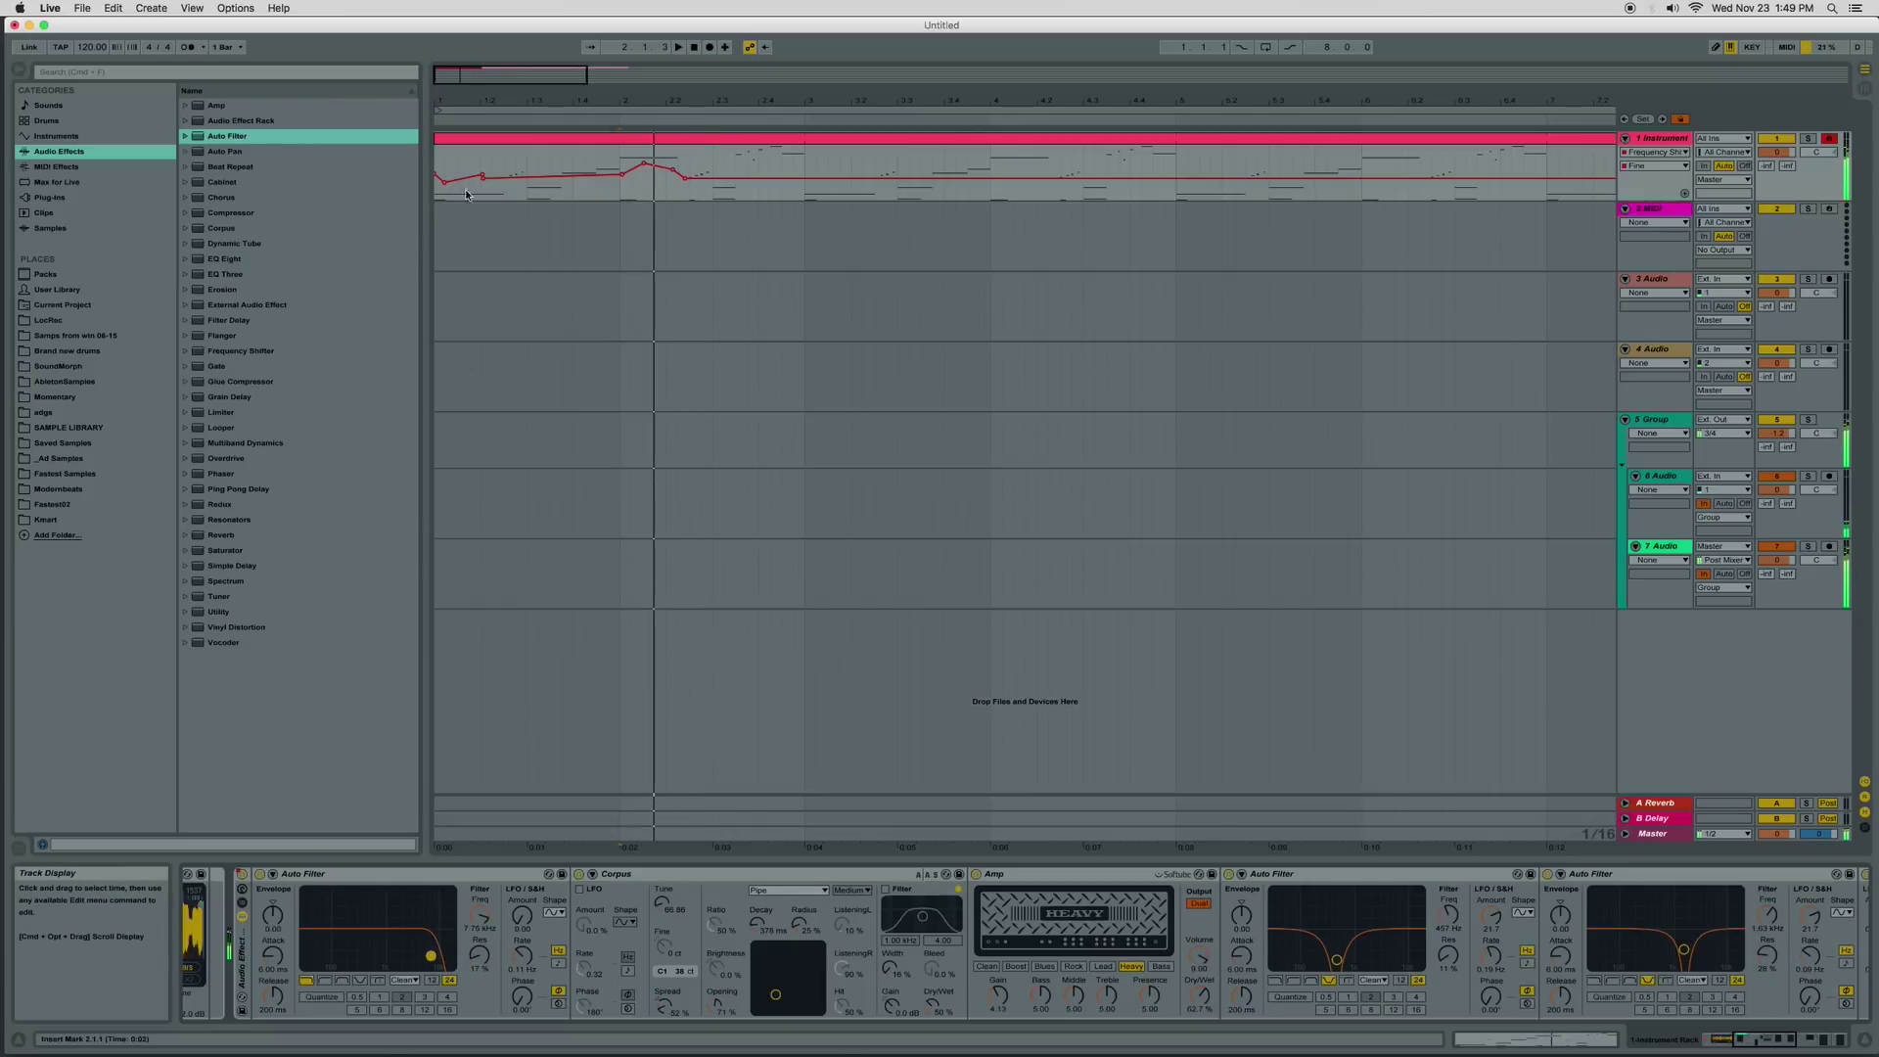
pyautogui.press('space')
pyautogui.moveTo(643, 163); pyautogui.dragTo(647, 168)
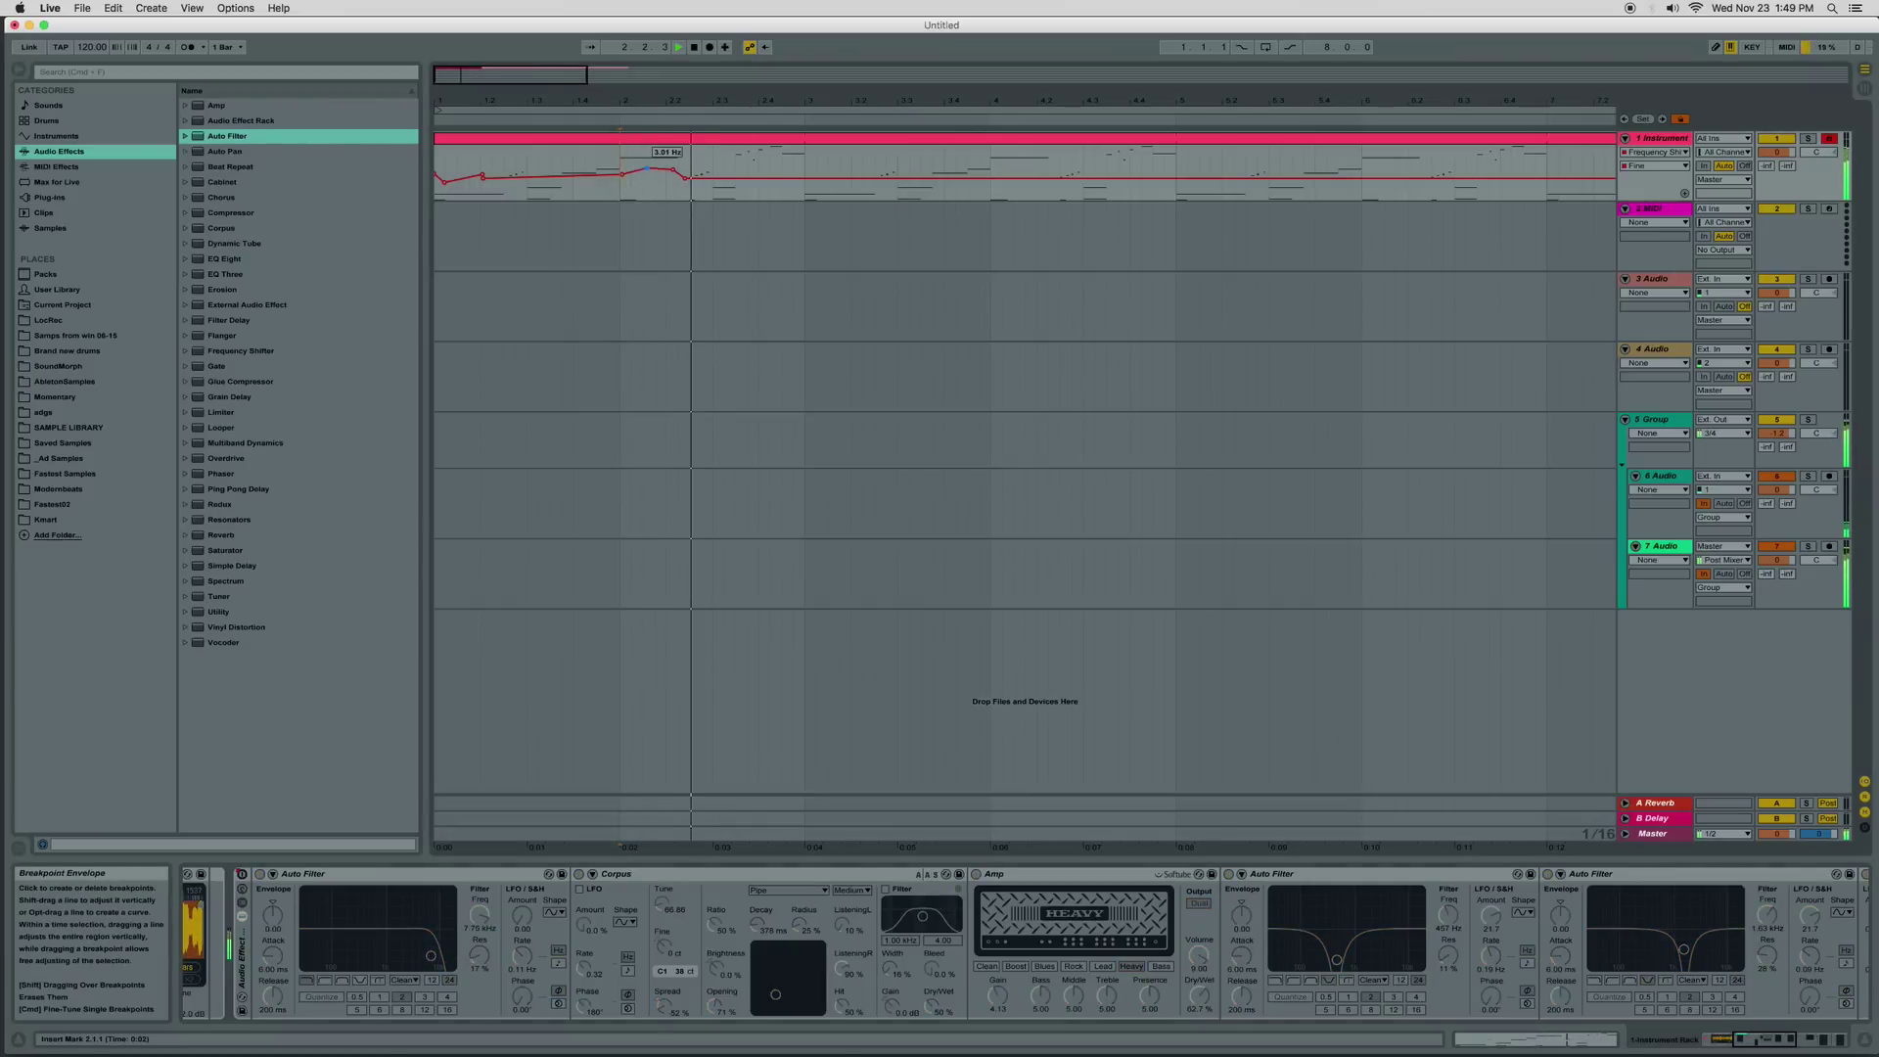
pyautogui.press('space')
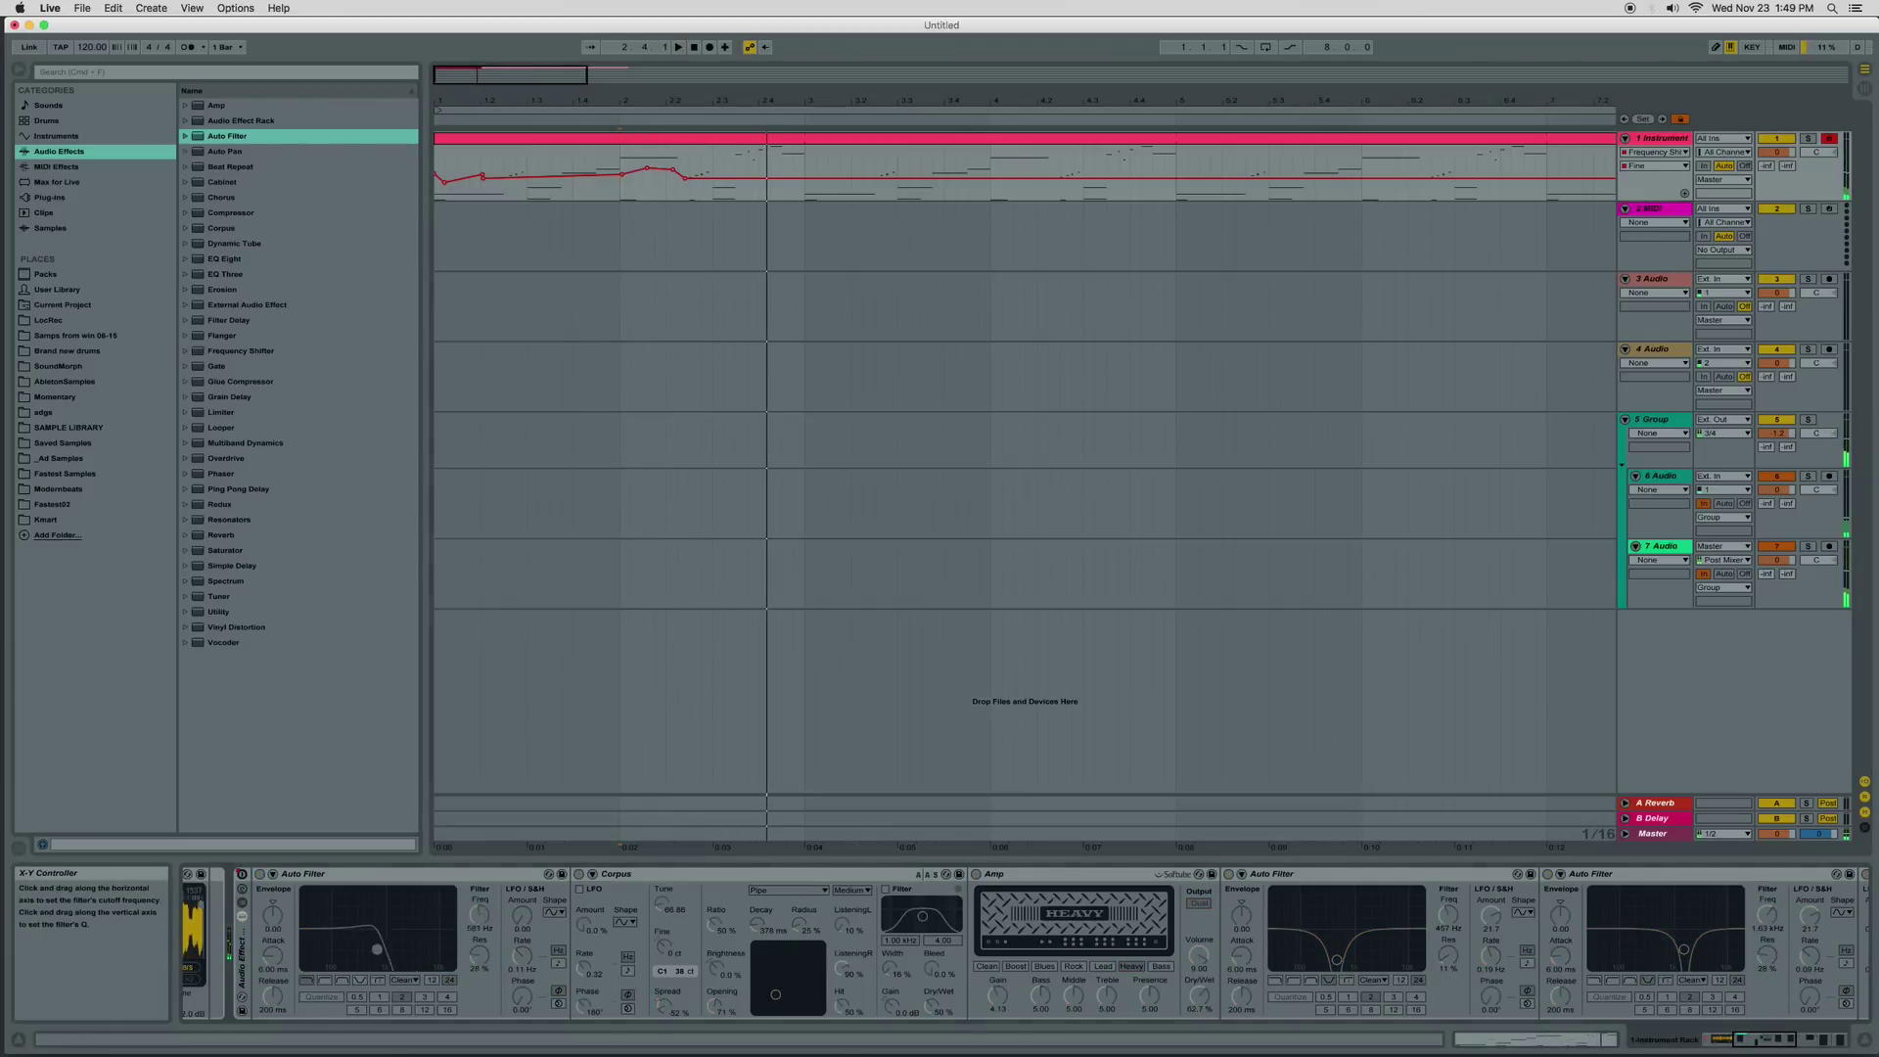
# Turn off Corpus and set the first Auto Filter's cutoff to about 3.13 kHz, auditioning from the start of the clip
pyautogui.press('space')
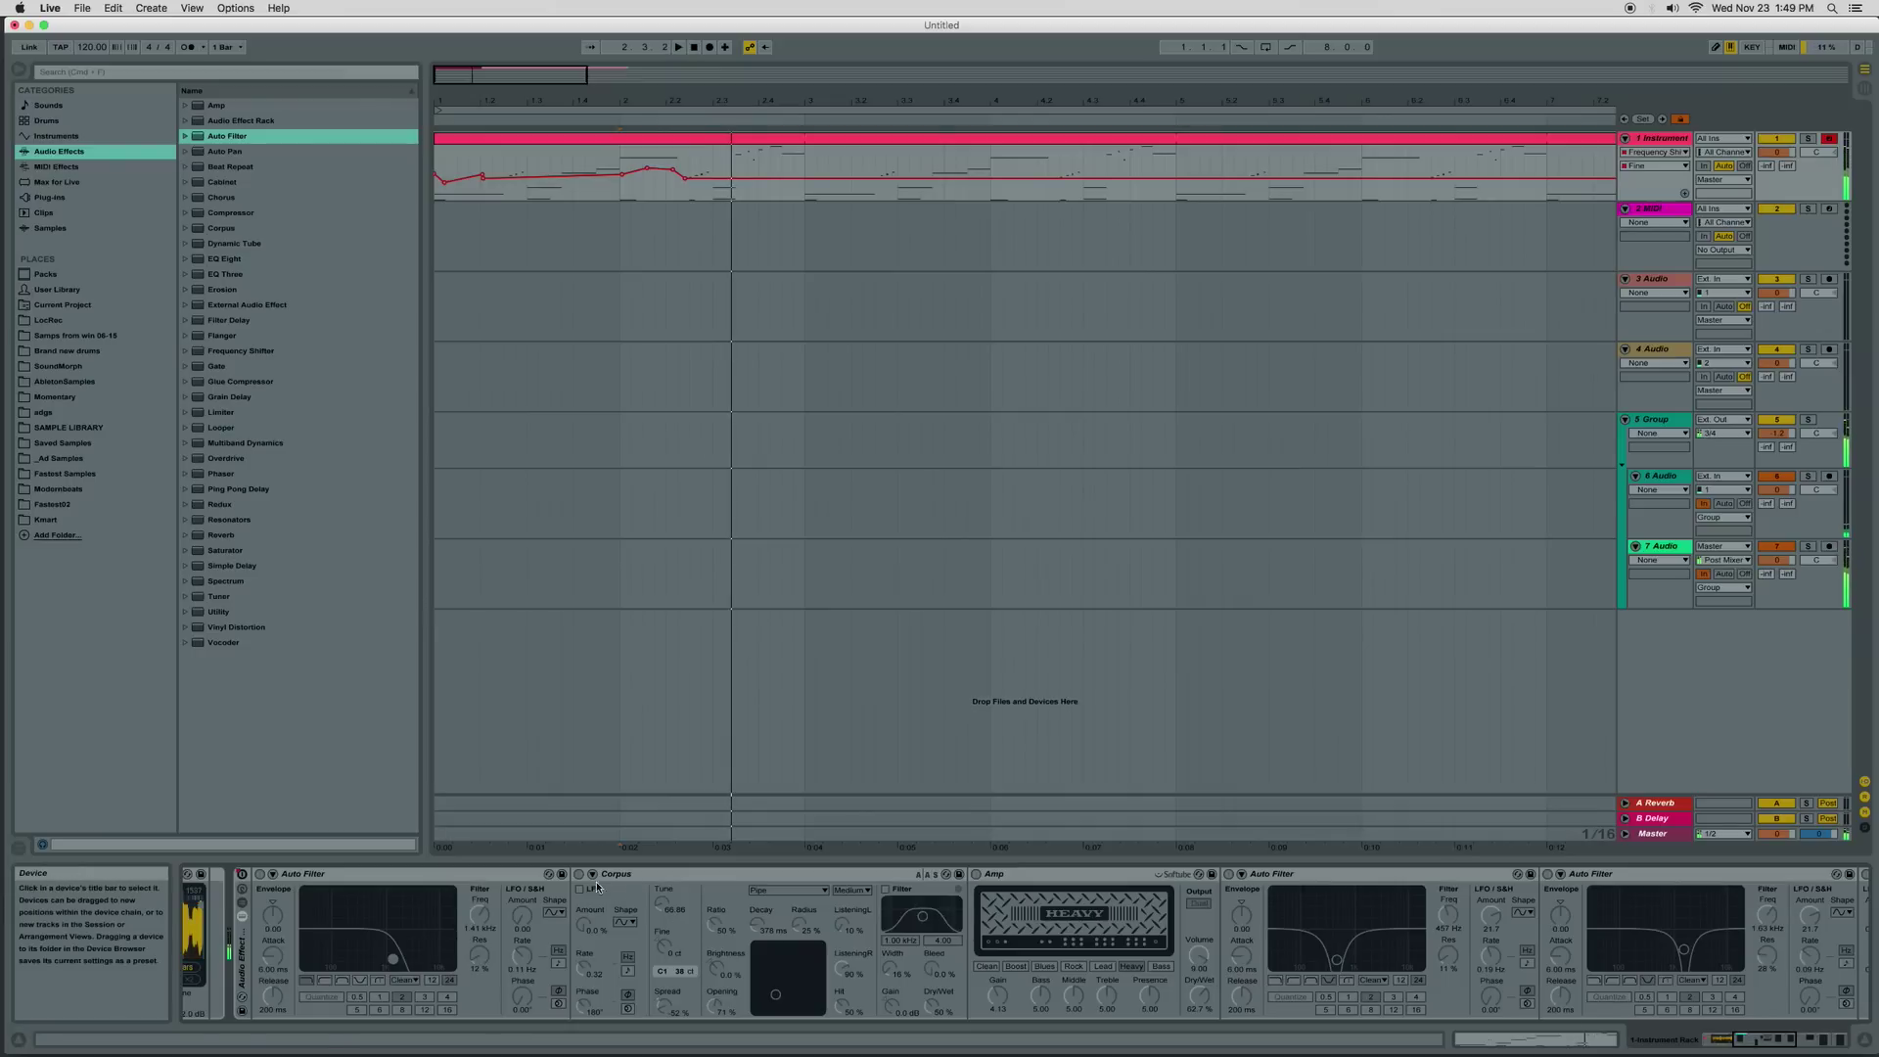
pyautogui.click(579, 875)
pyautogui.press('space')
pyautogui.press('space')
pyautogui.press('space')
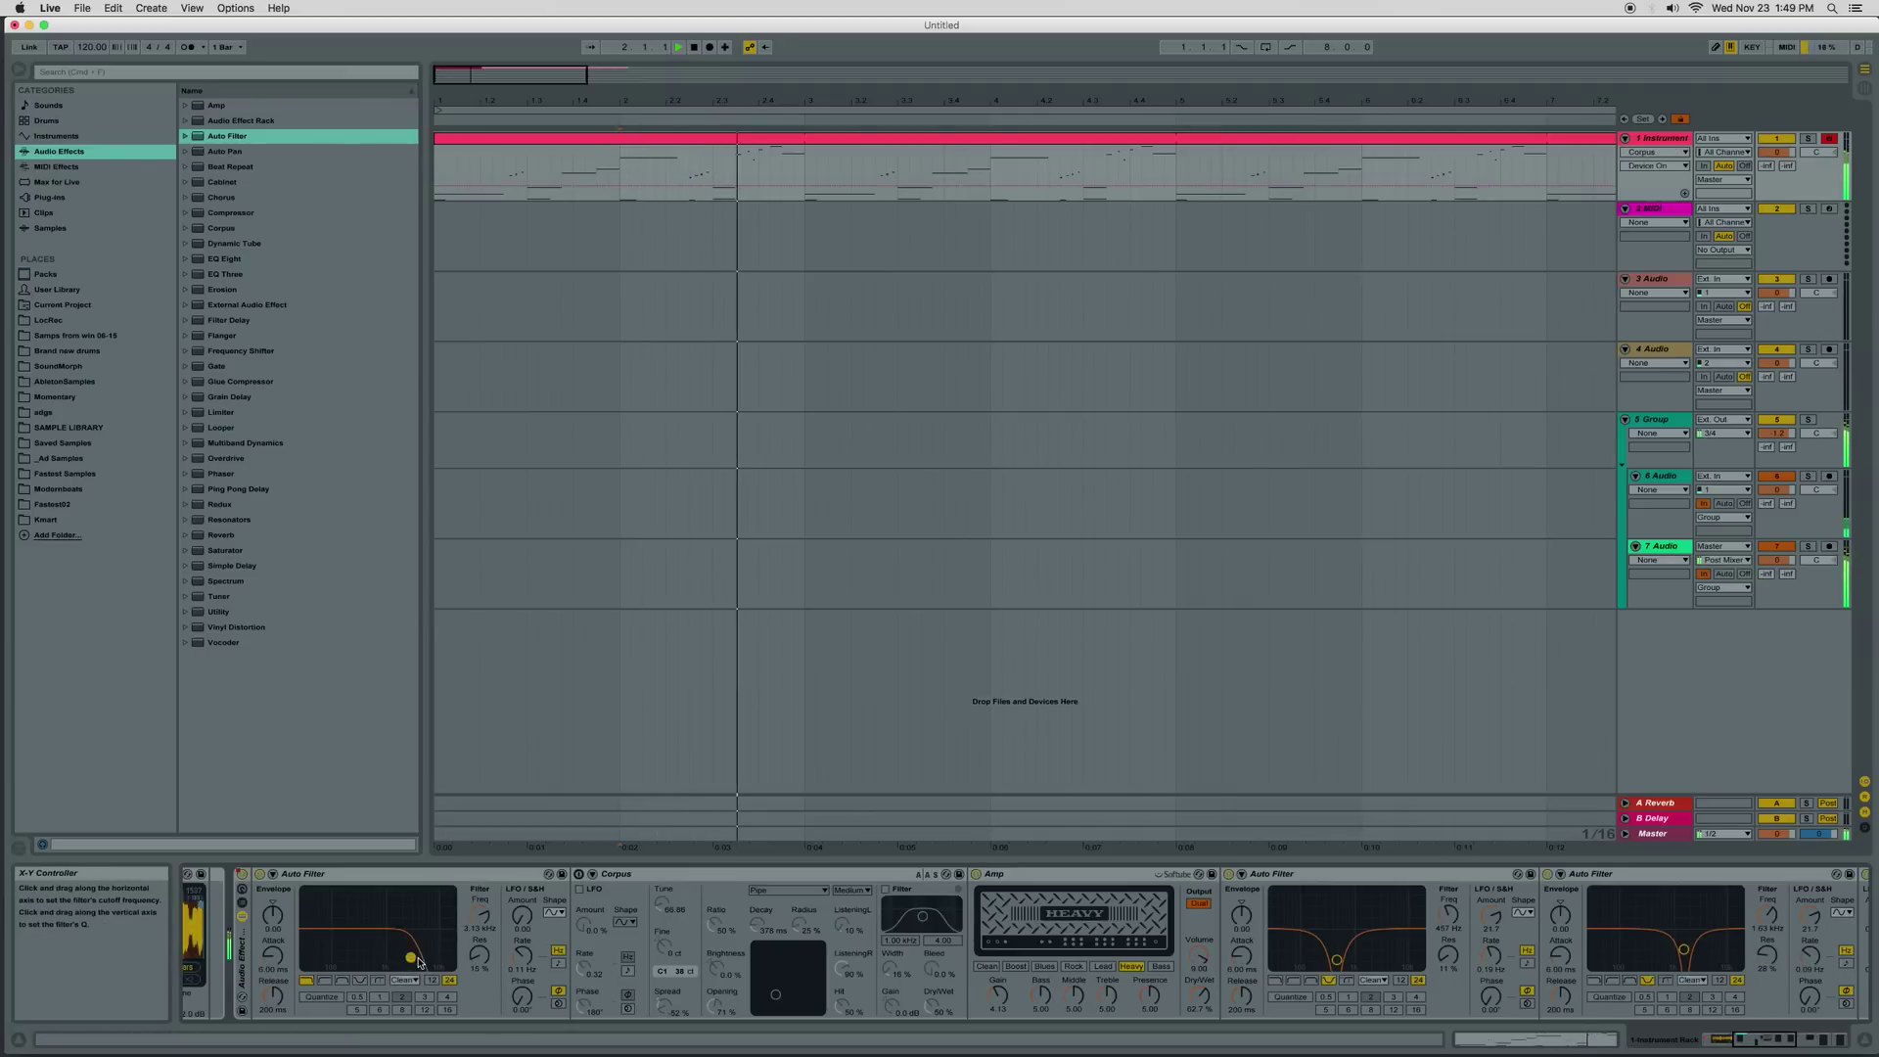
pyautogui.click(448, 157)
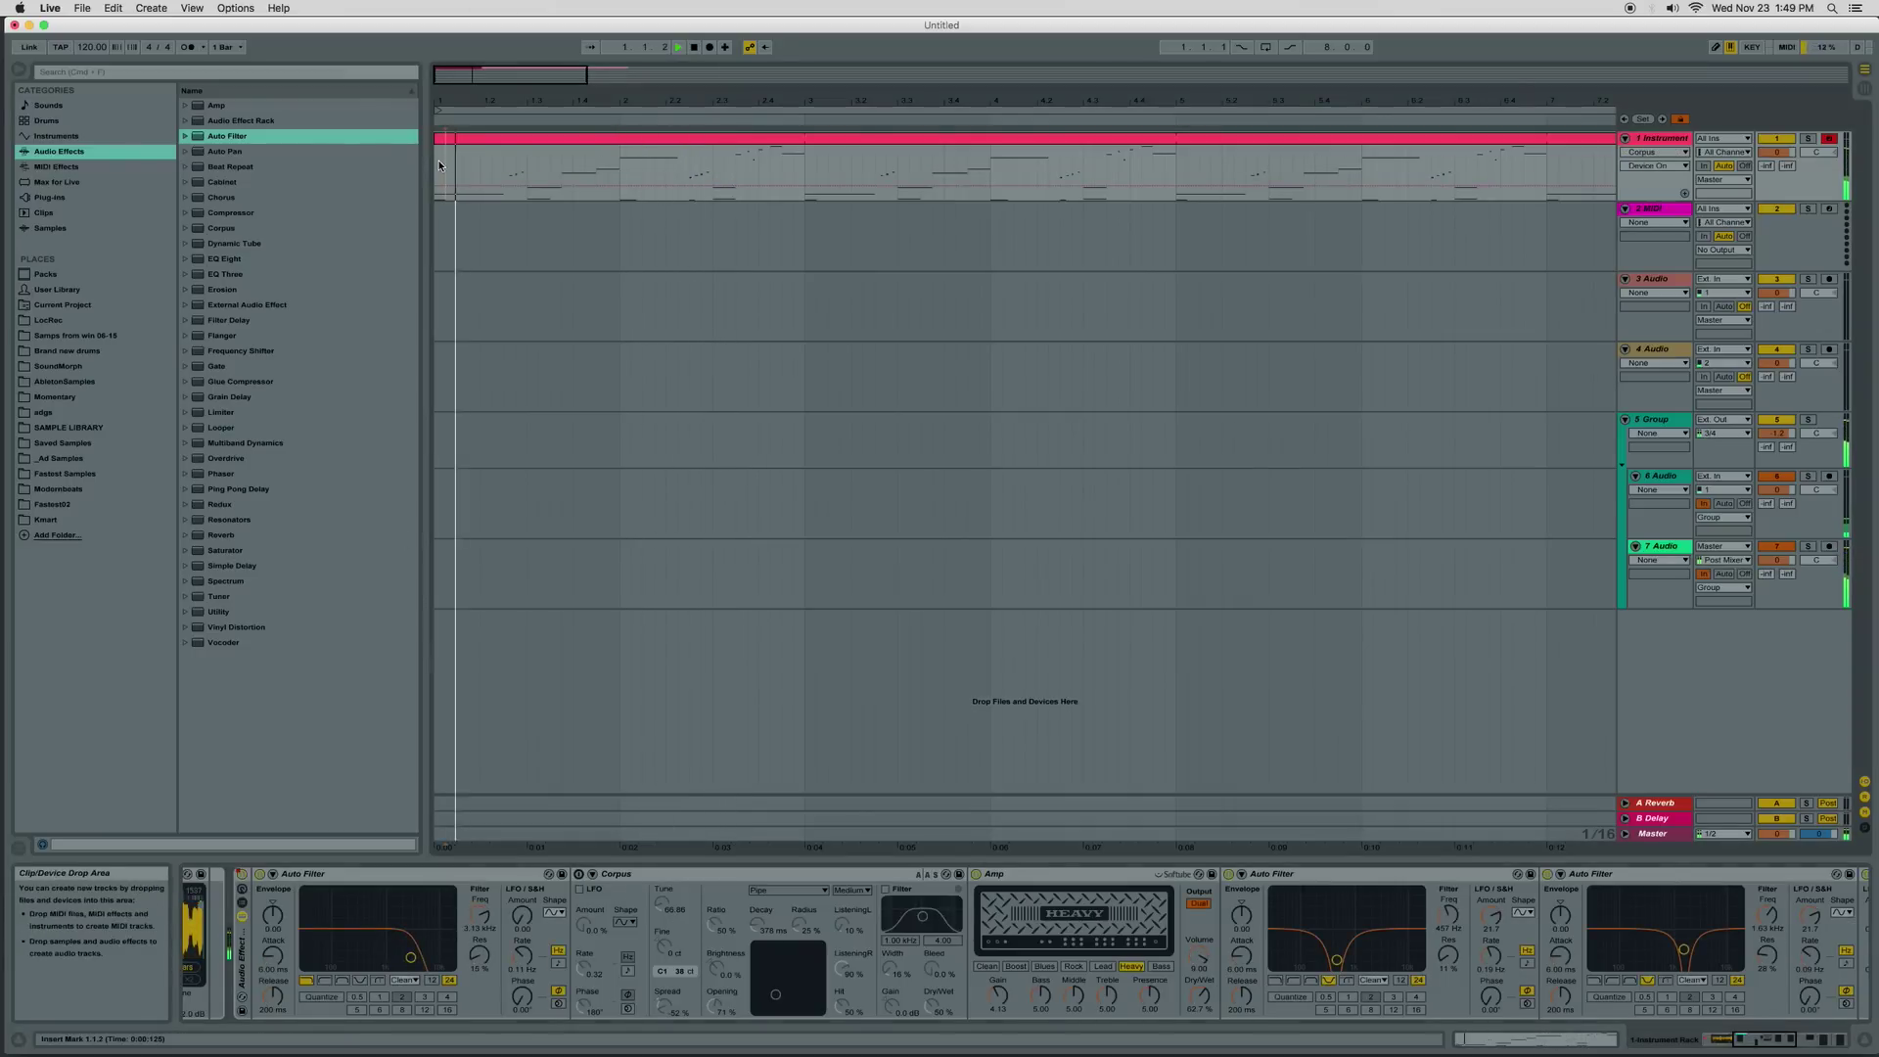
pyautogui.click(437, 161)
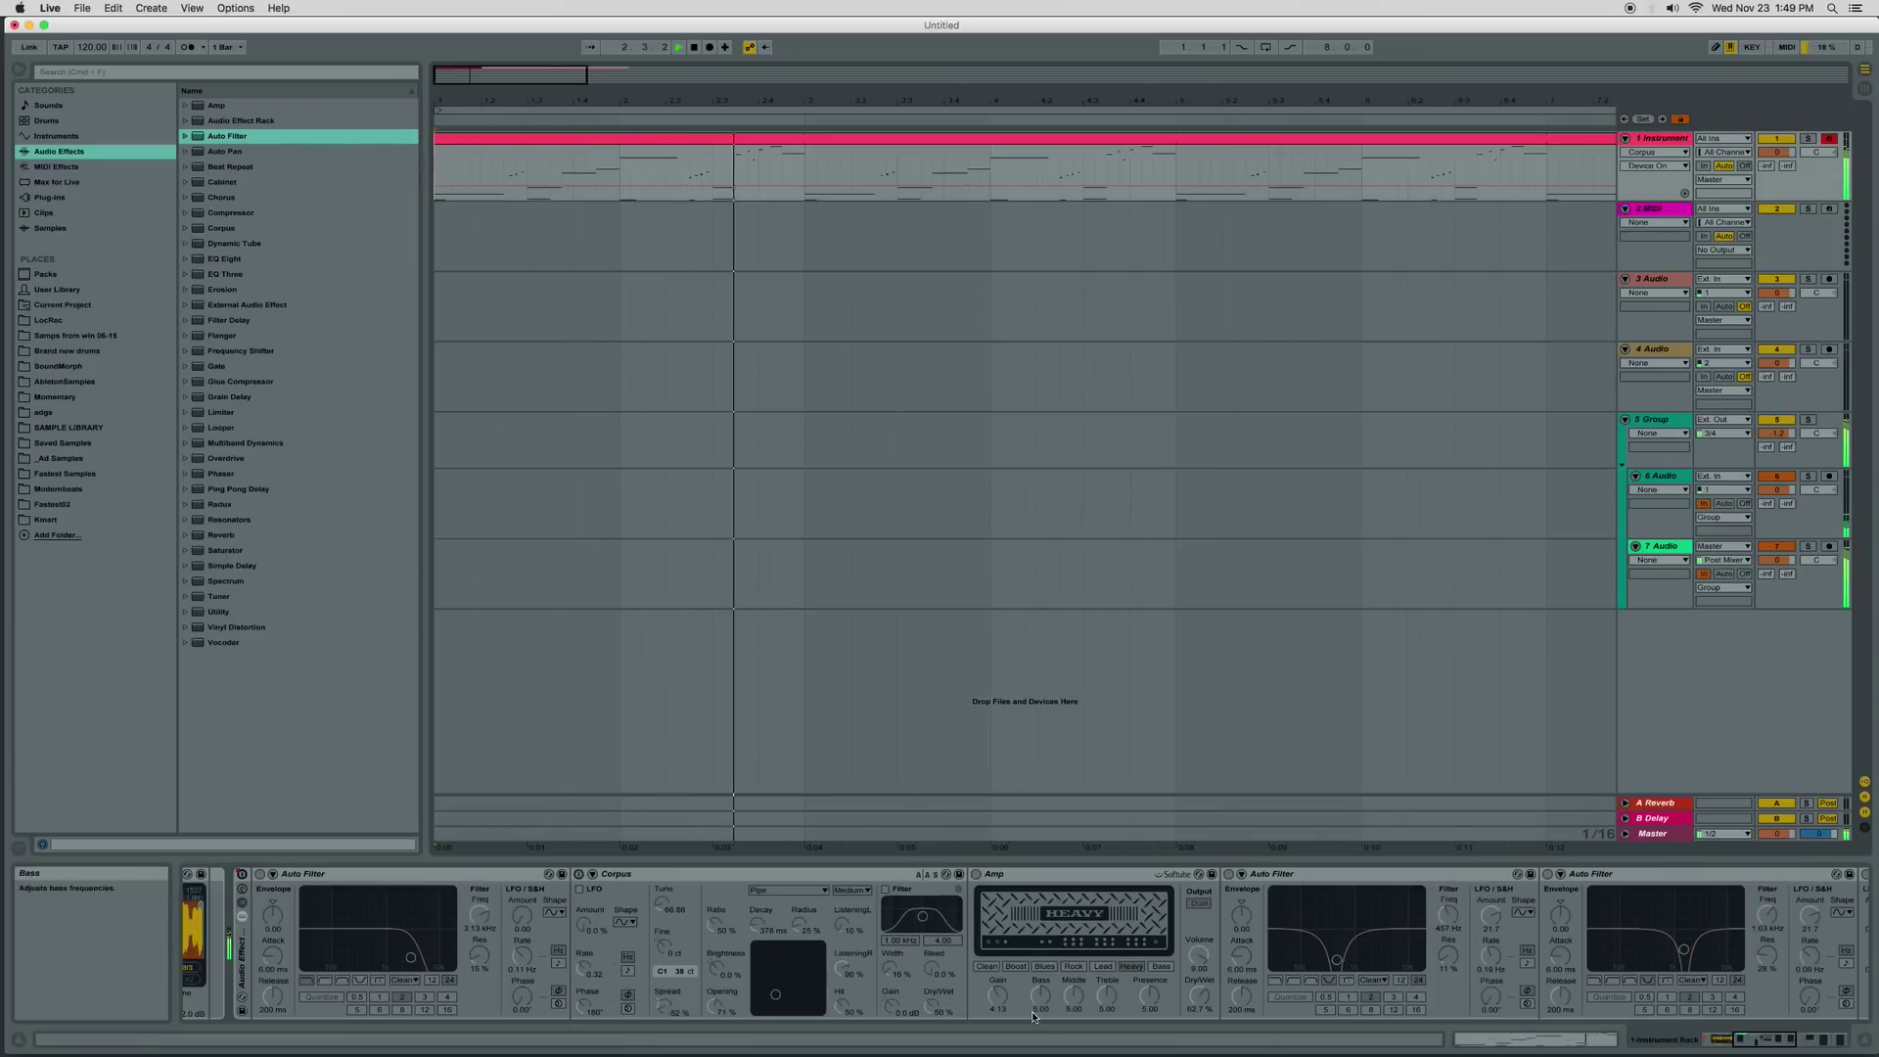
# Switch the Amp to mono output and the Lead model, with Gain about 4.9 and Dry/Wet about 28%
pyautogui.click(1199, 904)
pyautogui.press('space')
pyautogui.press('space')
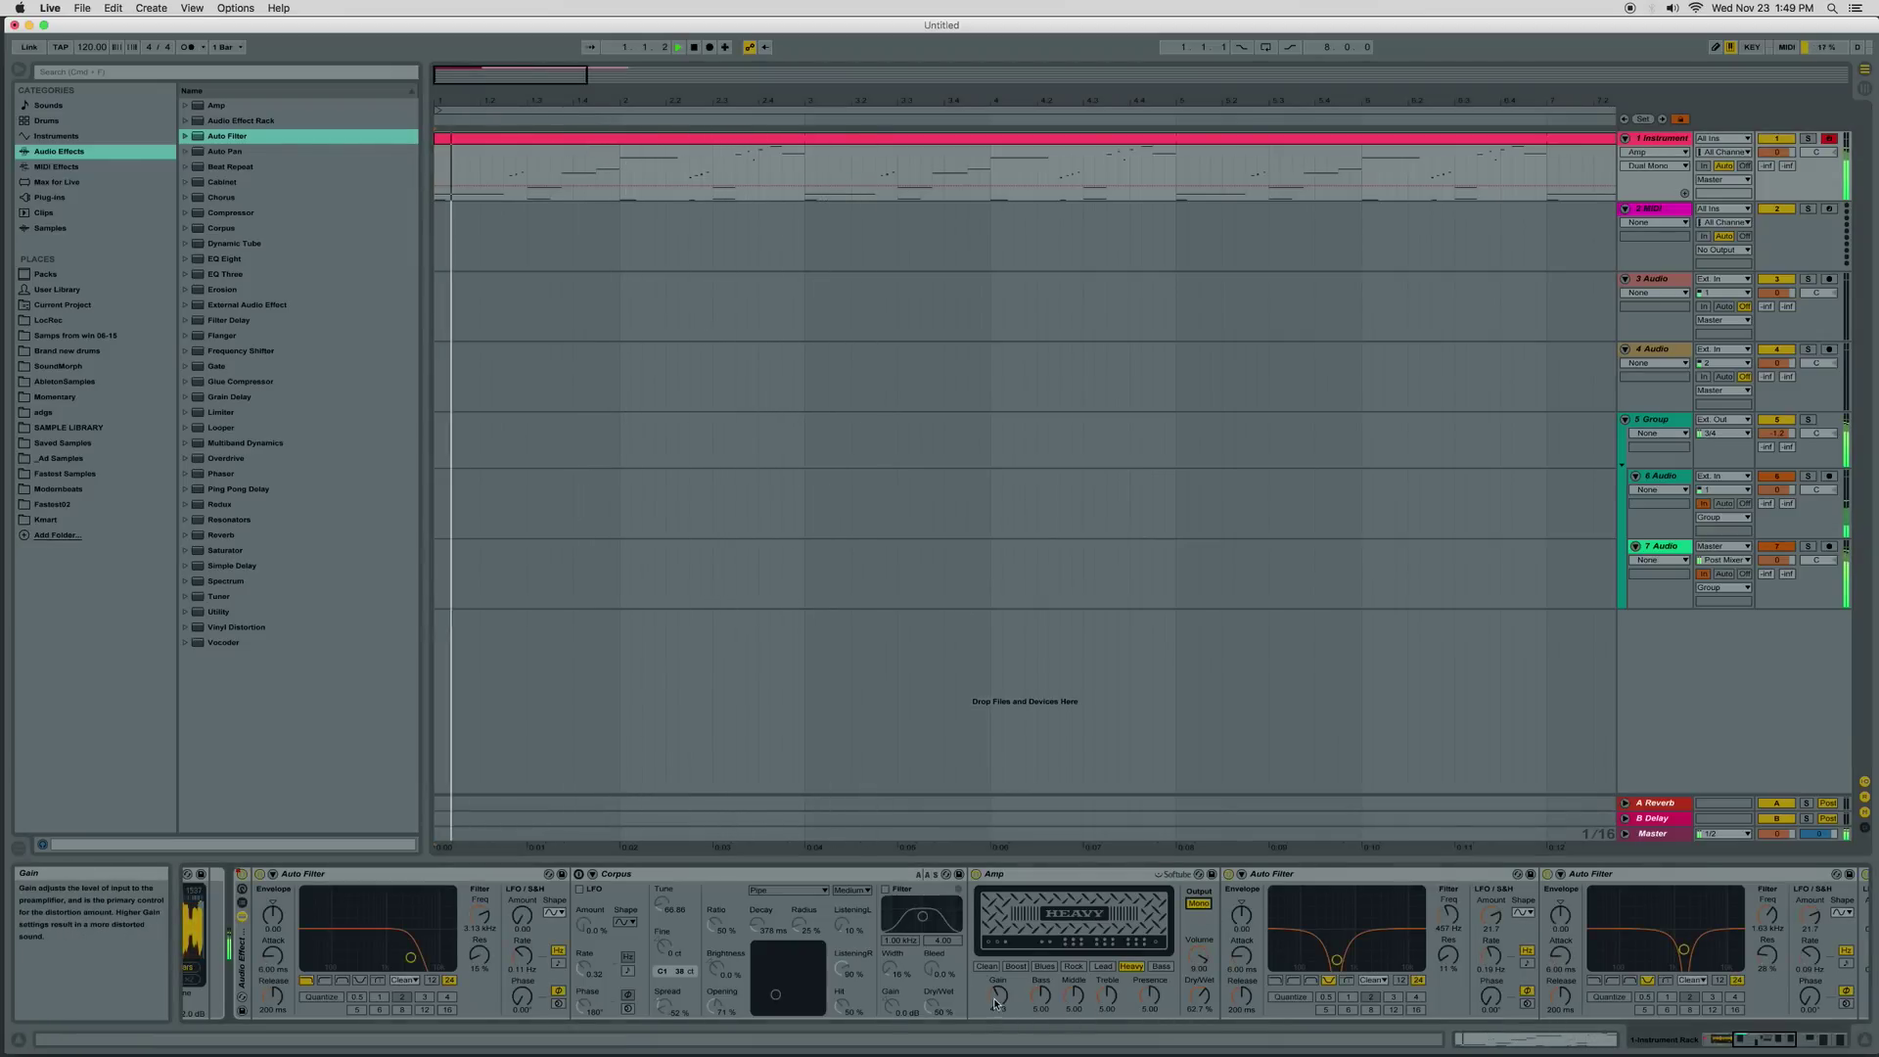
pyautogui.moveTo(1001, 1002)
pyautogui.mouseDown()
pyautogui.moveTo(1001, 963)
pyautogui.moveTo(998, 986)
pyautogui.mouseUp()
pyautogui.click(1099, 968)
pyautogui.press('space')
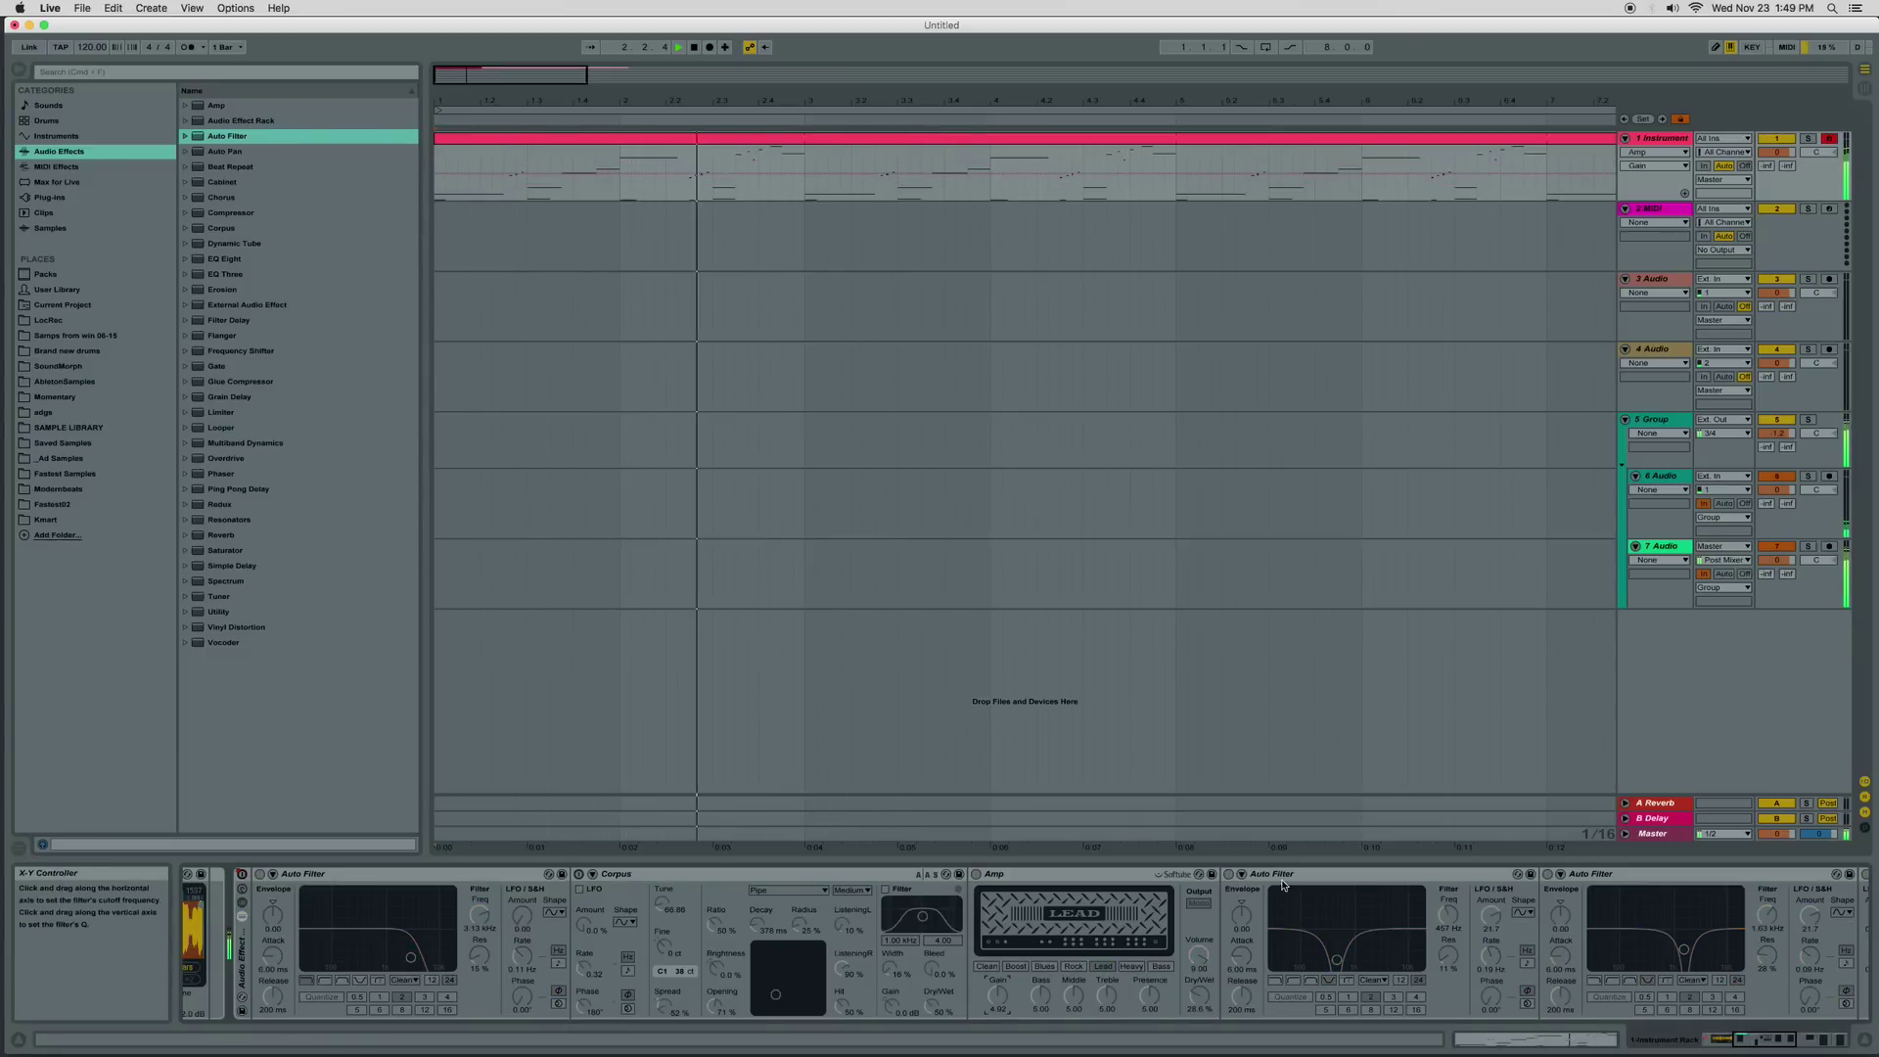
# Delete the second notch Auto Filter and retune the remaining one to about 787 Hz with resonance about 40%
pyautogui.click(1595, 875)
pyautogui.press('Delete')
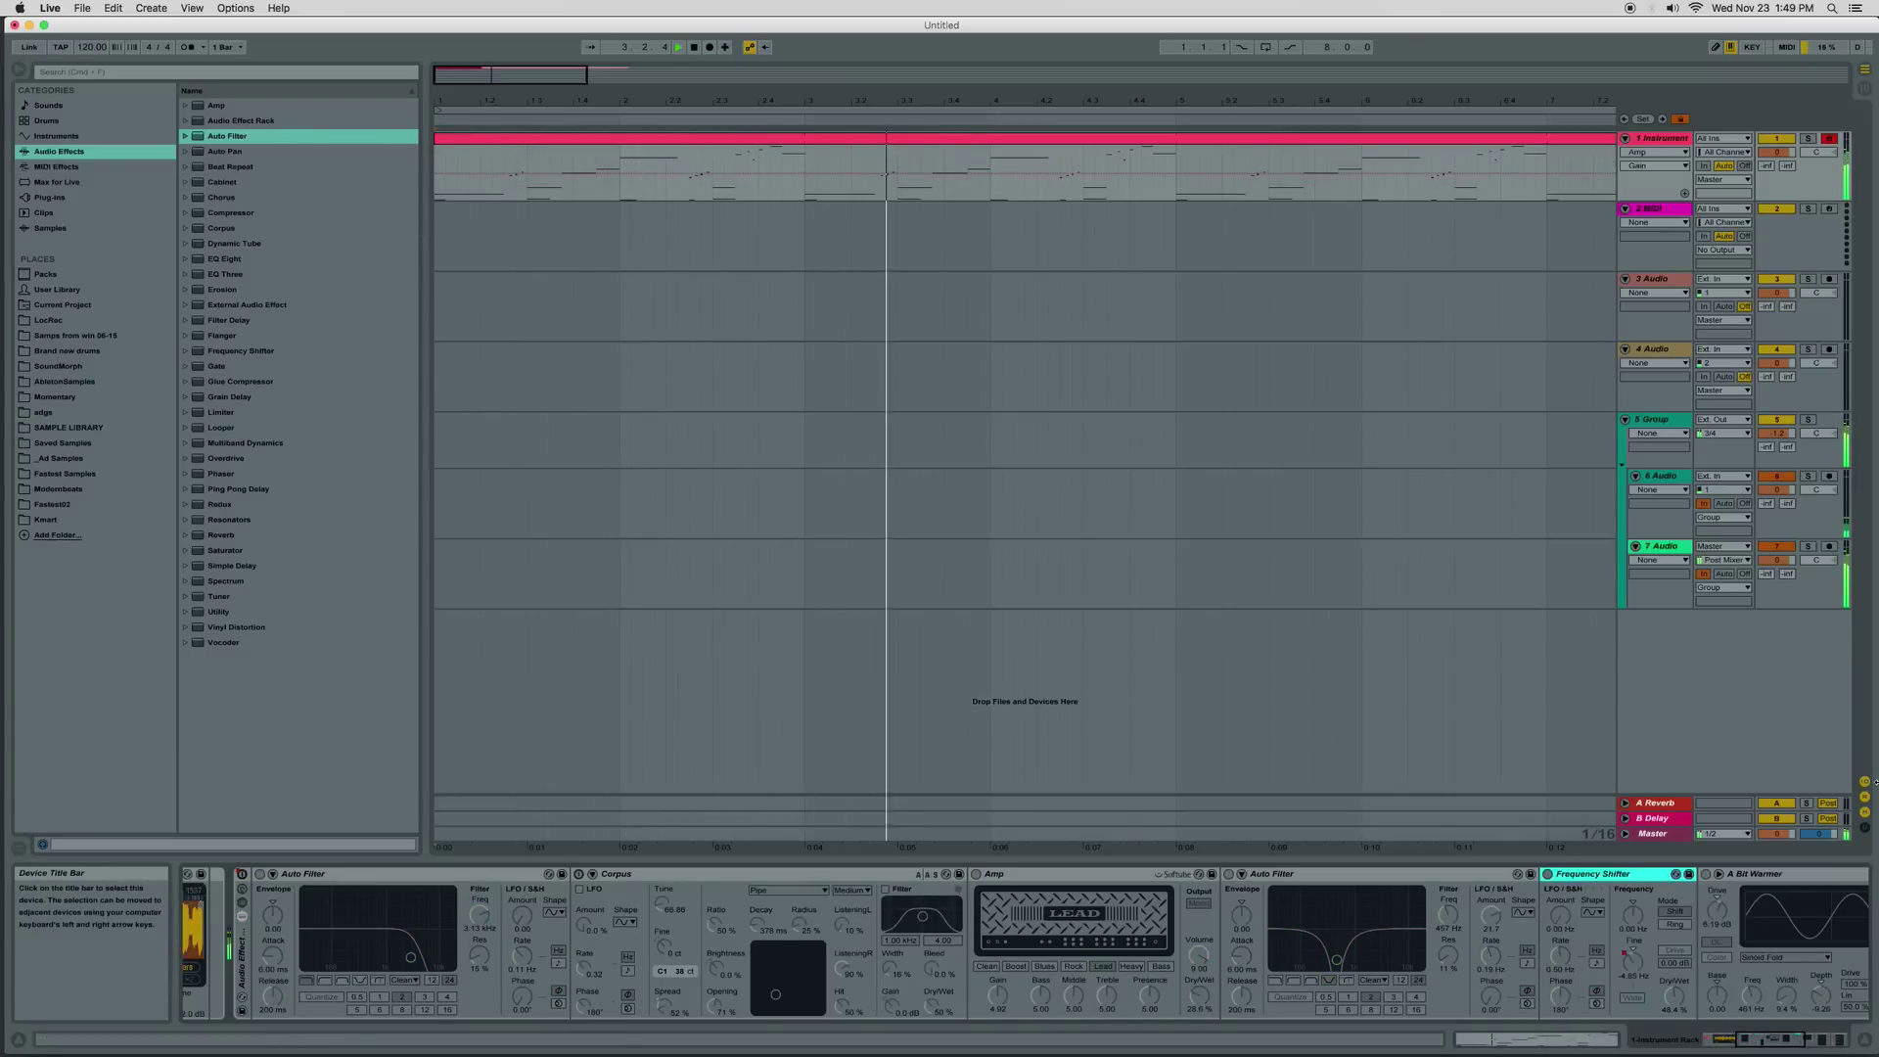
pyautogui.press('space')
pyautogui.press('space')
pyautogui.moveTo(1777, 1043); pyautogui.dragTo(1796, 1043)
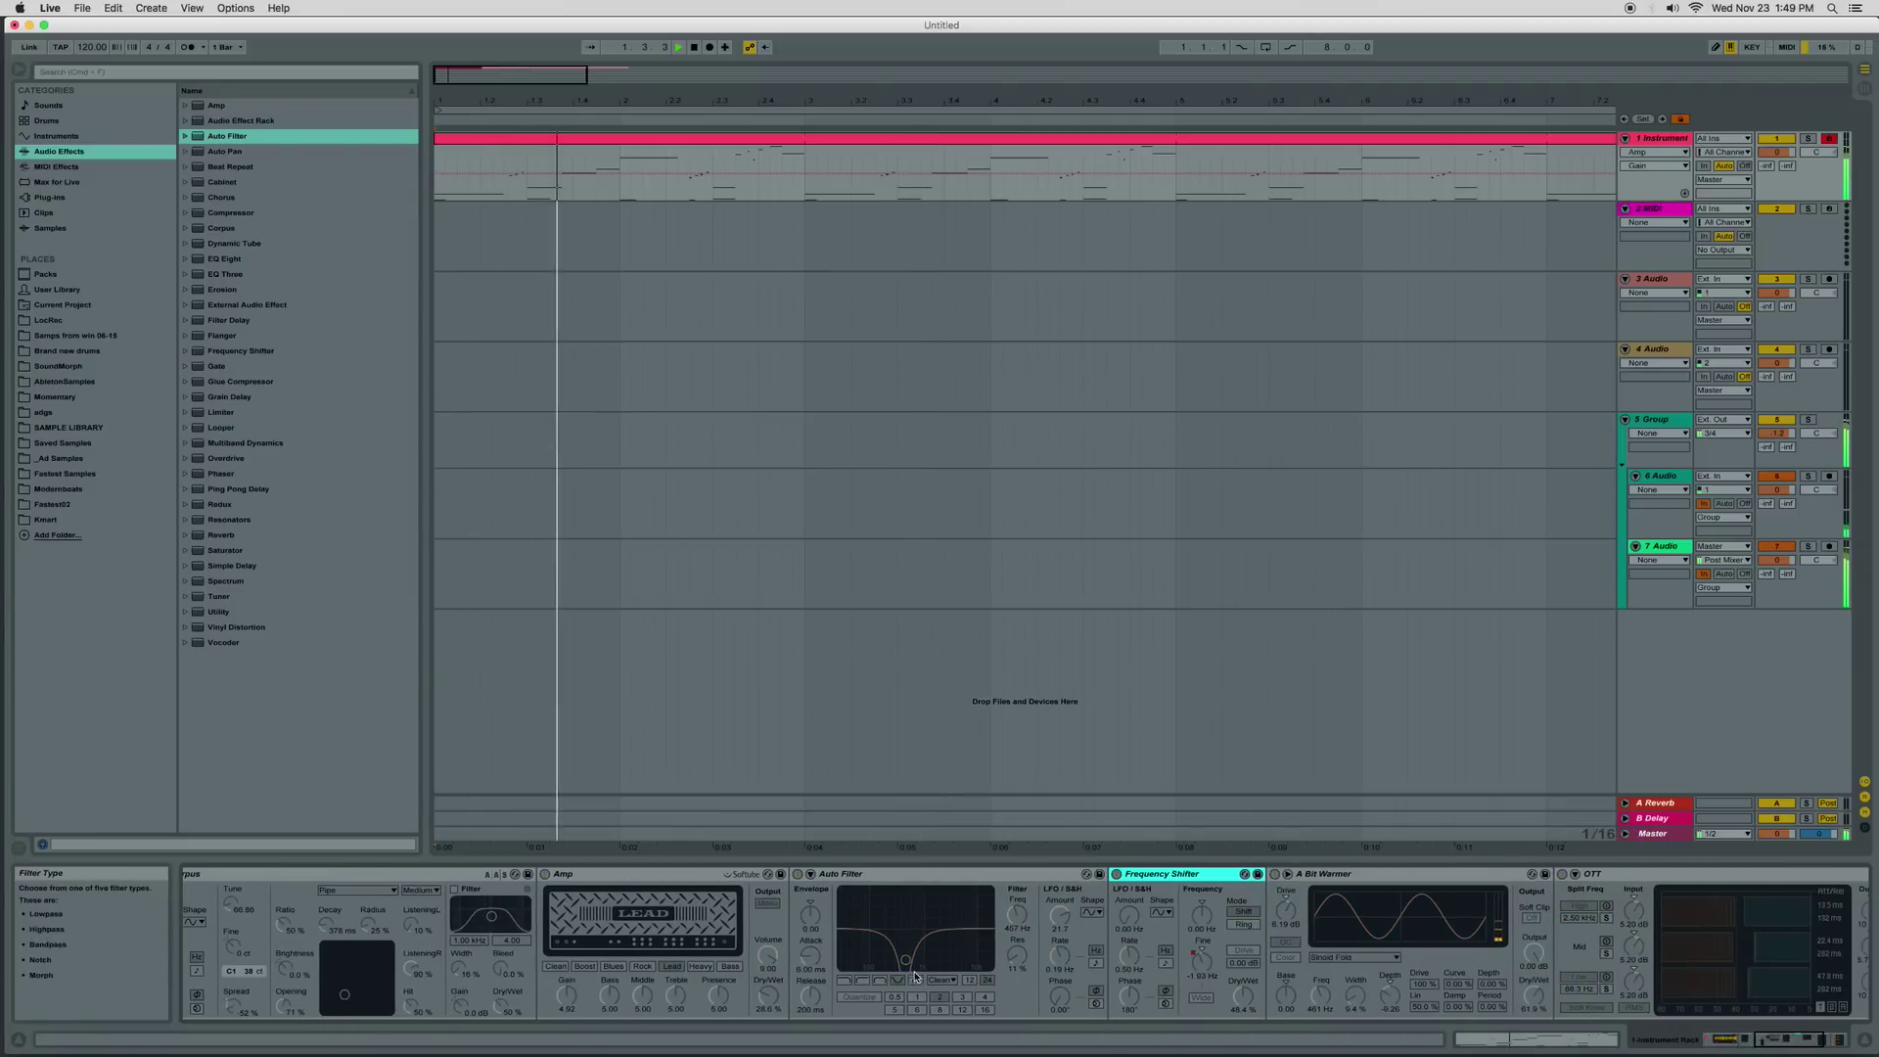
pyautogui.moveTo(906, 960); pyautogui.dragTo(918, 945)
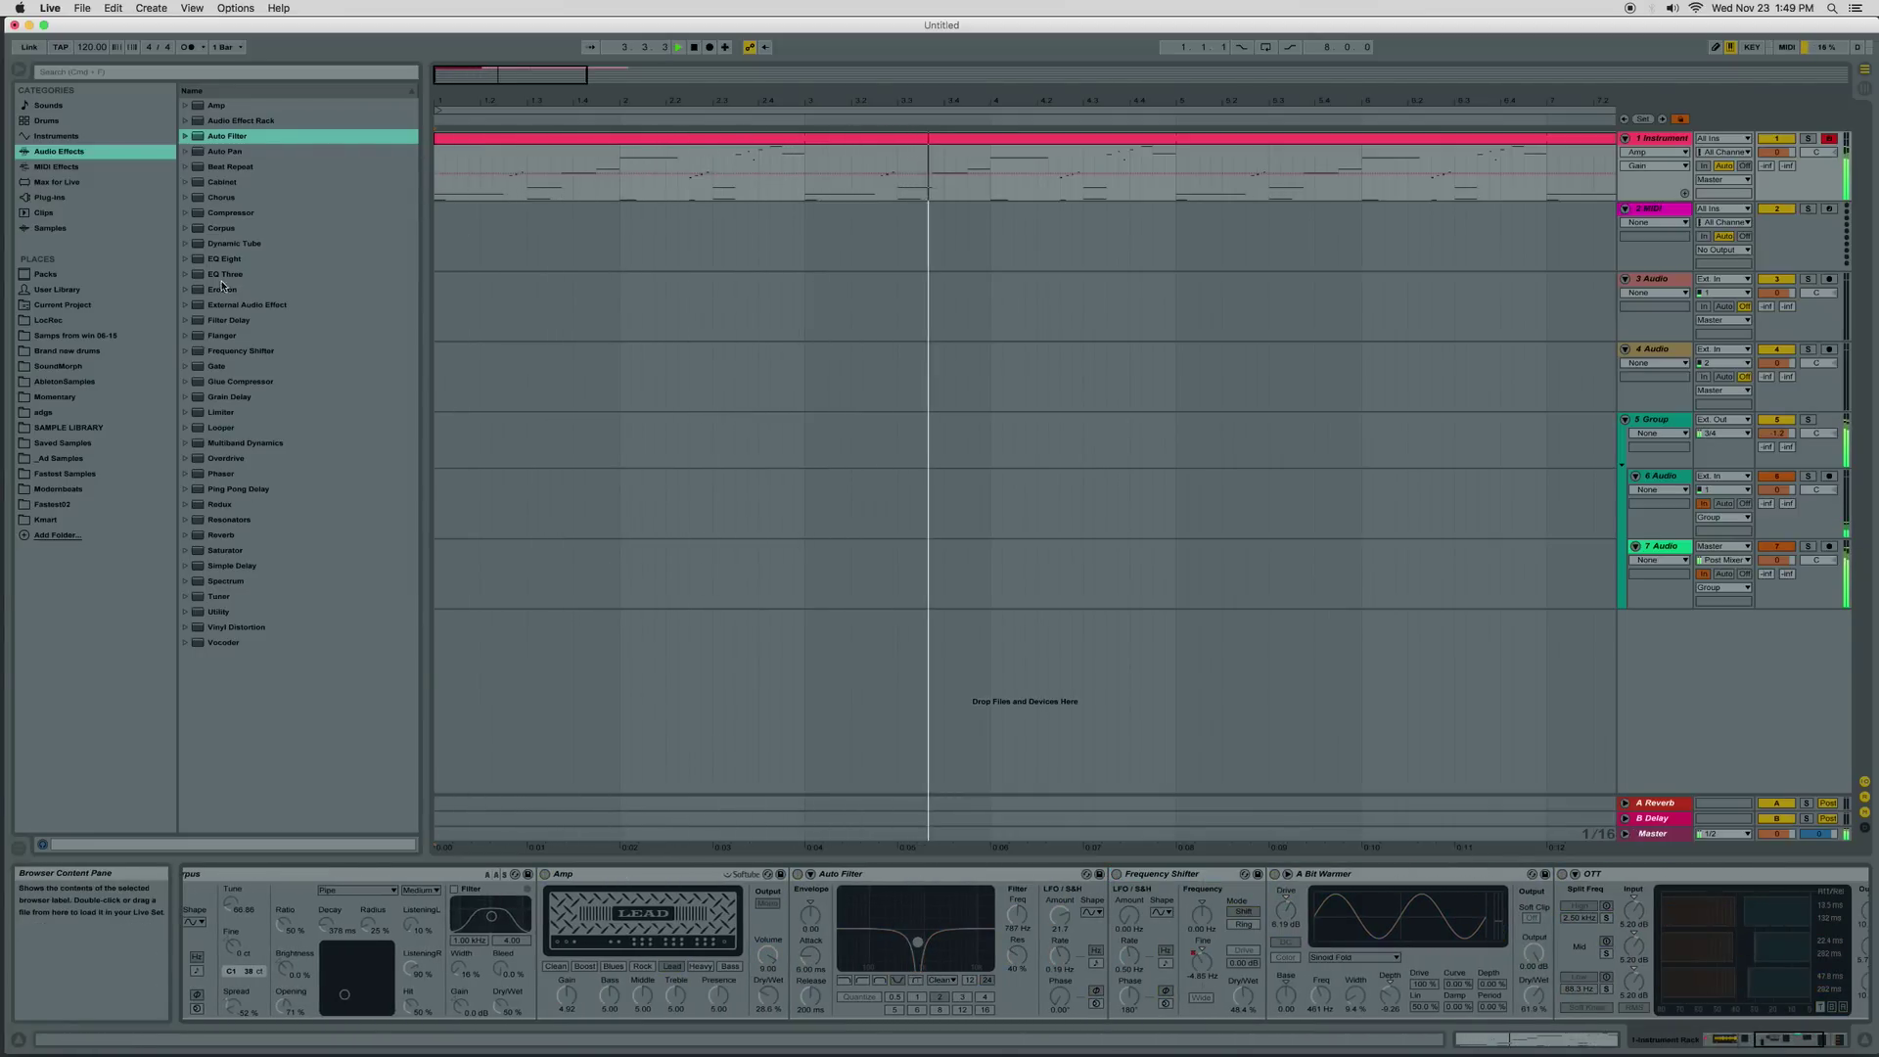
# Insert a Chorus between the notch Auto Filter and the Frequency Shifter, and slow its modulation rate to about 0.3 Hz
pyautogui.moveTo(213, 199); pyautogui.dragTo(1067, 951)
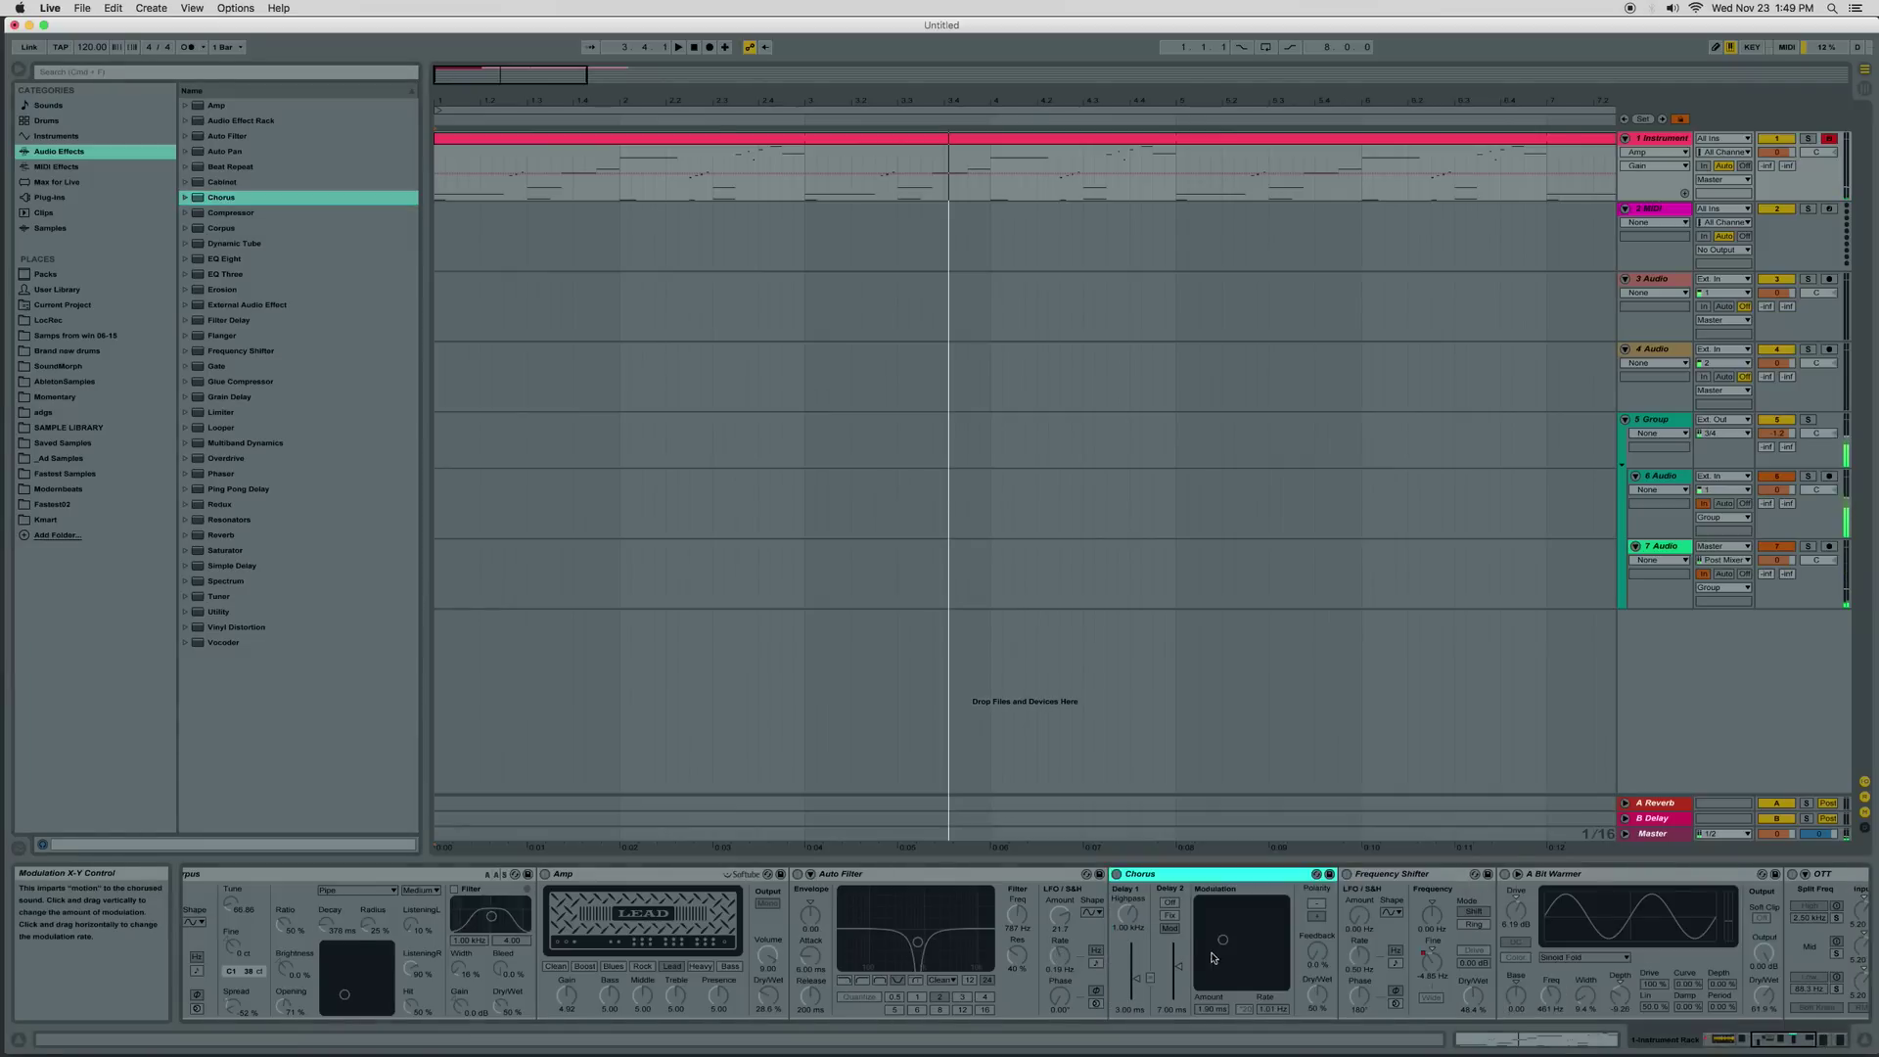
pyautogui.press('space')
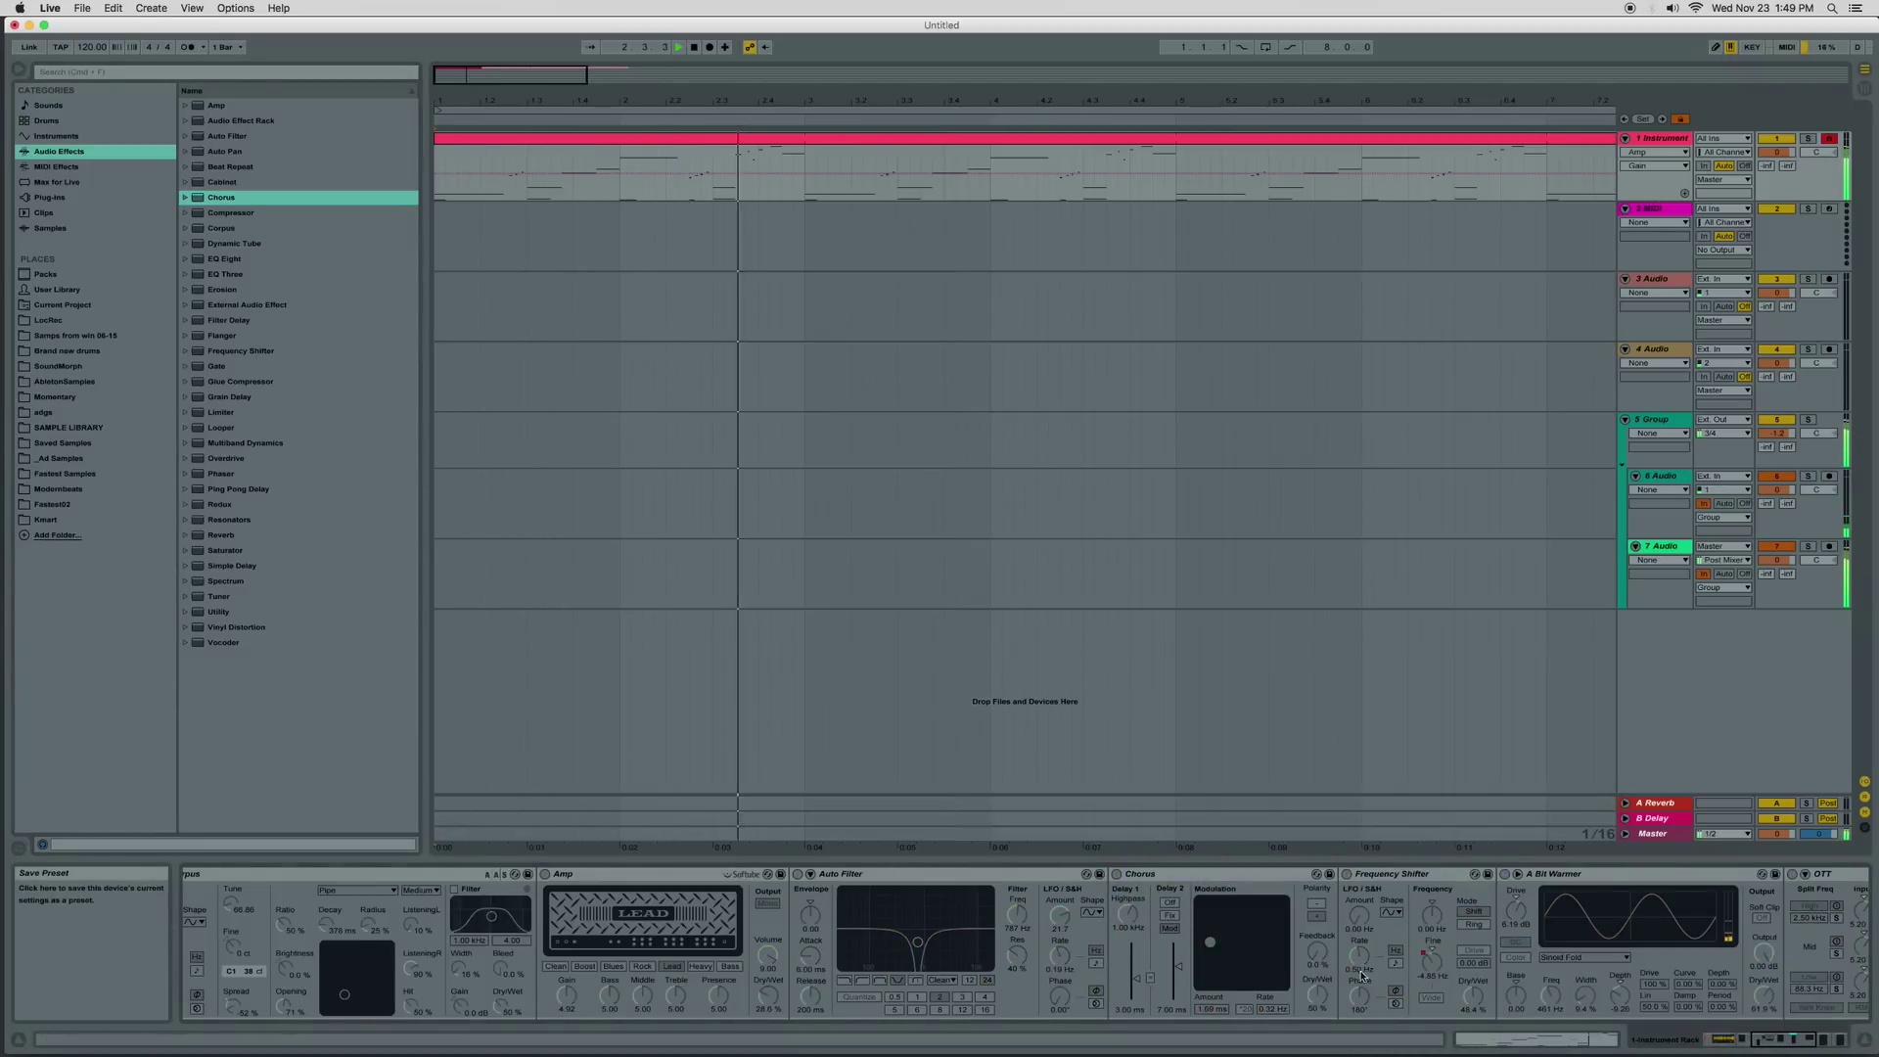
# Insert a Utility after A Bit Warmer and adjust its stereo Width while auditioning the clip
pyautogui.moveTo(1782, 1042); pyautogui.dragTo(1819, 1041)
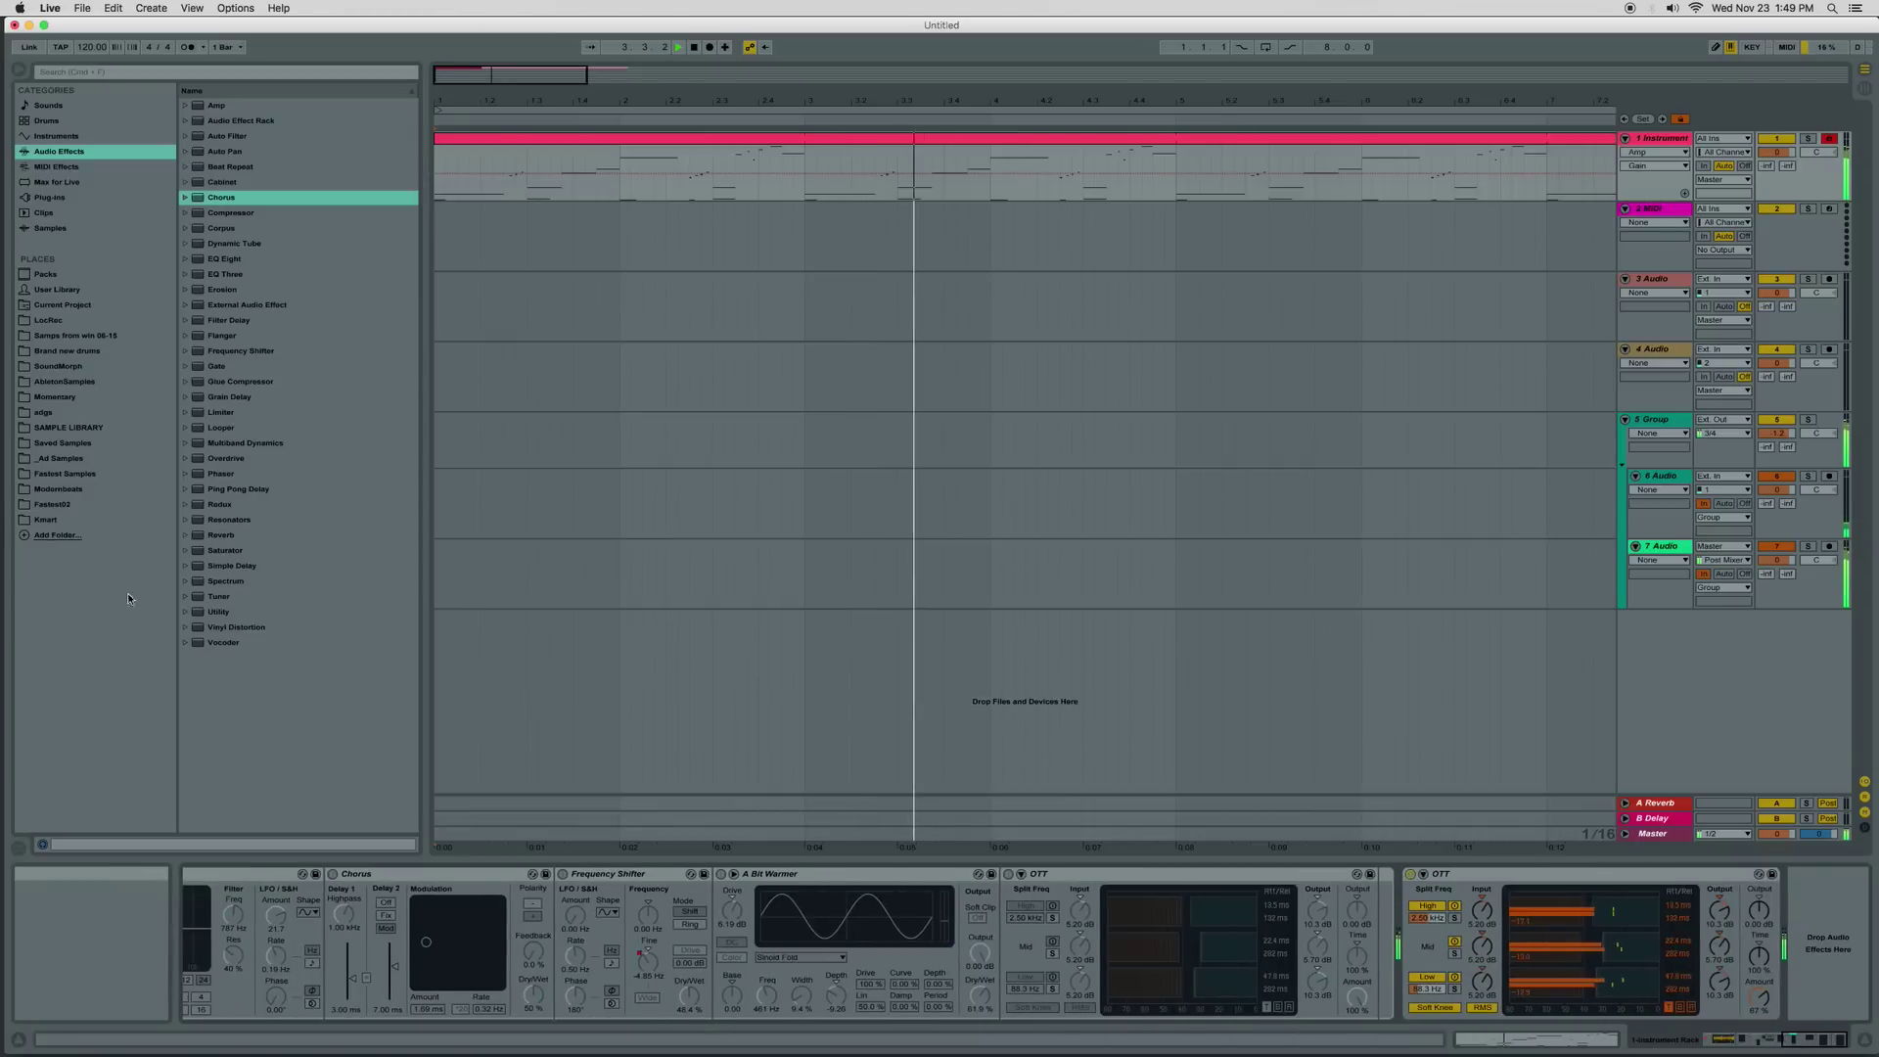
pyautogui.moveTo(227, 619)
pyautogui.mouseDown()
pyautogui.moveTo(1154, 935)
pyautogui.moveTo(1057, 960)
pyautogui.mouseUp()
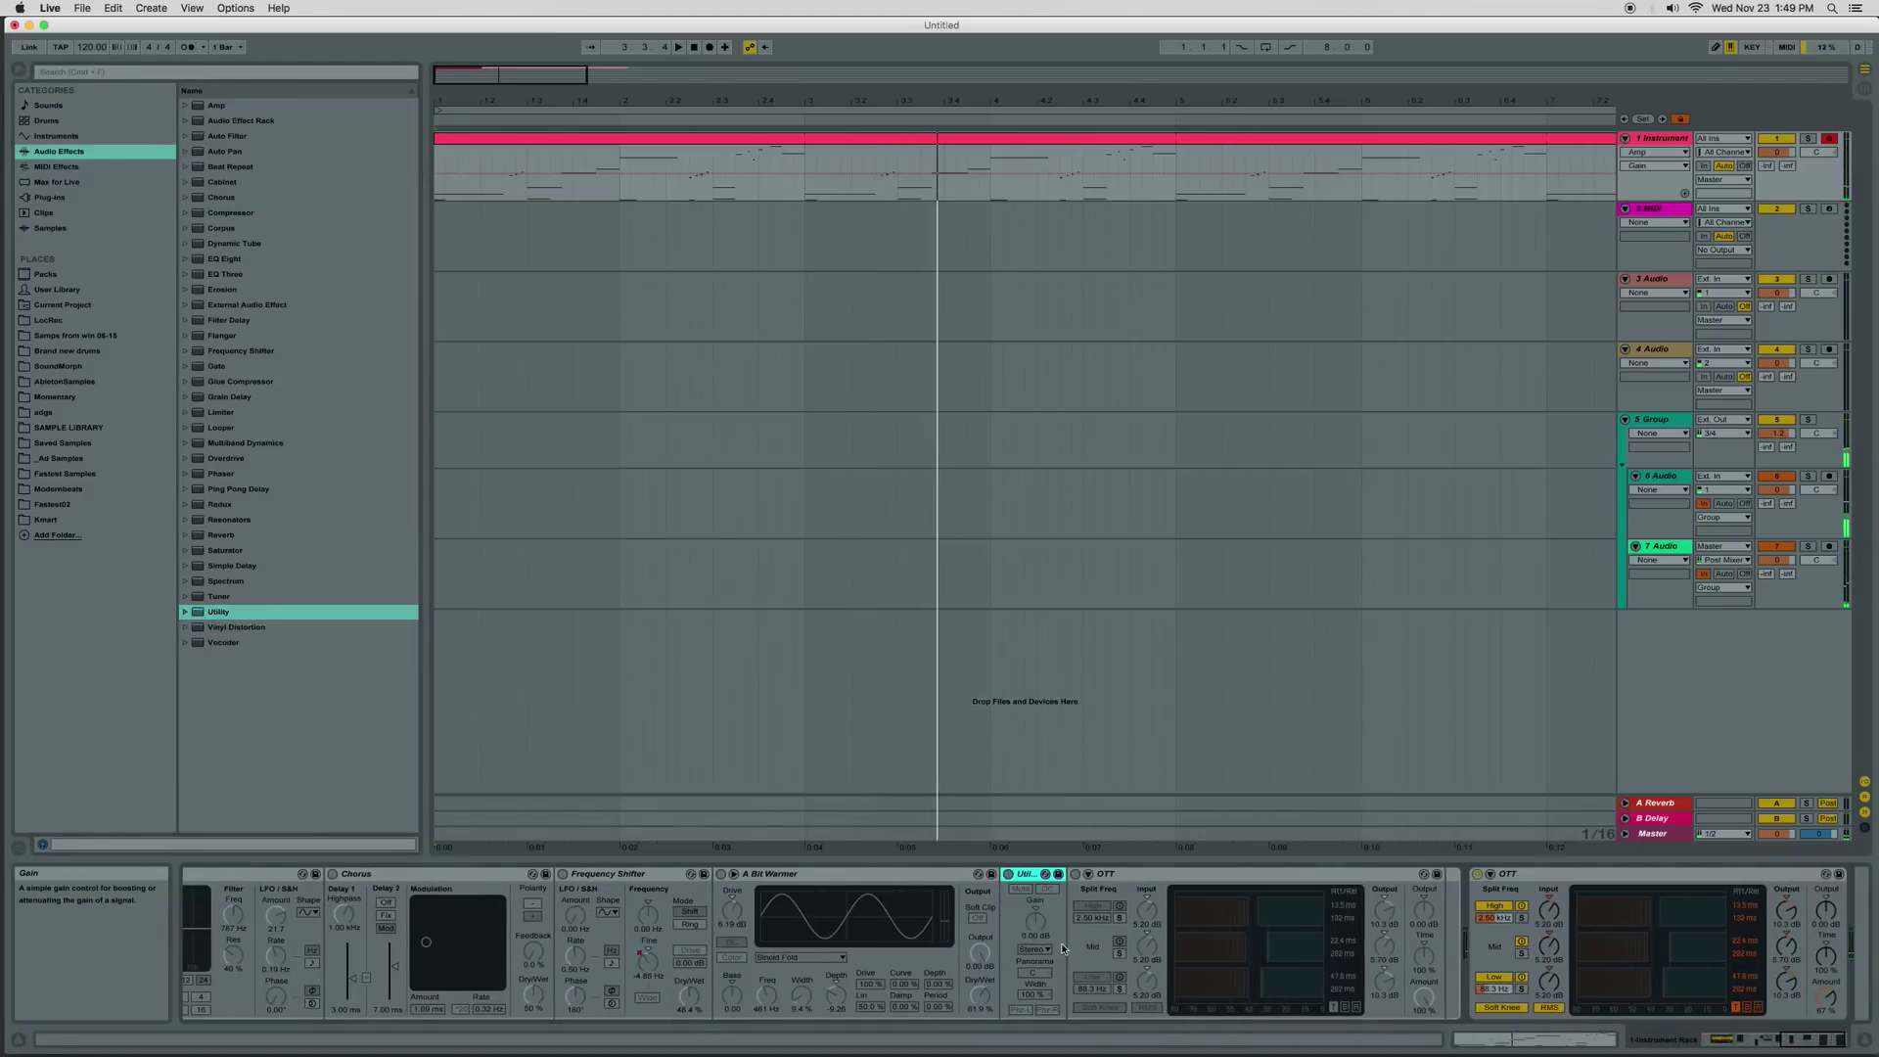
pyautogui.press('space')
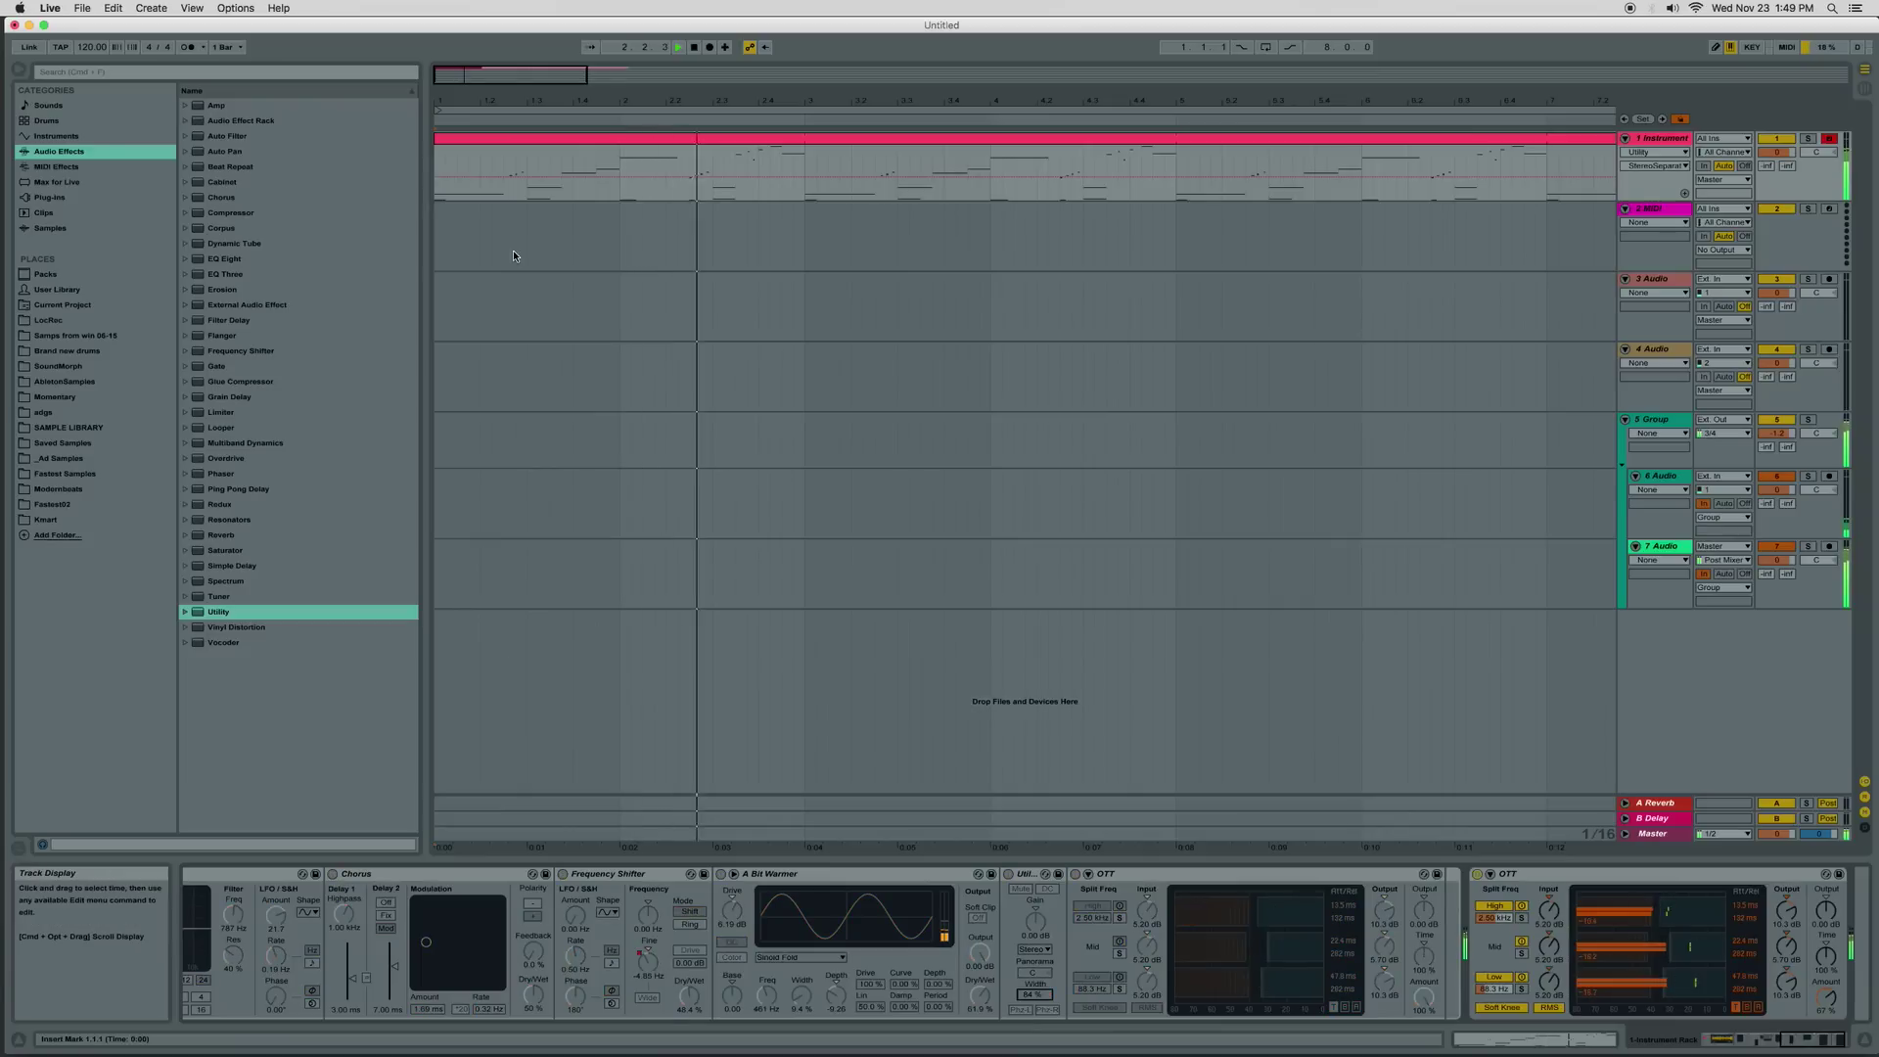
pyautogui.moveTo(599, 101); pyautogui.dragTo(475, 85)
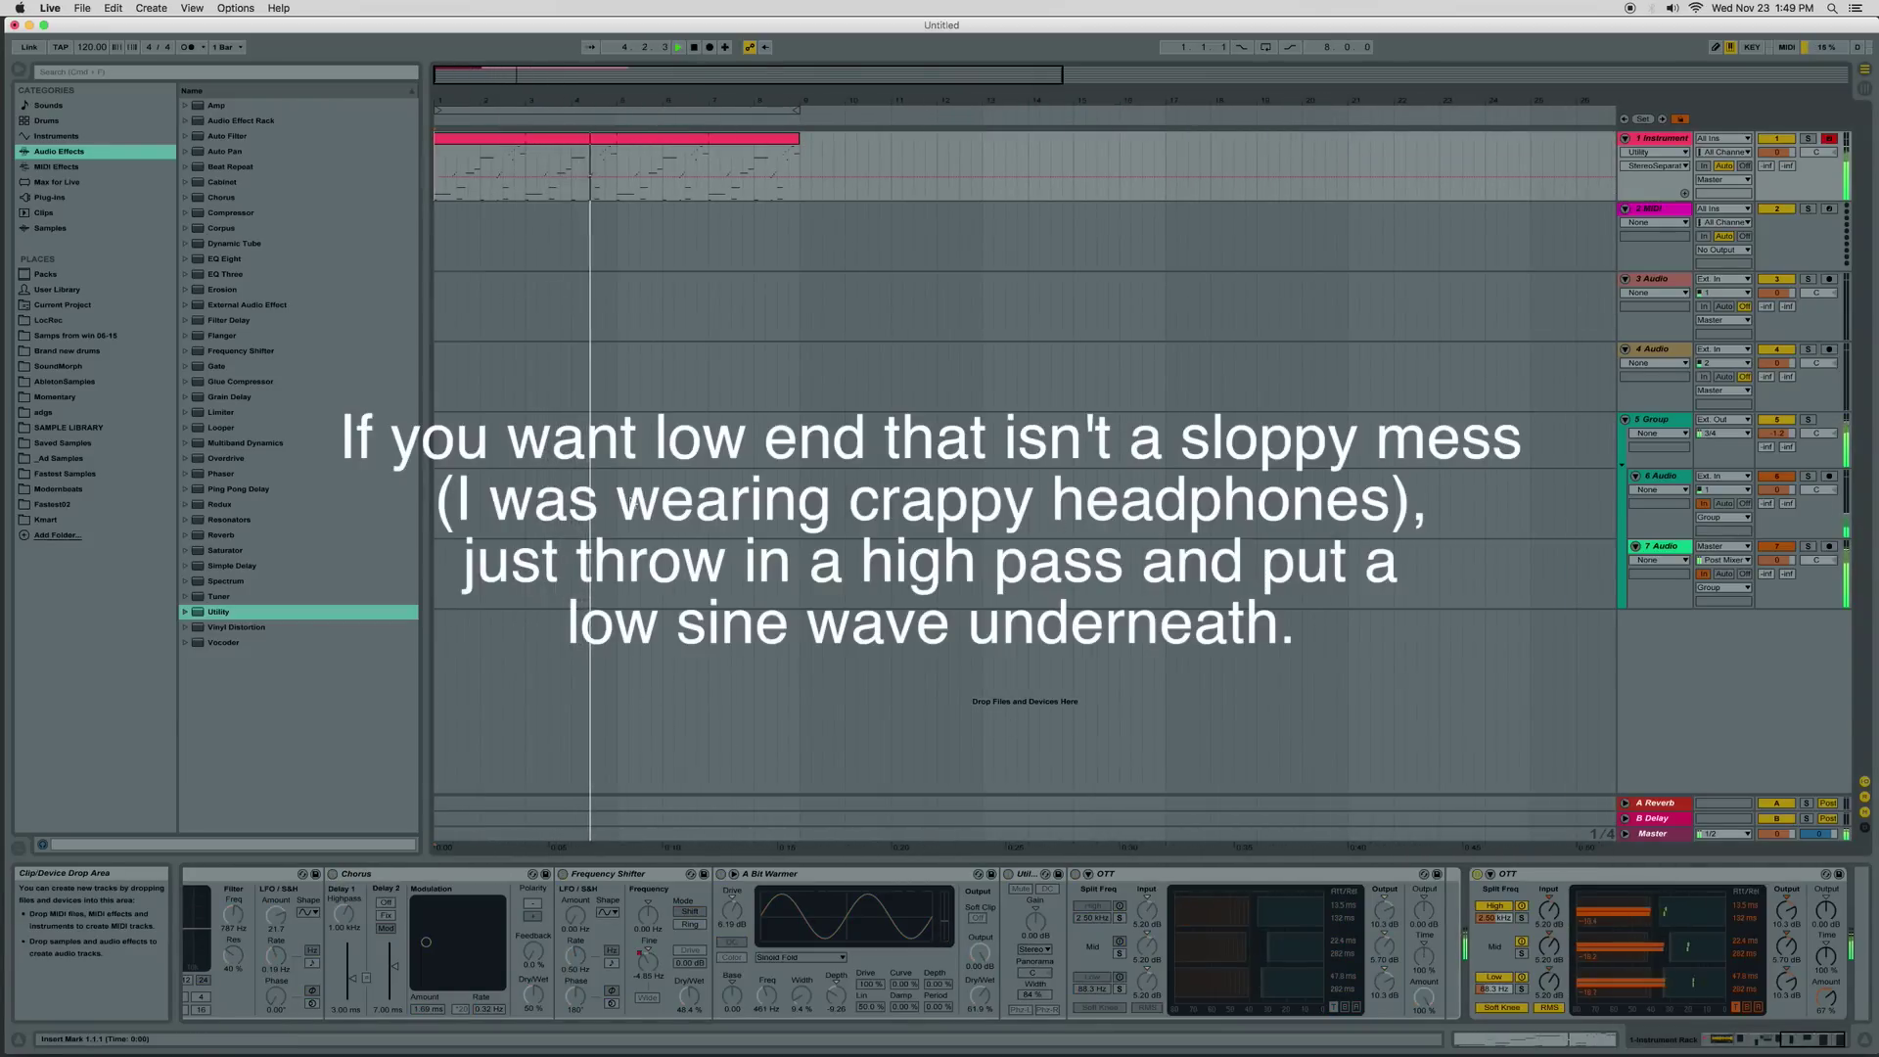
pyautogui.press('space')
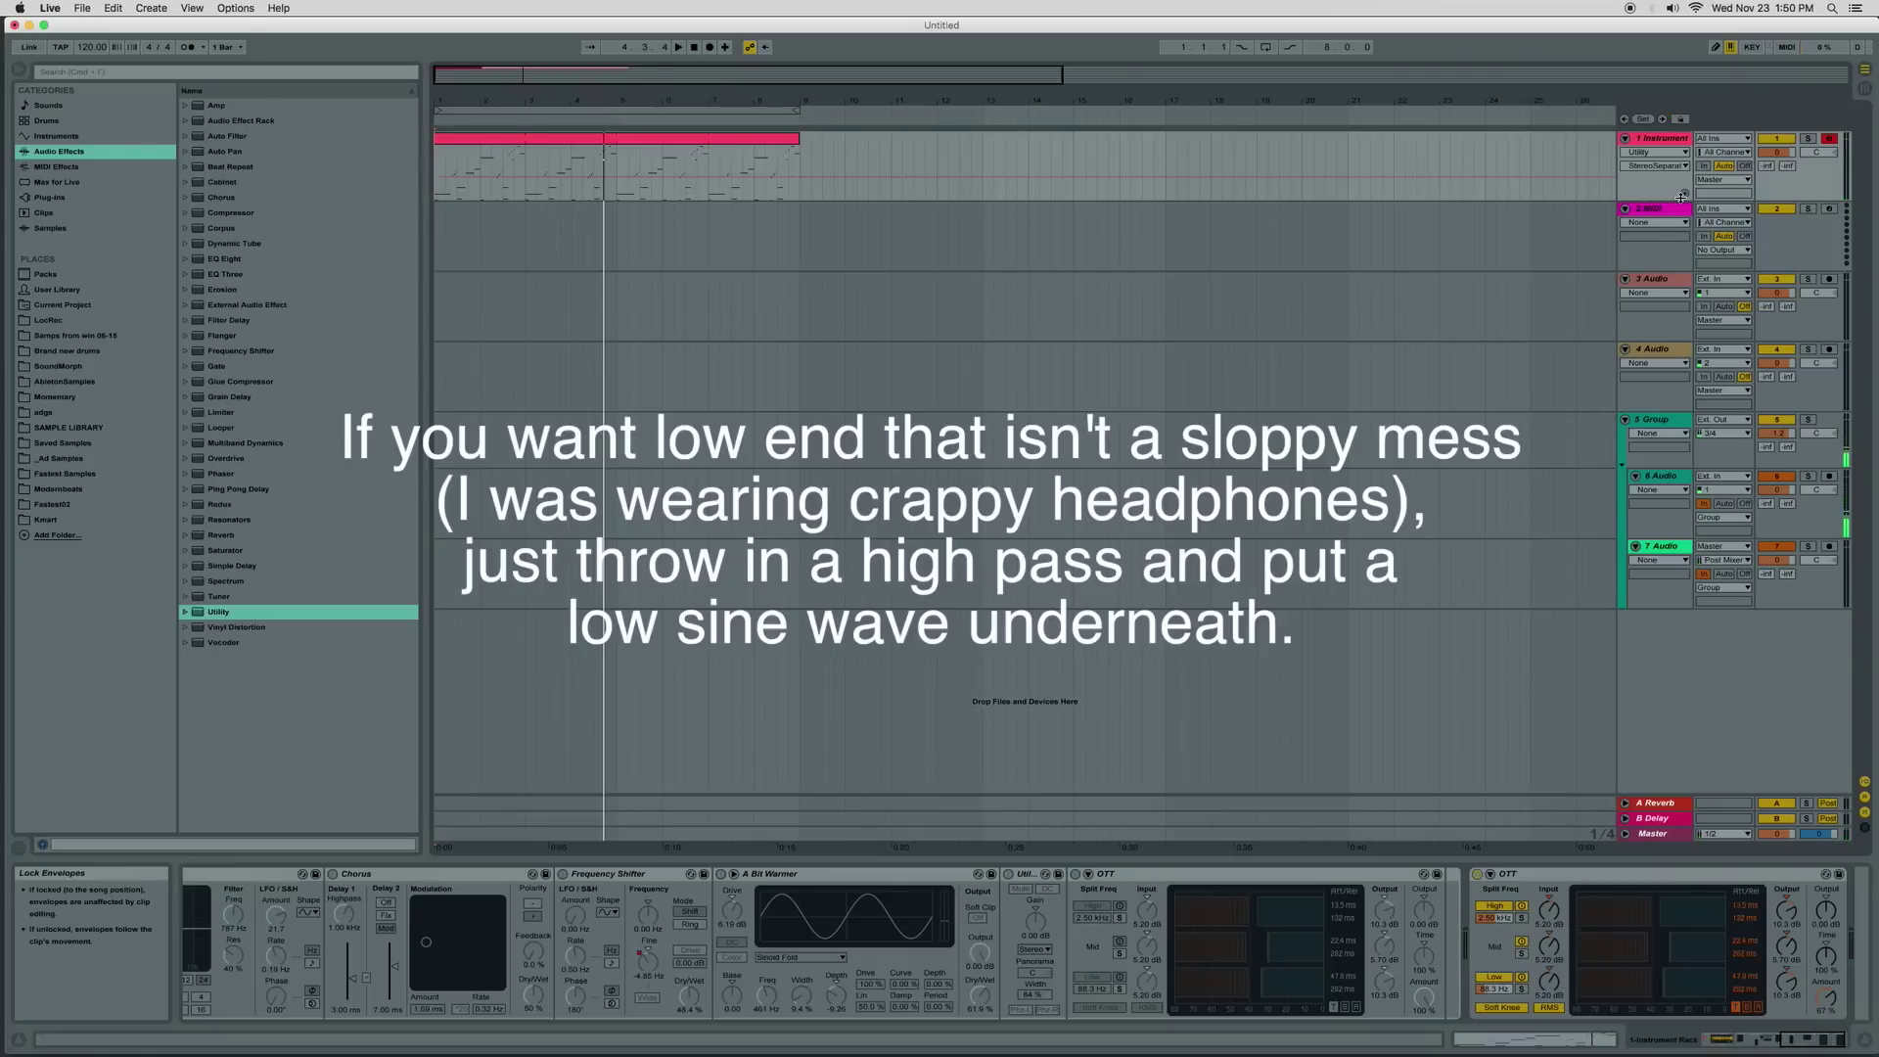
# Select the whole eight-bar clip on the instrument track and audition it from bar 1
pyautogui.moveTo(1768, 1042); pyautogui.dragTo(1818, 1042)
pyautogui.click(1409, 905)
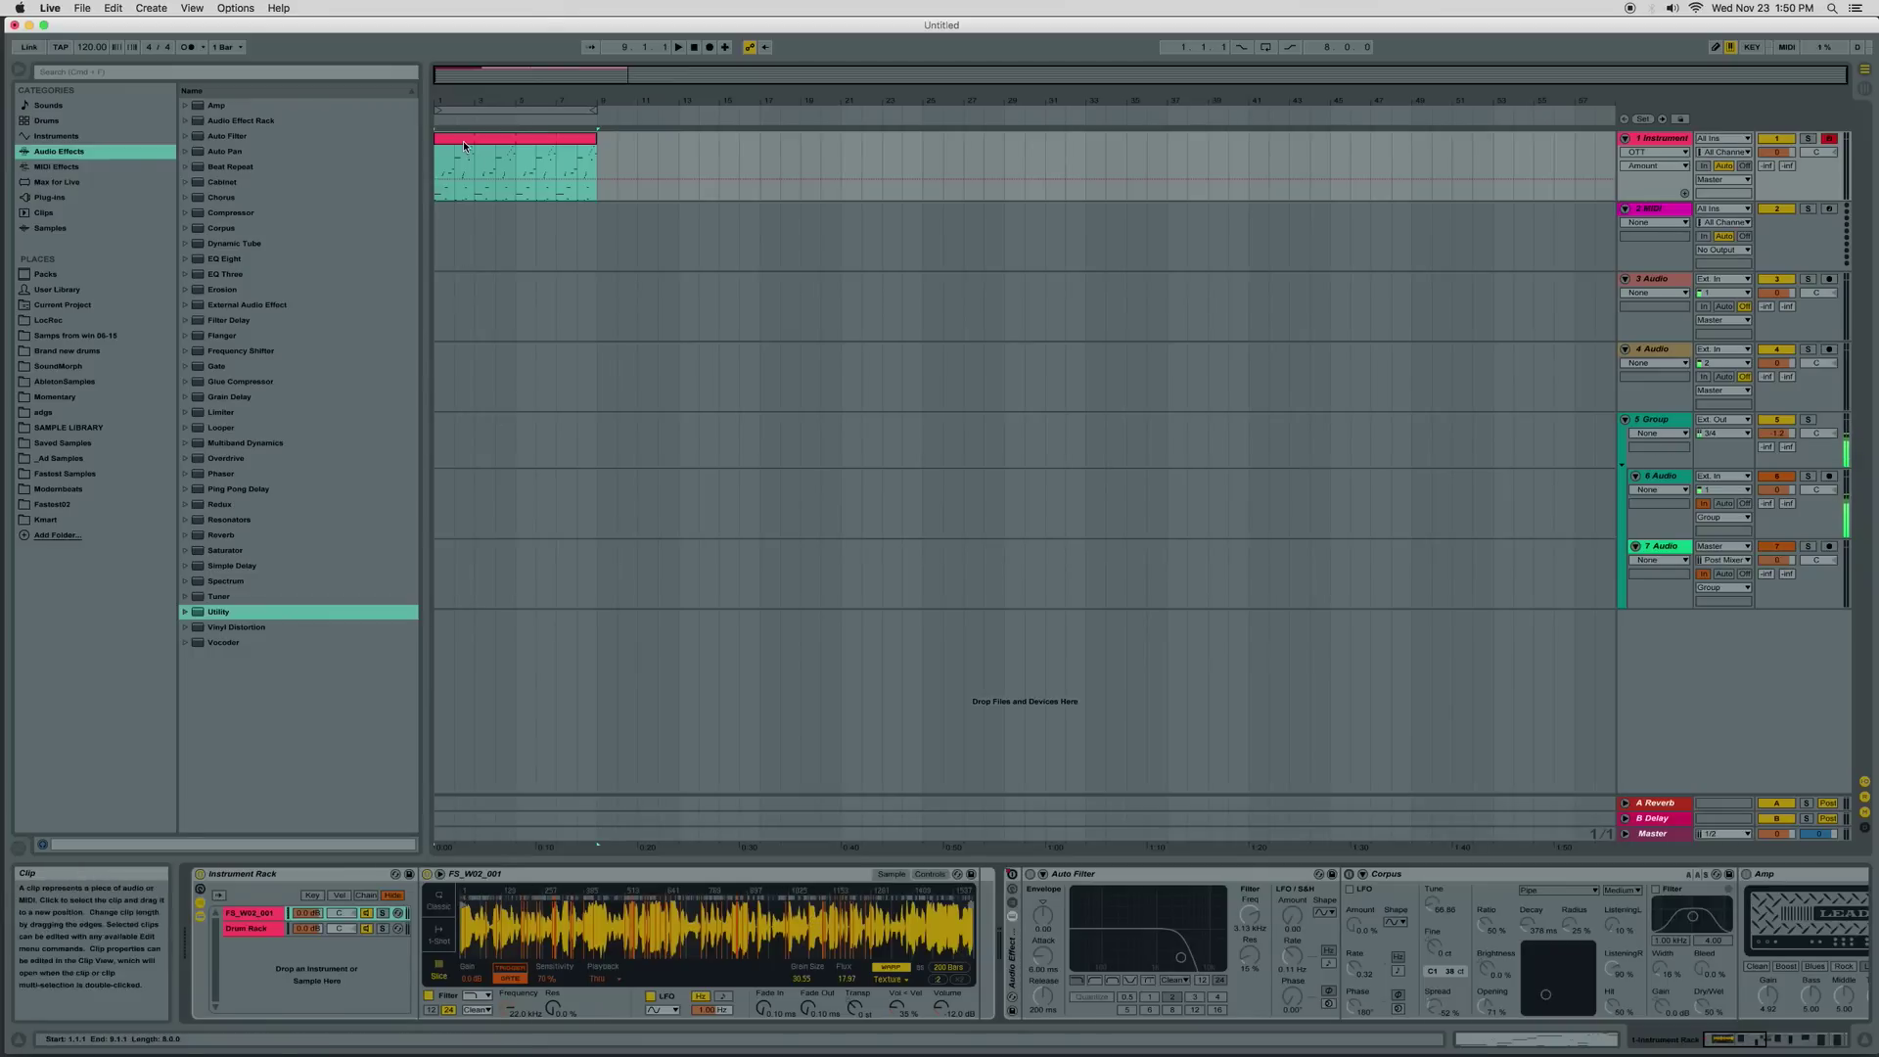
pyautogui.click(509, 171)
pyautogui.press('space')
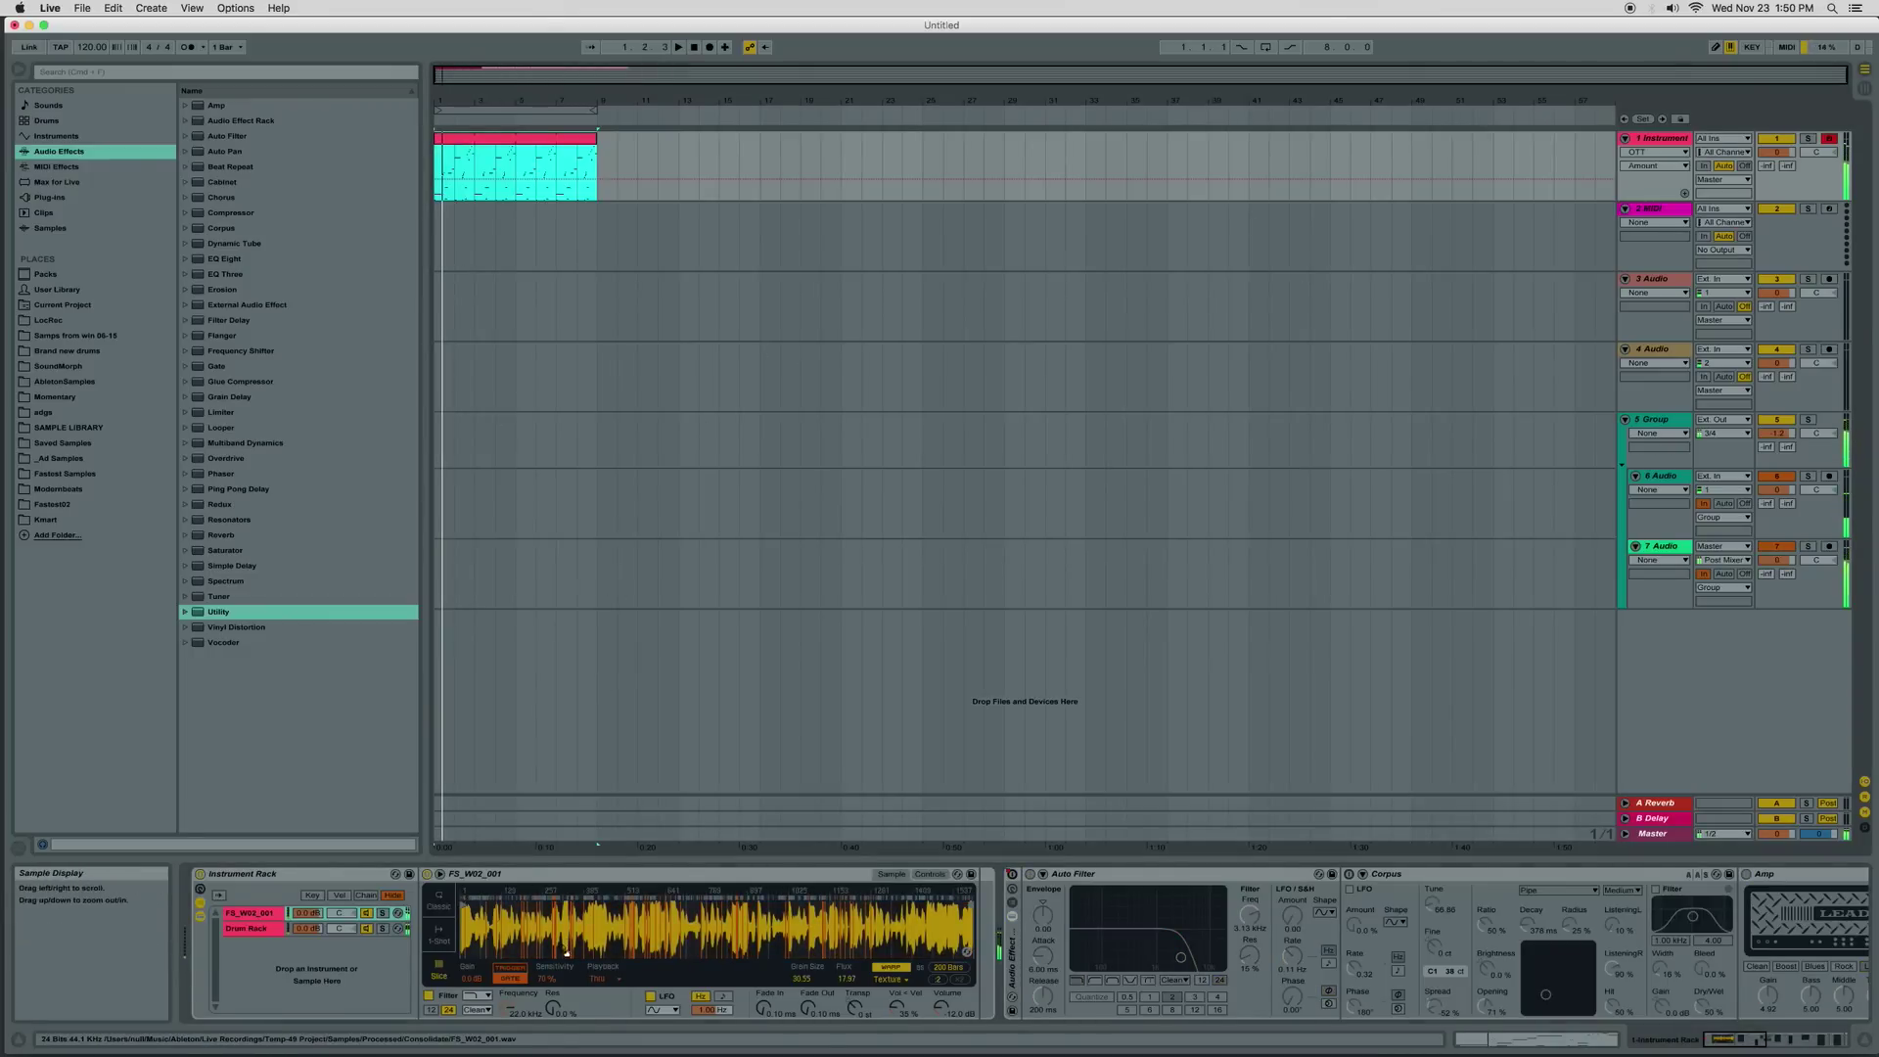
# Duplicate the FS_W02_001 chain in the Instrument Rack, show the chain zones, and deactivate the first copy
pyautogui.click(275, 912)
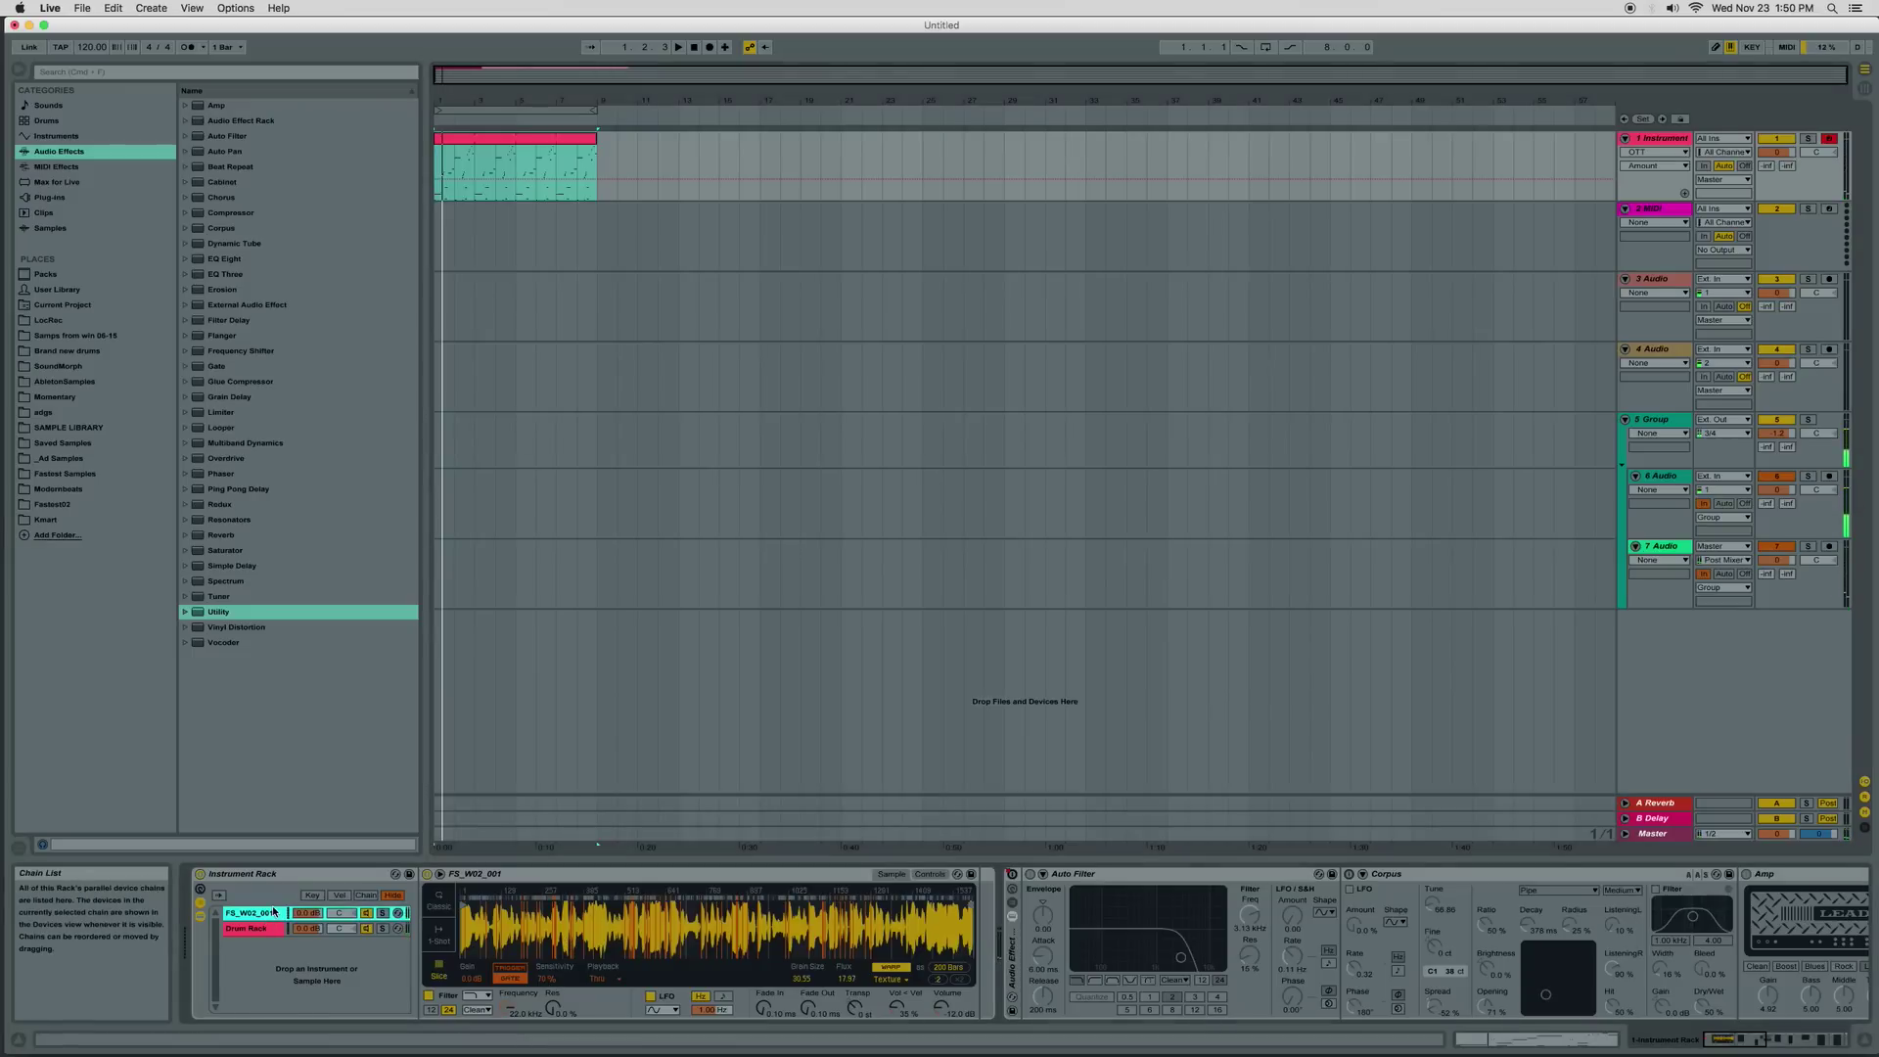
pyautogui.press('super+d')
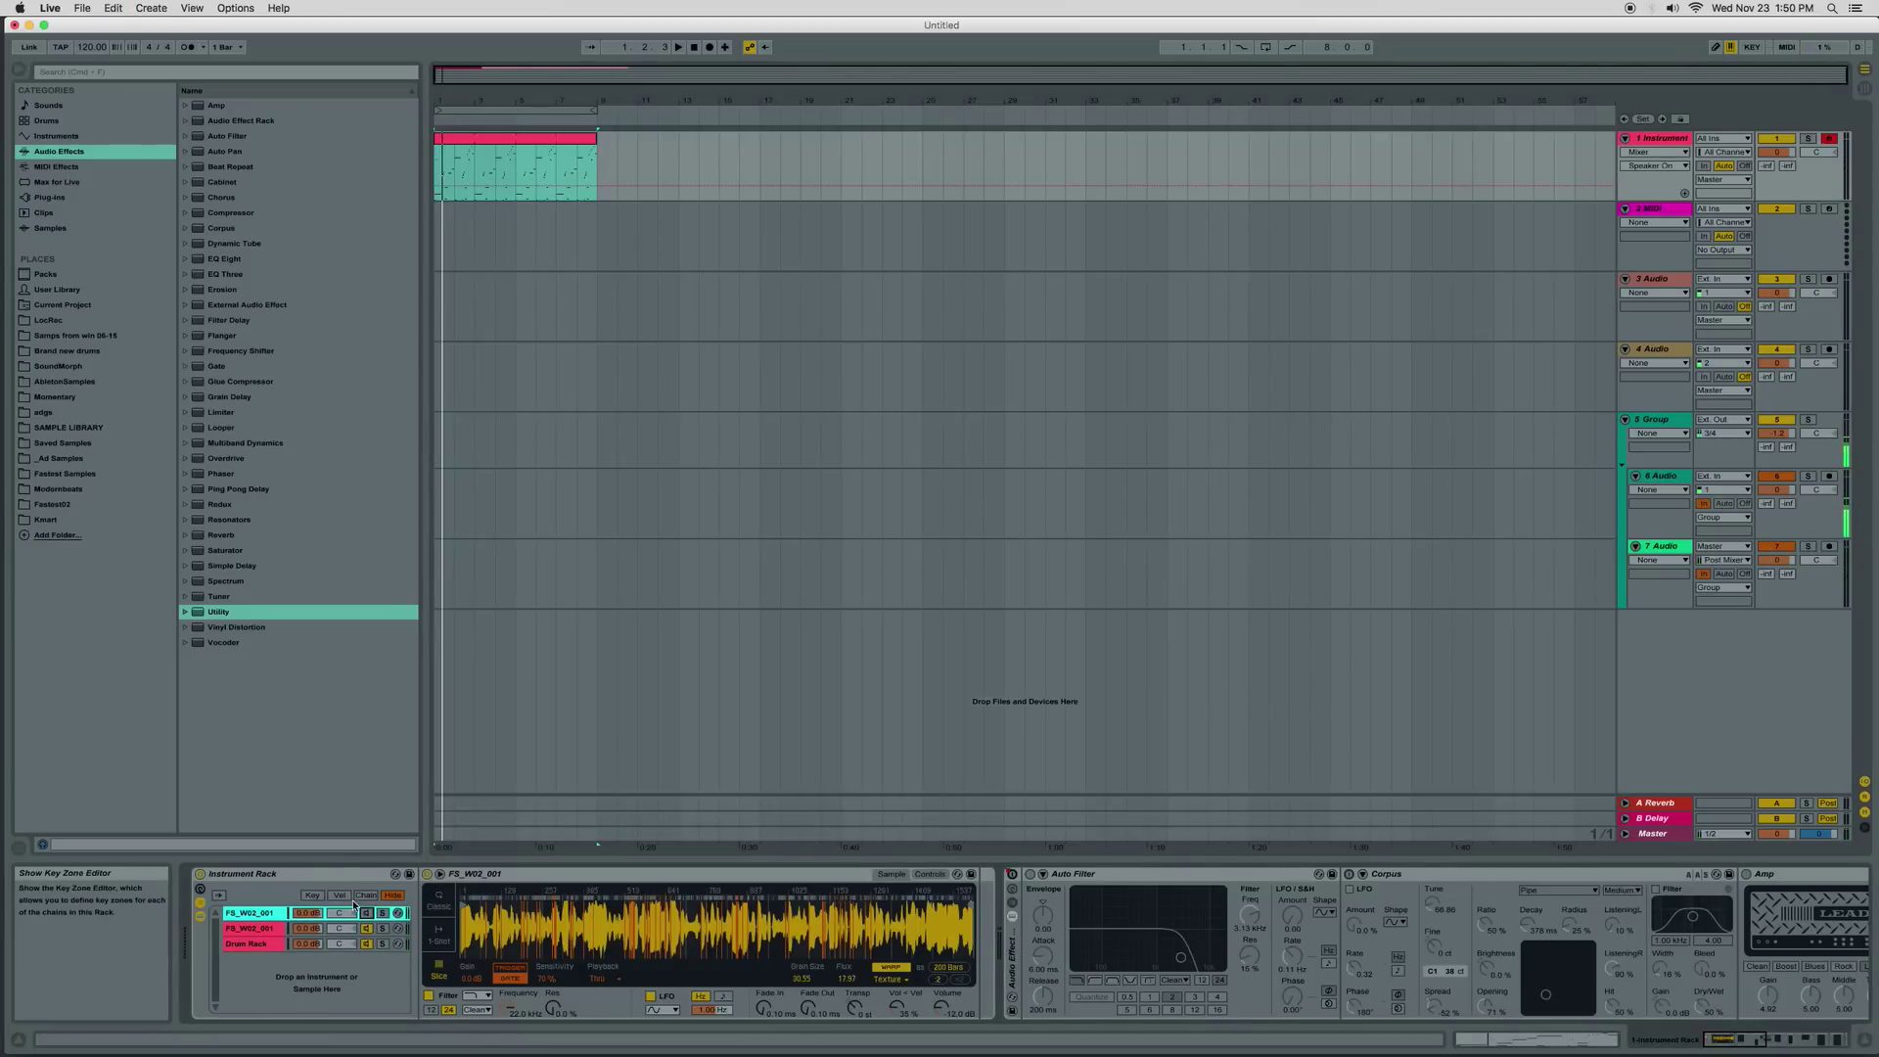
pyautogui.click(365, 895)
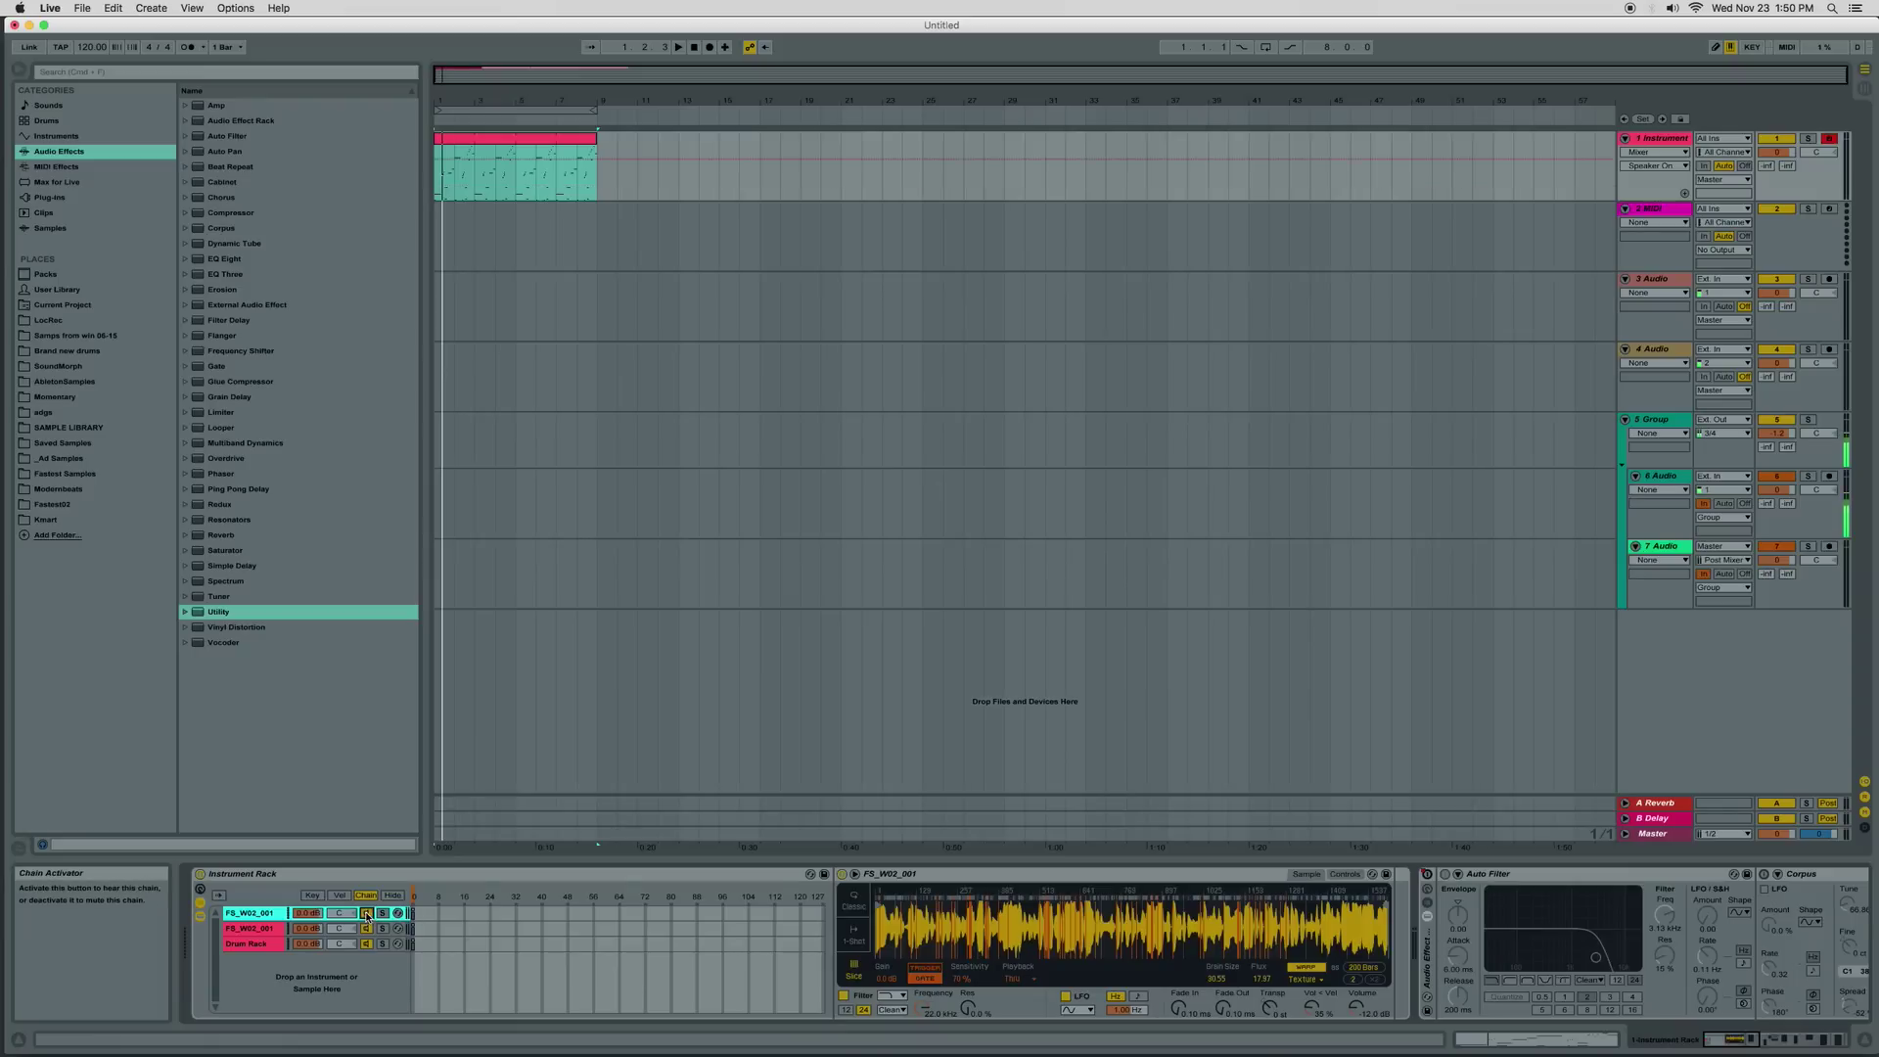
pyautogui.click(368, 913)
# Move the sample start of the second FS_W02_001 chain's Simpler further into the waveform and audition the result
pyautogui.click(269, 929)
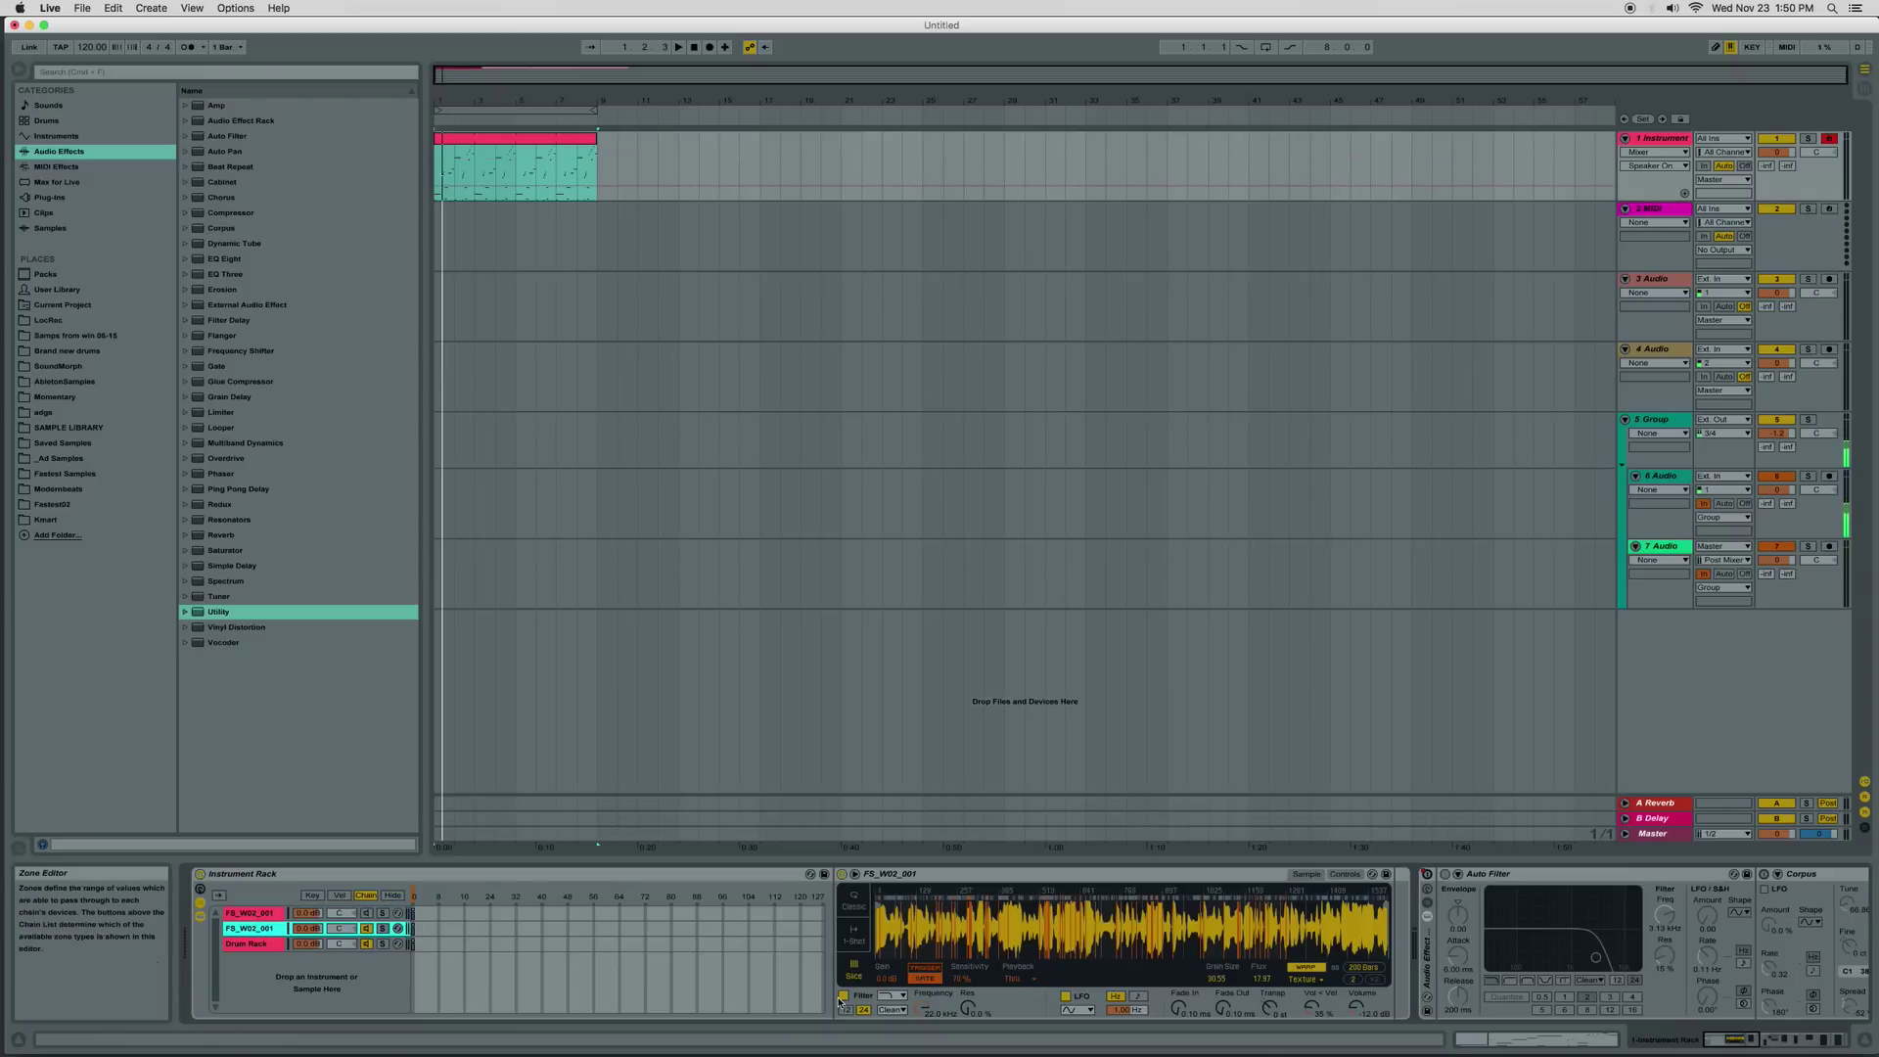
pyautogui.moveTo(962, 979); pyautogui.dragTo(962, 989)
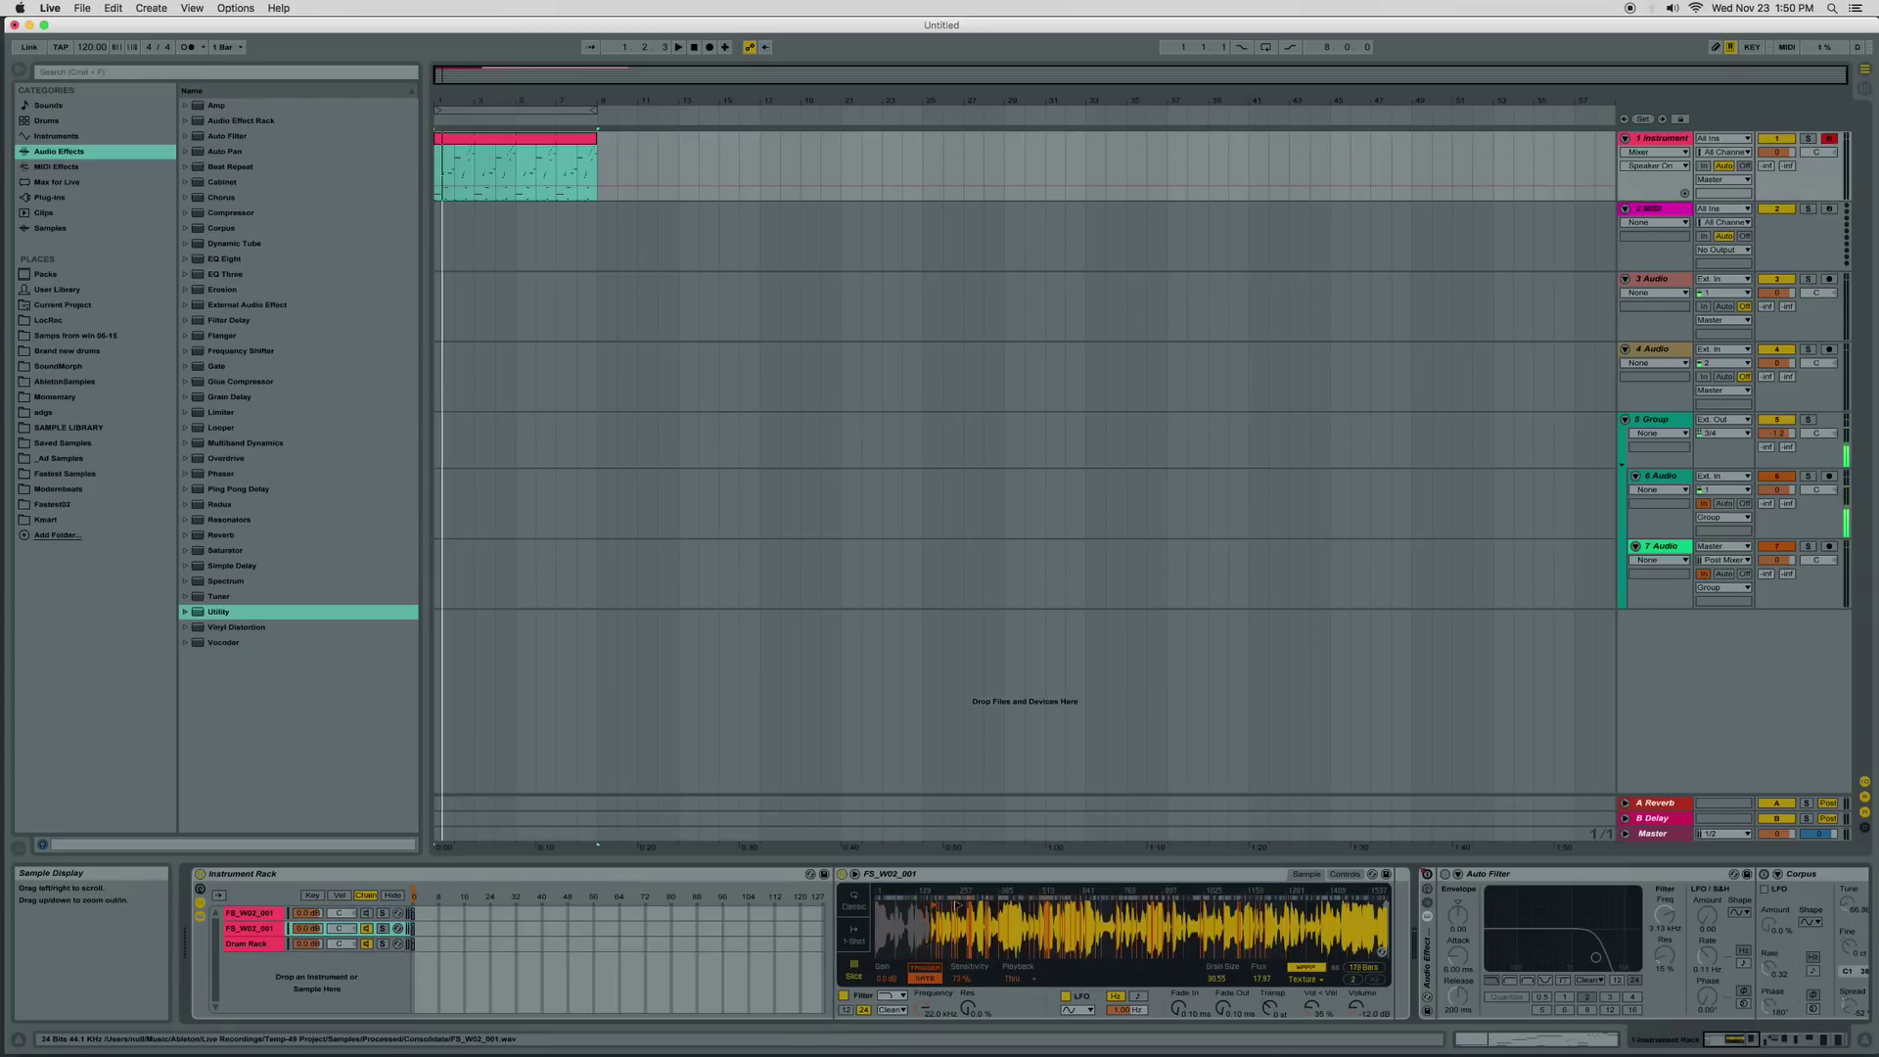
pyautogui.press('space')
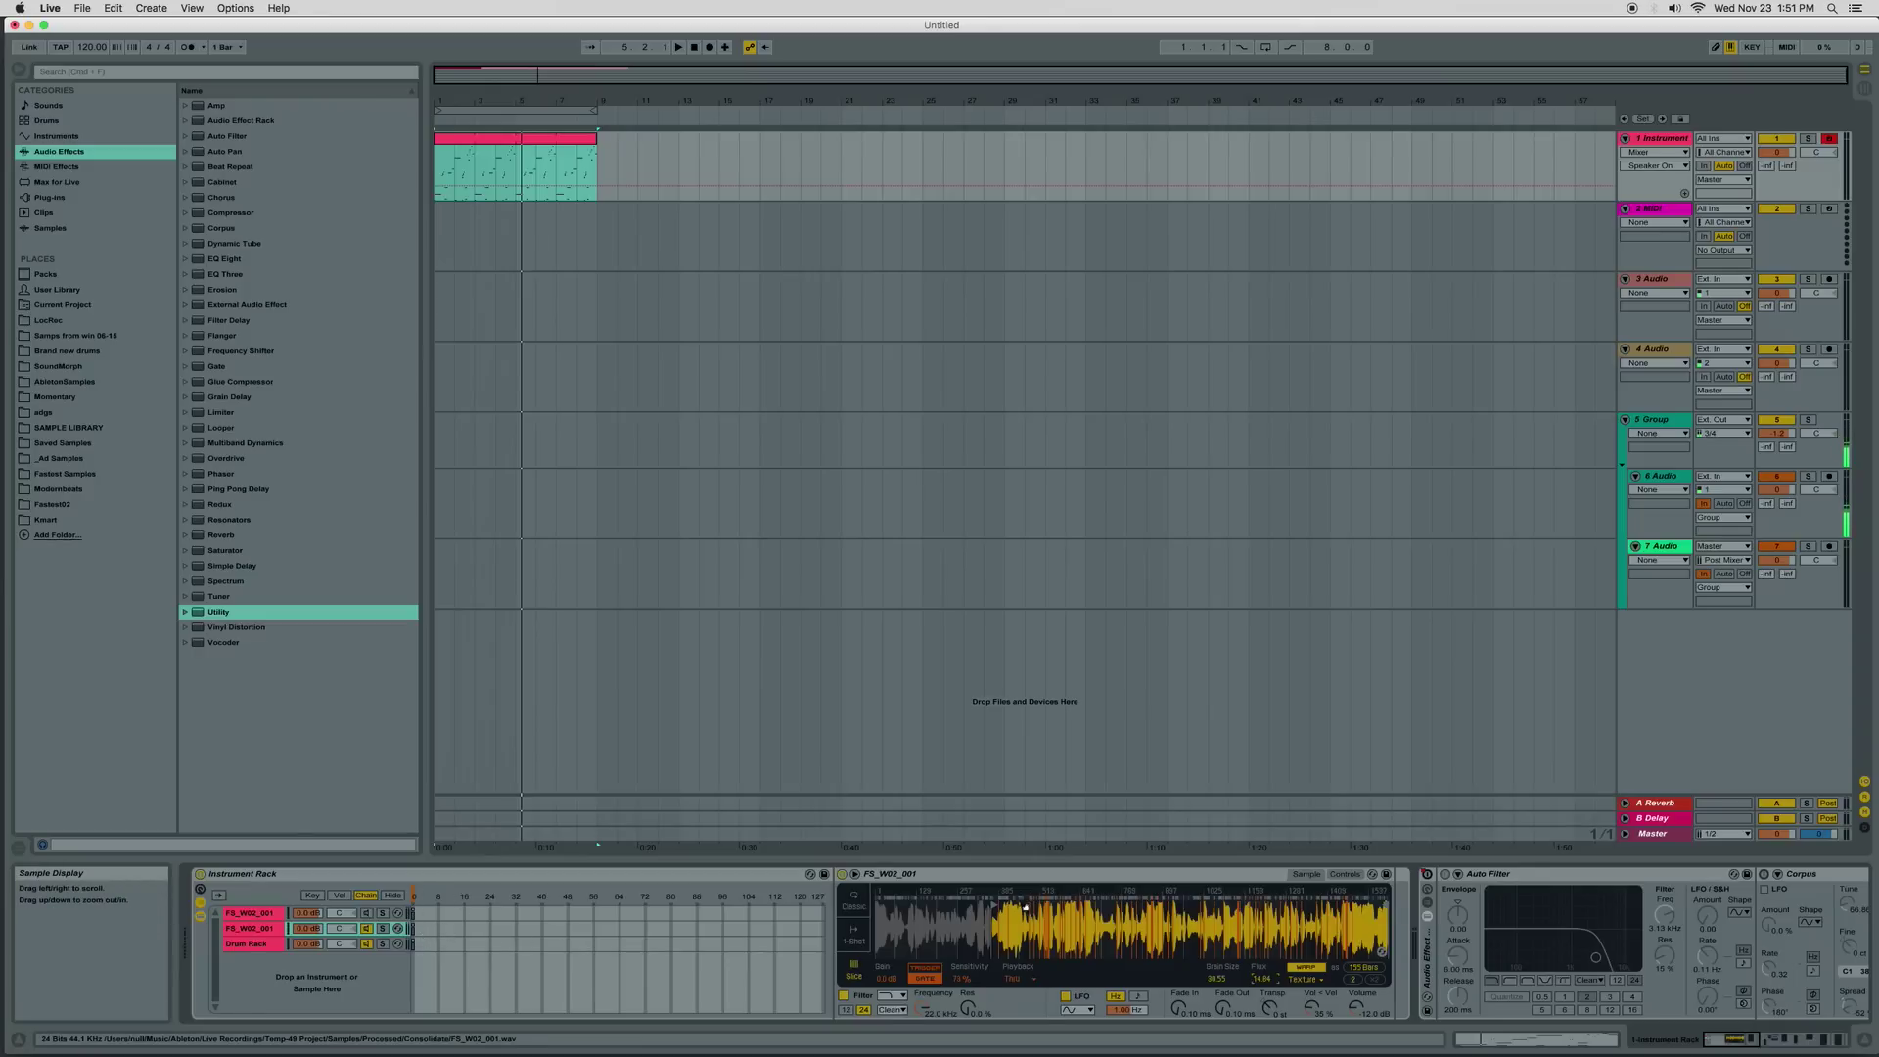
pyautogui.press('space')
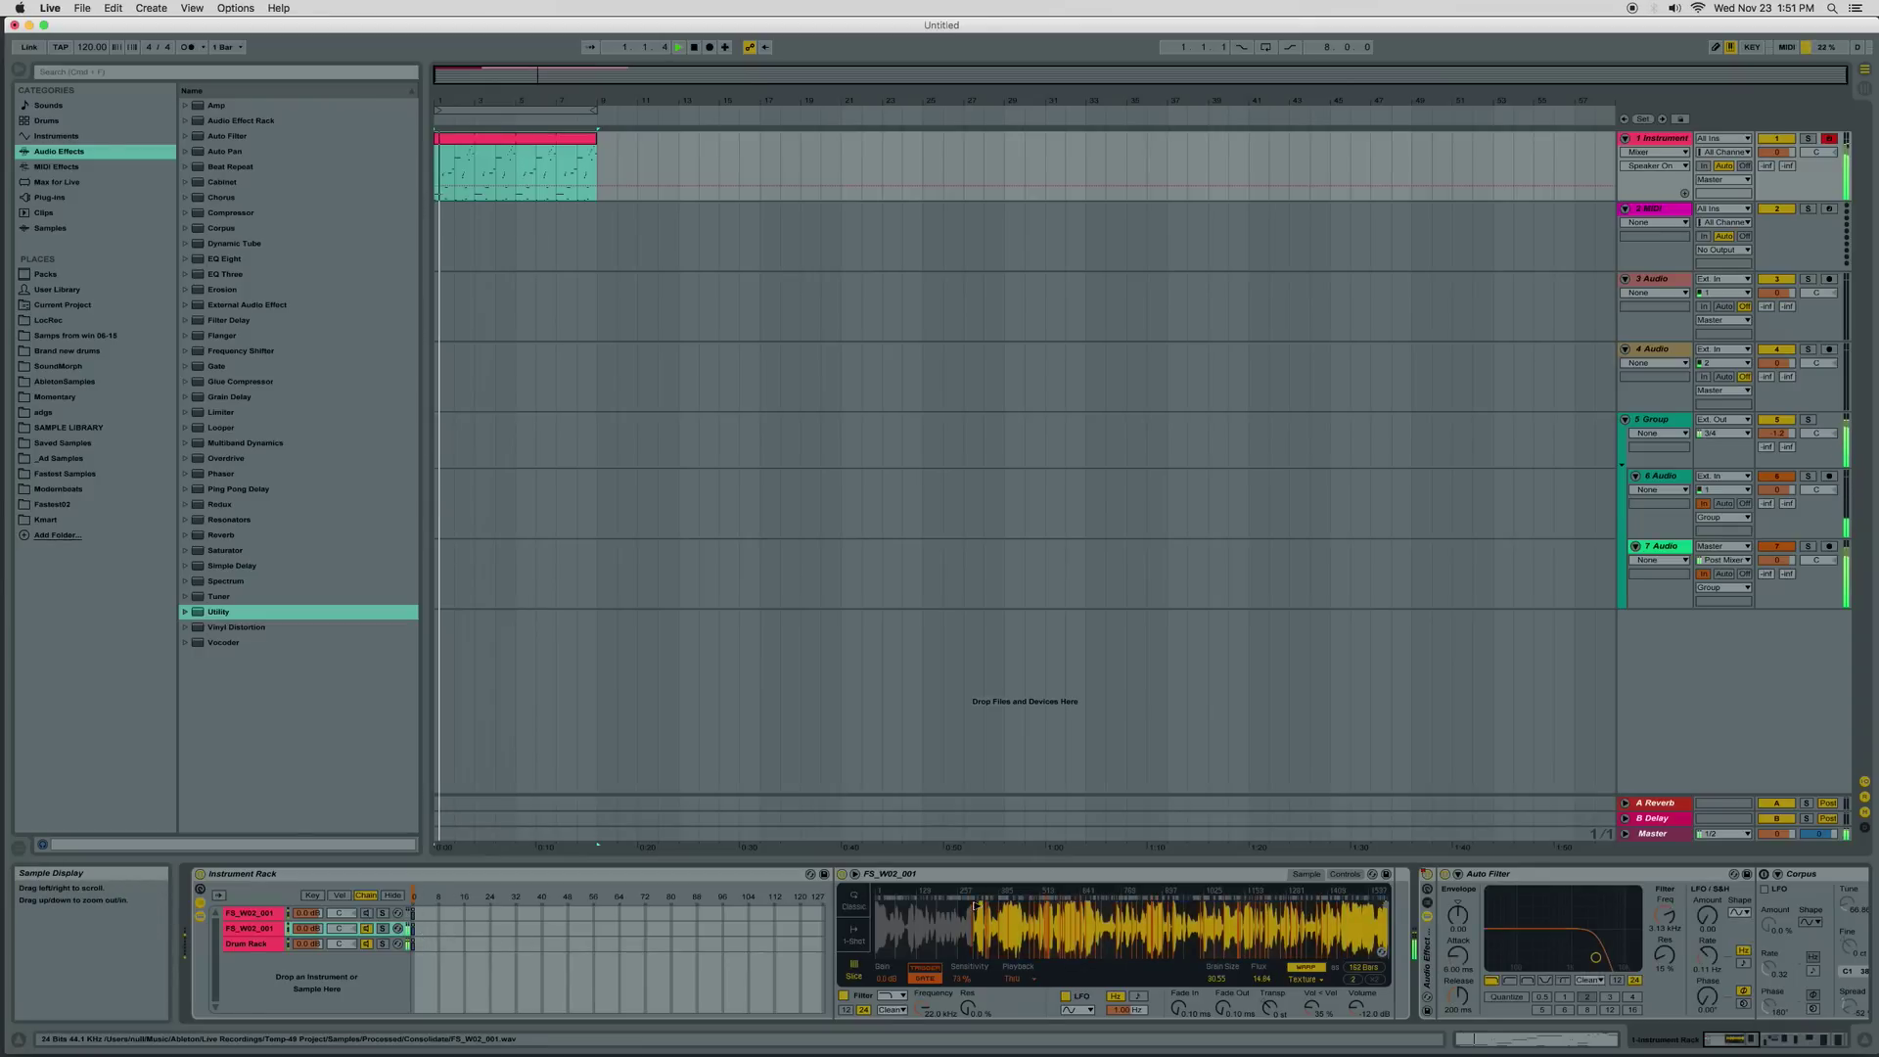